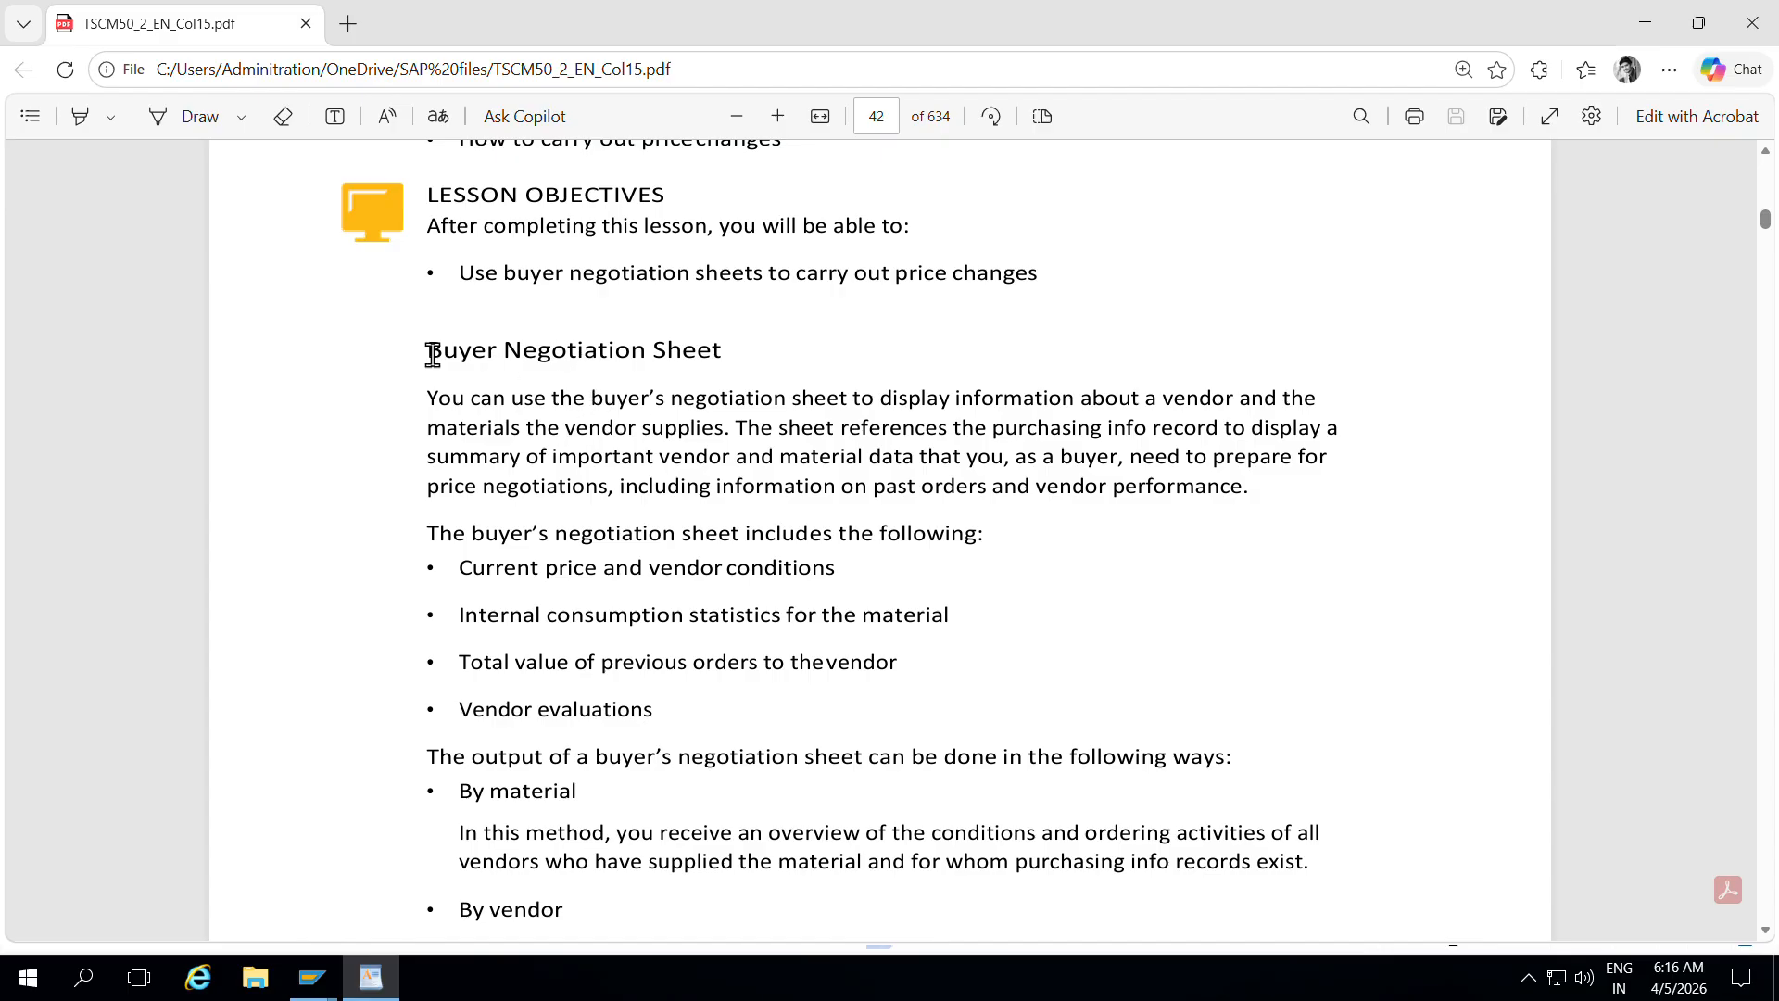
# - Read the Buyer Negotiation Sheet section, covering the sheet's contents and its output options by material and by vendor
pyautogui.moveTo(427, 350); pyautogui.dragTo(663, 358)
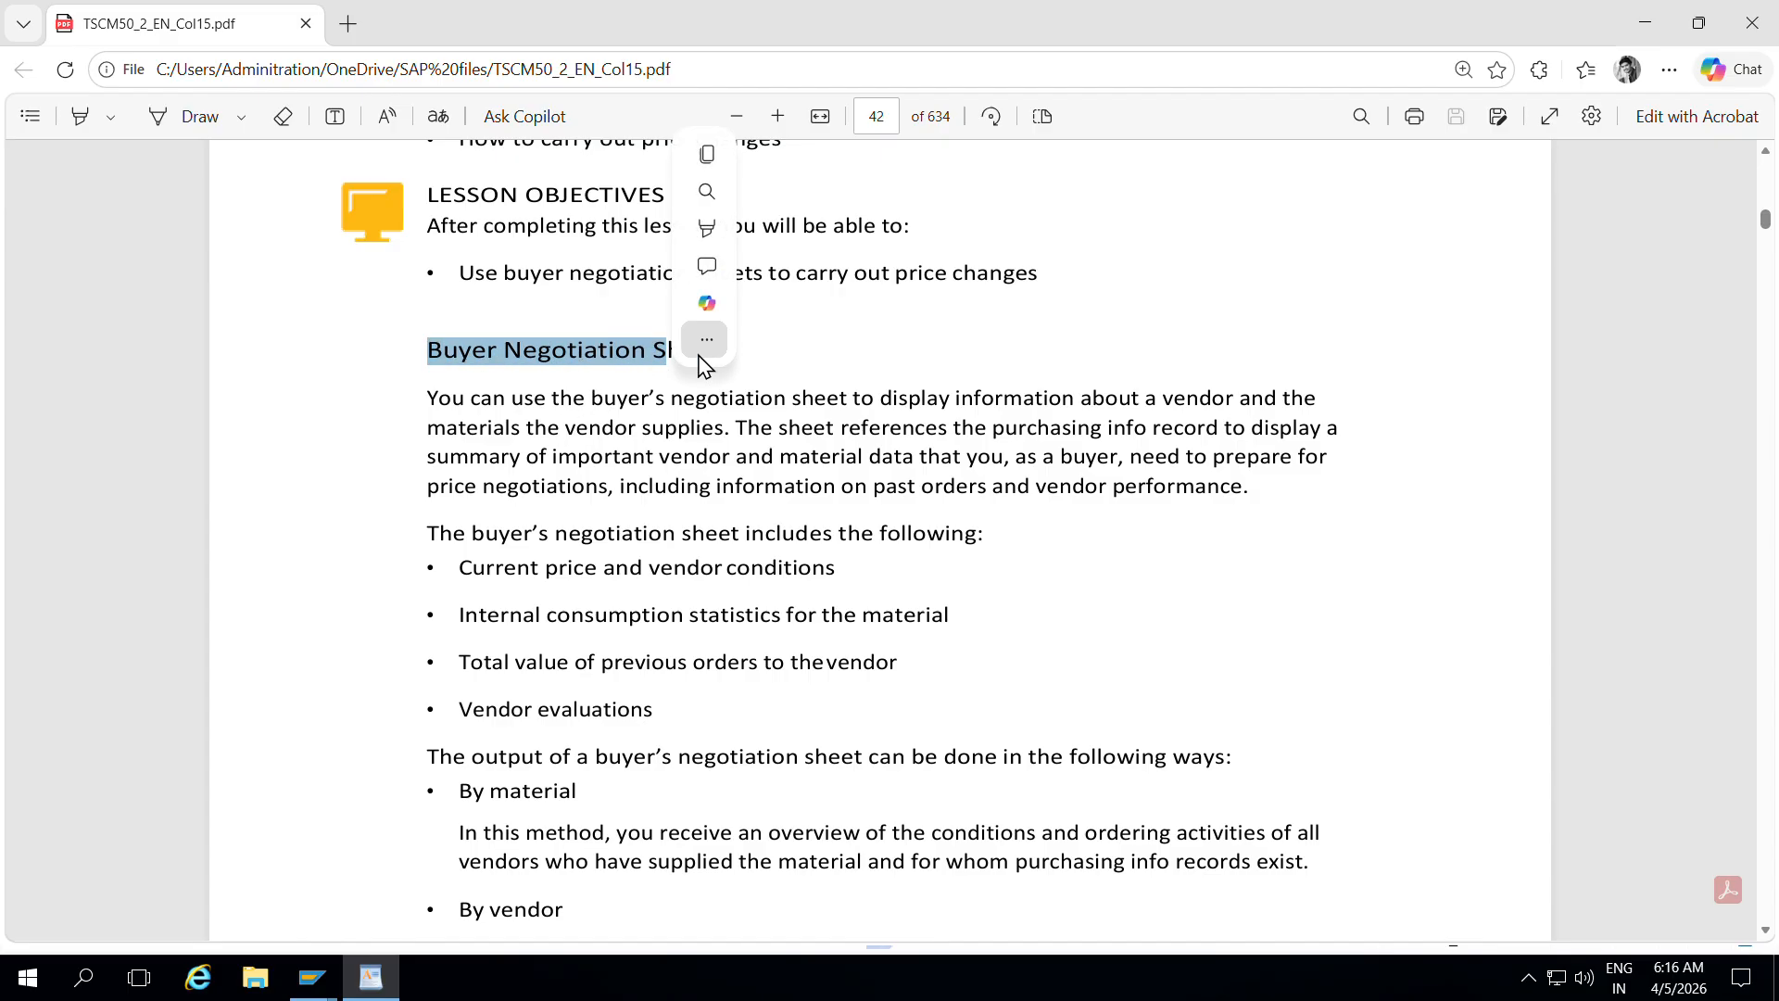
pyautogui.rightClick(727, 359)
pyautogui.click(597, 357)
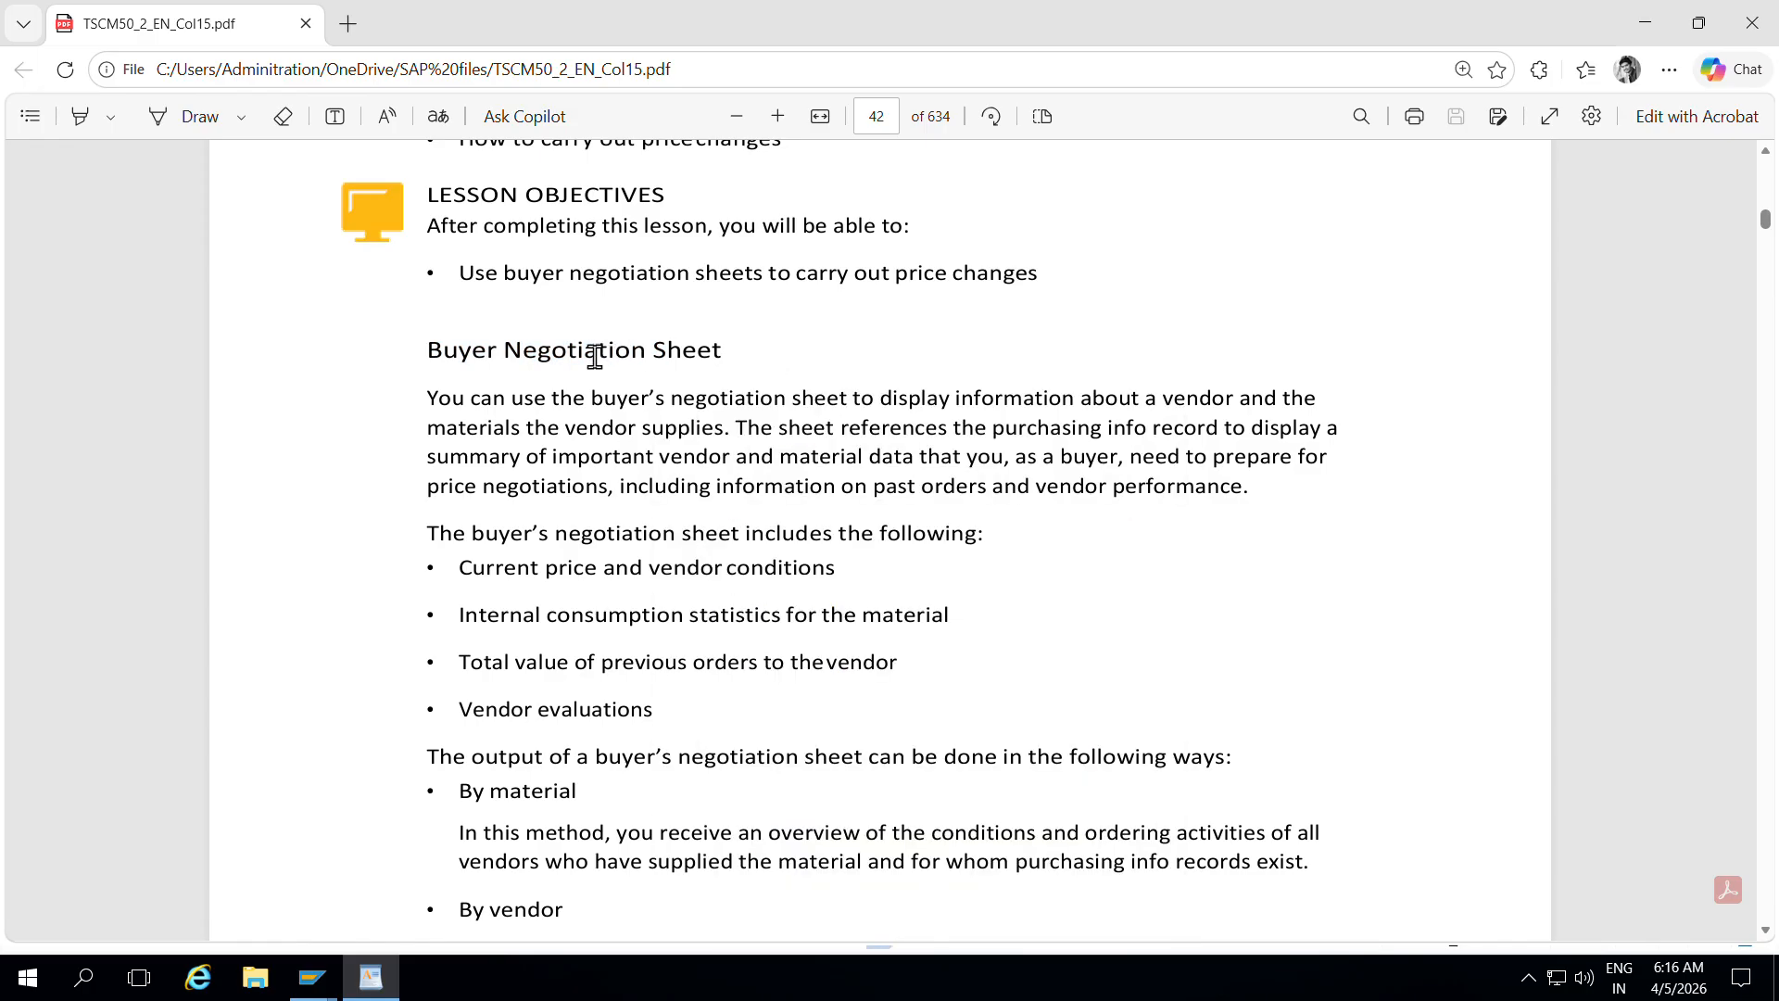
pyautogui.scroll(-2, 568, 529)
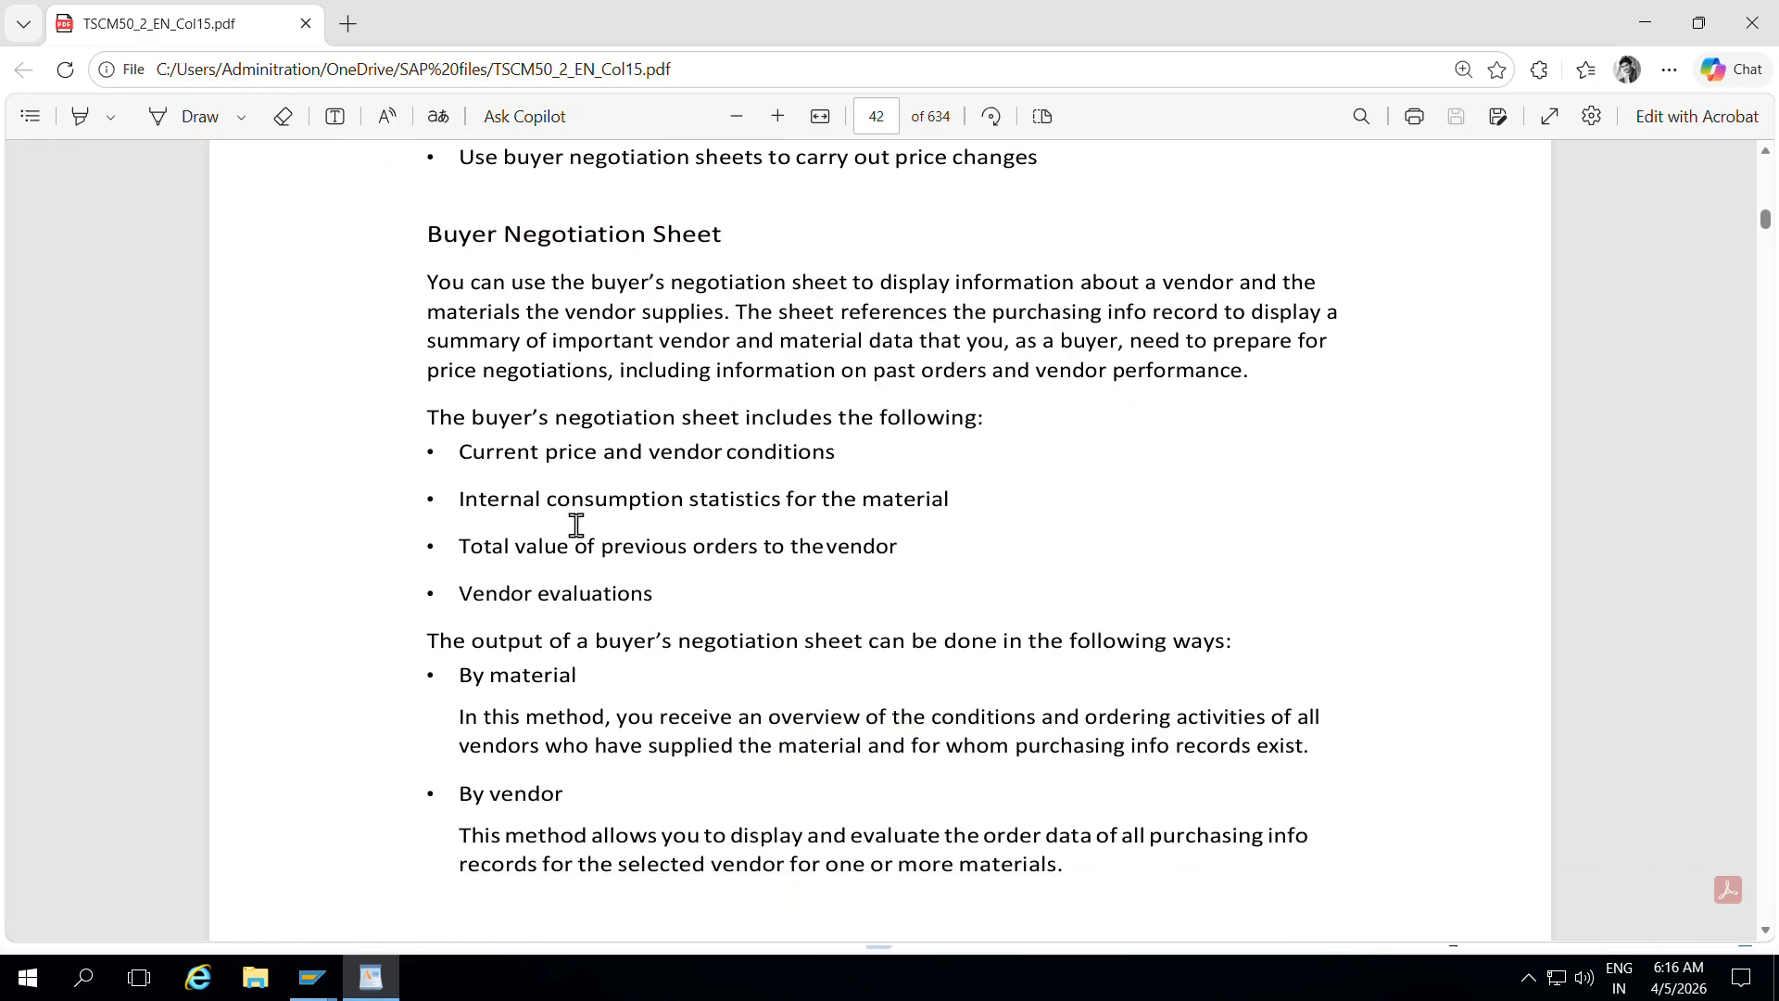
pyautogui.scroll(-2, 639, 492)
pyautogui.scroll(-2, 638, 490)
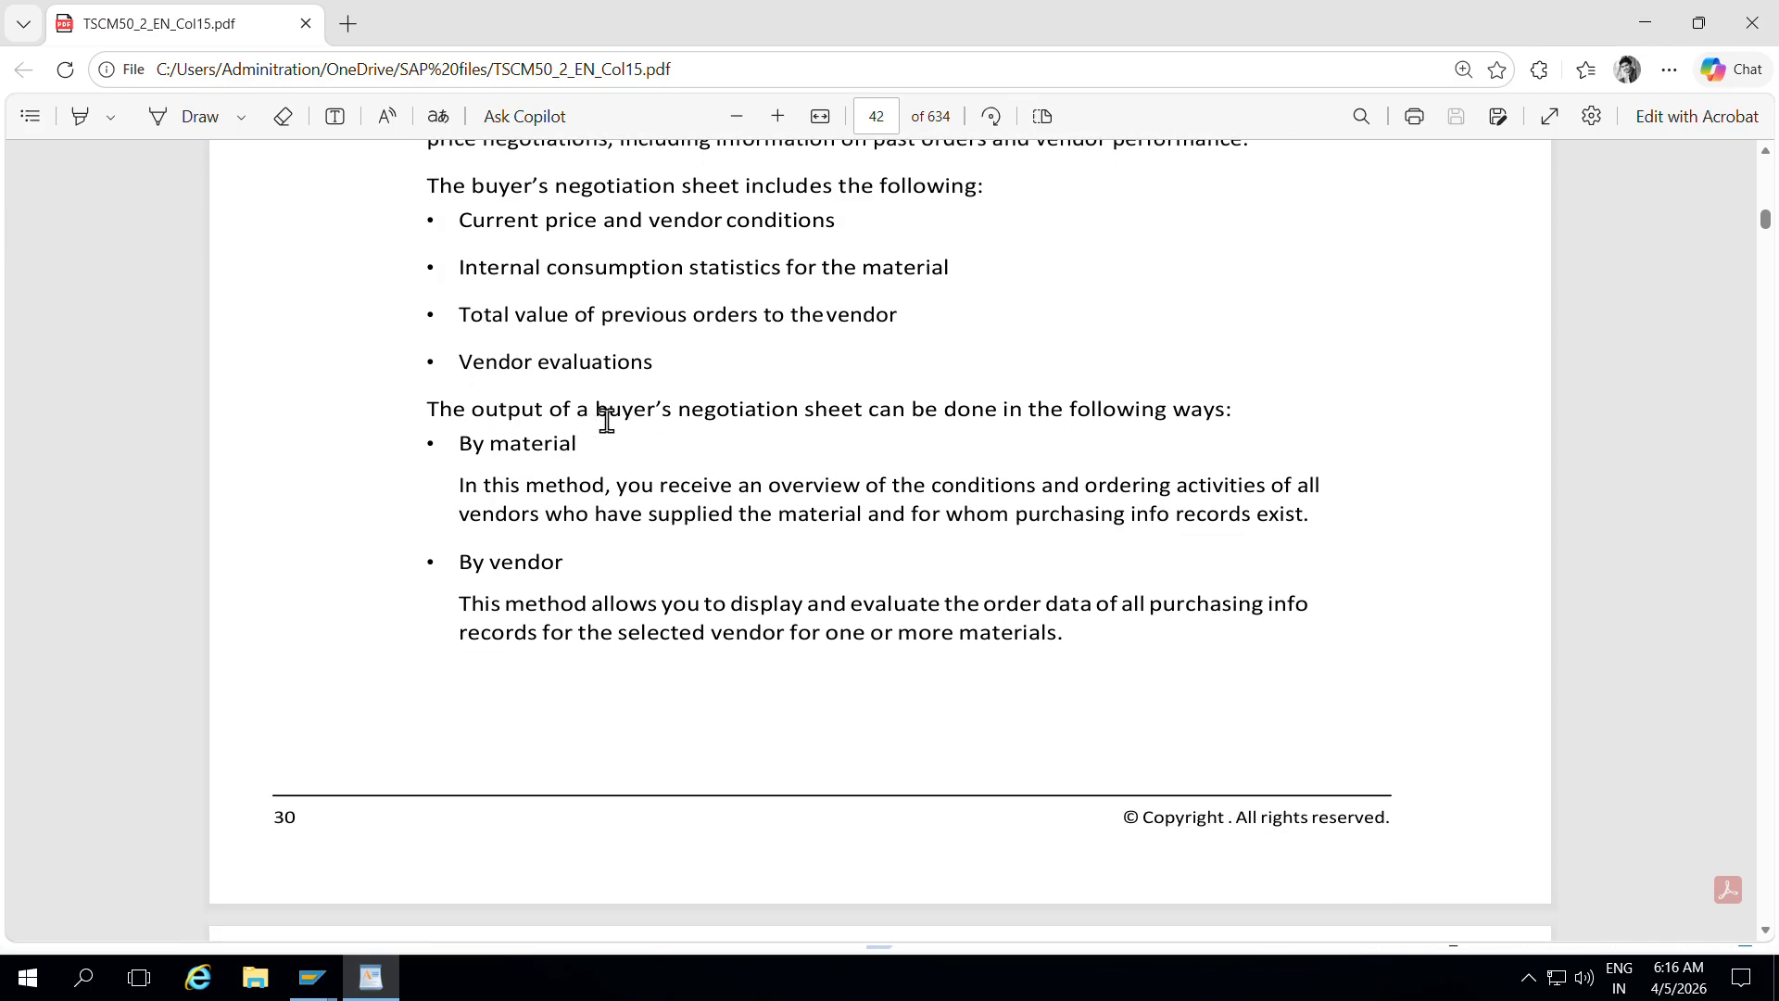
pyautogui.moveTo(600, 410); pyautogui.dragTo(894, 413)
pyautogui.click(1174, 415)
pyautogui.moveTo(587, 445); pyautogui.dragTo(451, 466)
pyautogui.click(598, 470)
pyautogui.moveTo(460, 562); pyautogui.dragTo(580, 567)
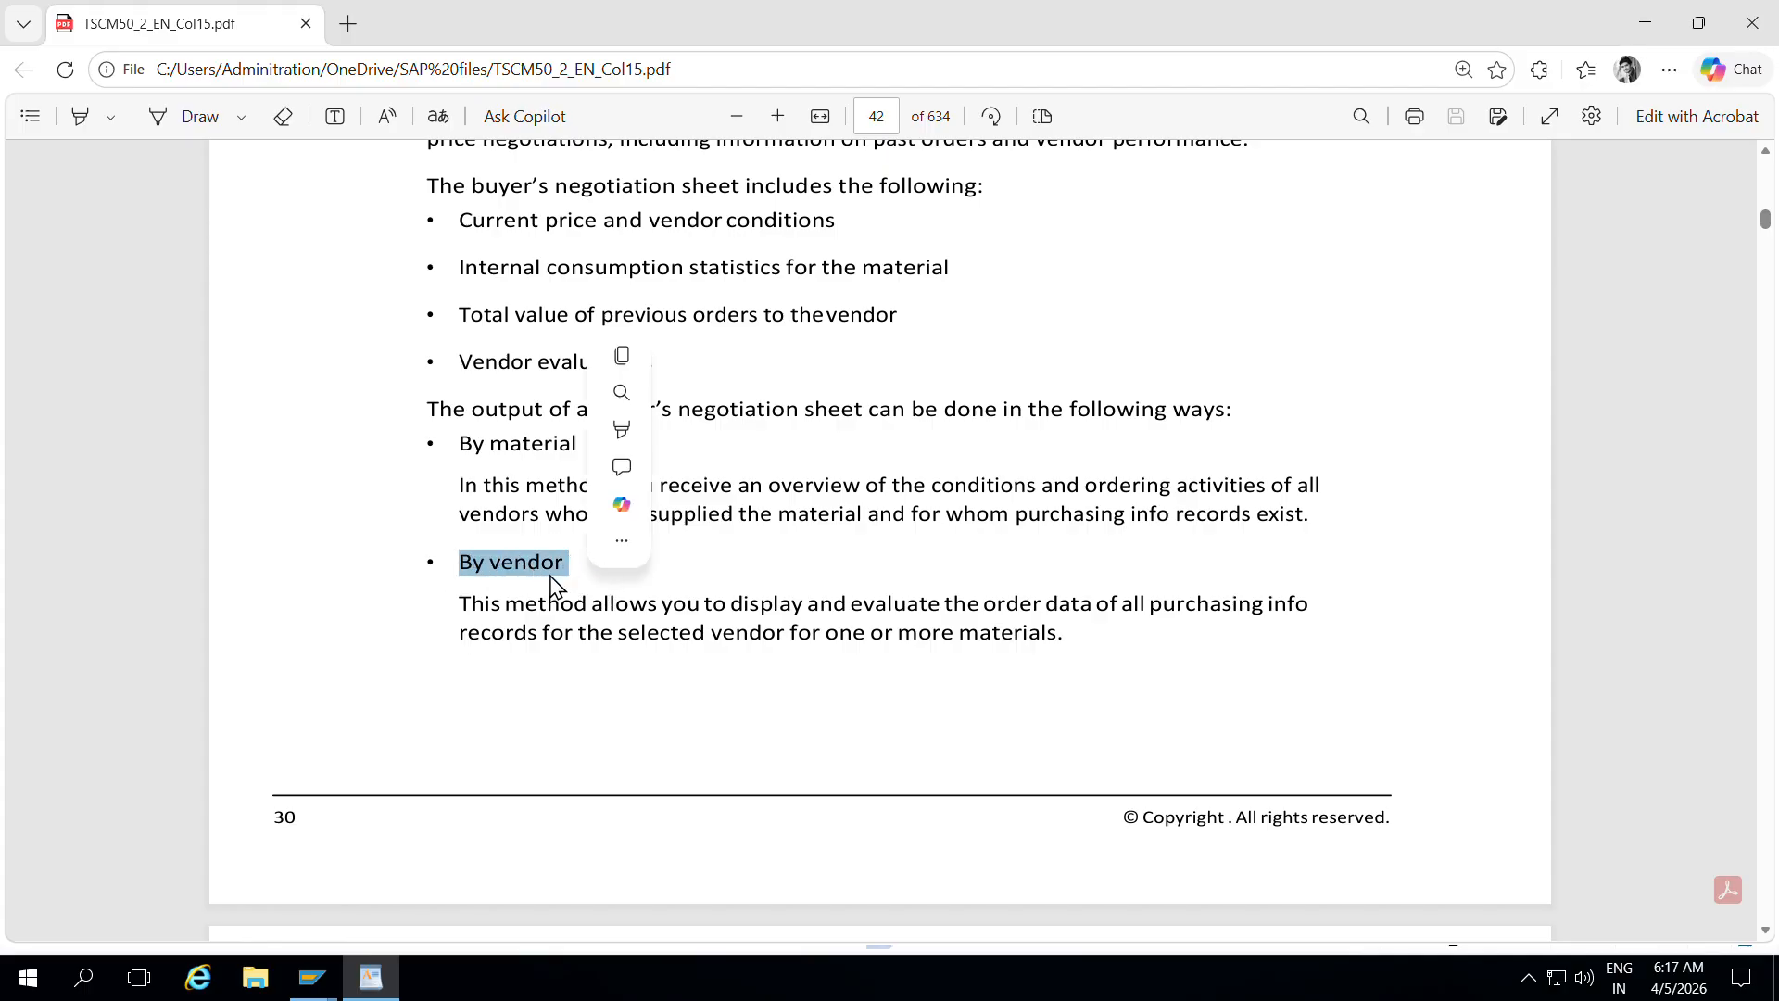
pyautogui.click(553, 572)
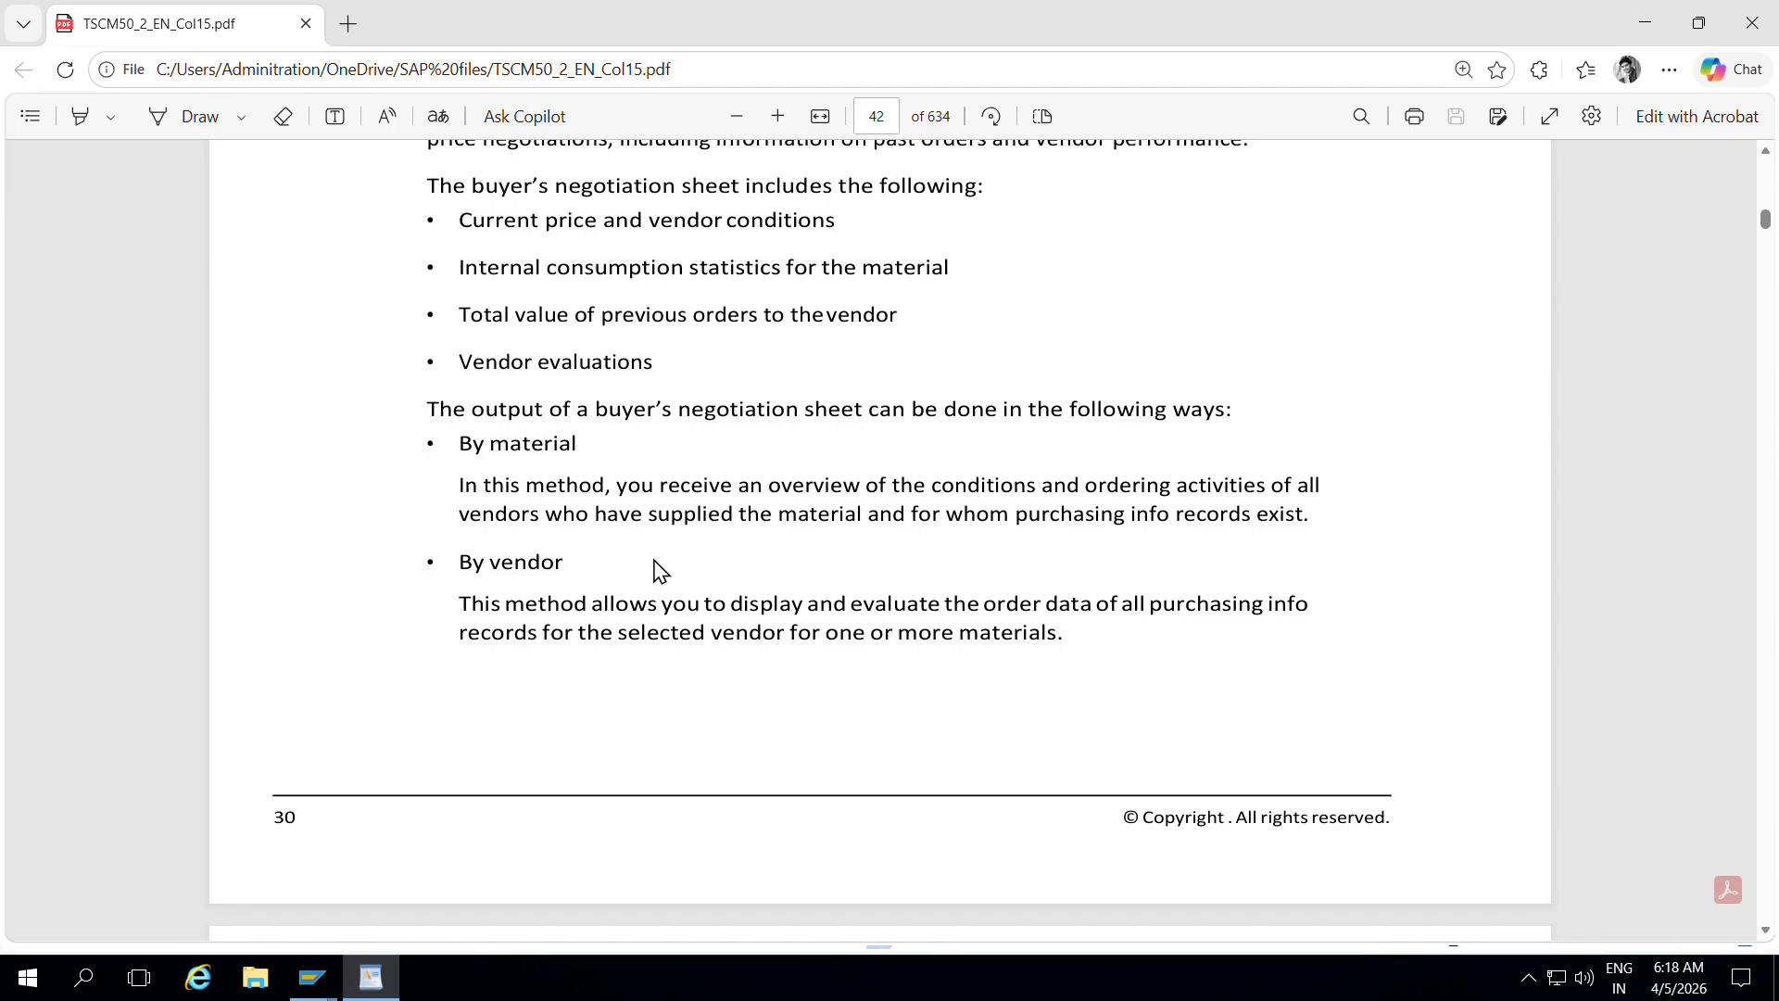
pyautogui.scroll(1, 659, 481)
pyautogui.scroll(1, 659, 481)
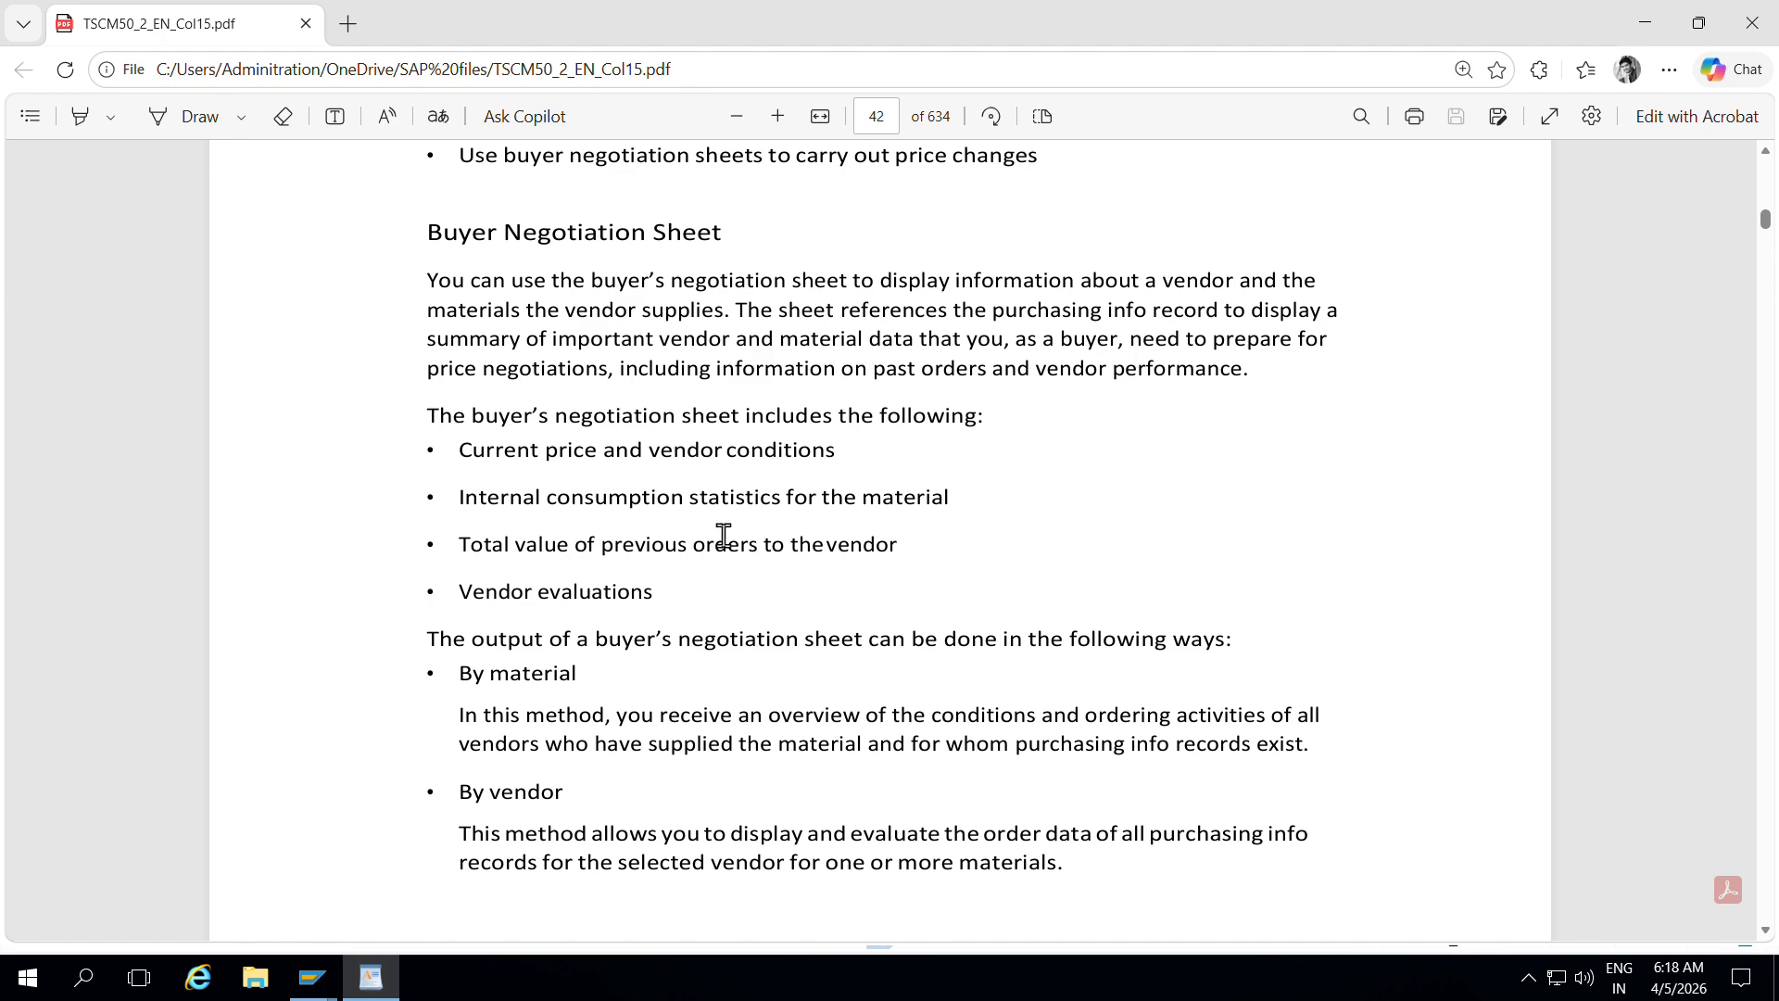
# - Look up the By Vendor and By Material transaction codes in the procedure for using the buyer's negotiation sheet
pyautogui.scroll(-6, 720, 537)
pyautogui.scroll(-3, 721, 546)
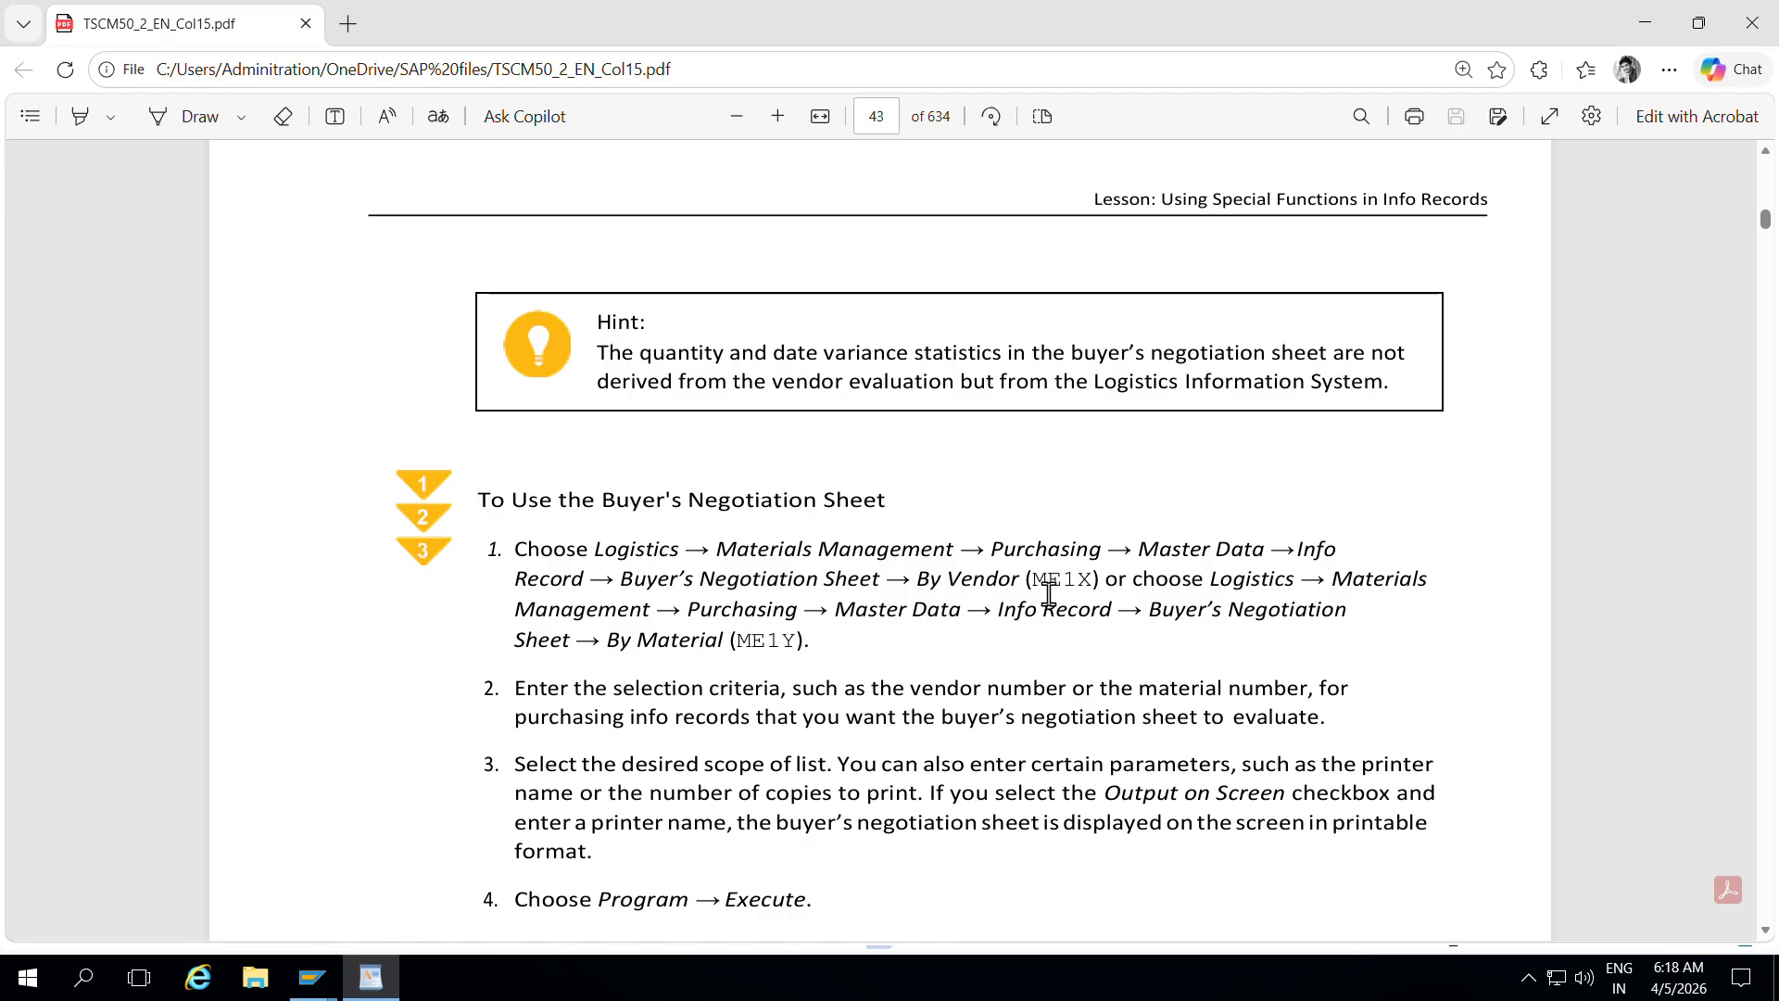
pyautogui.moveTo(1031, 578); pyautogui.dragTo(1120, 583)
pyautogui.moveTo(737, 639); pyautogui.dragTo(815, 641)
pyautogui.click(1122, 576)
pyautogui.moveTo(888, 579); pyautogui.dragTo(1100, 582)
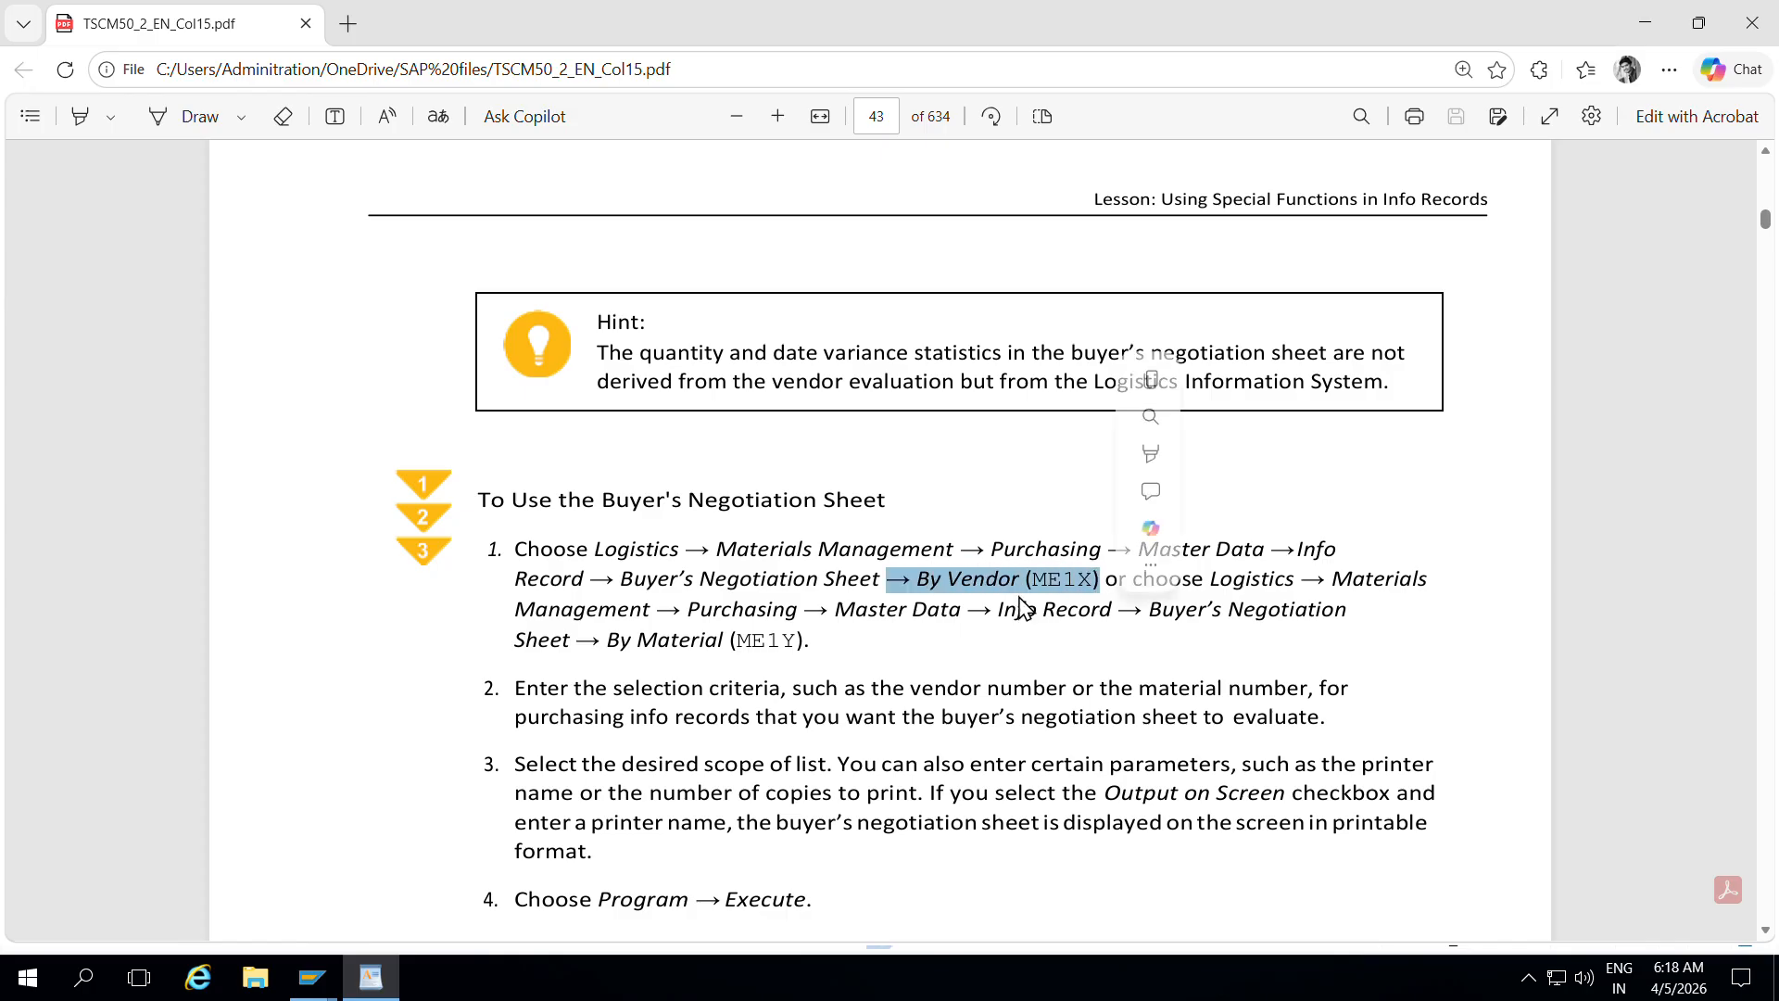
pyautogui.click(615, 639)
pyautogui.moveTo(615, 639); pyautogui.dragTo(814, 641)
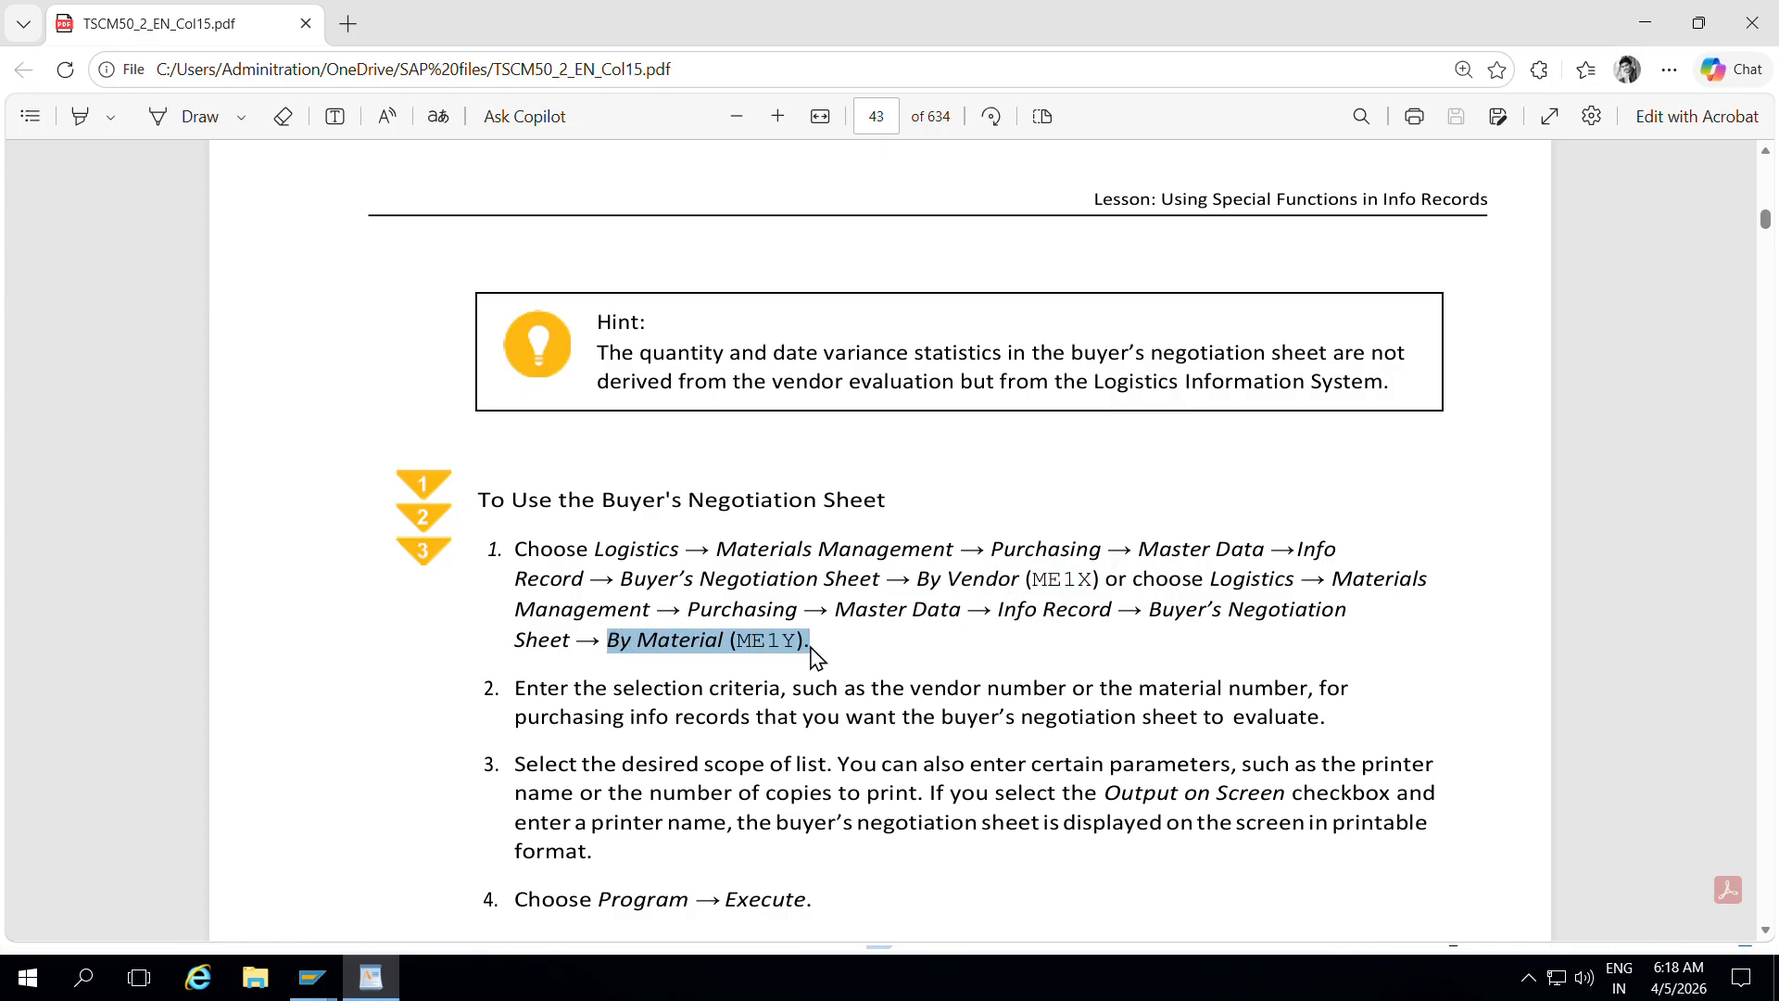
# - Switch to SAP and open transaction ME1X for the supplier's buyer negotiation sheet
pyautogui.click(313, 976)
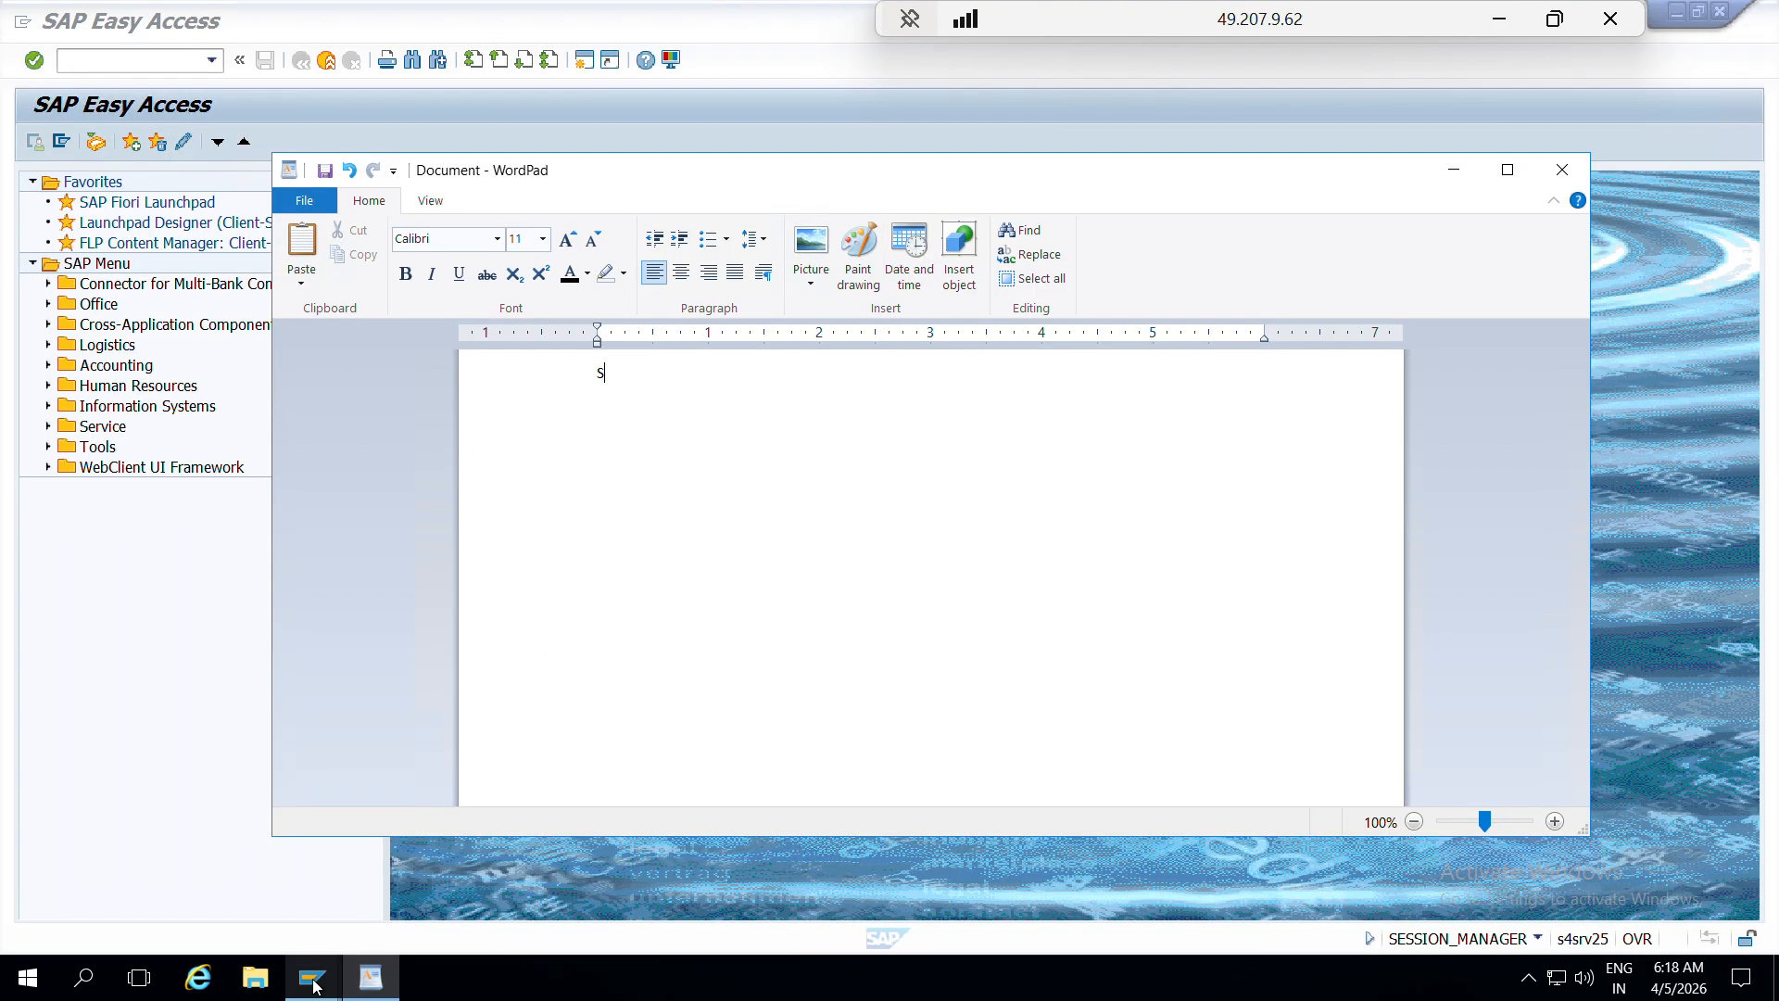
pyautogui.click(375, 839)
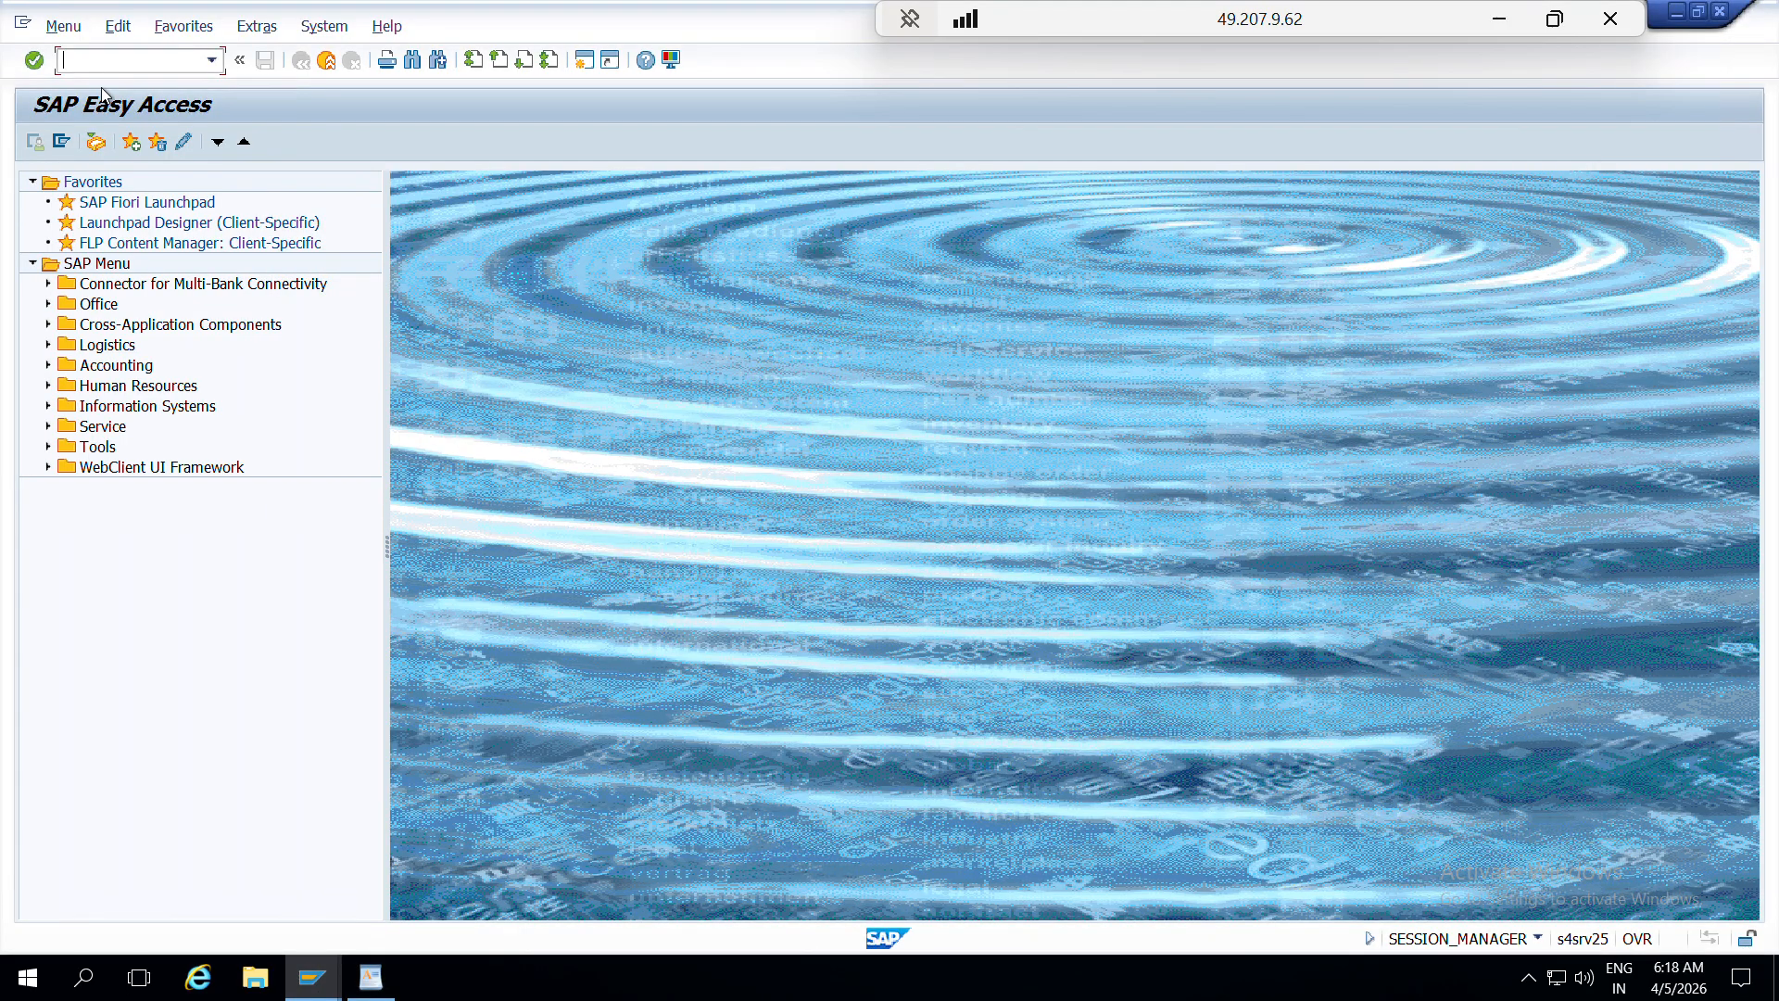
pyautogui.write('ME1Y')
pyautogui.press('Return')
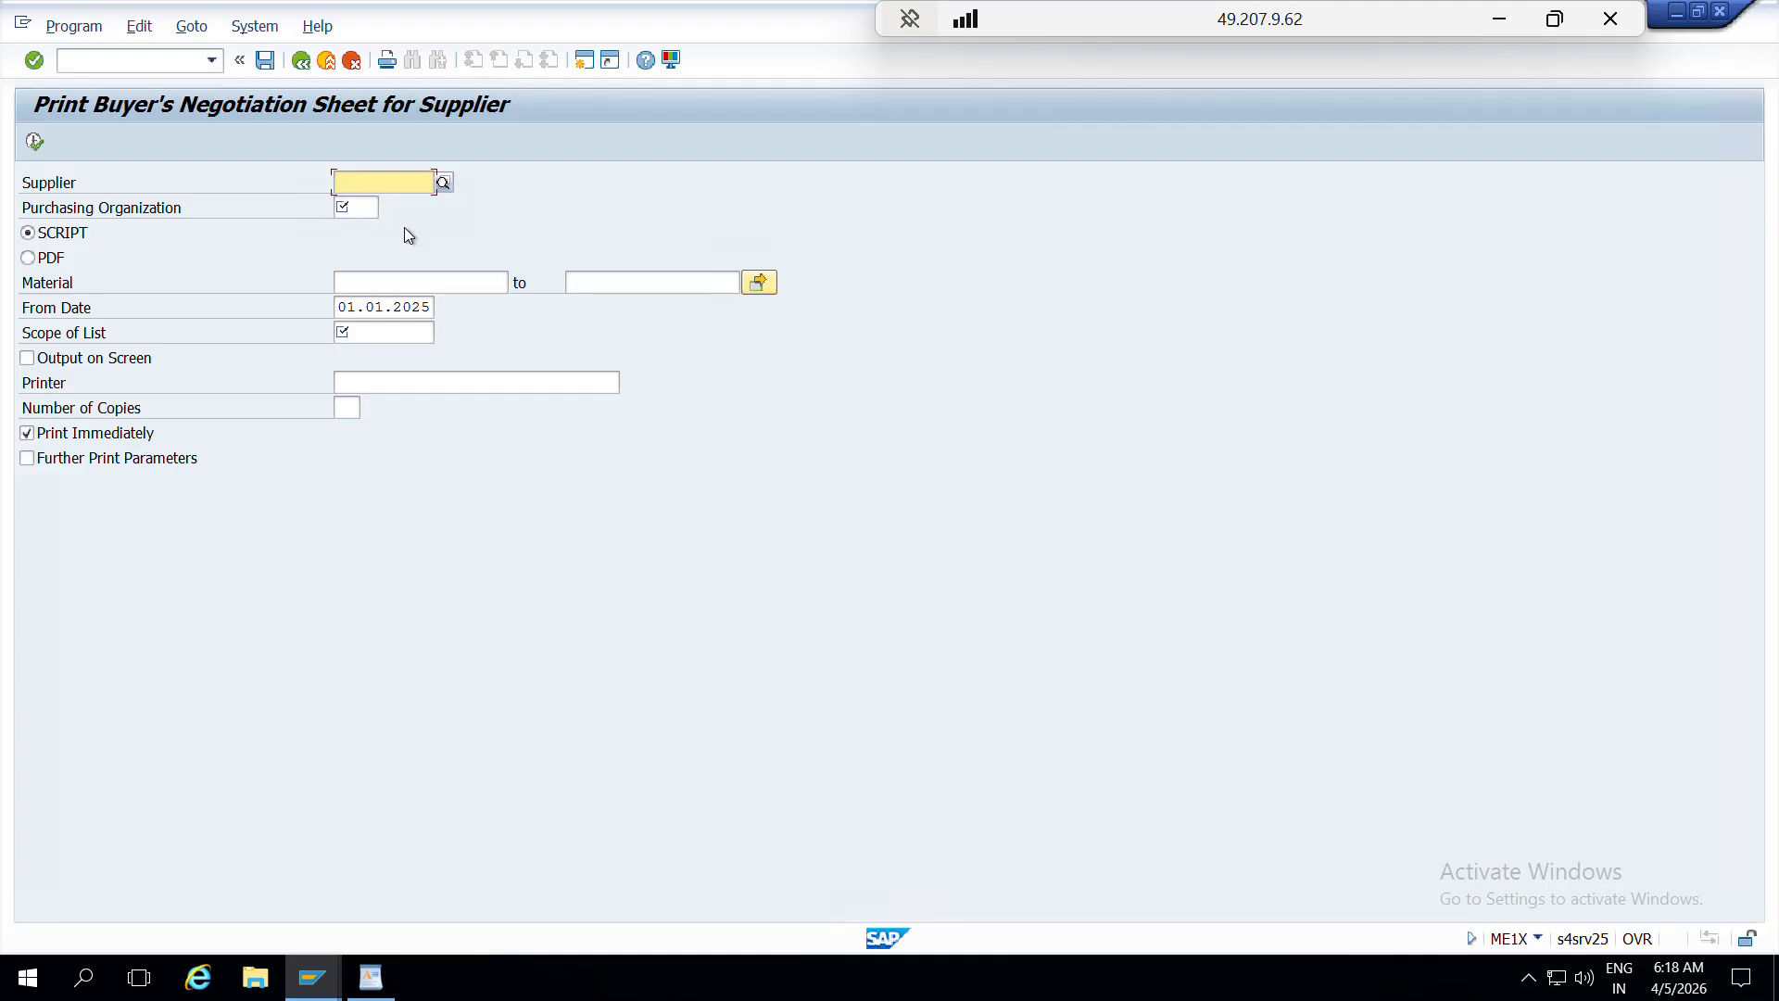
# - Enter supplier 11001 and purchasing organization 2025 as the selection criteria
pyautogui.write('11001')
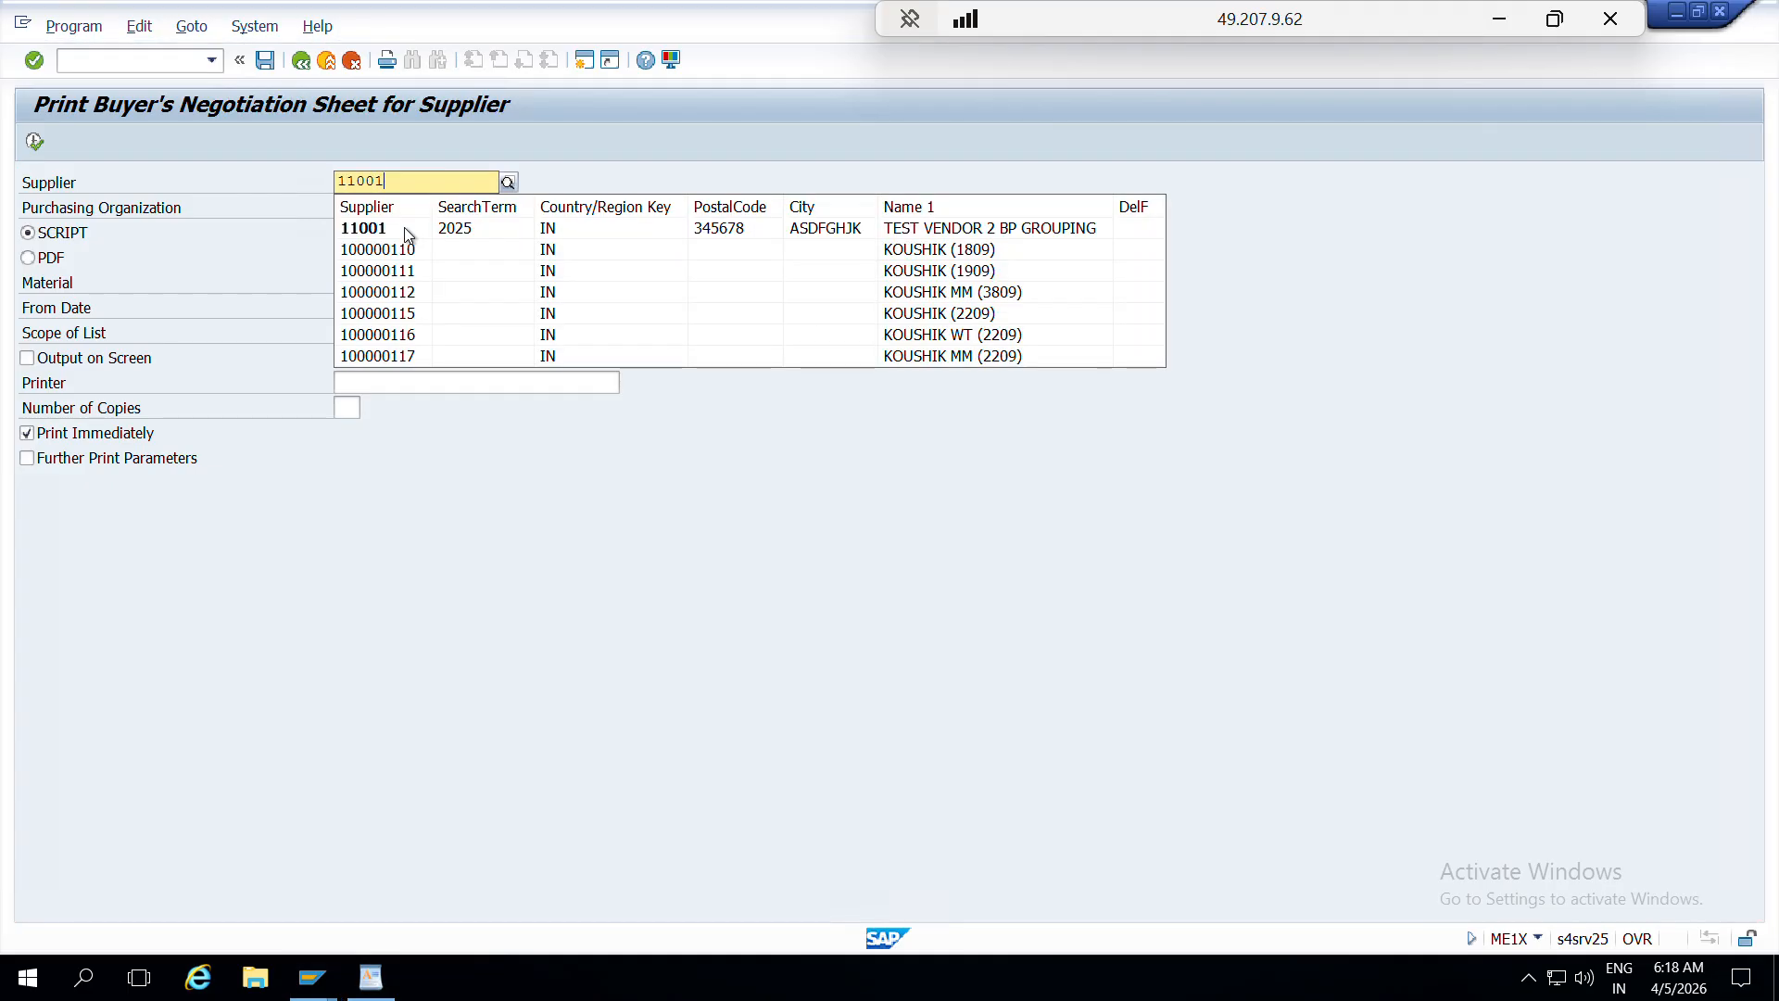
pyautogui.click(392, 230)
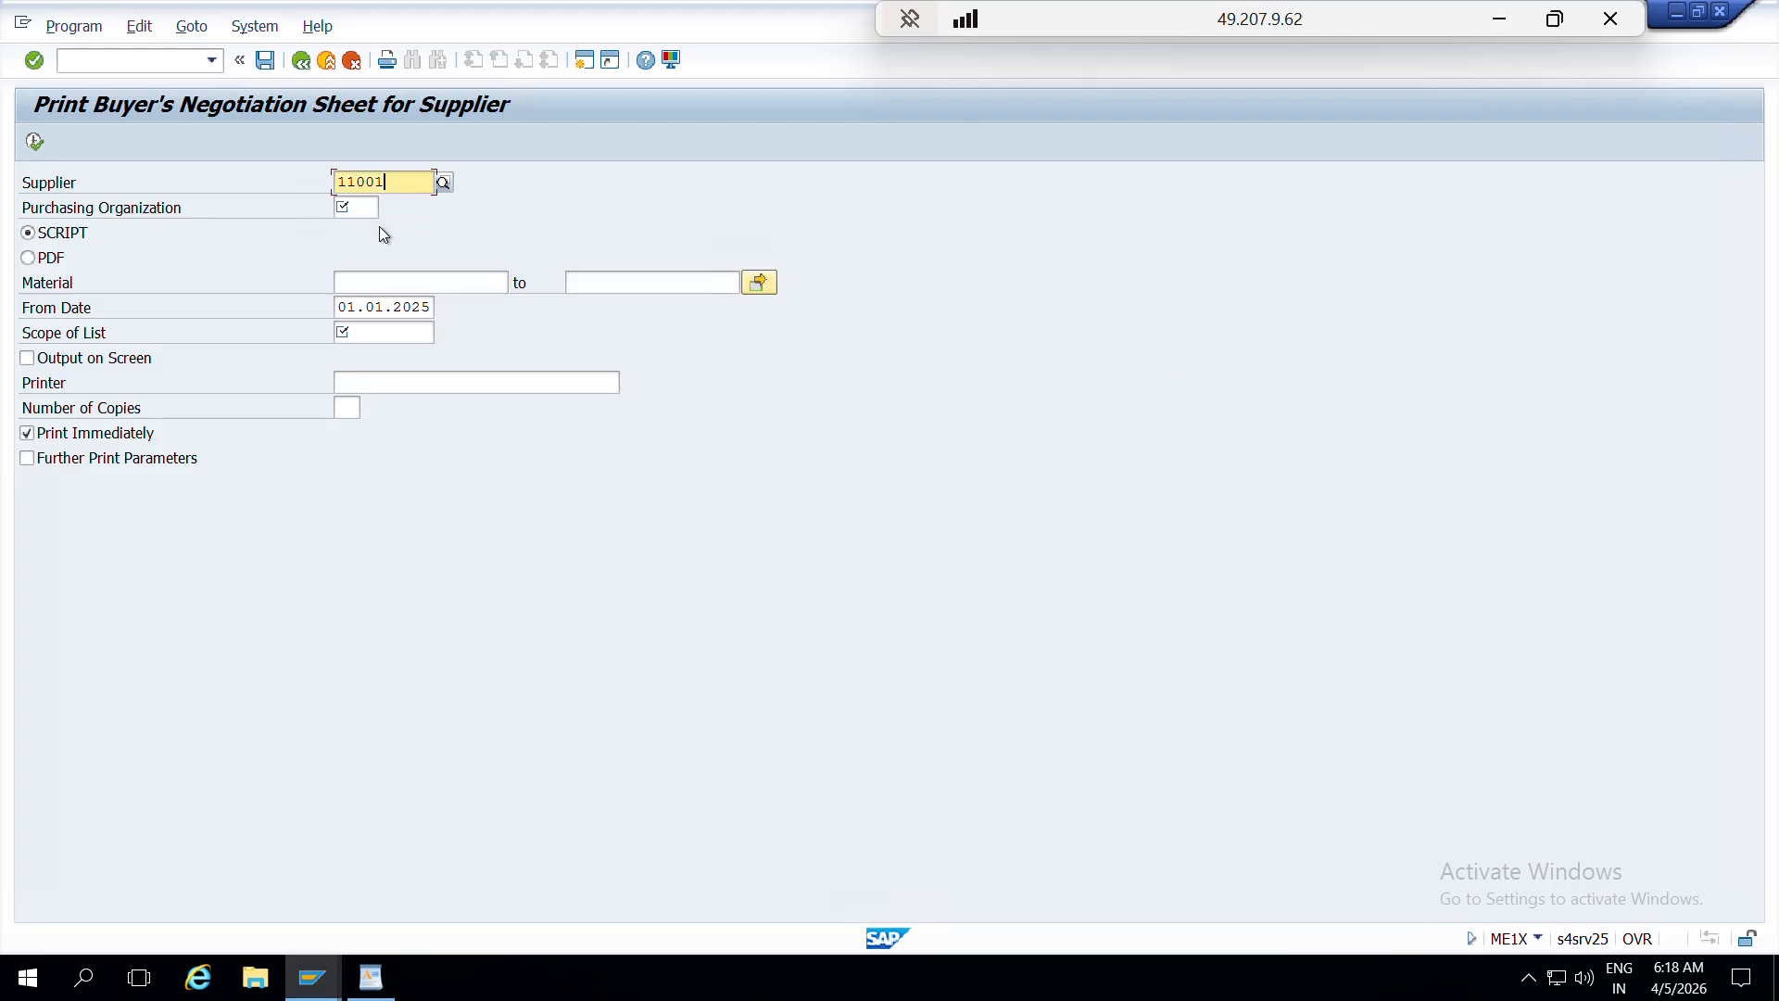
pyautogui.click(376, 209)
pyautogui.write('2025')
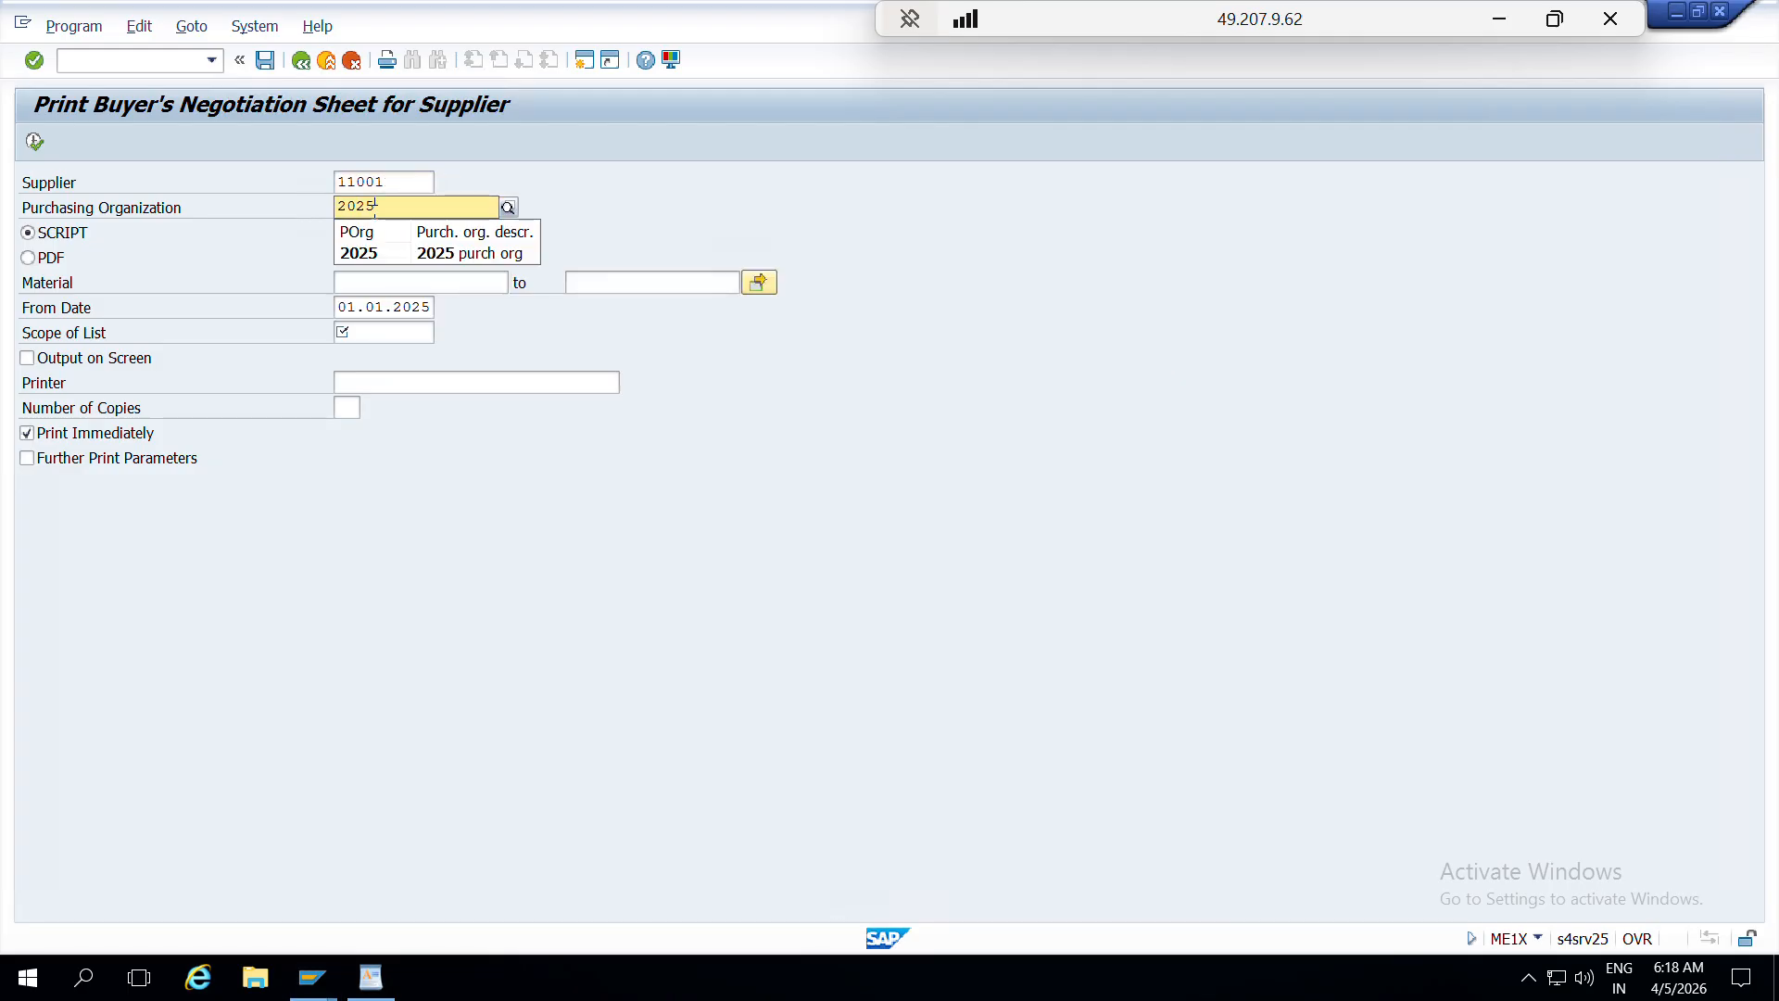
pyautogui.click(380, 252)
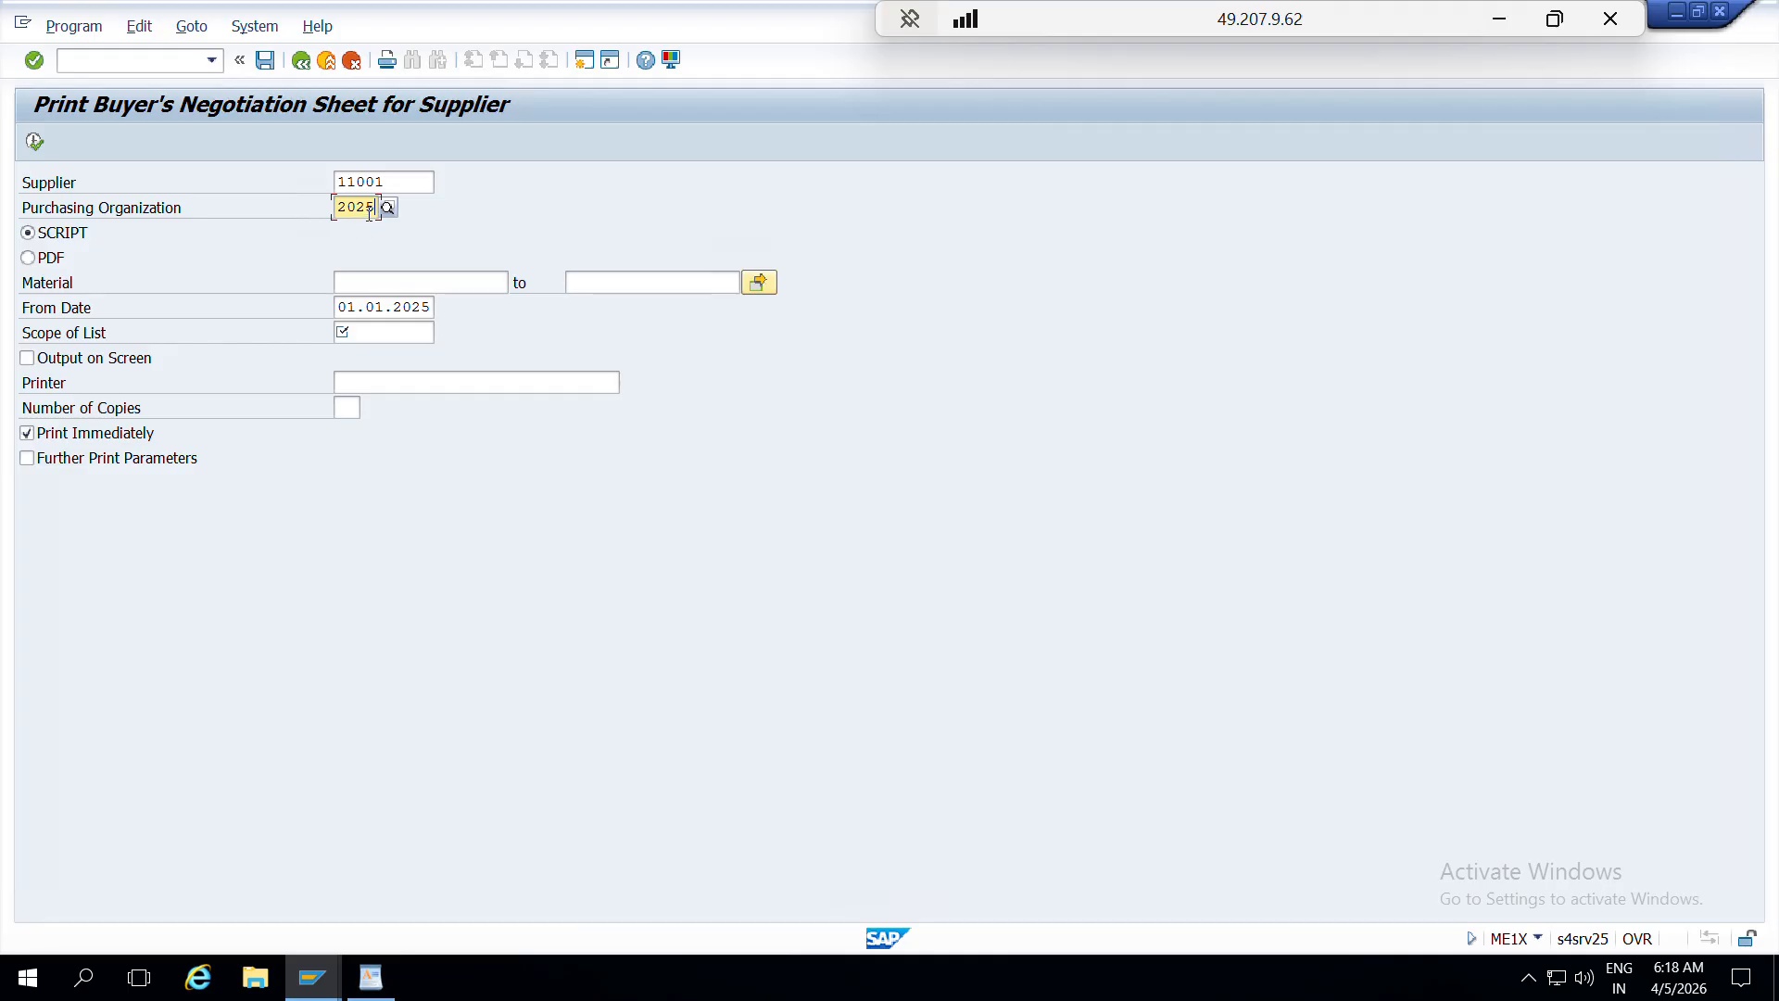
# - Choose PDF output, restrict the sheet to material 26 and enable Output on Screen
pyautogui.click(56, 261)
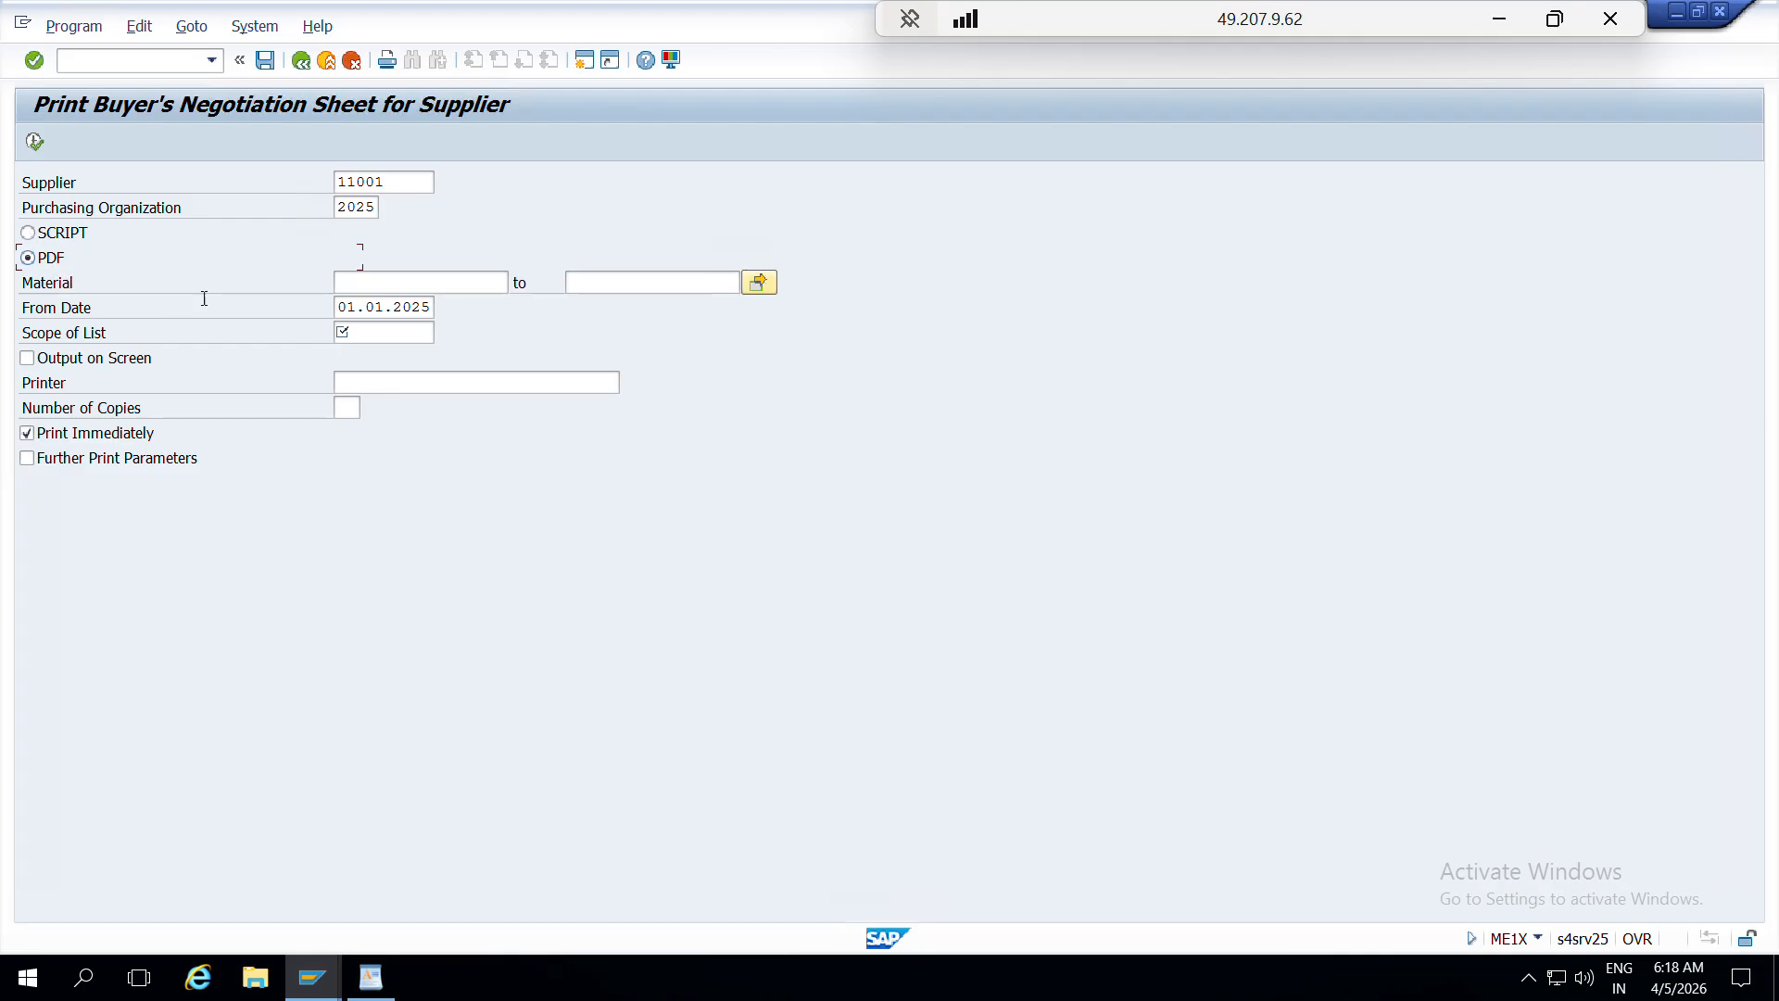
pyautogui.click(389, 284)
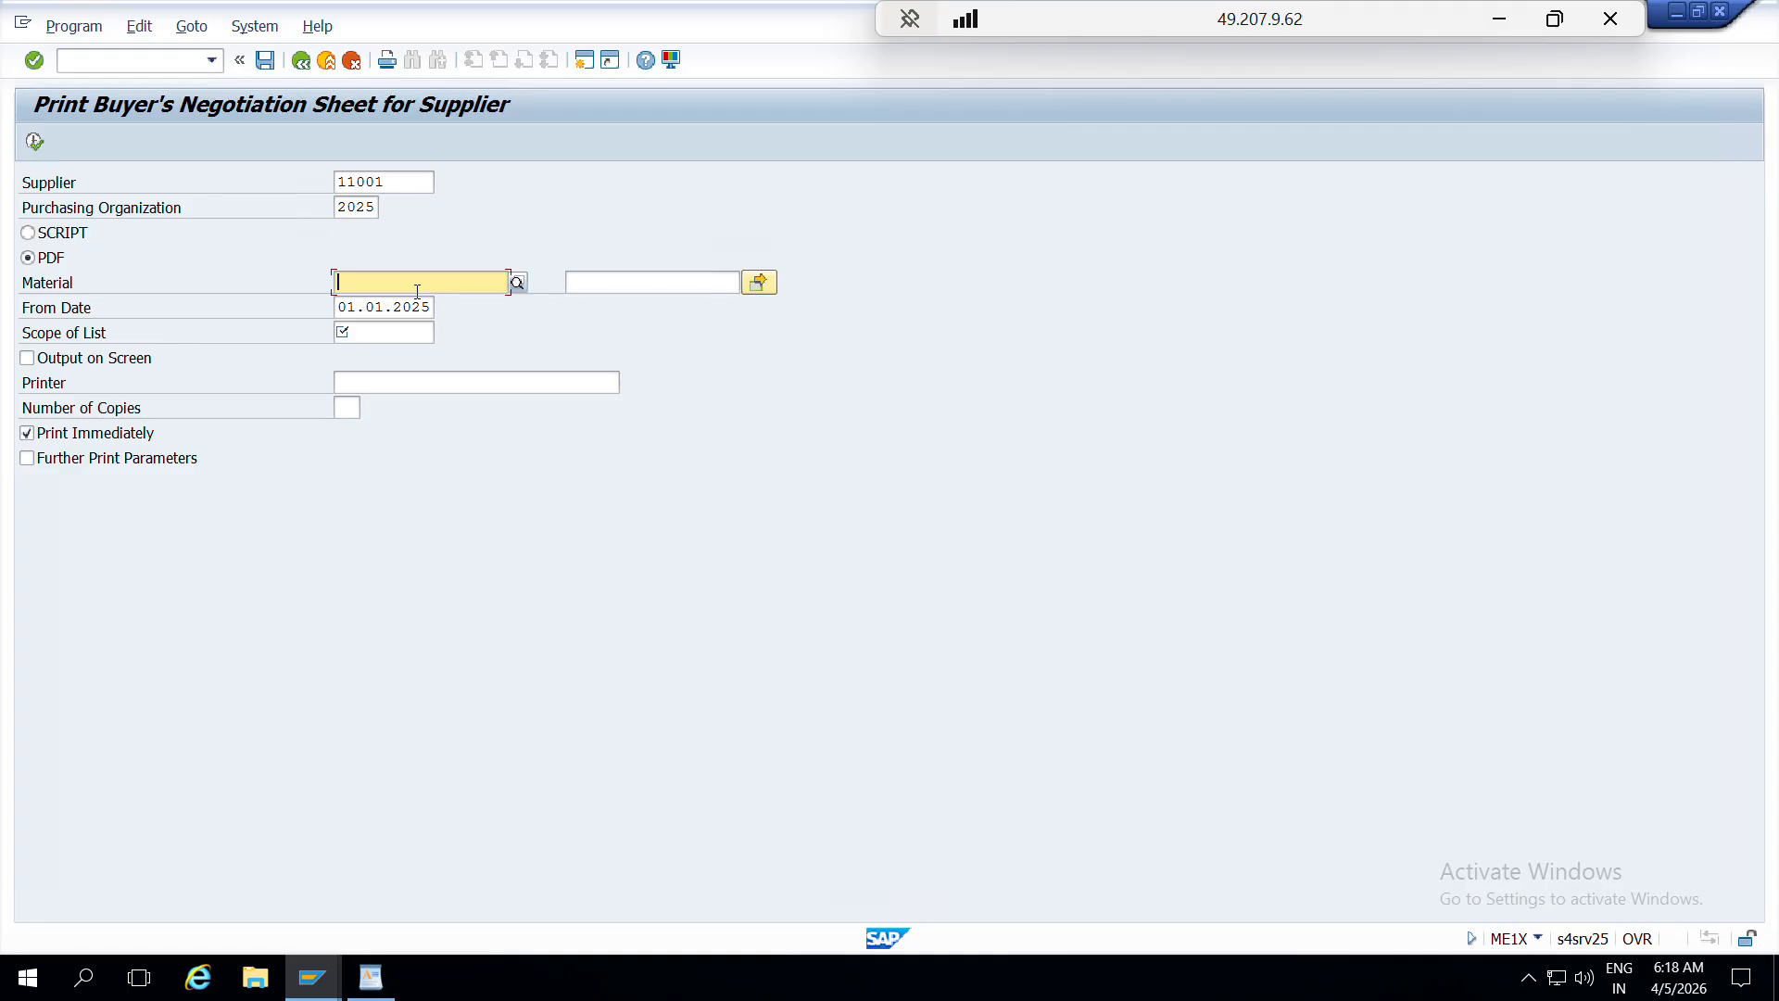
pyautogui.write('26')
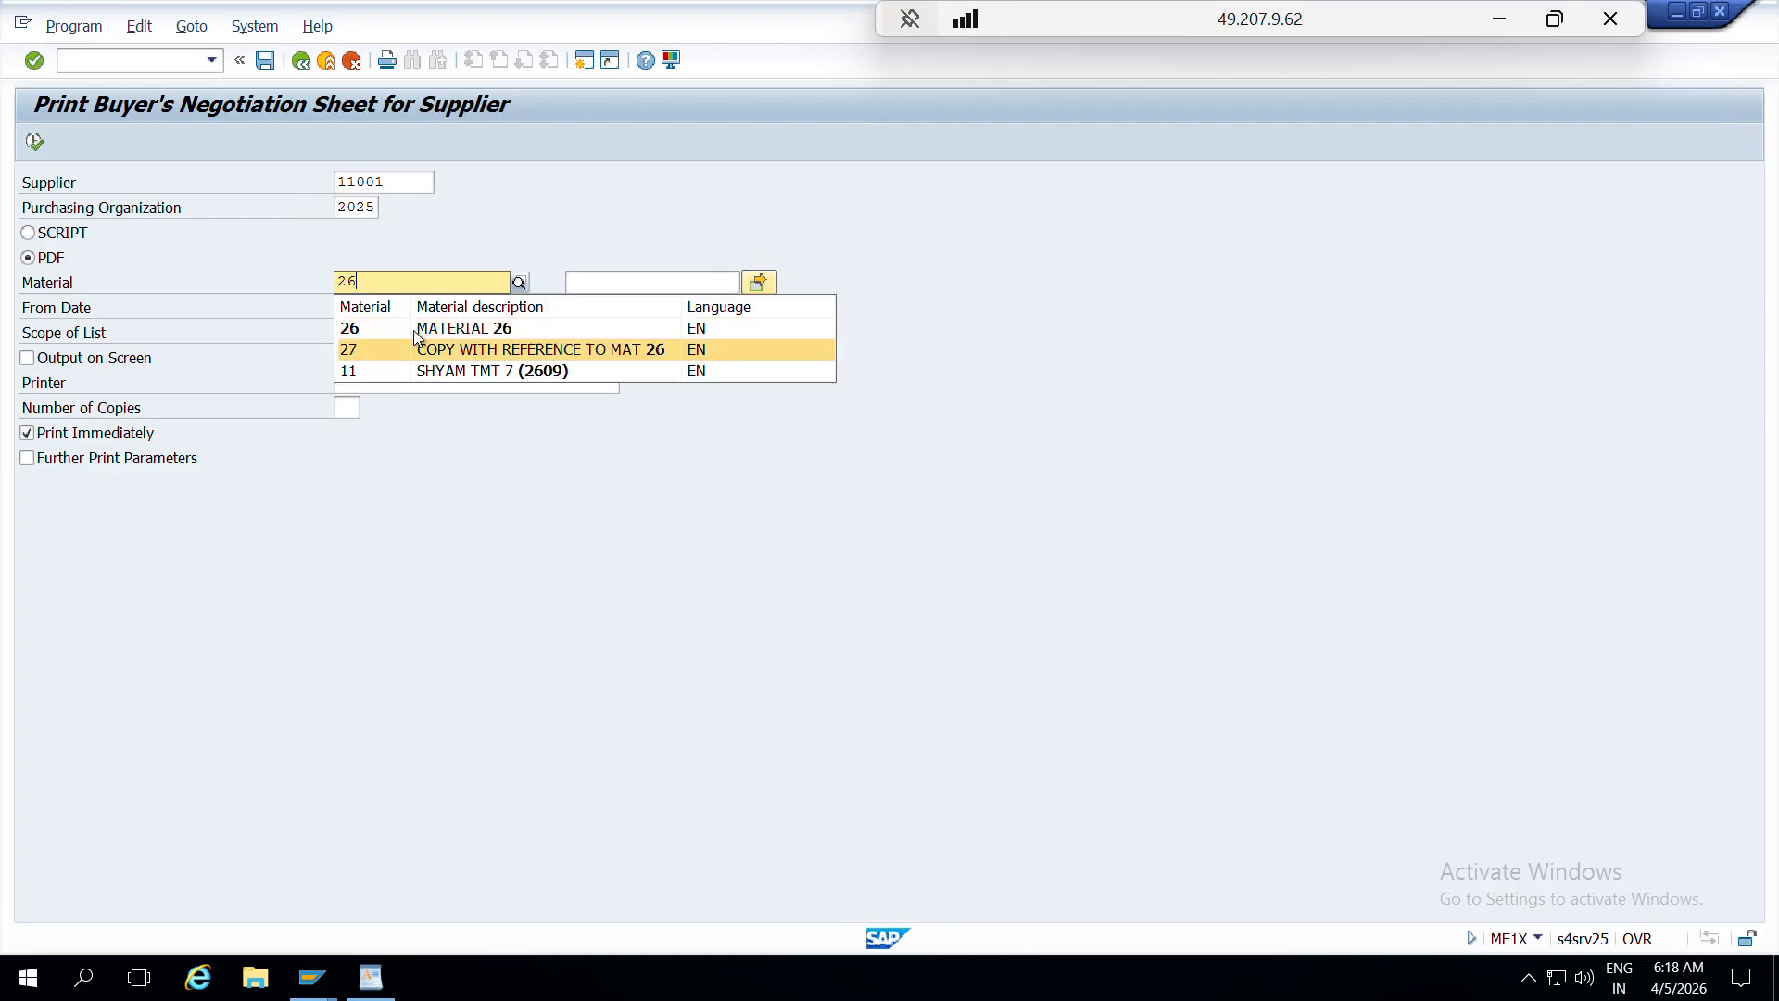
pyautogui.click(415, 330)
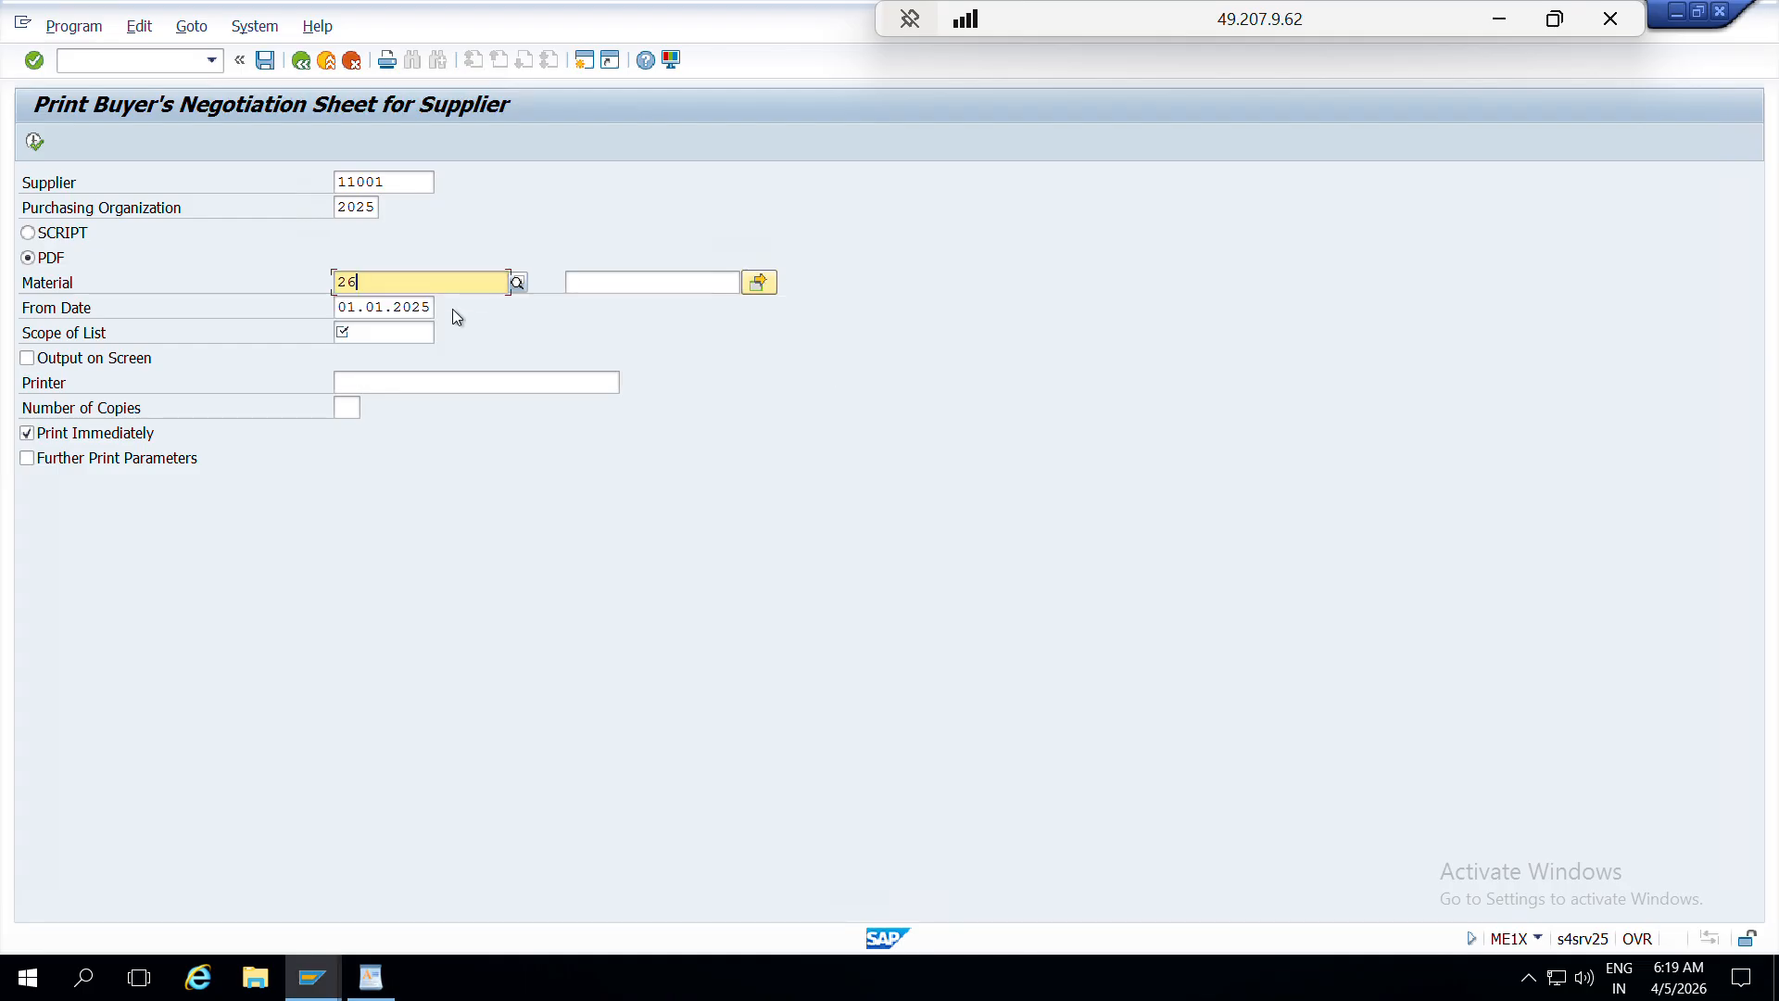
pyautogui.click(71, 359)
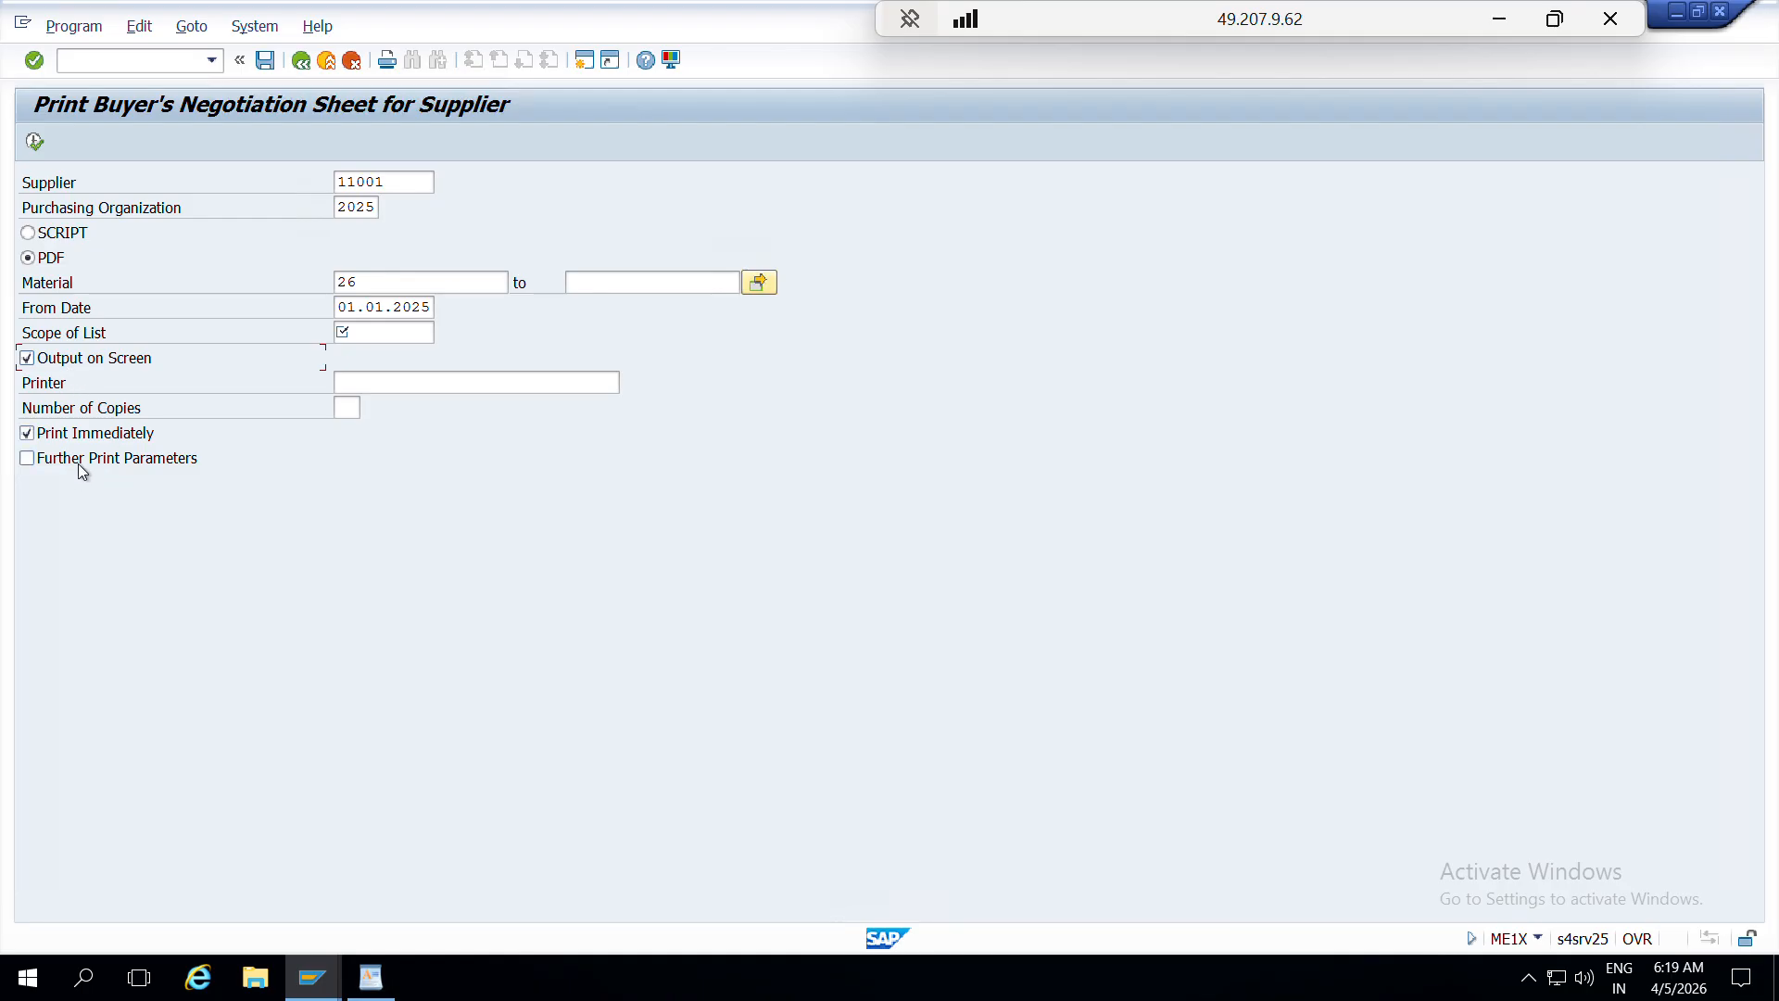
# - Set the scope of list to A, Standard list scope, and execute the report
pyautogui.press('F8')
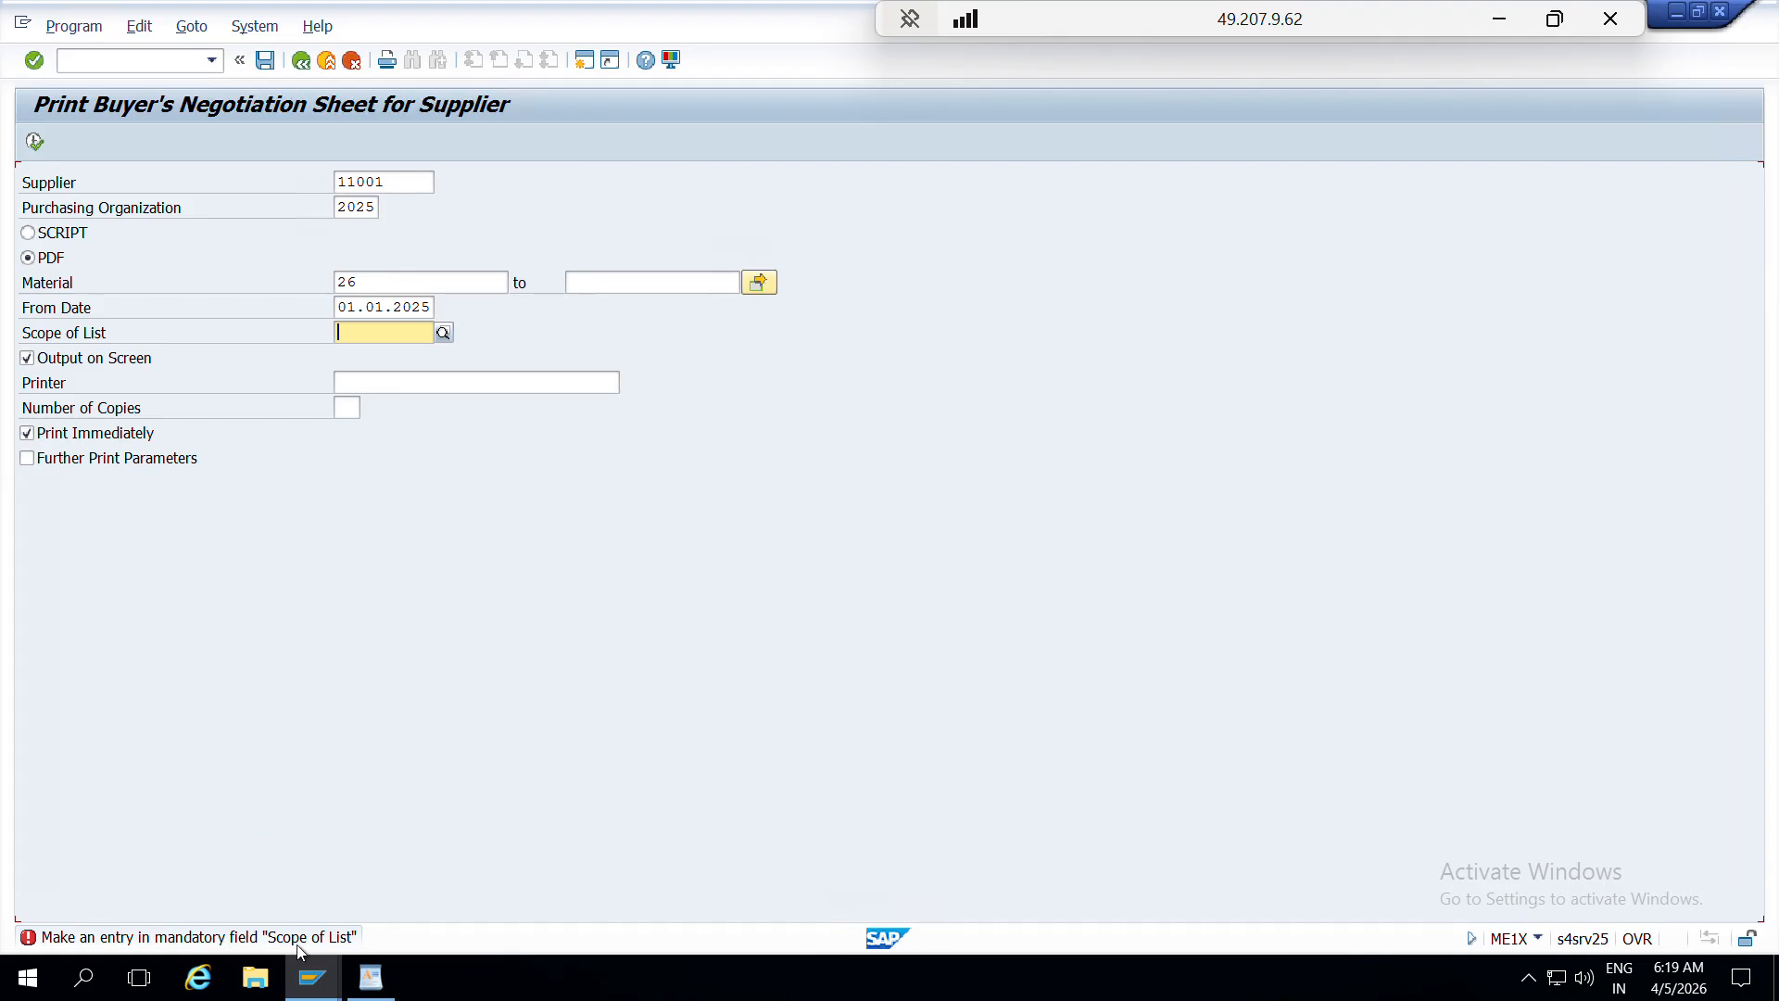
pyautogui.click(443, 334)
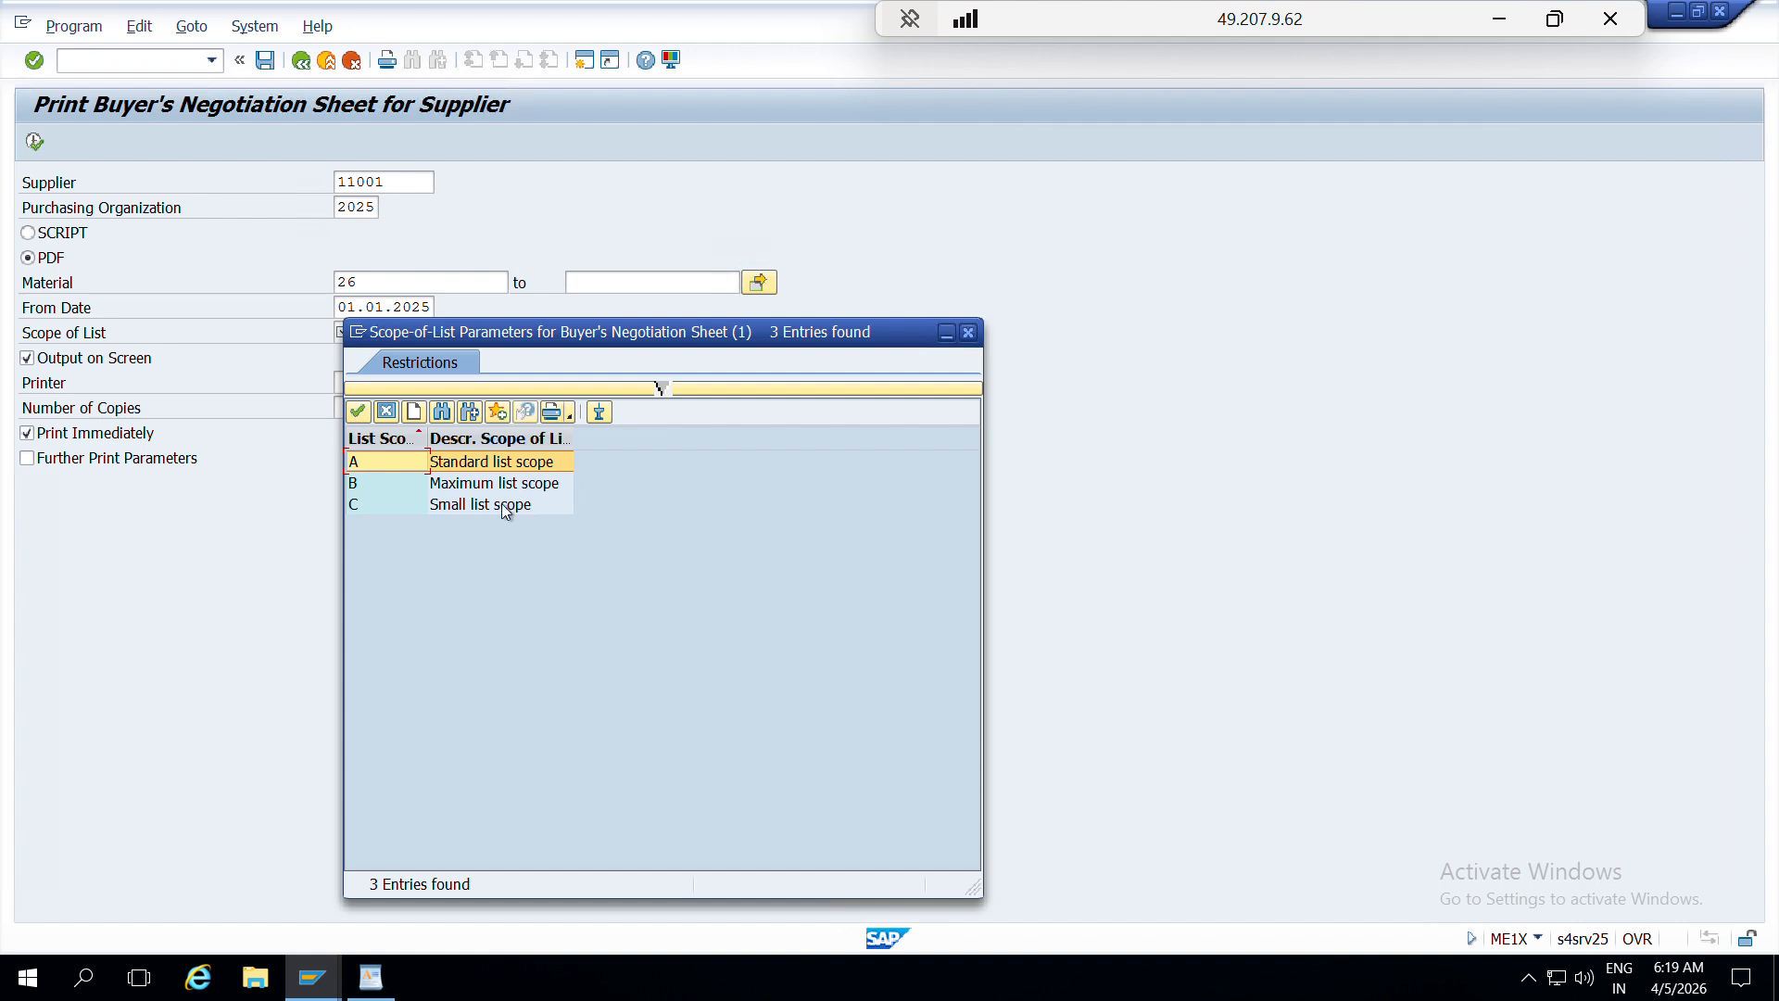
pyautogui.doubleClick(469, 458)
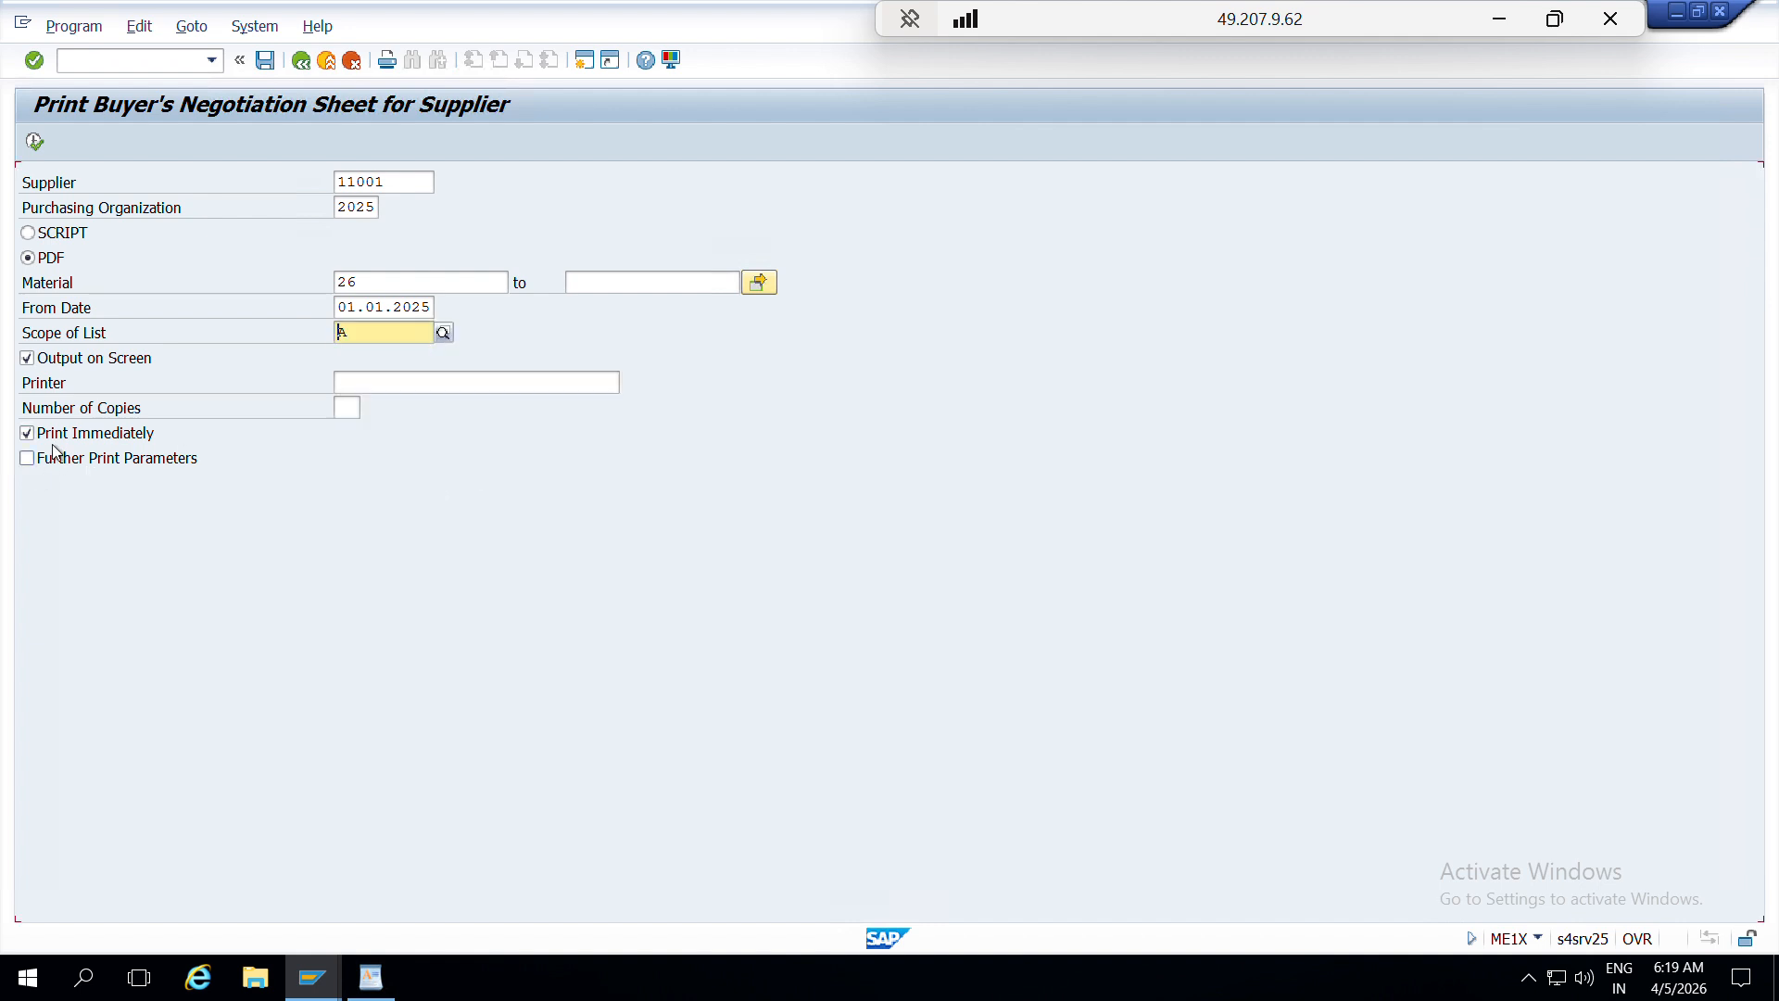
pyautogui.click(35, 142)
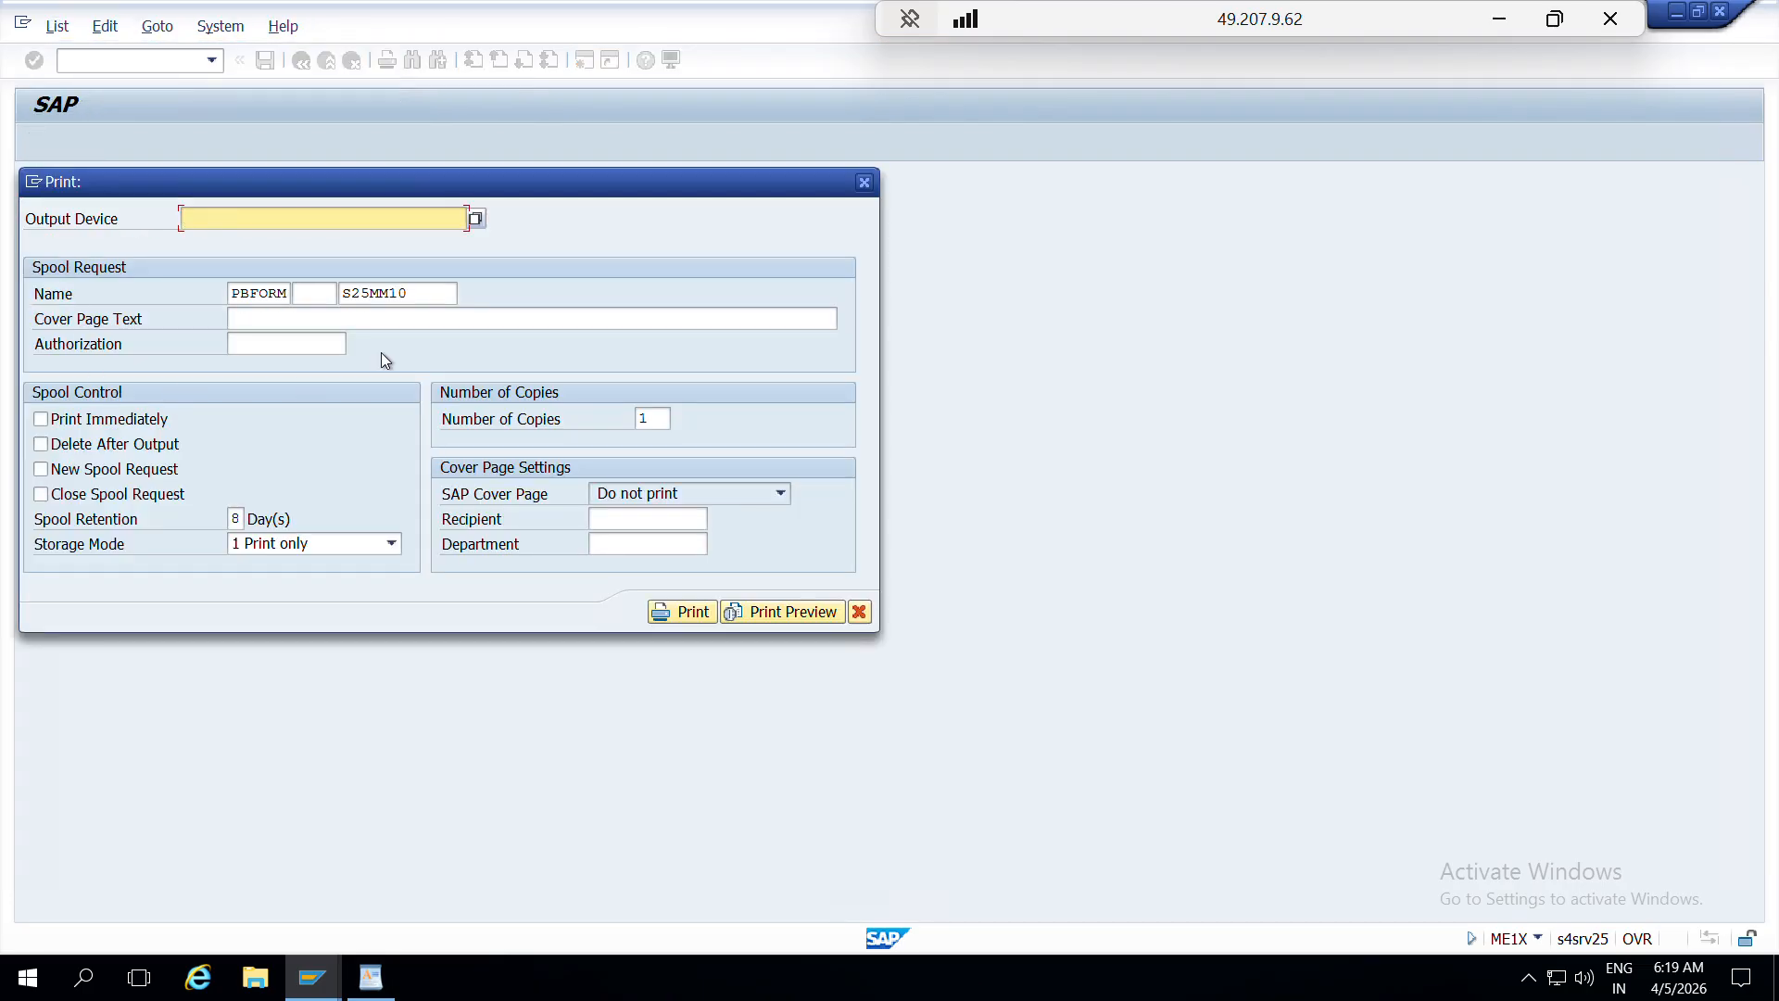
# - Try to print the negotiation sheet to output device LP01, and return to SAP Easy Access
pyautogui.click(475, 221)
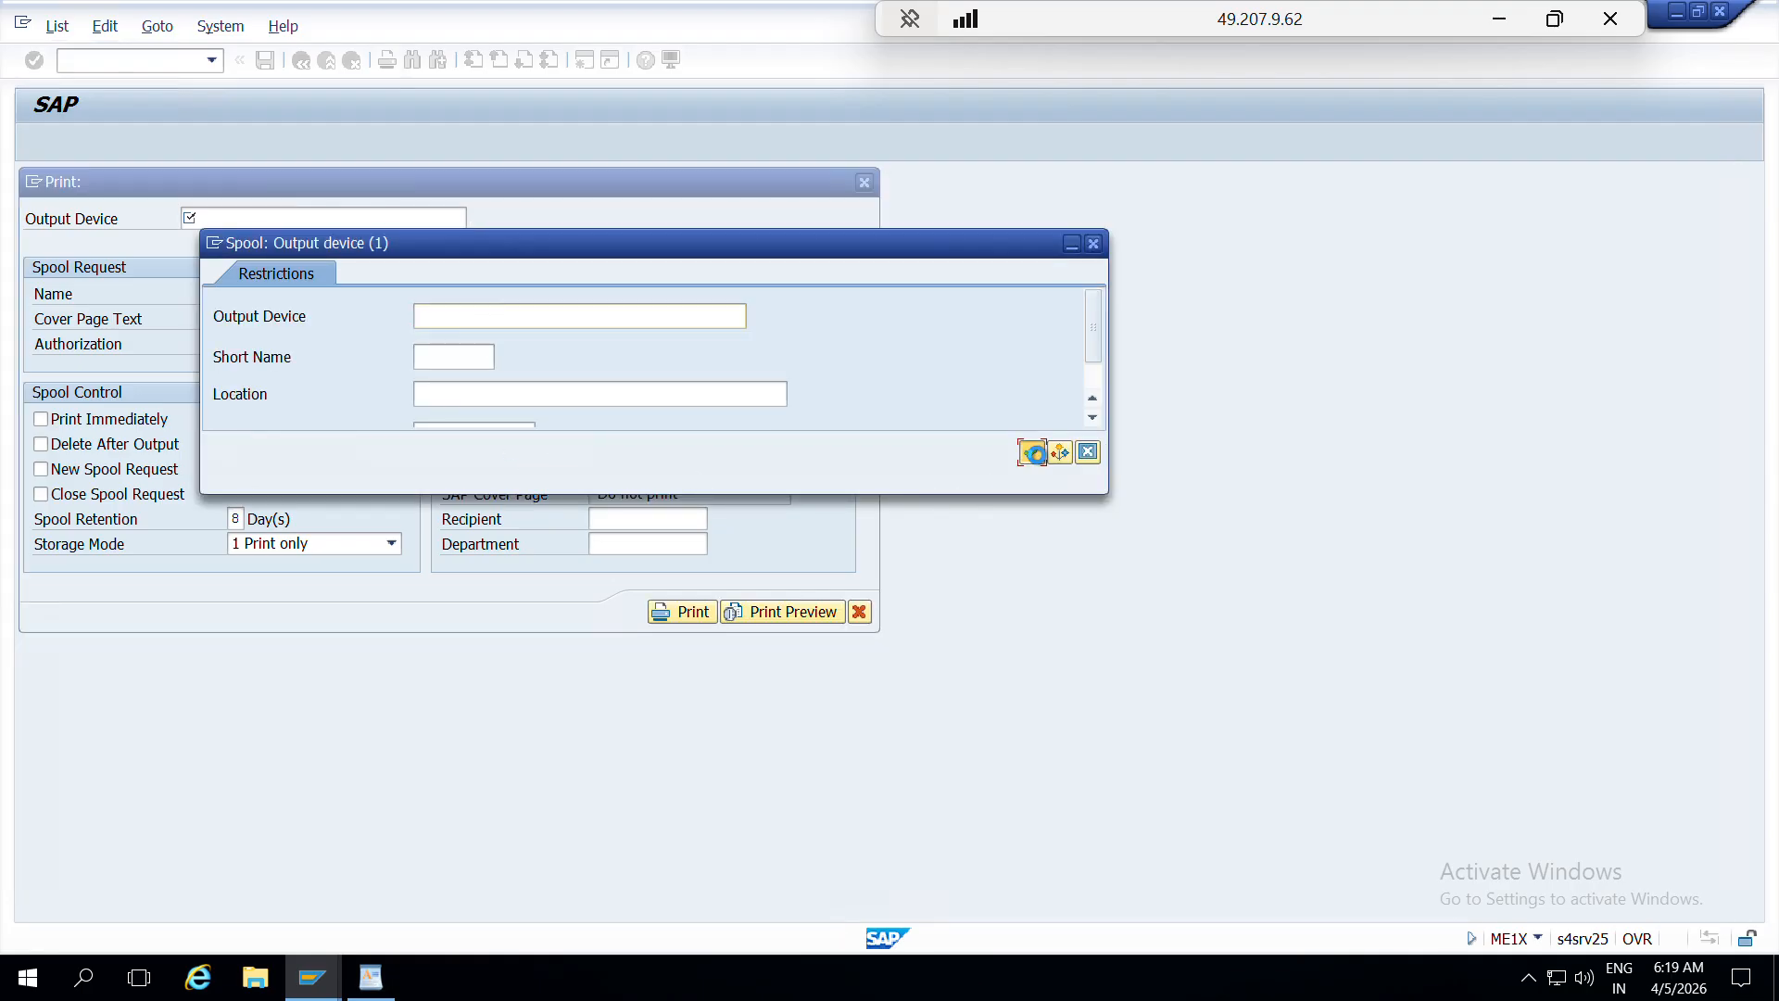
pyautogui.click(1033, 452)
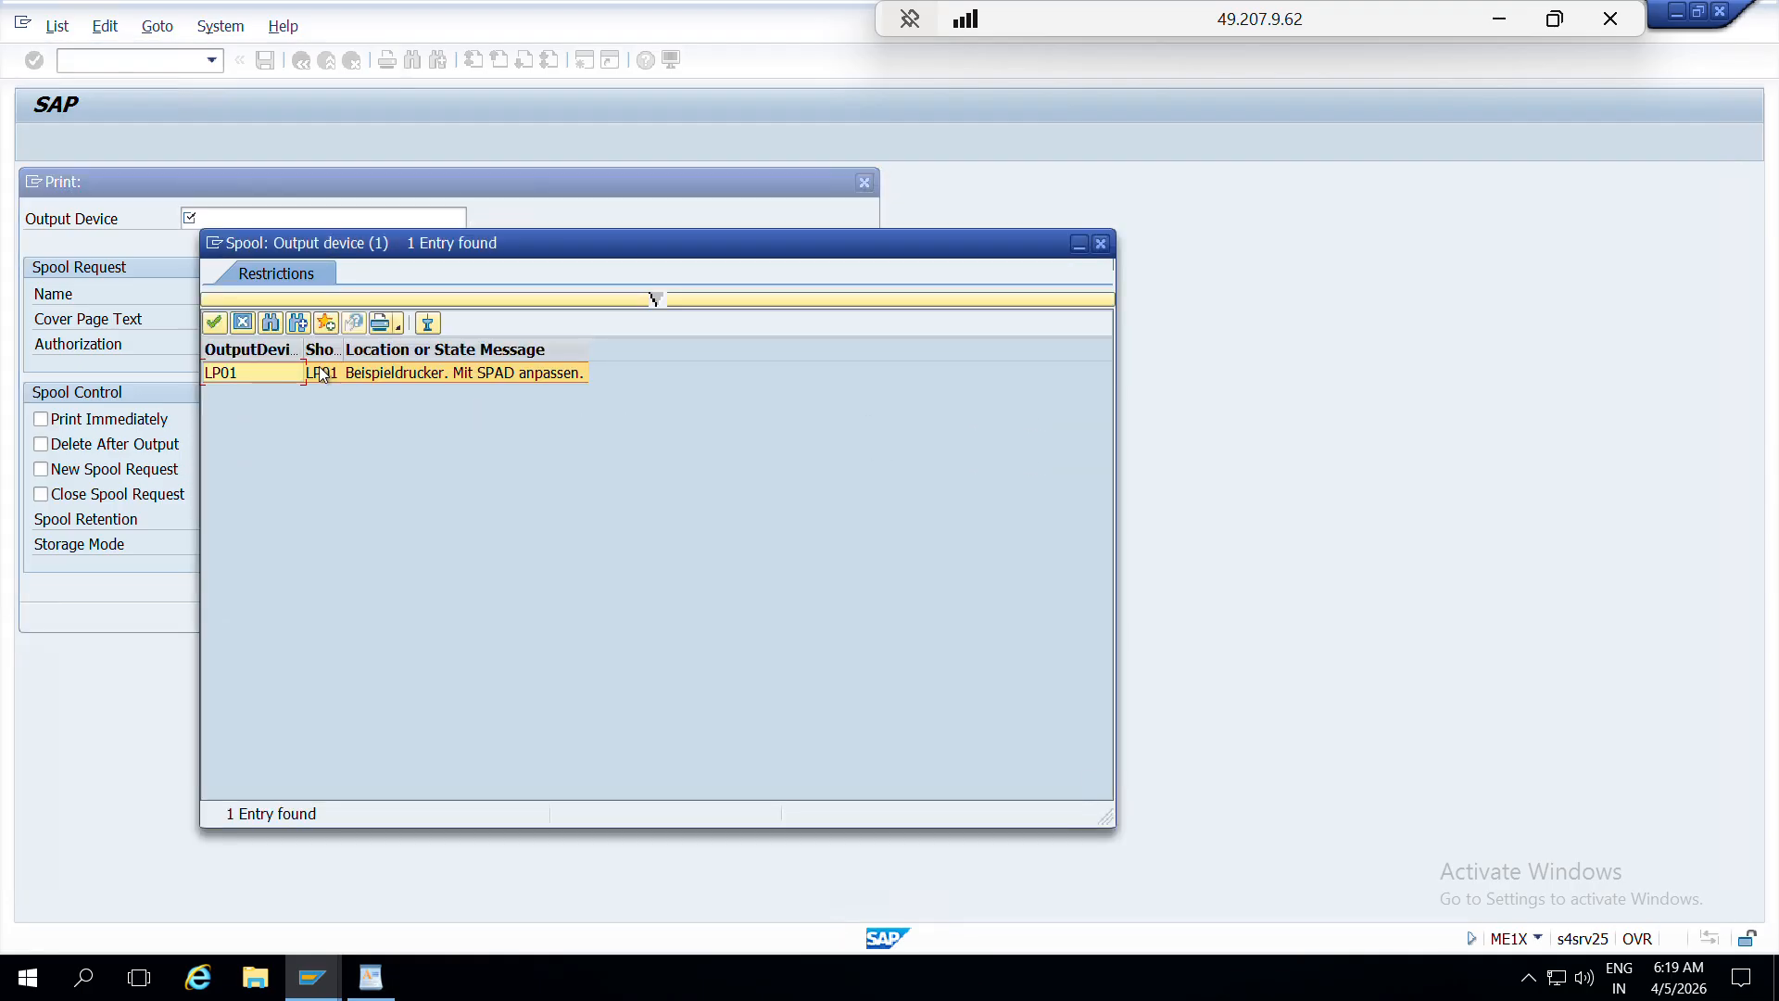
pyautogui.doubleClick(322, 373)
pyautogui.click(688, 611)
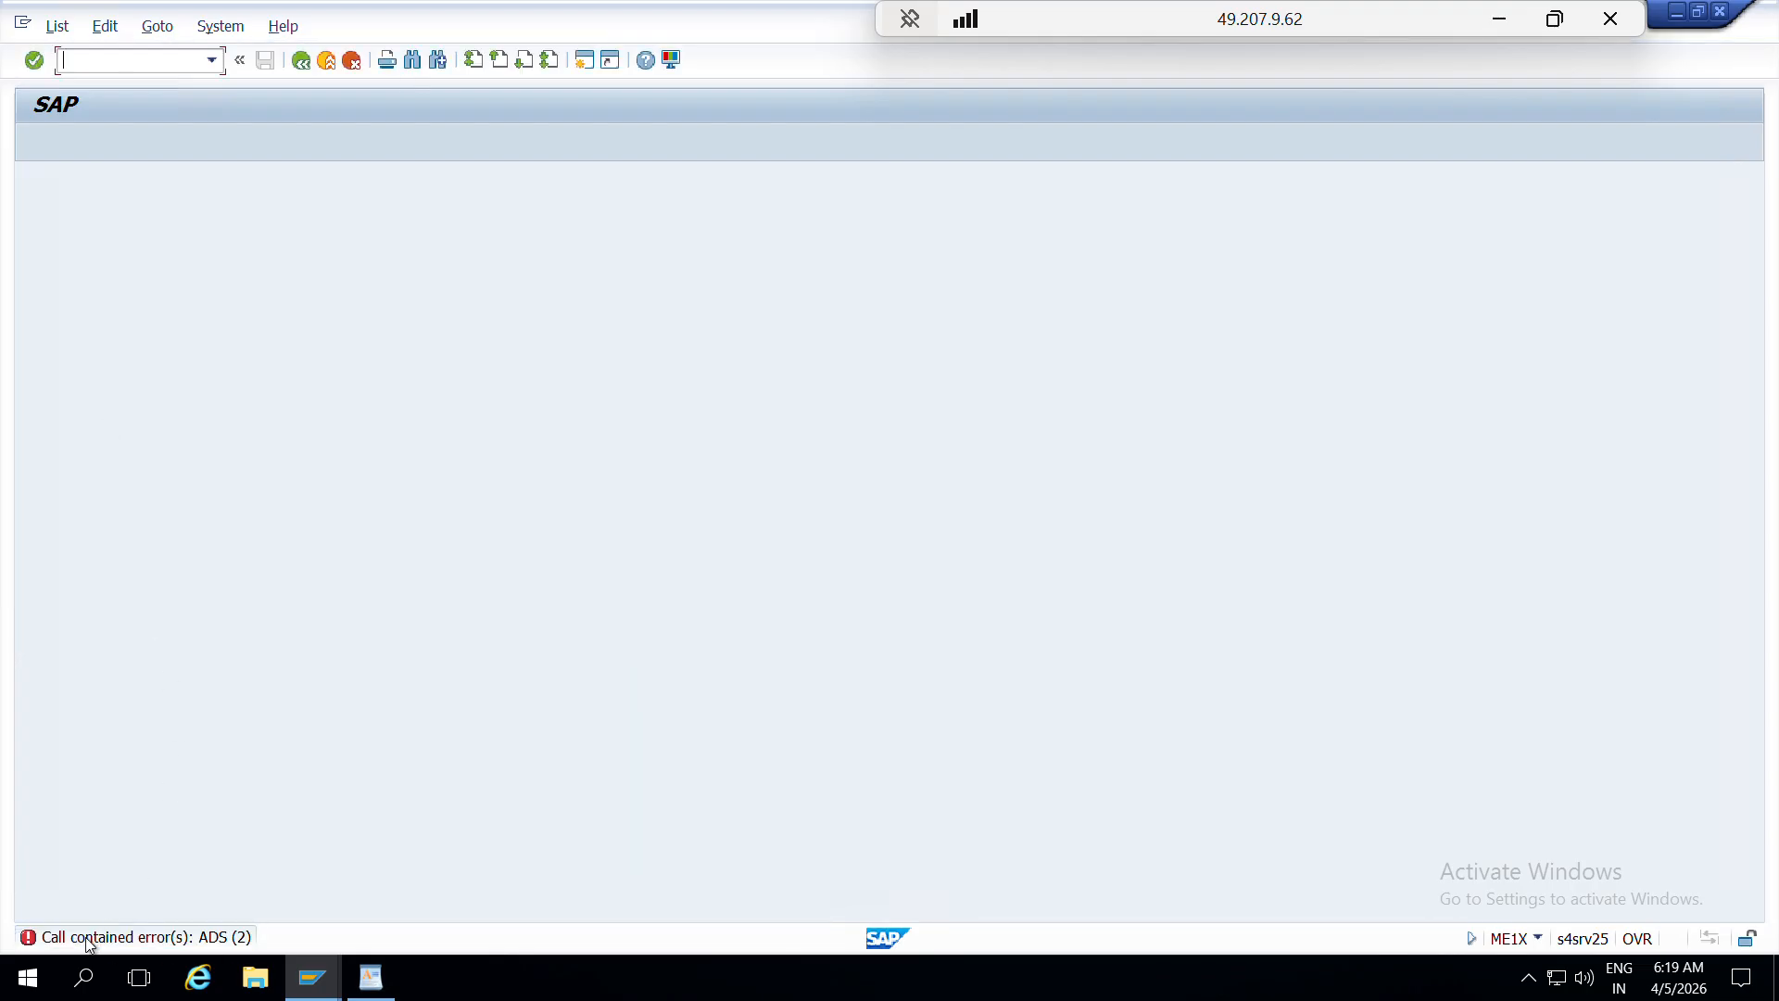
pyautogui.click(300, 61)
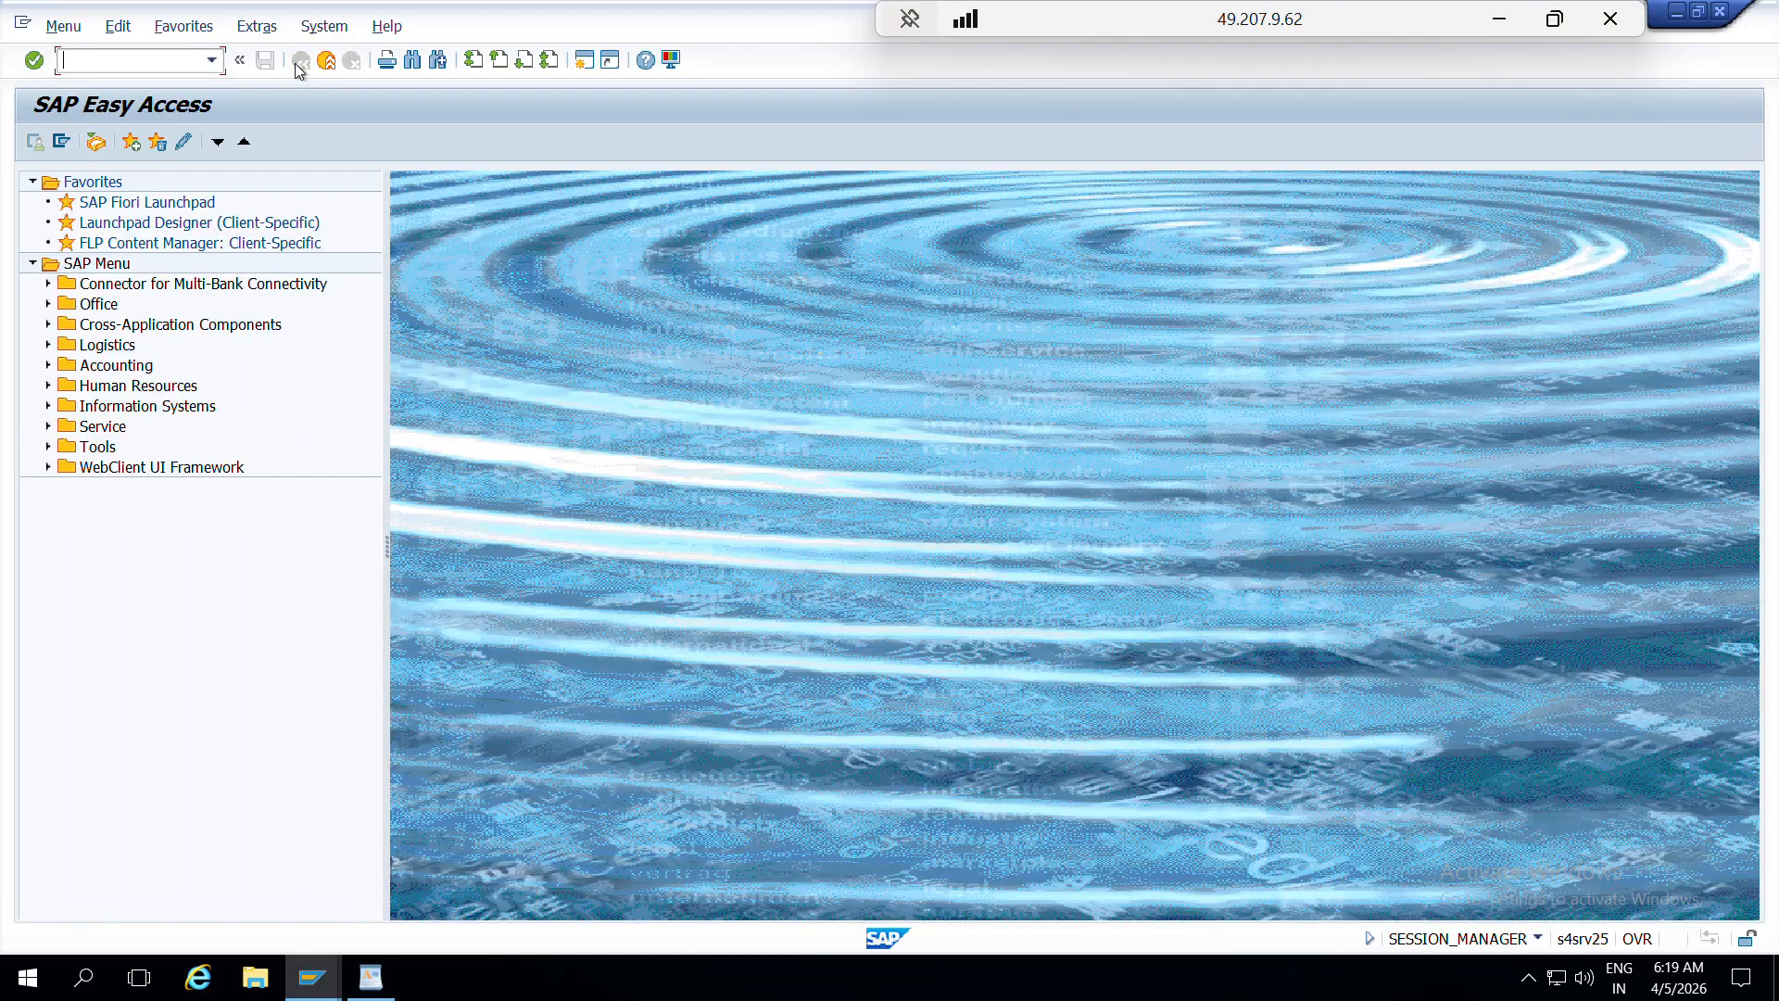
# - Reopen transaction ME1X and set PDF format, Output on Screen and printer LP01
pyautogui.write('me1x')
pyautogui.press('Return')
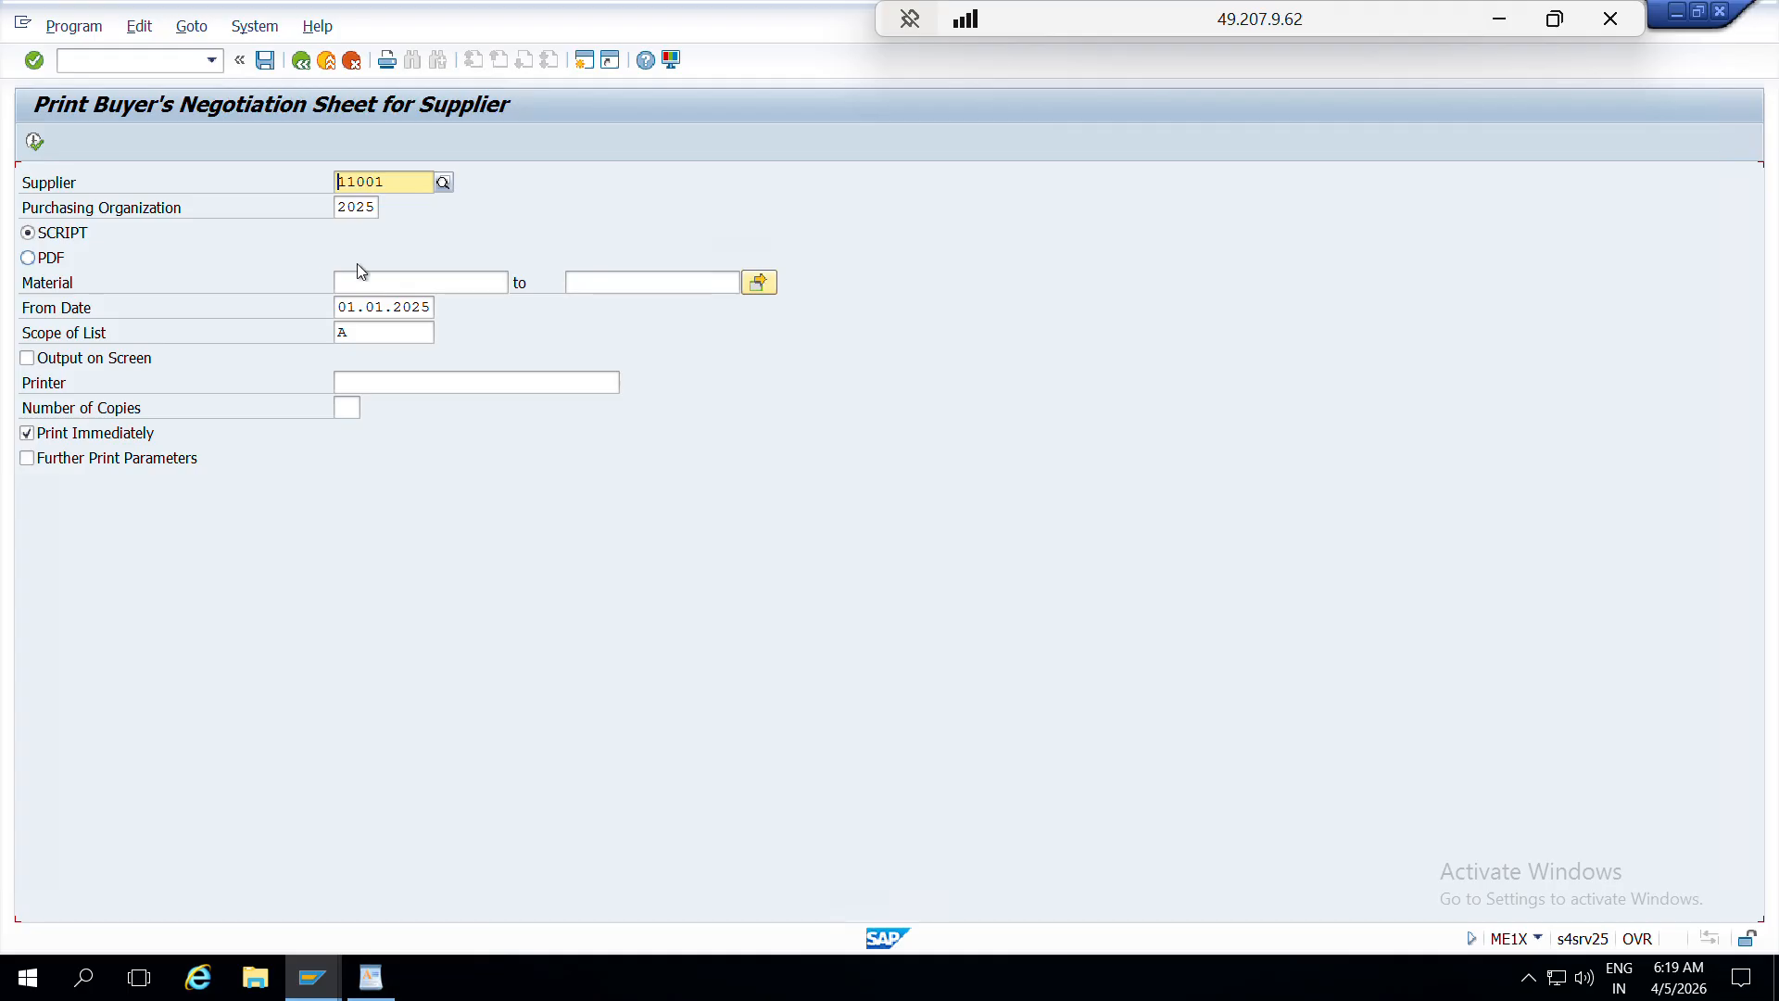
pyautogui.click(44, 264)
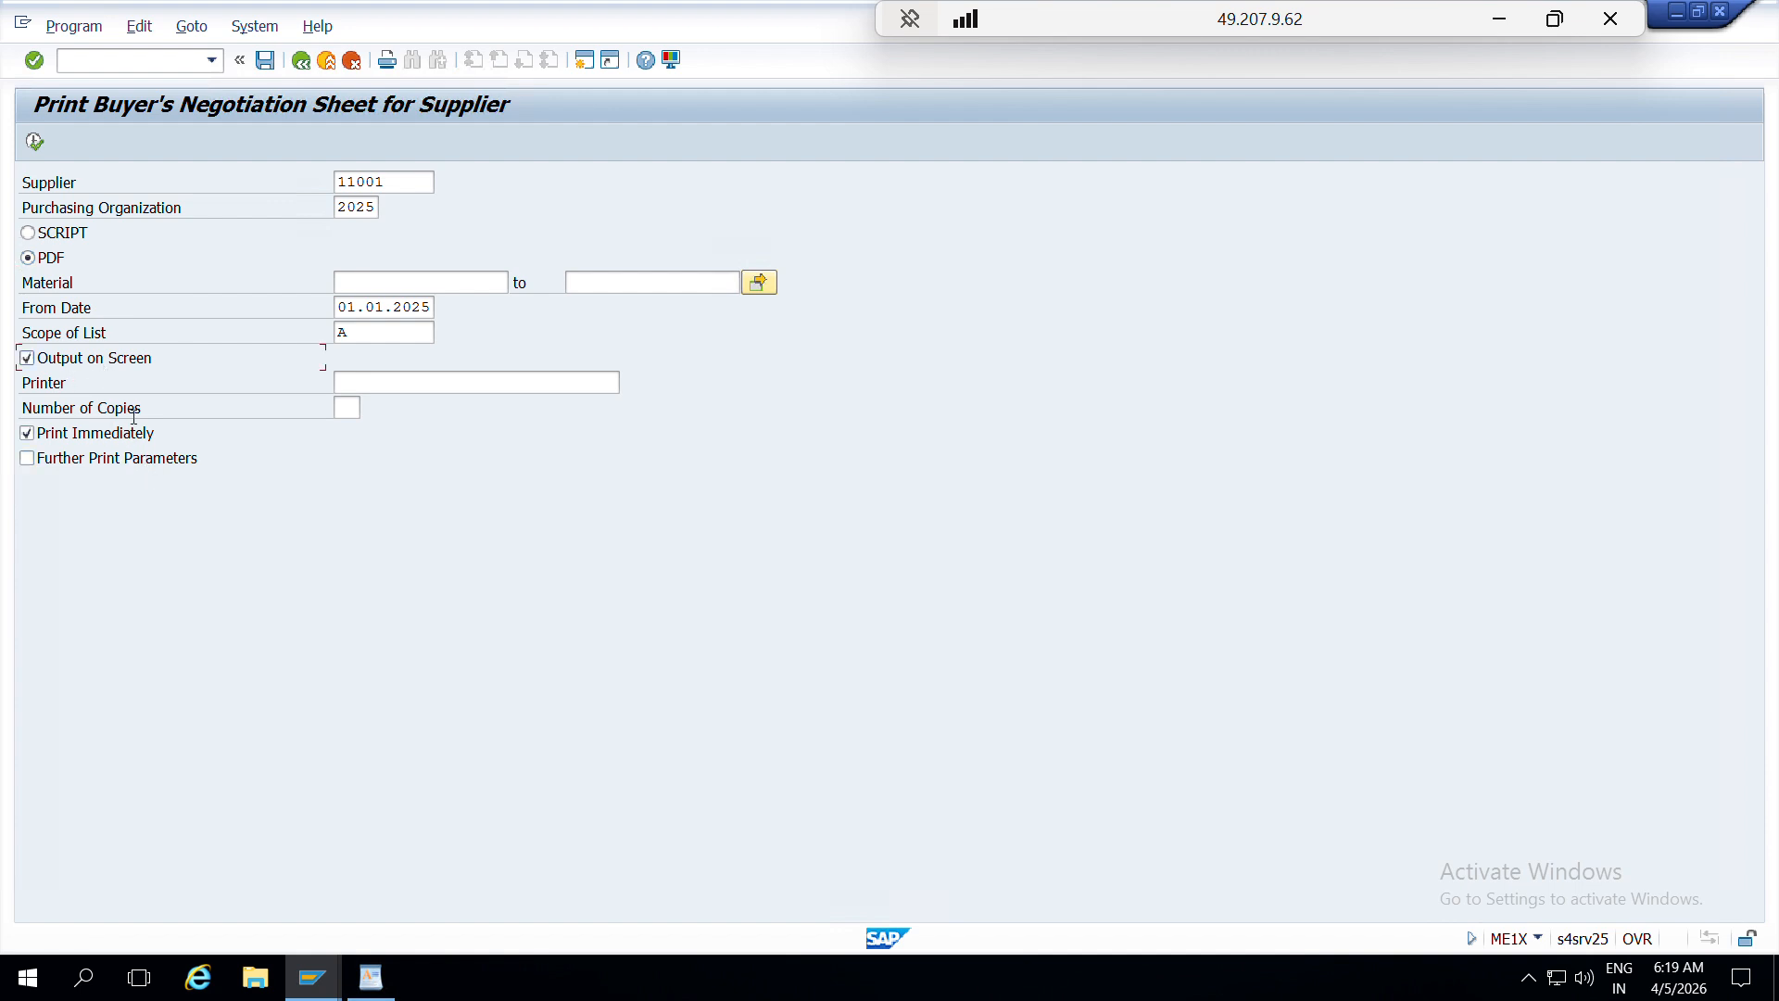
pyautogui.click(359, 383)
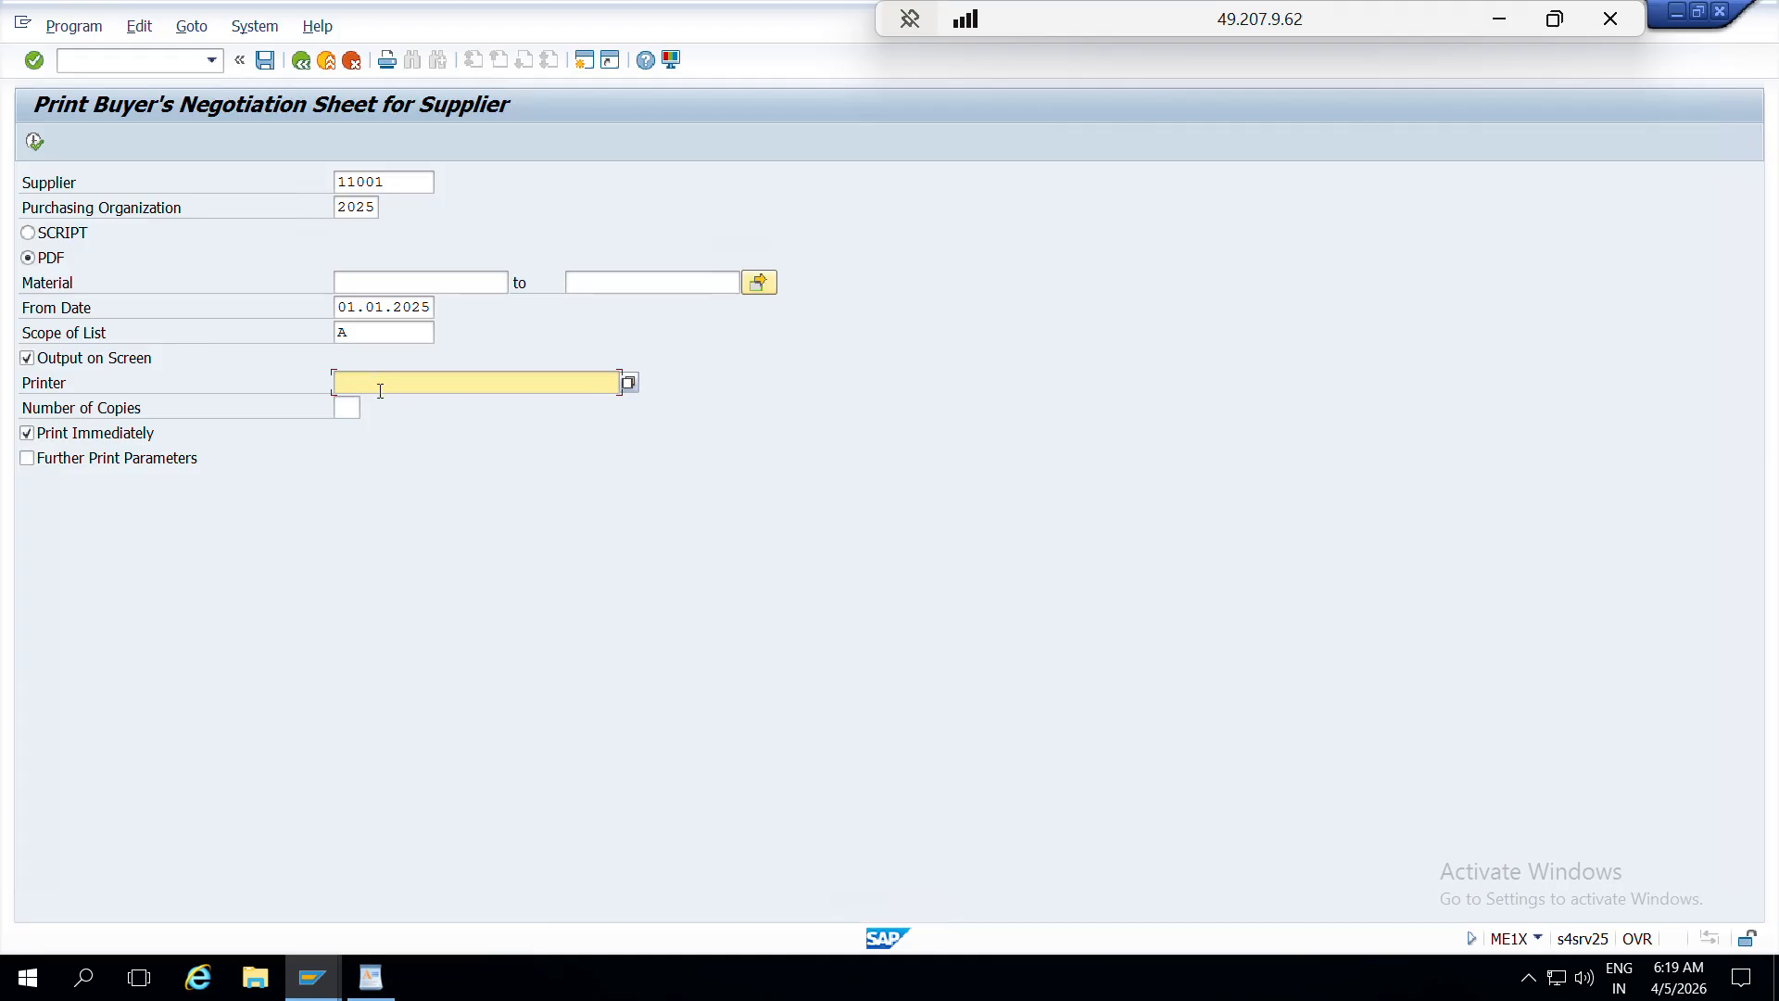
pyautogui.write('LP01')
# - Try to preview the PDF negotiation sheet with Print Immediately enabled and an output device entered, and return to SAP Easy Access
pyautogui.click(42, 147)
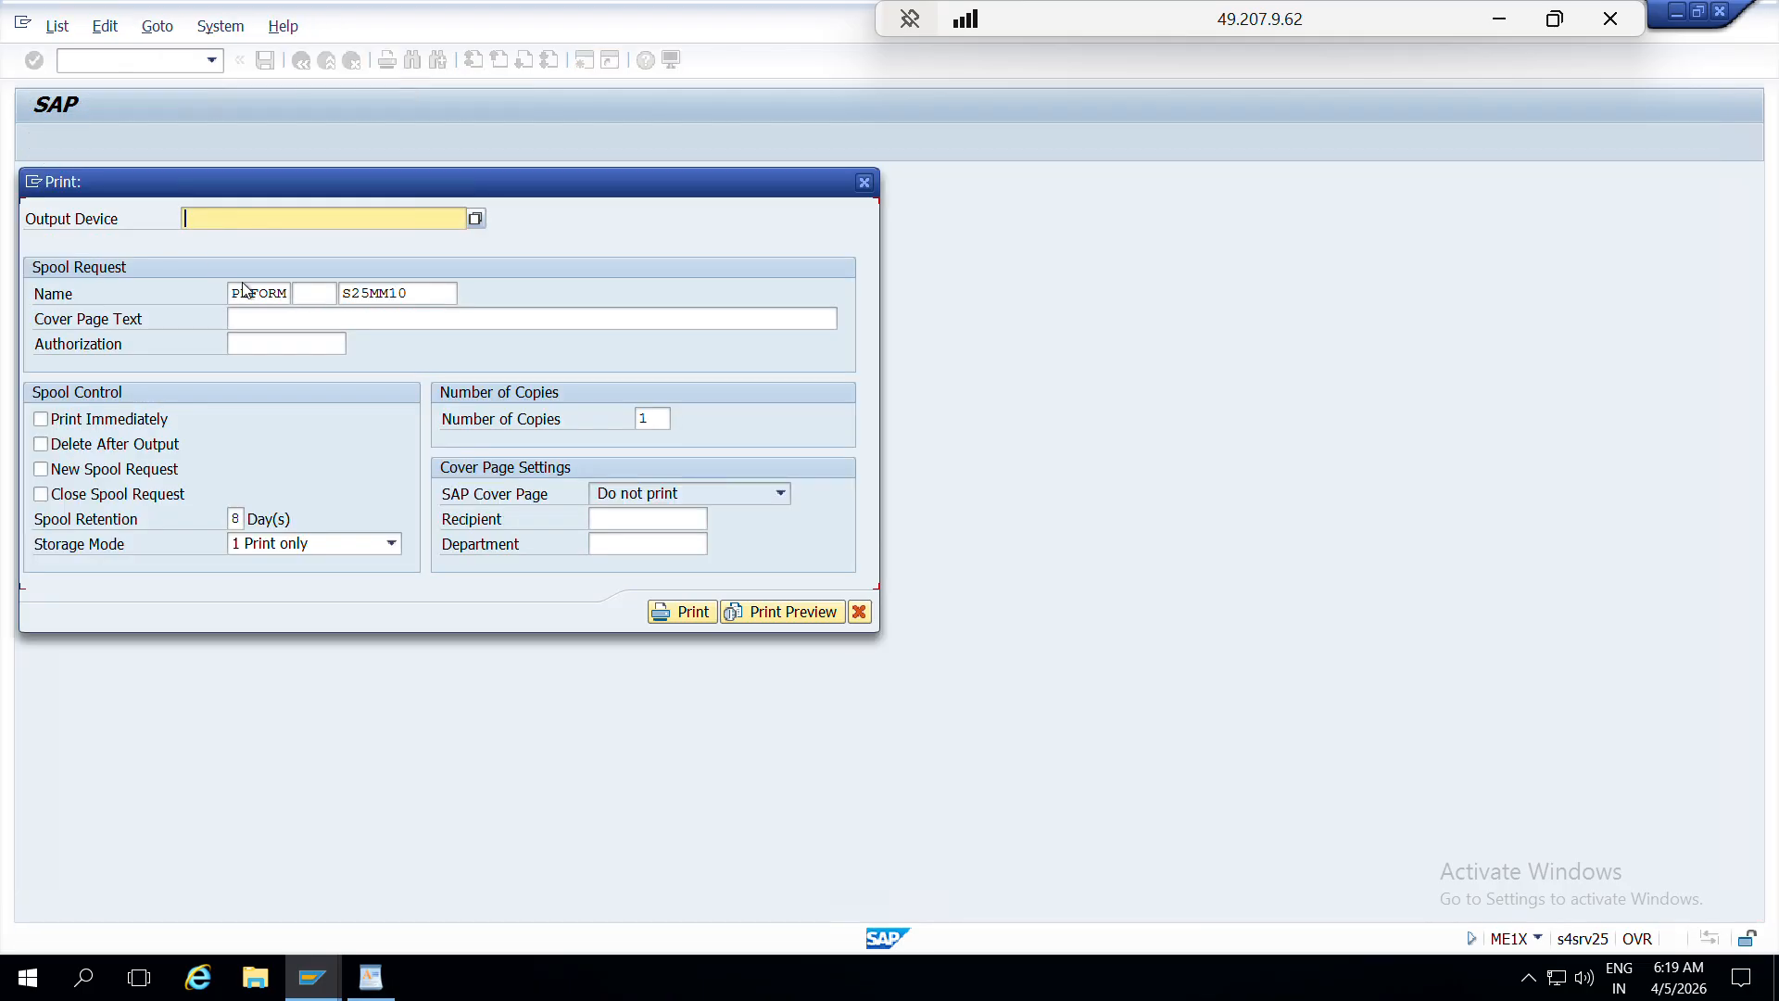
pyautogui.click(83, 419)
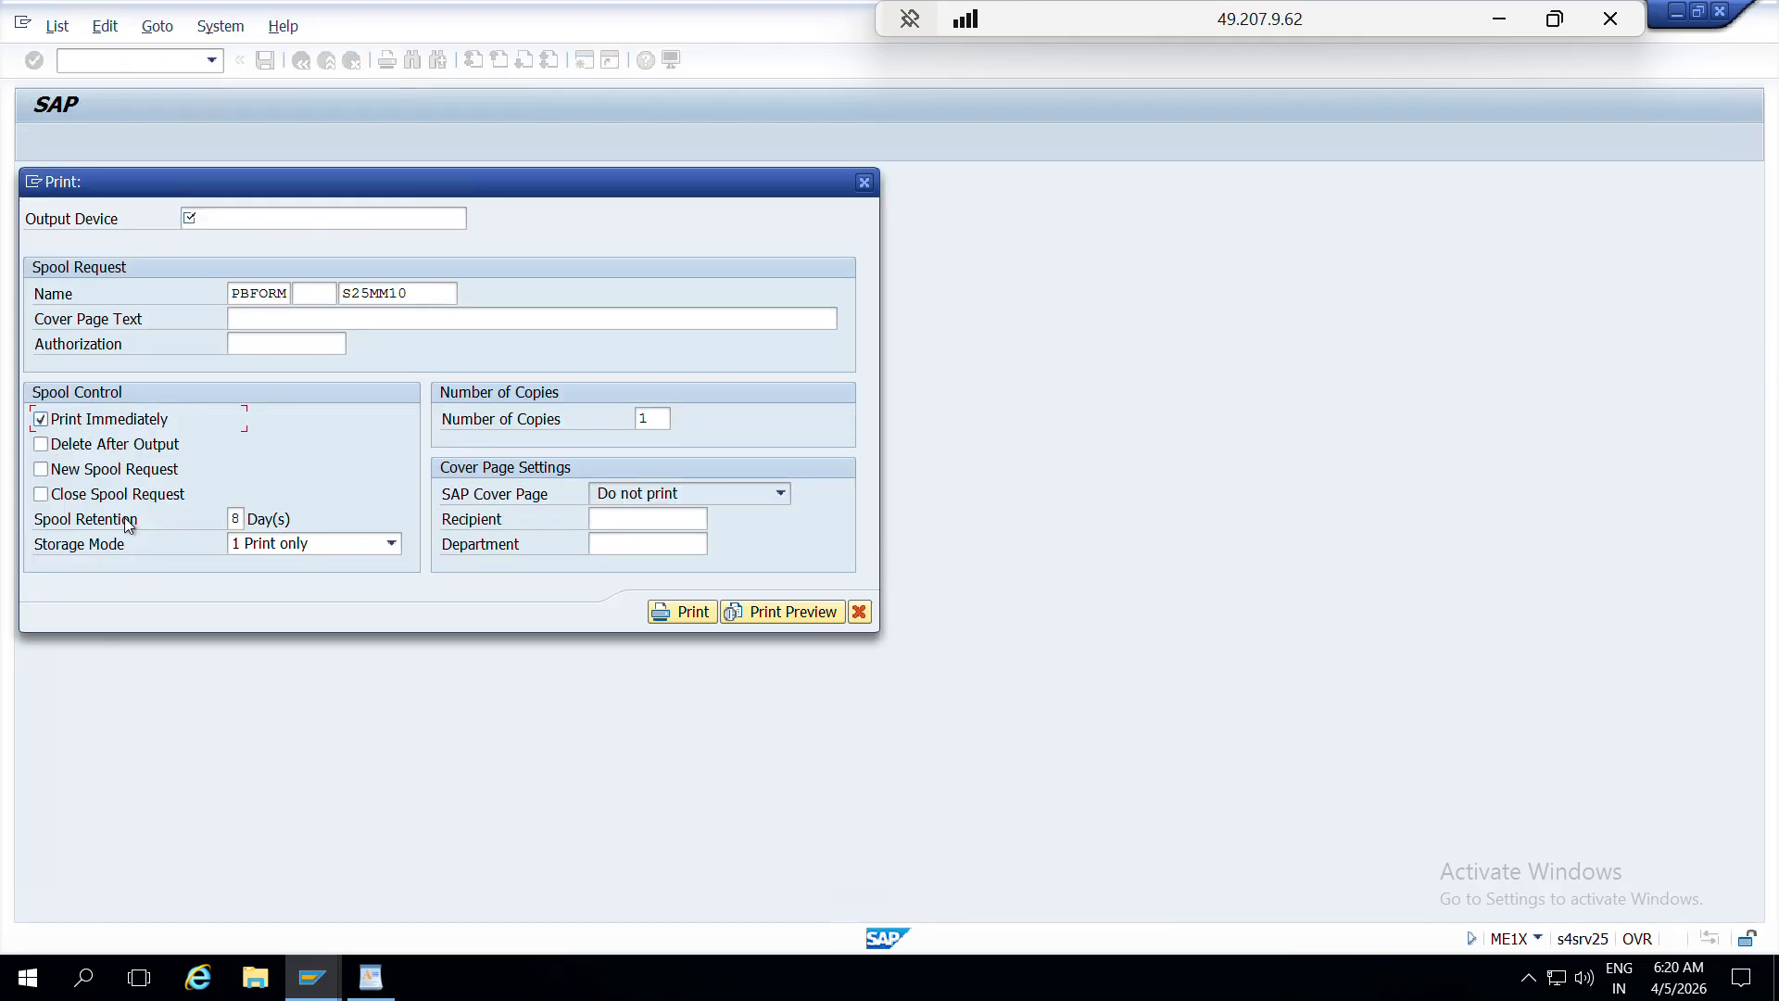
pyautogui.click(292, 223)
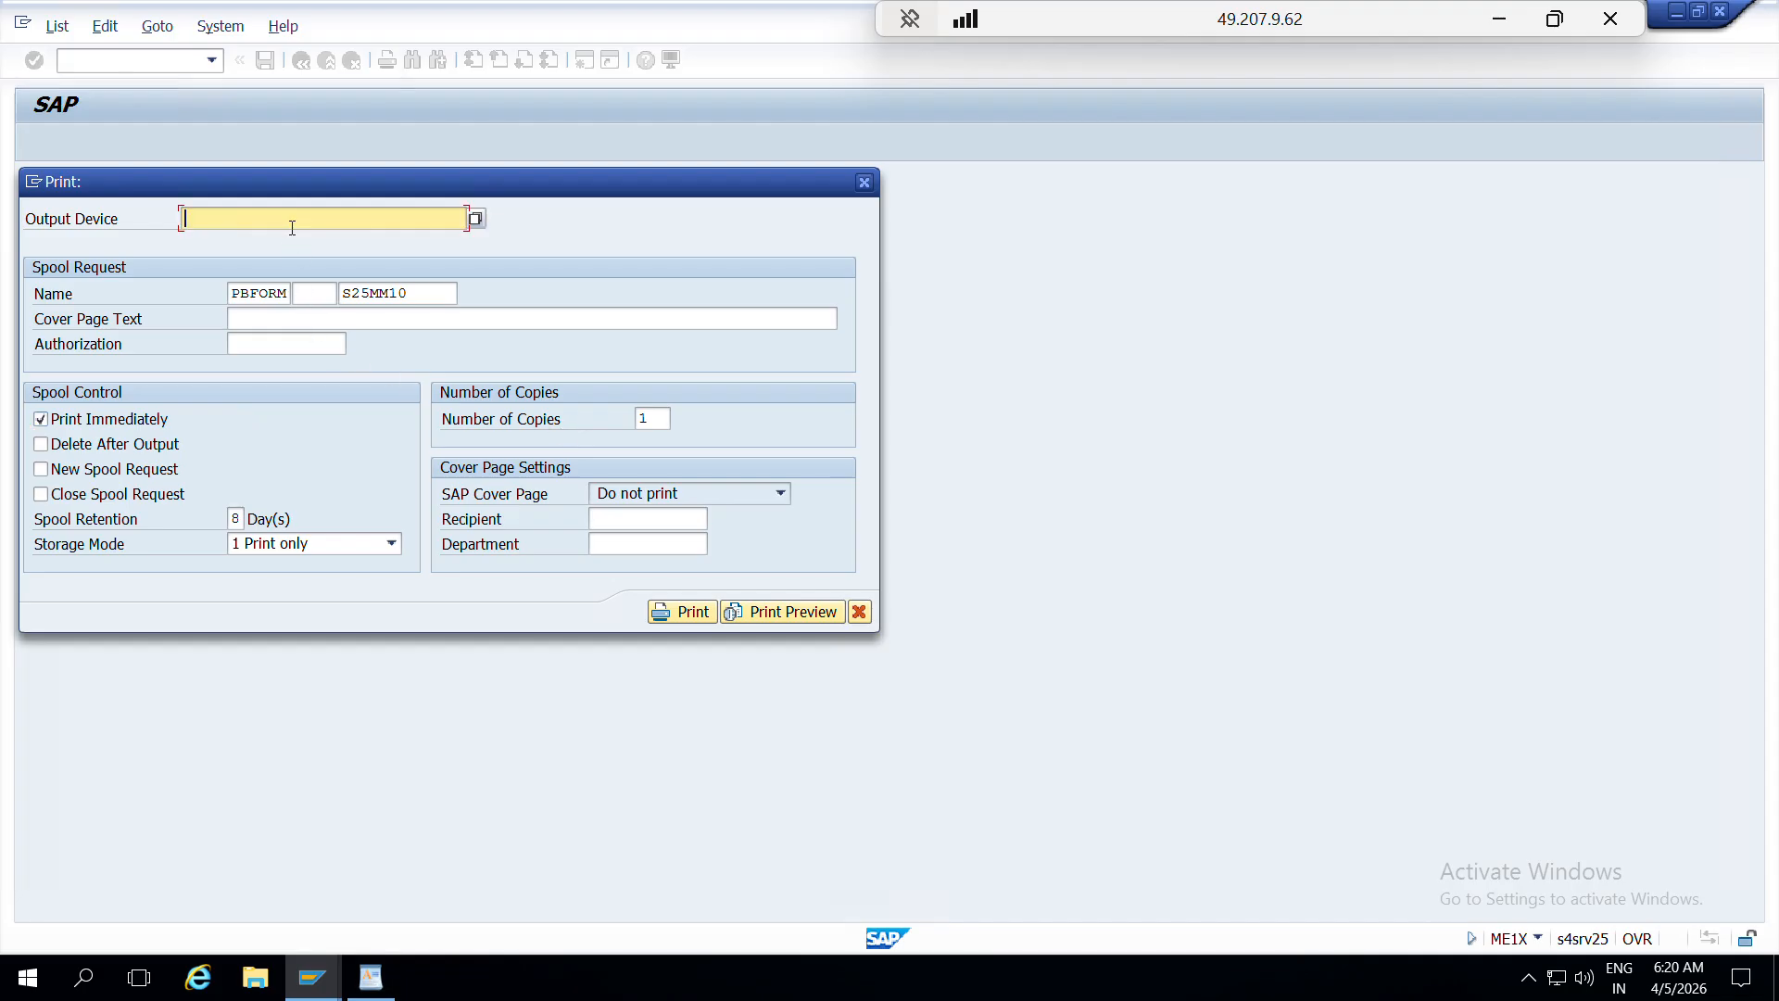
pyautogui.write('L')
pyautogui.click(247, 242)
pyautogui.click(769, 612)
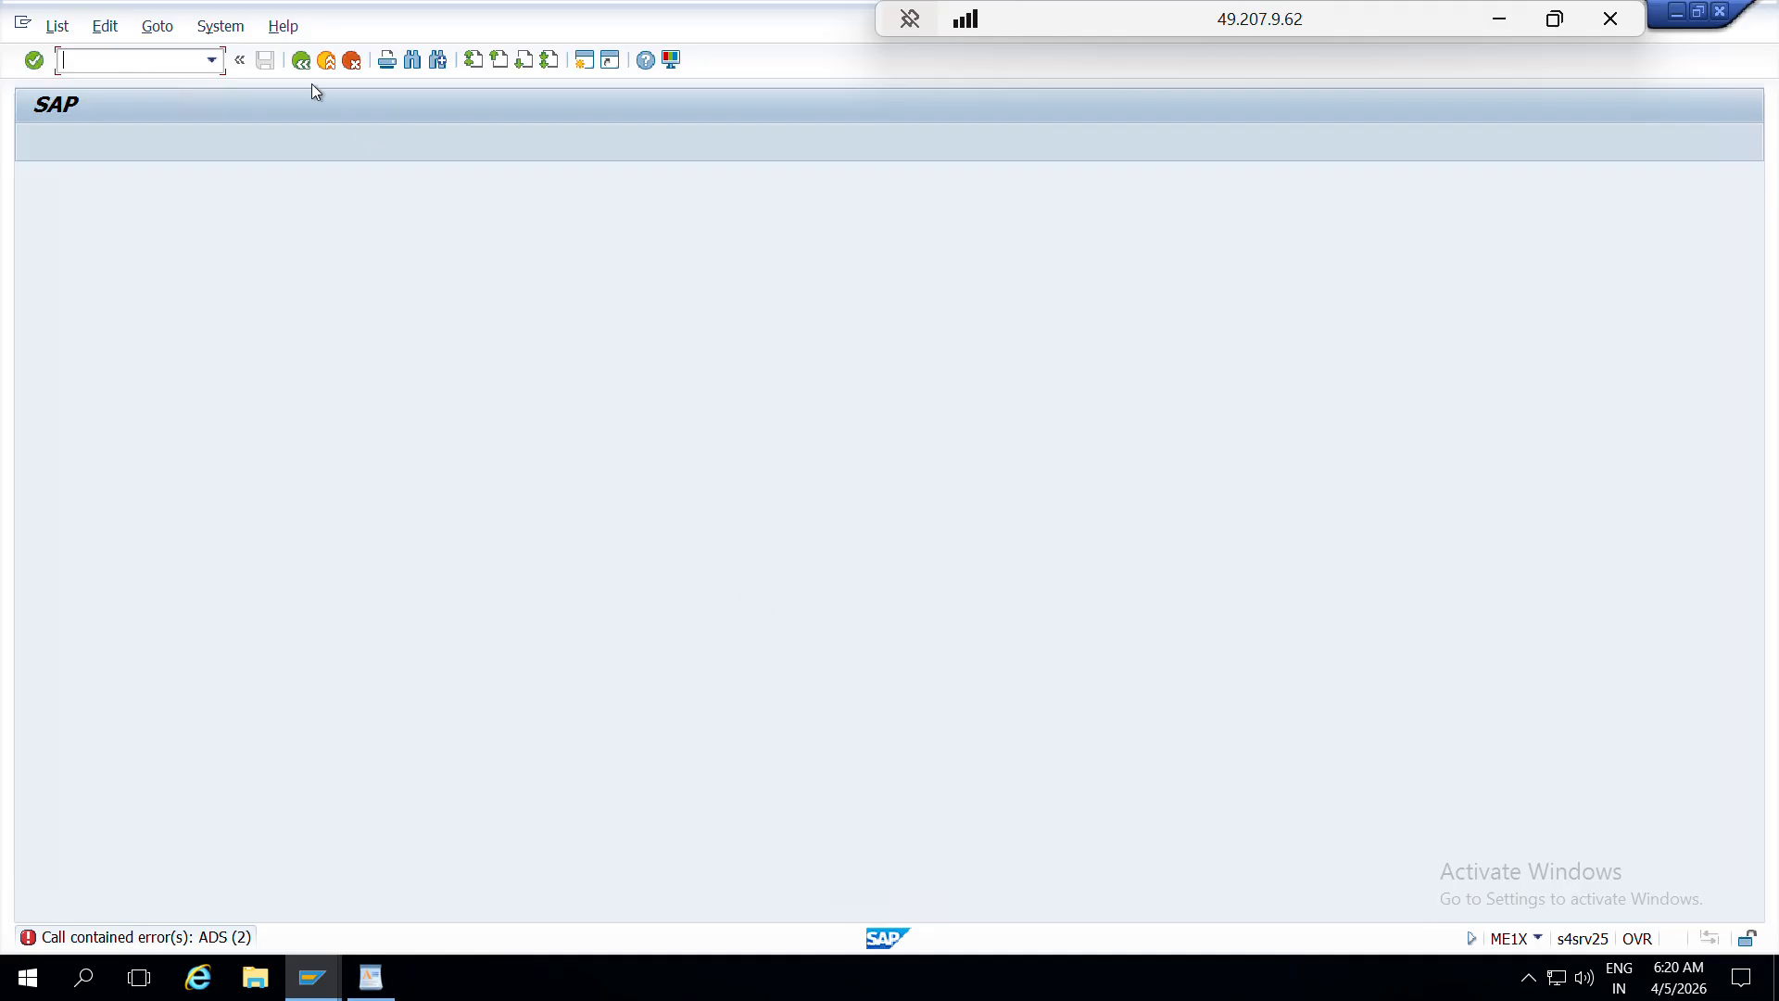
pyautogui.click(302, 61)
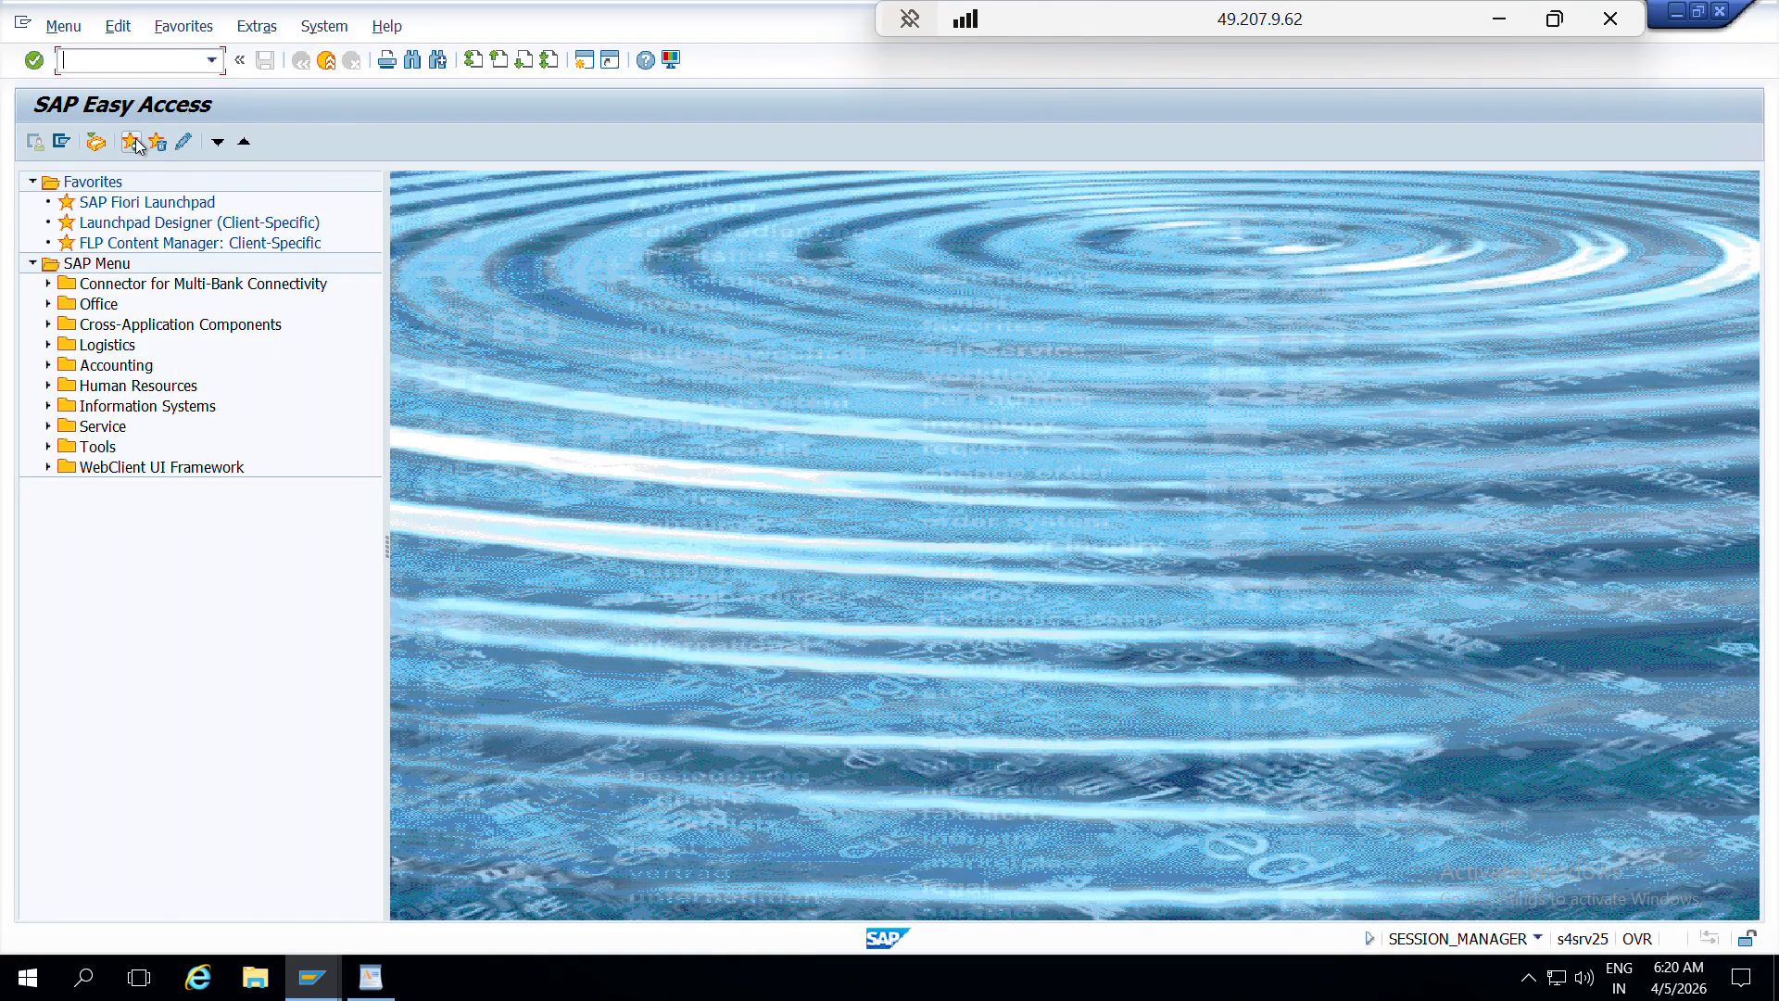
# - Reopen transaction ME1X, restrict the SCRIPT-format sheet to material 26, enable Output on Screen and execute the report
pyautogui.write('me1x')
pyautogui.press('Return')
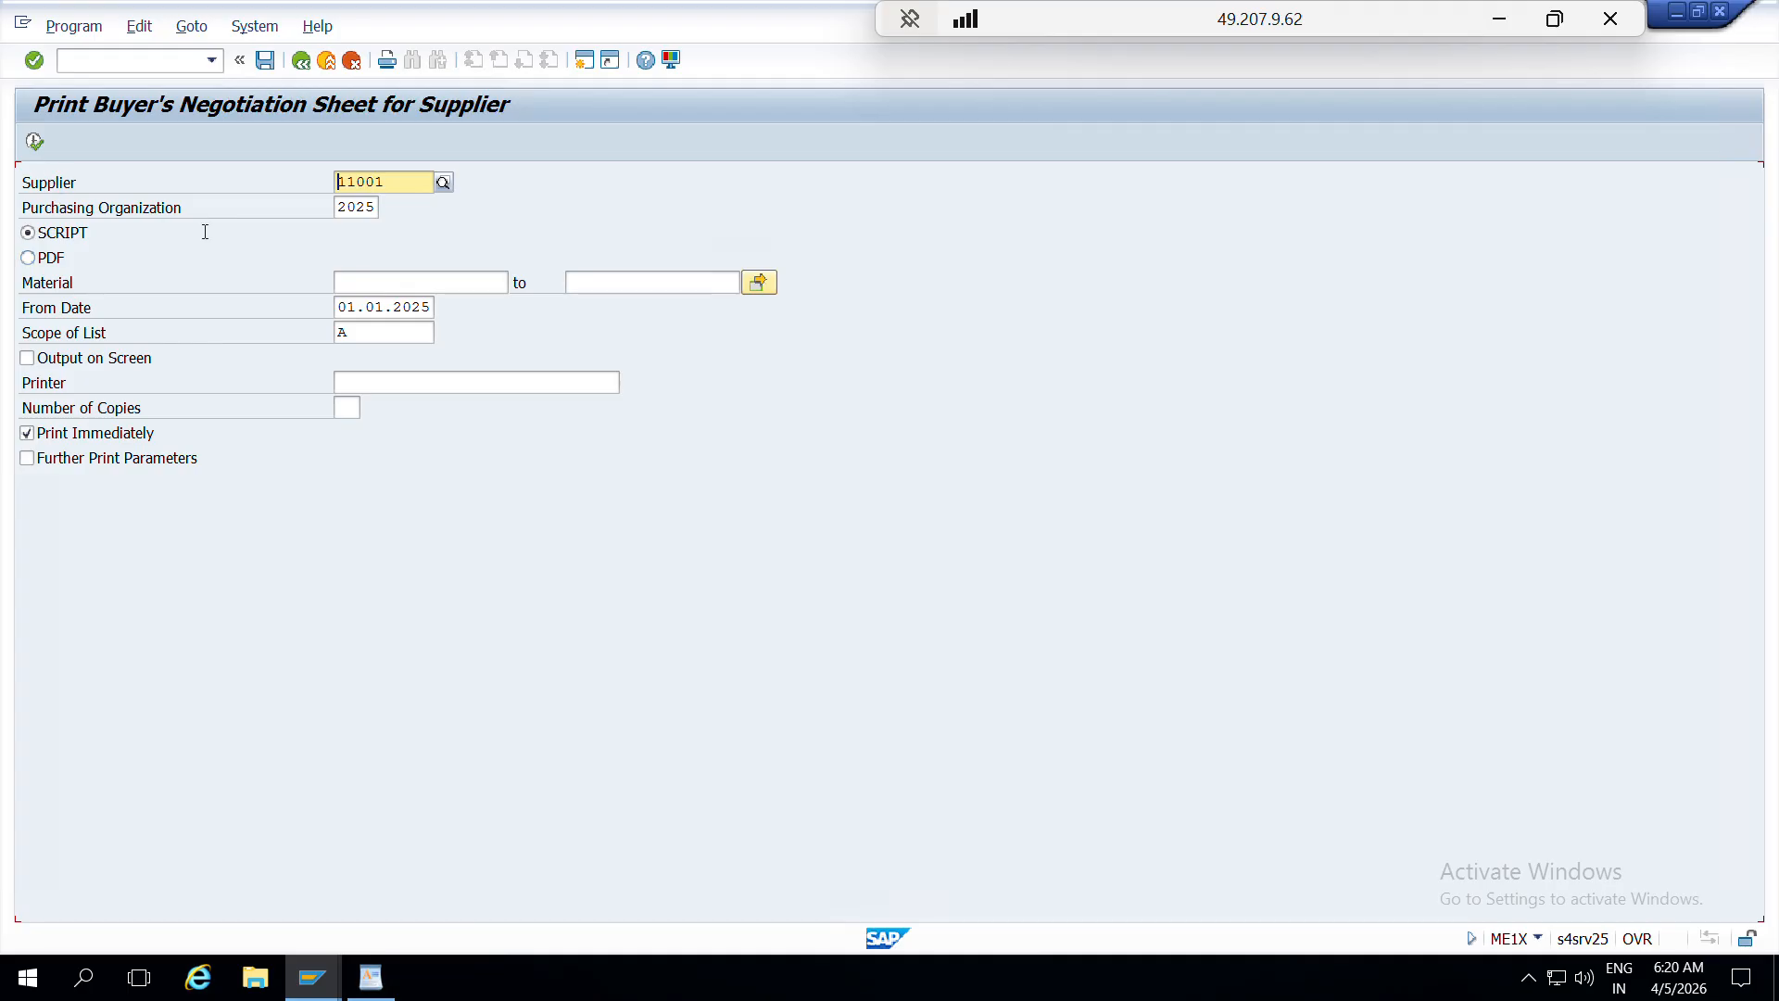
pyautogui.click(391, 284)
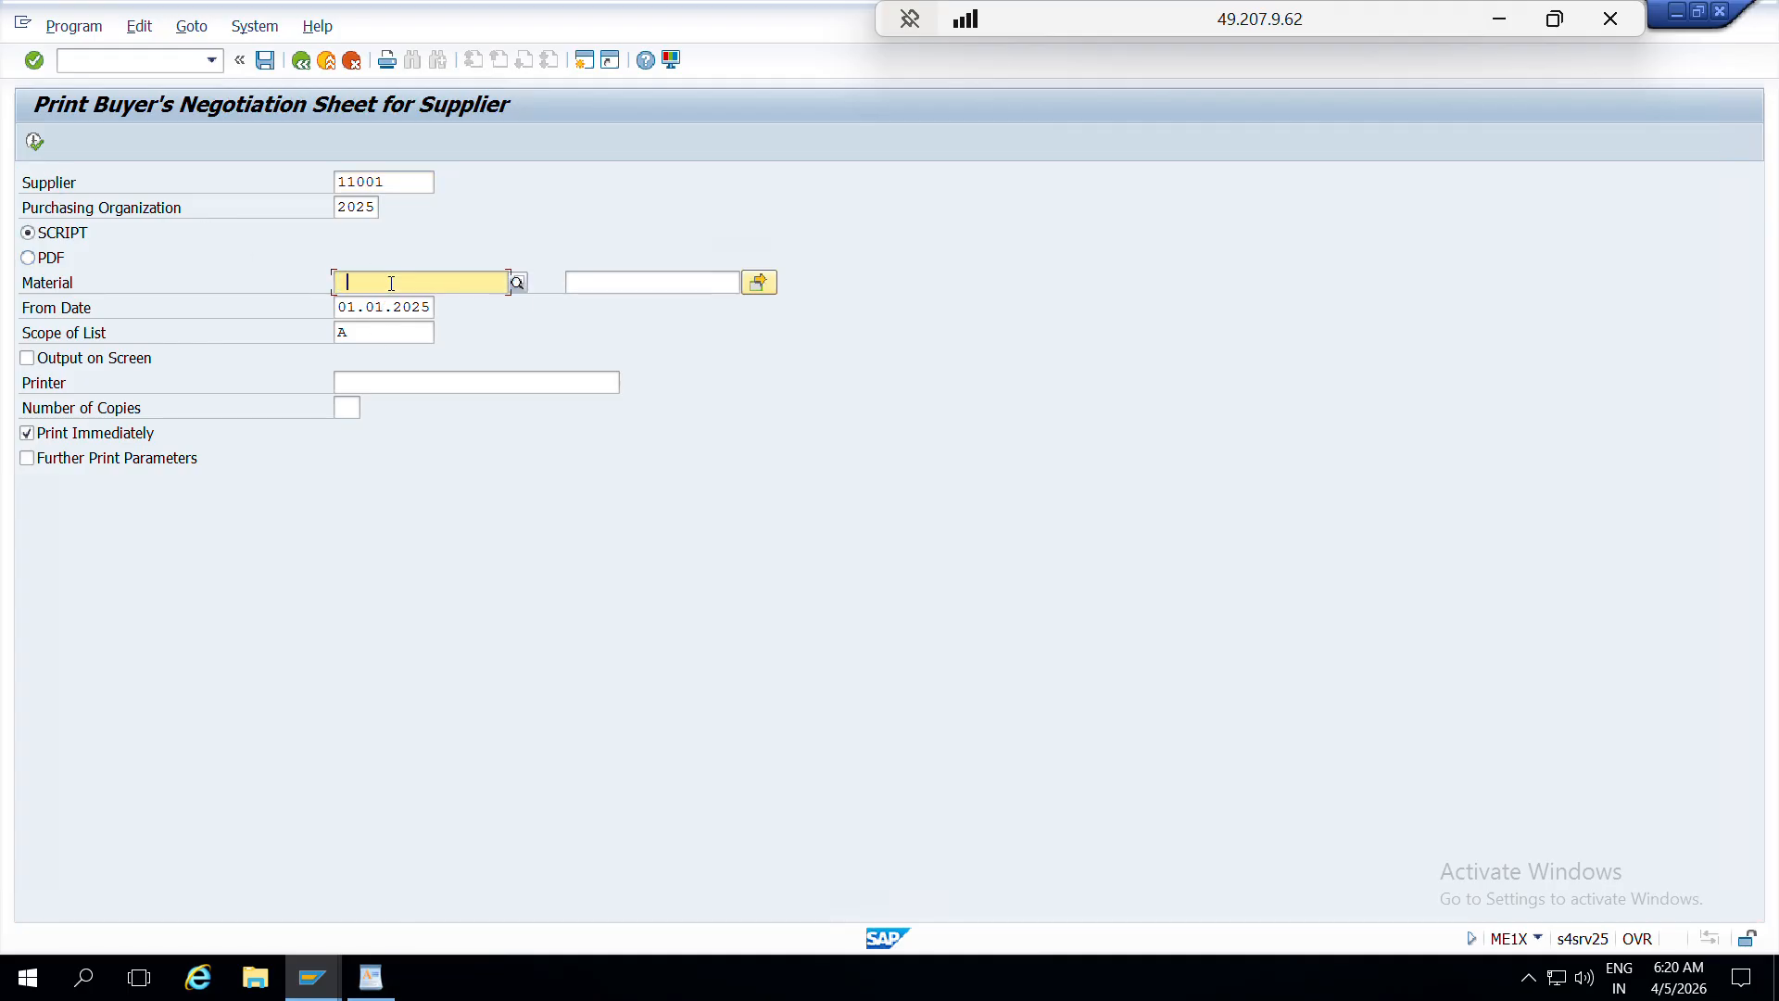
pyautogui.write('26')
pyautogui.click(70, 361)
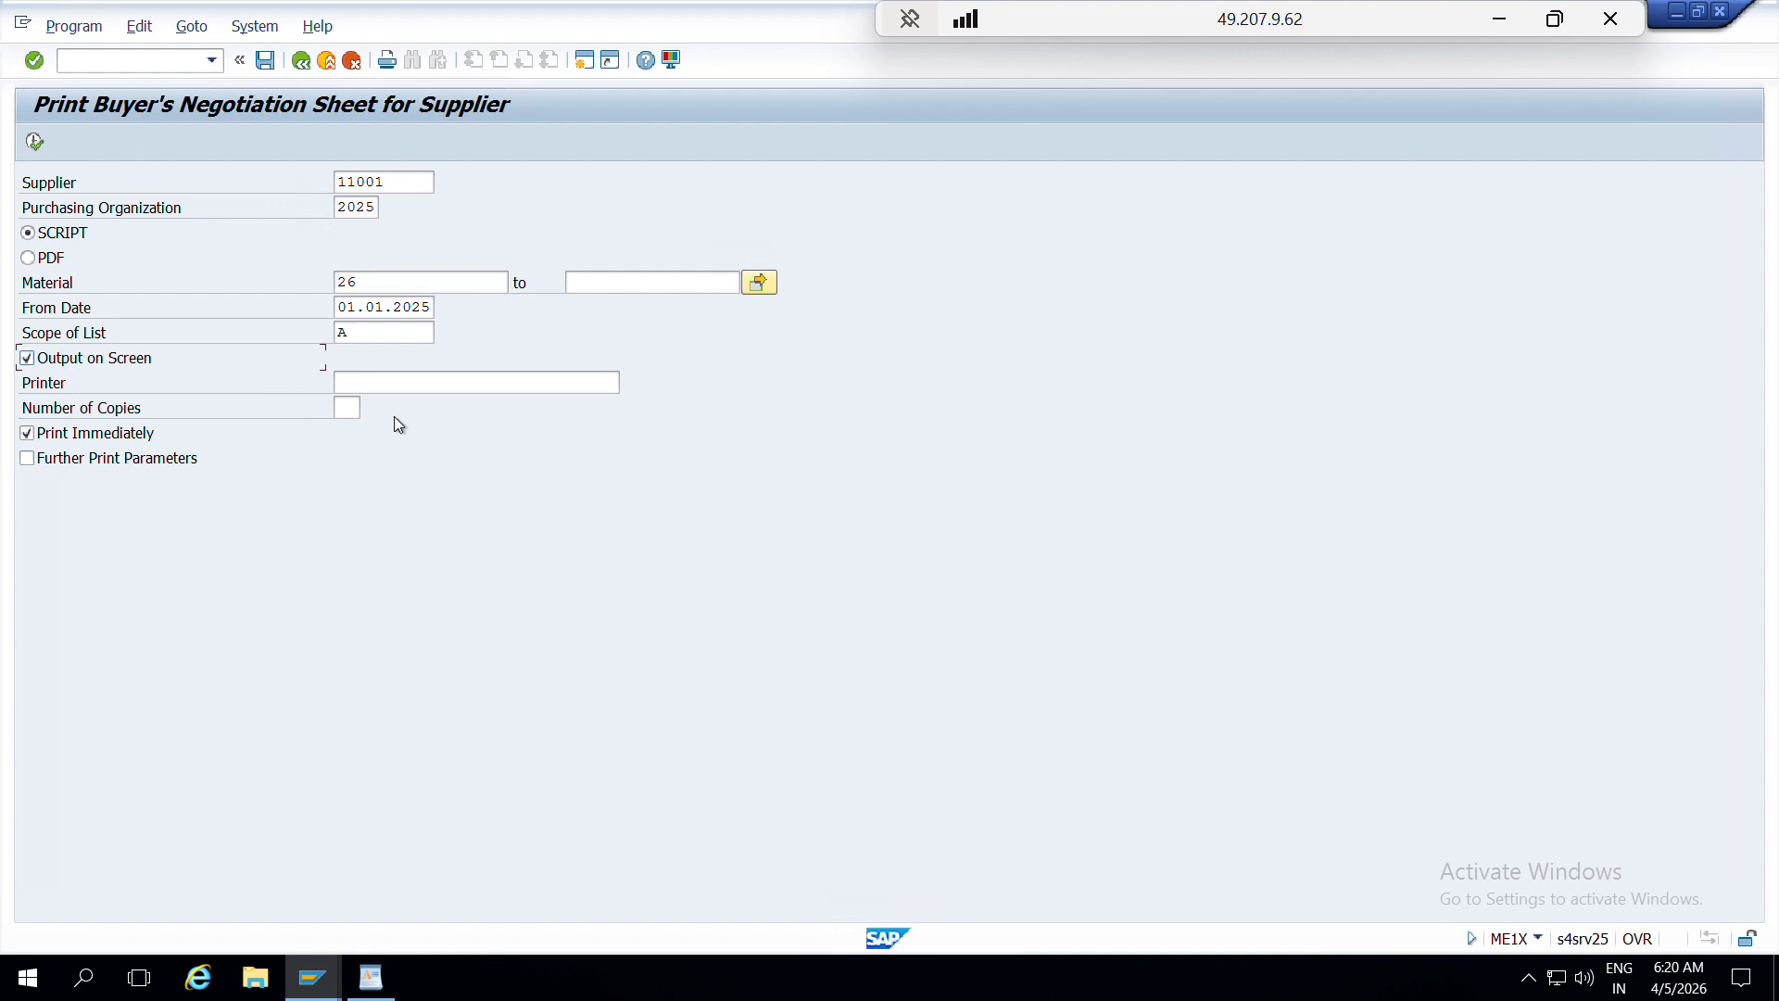
pyautogui.click(35, 142)
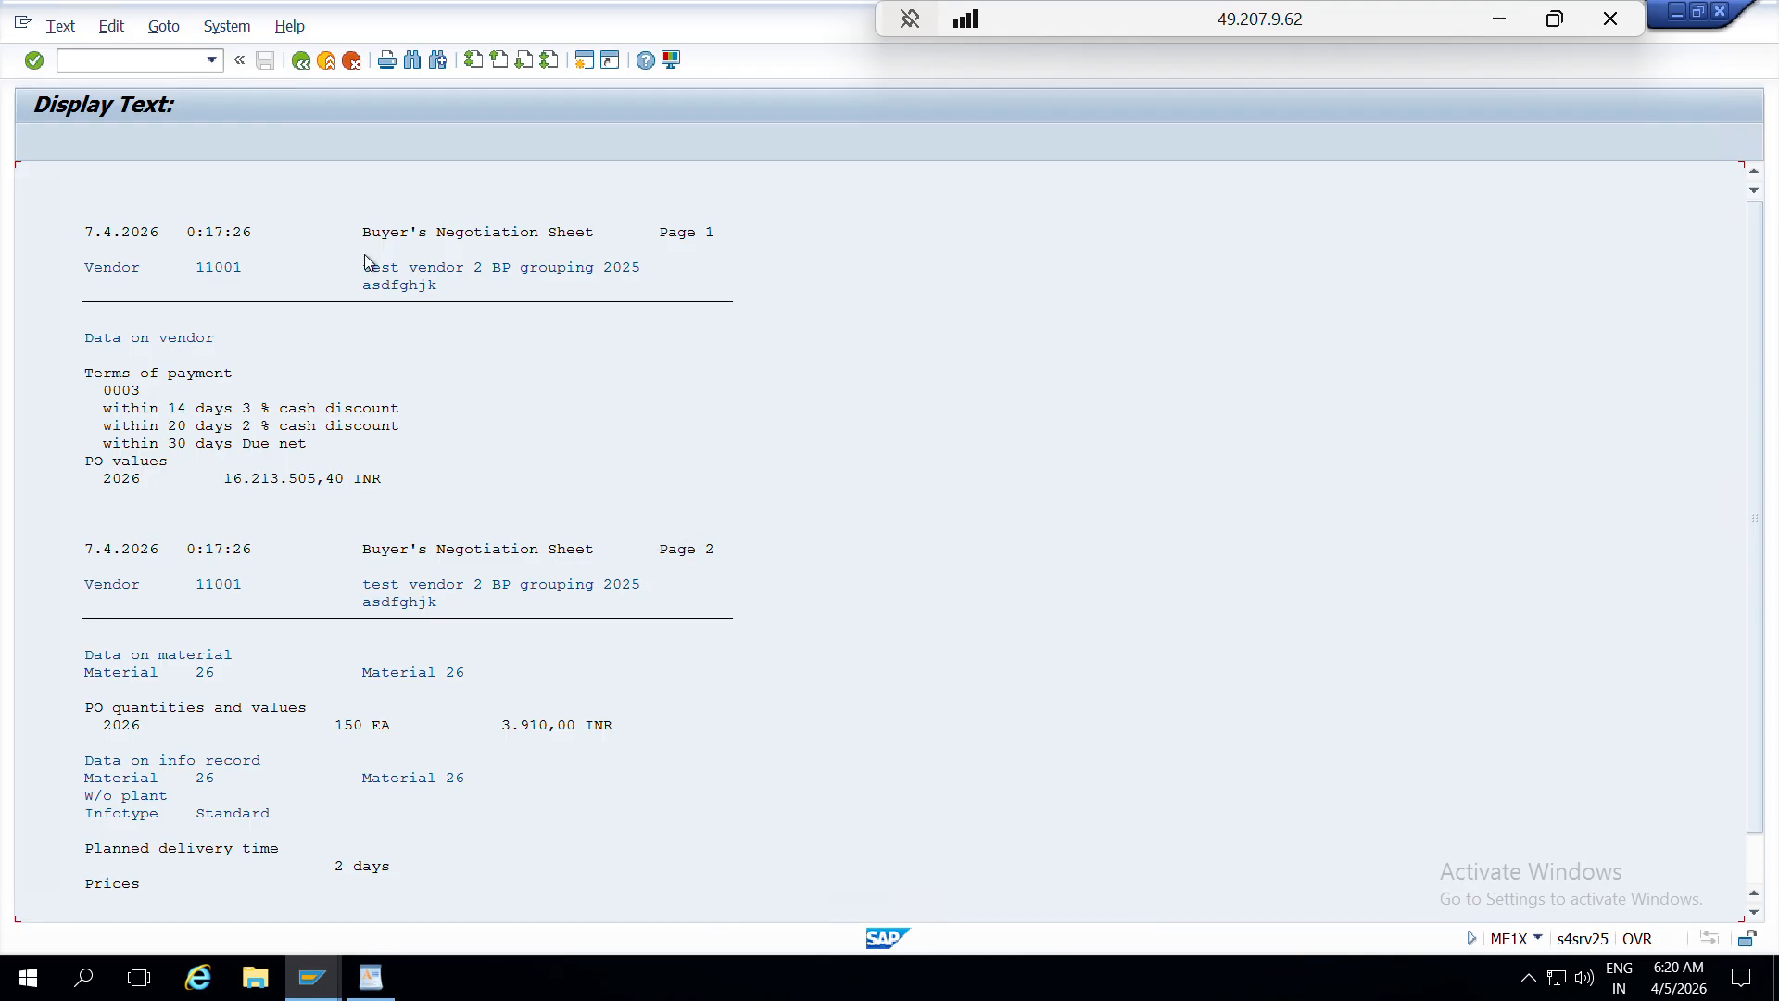
# - Examine the vendor details, sheet date and yearly PO values on the first page of the negotiation sheet
pyautogui.click(210, 269)
pyautogui.click(554, 285)
pyautogui.click(208, 268)
pyautogui.click(88, 233)
pyautogui.click(108, 233)
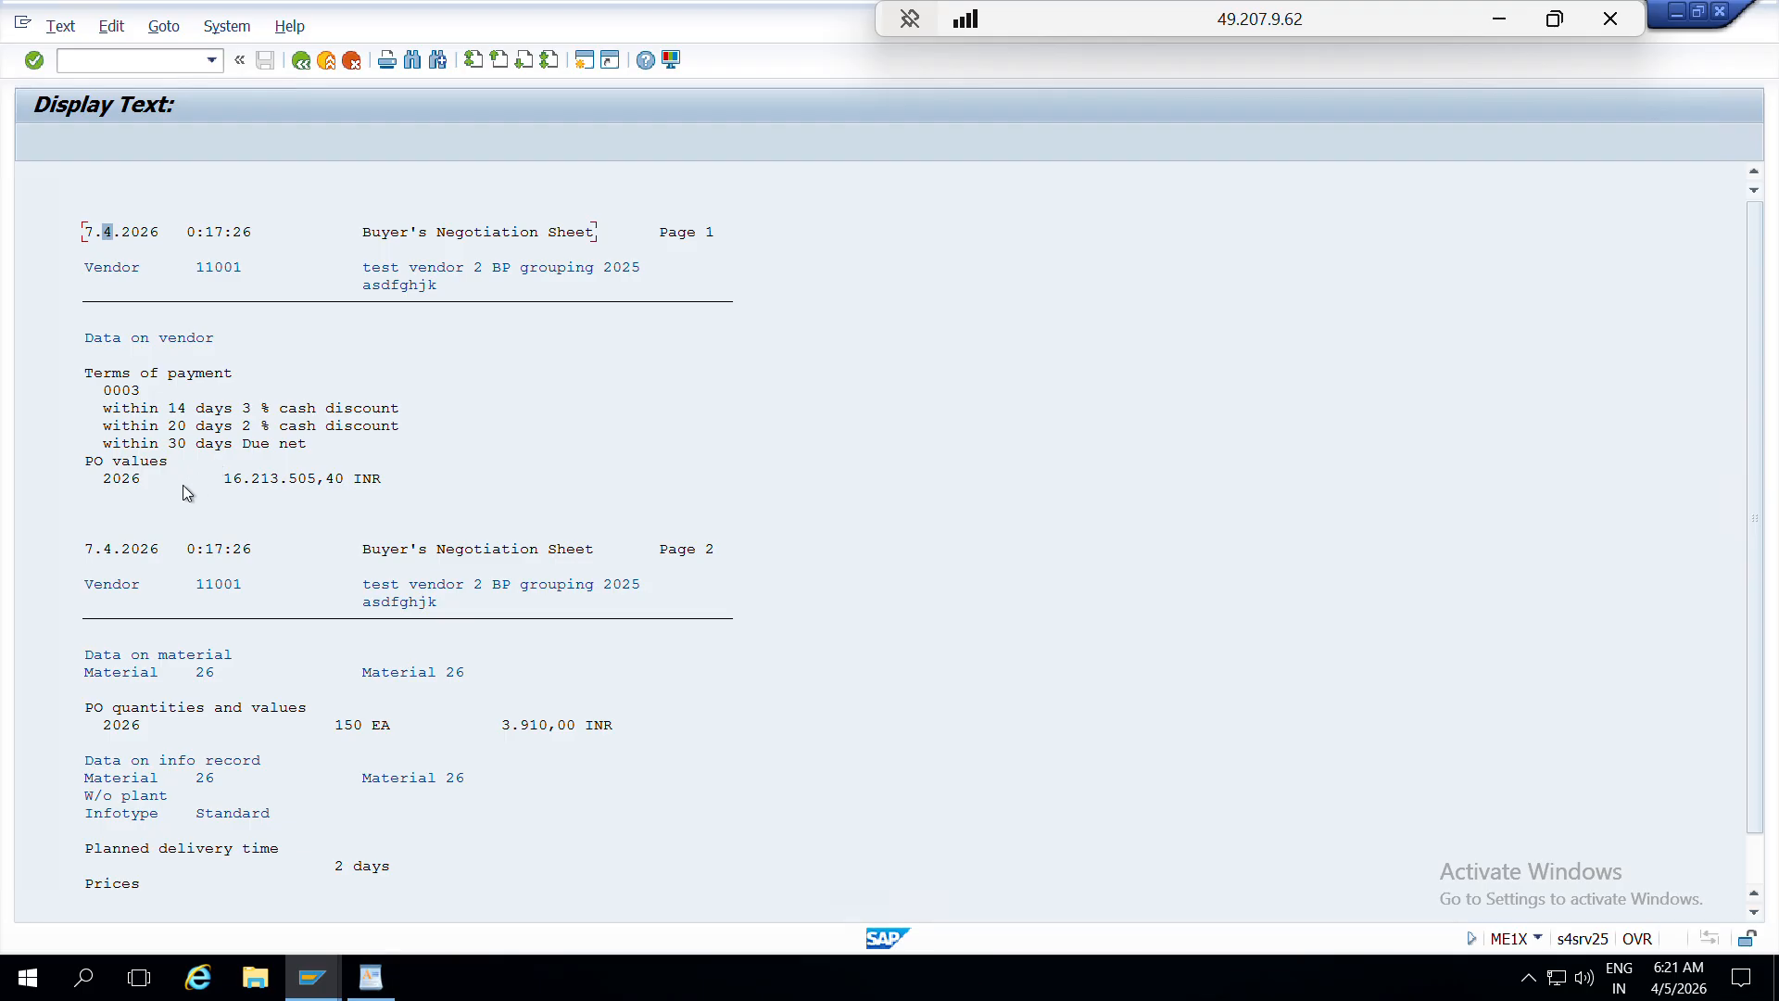
pyautogui.click(146, 480)
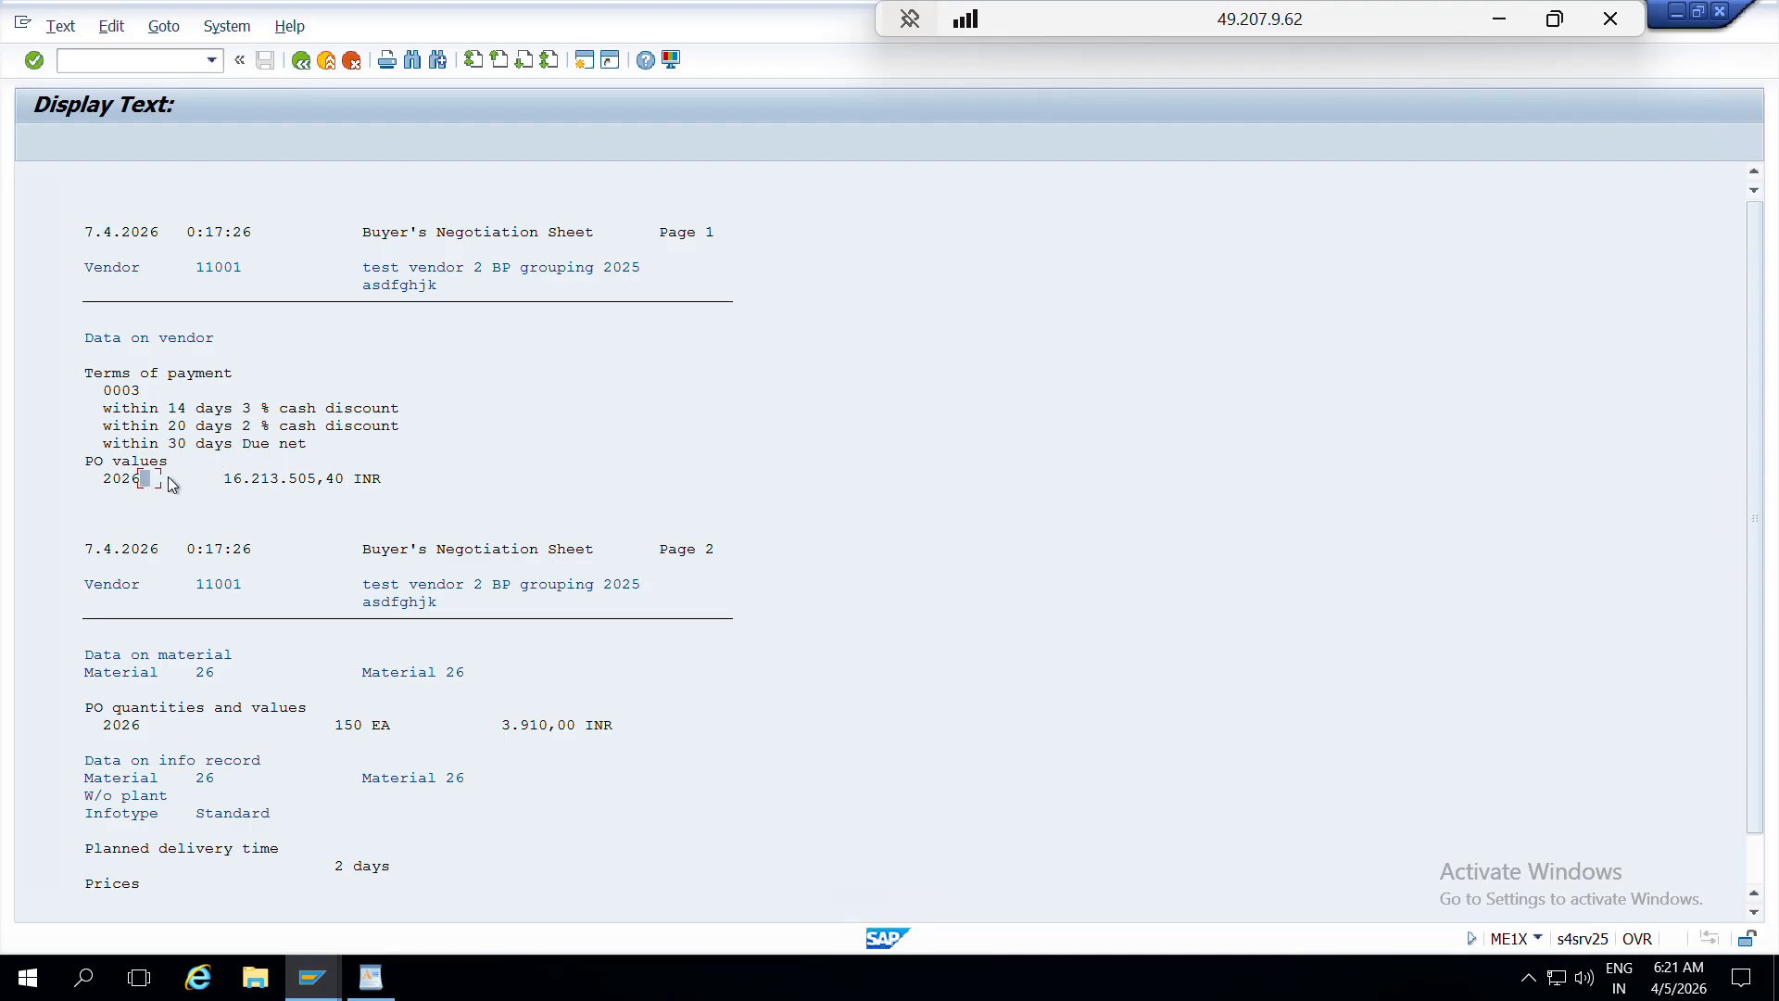
pyautogui.click(396, 486)
pyautogui.click(221, 483)
pyautogui.scroll(-1, 484, 610)
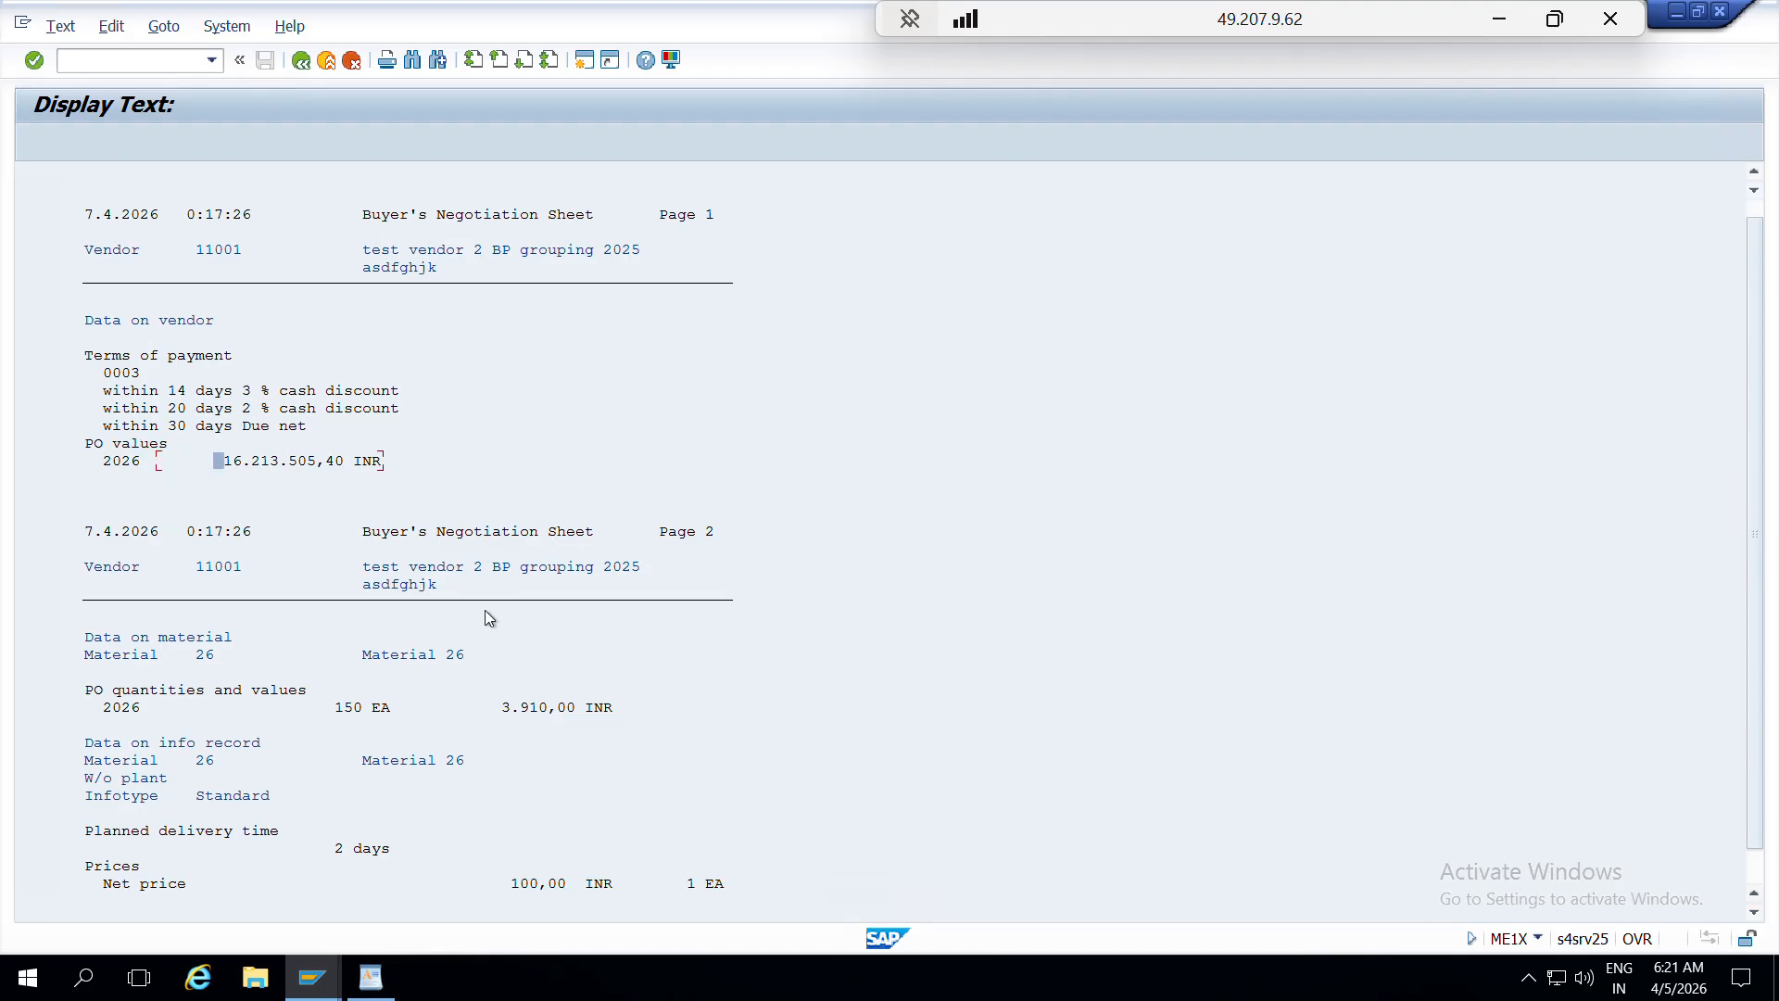
# - Examine material 26's PO quantities and values, net price and last order price on the second page
pyautogui.scroll(-3, 398, 602)
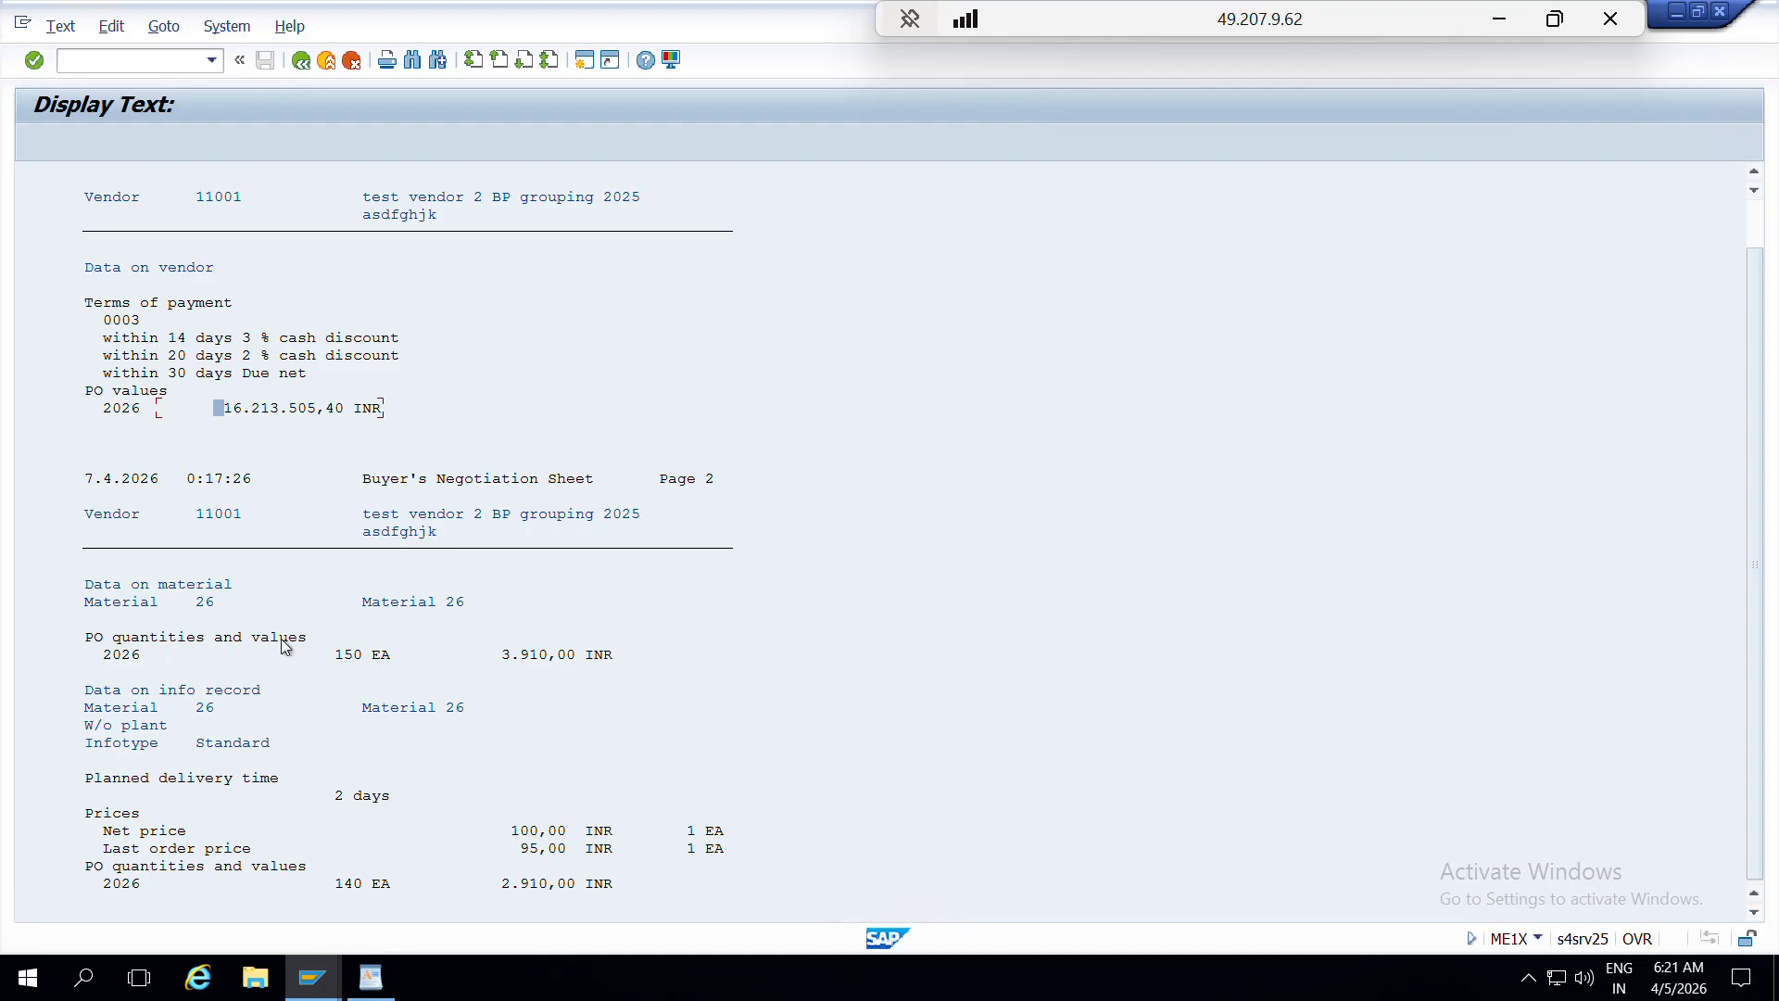
pyautogui.click(348, 655)
pyautogui.click(532, 836)
pyautogui.click(527, 852)
pyautogui.click(163, 831)
pyautogui.click(515, 832)
pyautogui.click(525, 848)
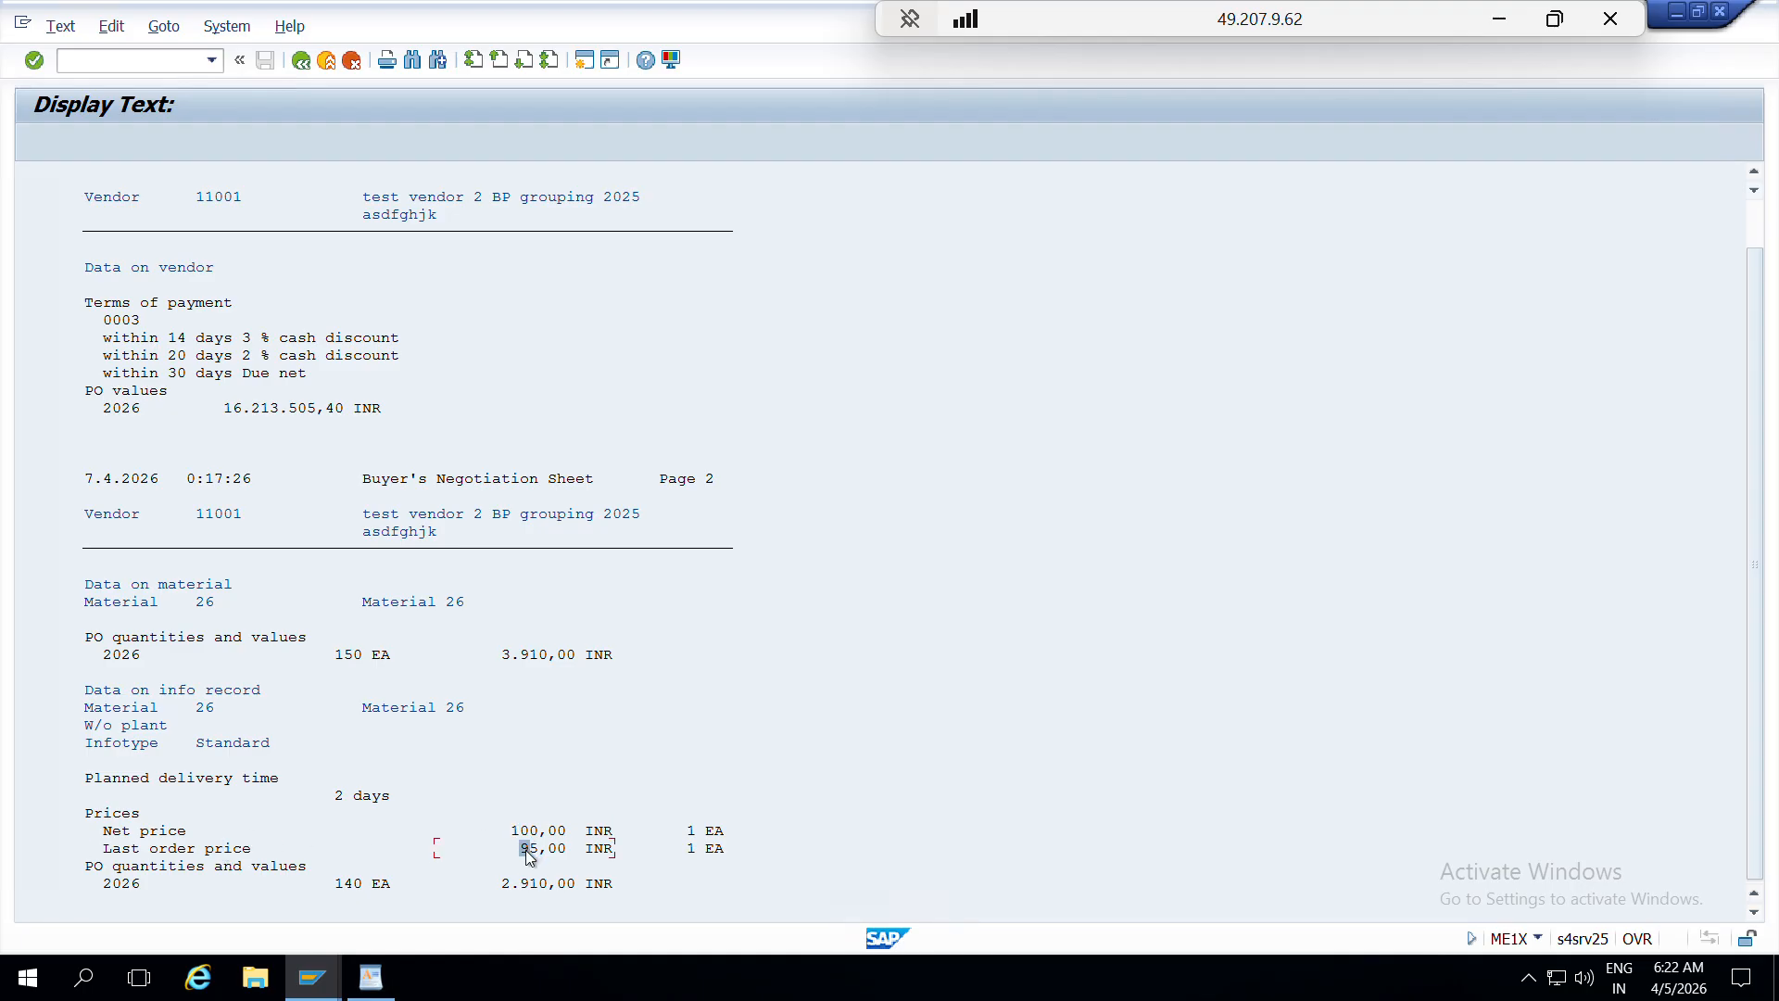
pyautogui.click(126, 885)
pyautogui.click(349, 885)
pyautogui.click(524, 885)
# - Open transaction ME13 in a new session and display the standard info record for material 26, purchasing organization 2025 and plant P001
pyautogui.click(63, 60)
pyautogui.write('/ome13')
pyautogui.press('Return')
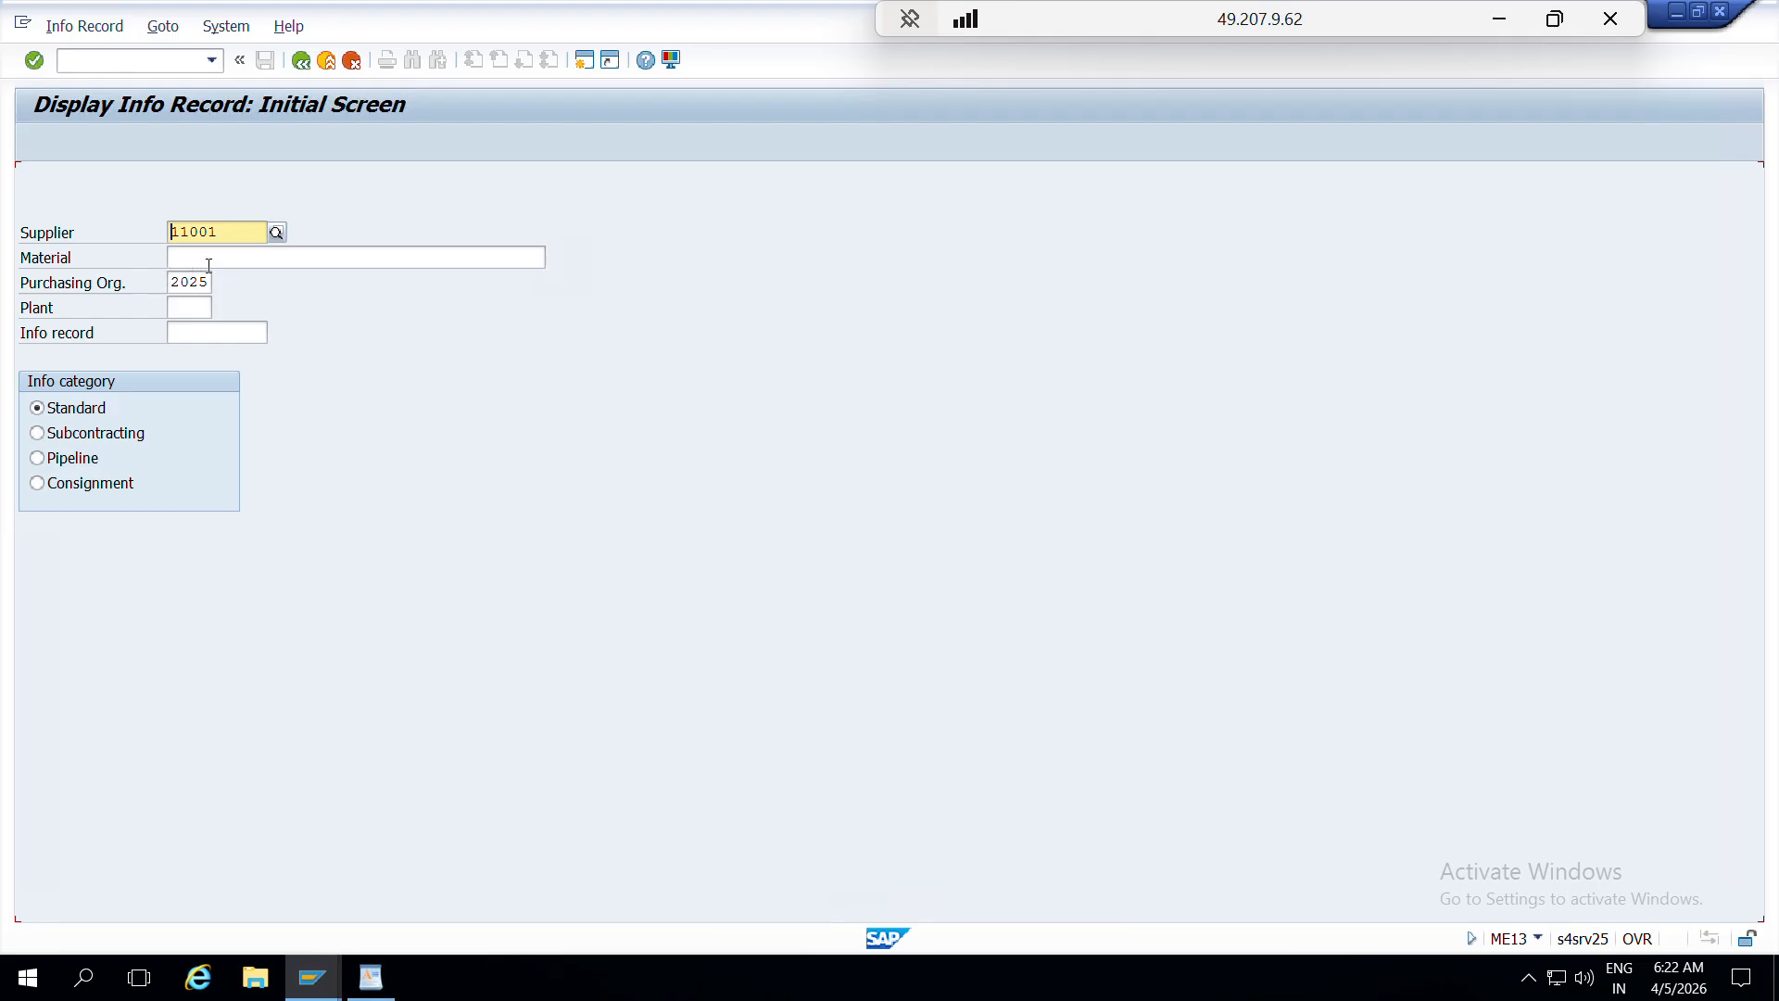
pyautogui.click(209, 261)
pyautogui.write('26')
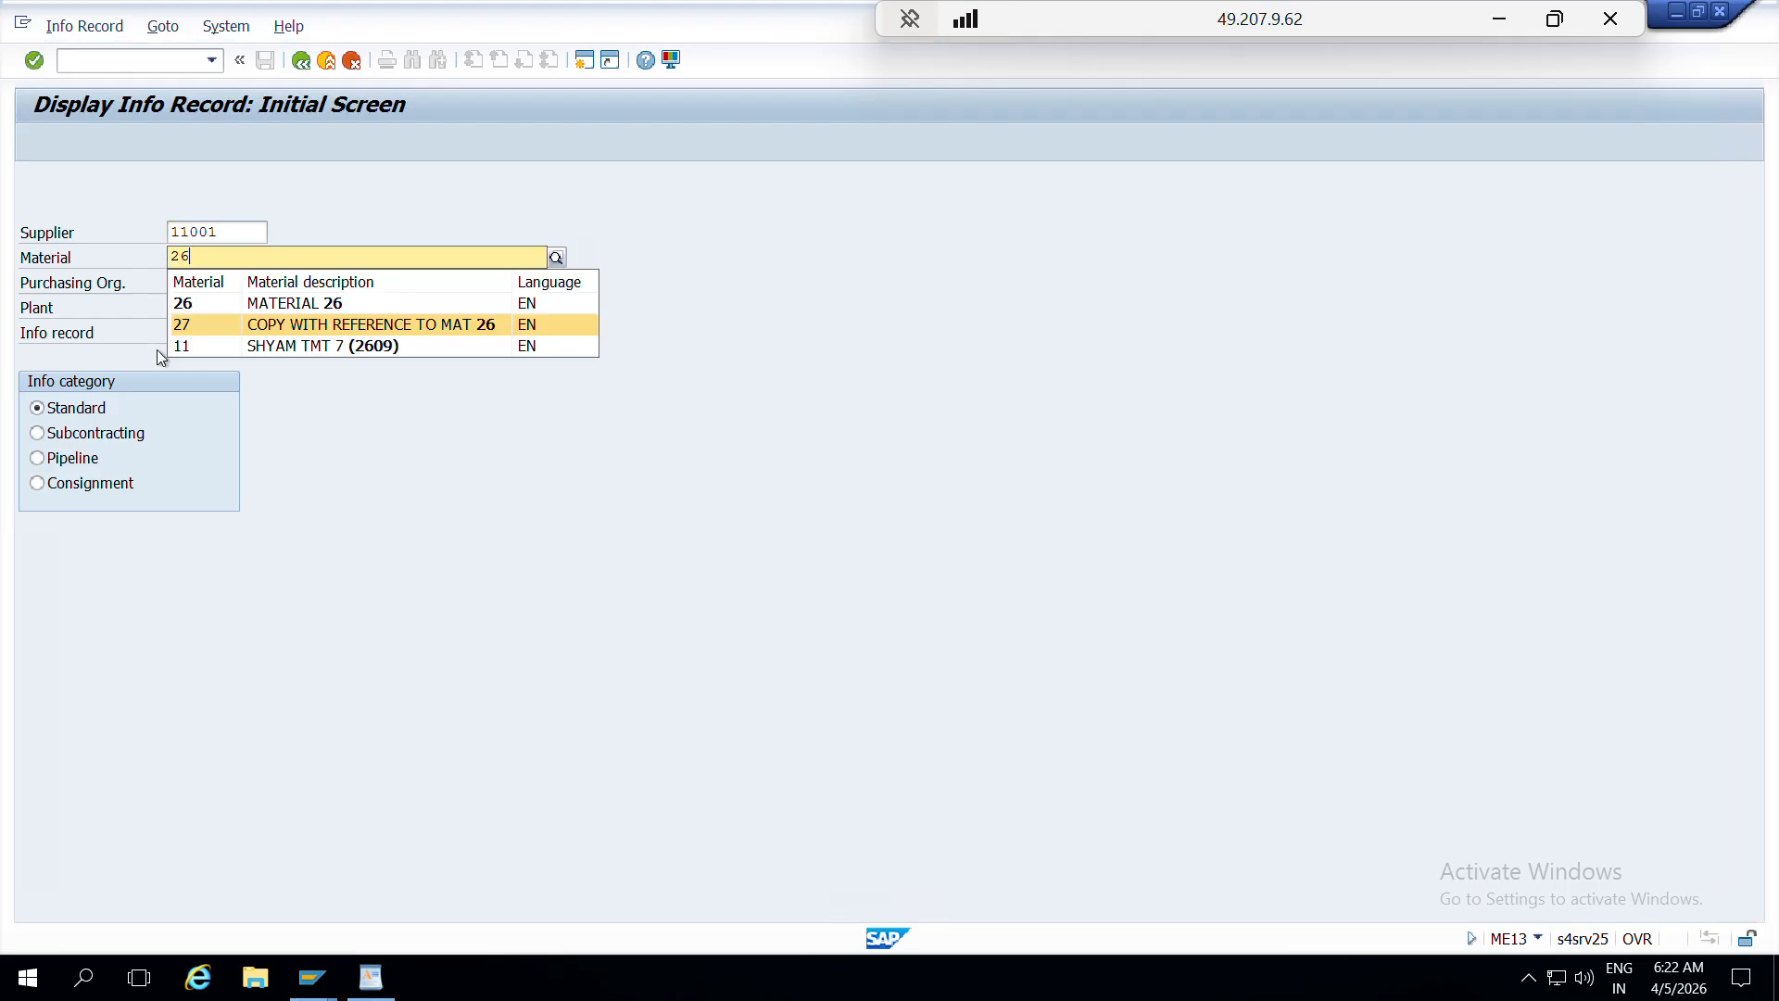
pyautogui.click(181, 309)
pyautogui.click(192, 325)
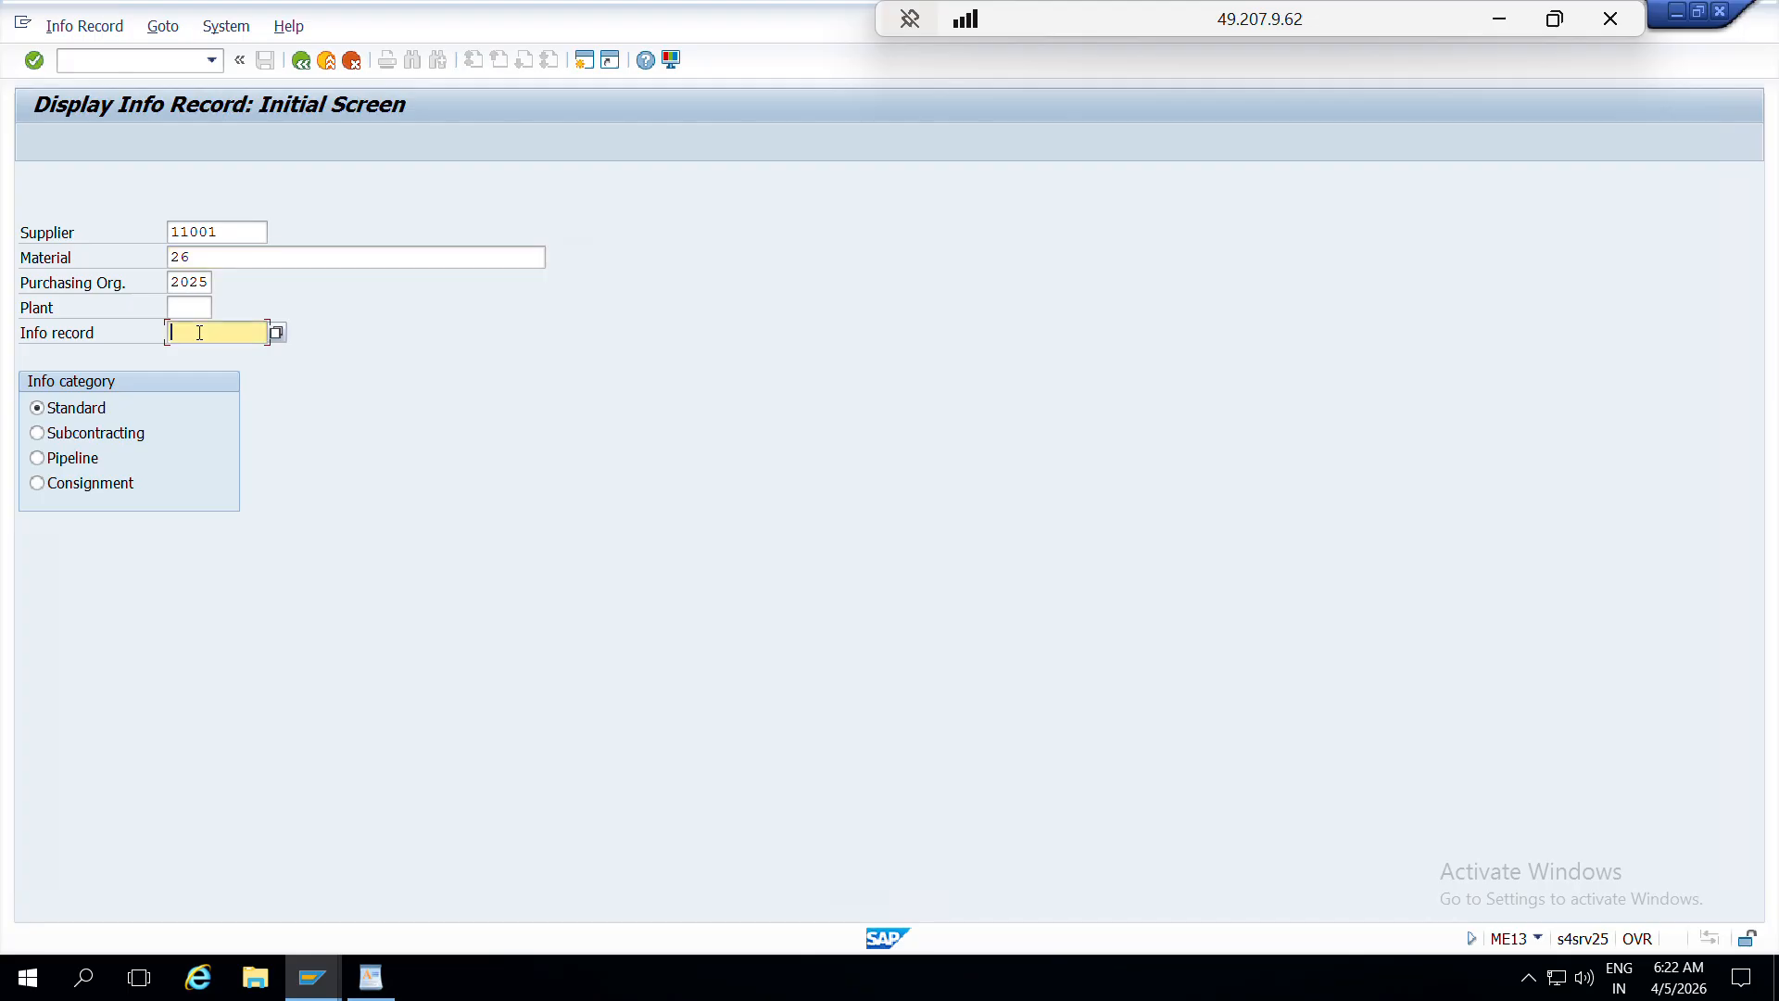
pyautogui.click(190, 309)
pyautogui.write('2025')
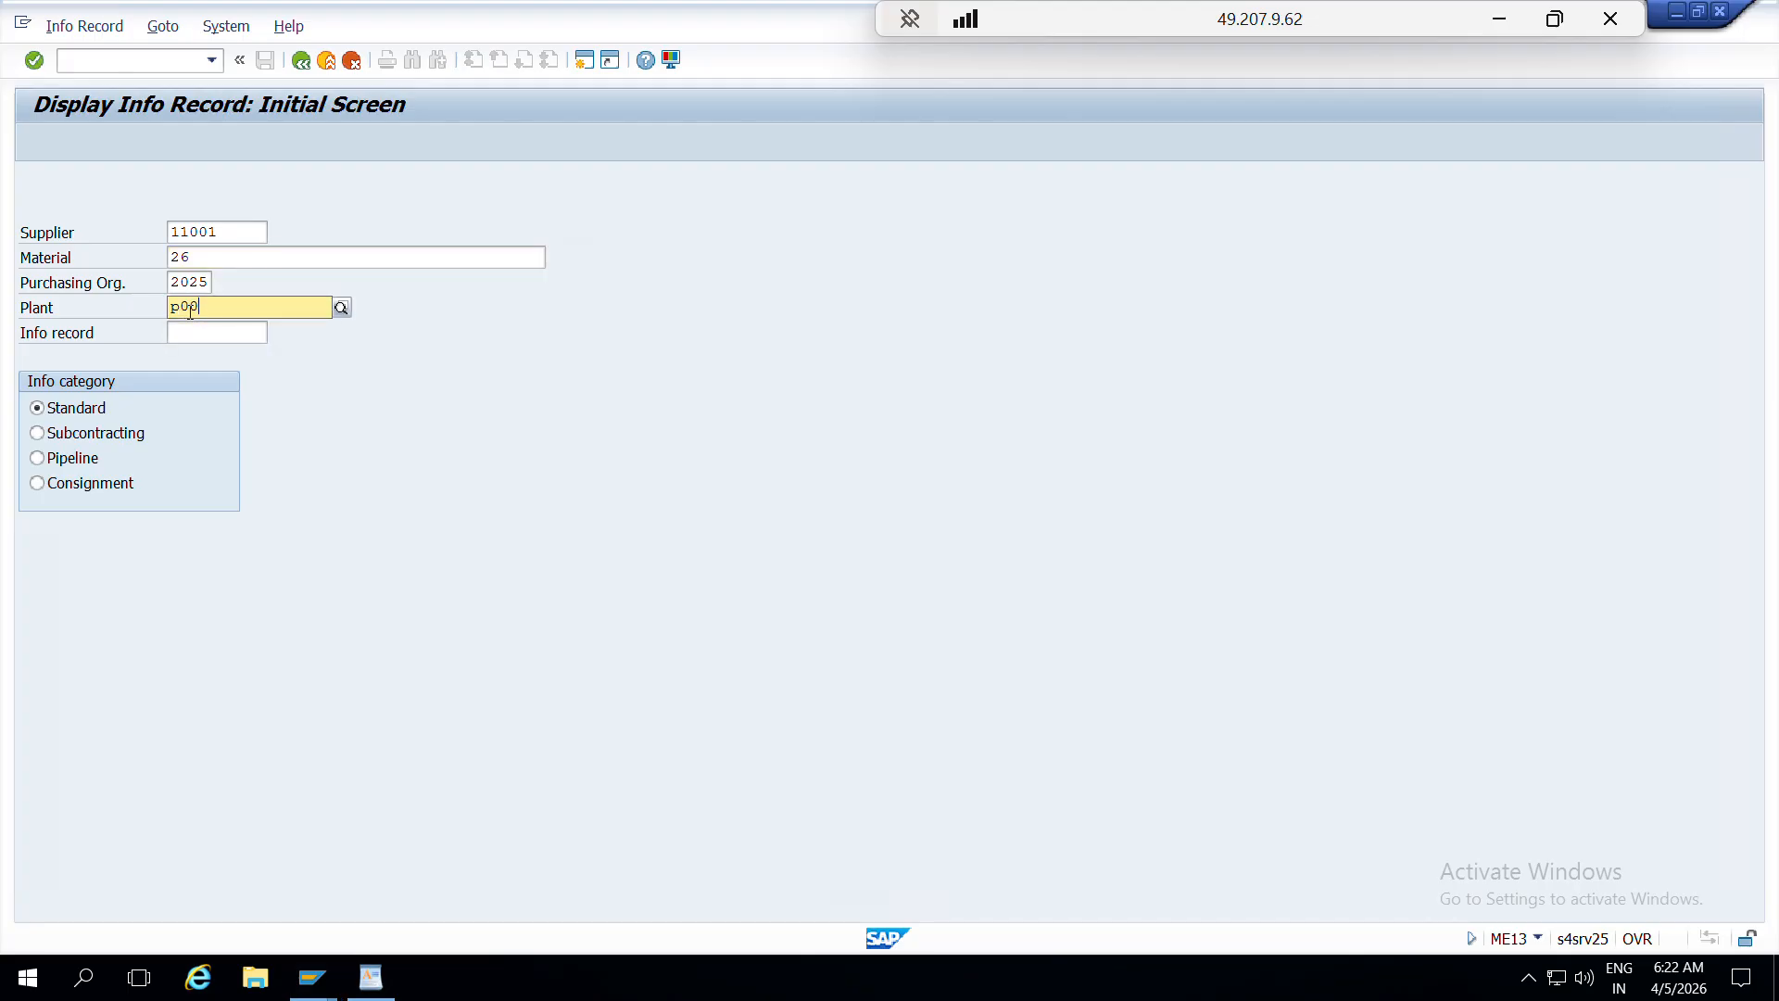
pyautogui.press('Return')
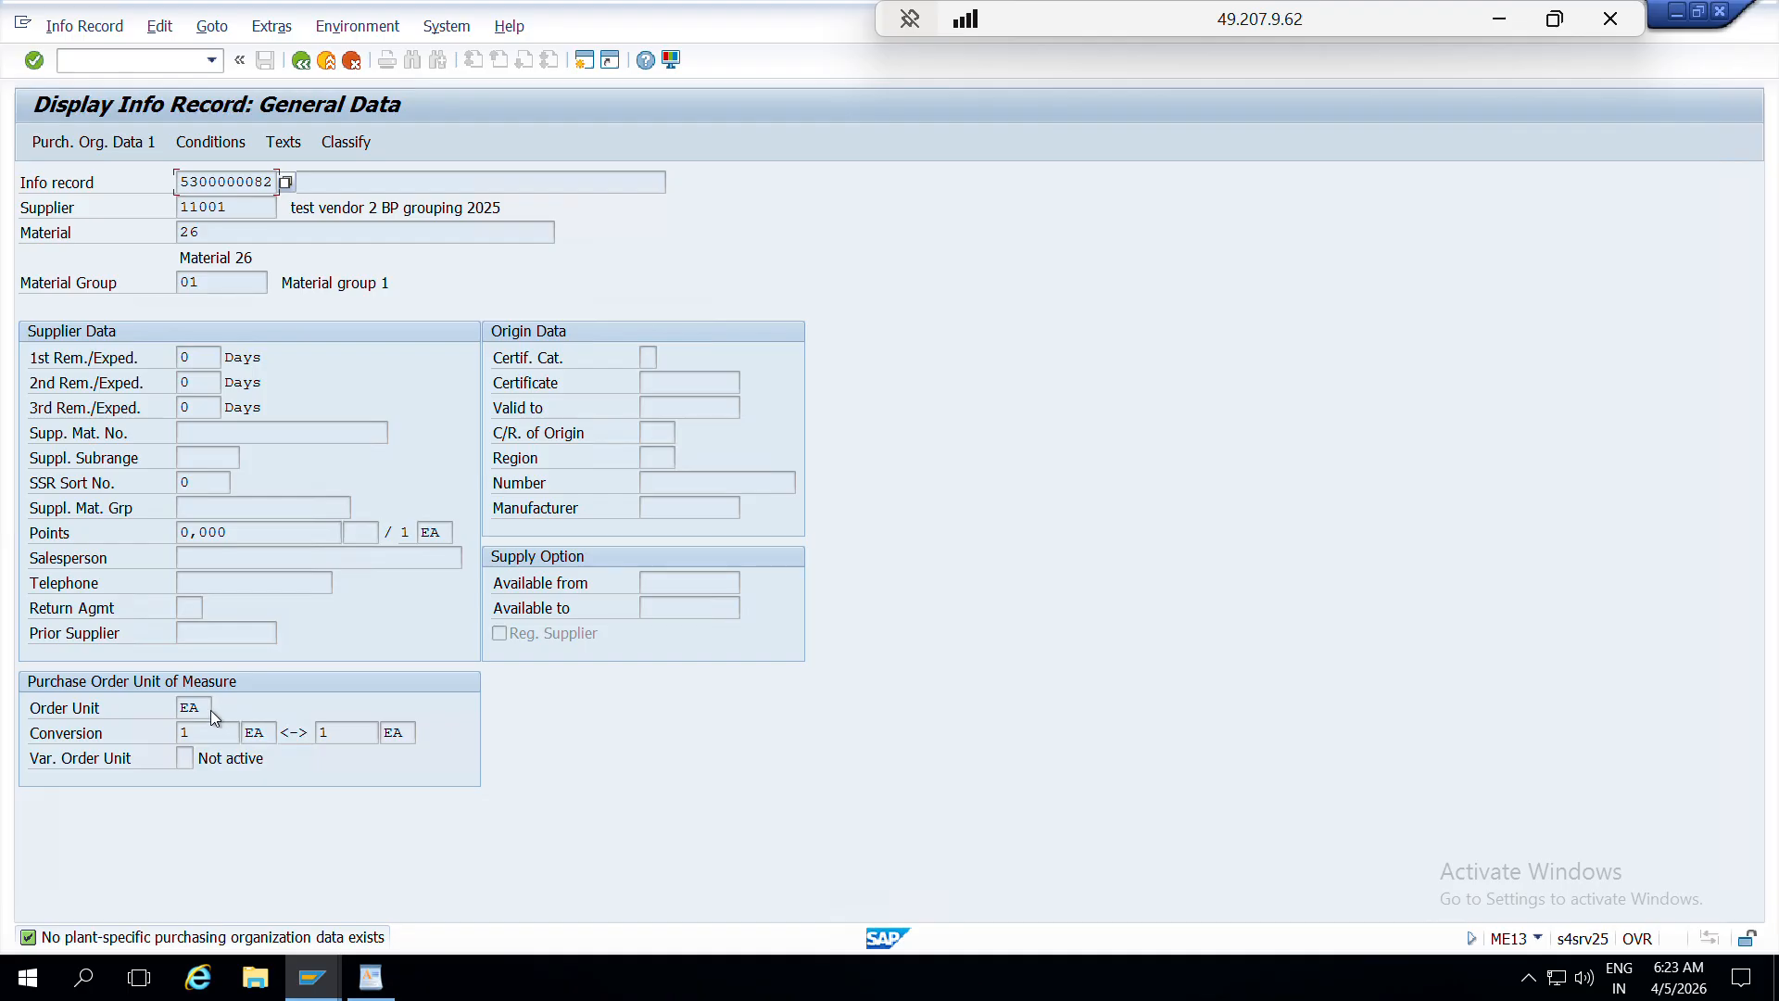
# - Display the info record's gross price condition and compare it with the net and last order prices on the negotiation sheet
pyautogui.click(210, 141)
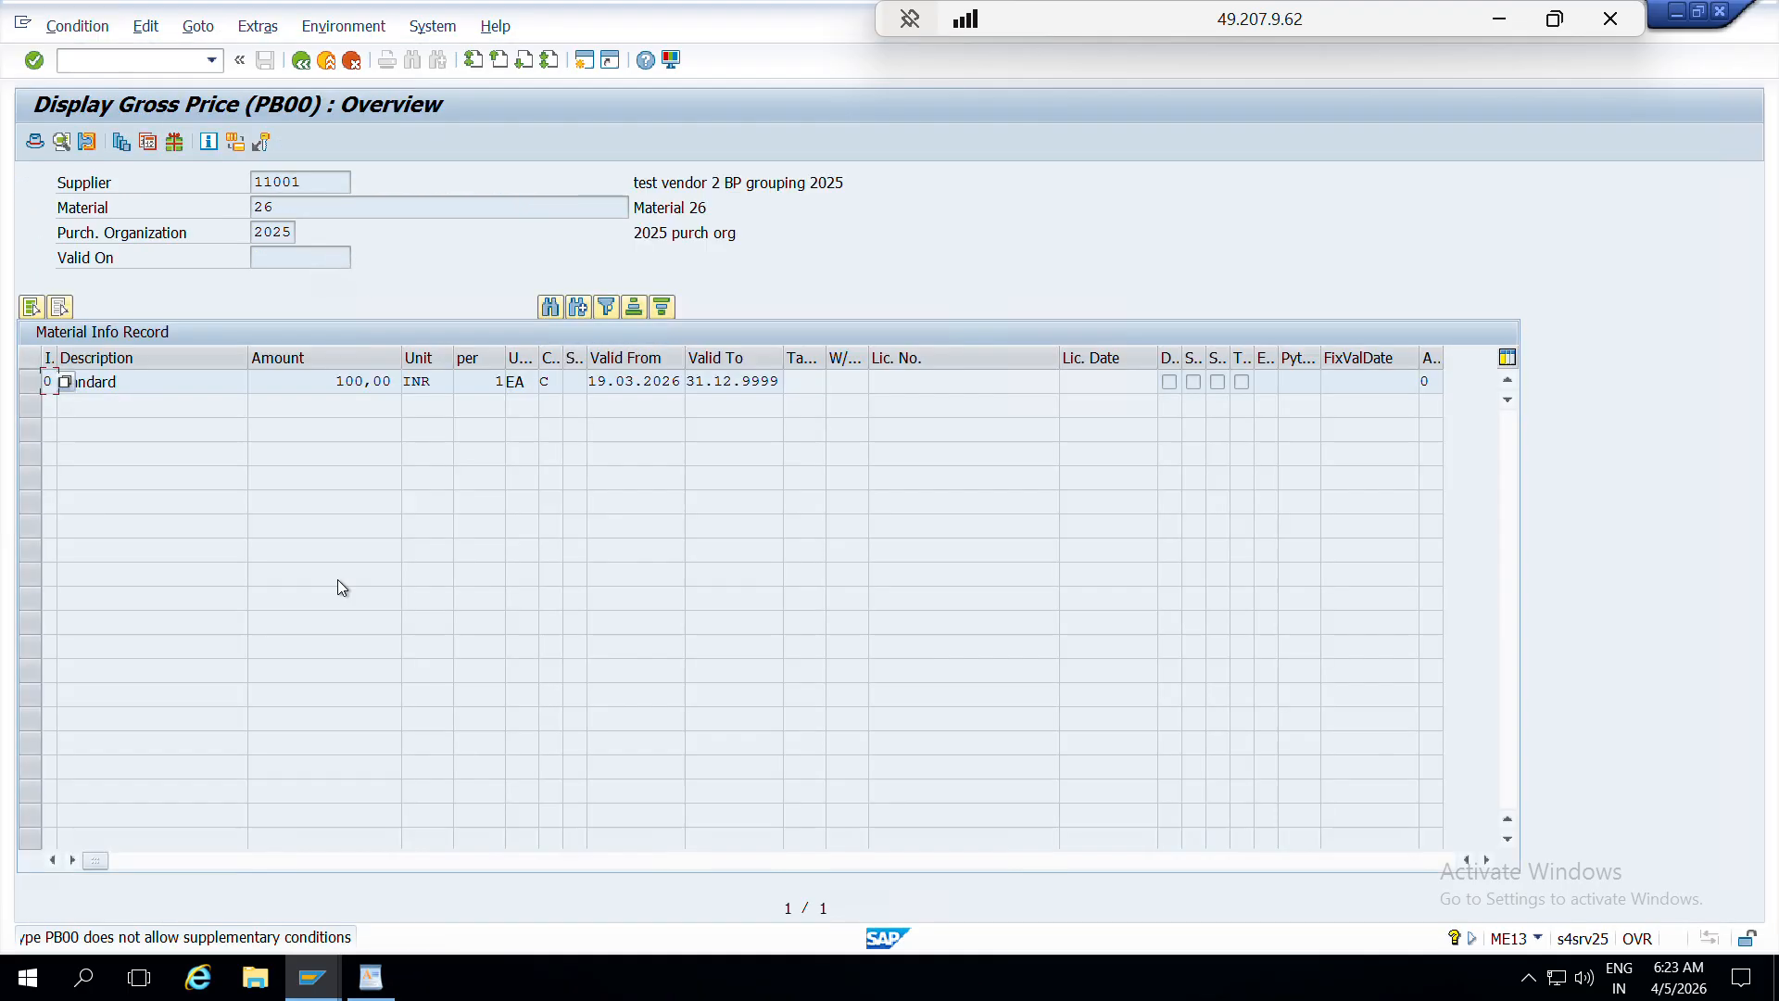
pyautogui.moveTo(332, 386); pyautogui.dragTo(415, 386)
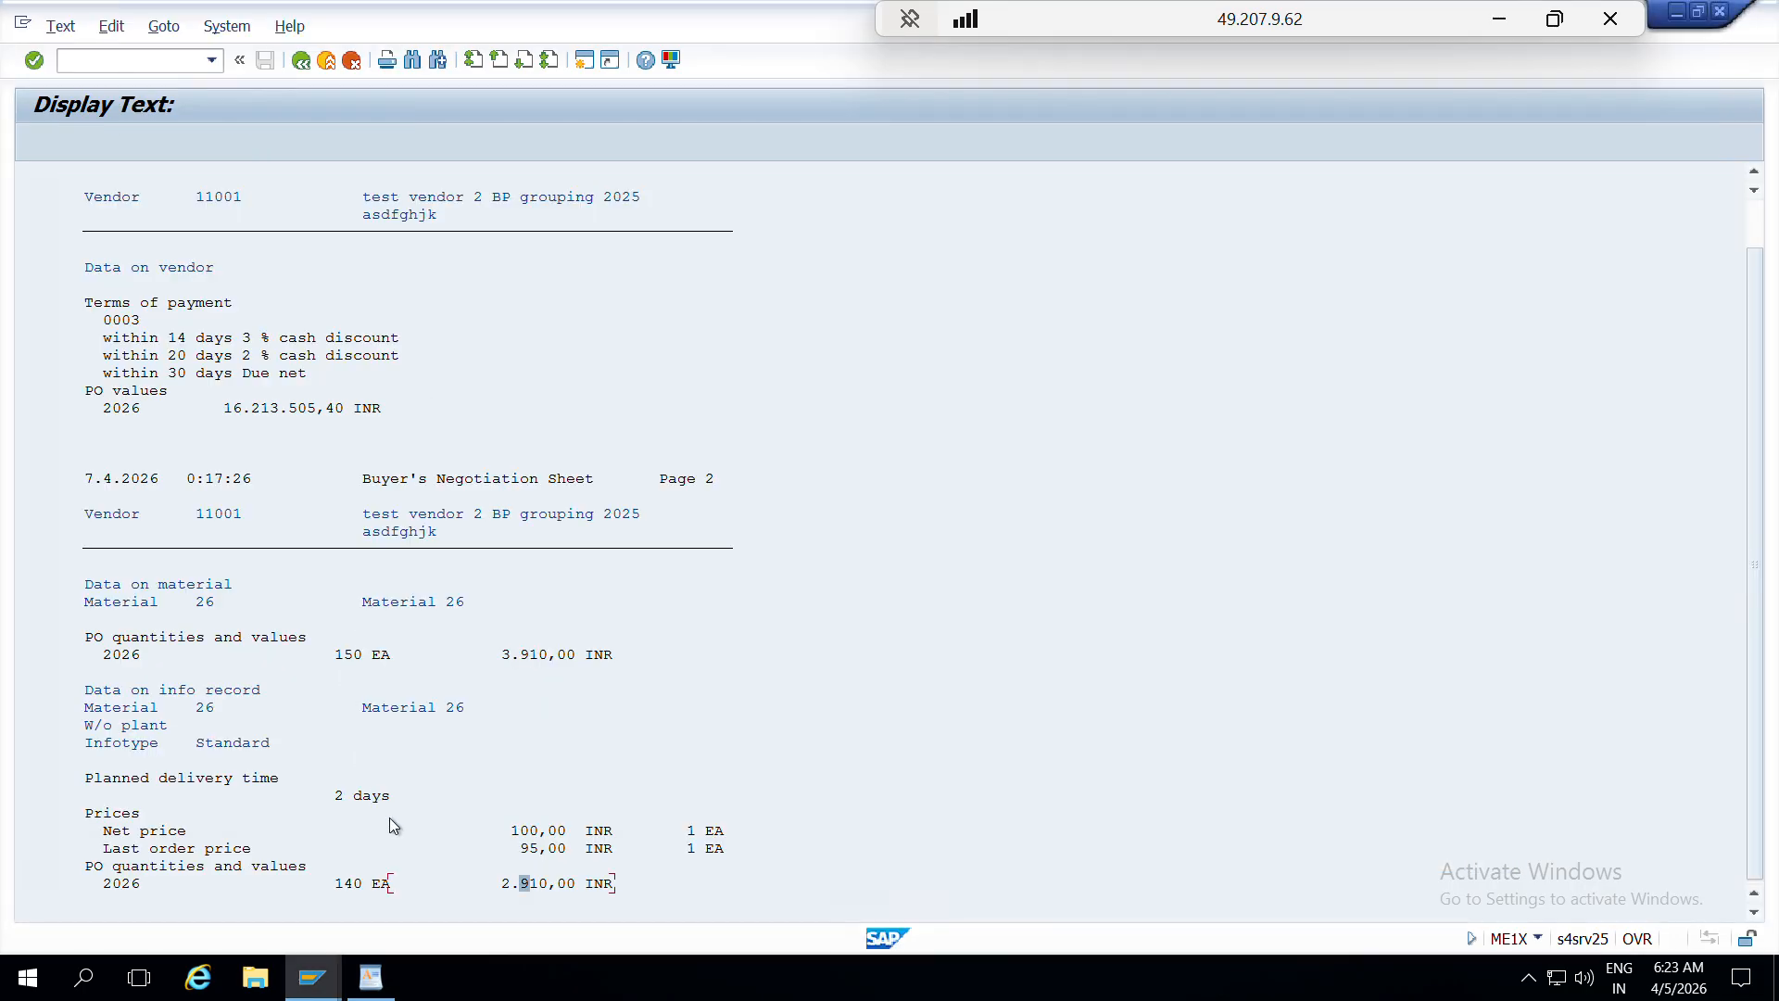
pyautogui.click(525, 830)
pyautogui.click(107, 830)
pyautogui.click(544, 830)
pyautogui.click(218, 848)
pyautogui.doubleClick(543, 852)
# - Open transaction SE16N in a new session and load the fields of table EKPO
pyautogui.click(148, 63)
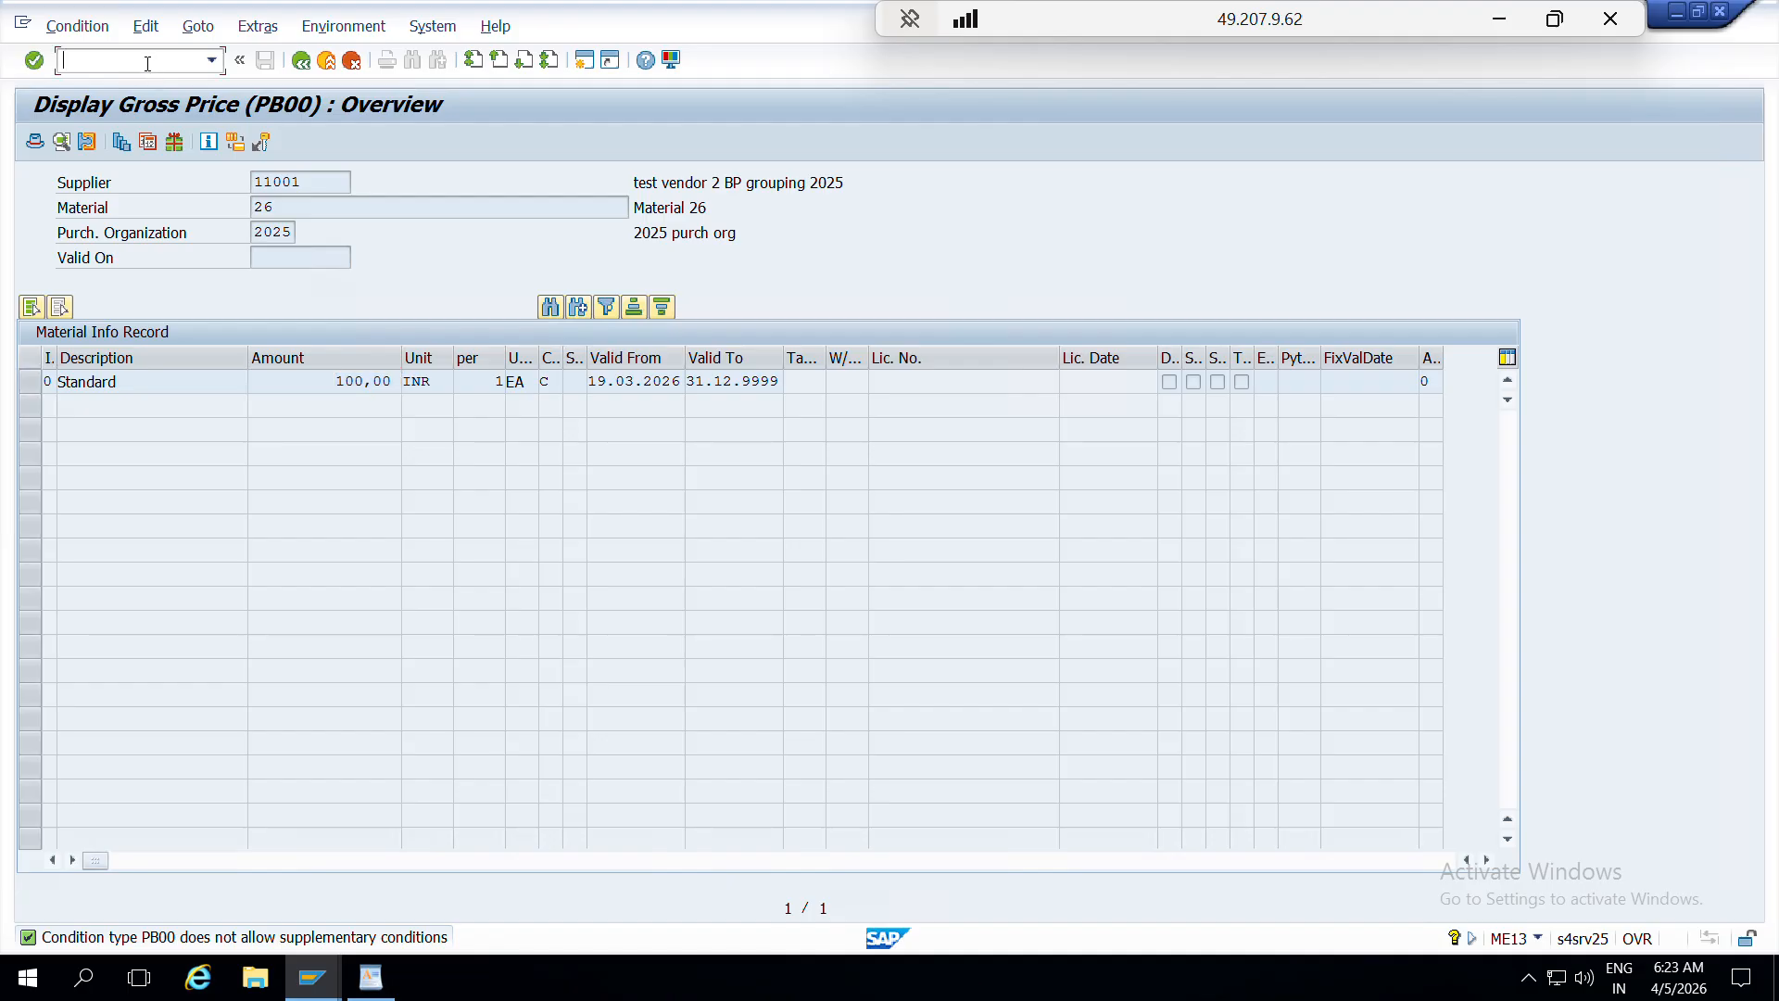
pyautogui.write('/ose16n')
pyautogui.press('Return')
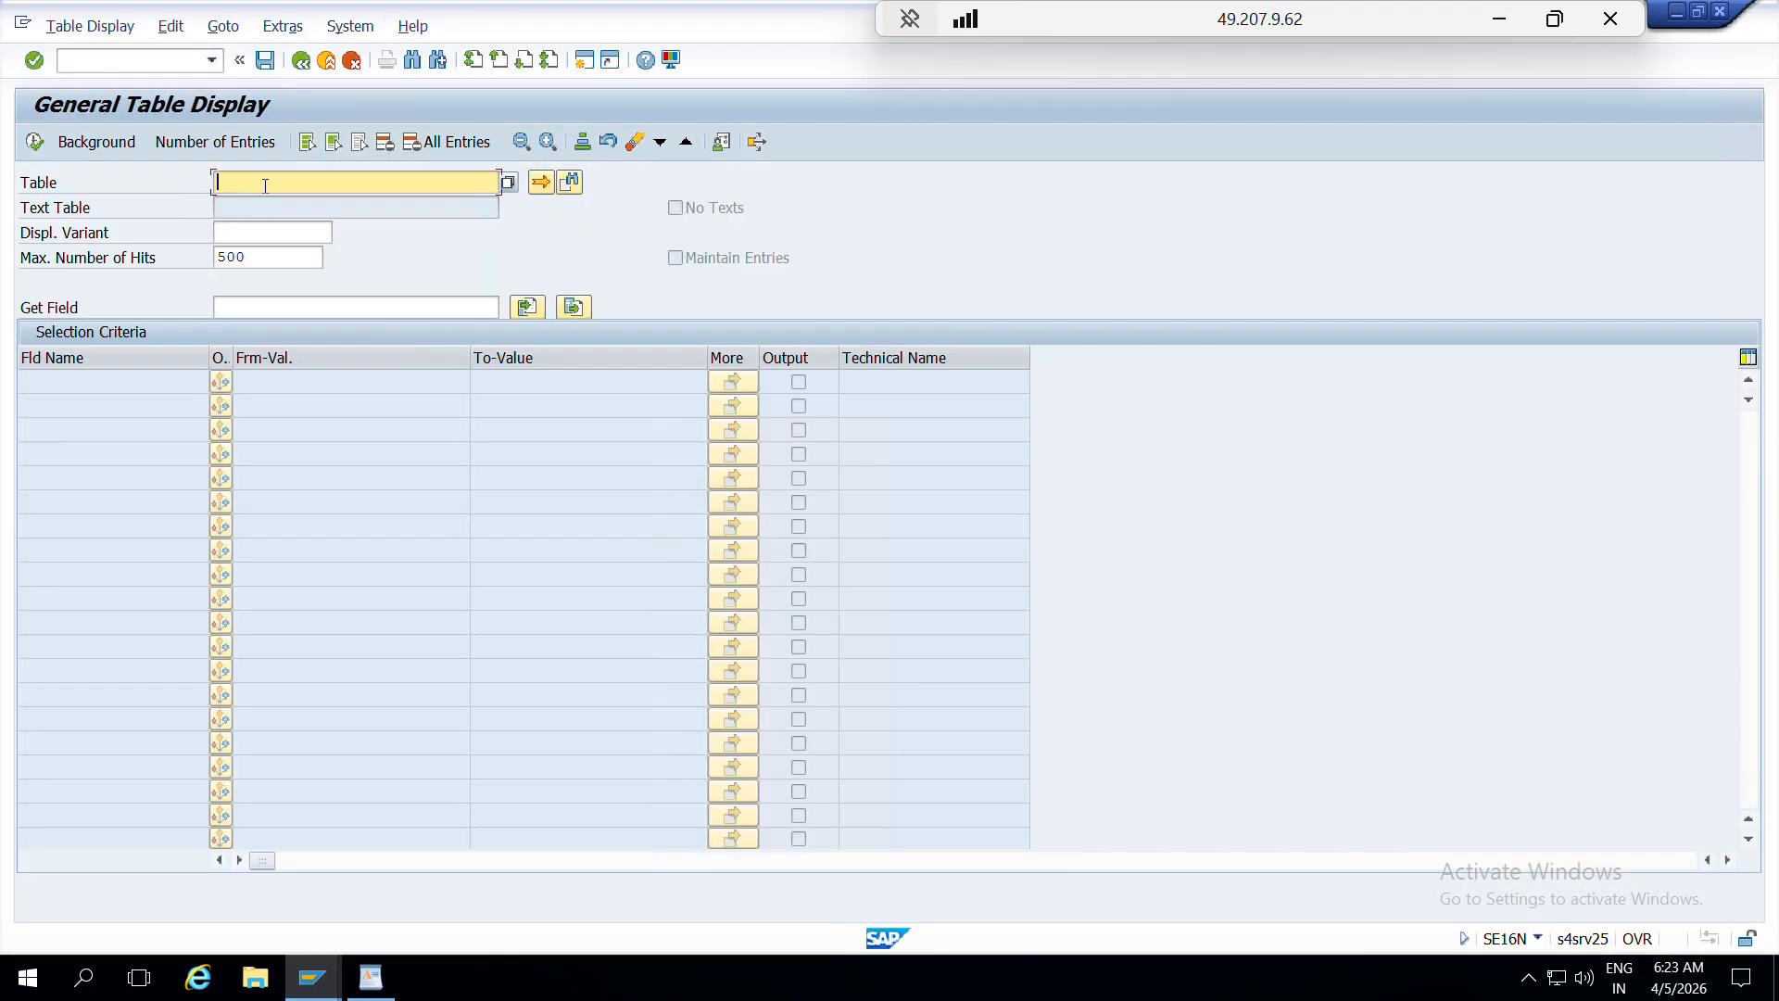
pyautogui.write('ekpo')
pyautogui.press('Return')
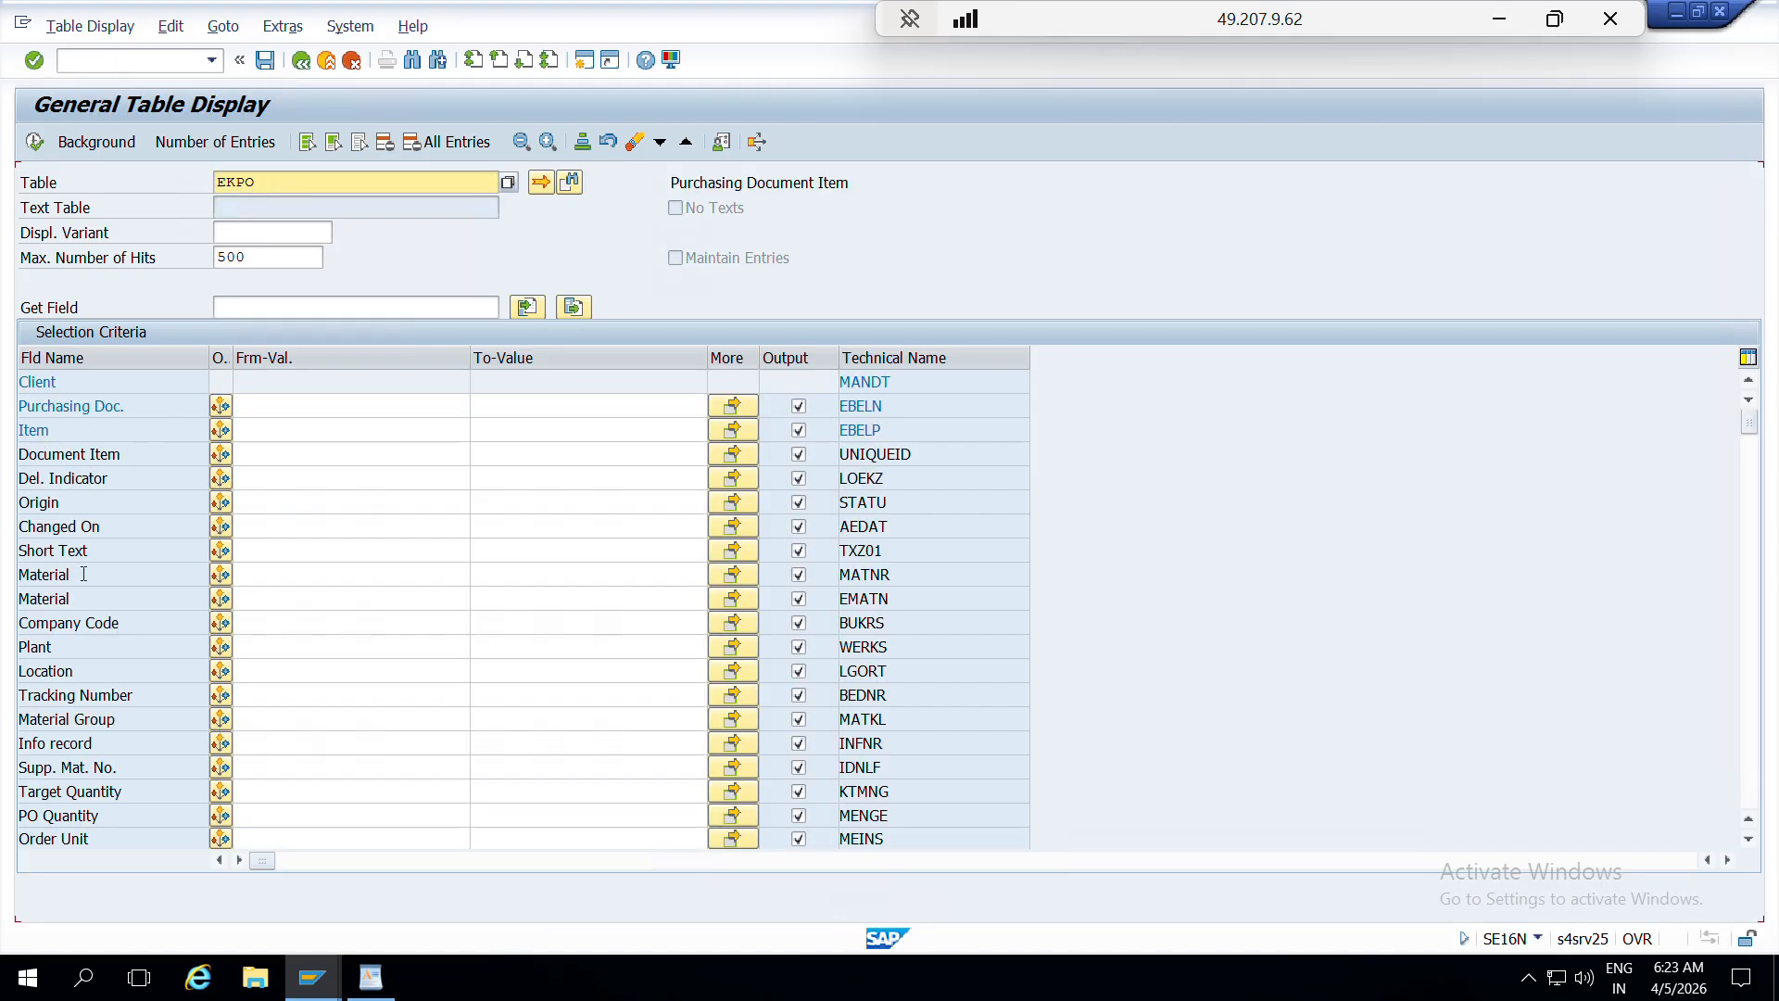
# - Filter the EKPO entries by material 26, company code 2025 and plant P001, and run the selection
pyautogui.click(242, 600)
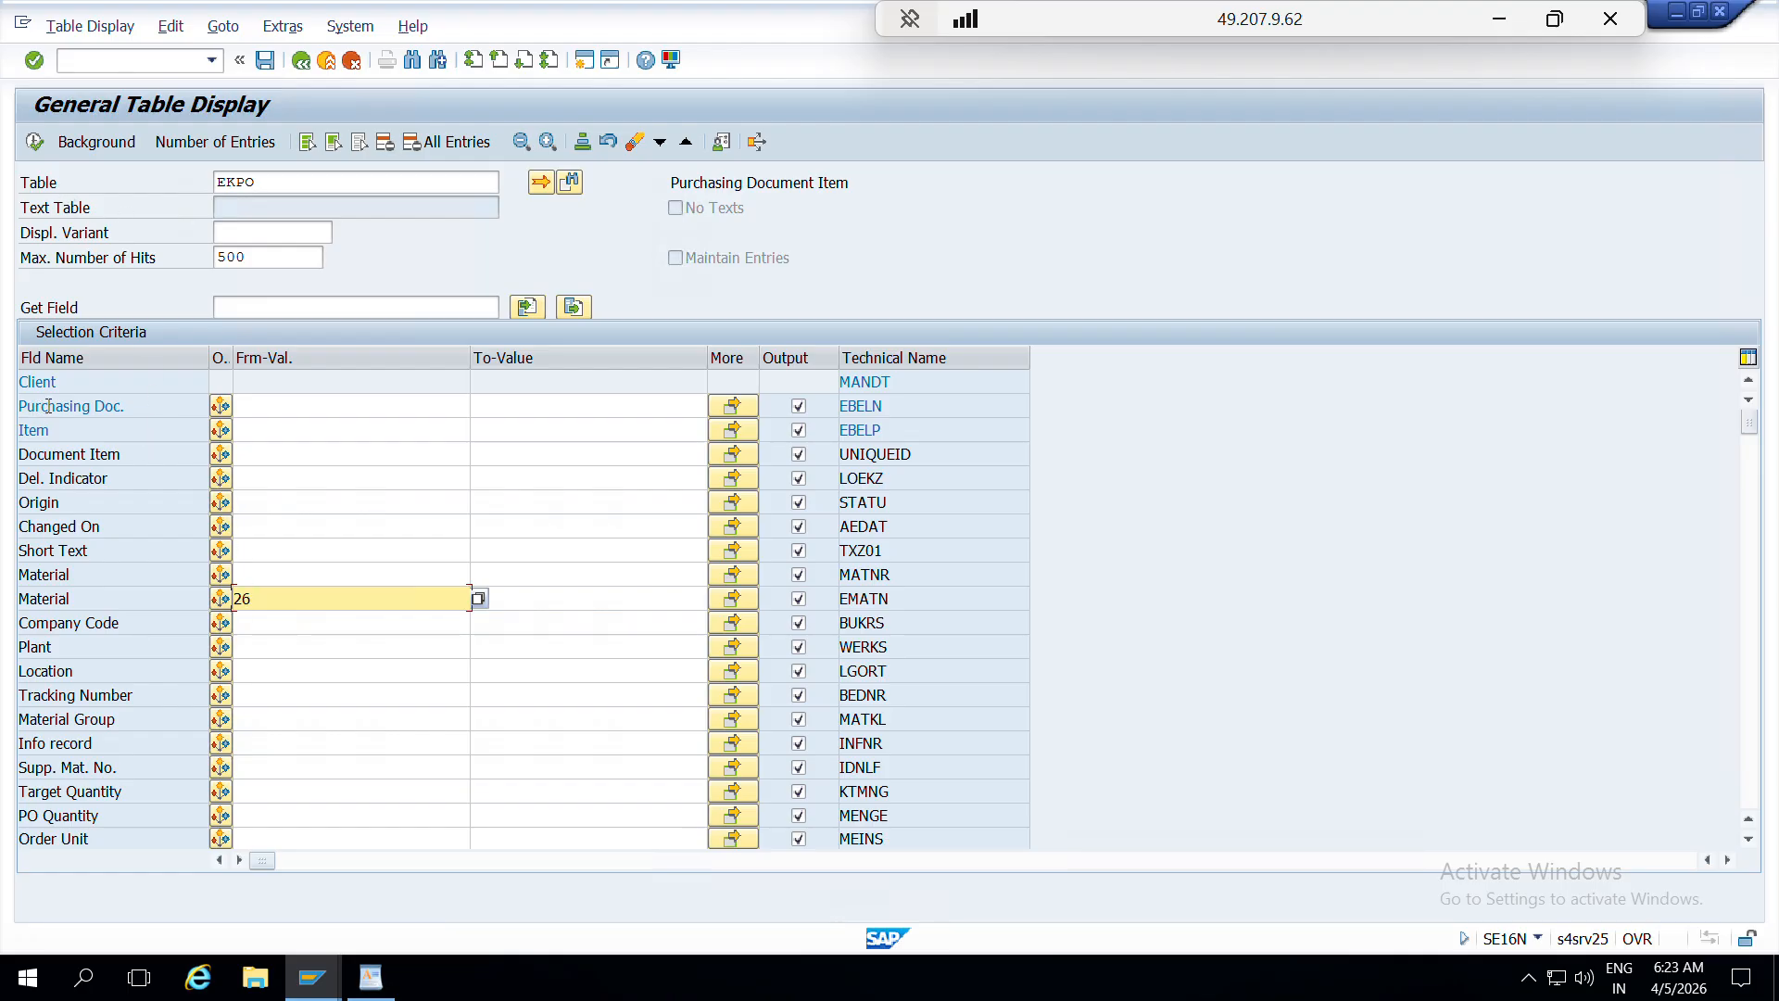
pyautogui.click(249, 647)
pyautogui.write('p001')
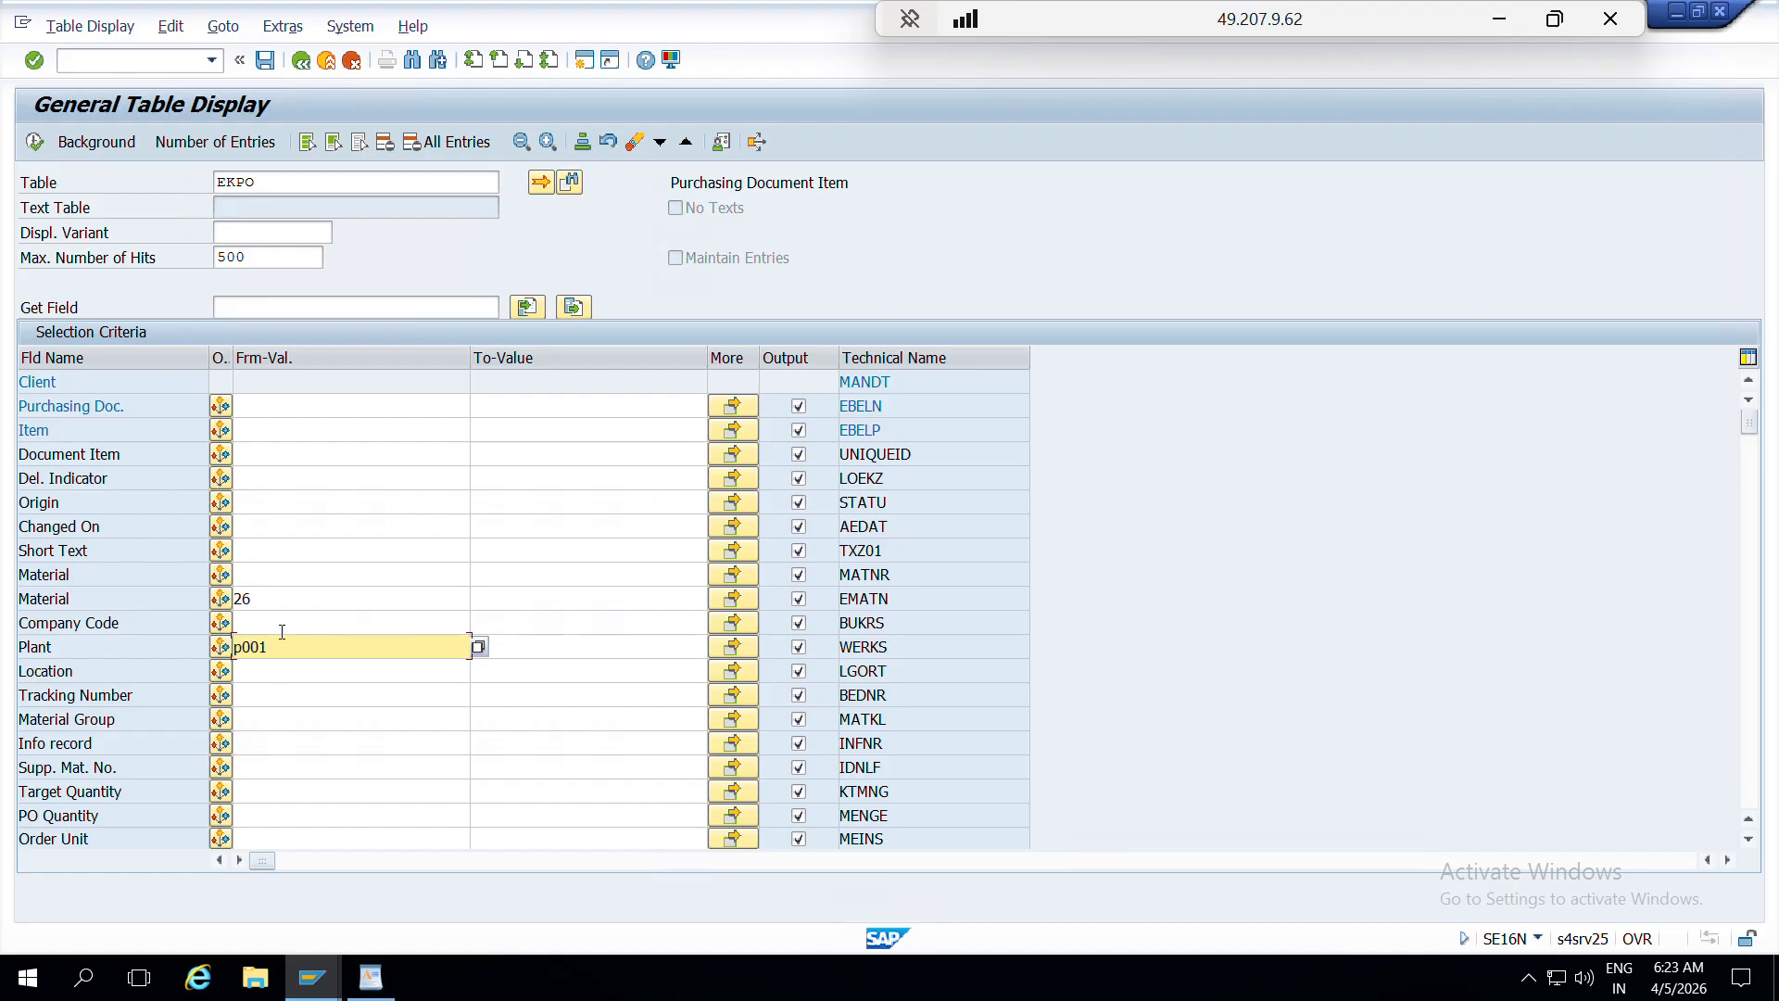
pyautogui.click(308, 618)
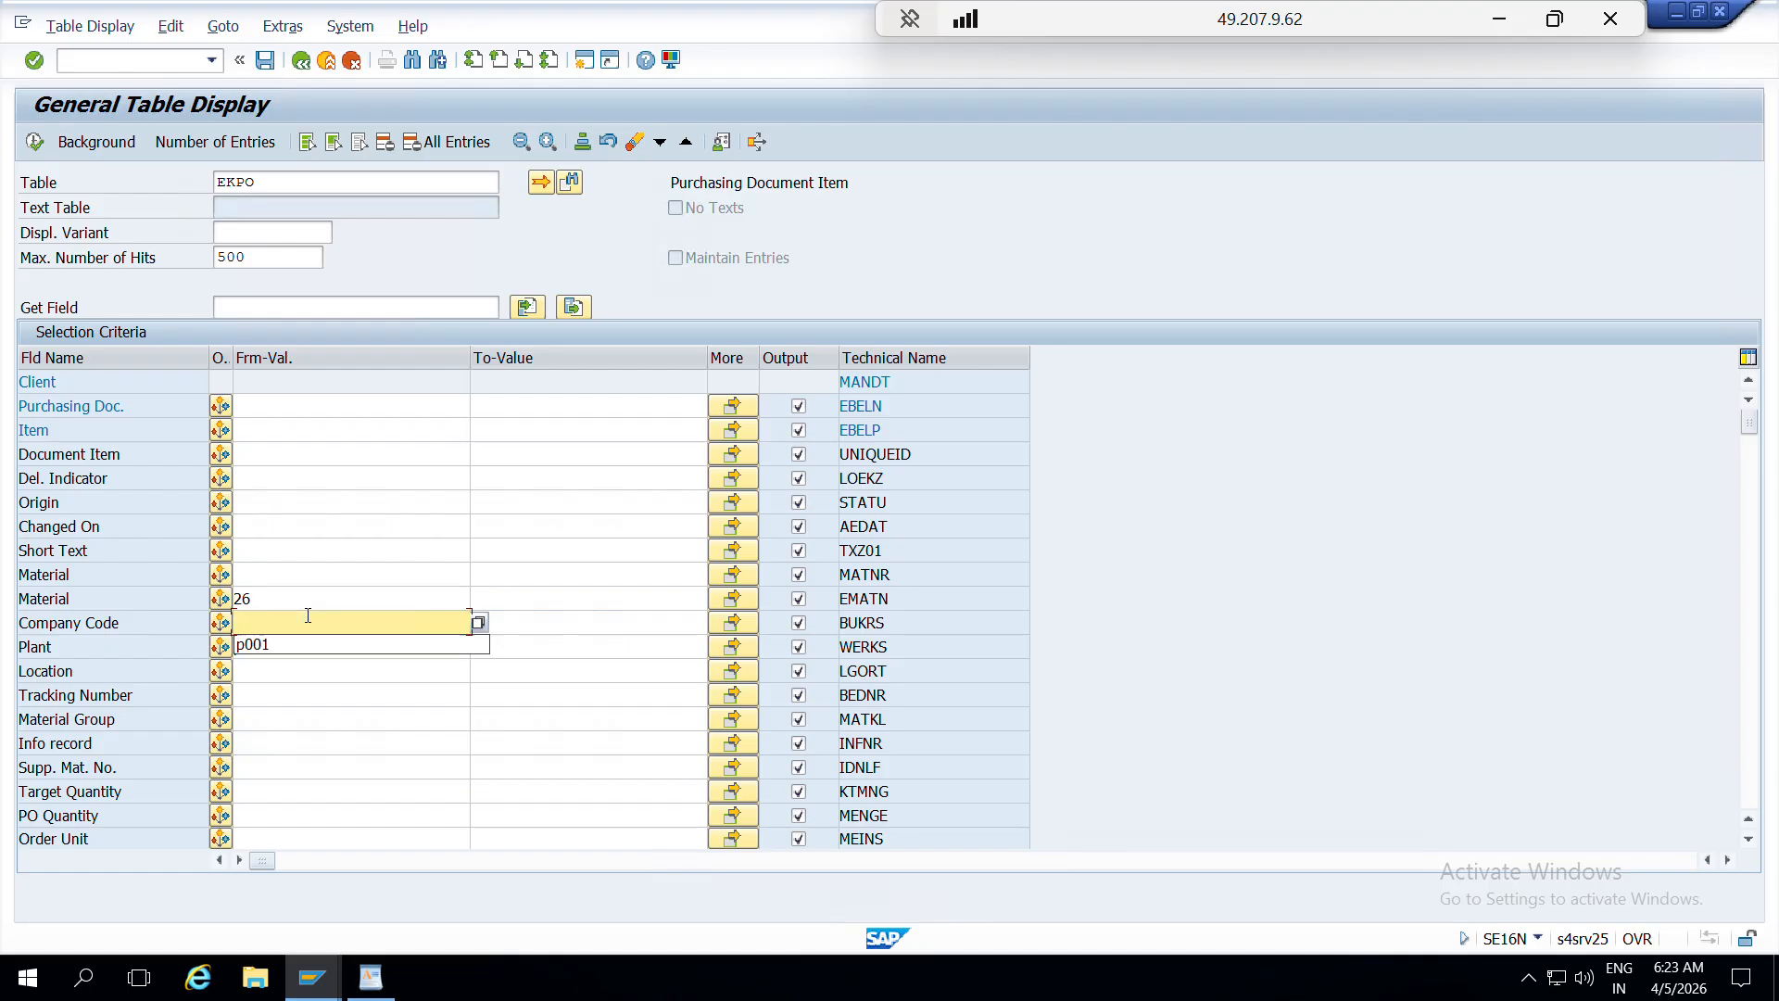
pyautogui.write('2025')
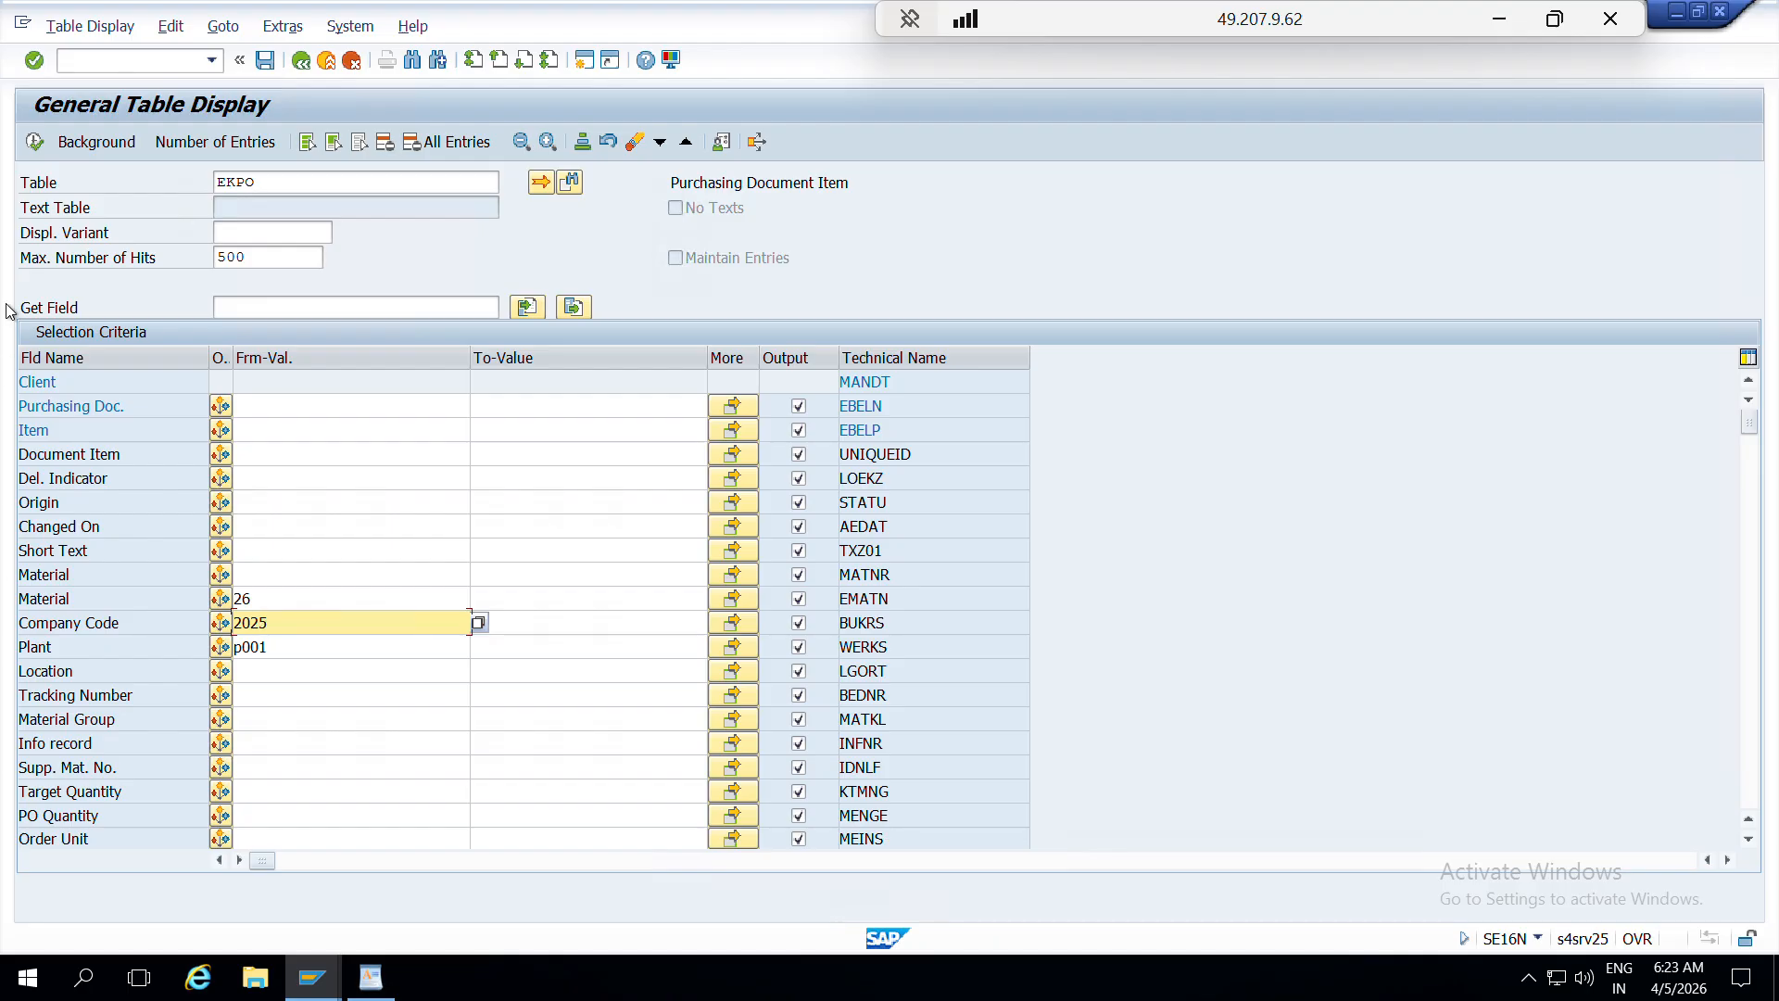
pyautogui.click(35, 140)
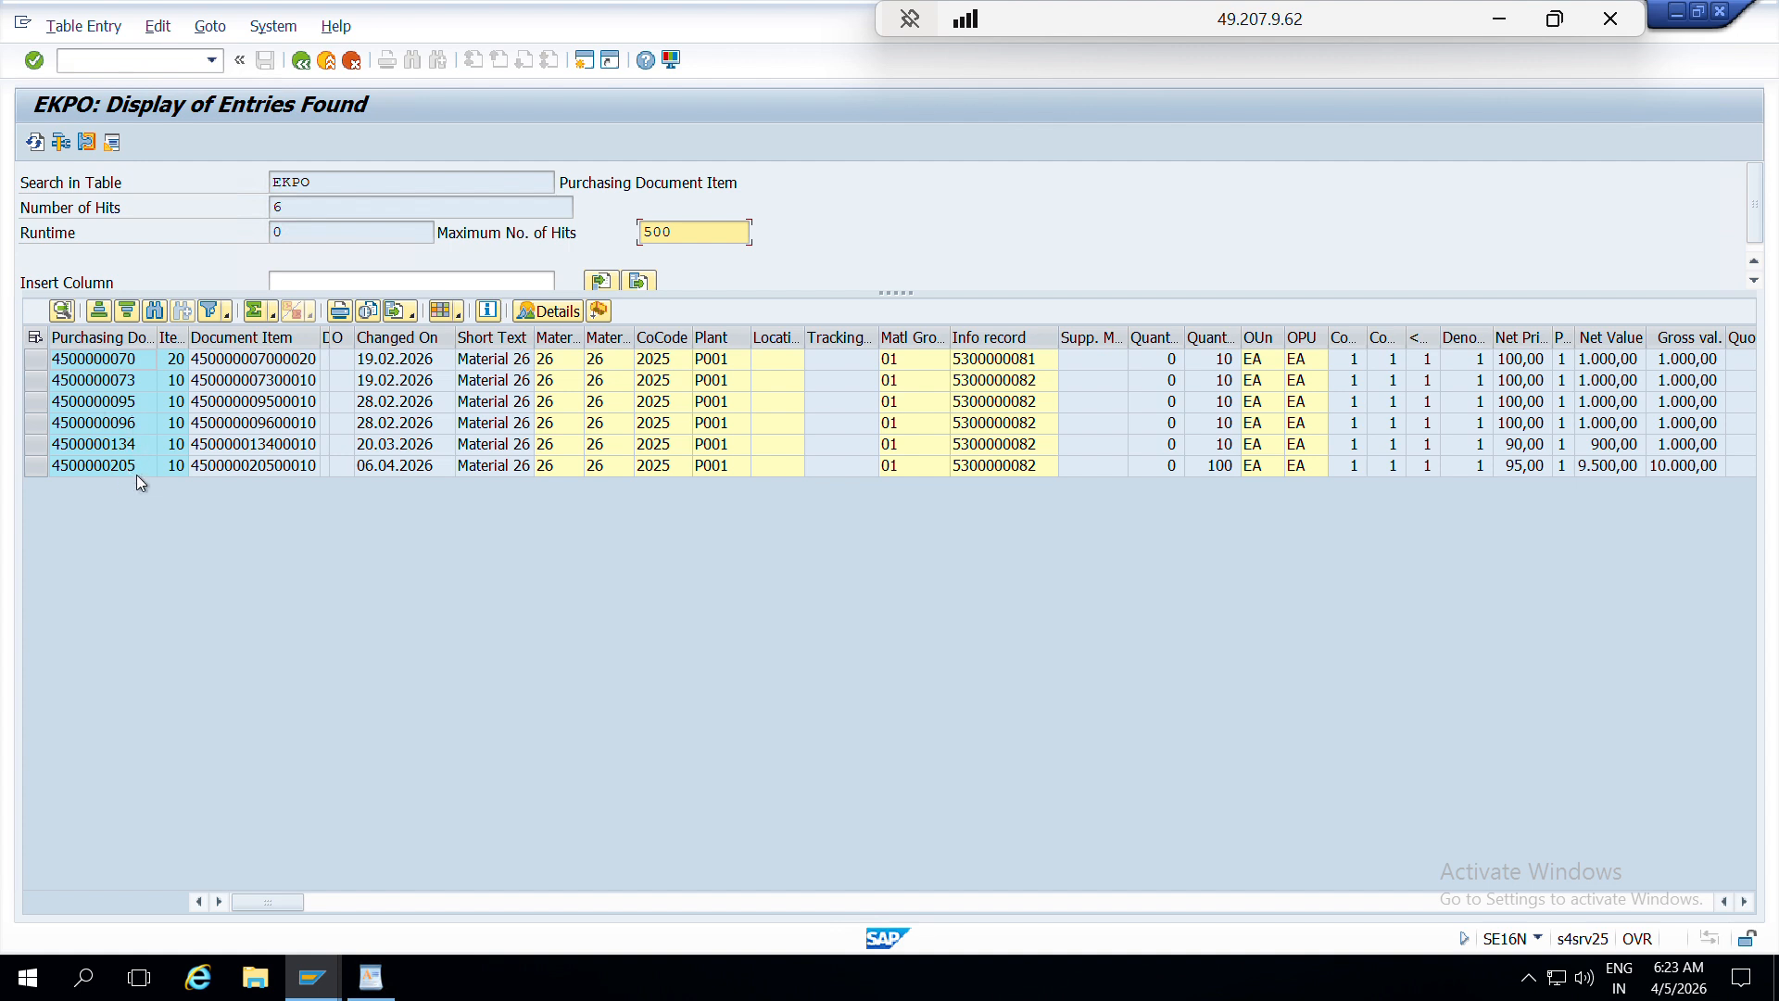
# - Check the change date, quantity and net price of the latest purchase order item against the negotiation sheet and info record price
pyautogui.click(265, 470)
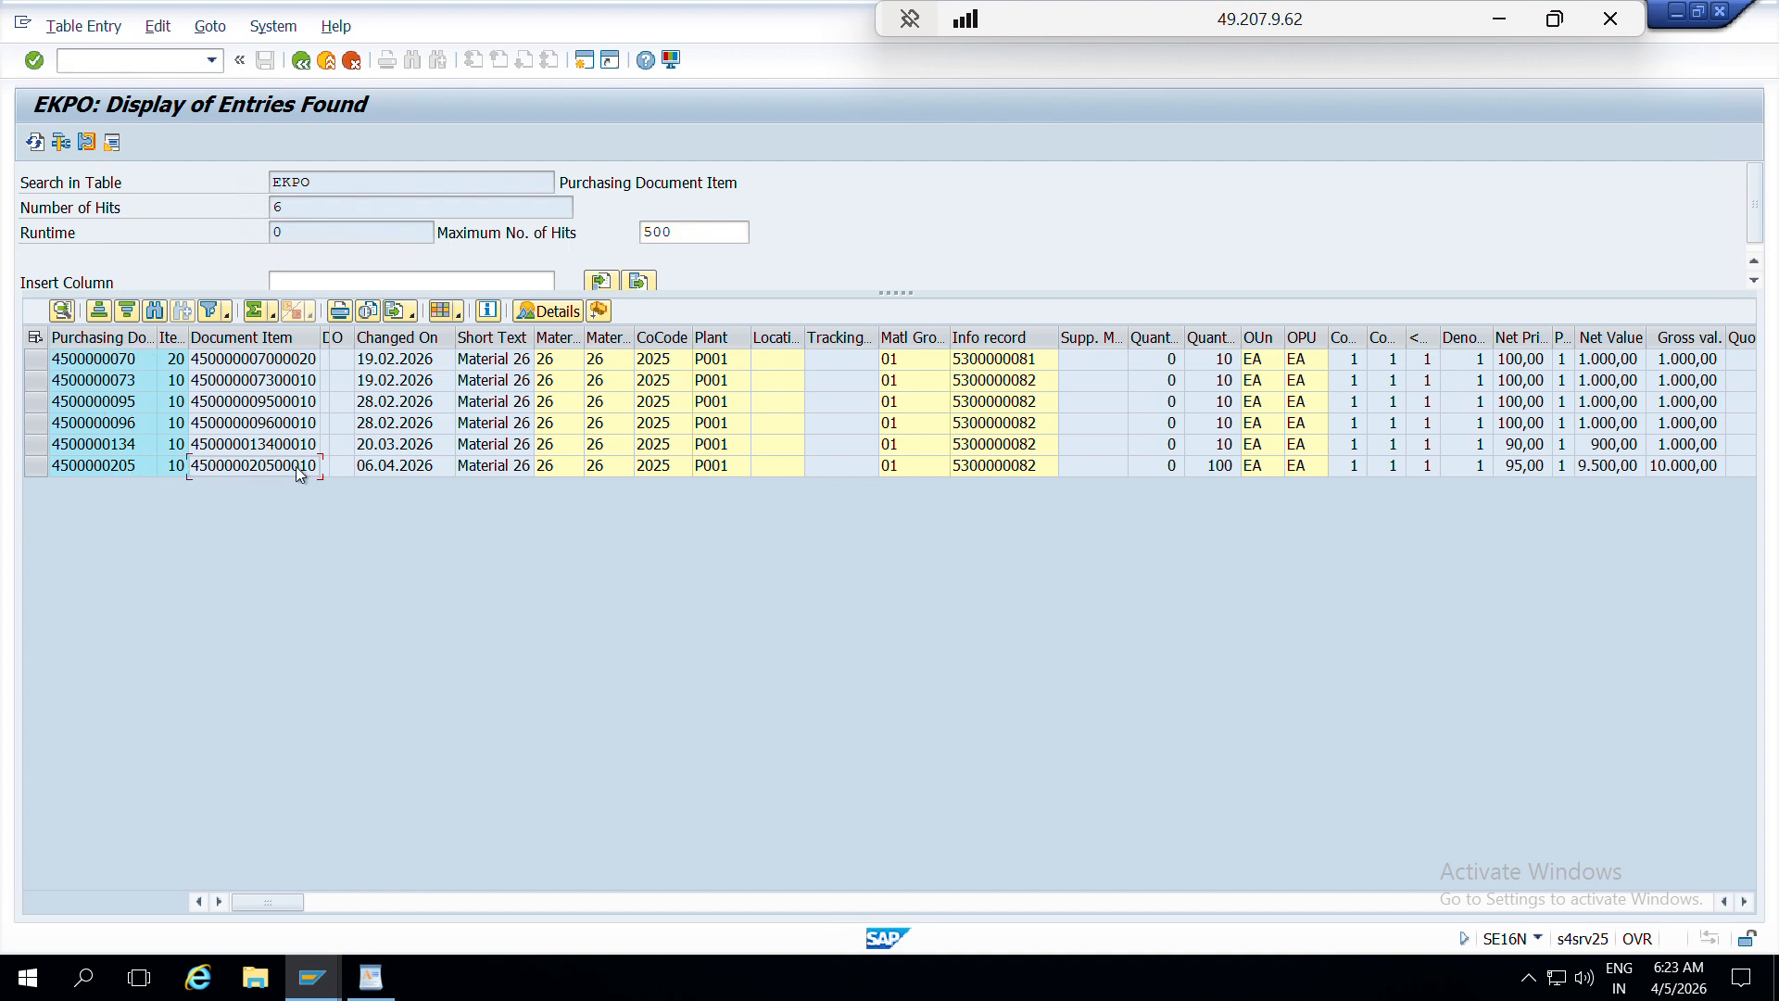
pyautogui.click(406, 464)
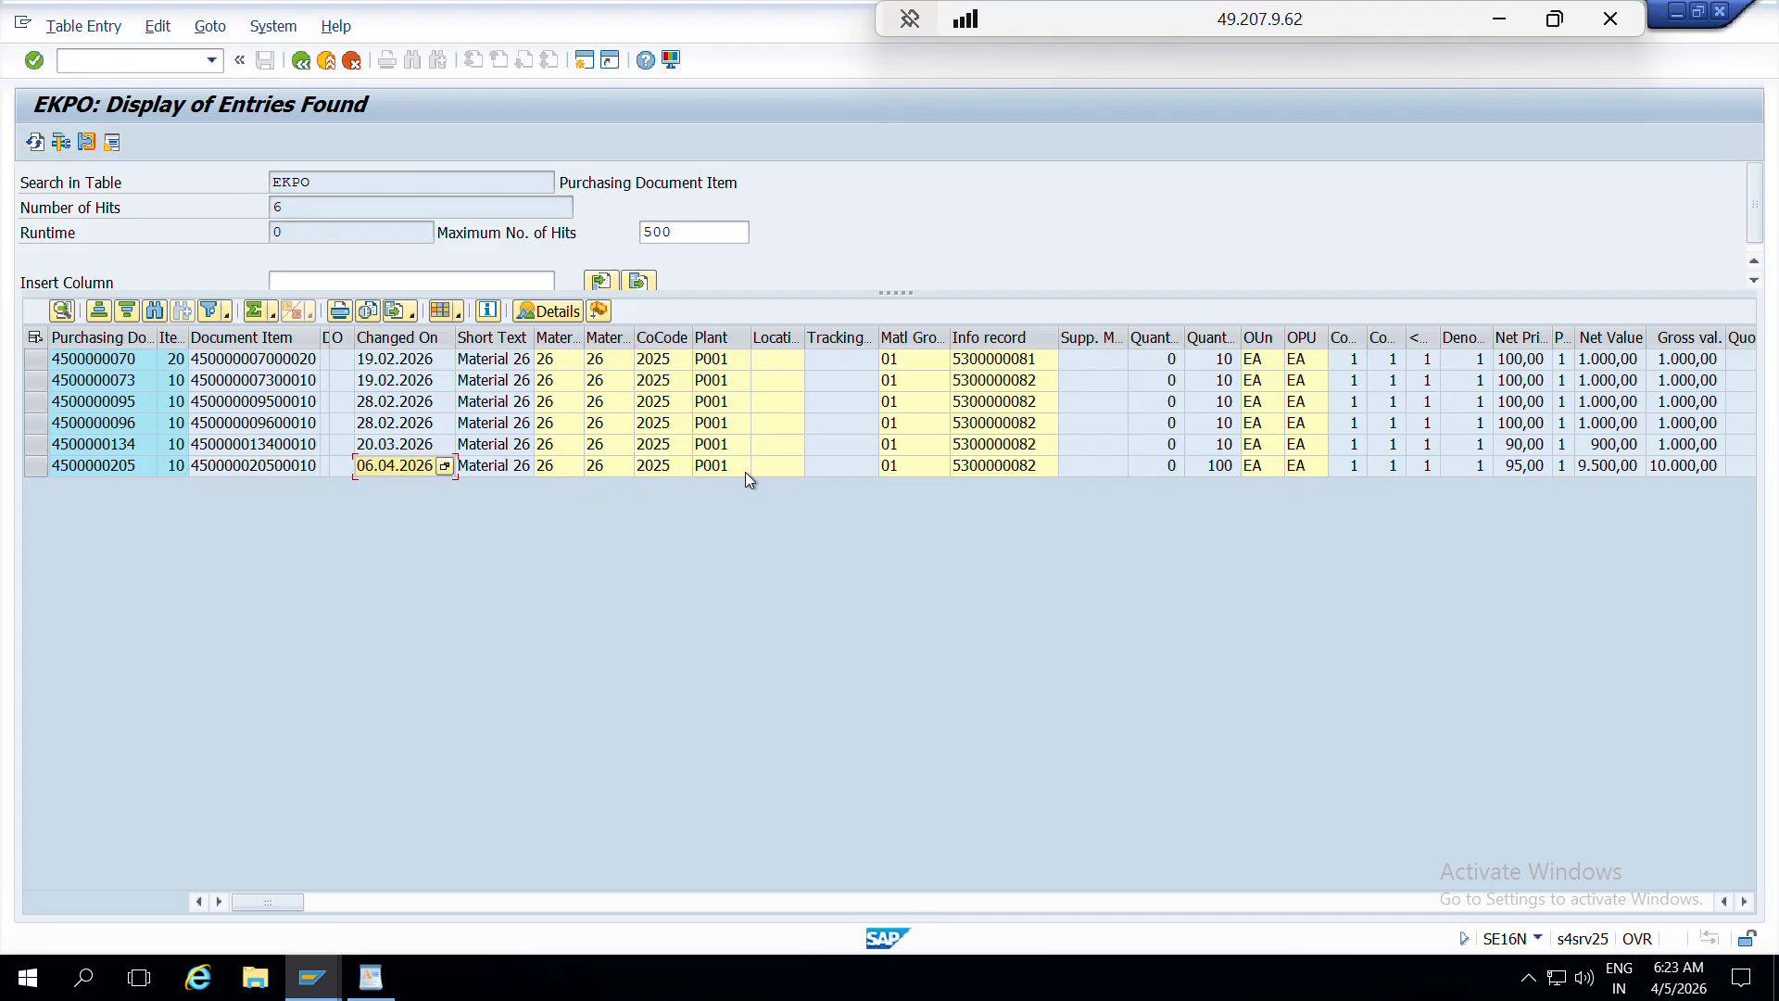
pyautogui.click(1225, 468)
pyautogui.click(1526, 467)
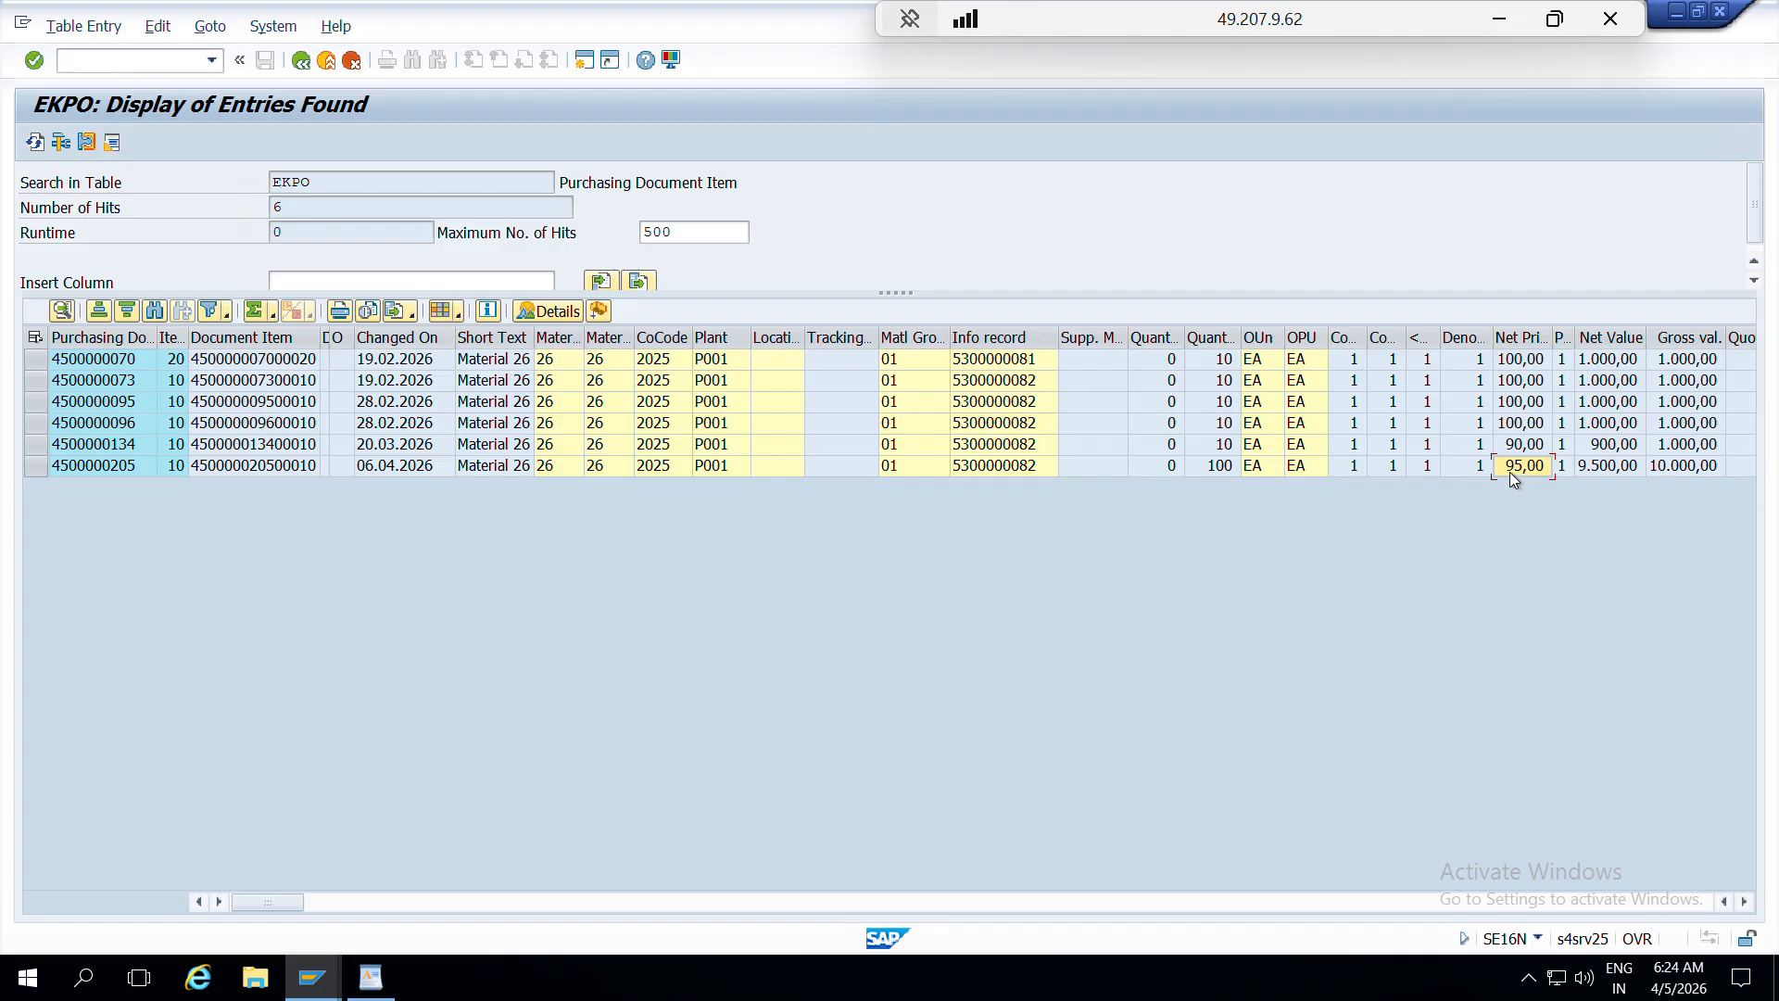
pyautogui.doubleClick(1510, 470)
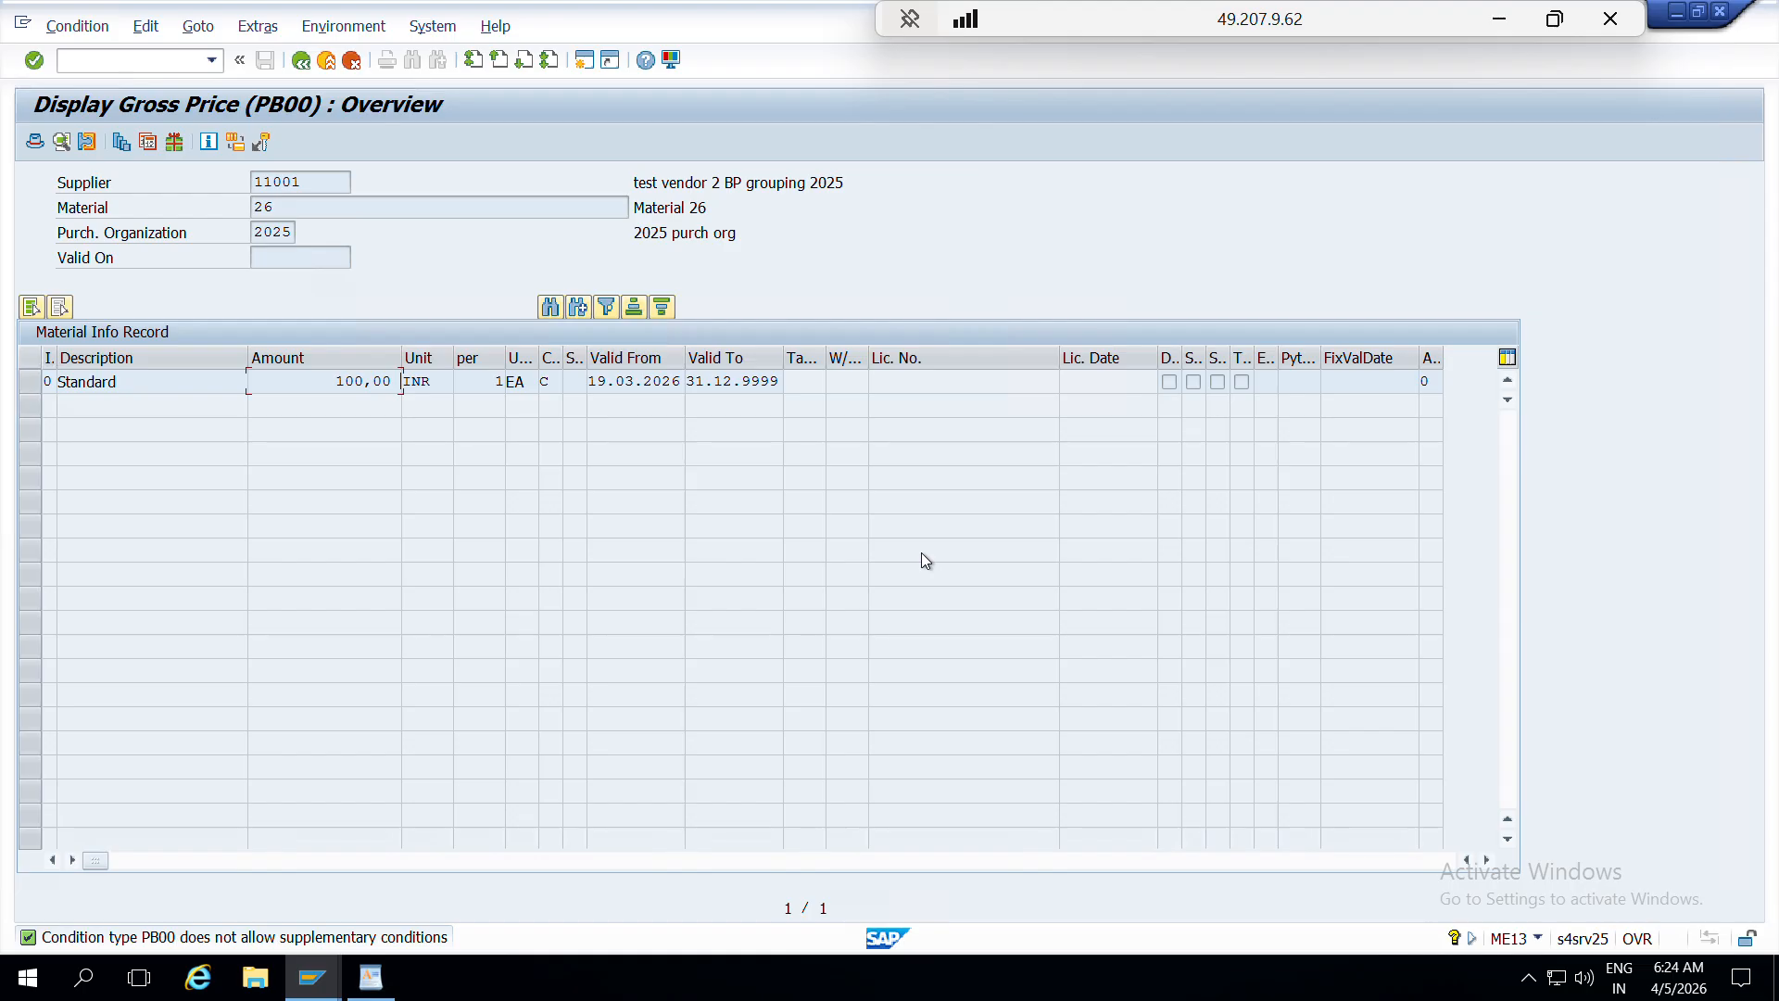
pyautogui.hotkey('alt', 'Tab')
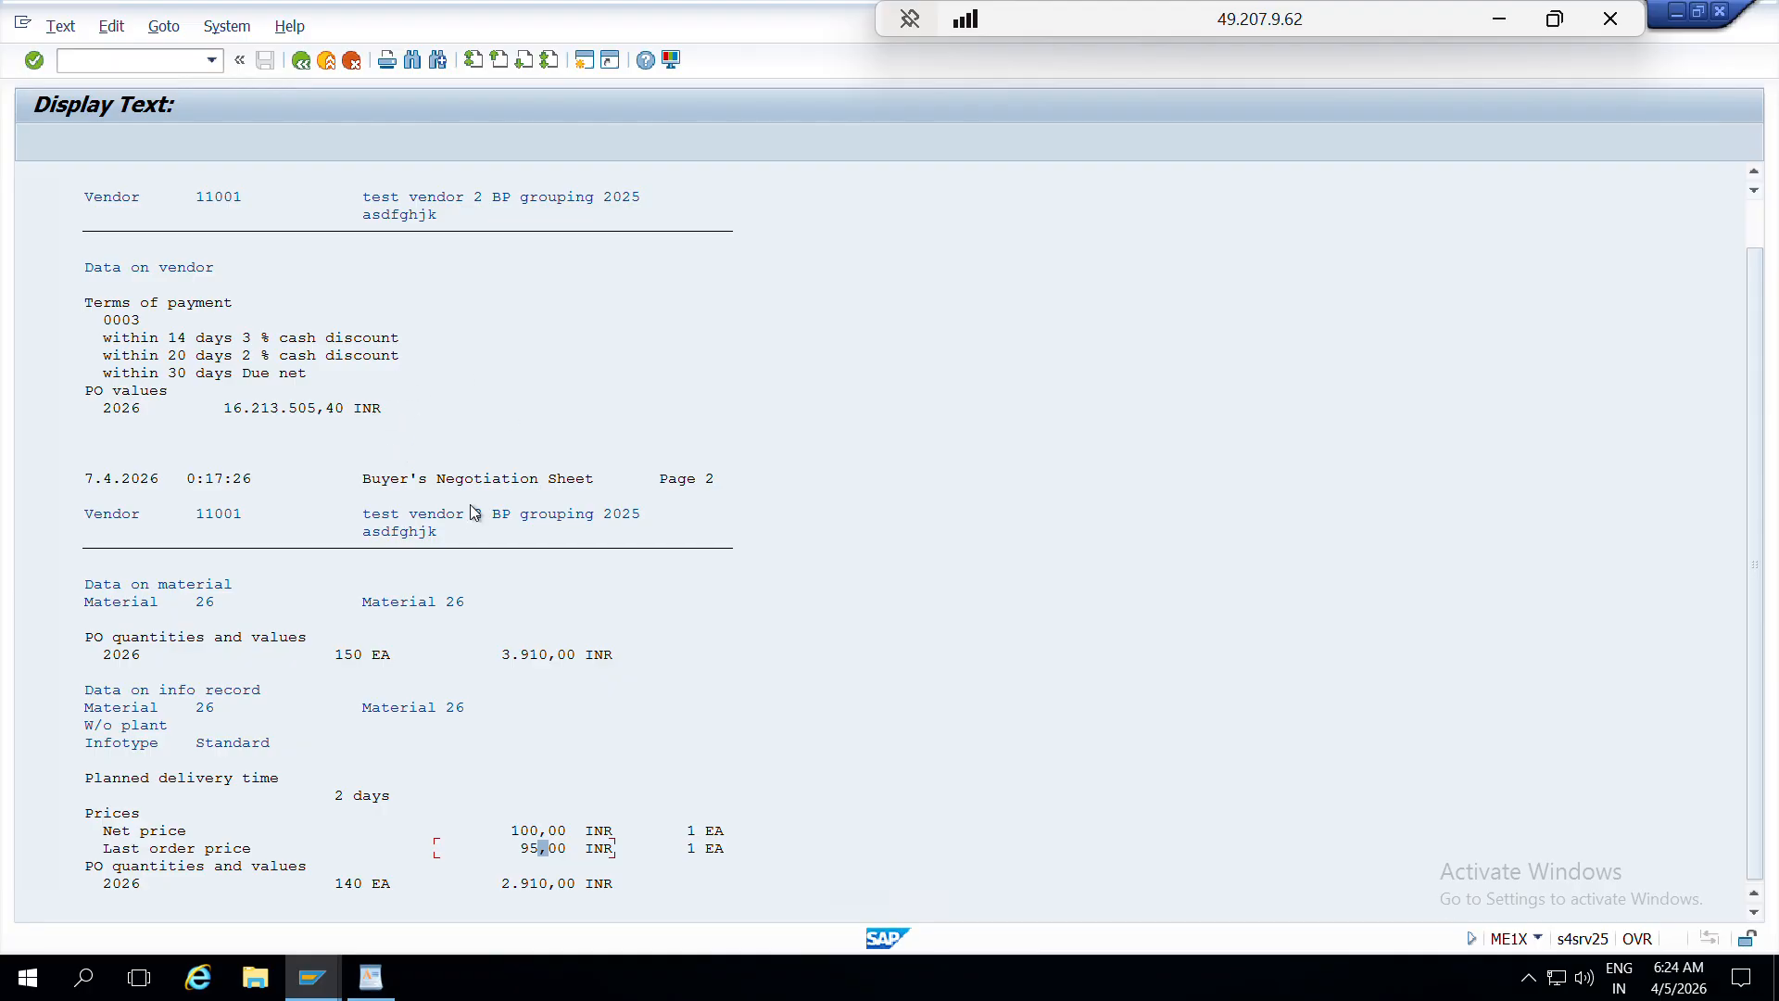
pyautogui.hotkey('alt', 'Tab')
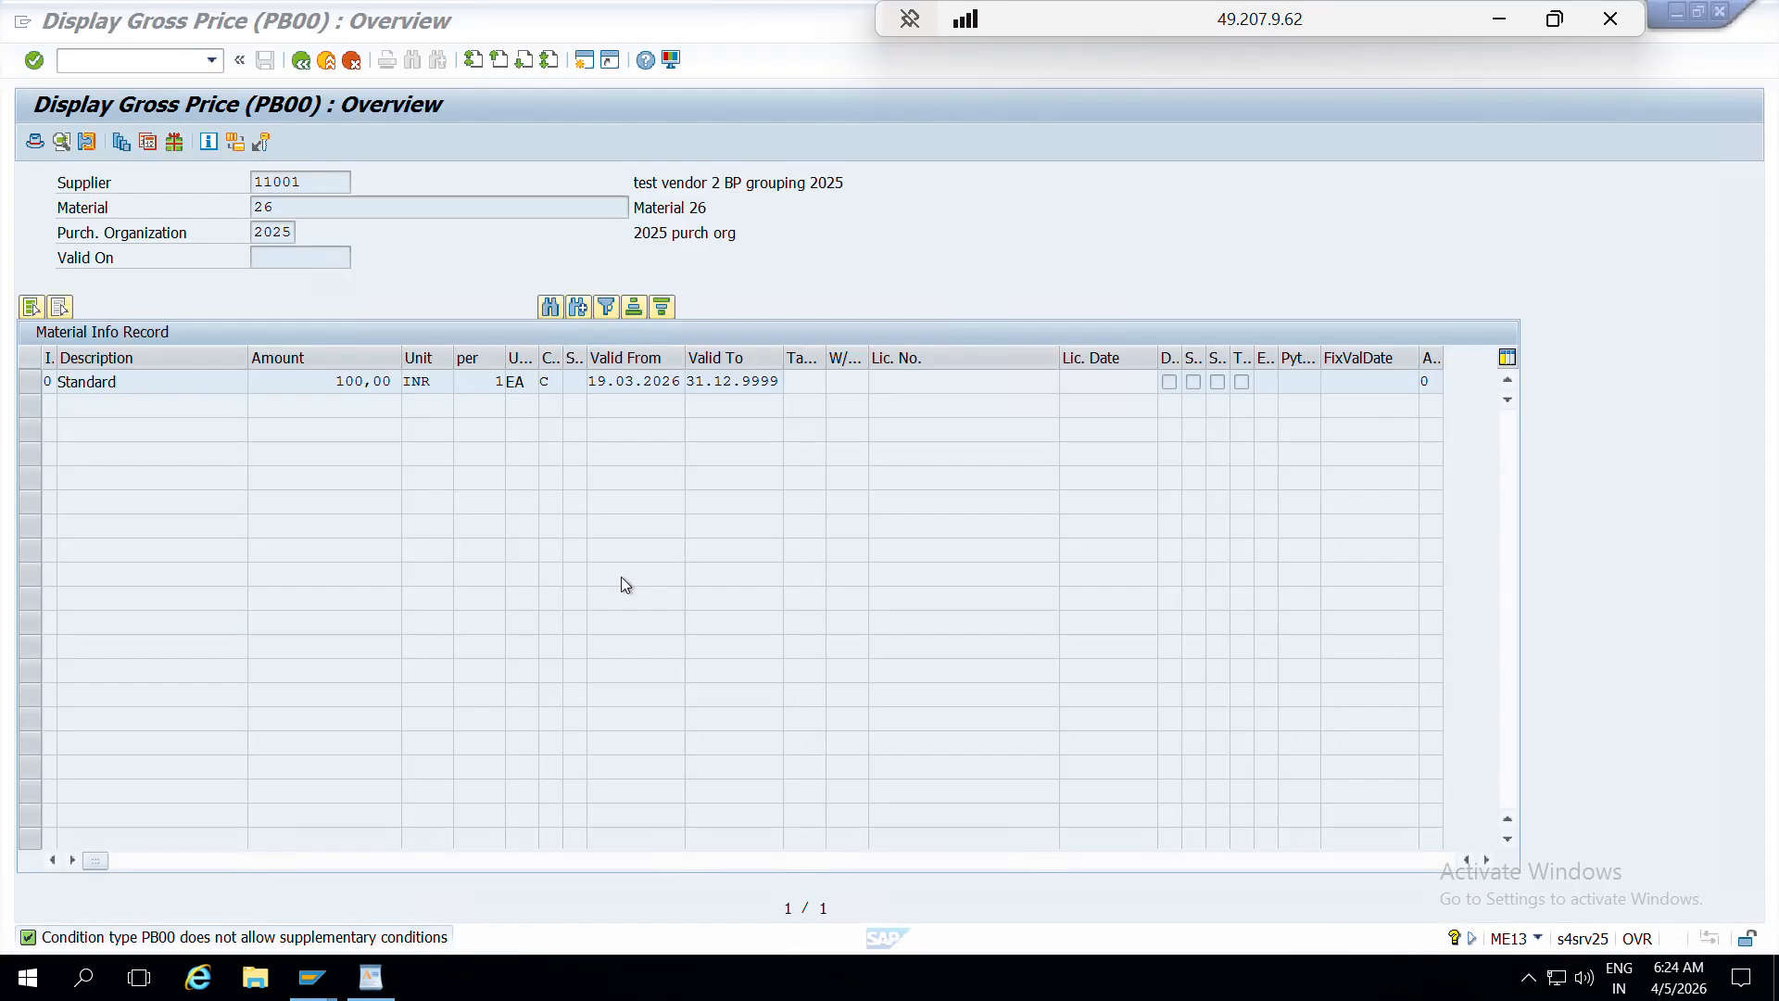
# - Review the purchasing document numbers, change dates and net prices of the EKPO entries for material 26
pyautogui.hotkey('alt', 'Tab')
pyautogui.hotkey('alt', 'Tab')
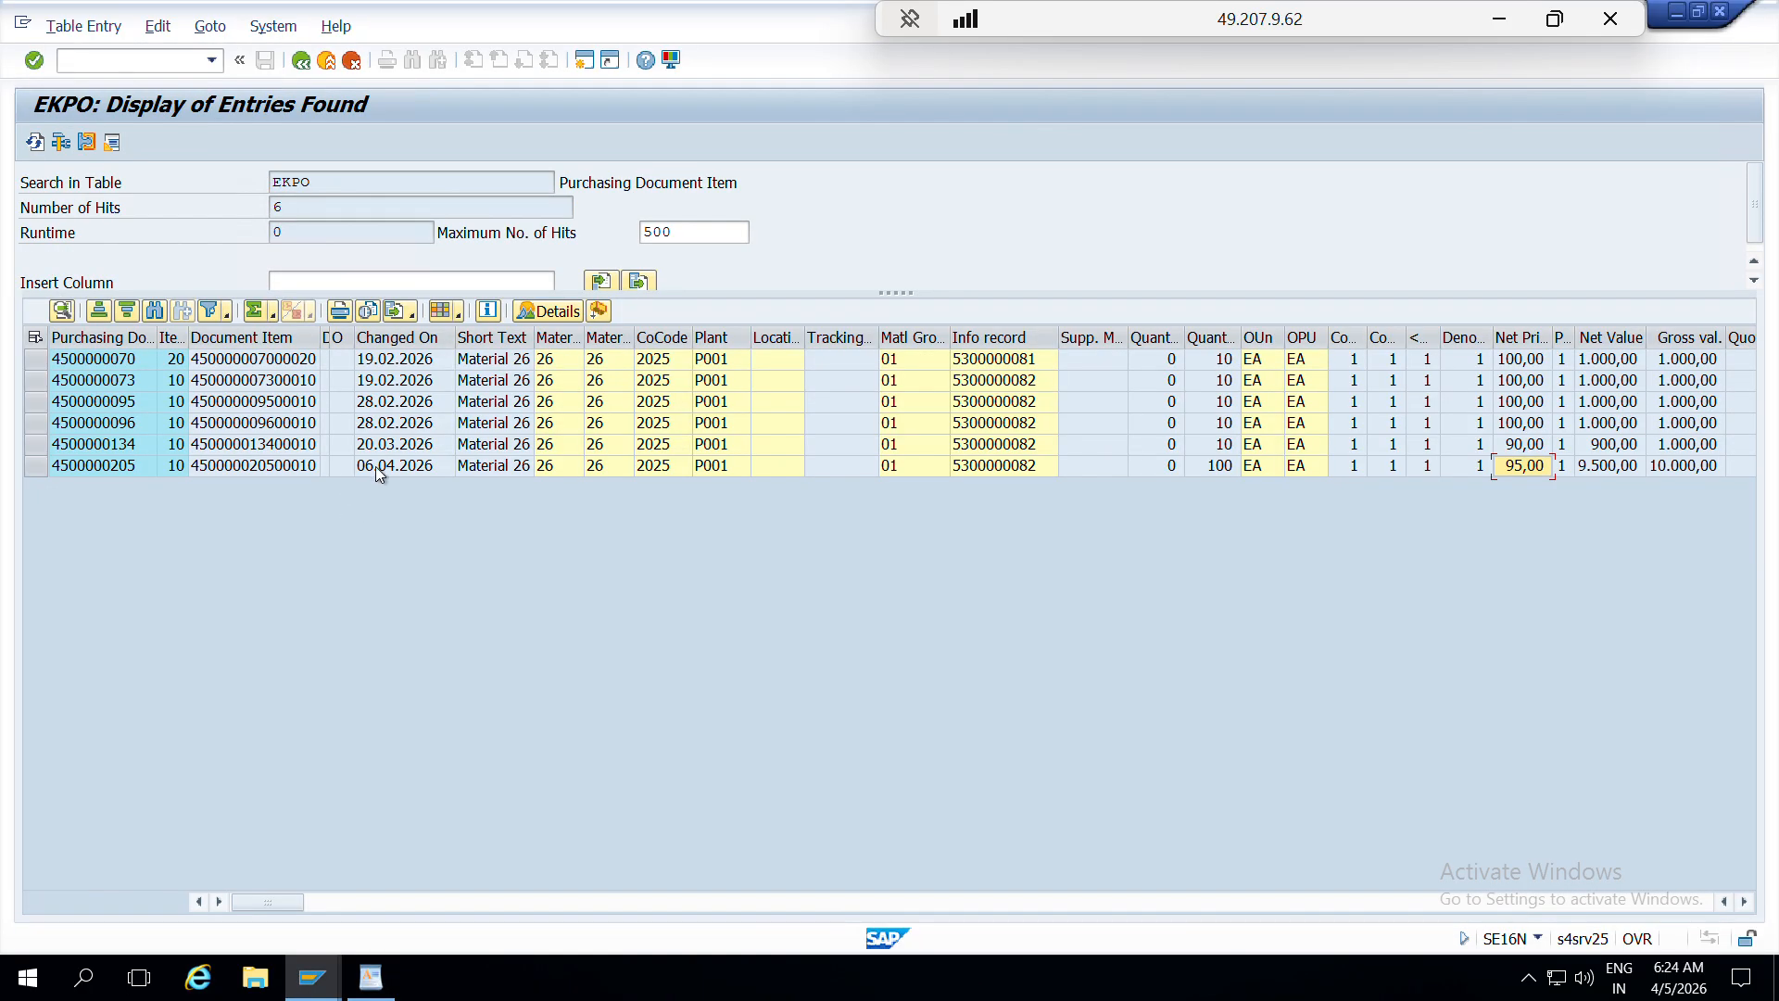
pyautogui.moveTo(93, 360); pyautogui.dragTo(130, 504)
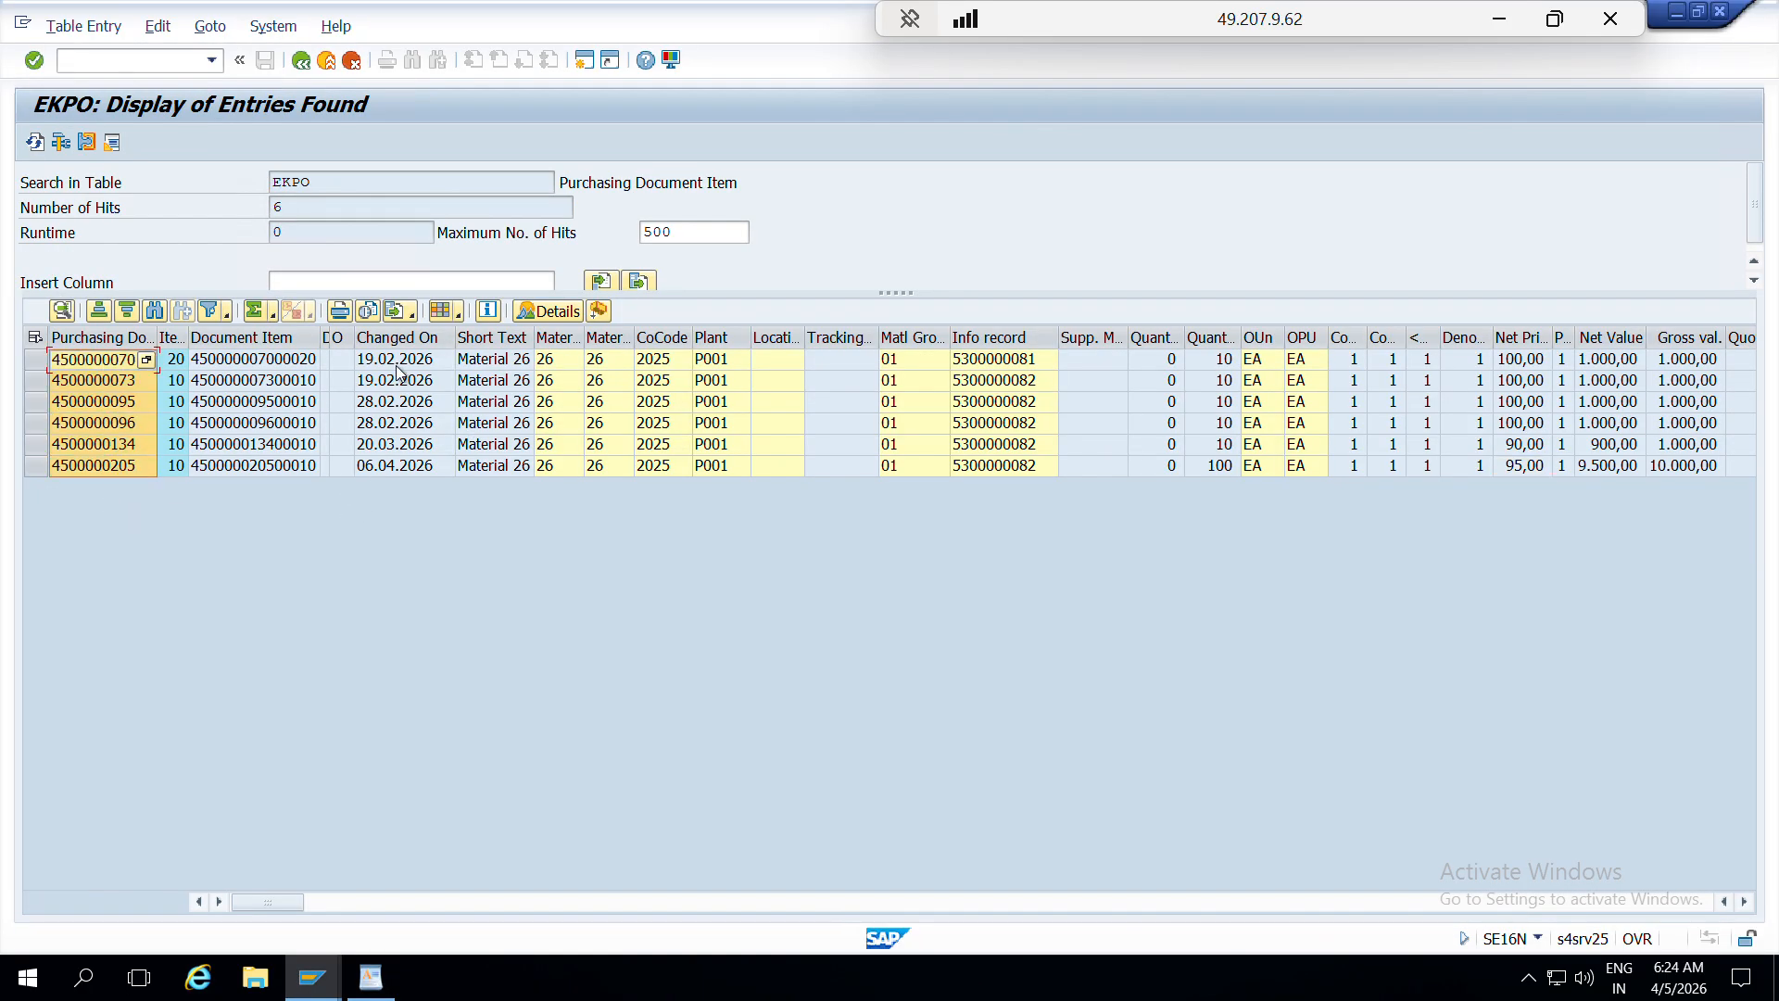
pyautogui.moveTo(399, 359); pyautogui.dragTo(411, 494)
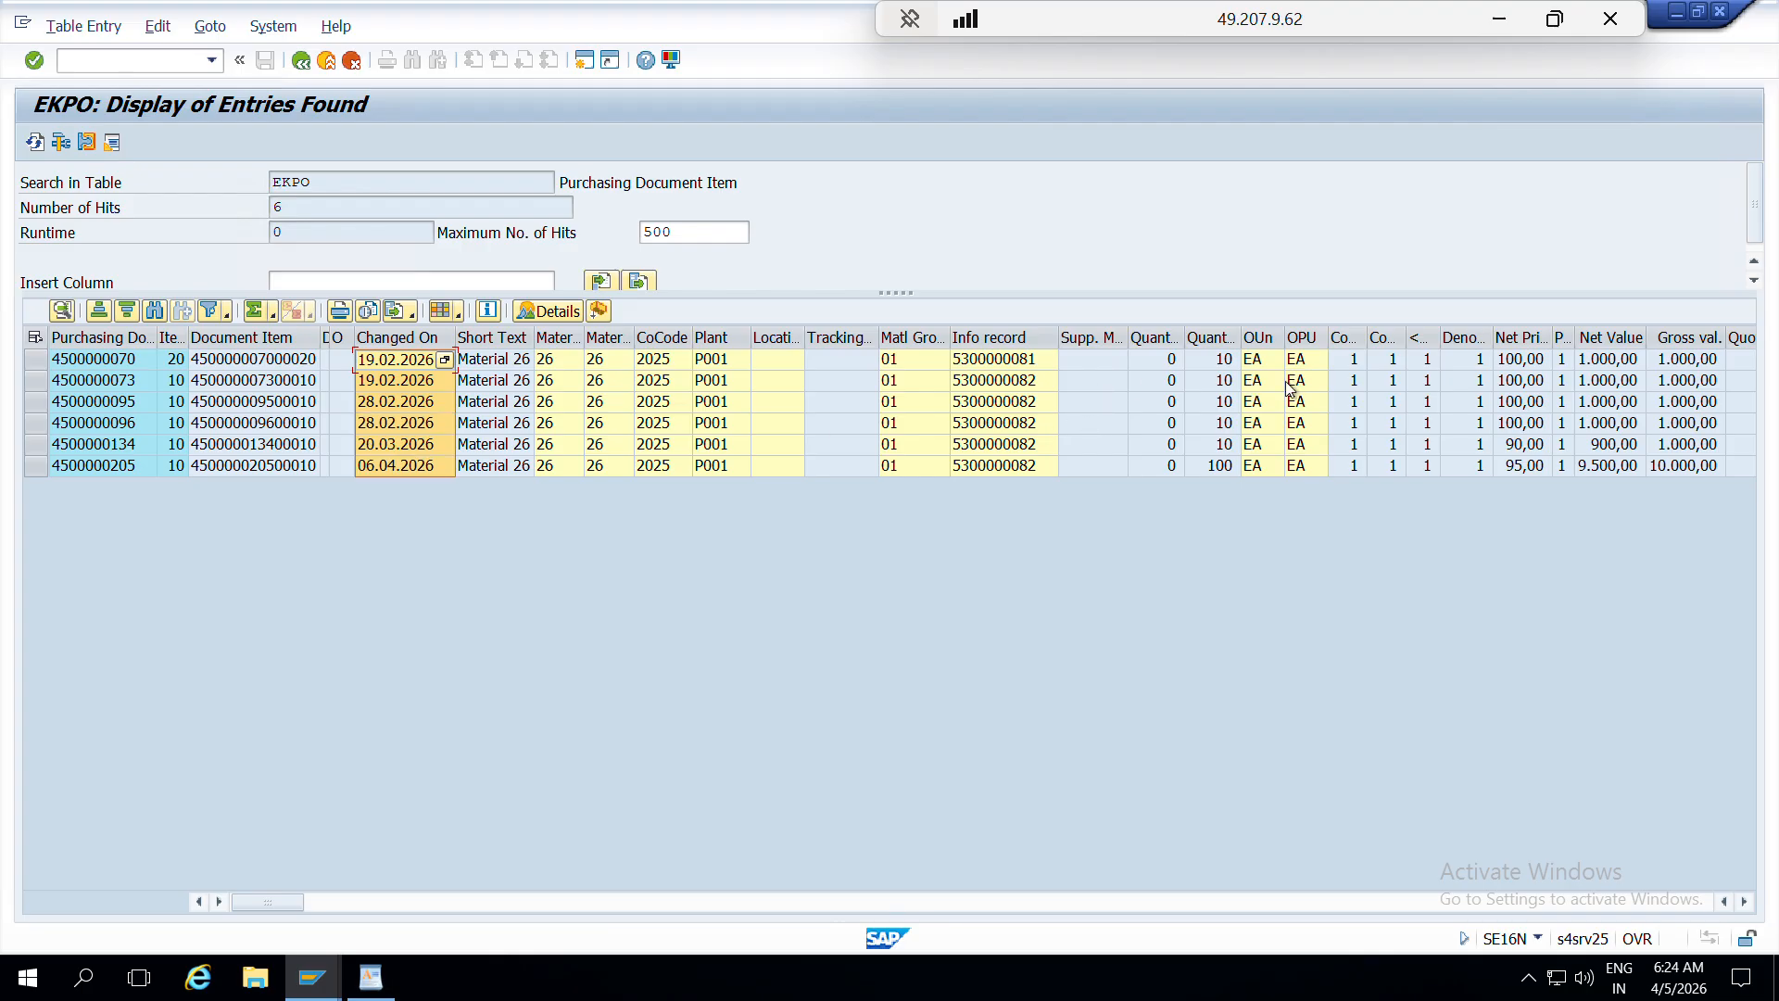
pyautogui.click(1524, 338)
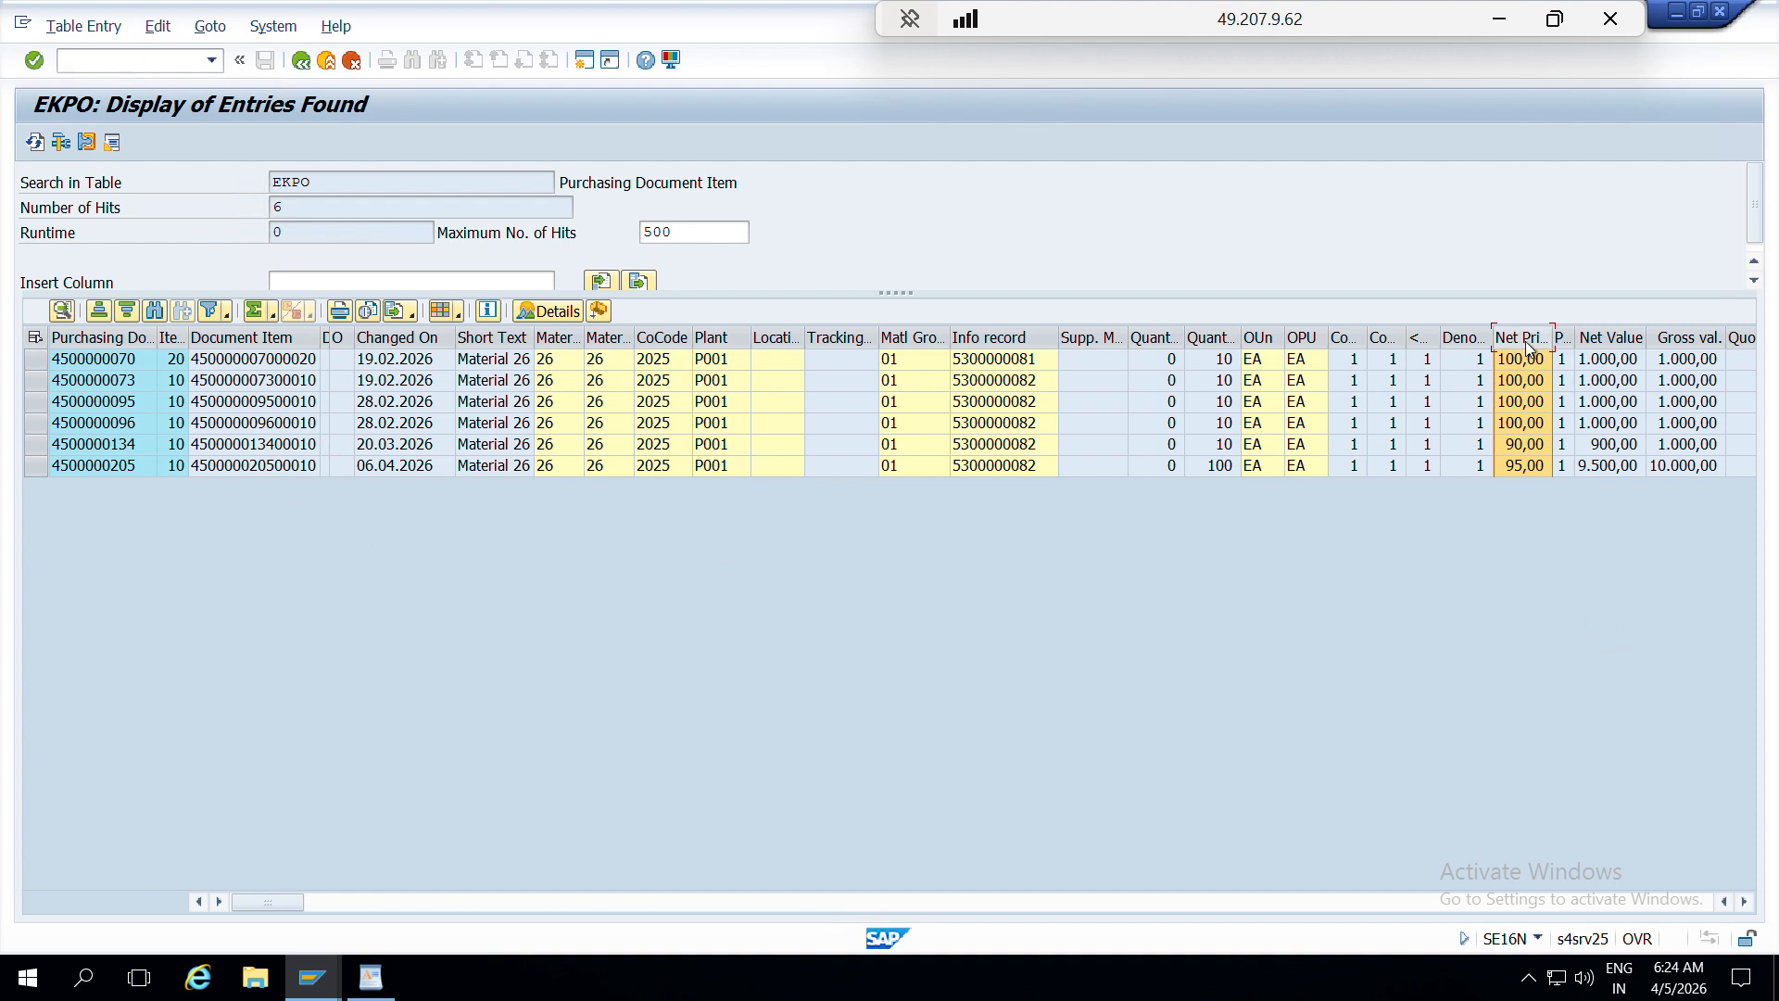
# - Total the Net Value and Gross value columns of the EKPO entries
pyautogui.click(1613, 339)
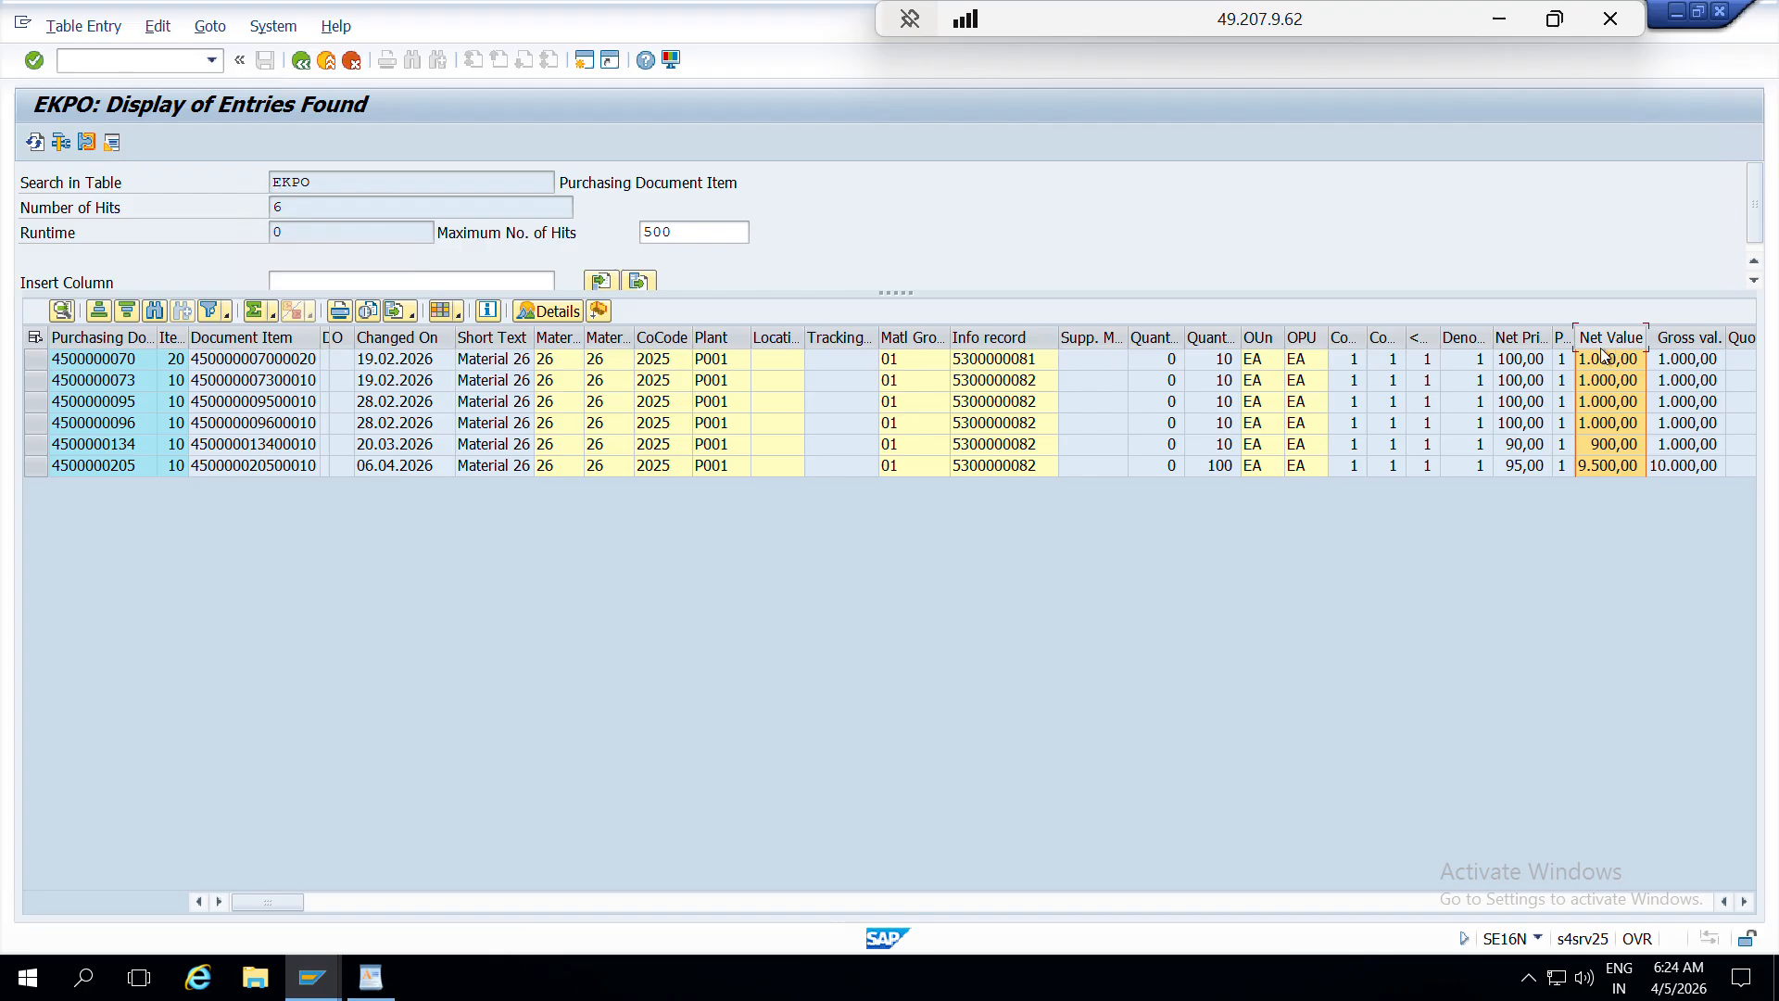
pyautogui.click(254, 310)
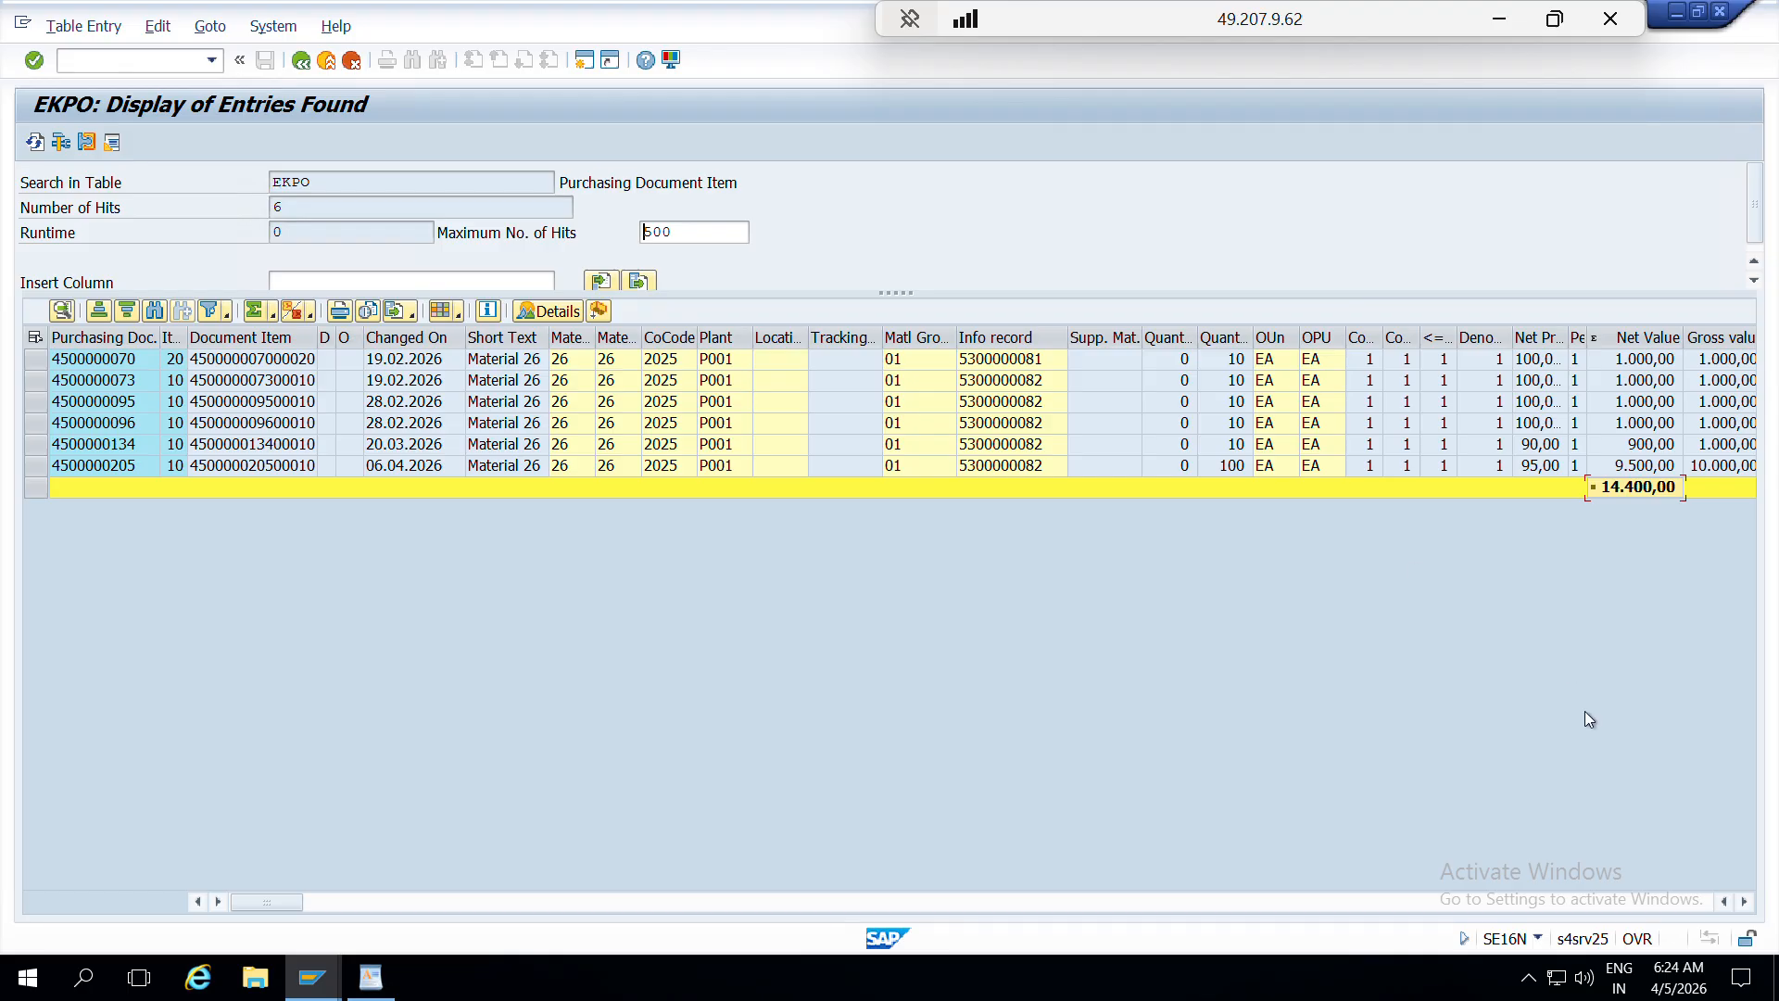
pyautogui.click(1745, 900)
pyautogui.click(1745, 901)
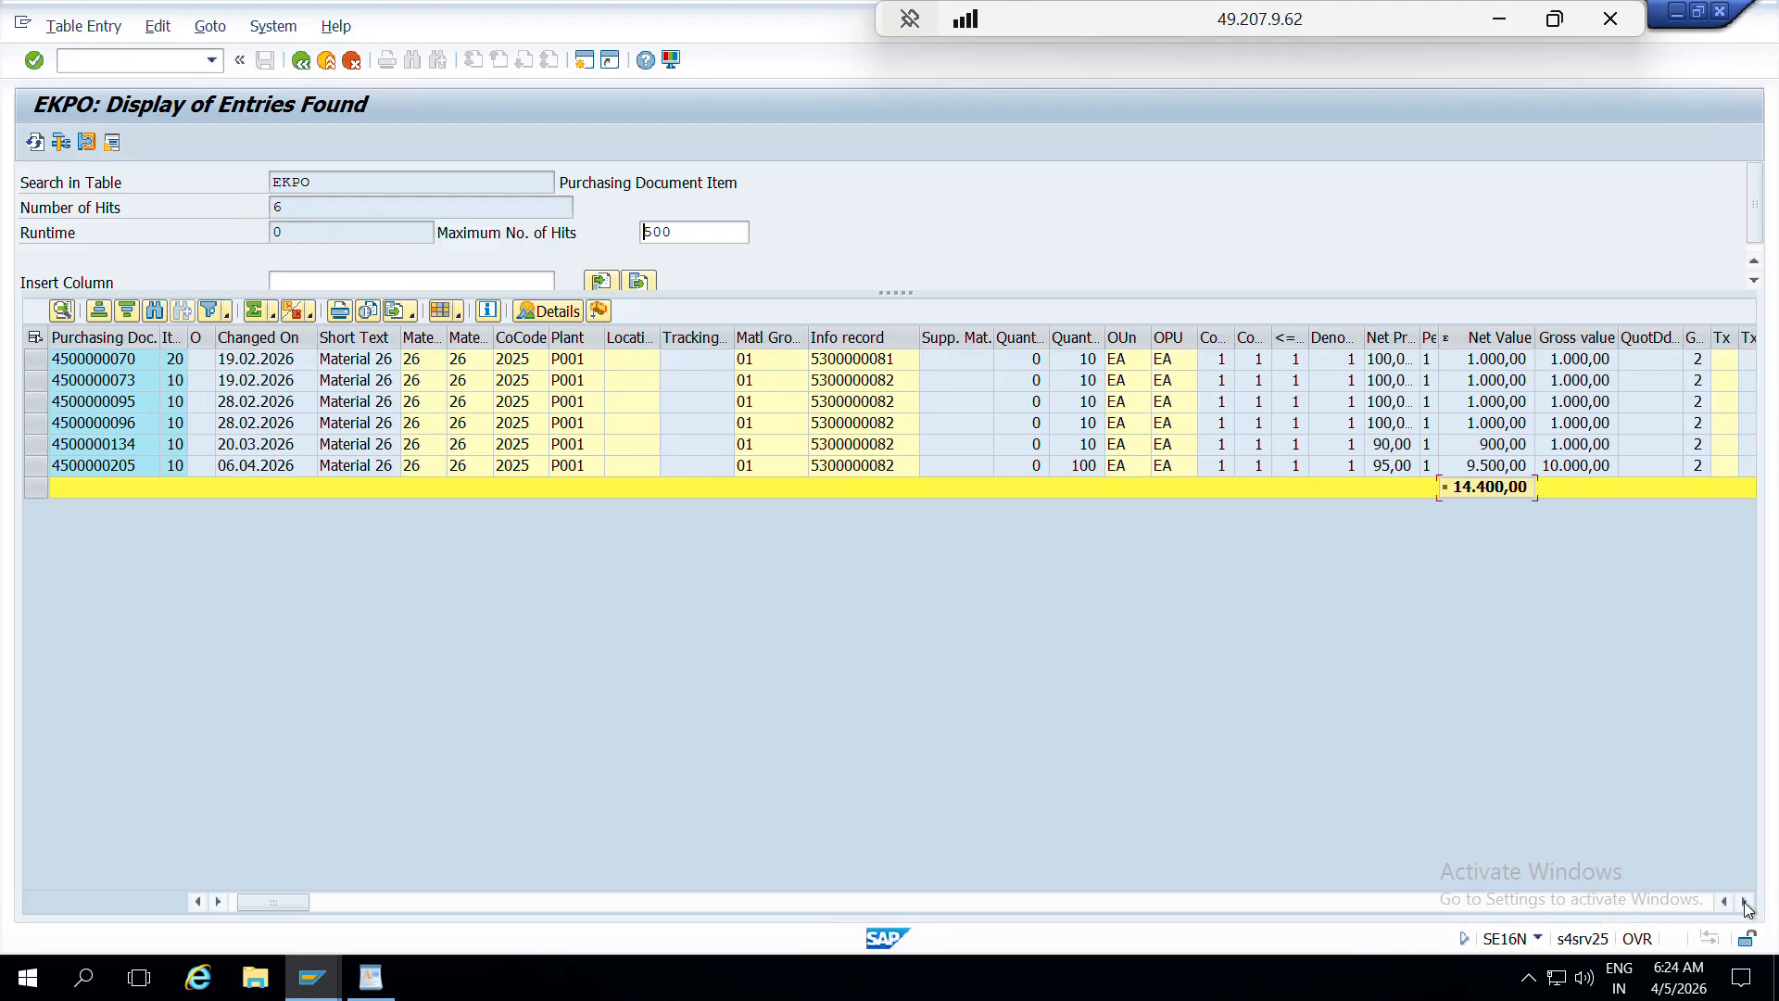
pyautogui.click(1594, 338)
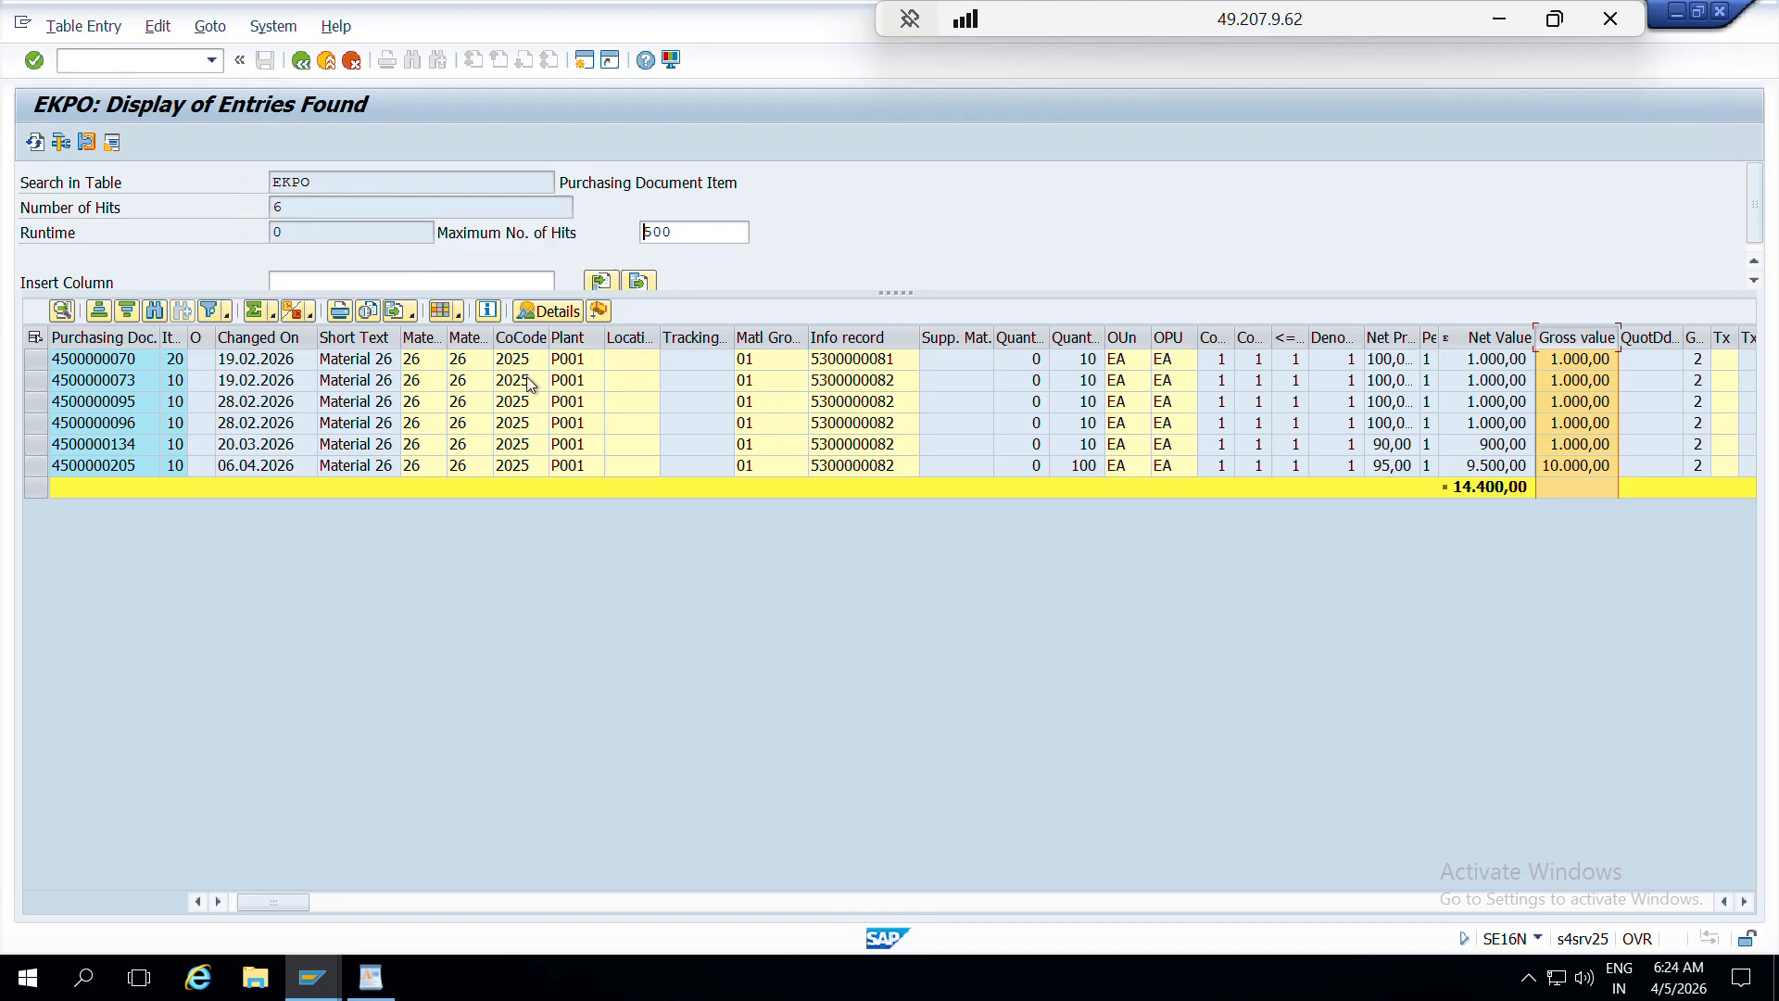
pyautogui.click(254, 310)
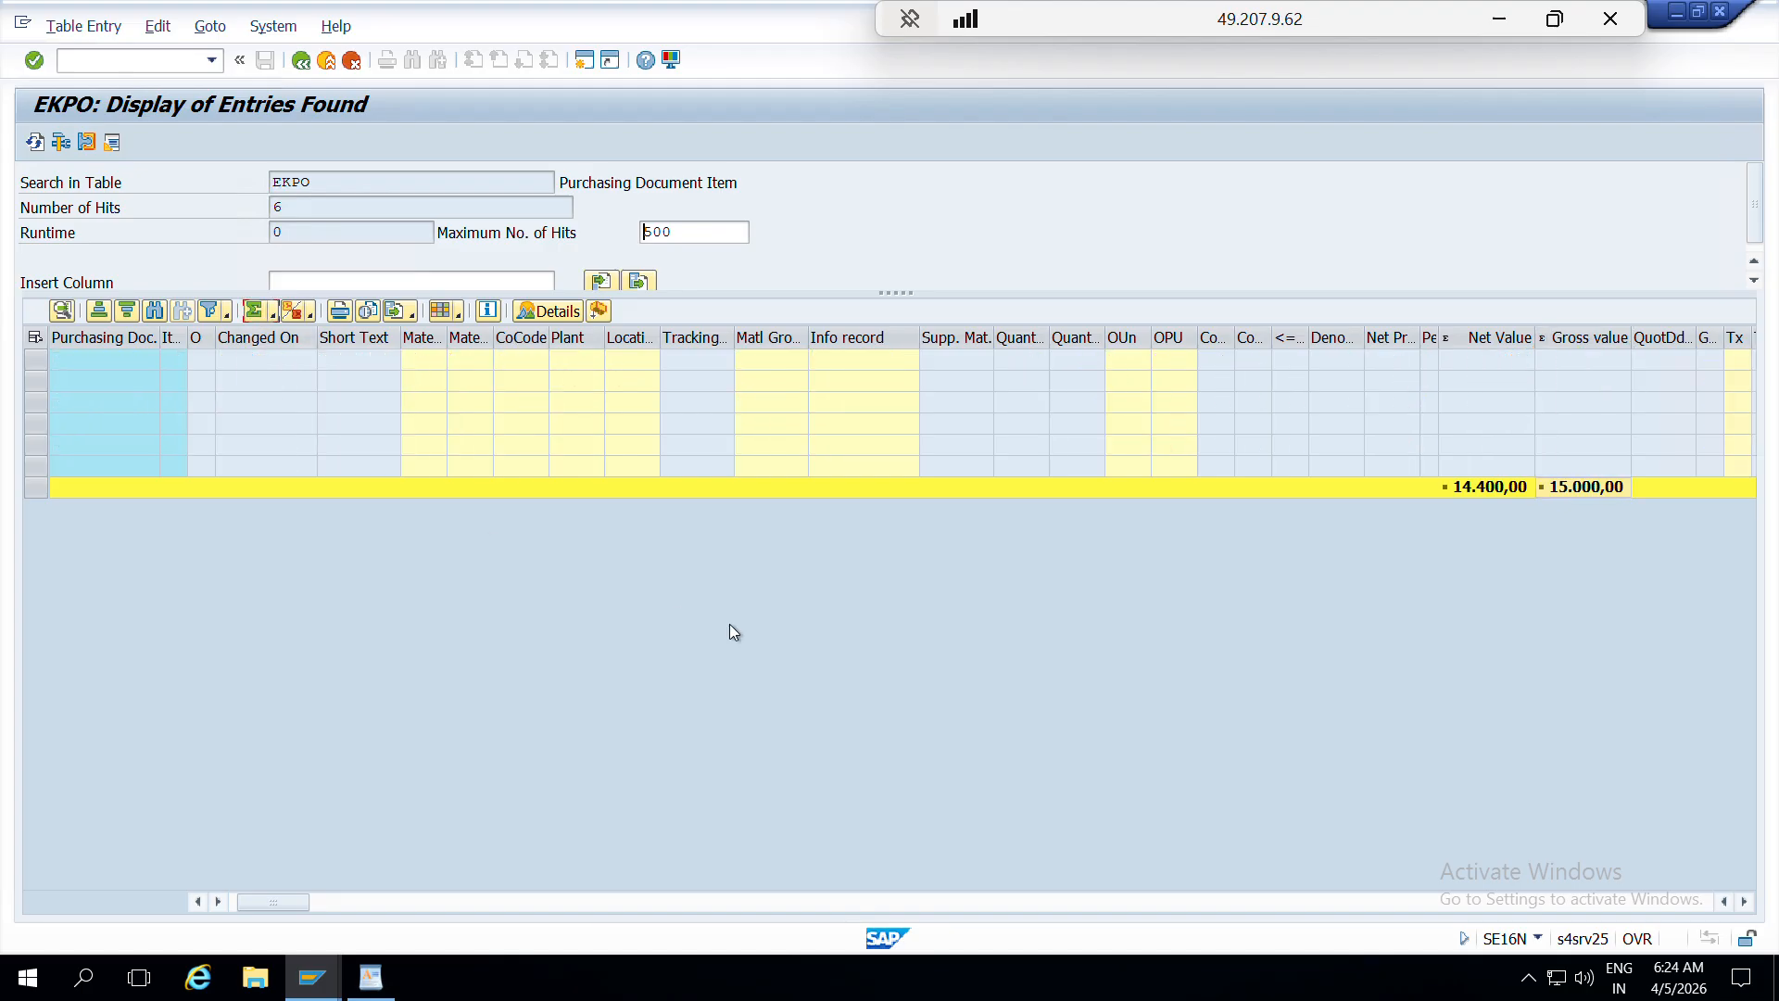
pyautogui.click(1744, 903)
pyautogui.click(1744, 903)
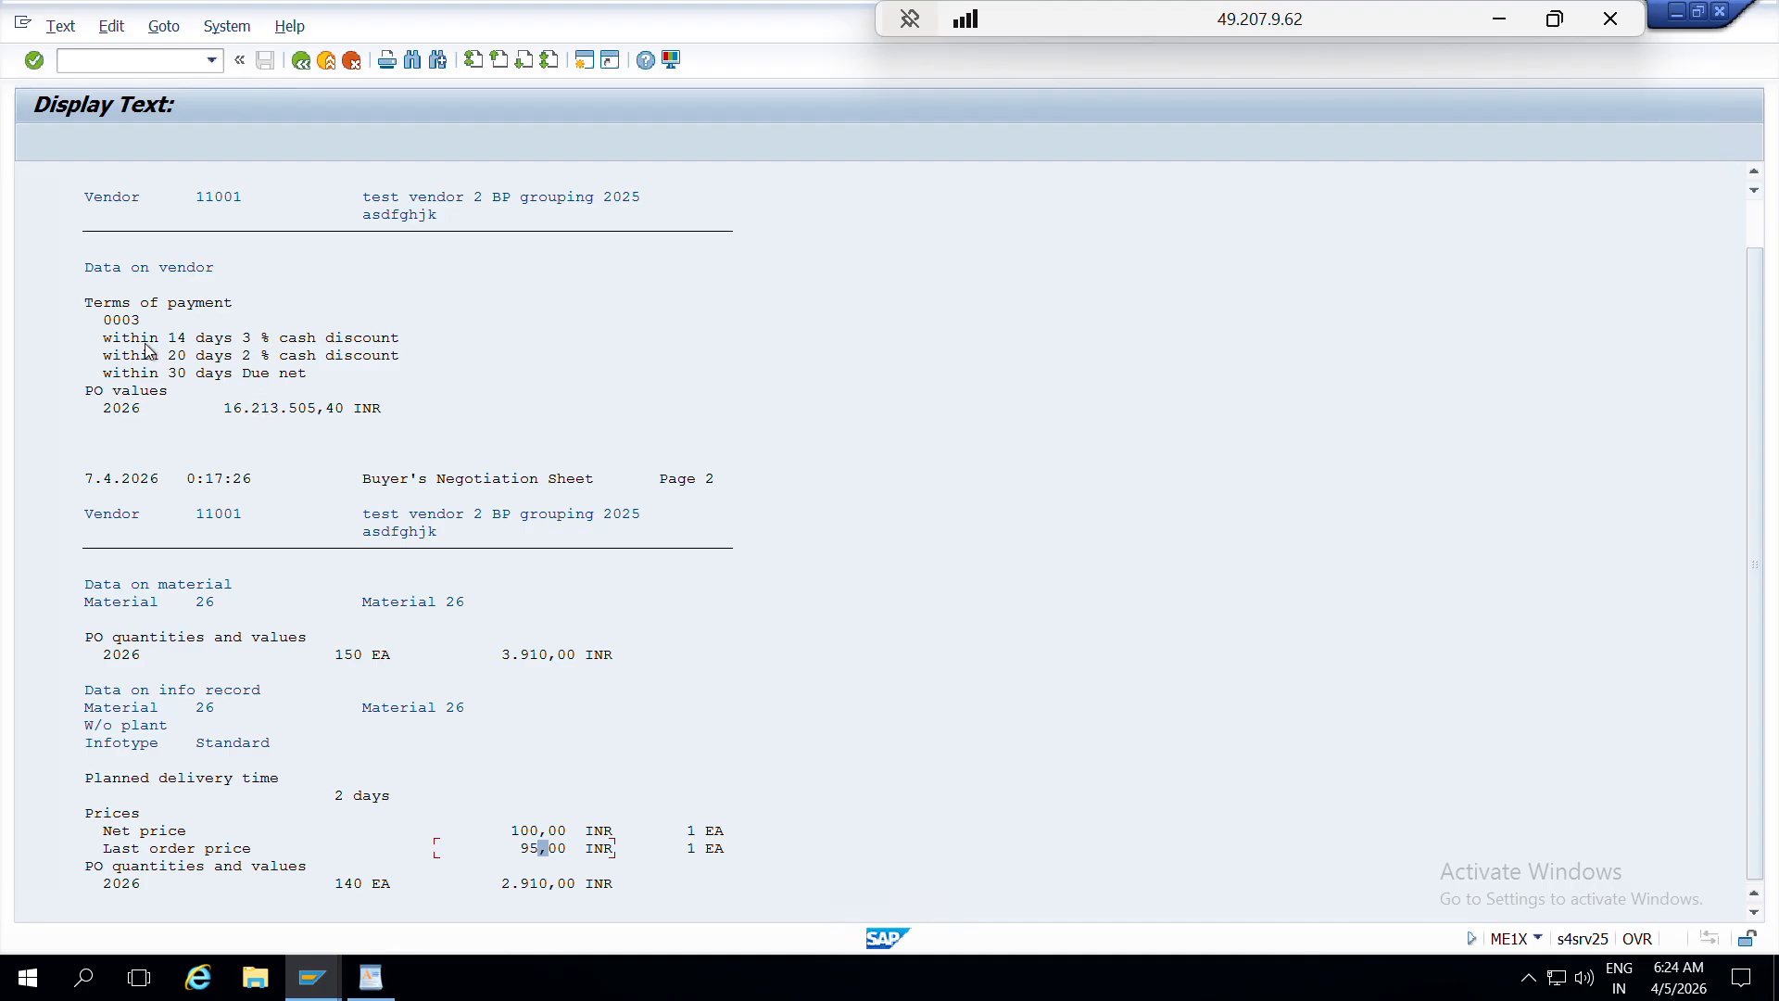
# - Check the vendor's PO value, the net and last order prices, and the info record's PO quantity on the negotiation sheet
pyautogui.click(235, 407)
pyautogui.click(542, 827)
pyautogui.click(546, 851)
pyautogui.click(356, 885)
pyautogui.hotkey('alt', 'Tab')
pyautogui.hotkey('alt', 'Tab')
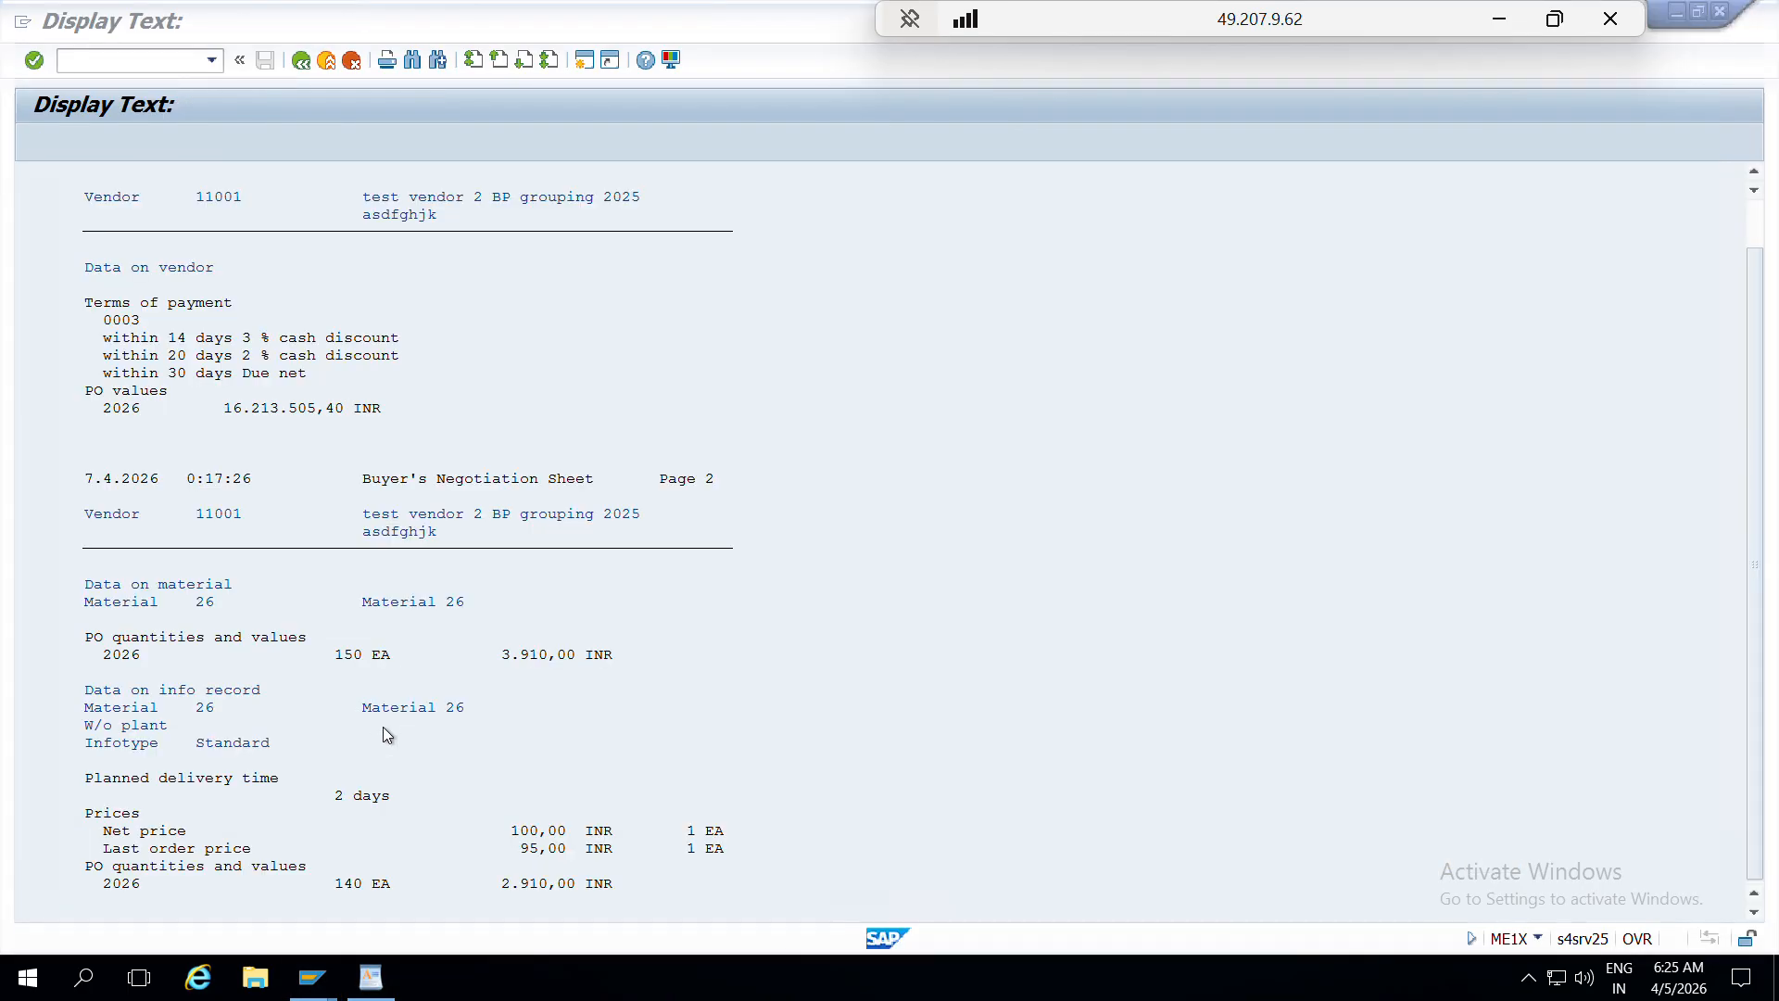
# - Total the EKPO order quantity column and compare it with the material's PO quantity on the negotiation sheet
pyautogui.hotkey('alt', 'Tab')
pyautogui.hotkey('alt', 'Tab')
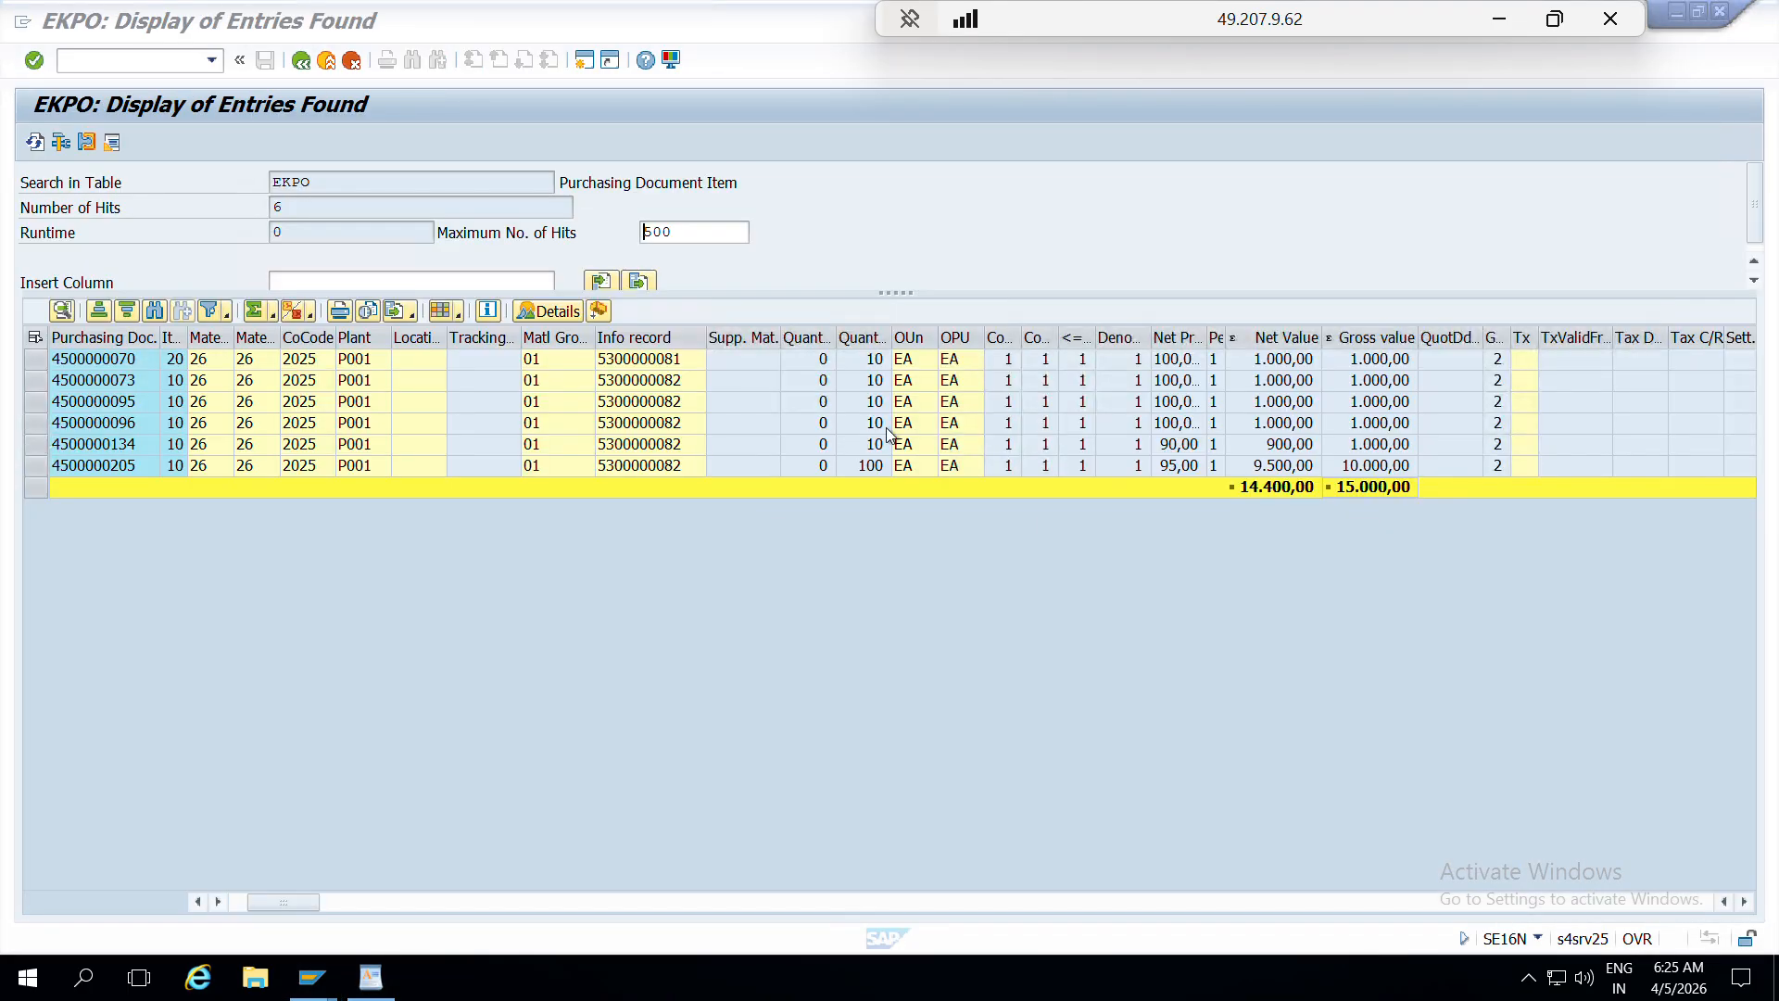
pyautogui.click(864, 337)
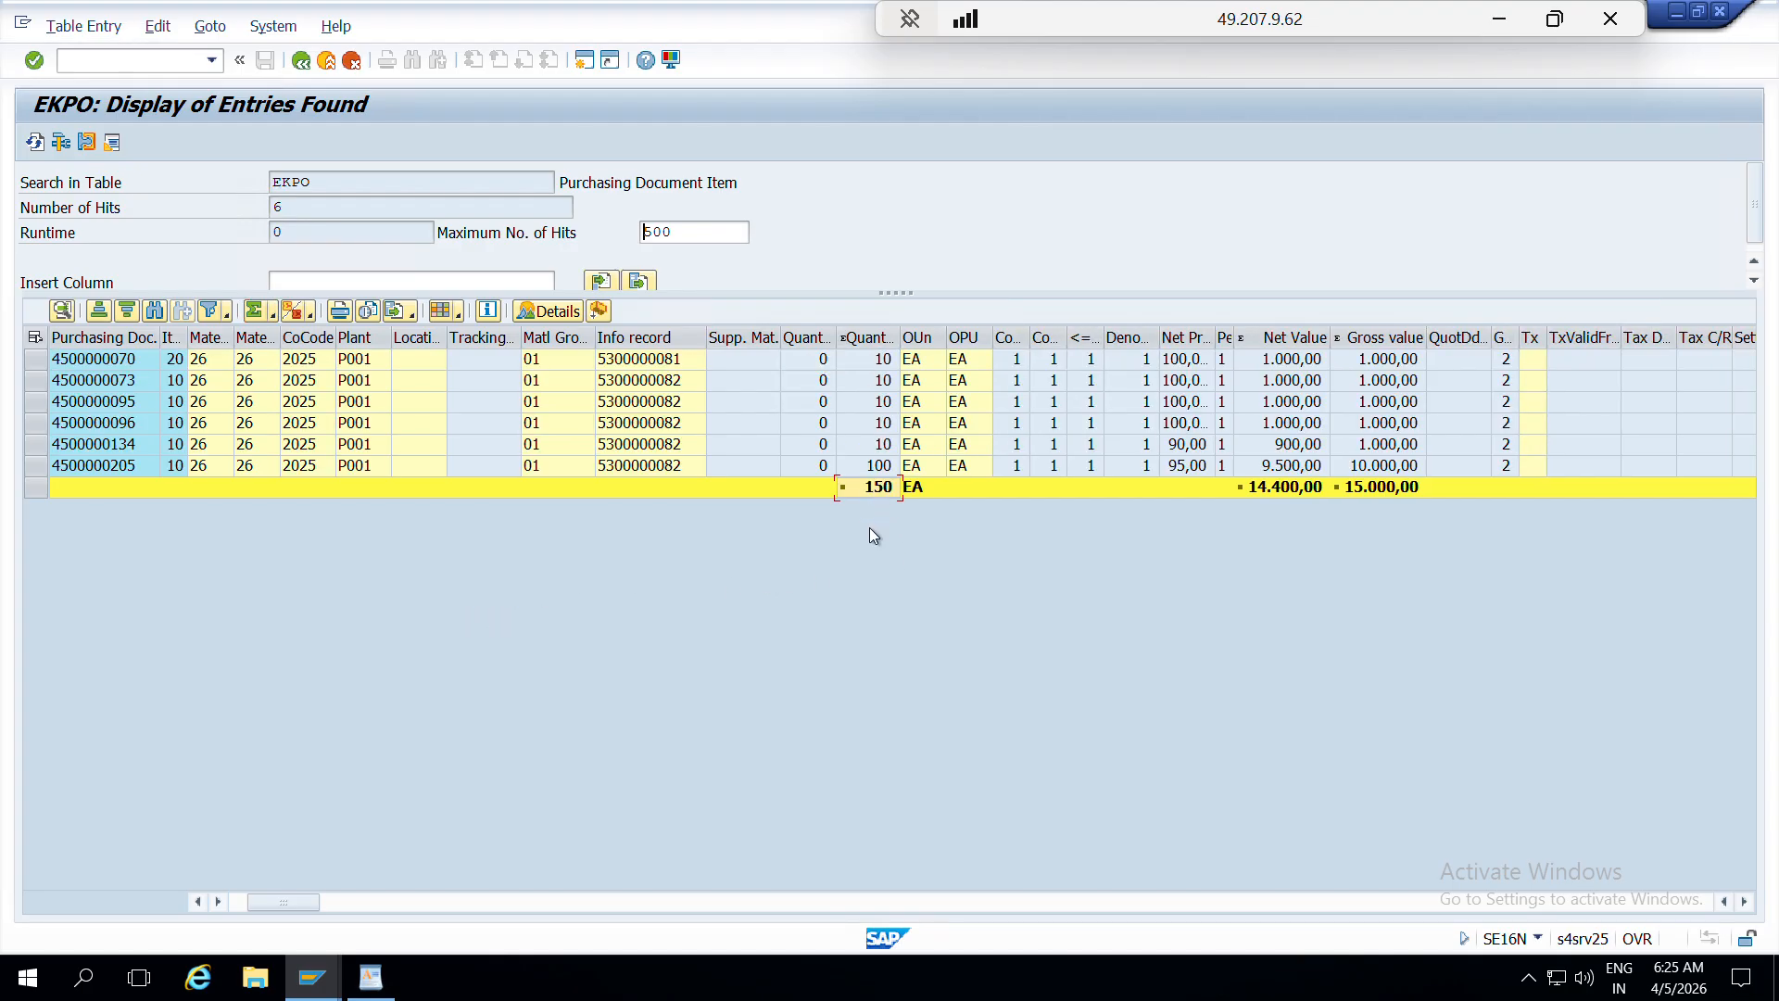
pyautogui.hotkey('alt', 'Tab')
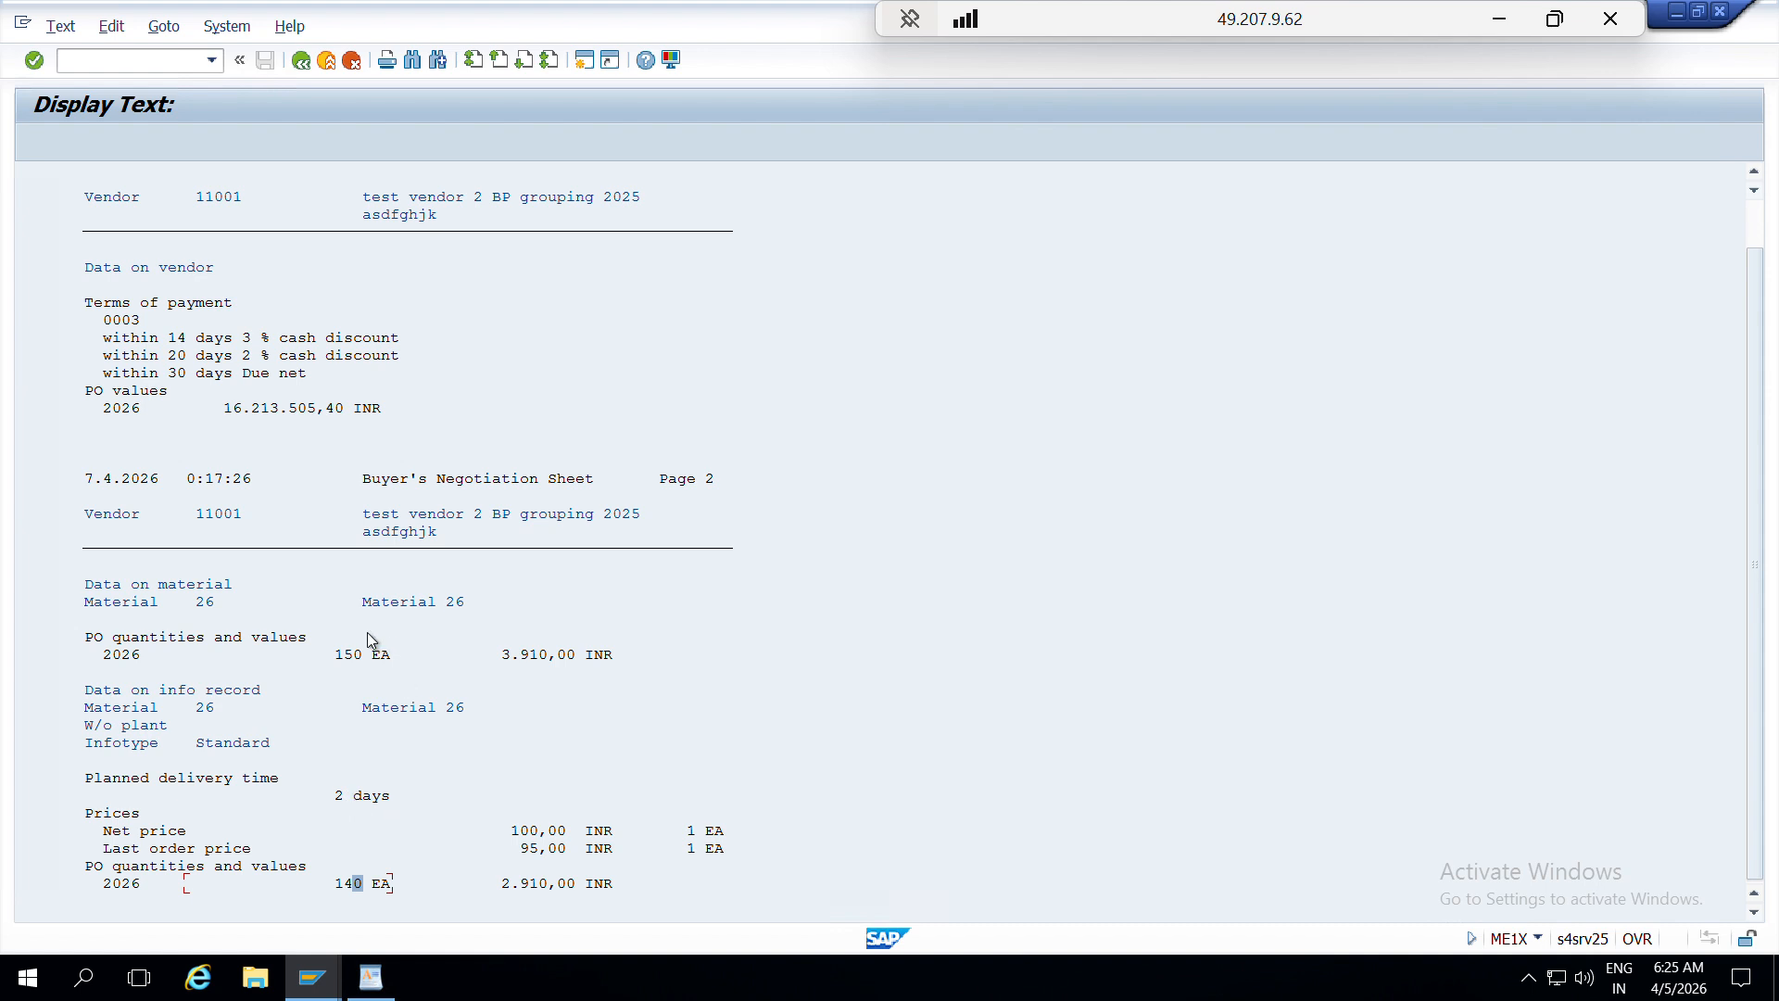
pyautogui.click(352, 654)
pyautogui.click(301, 61)
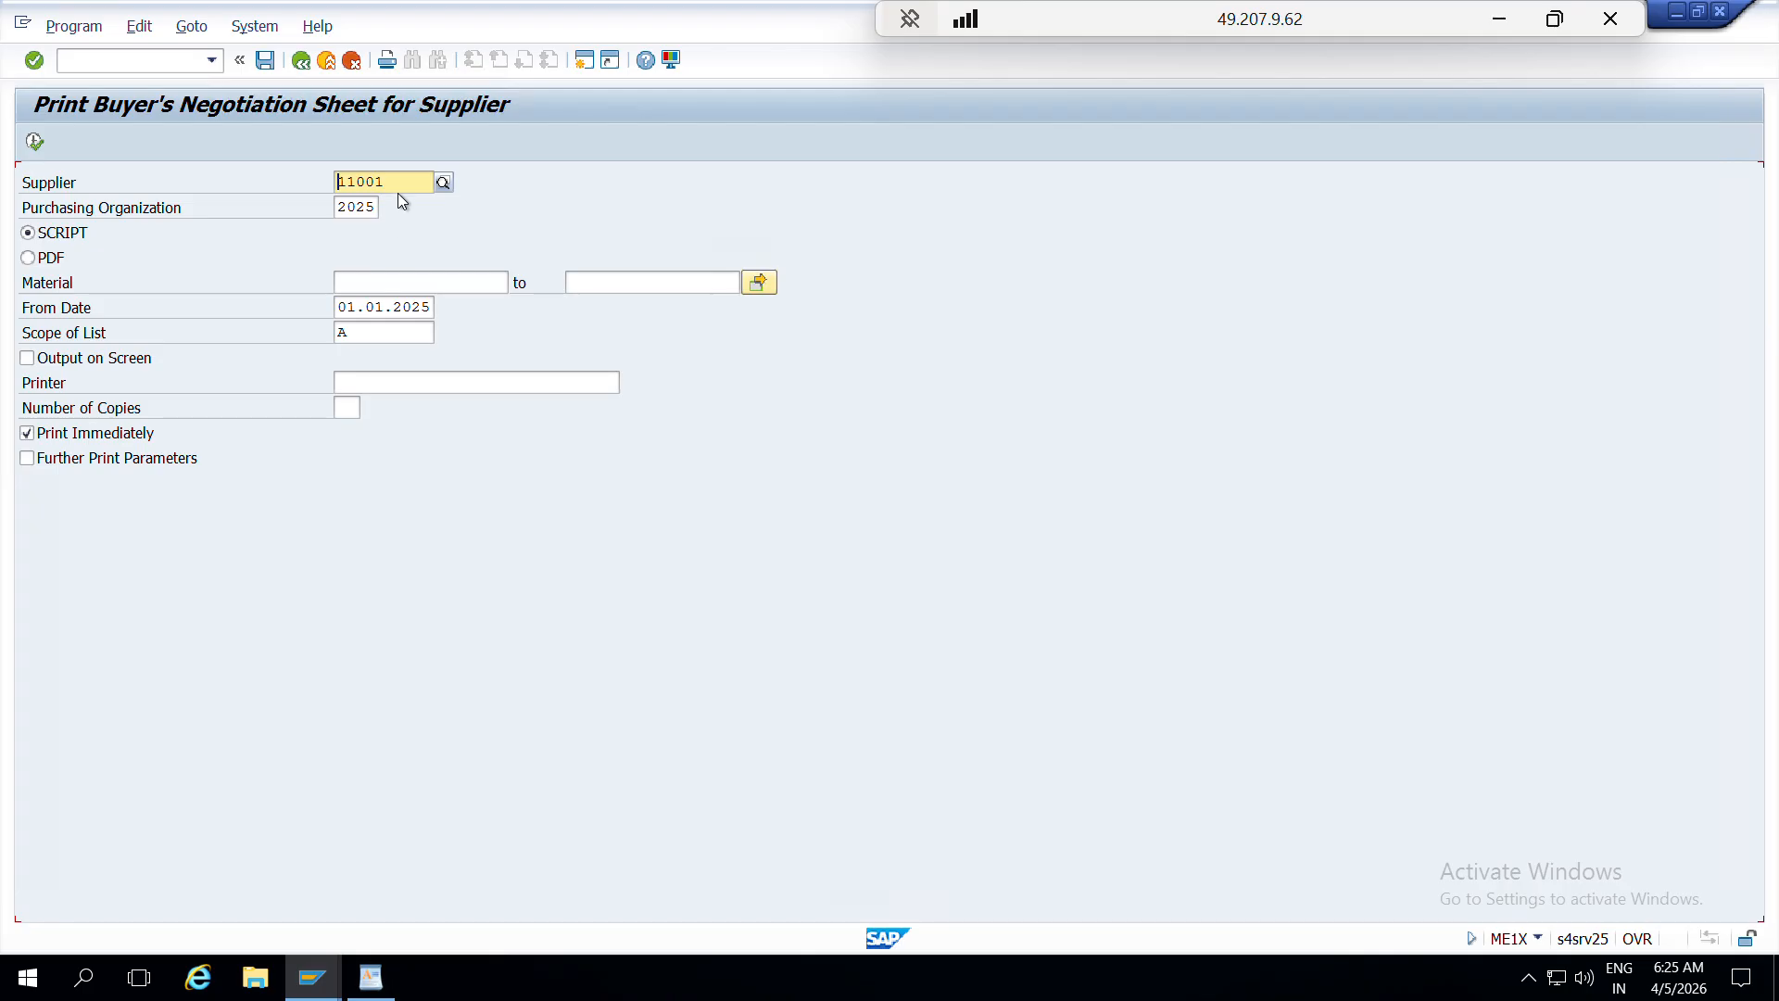
# - Output the same supplier's negotiation sheet on screen, restricted to material 2041
pyautogui.click(396, 181)
pyautogui.click(339, 282)
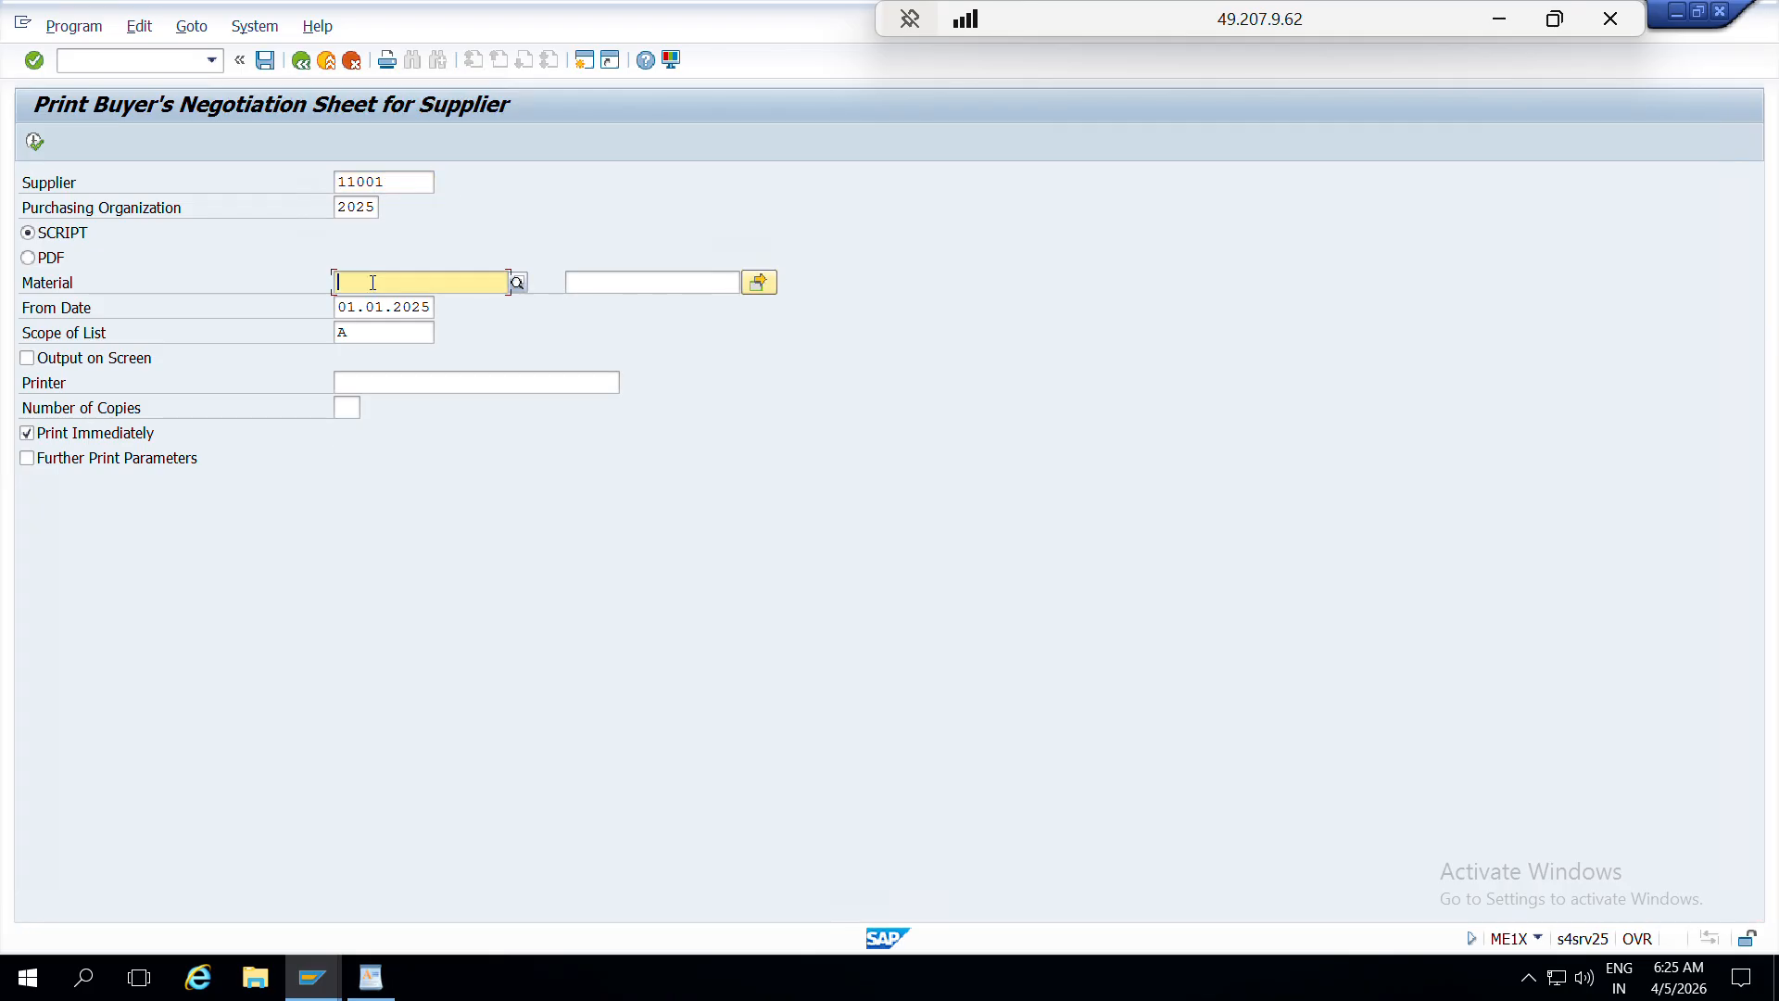
pyautogui.write('2041')
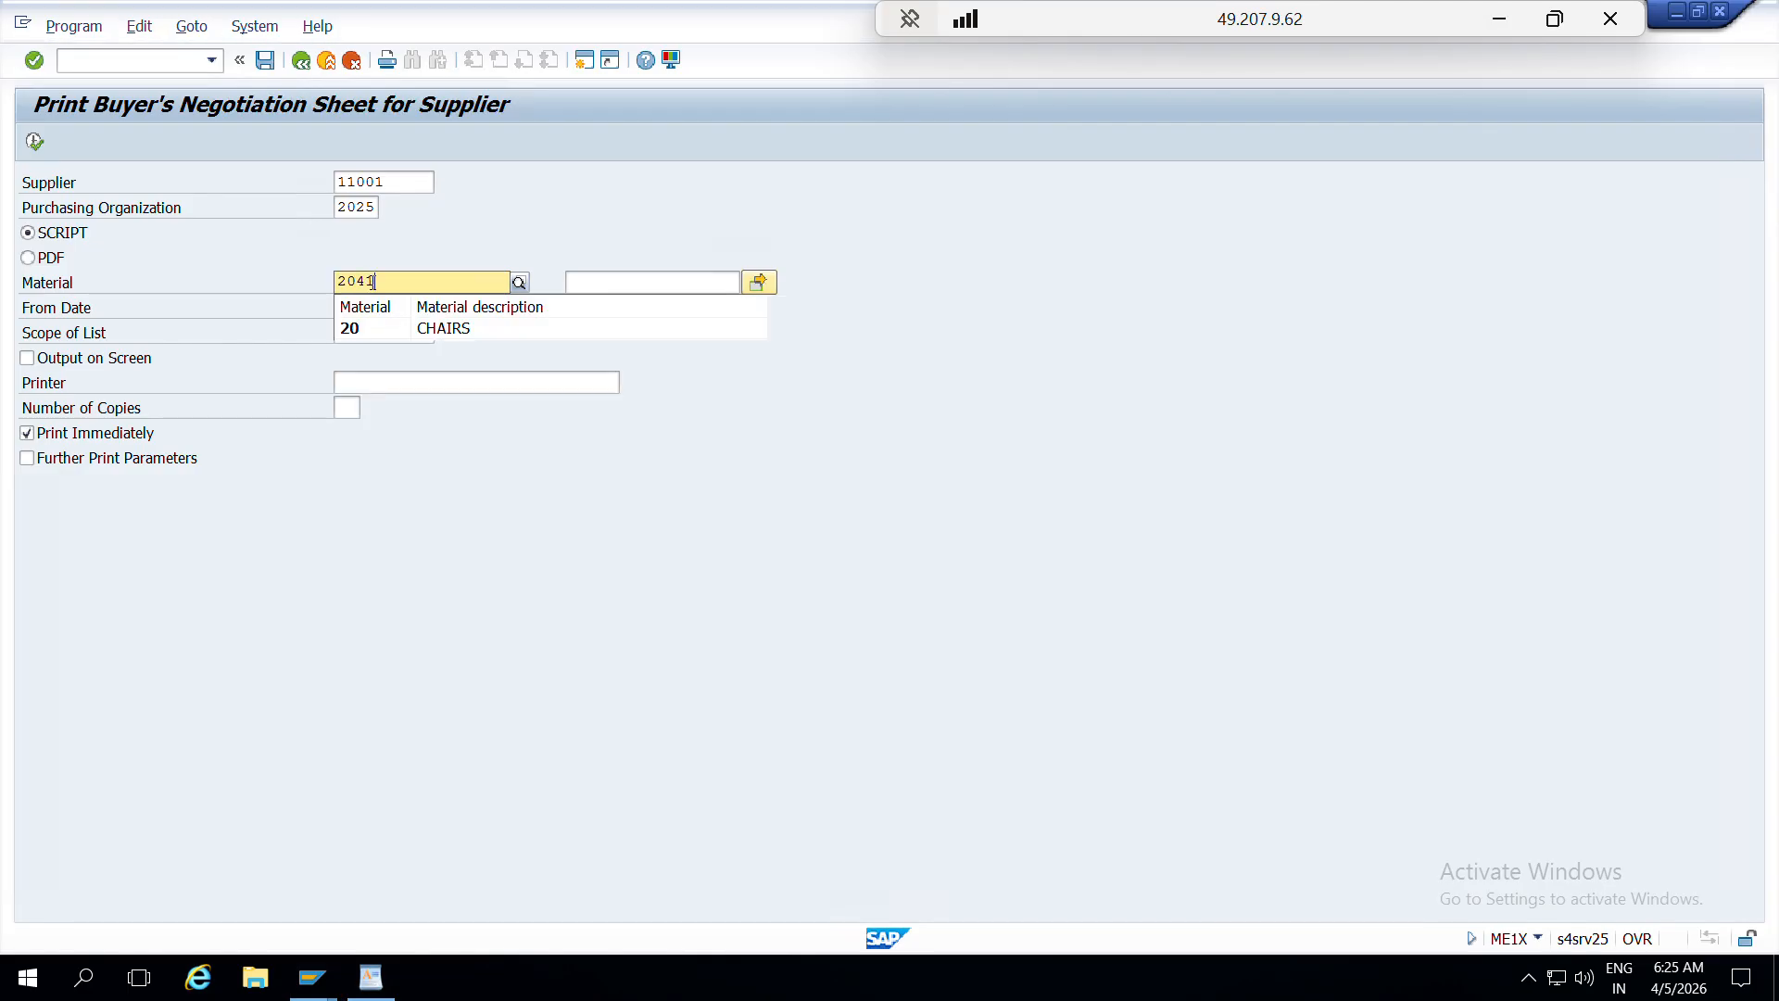
pyautogui.click(65, 357)
pyautogui.click(35, 138)
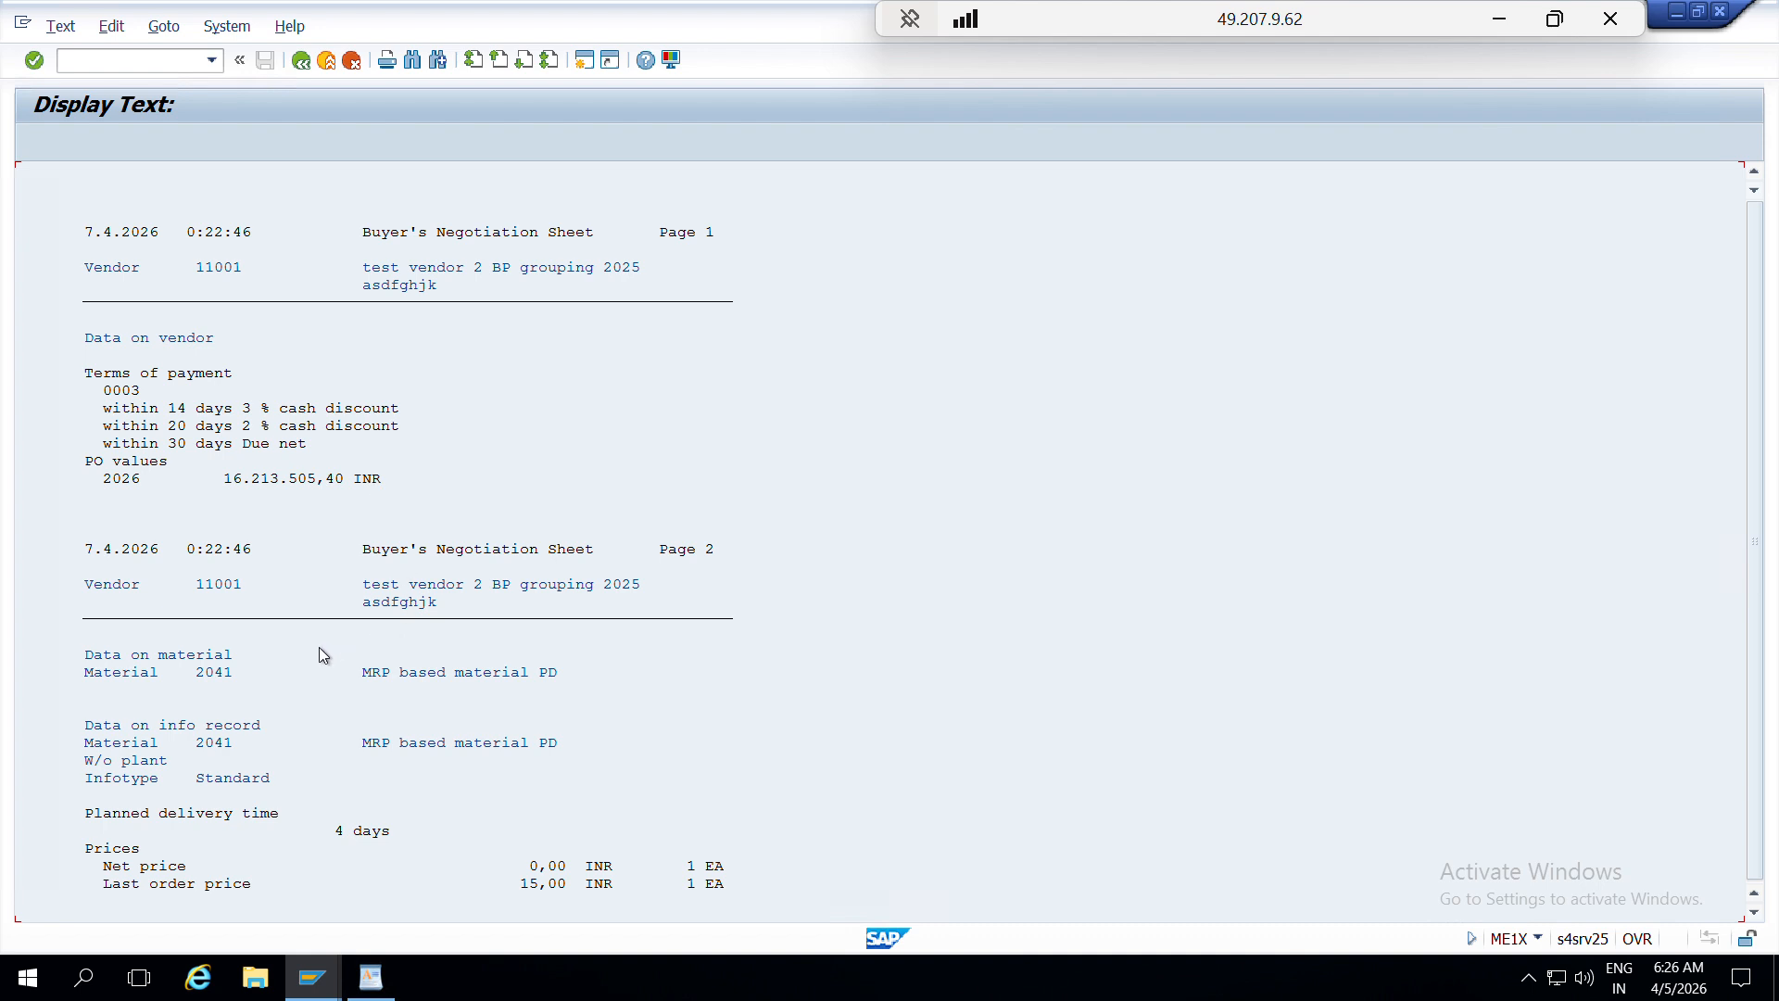
# - Check the material, vendor PO value and net price on the negotiation sheet for material 2041, and leave the sheet
pyautogui.click(222, 674)
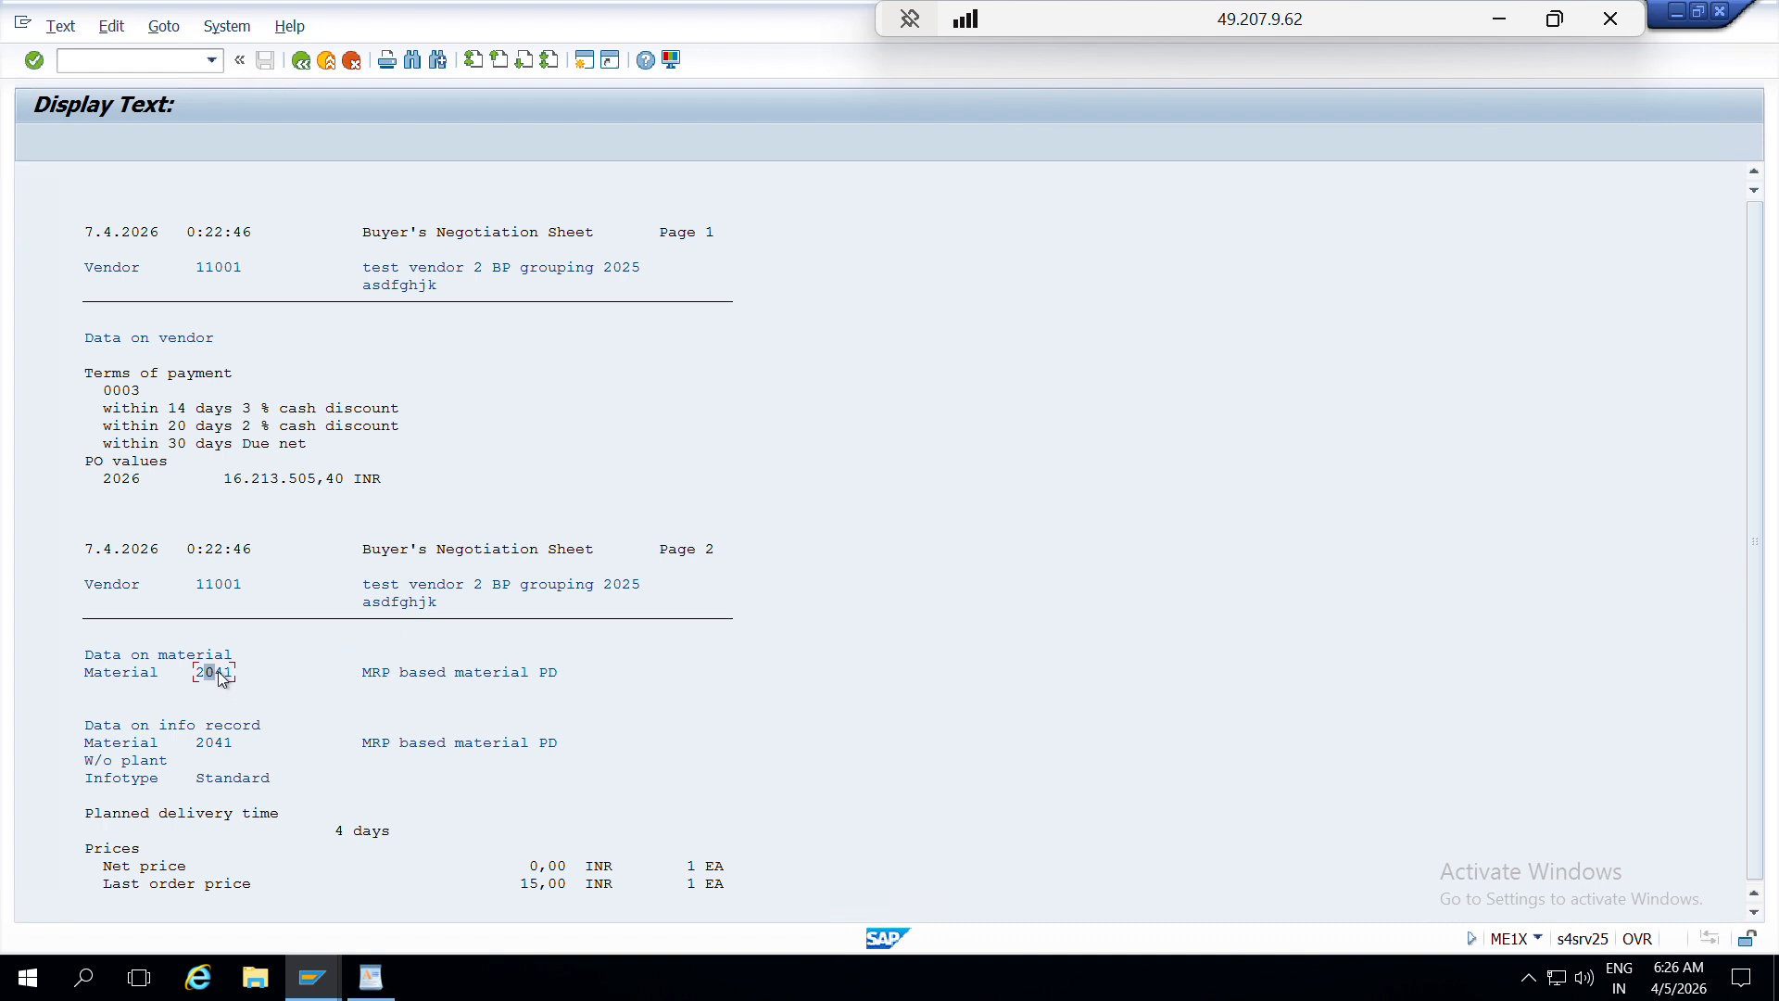
pyautogui.click(284, 480)
pyautogui.click(403, 674)
pyautogui.click(555, 867)
pyautogui.click(302, 61)
# - Open transaction ME1Y to print the buyer's negotiation sheet for a material
pyautogui.click(99, 63)
pyautogui.write('/nm')
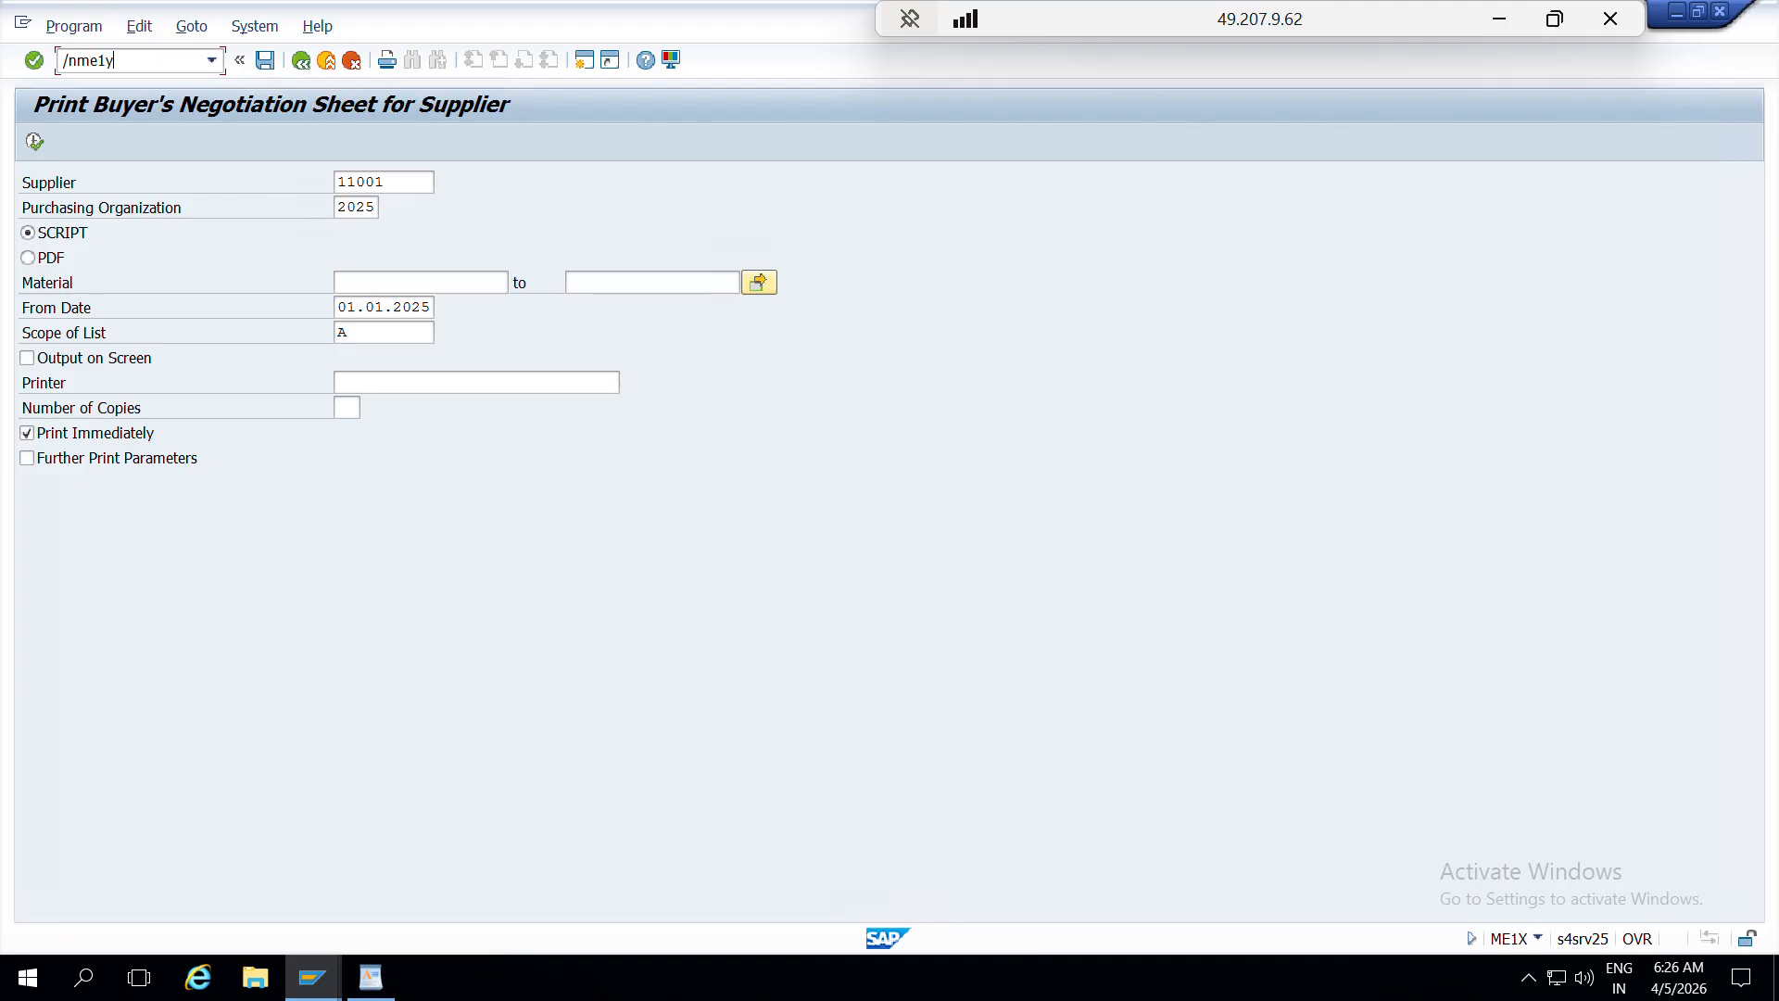
pyautogui.write('e1y')
pyautogui.press('Return')
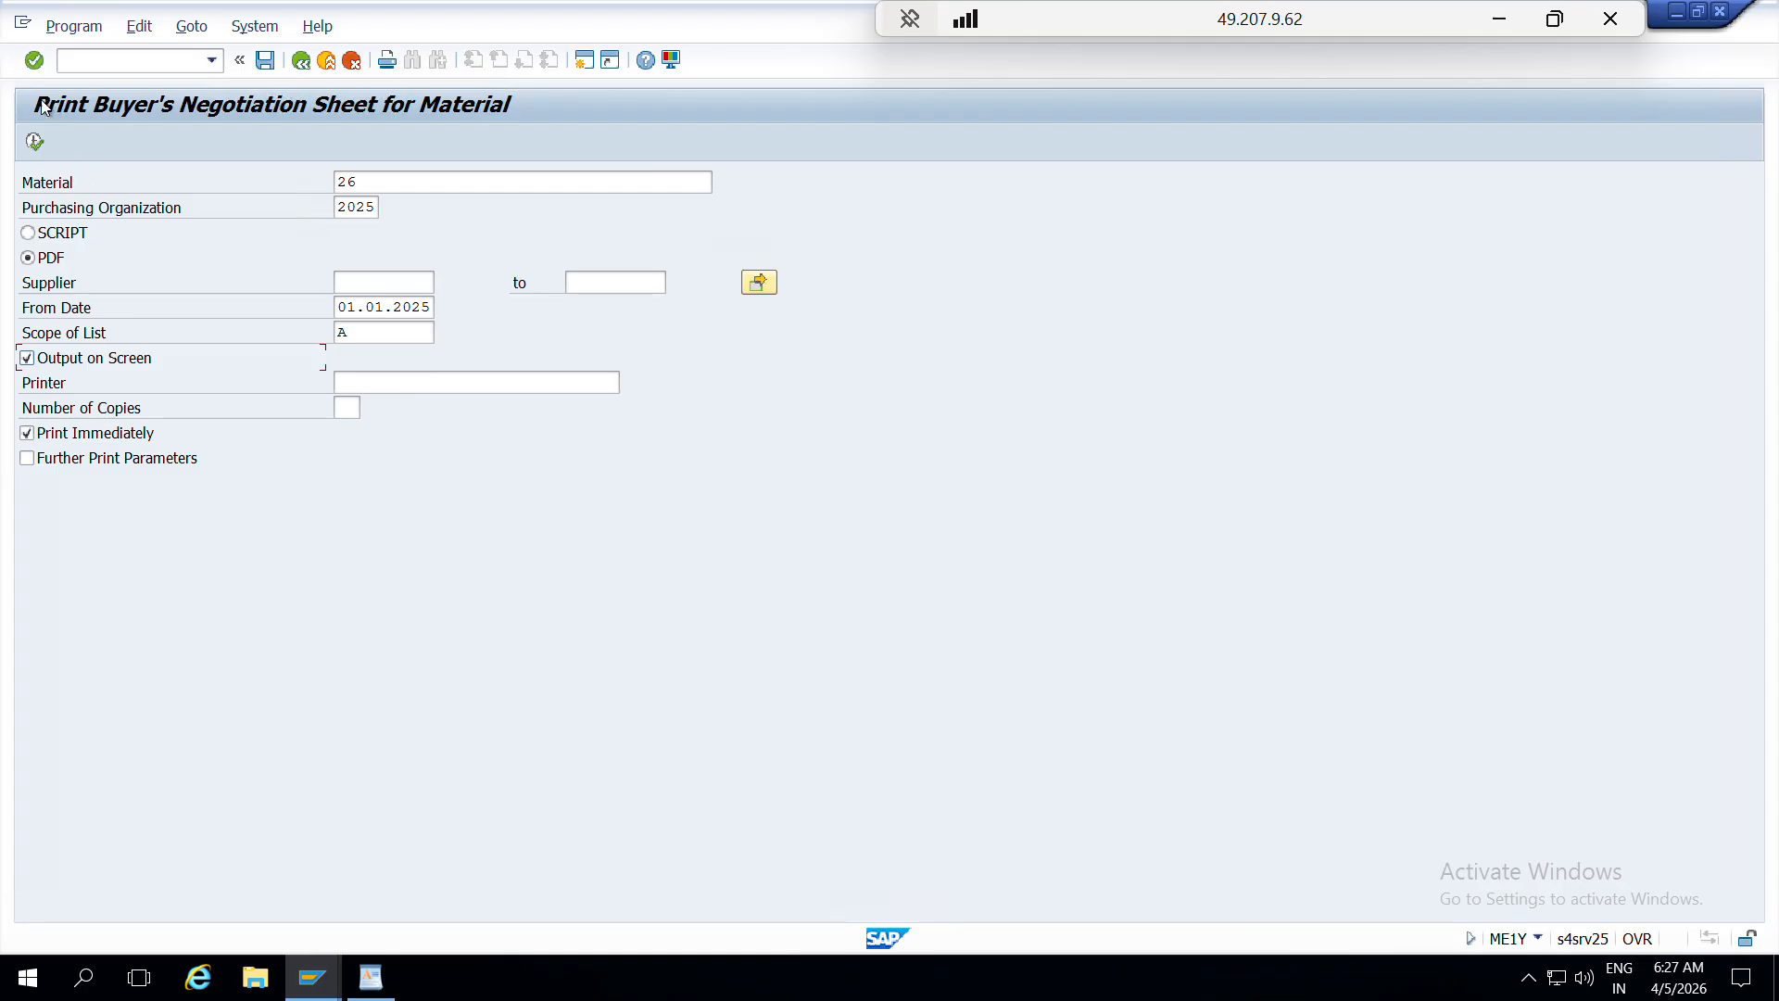
pyautogui.click(34, 144)
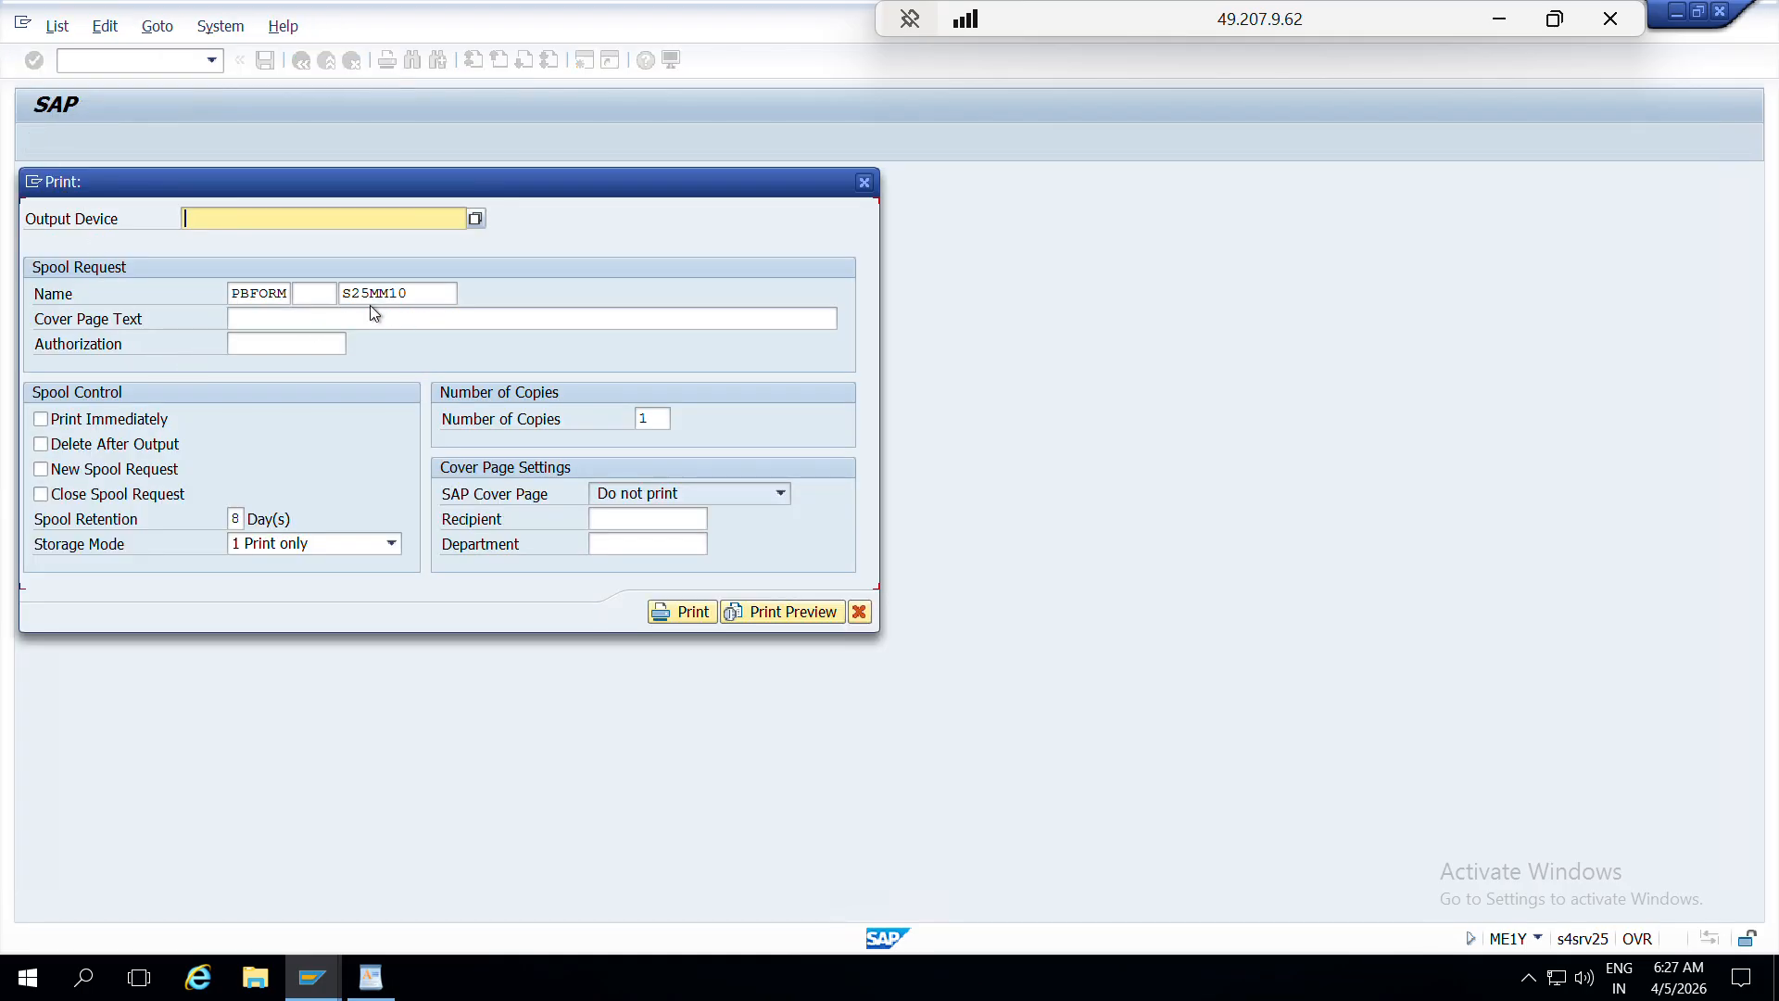
pyautogui.write('LP01')
pyautogui.press('Return')
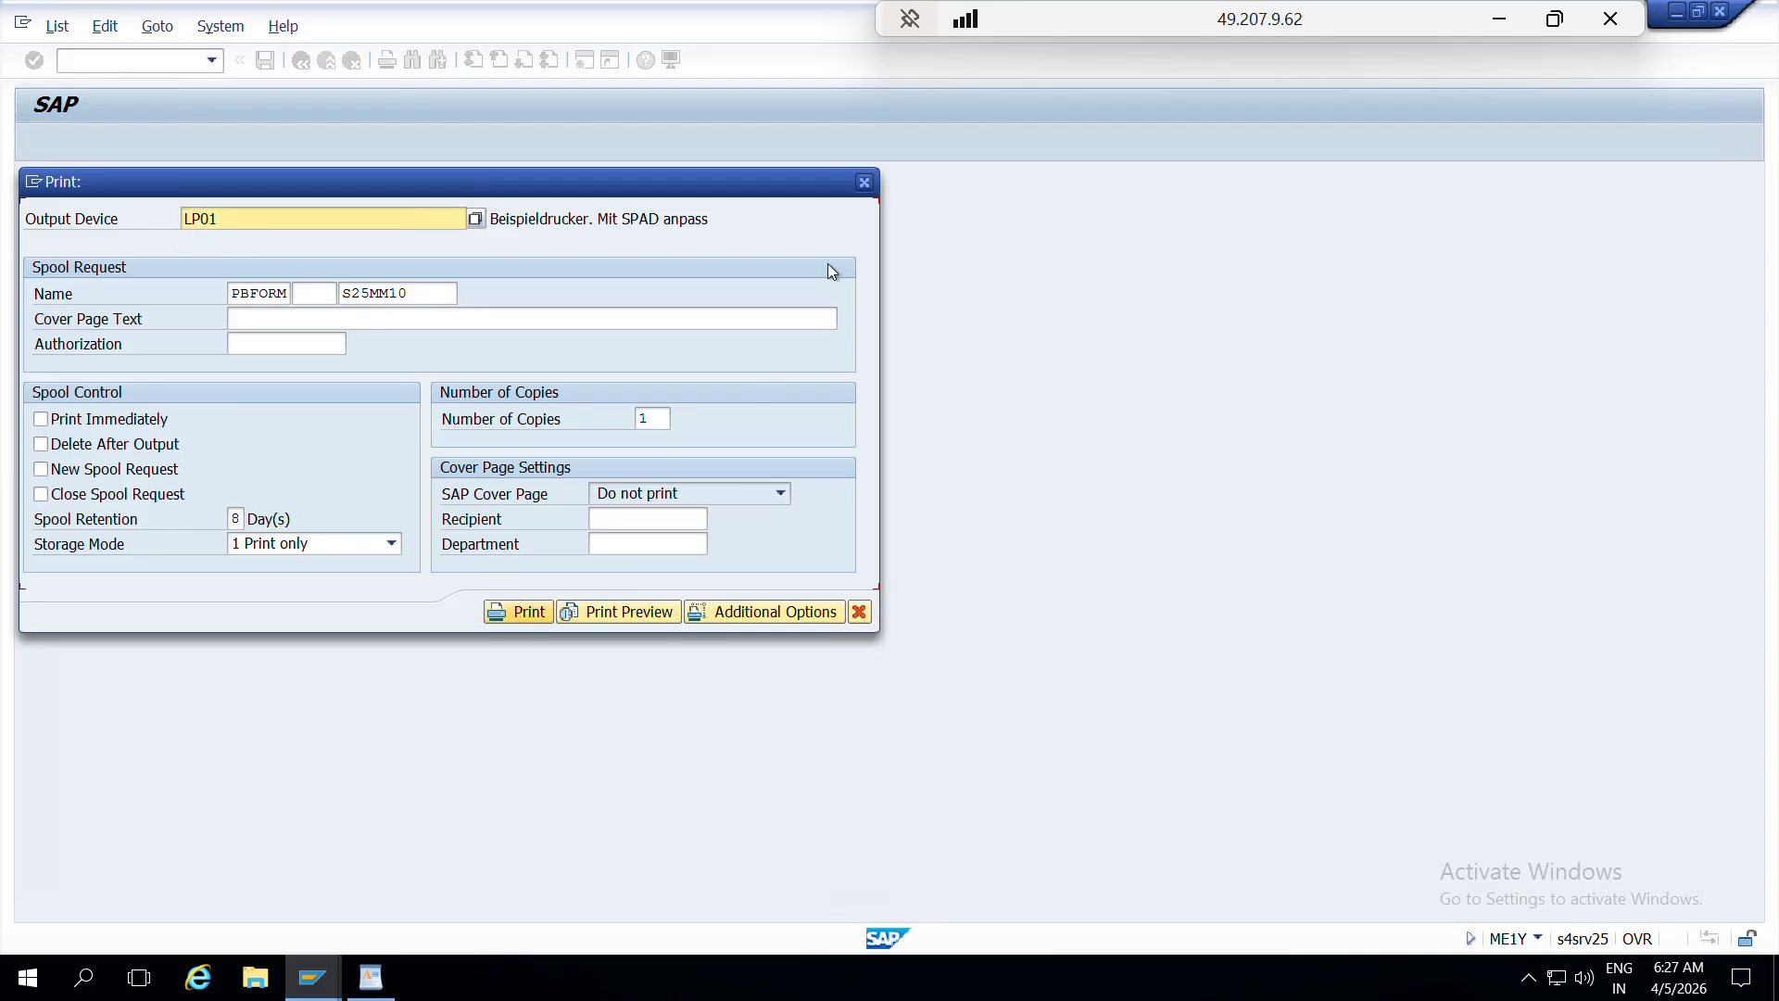
pyautogui.click(863, 182)
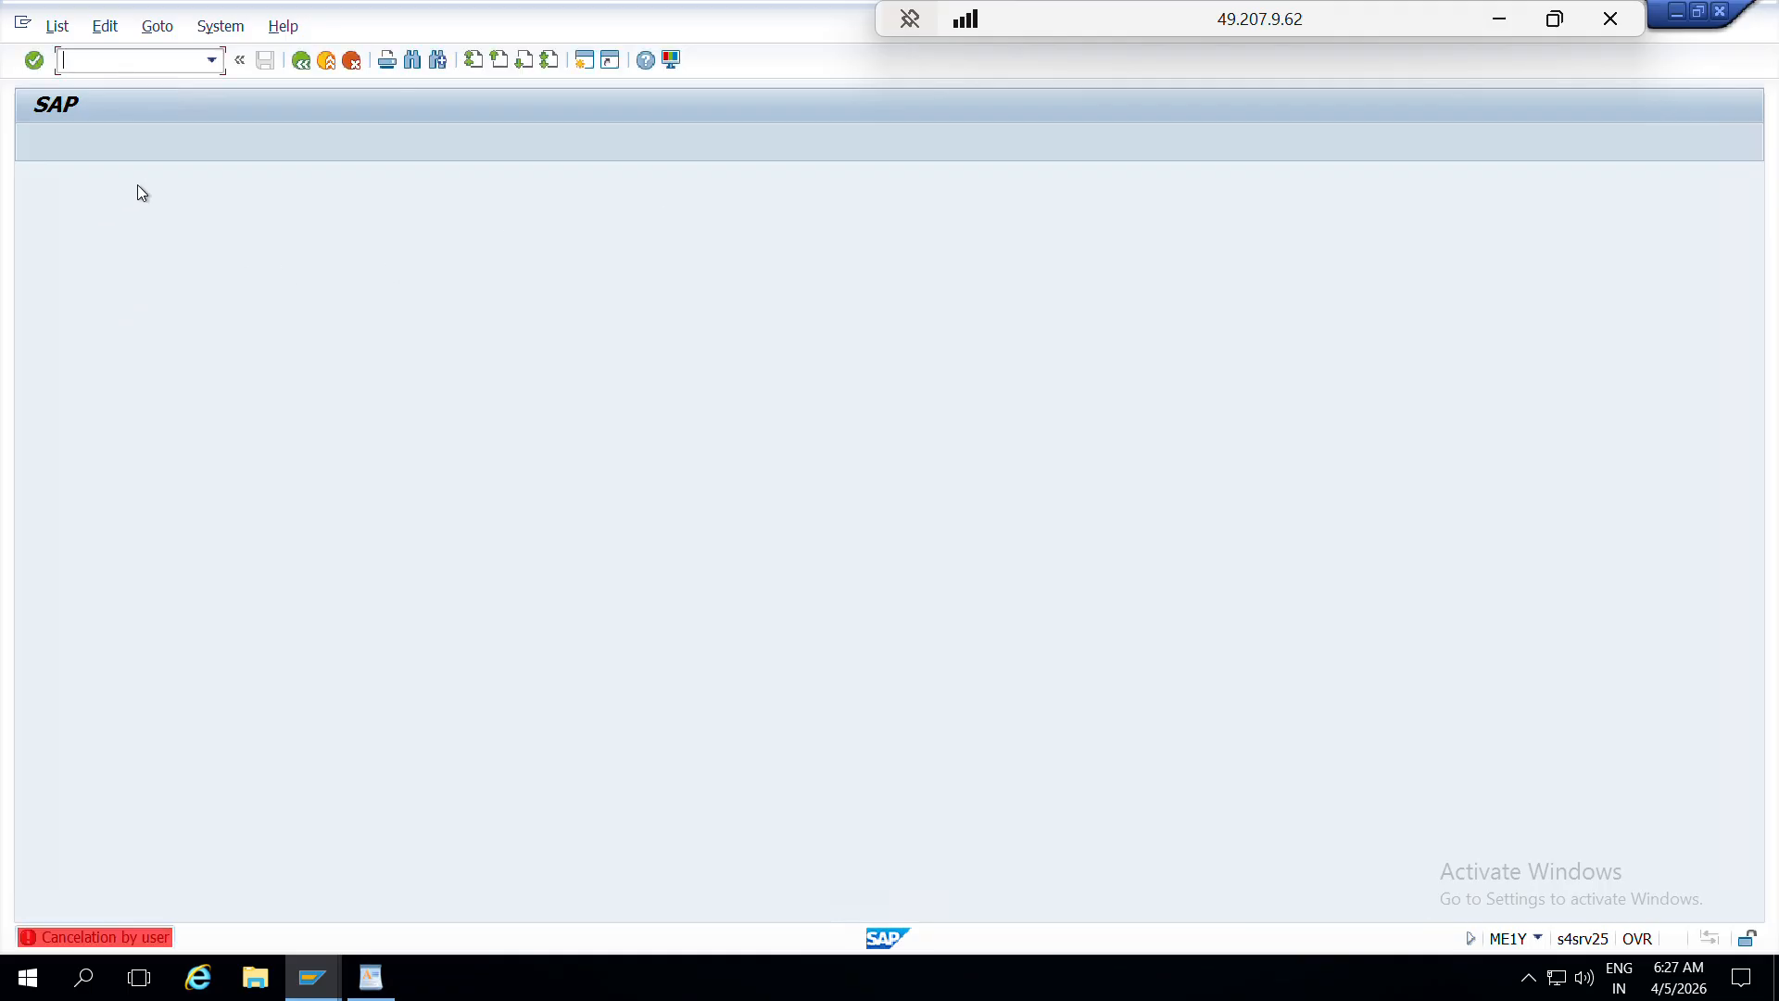
# - Restart ME1Y and output the SCRIPT negotiation sheet for material 26 on screen, leaving the supplier blank
pyautogui.write('me')
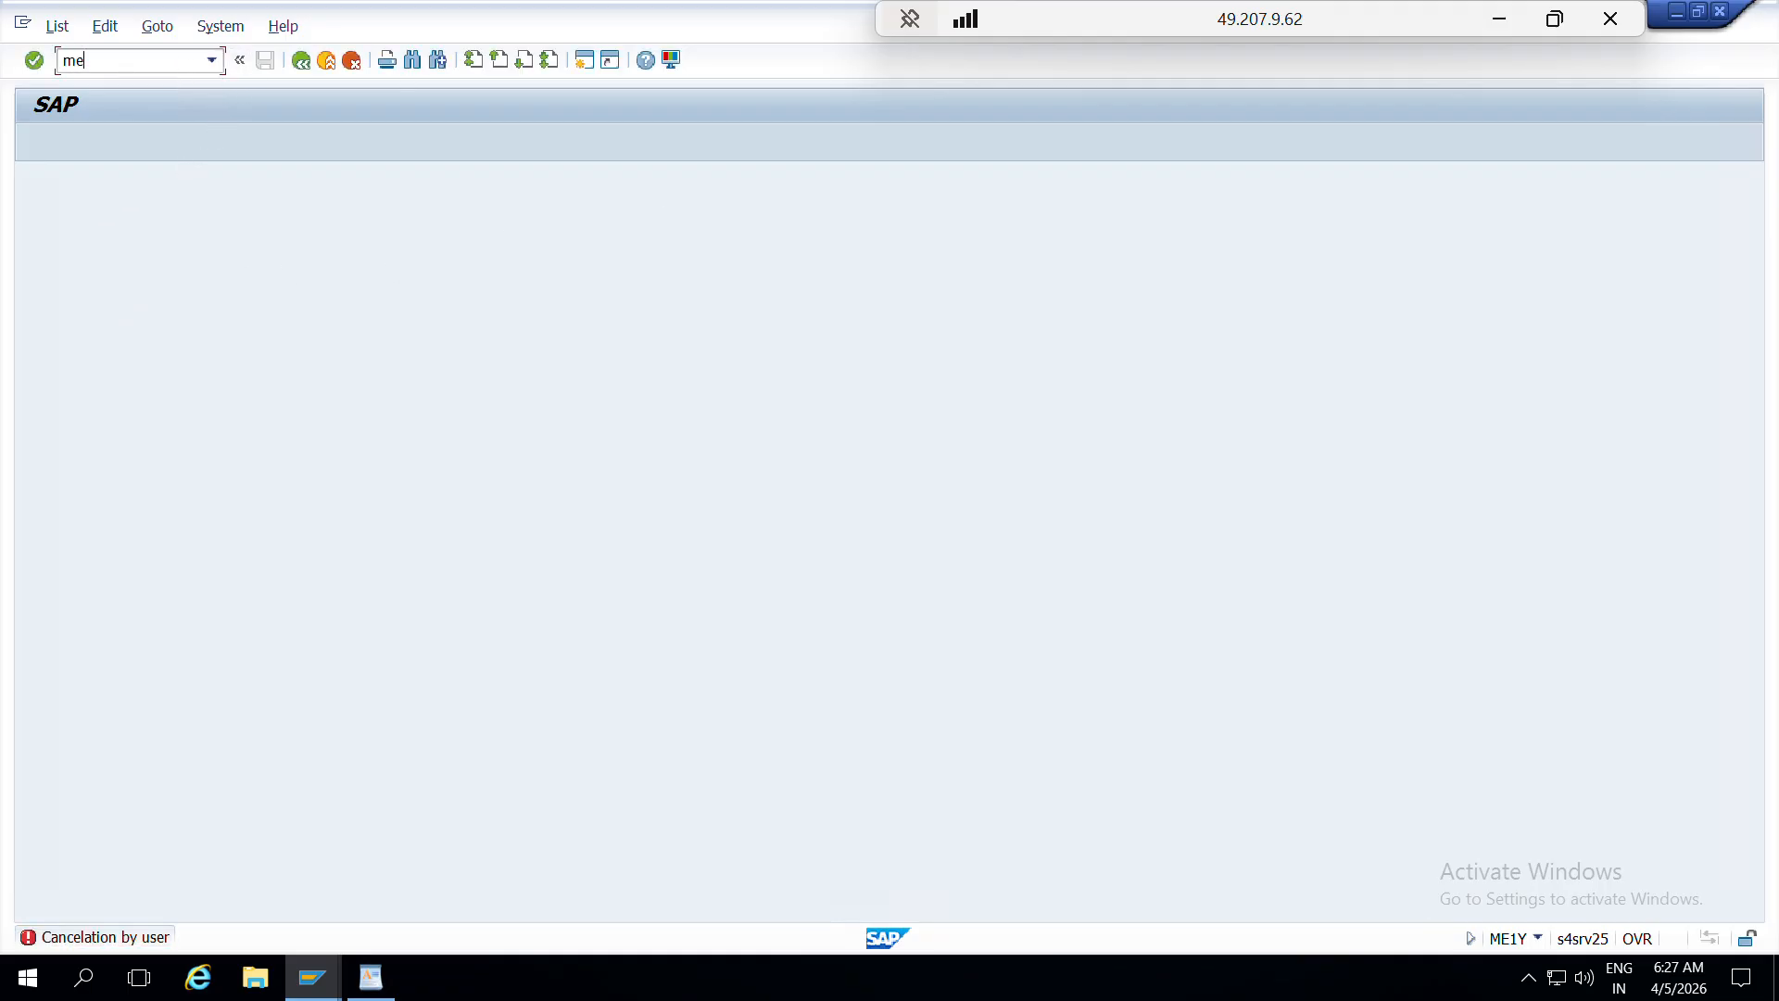
pyautogui.write('1y')
pyautogui.press('Return')
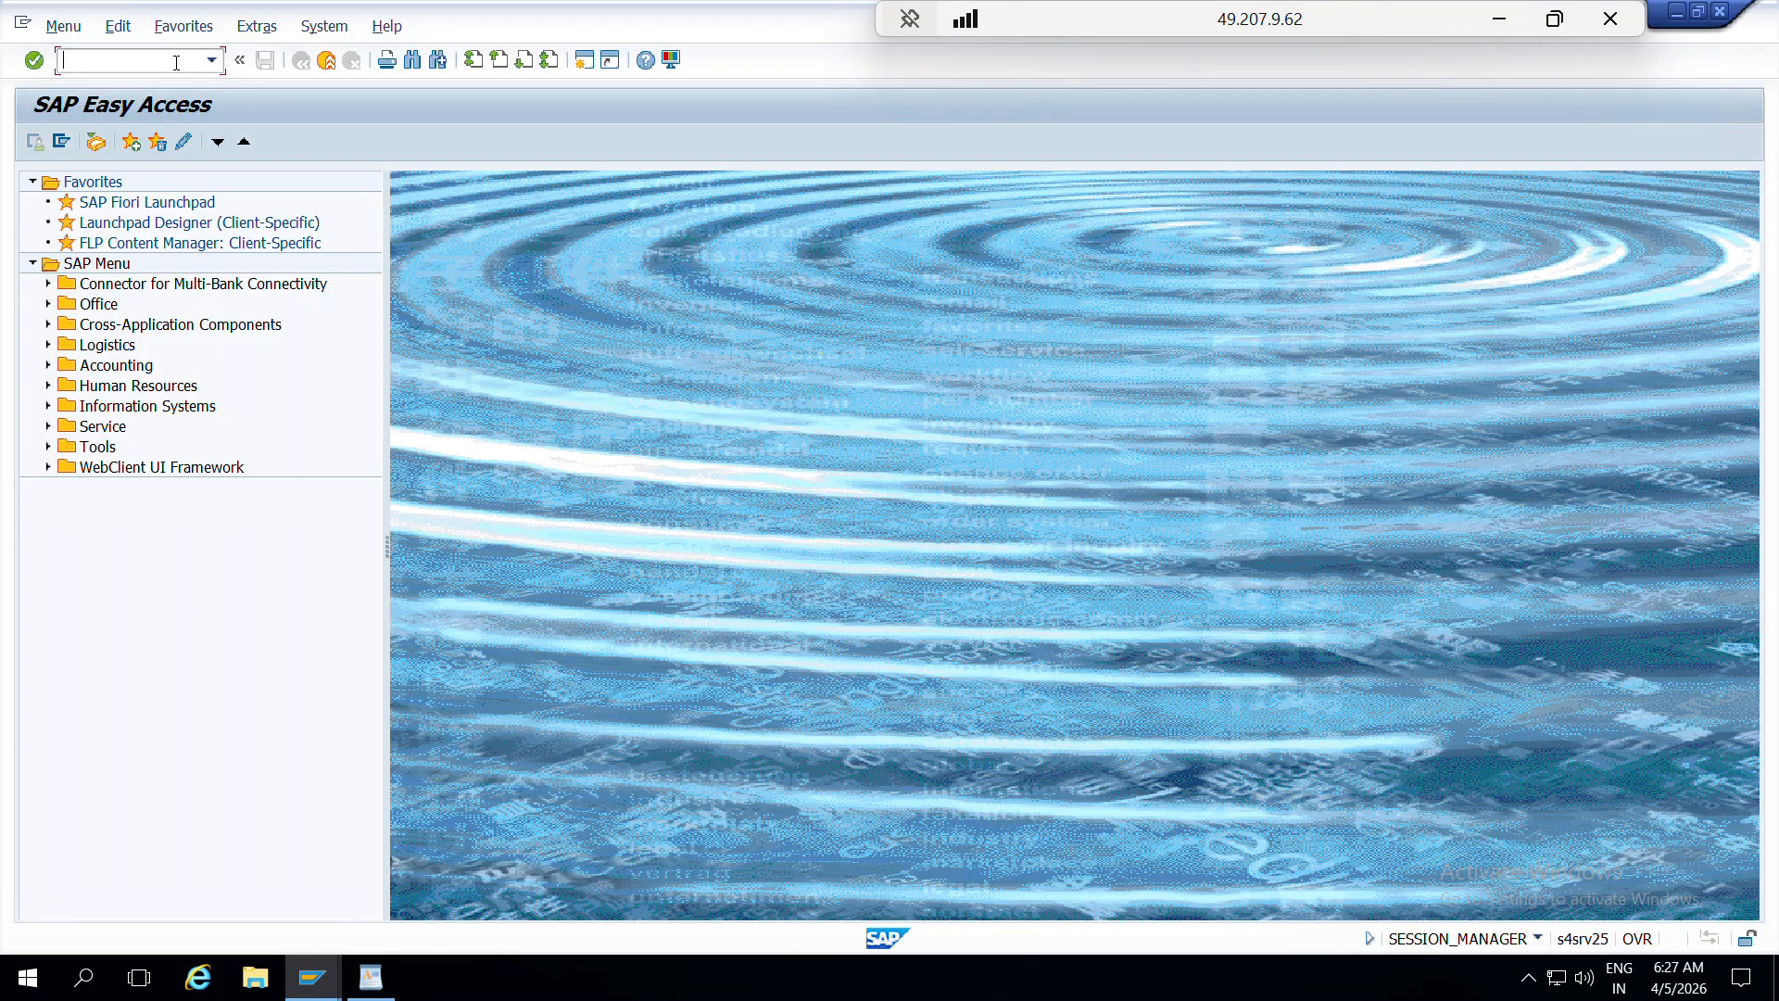
pyautogui.write('me1y')
pyautogui.press('Return')
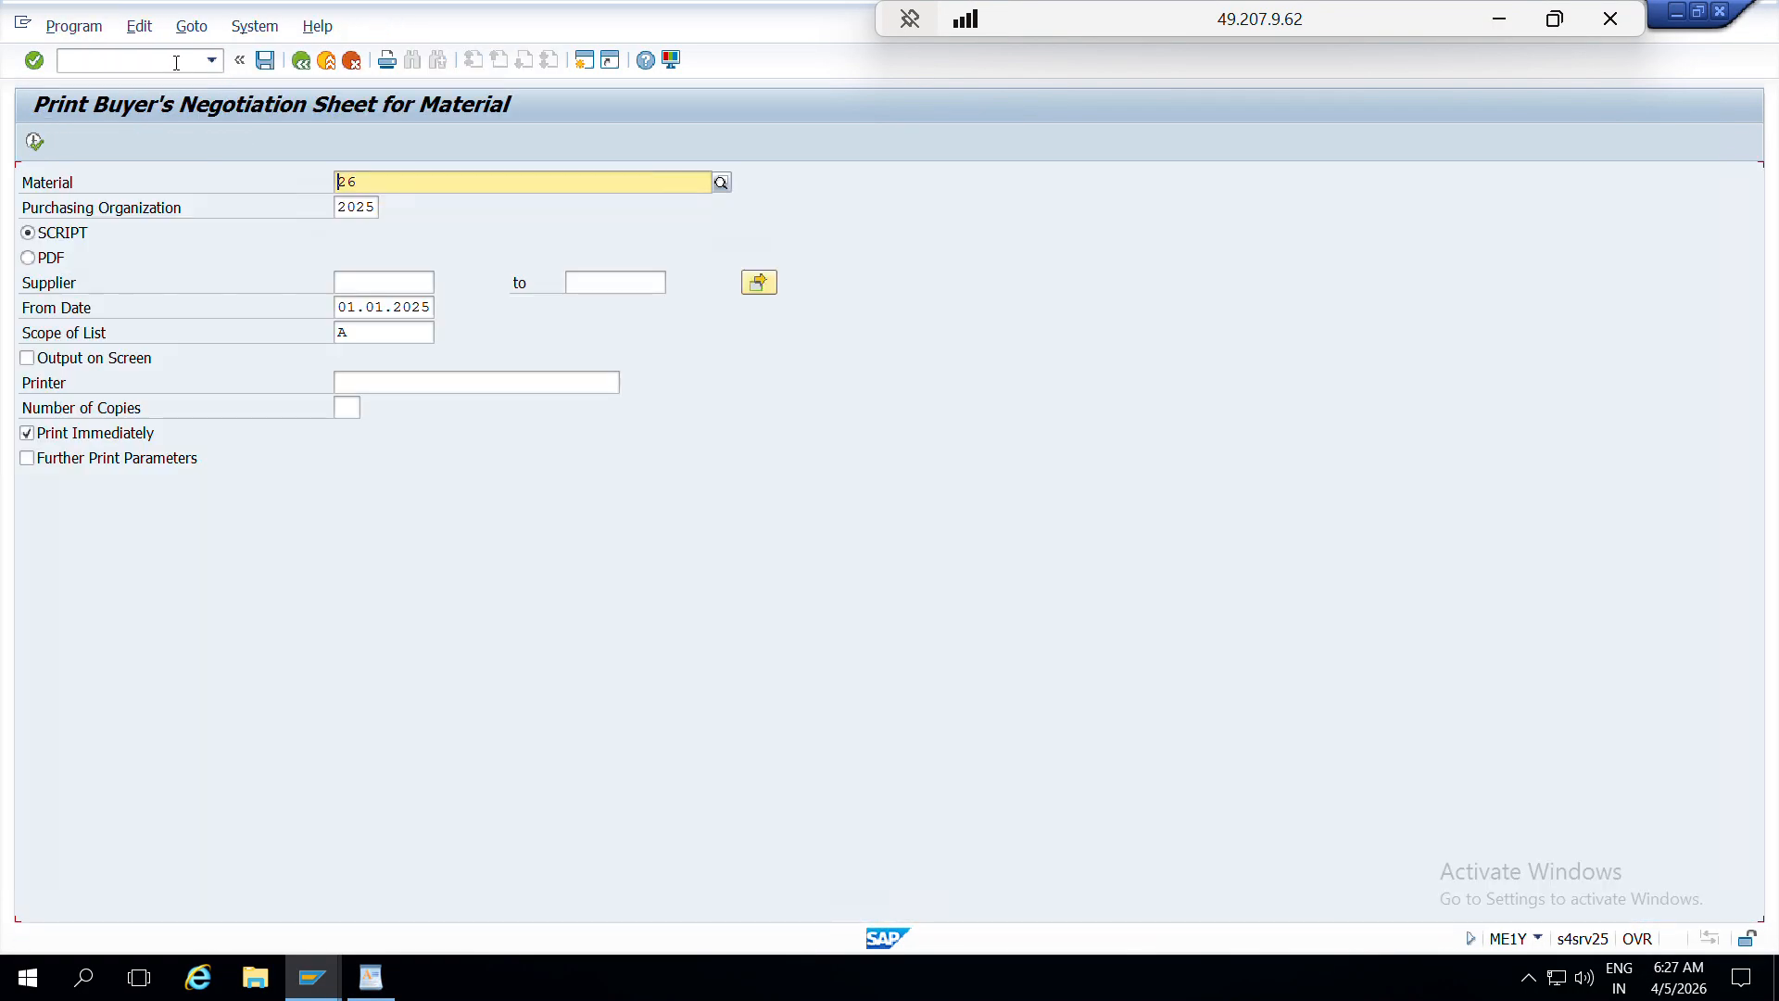
pyautogui.click(70, 361)
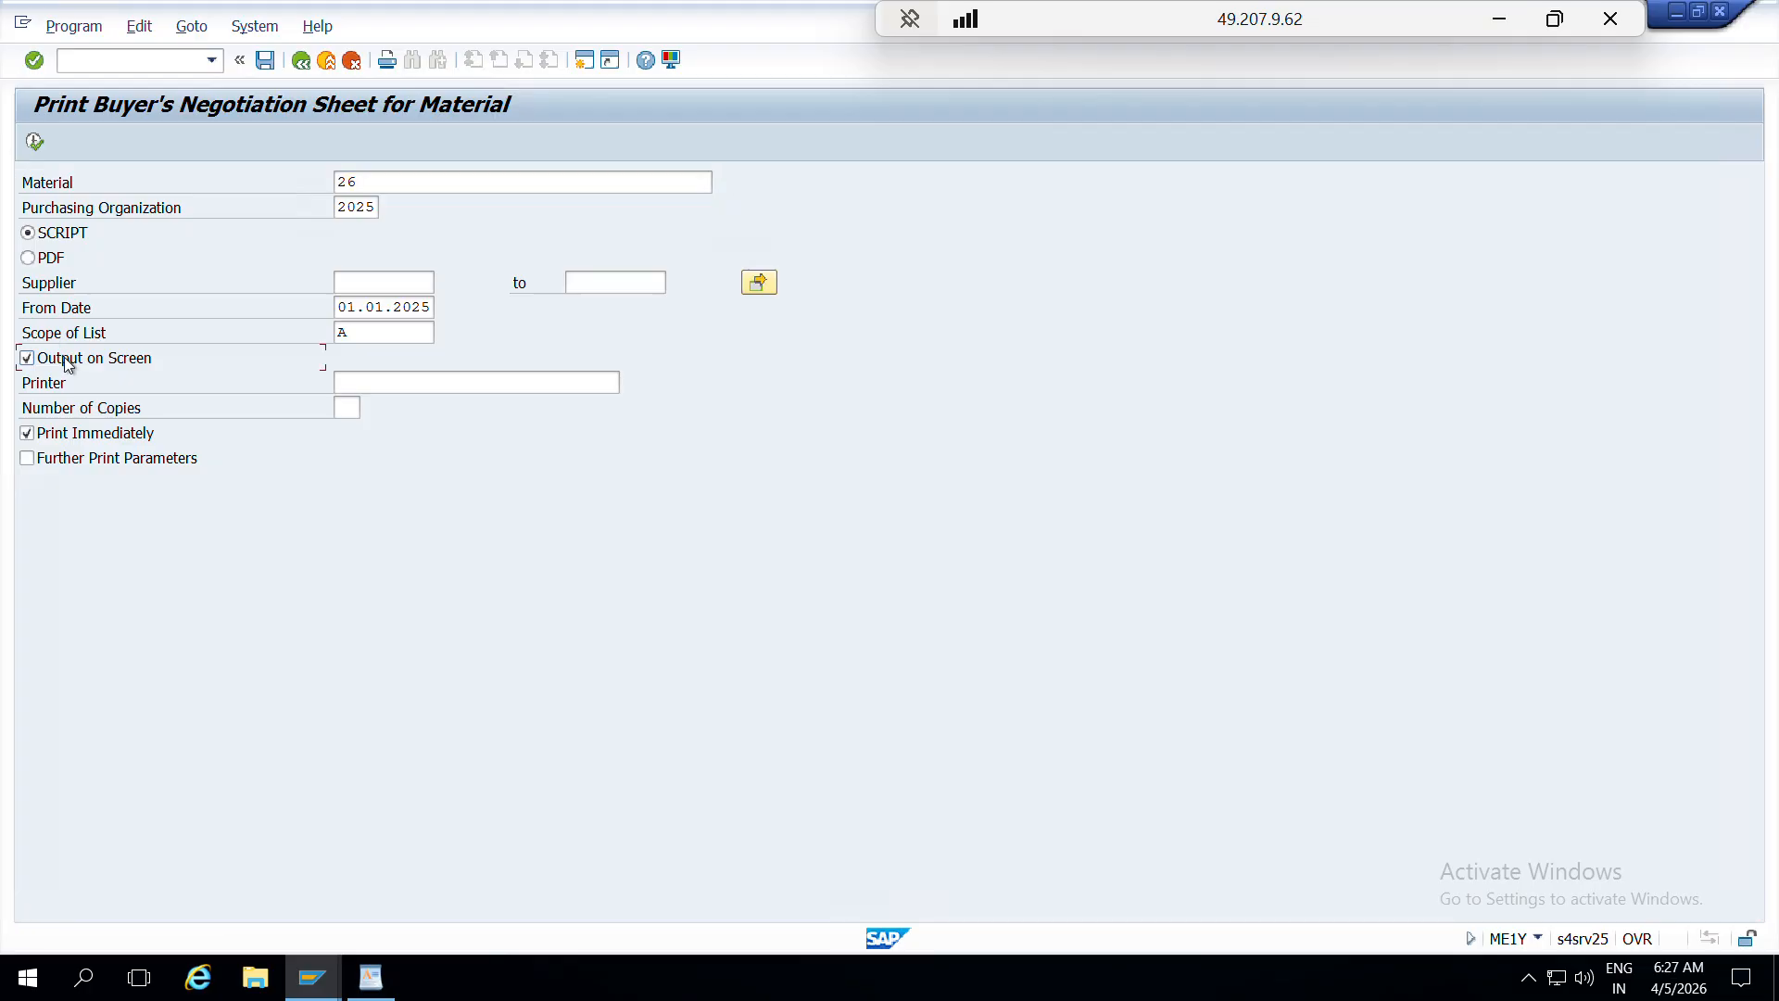
pyautogui.click(365, 282)
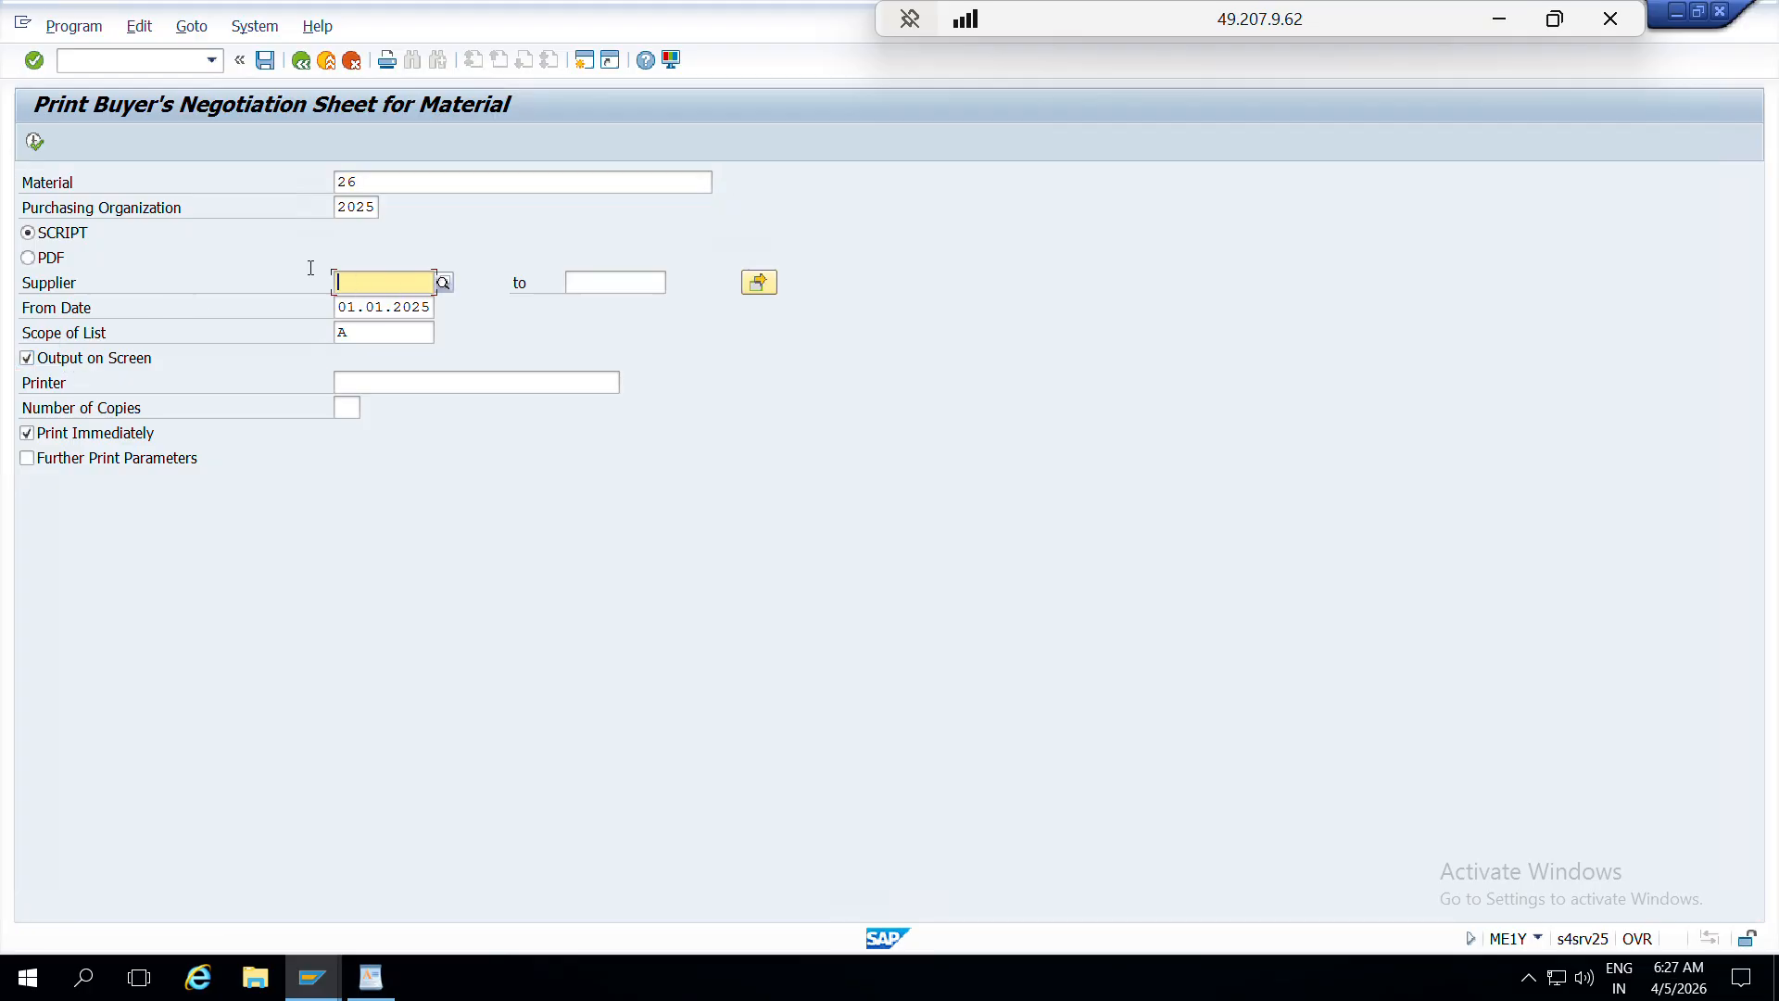
pyautogui.click(35, 141)
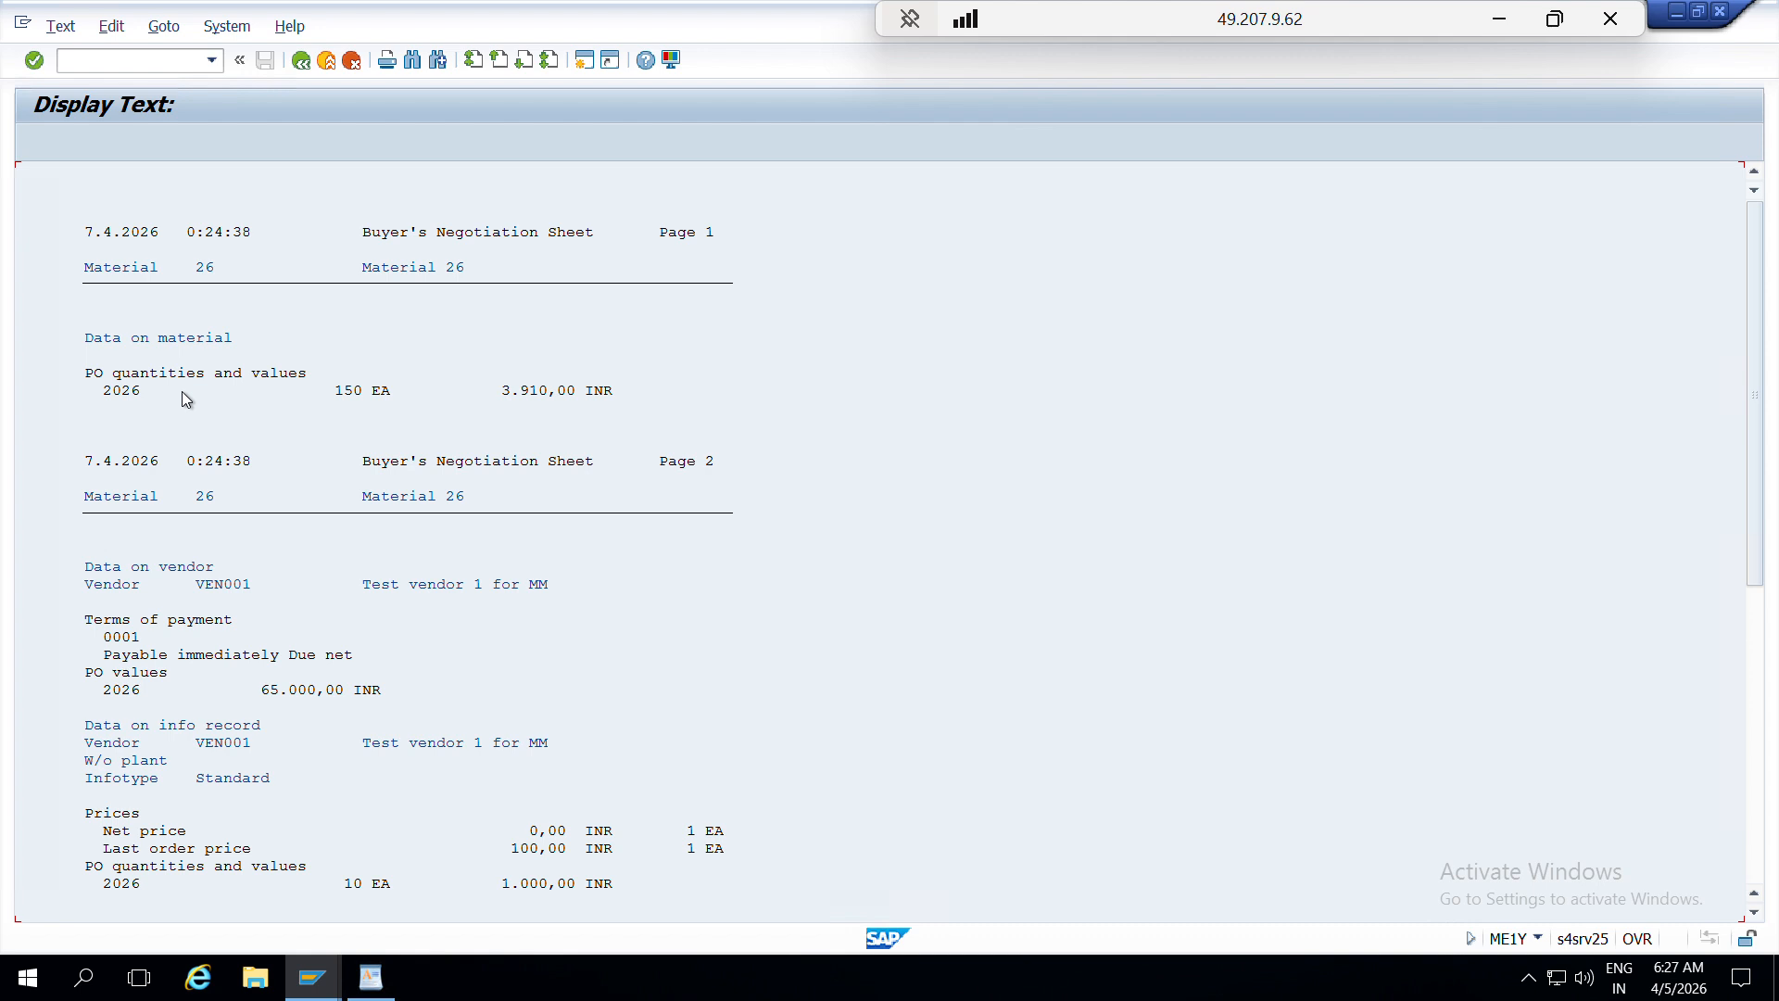
# - Review the material 26 sheet for Test vendor 1 for MM, checking its last order price, PO quantity and PO value
pyautogui.click(196, 276)
pyautogui.scroll(-2, 418, 506)
pyautogui.scroll(-2, 419, 506)
pyautogui.scroll(-1, 436, 500)
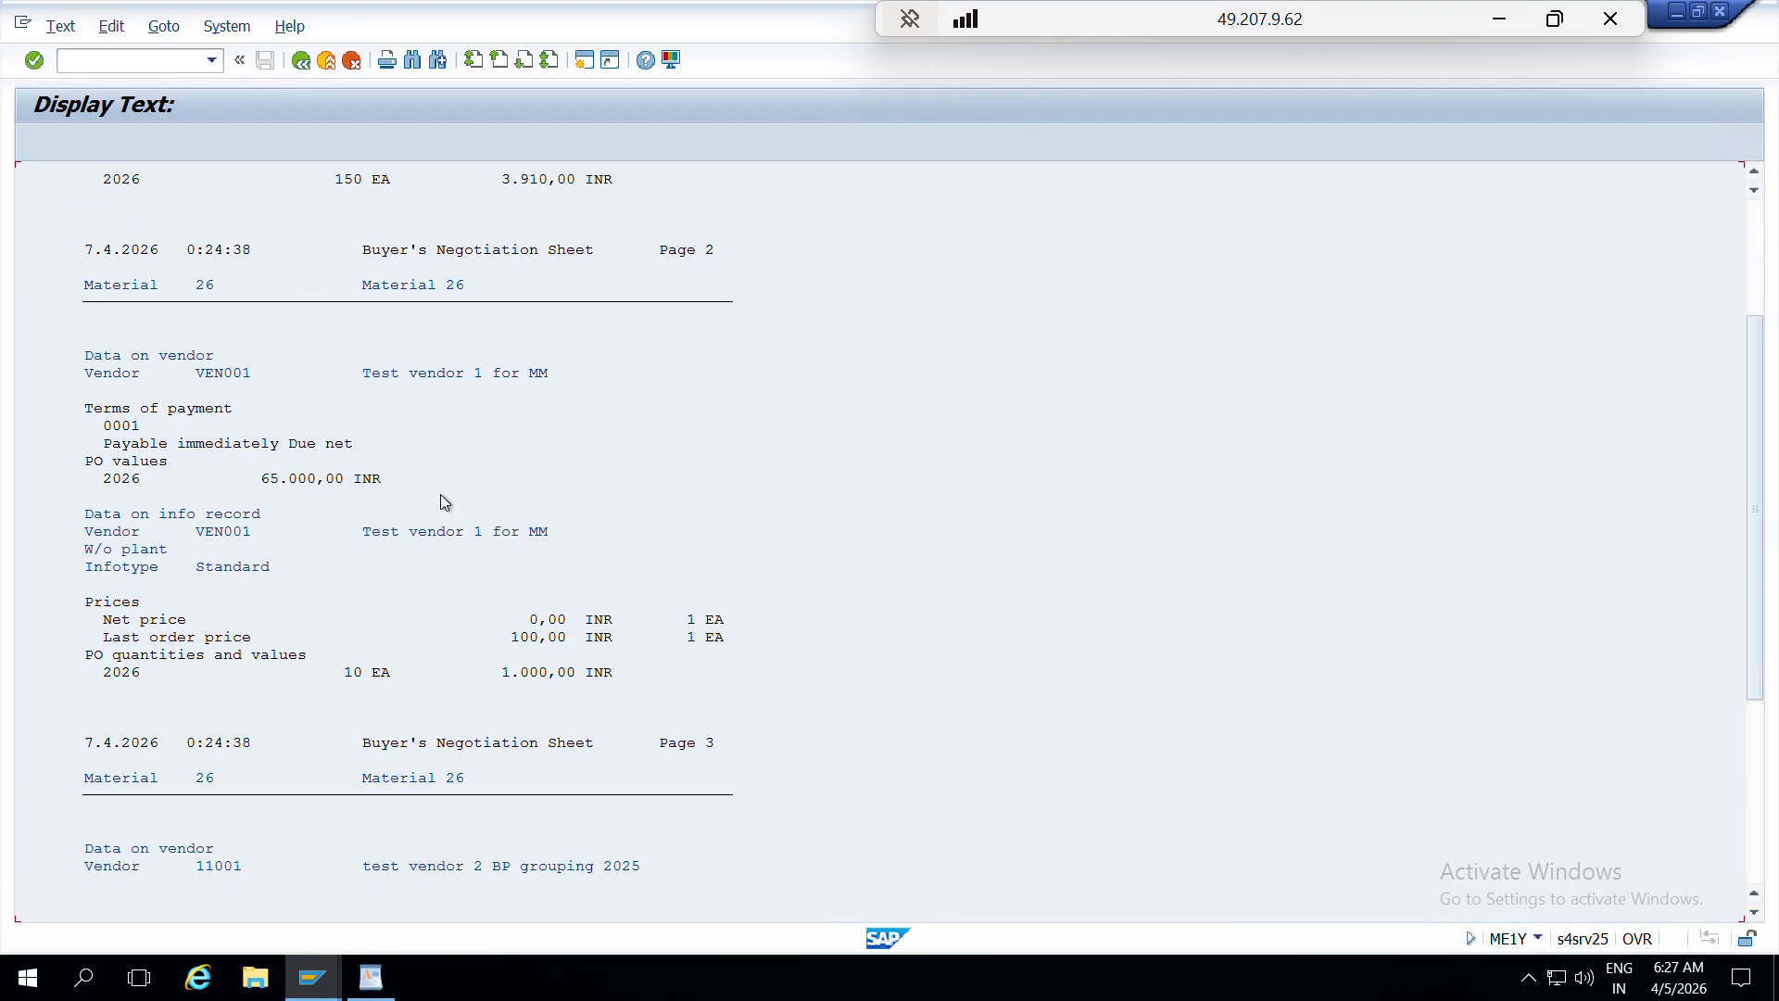
pyautogui.click(229, 374)
pyautogui.click(253, 374)
pyautogui.click(516, 638)
pyautogui.click(341, 674)
pyautogui.click(496, 673)
# - Check the net price, last order price and PO quantity for test vendor 2 on the material 26 sheet
pyautogui.scroll(-1, 332, 575)
pyautogui.scroll(-5, 215, 481)
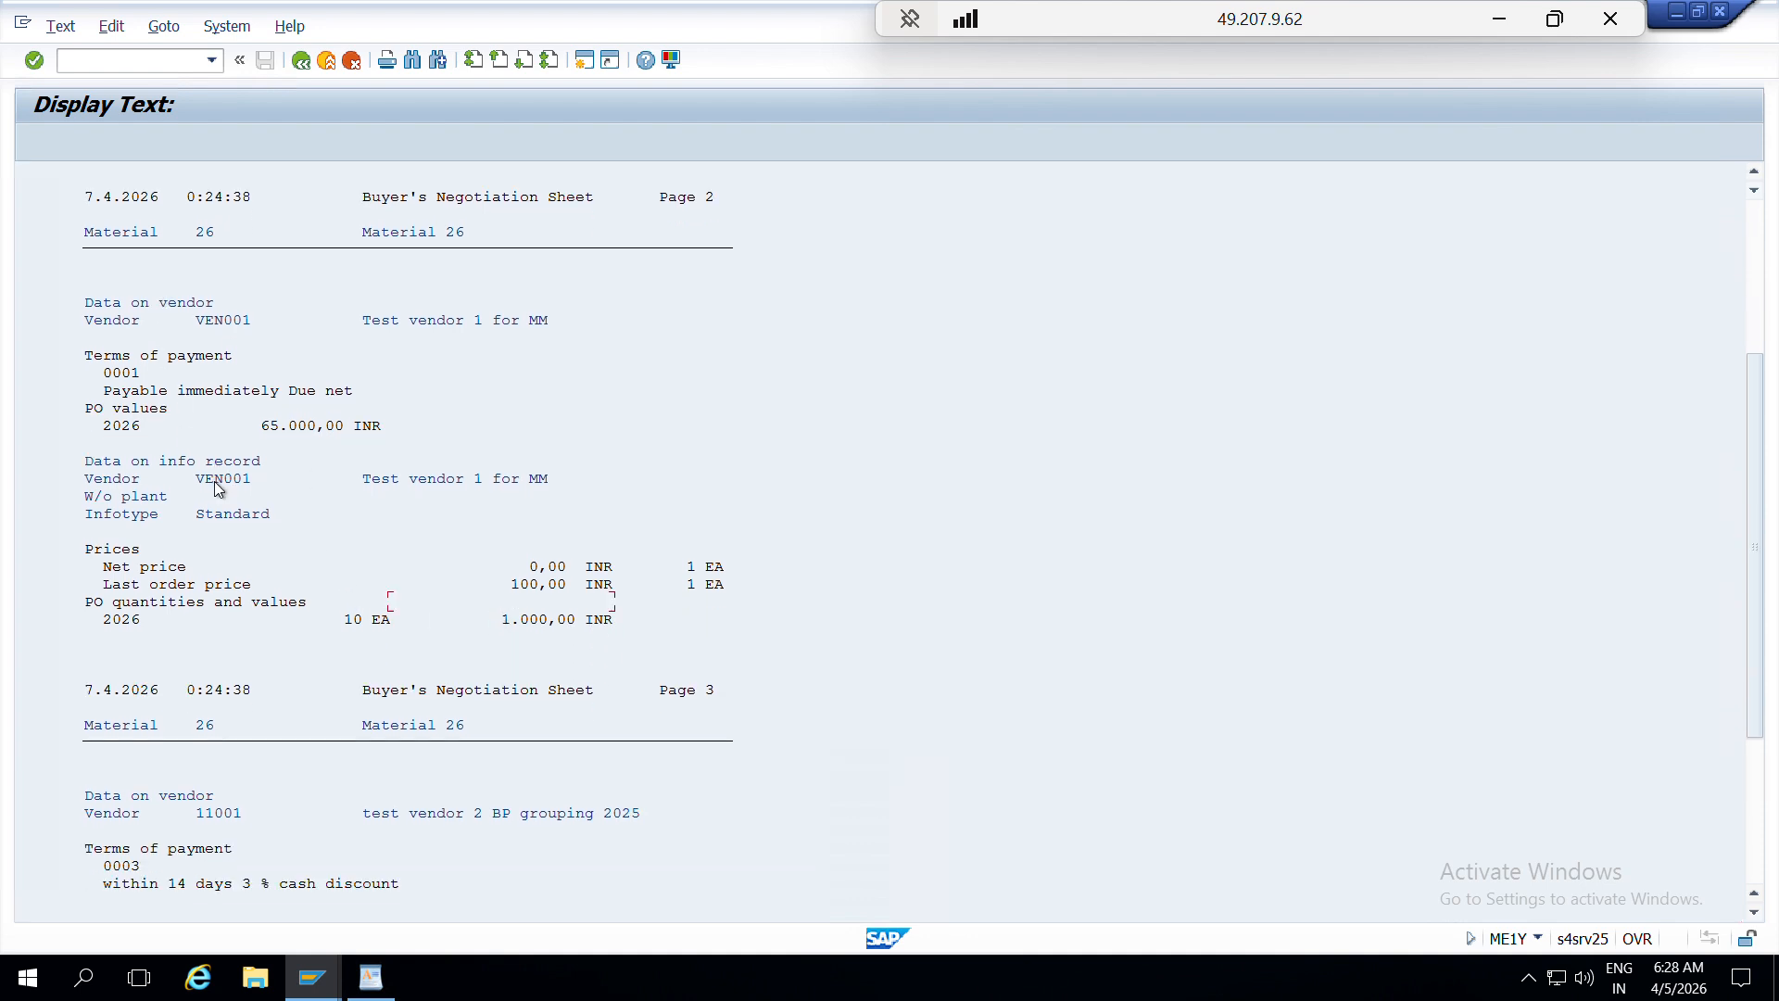
pyautogui.scroll(-5, 219, 480)
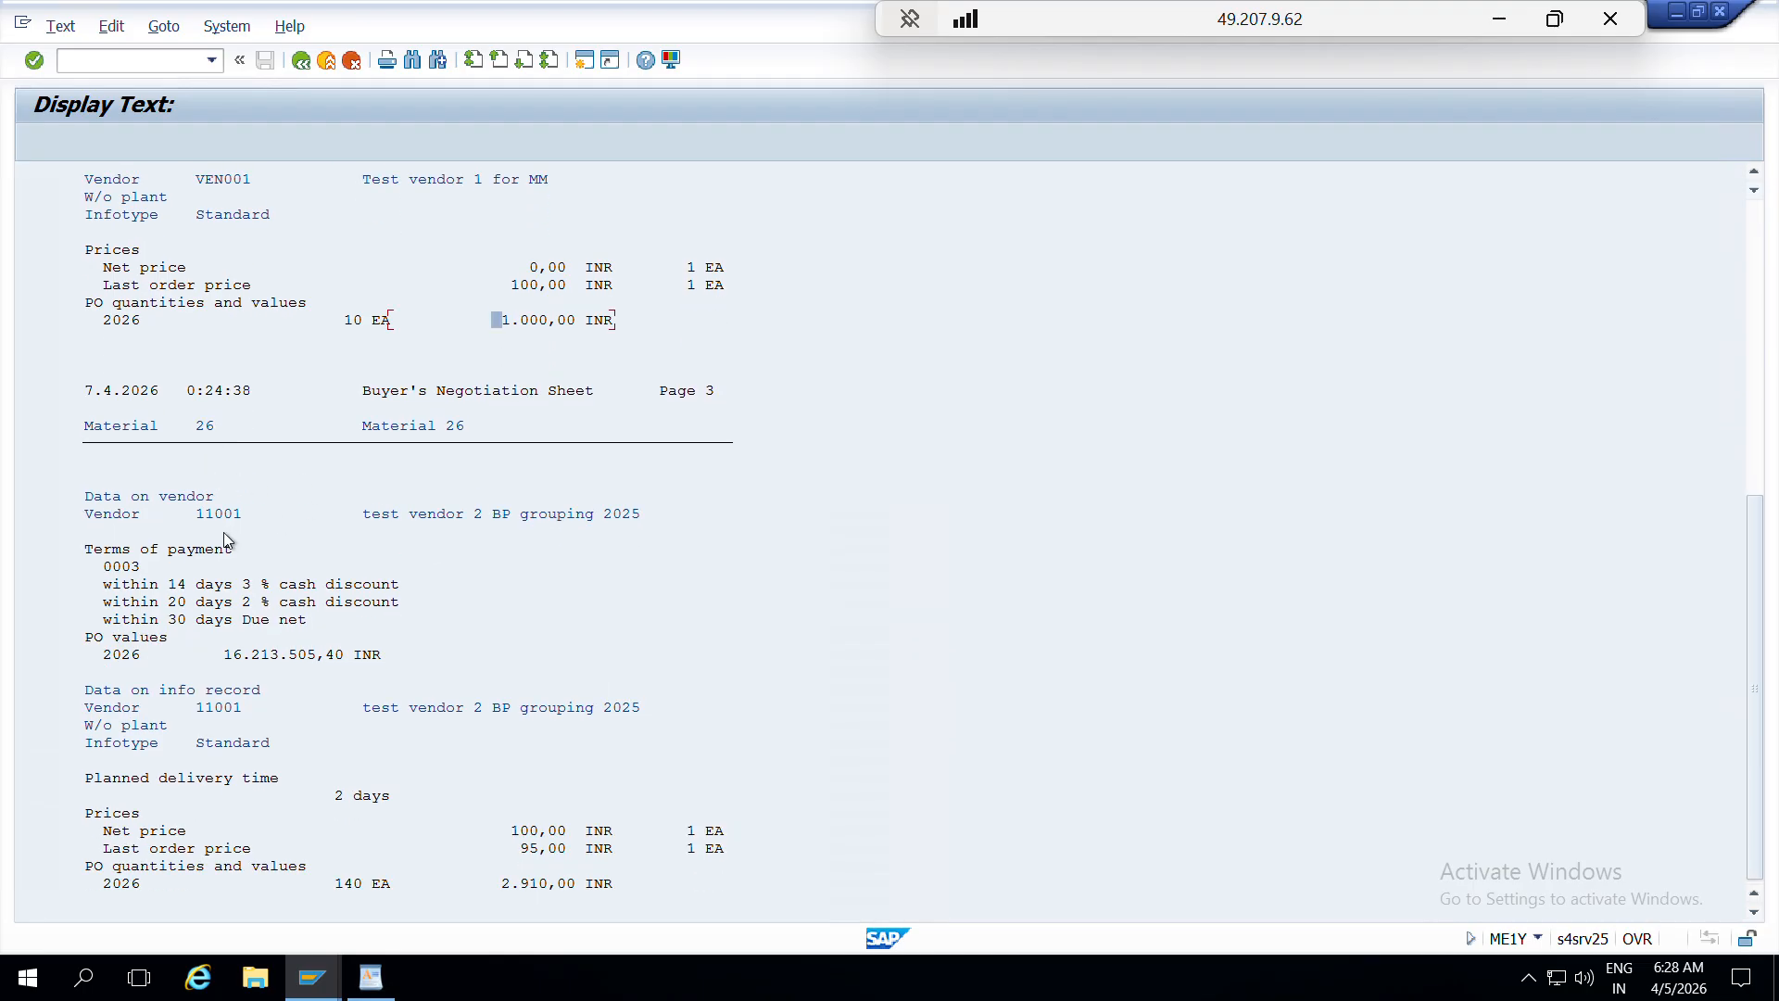
pyautogui.click(200, 514)
pyautogui.click(533, 830)
pyautogui.click(532, 848)
pyautogui.click(358, 885)
pyautogui.scroll(4, 516, 857)
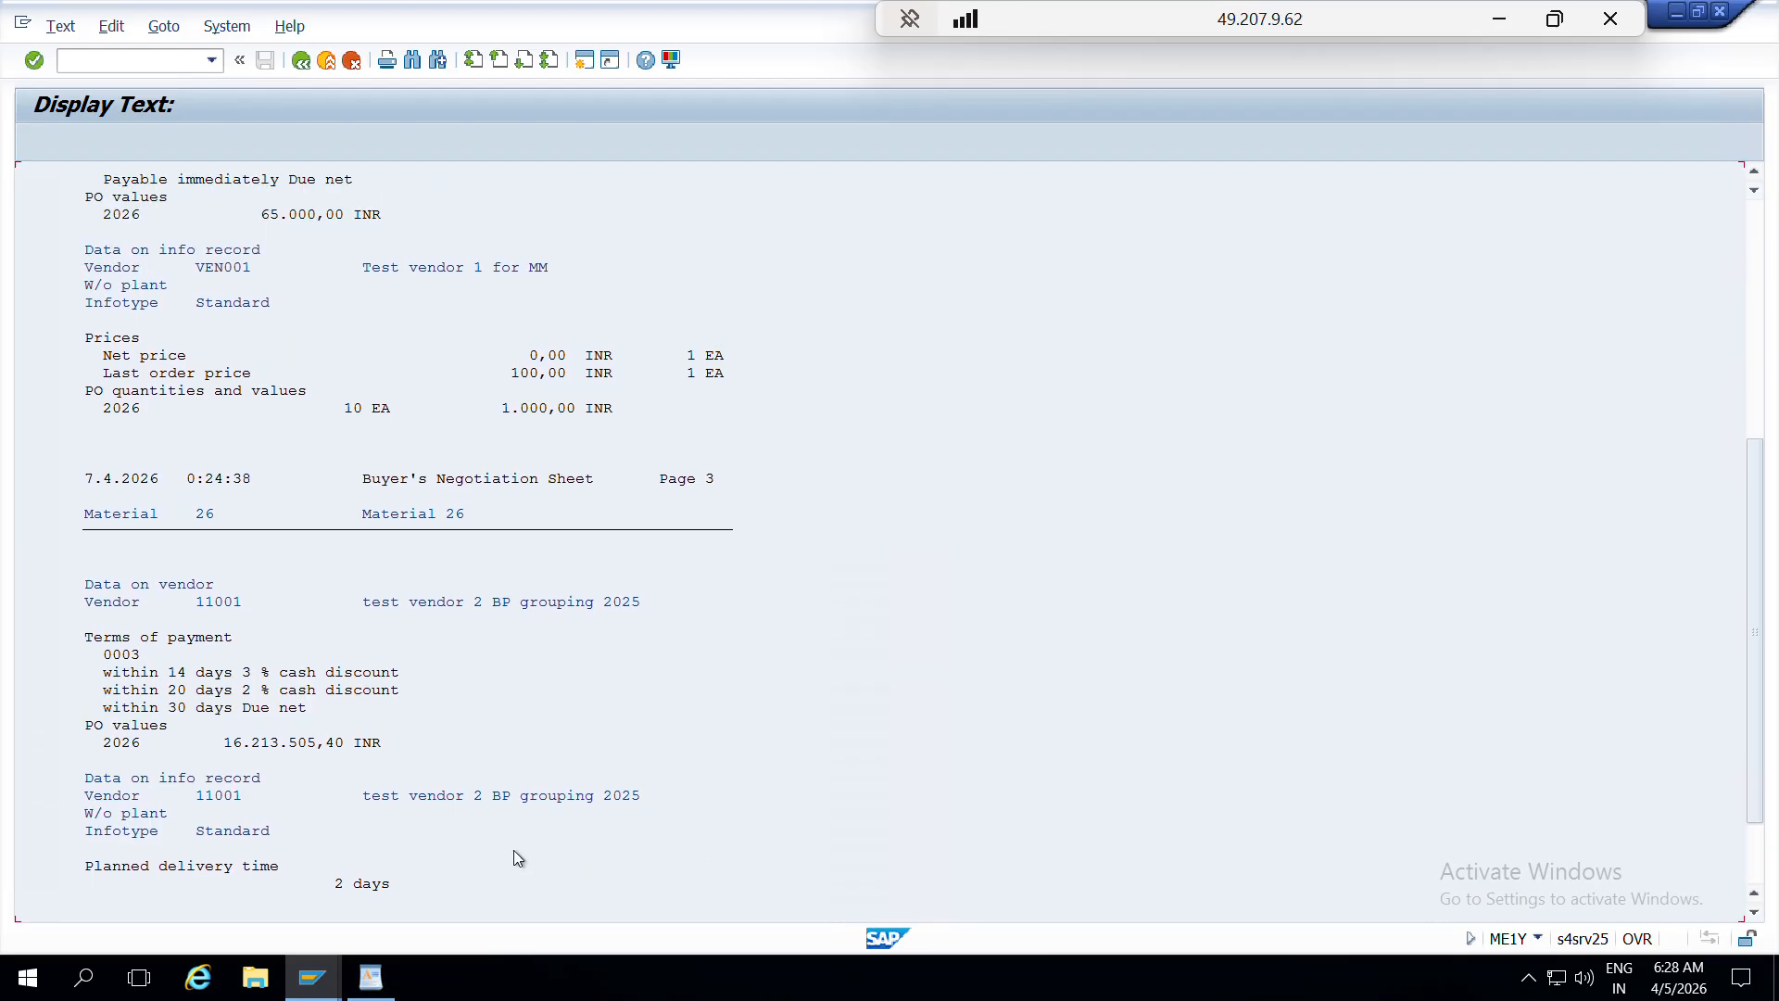
pyautogui.scroll(6, 516, 857)
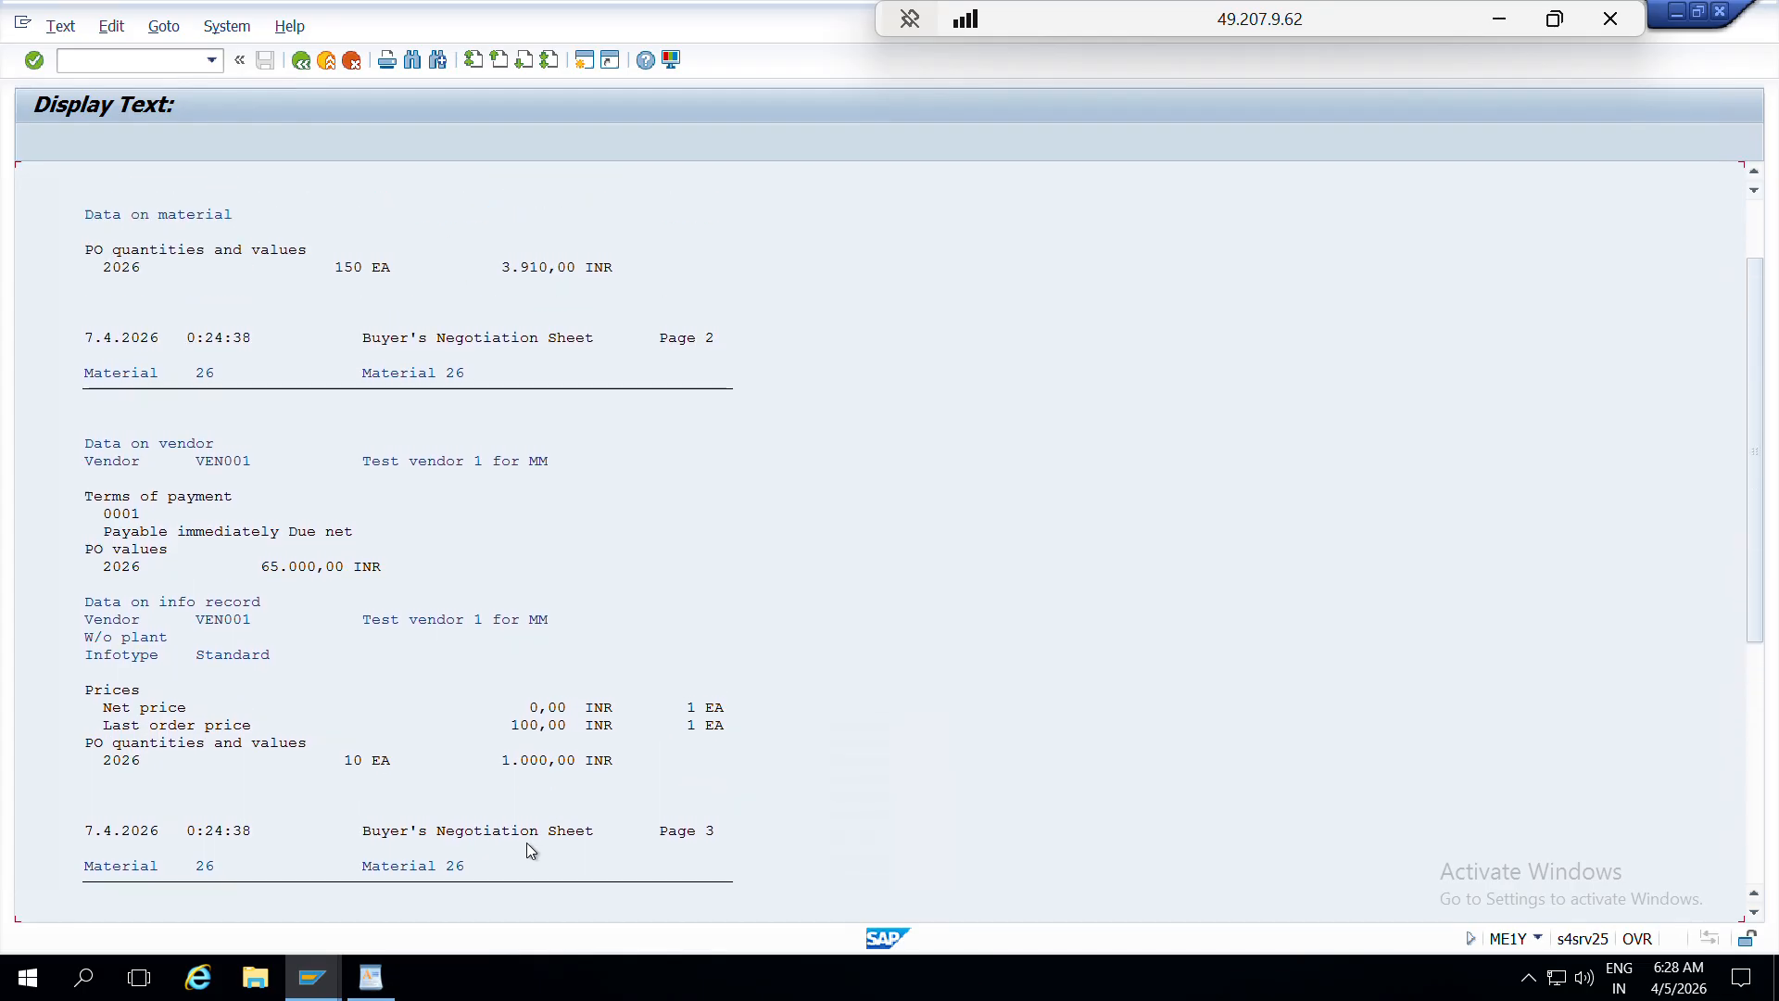
# - Review the material 26 sheet from its material totals to the info record data for Test vendor 1 for MM
pyautogui.scroll(3, 290, 293)
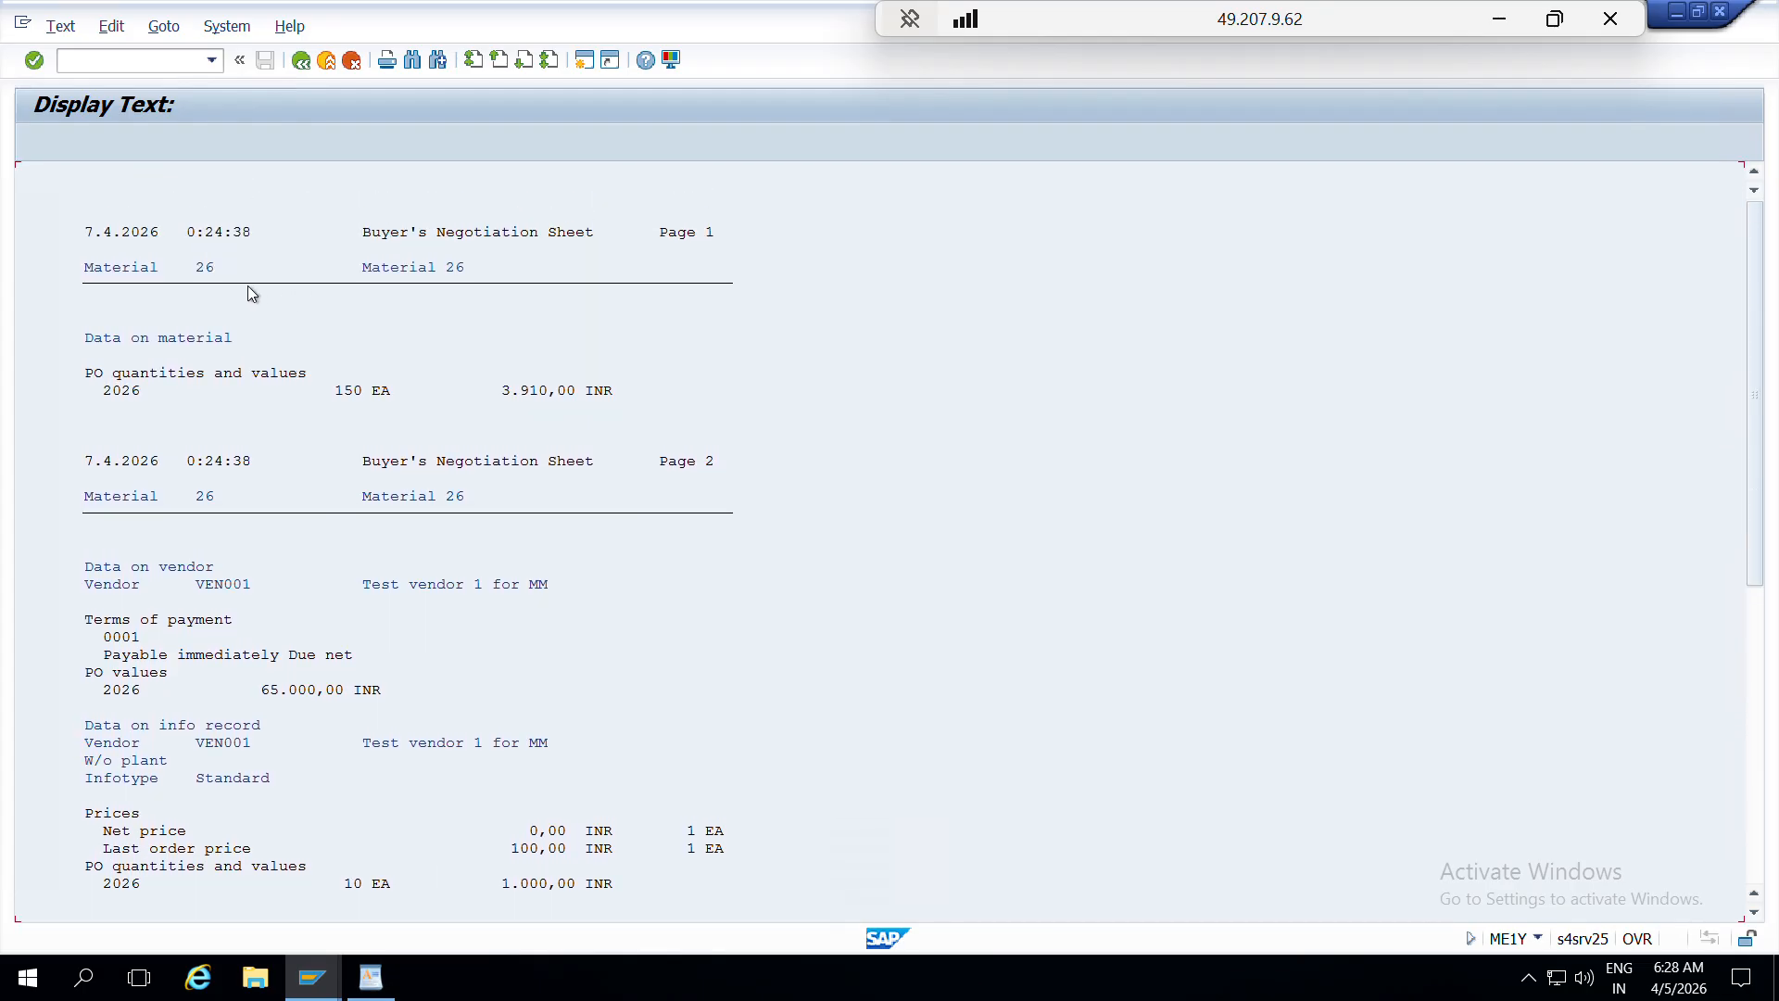
pyautogui.click(206, 269)
pyautogui.scroll(-2, 289, 413)
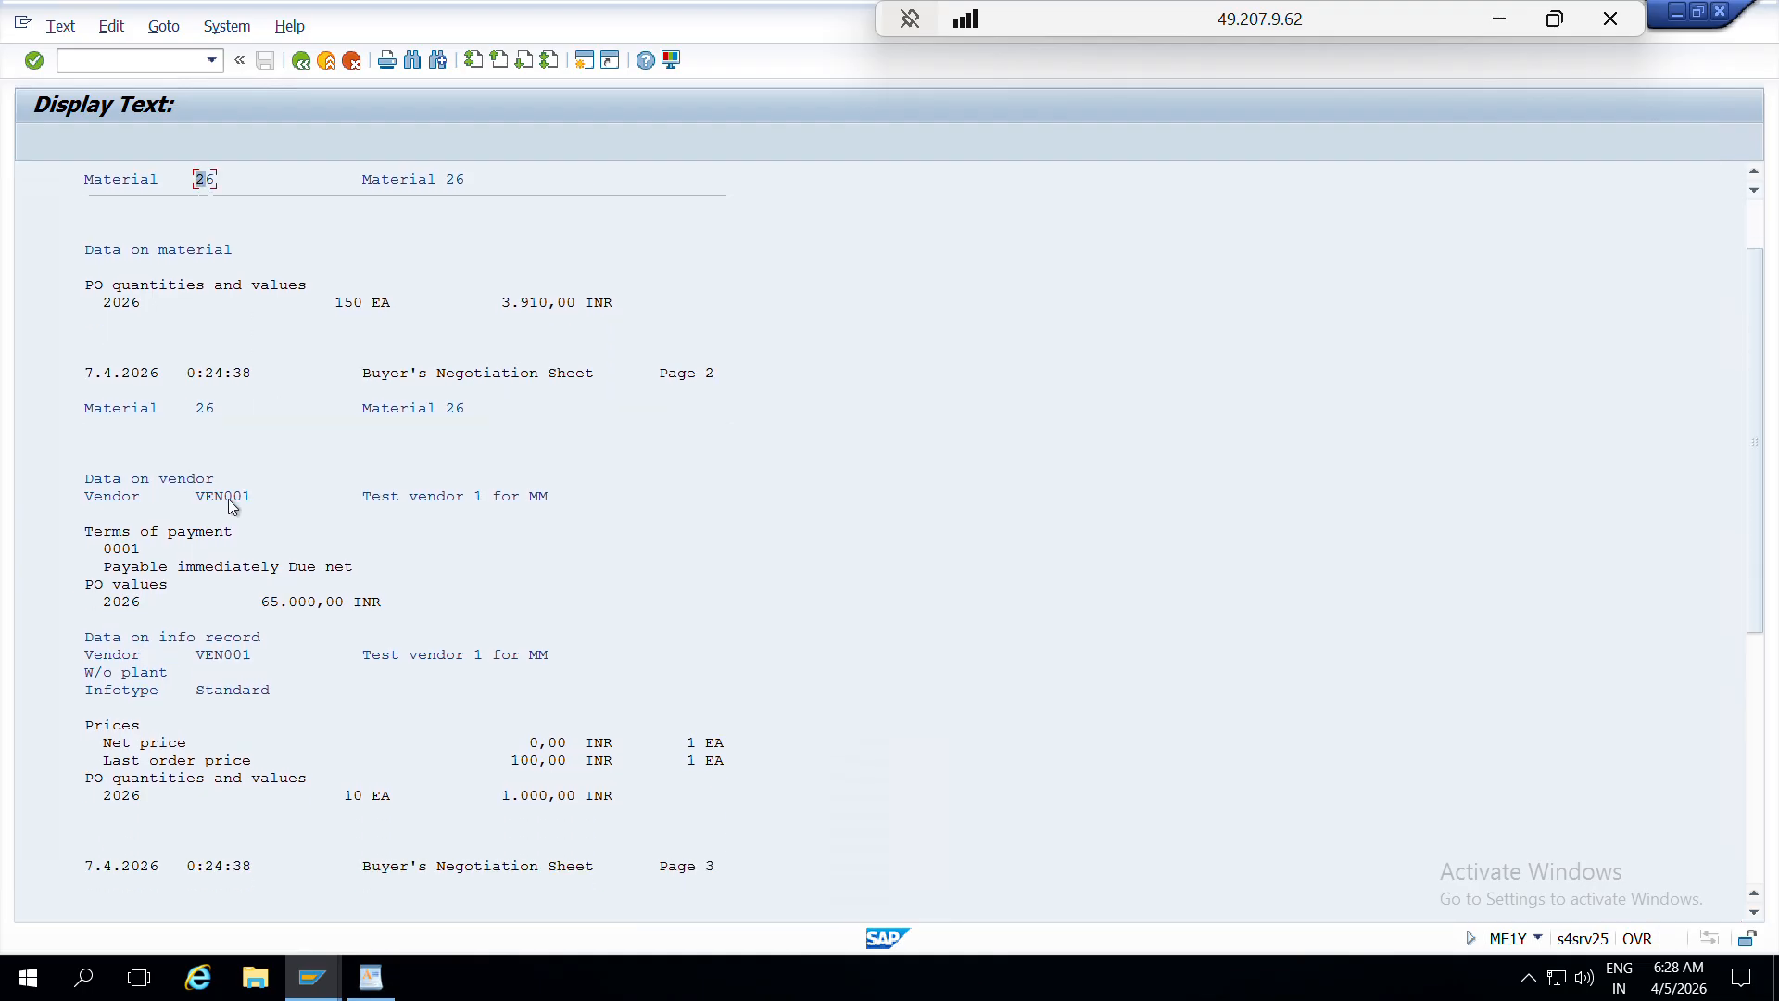
pyautogui.click(221, 499)
pyautogui.scroll(-6, 250, 497)
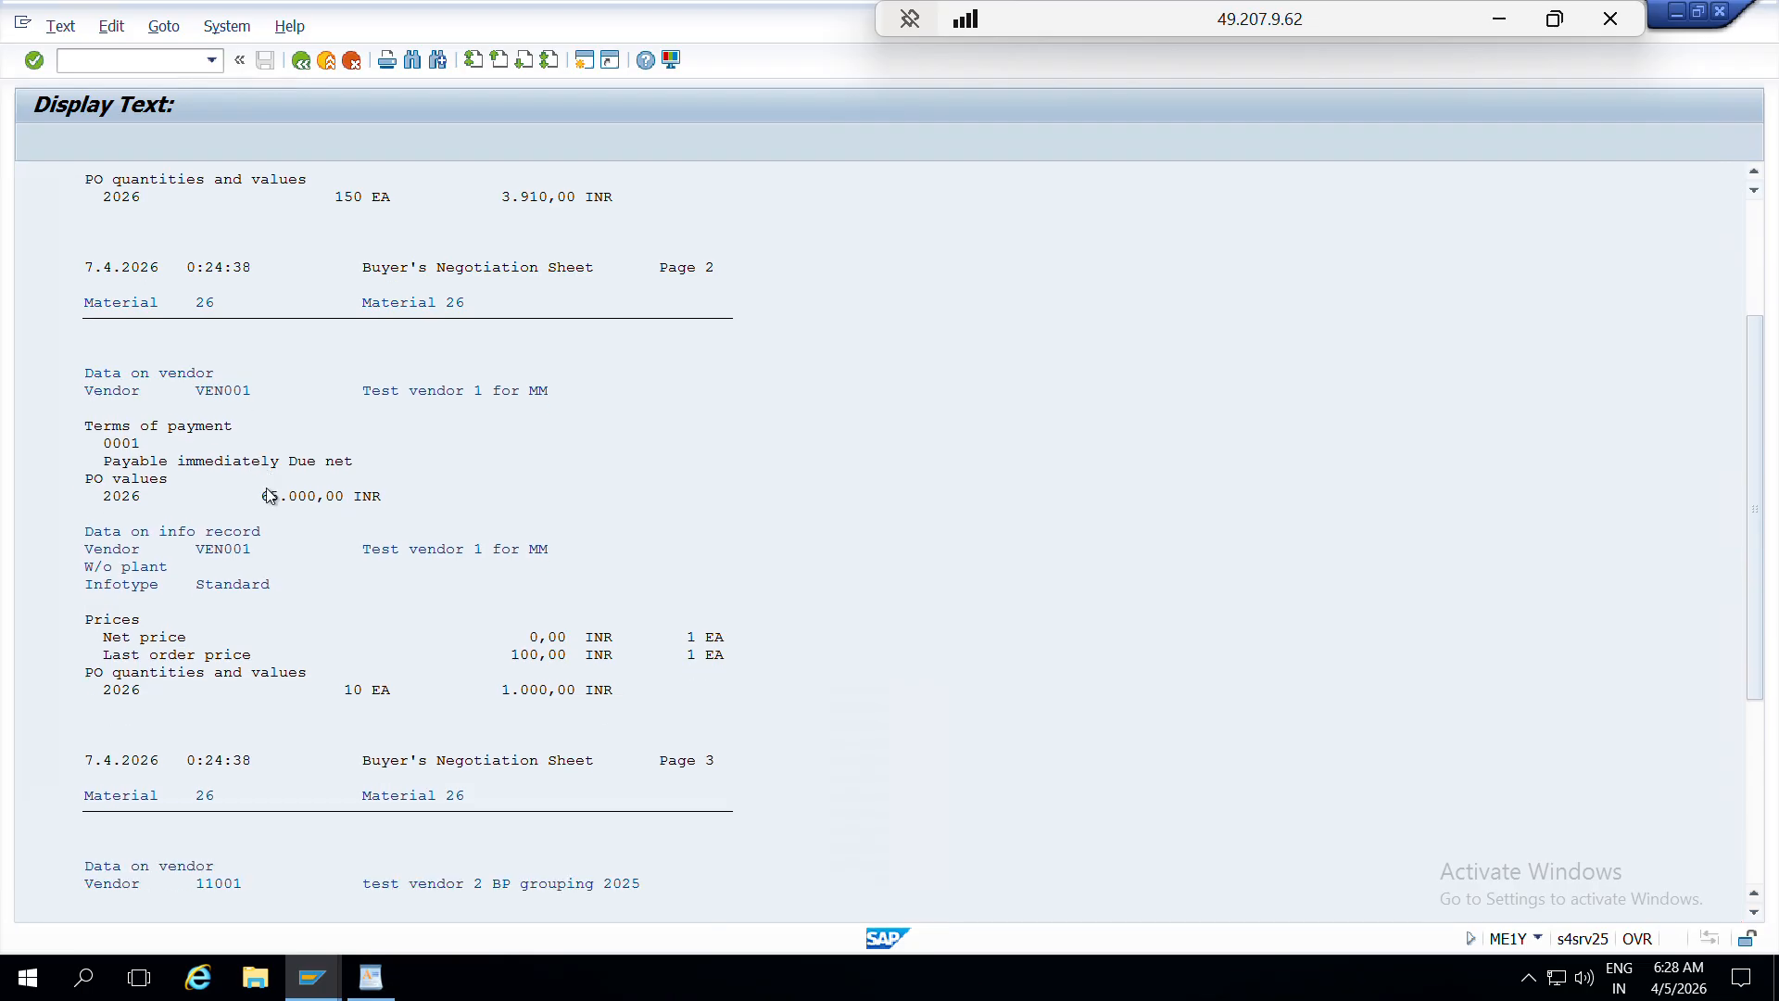
pyautogui.click(209, 691)
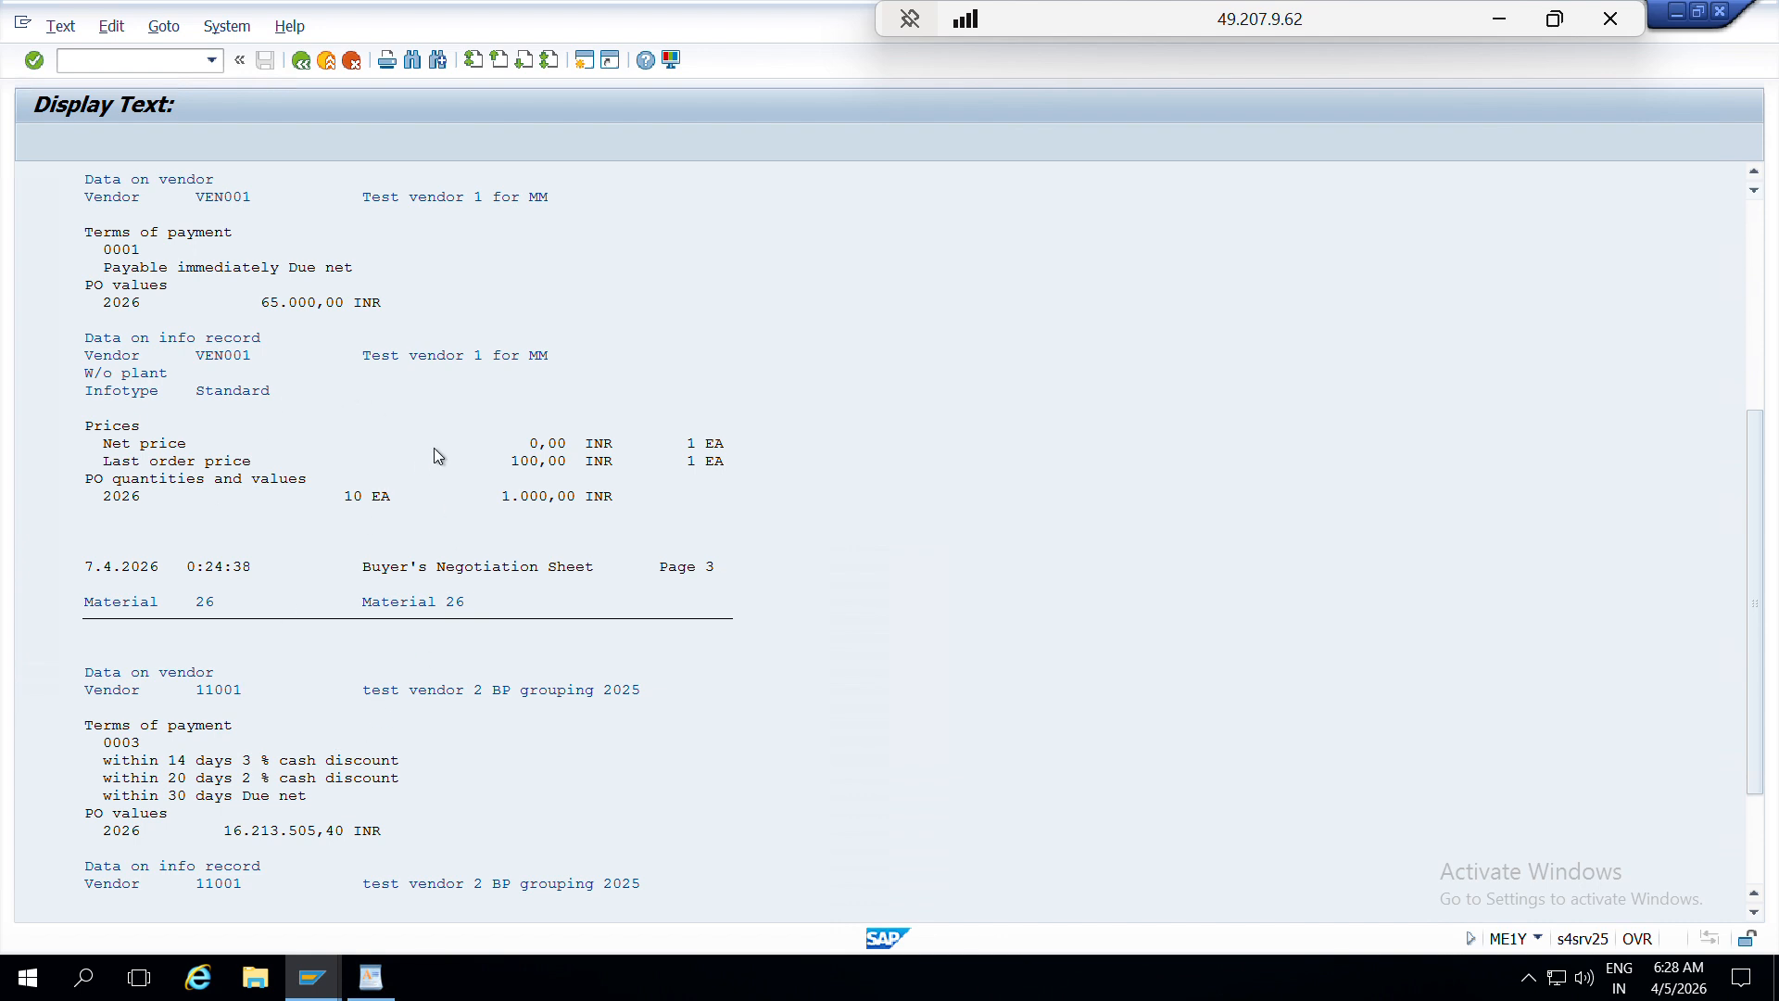
# - Compare the last order prices of both vendors on the material 26 sheet and return to the ME1Y selection screen
pyautogui.scroll(-2, 433, 448)
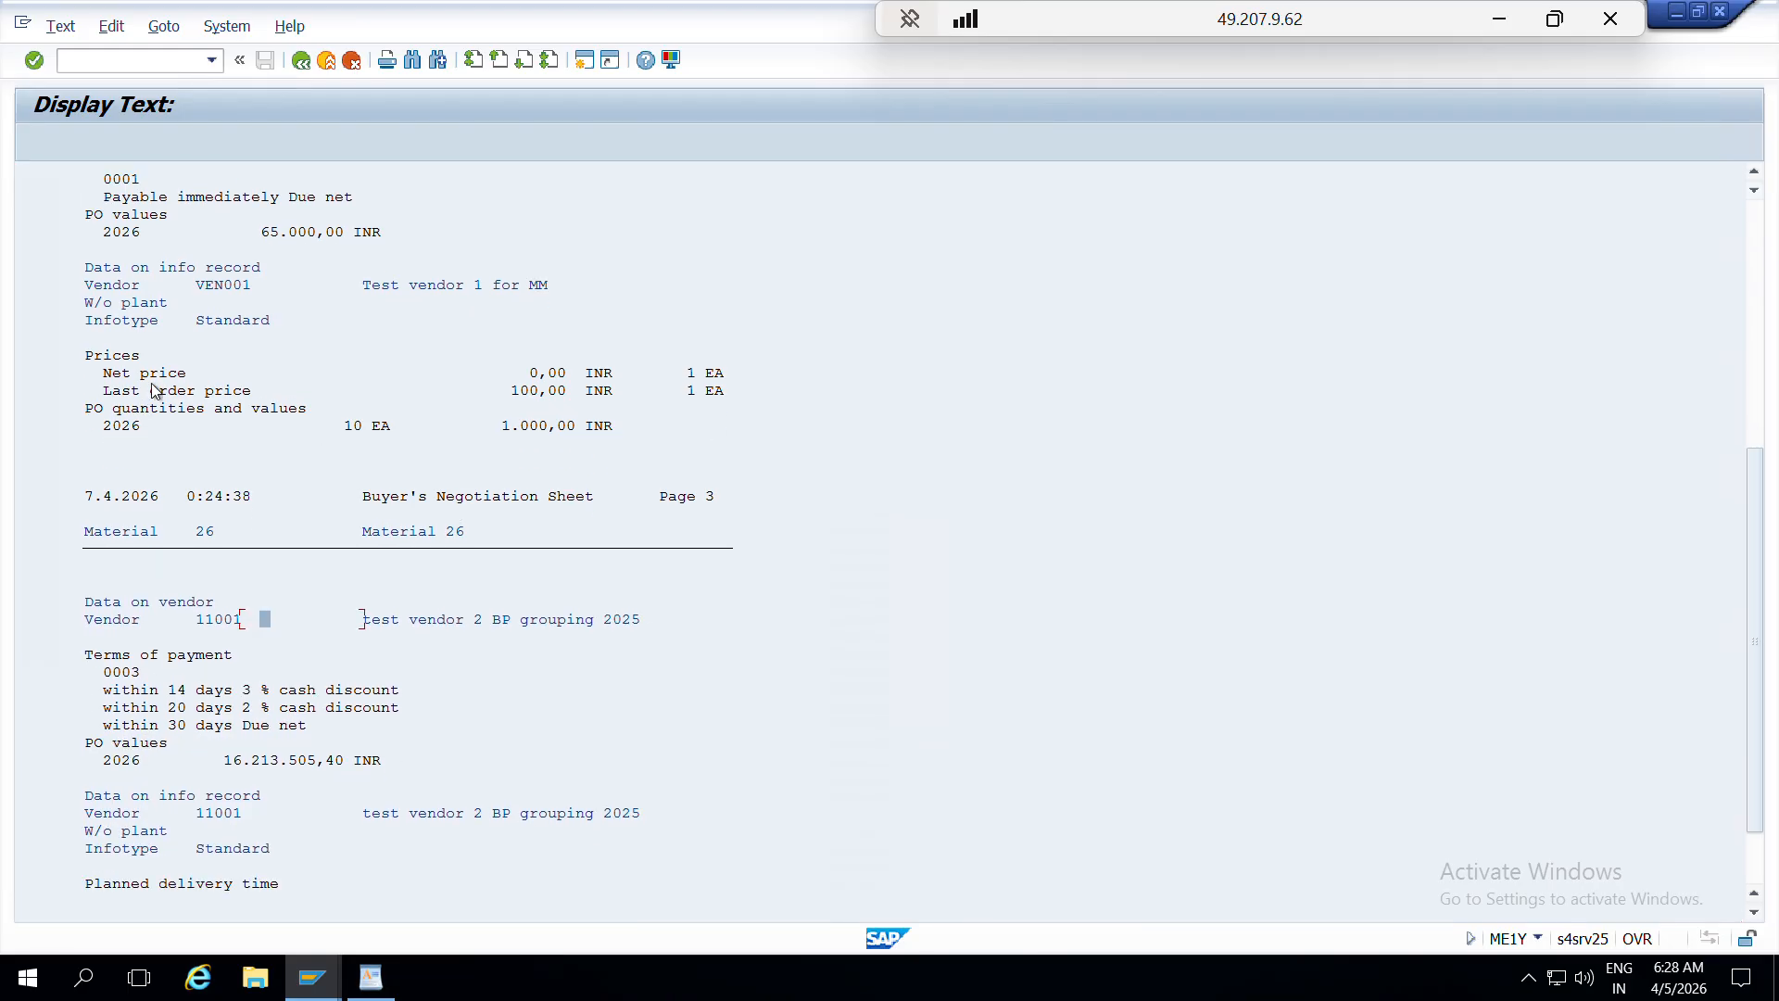
pyautogui.scroll(1, 267, 278)
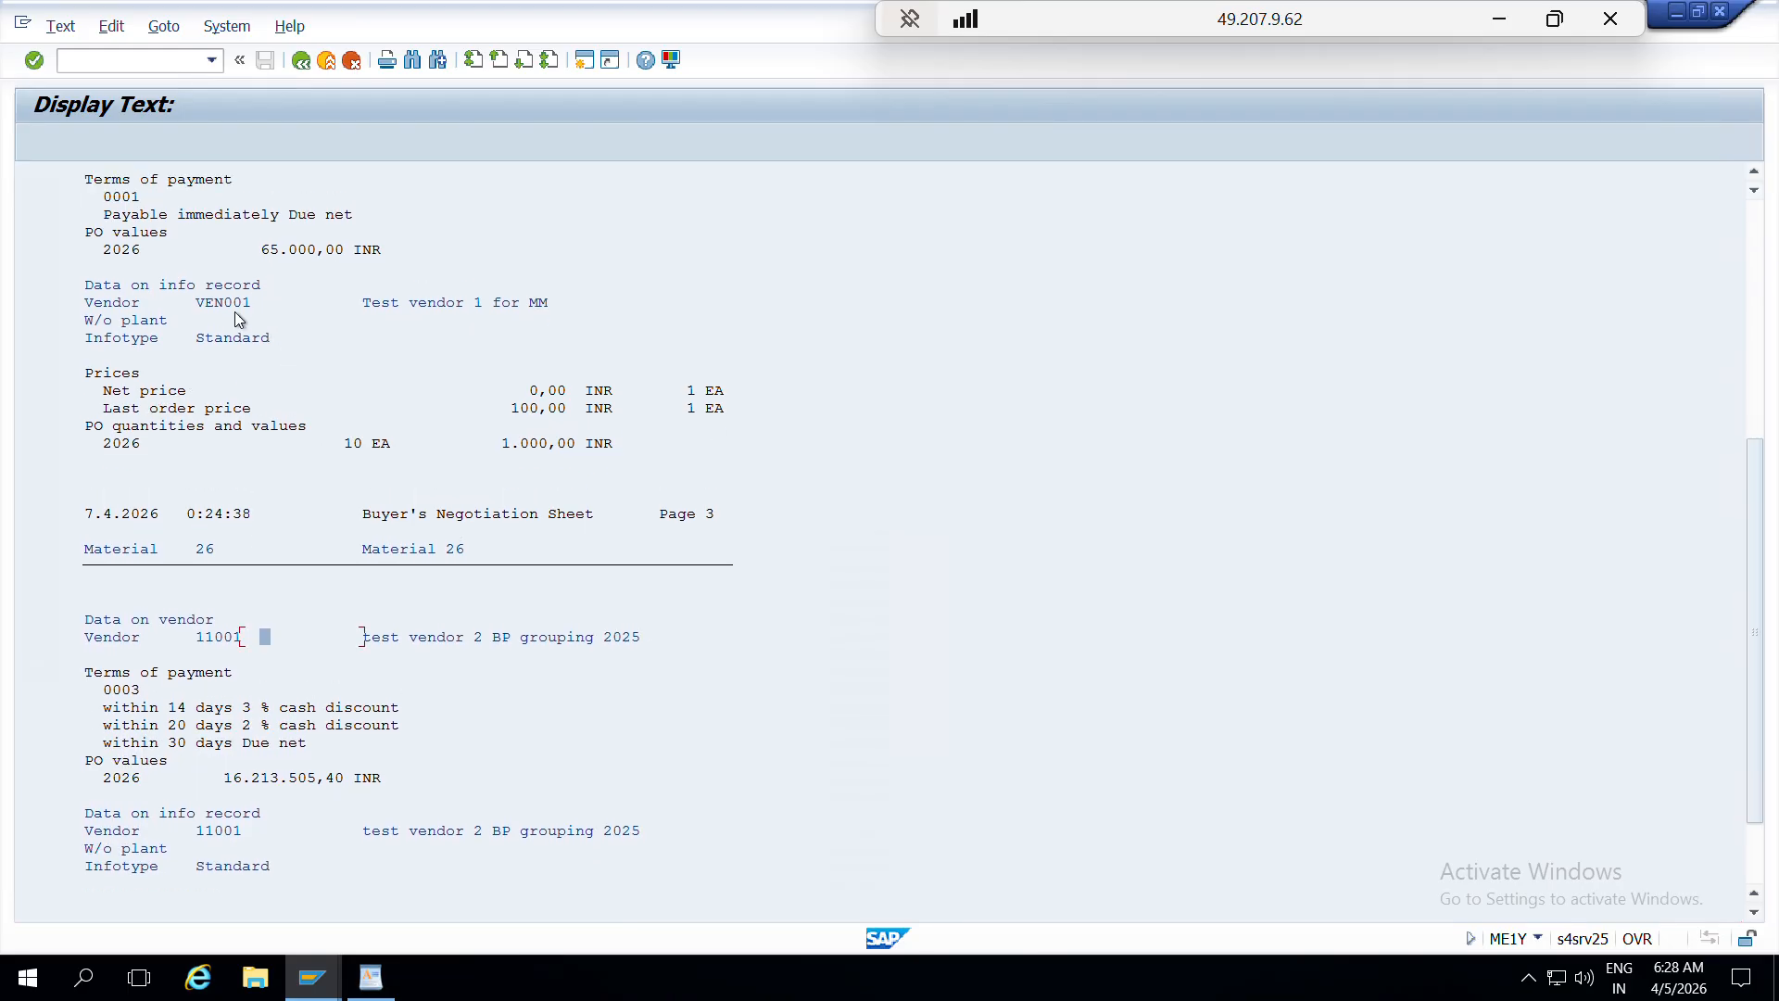
pyautogui.click(239, 303)
pyautogui.click(528, 410)
pyautogui.scroll(-3, 556, 415)
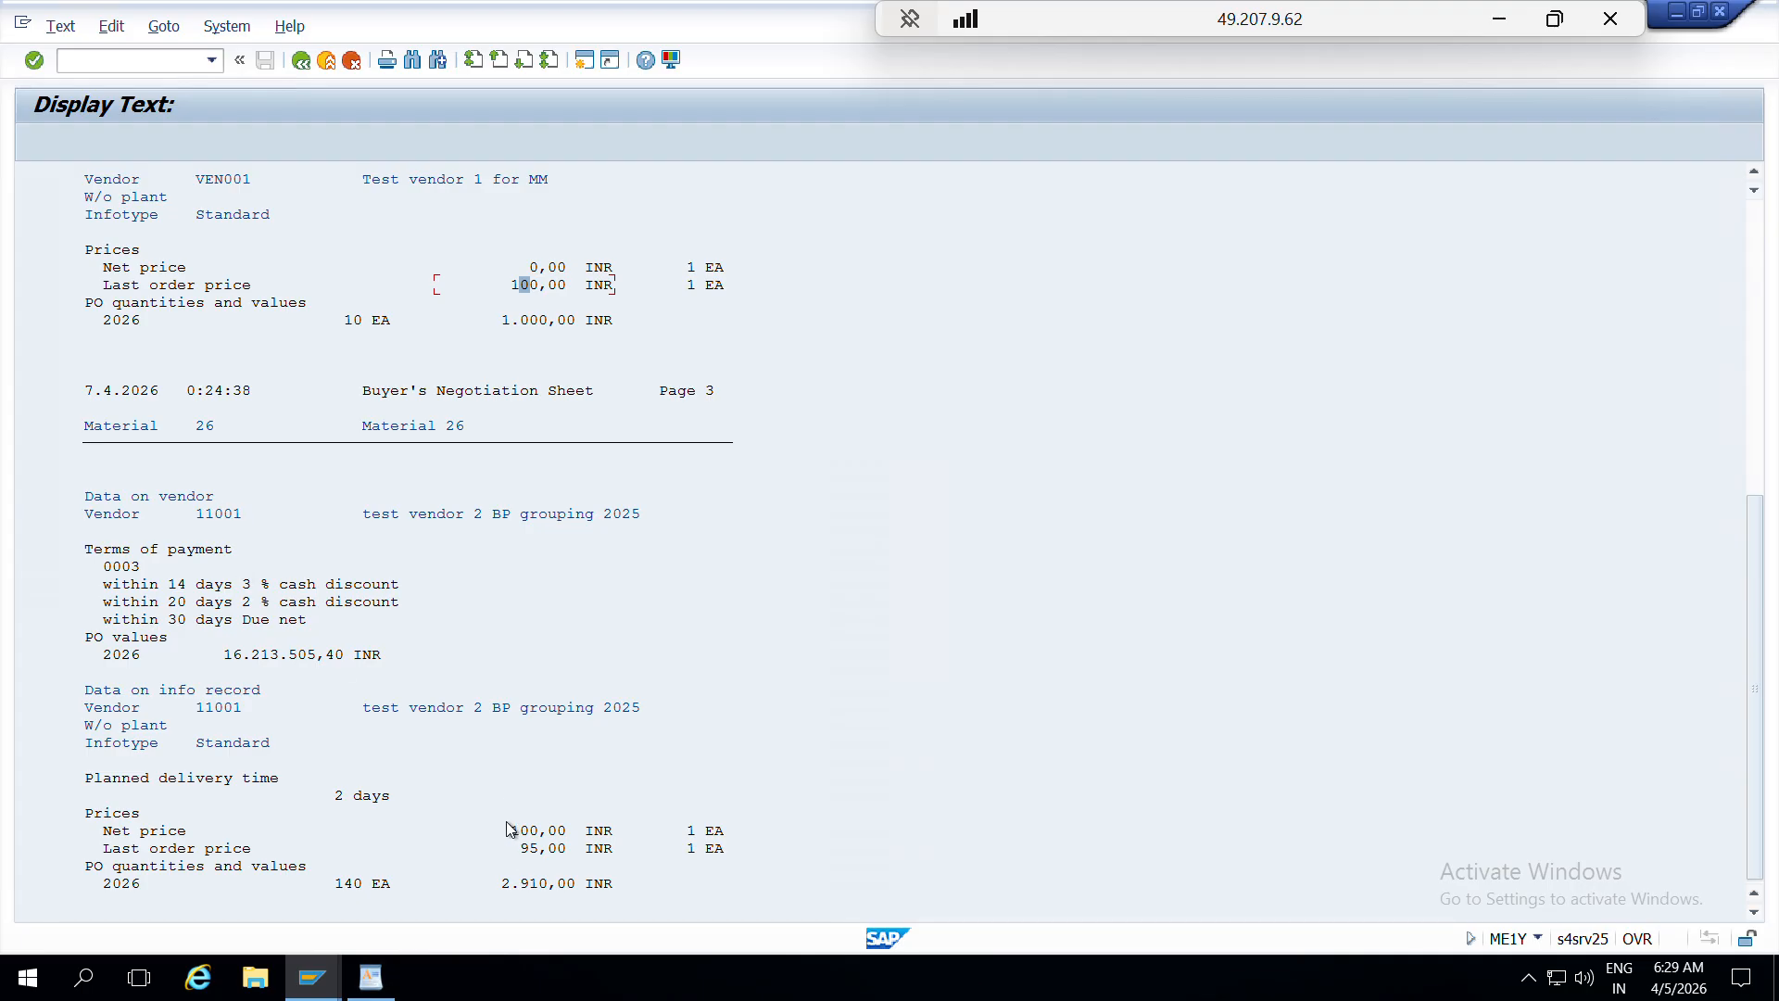
pyautogui.click(534, 849)
pyautogui.click(302, 61)
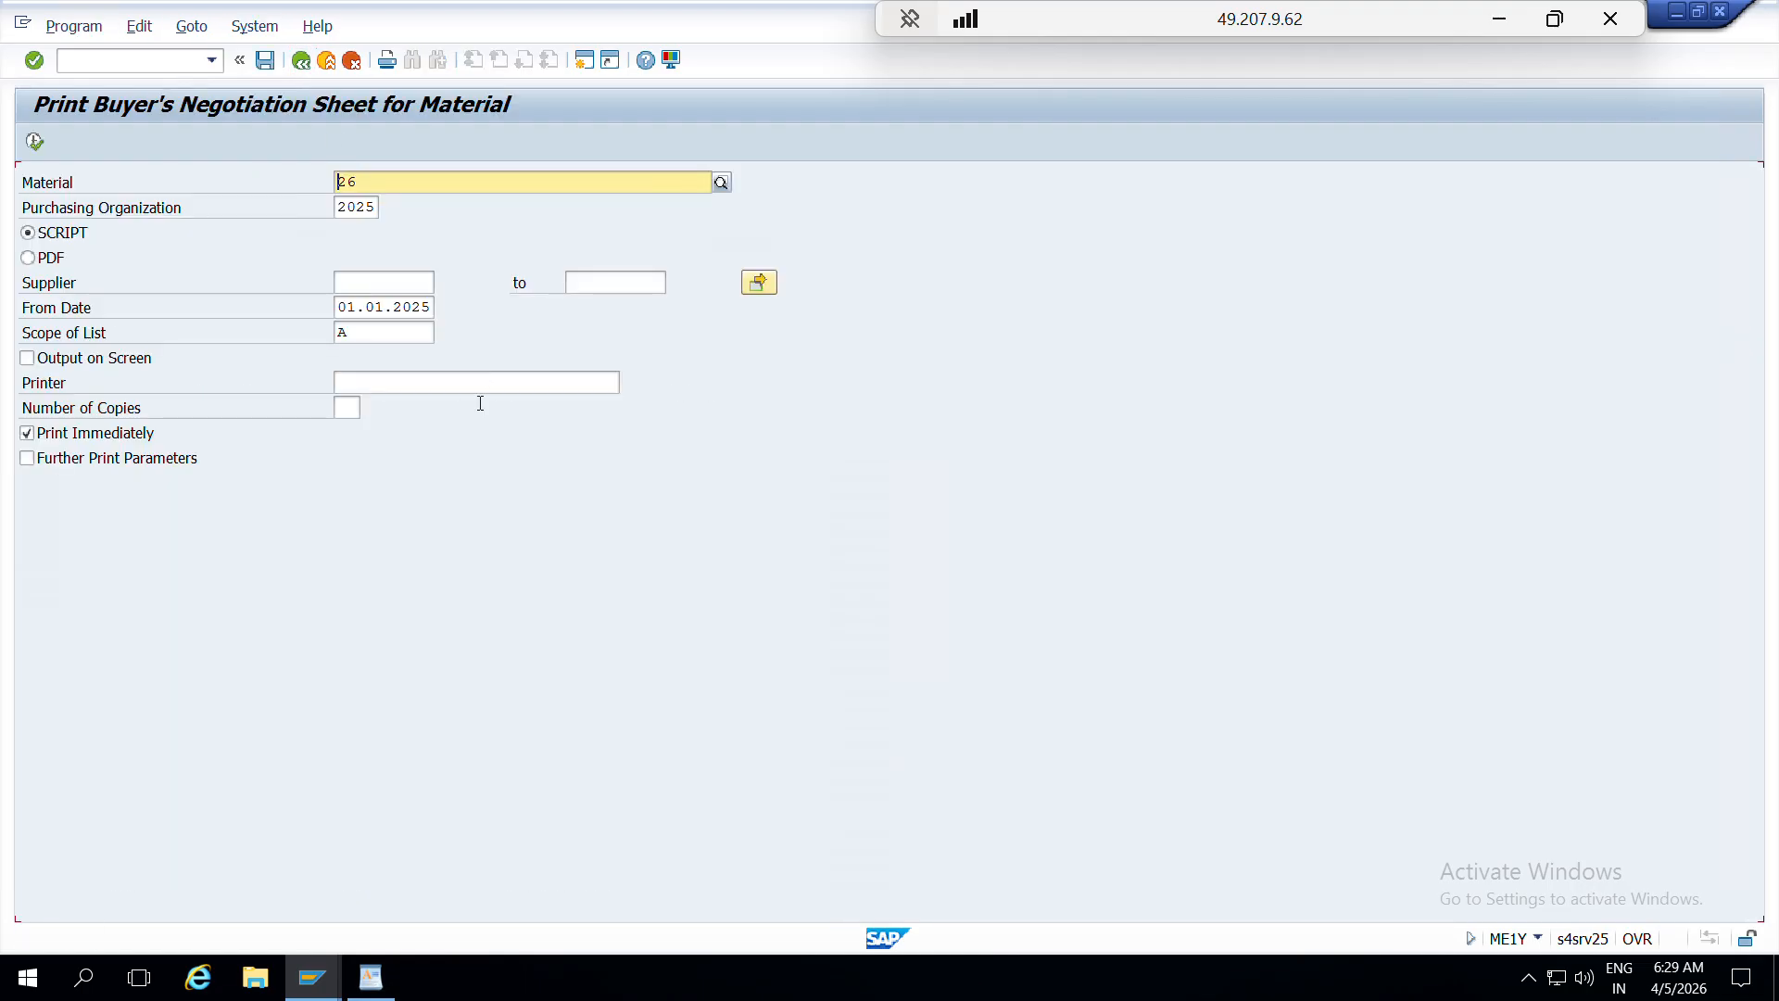
# - Switch to the TSCM50_2_EN_Col15.pdf guide in the browser and find the Price Changes section on page 43
pyautogui.press('super+Tab')
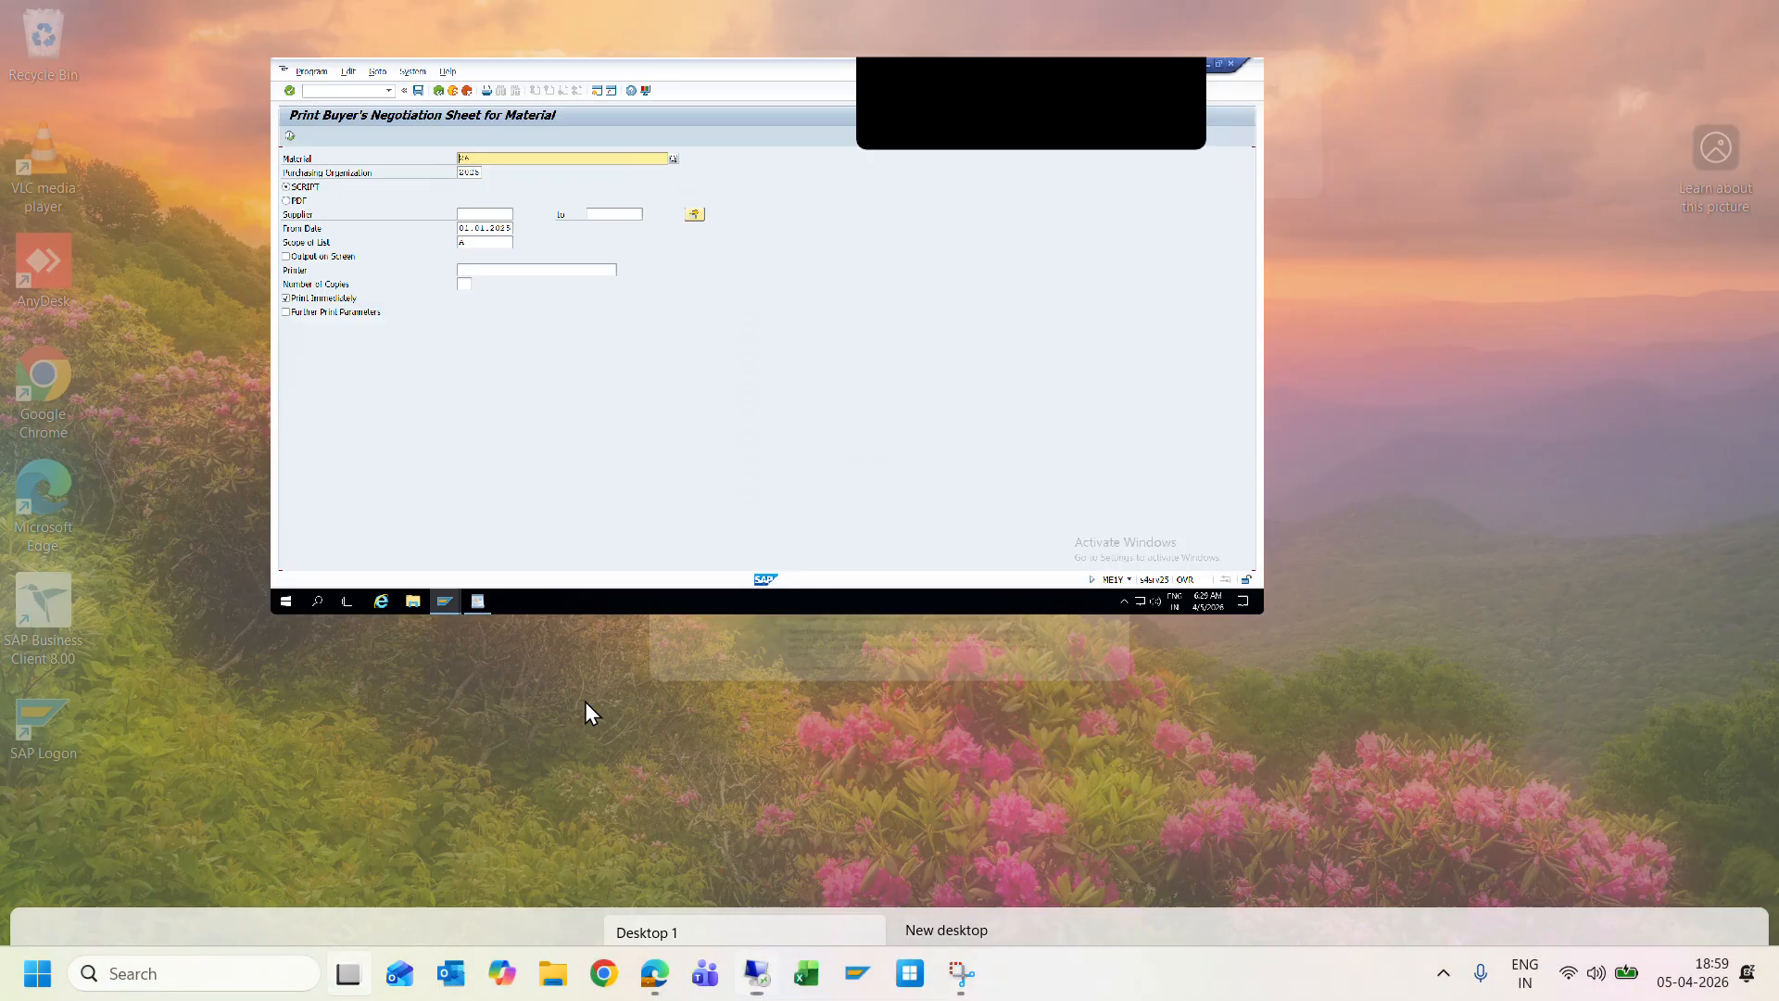
pyautogui.click(871, 480)
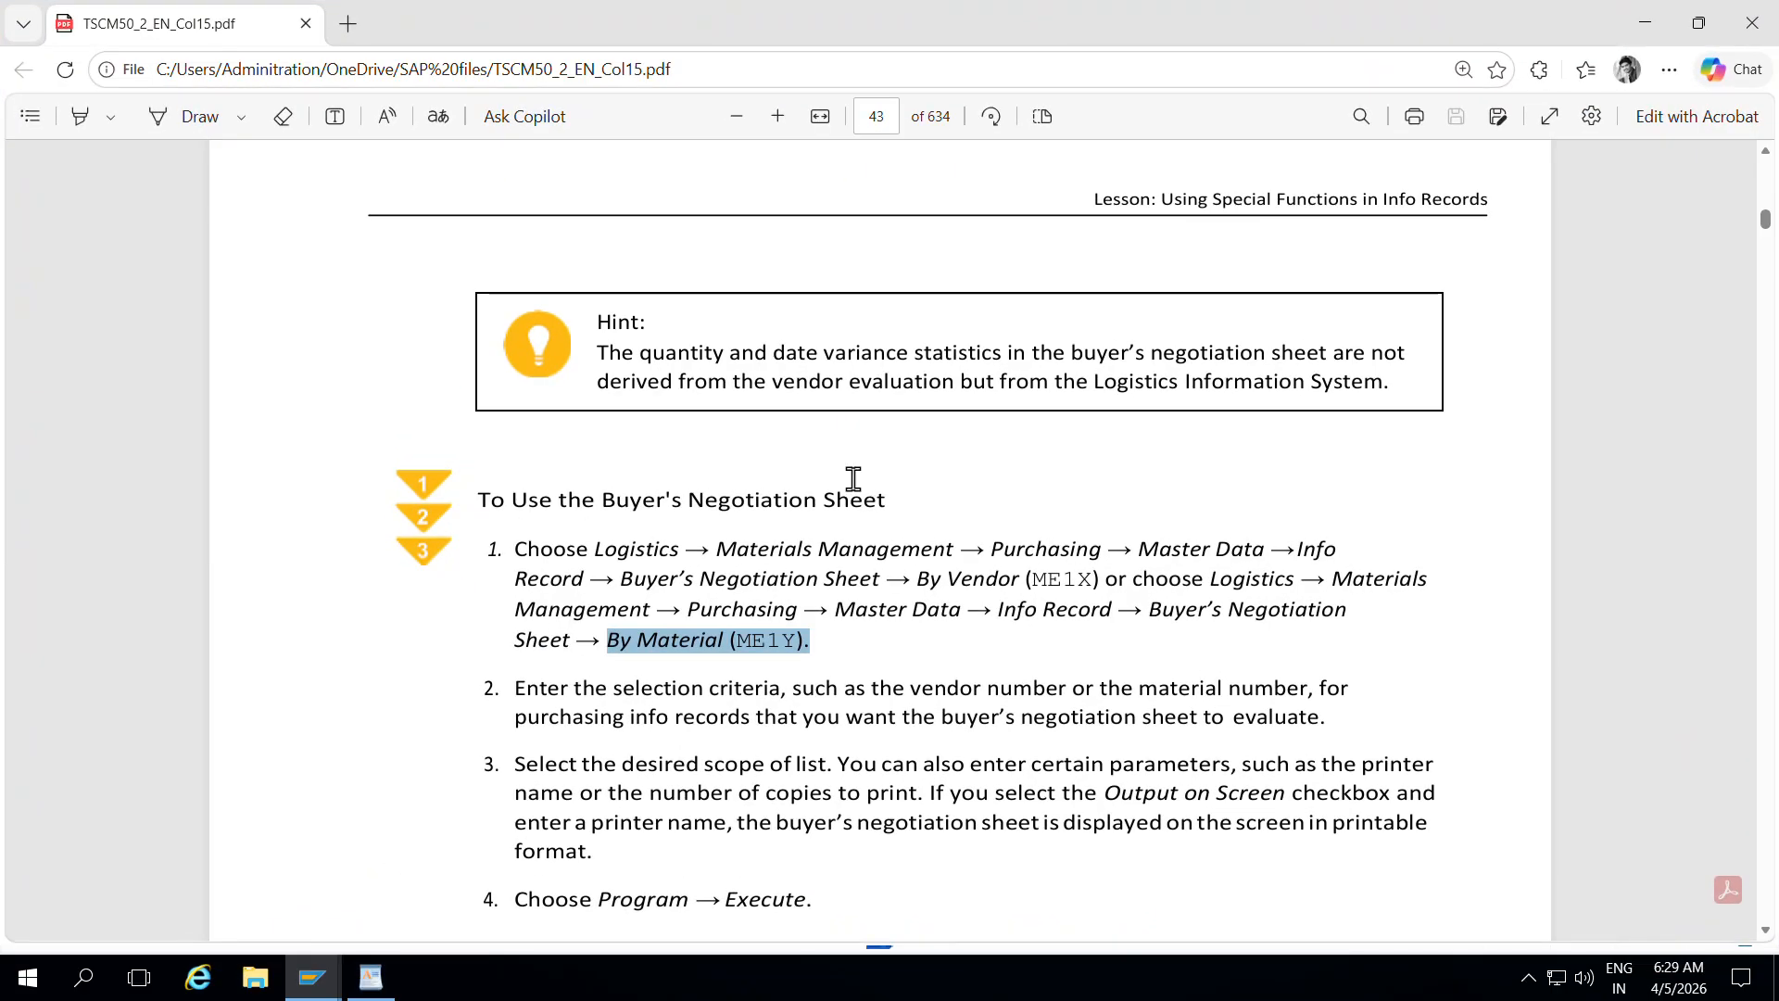
pyautogui.scroll(-8, 853, 478)
pyautogui.scroll(1, 853, 478)
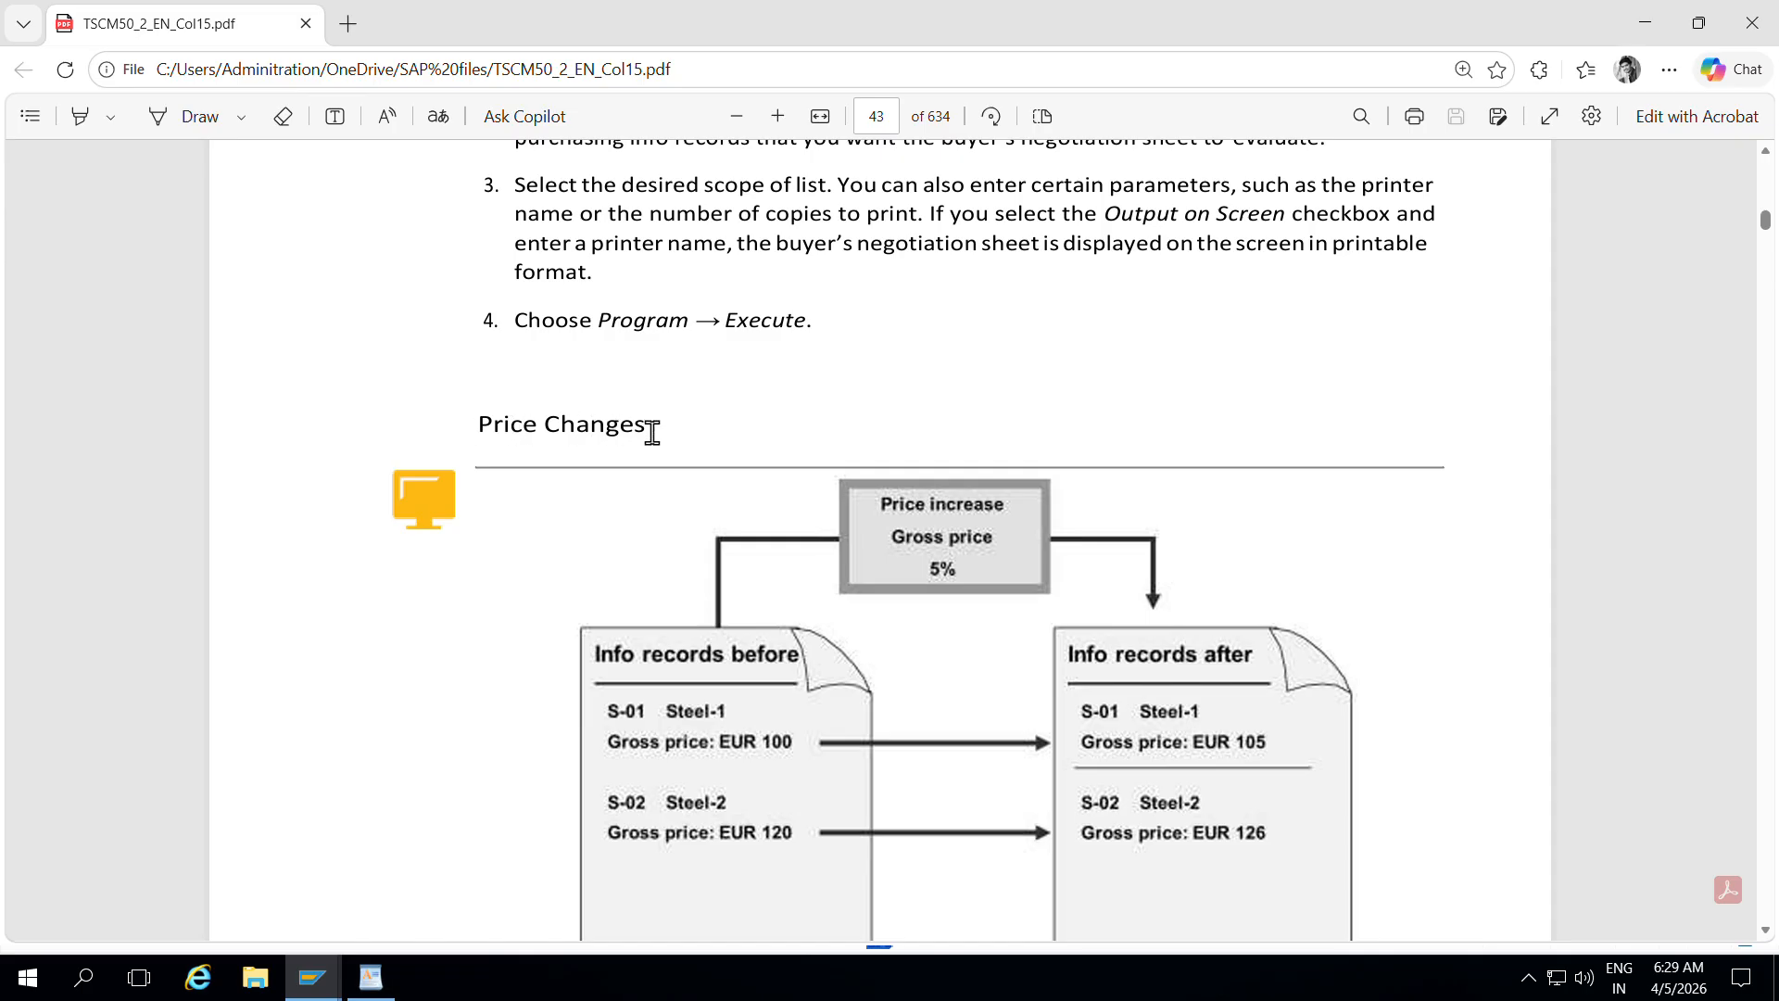
pyautogui.moveTo(648, 428); pyautogui.dragTo(476, 428)
pyautogui.click(695, 435)
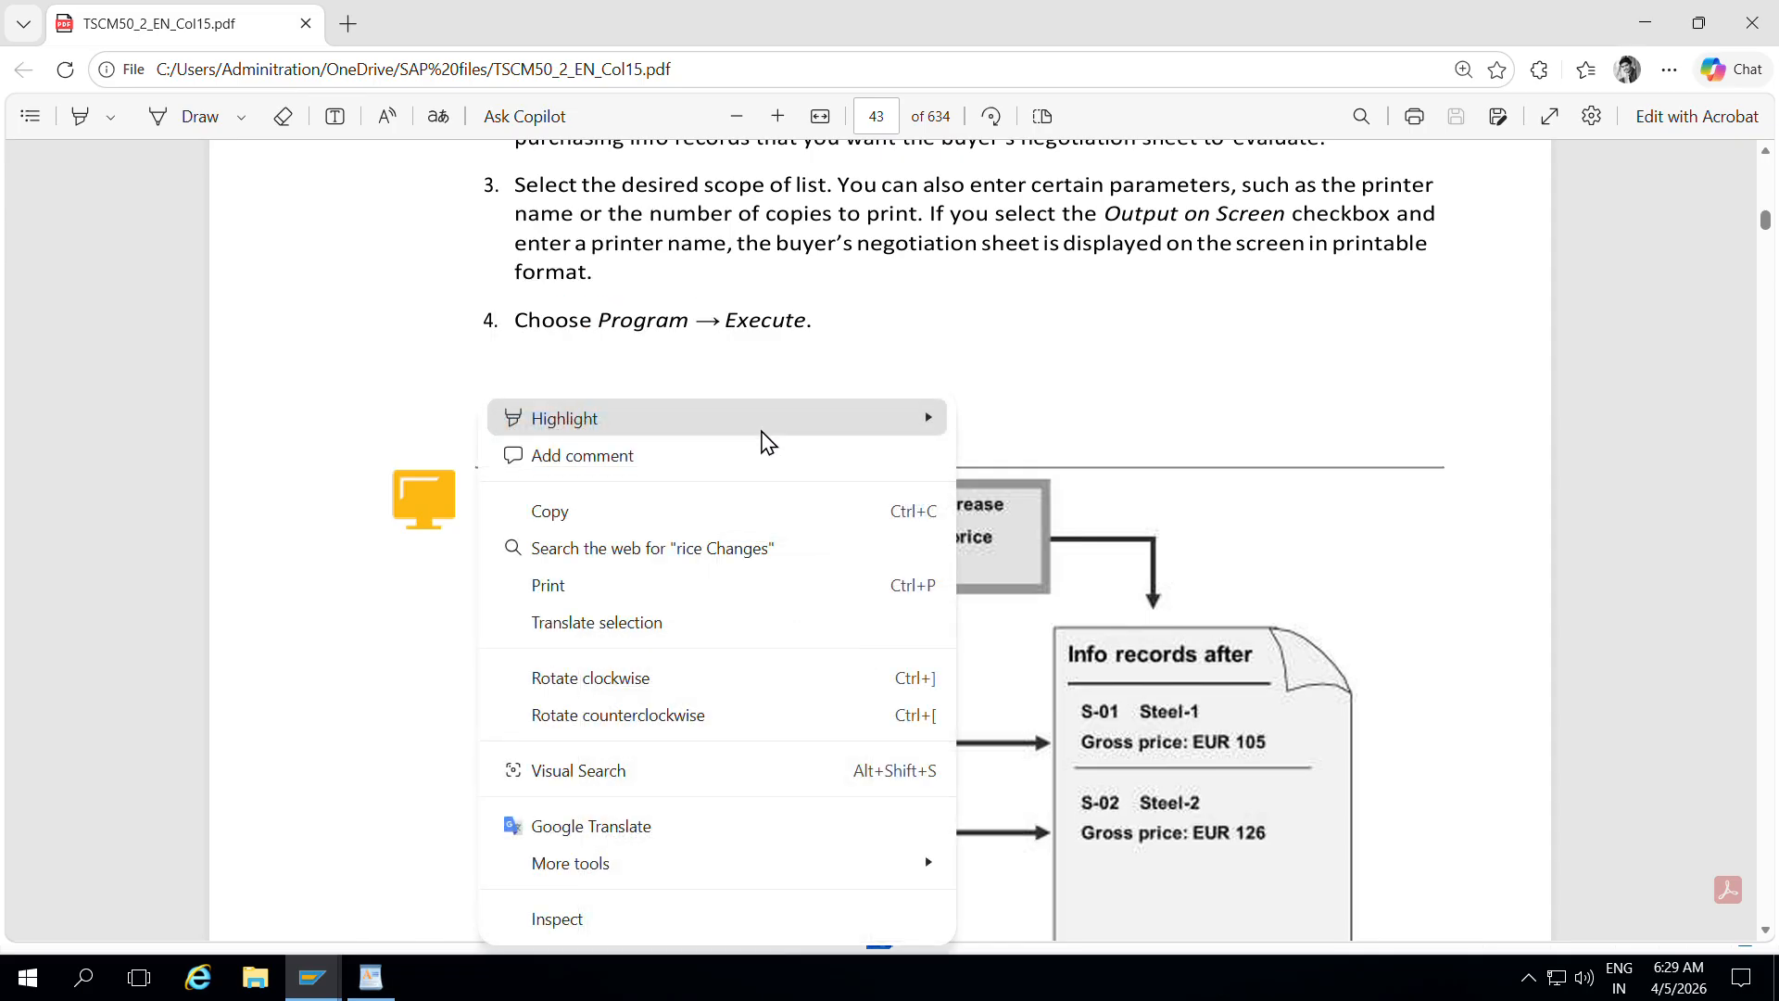
pyautogui.click(1064, 389)
pyautogui.click(1064, 389)
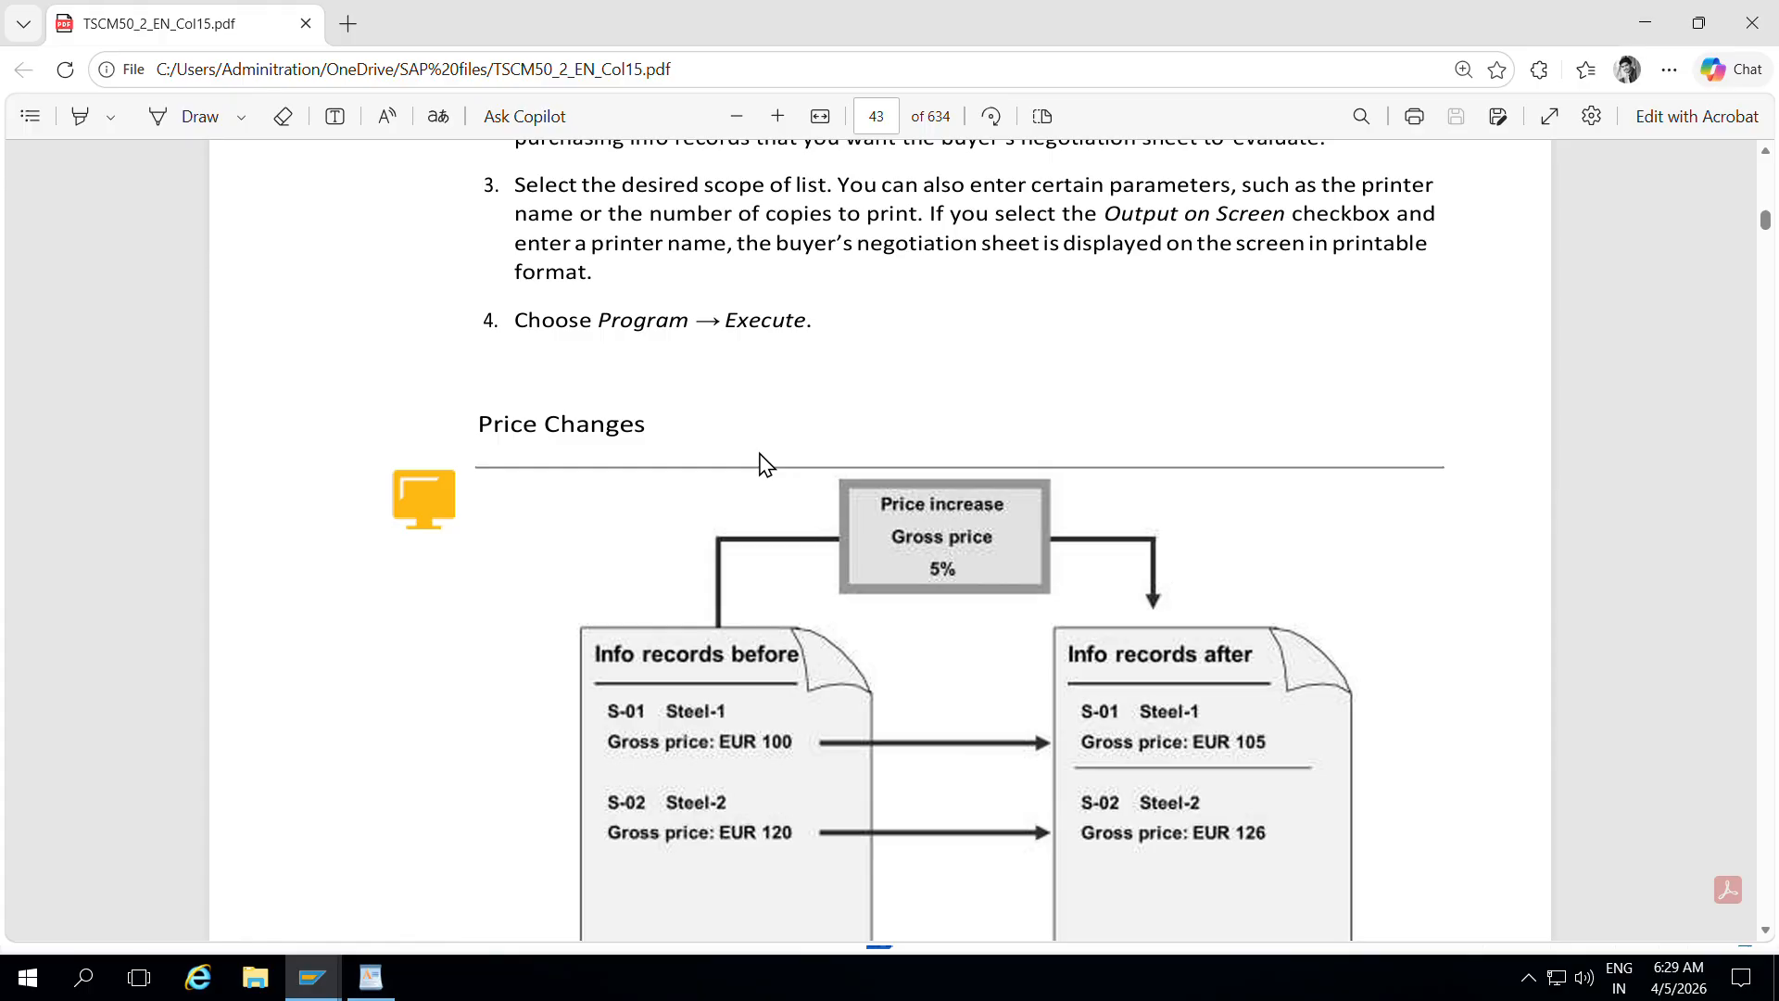
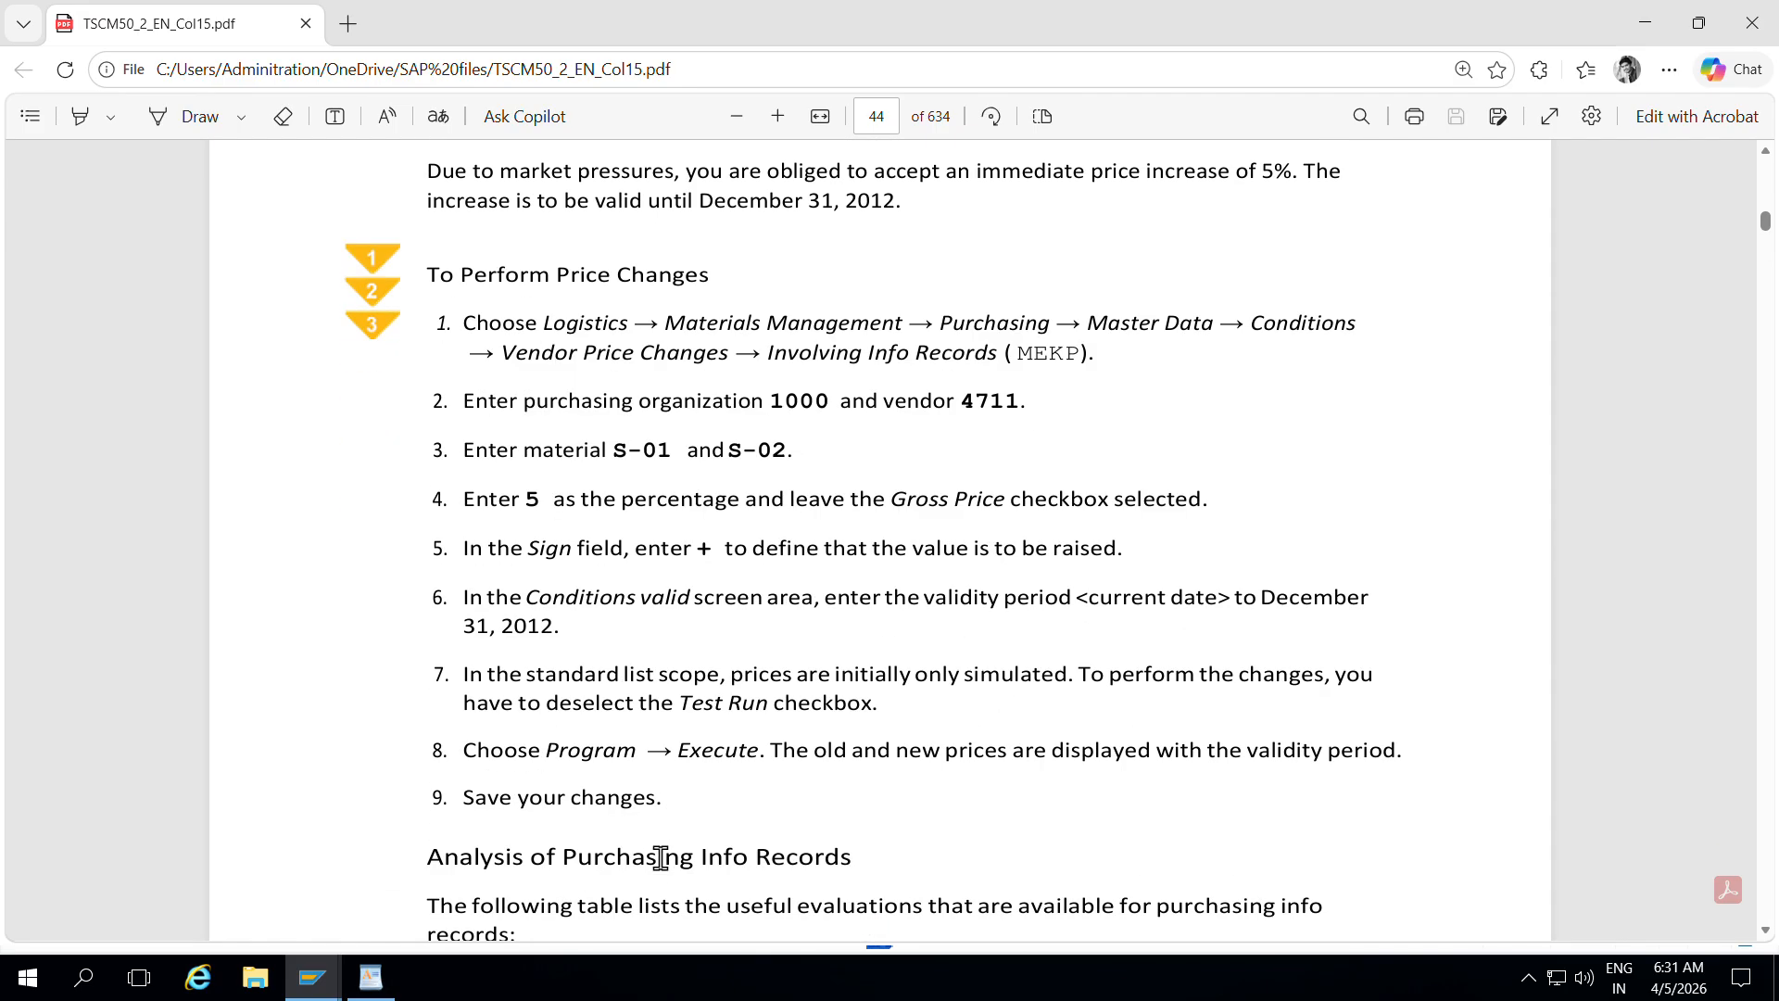
# - Read the guide's remaining price change instructions and its table of evaluations for purchasing info records
pyautogui.scroll(-3, 776, 806)
pyautogui.scroll(-3, 770, 798)
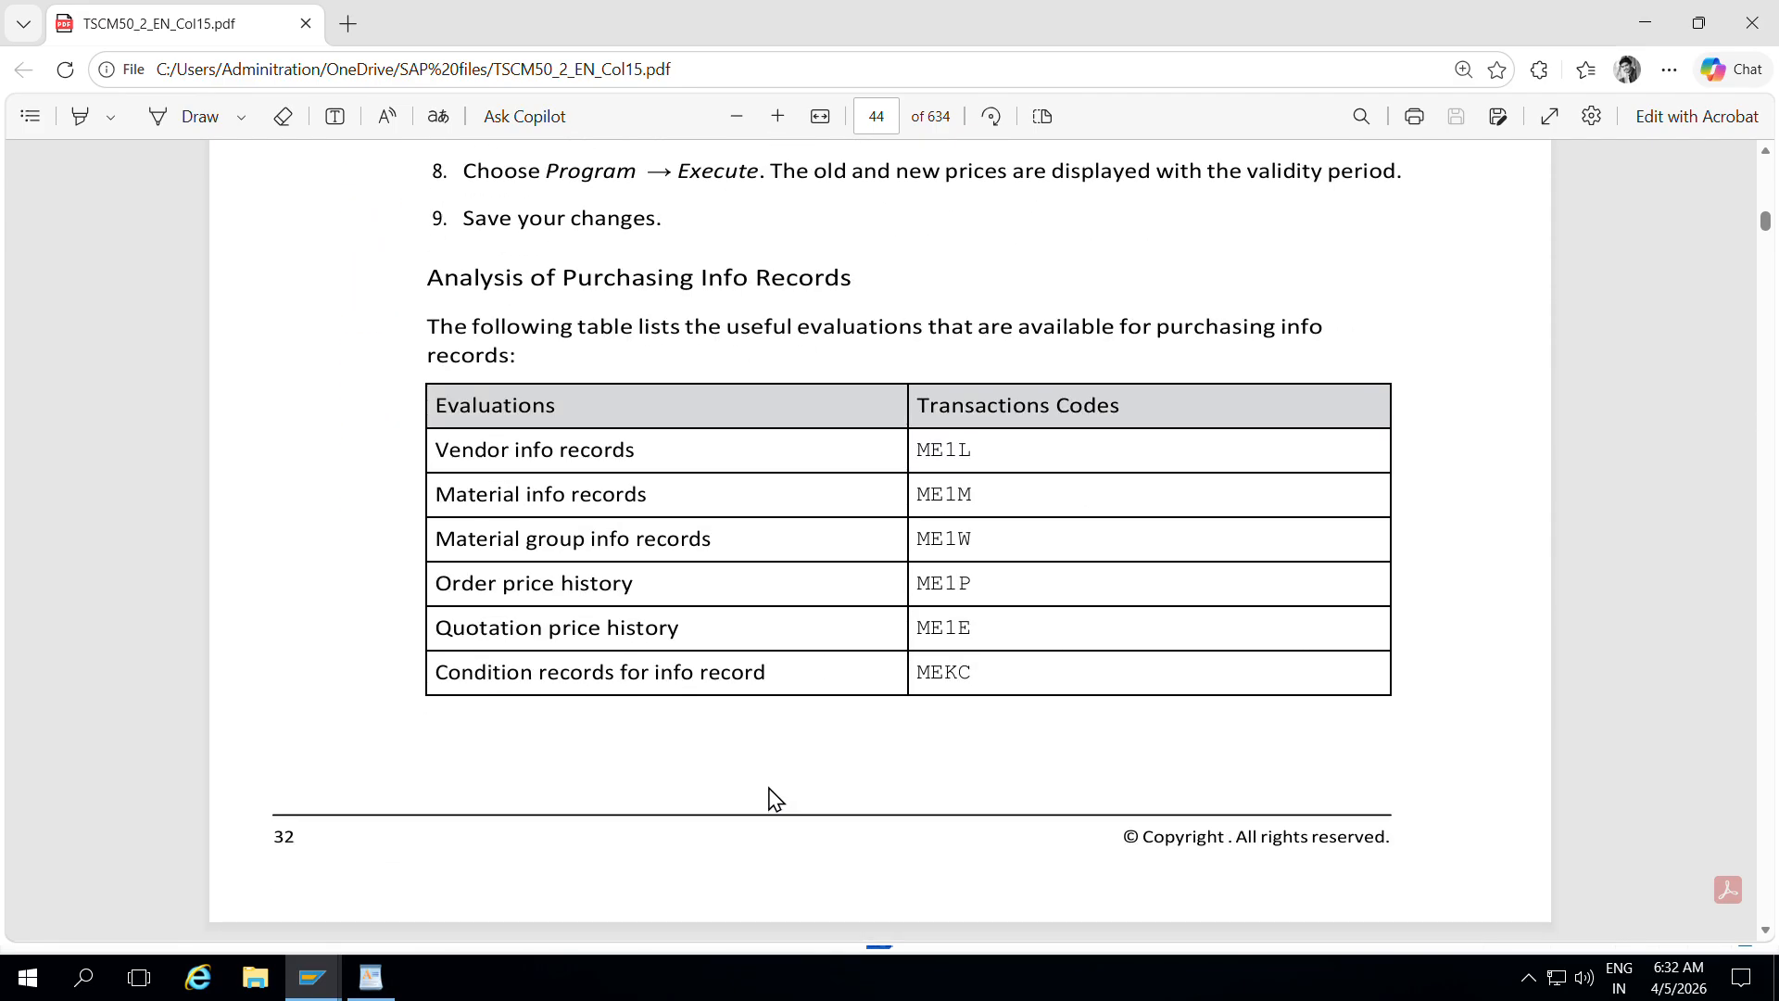
pyautogui.scroll(2, 798, 766)
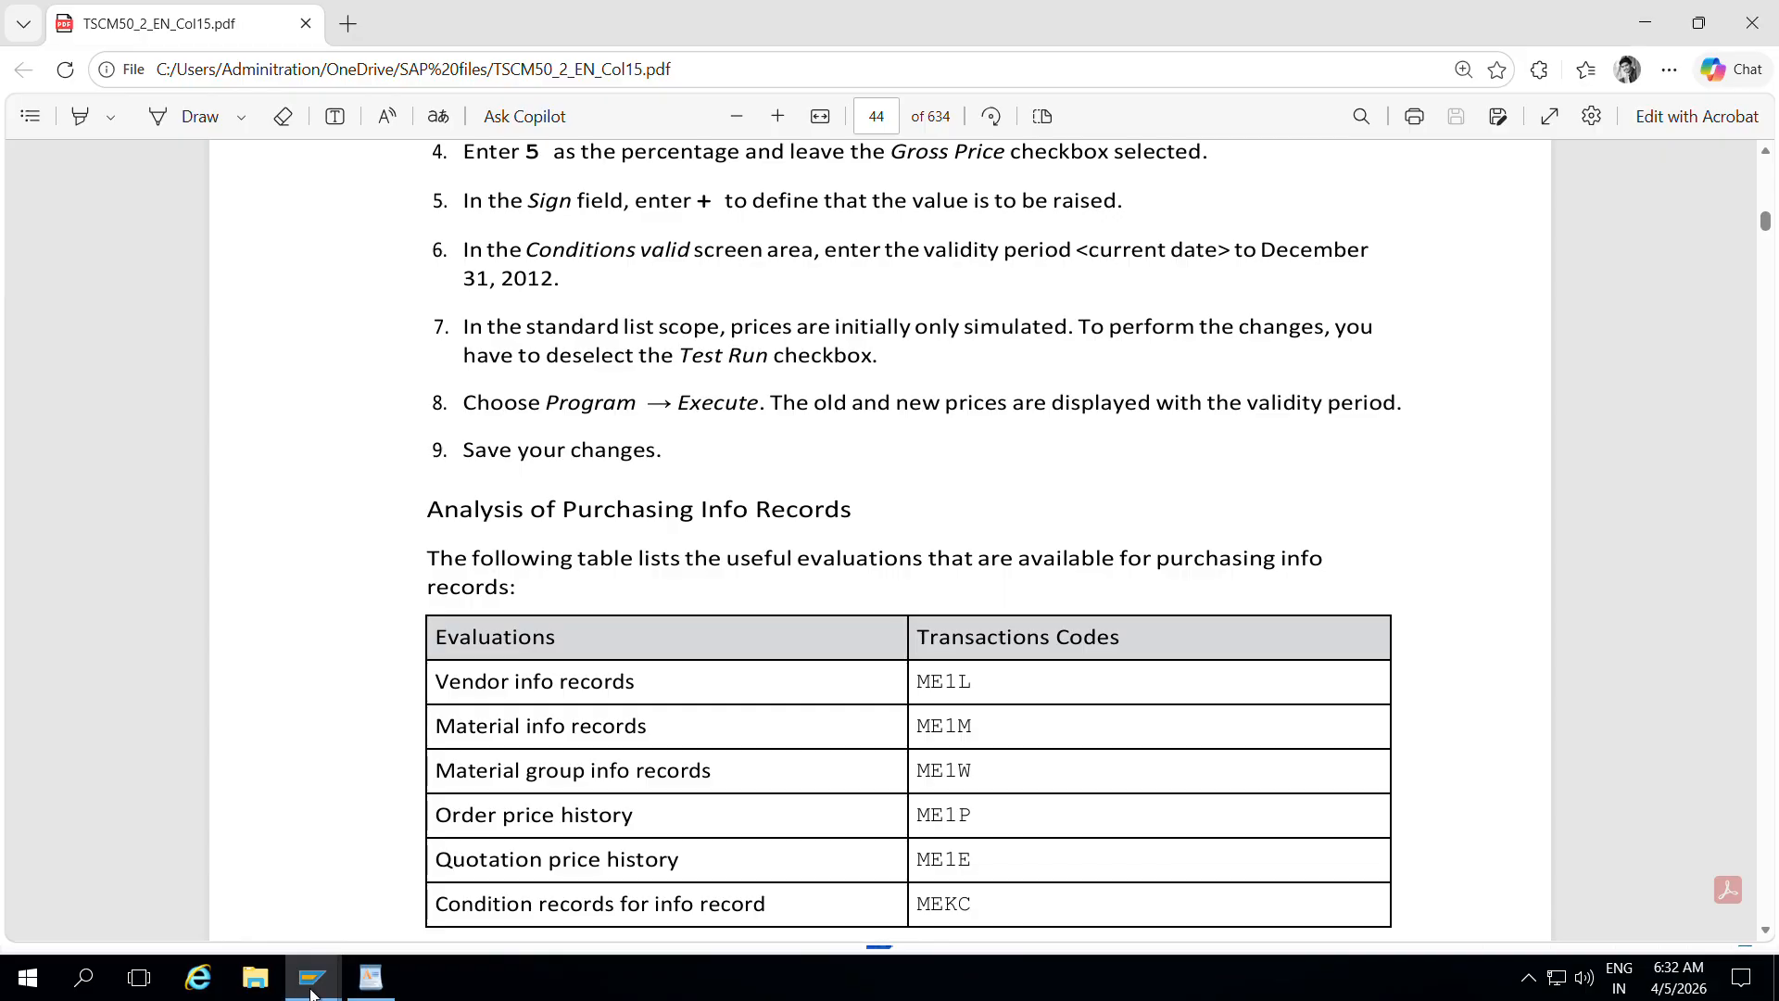
# - Switch back to SAP and open transaction SE16N in a new session
pyautogui.click(311, 990)
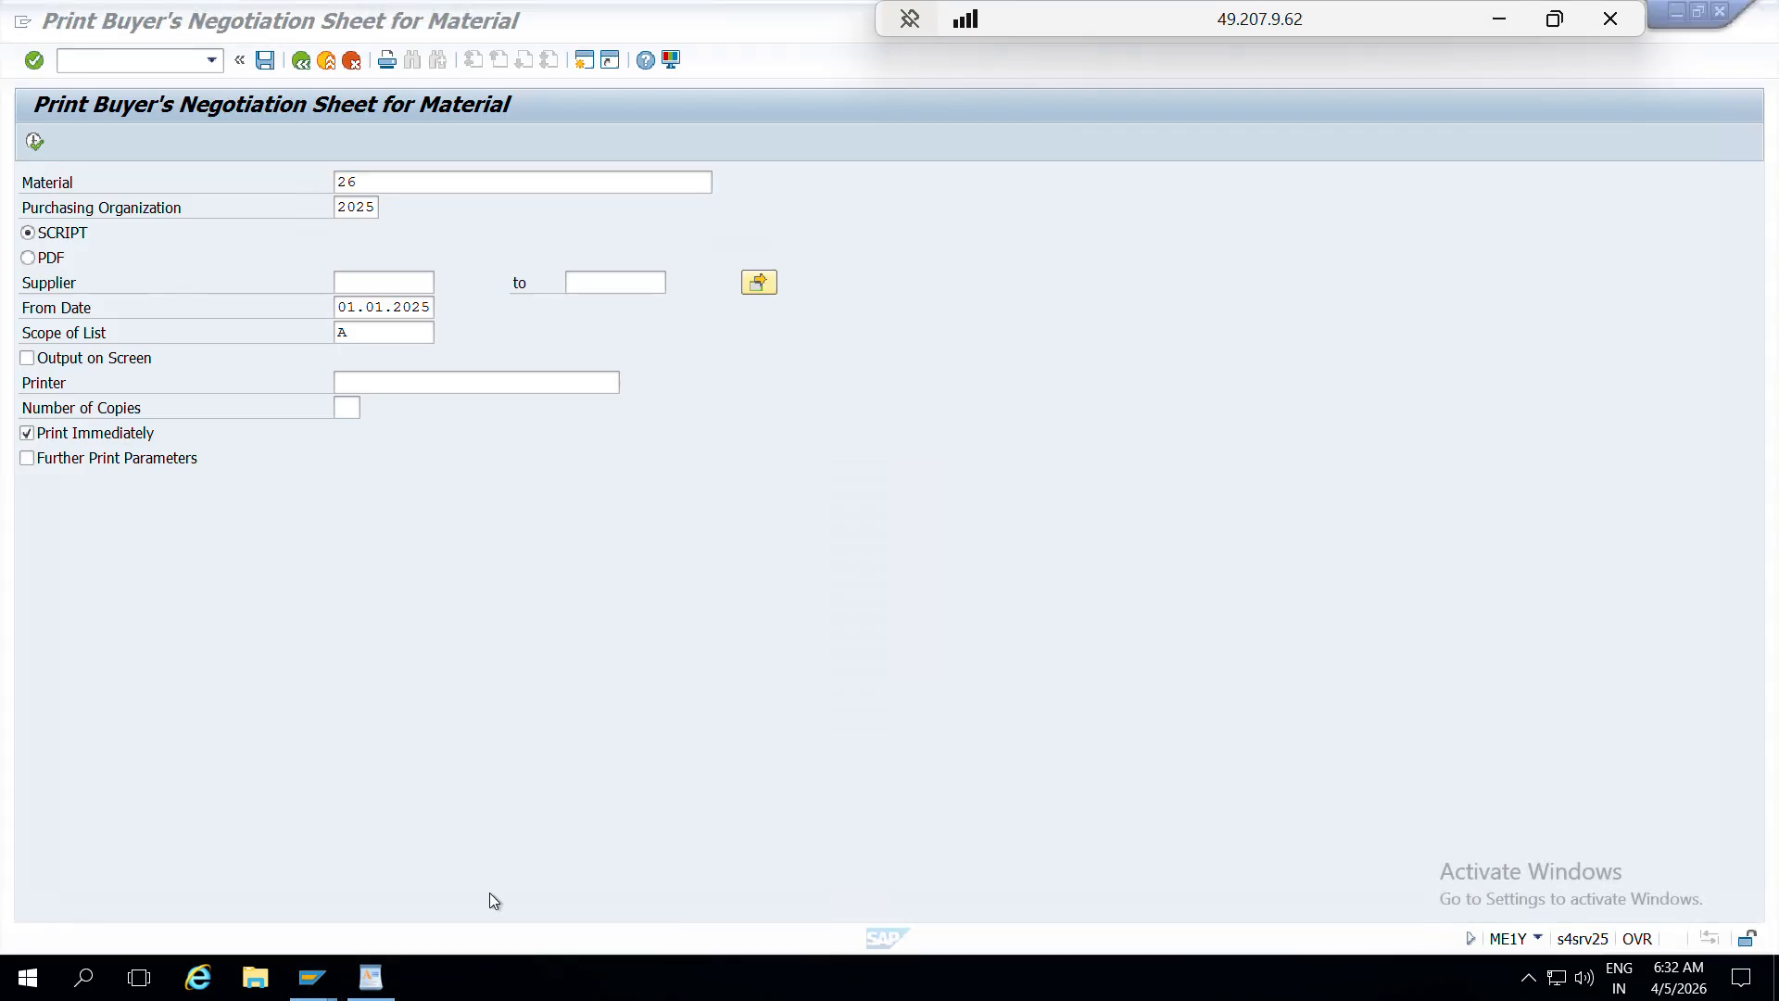
pyautogui.click(334, 980)
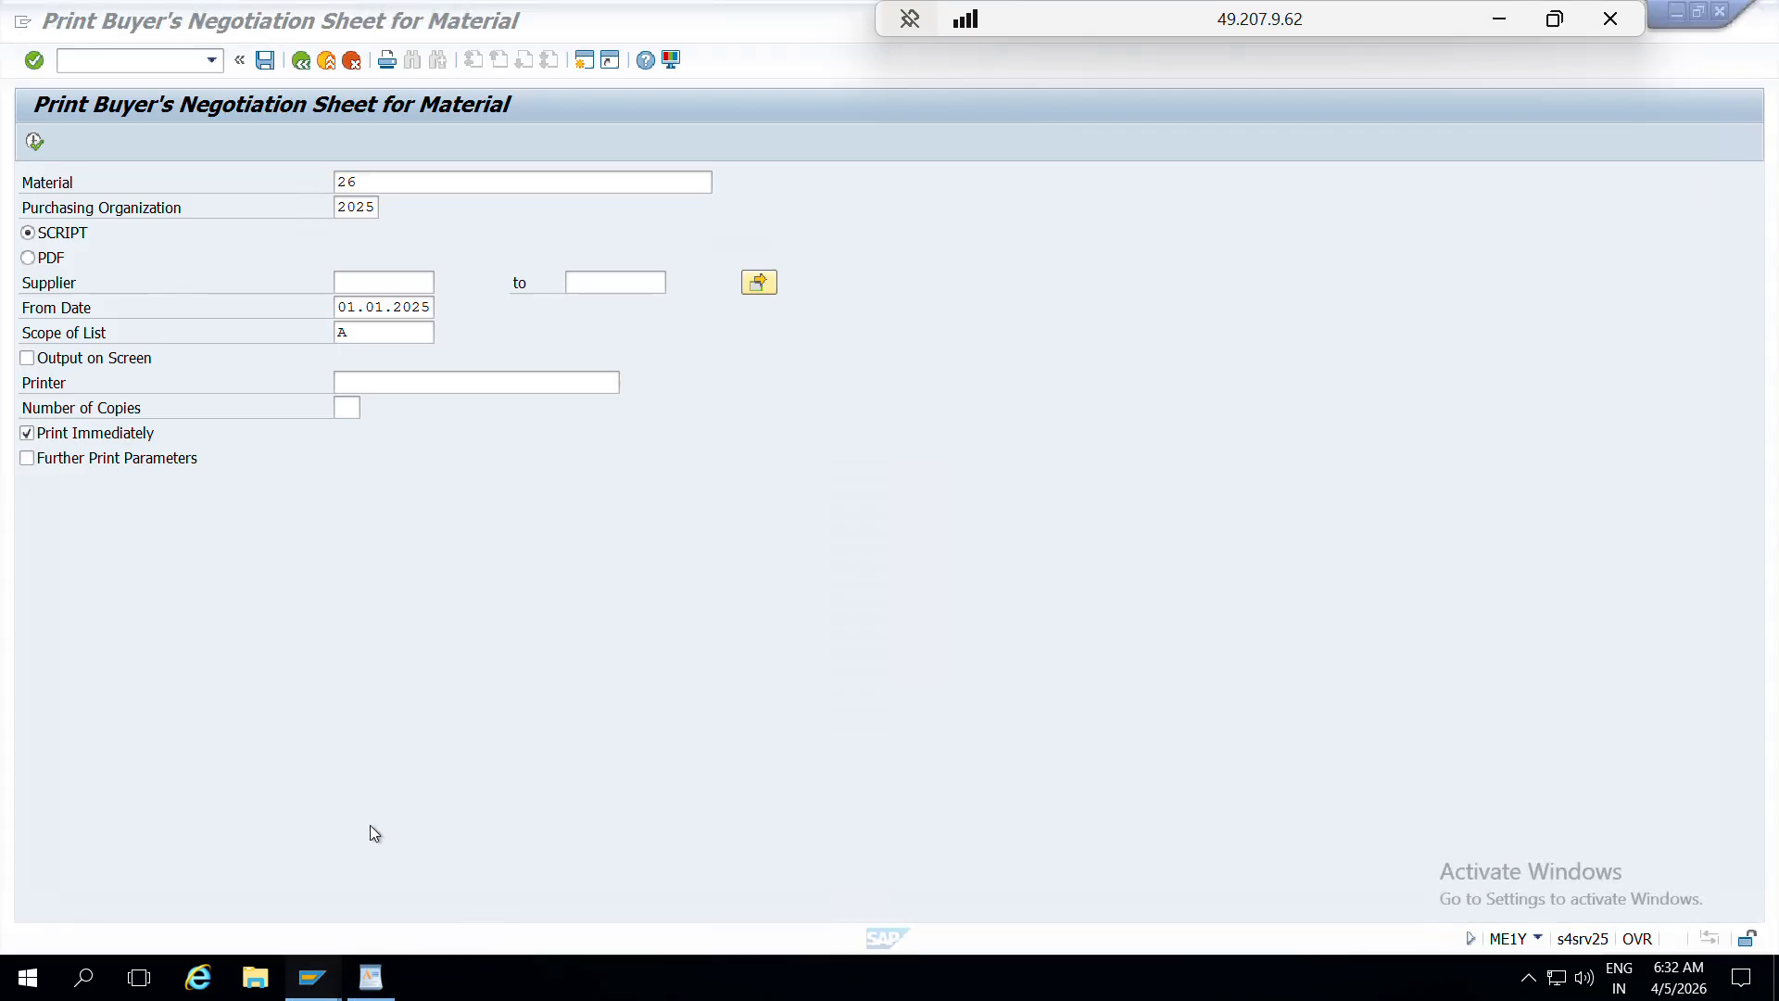
pyautogui.click(93, 61)
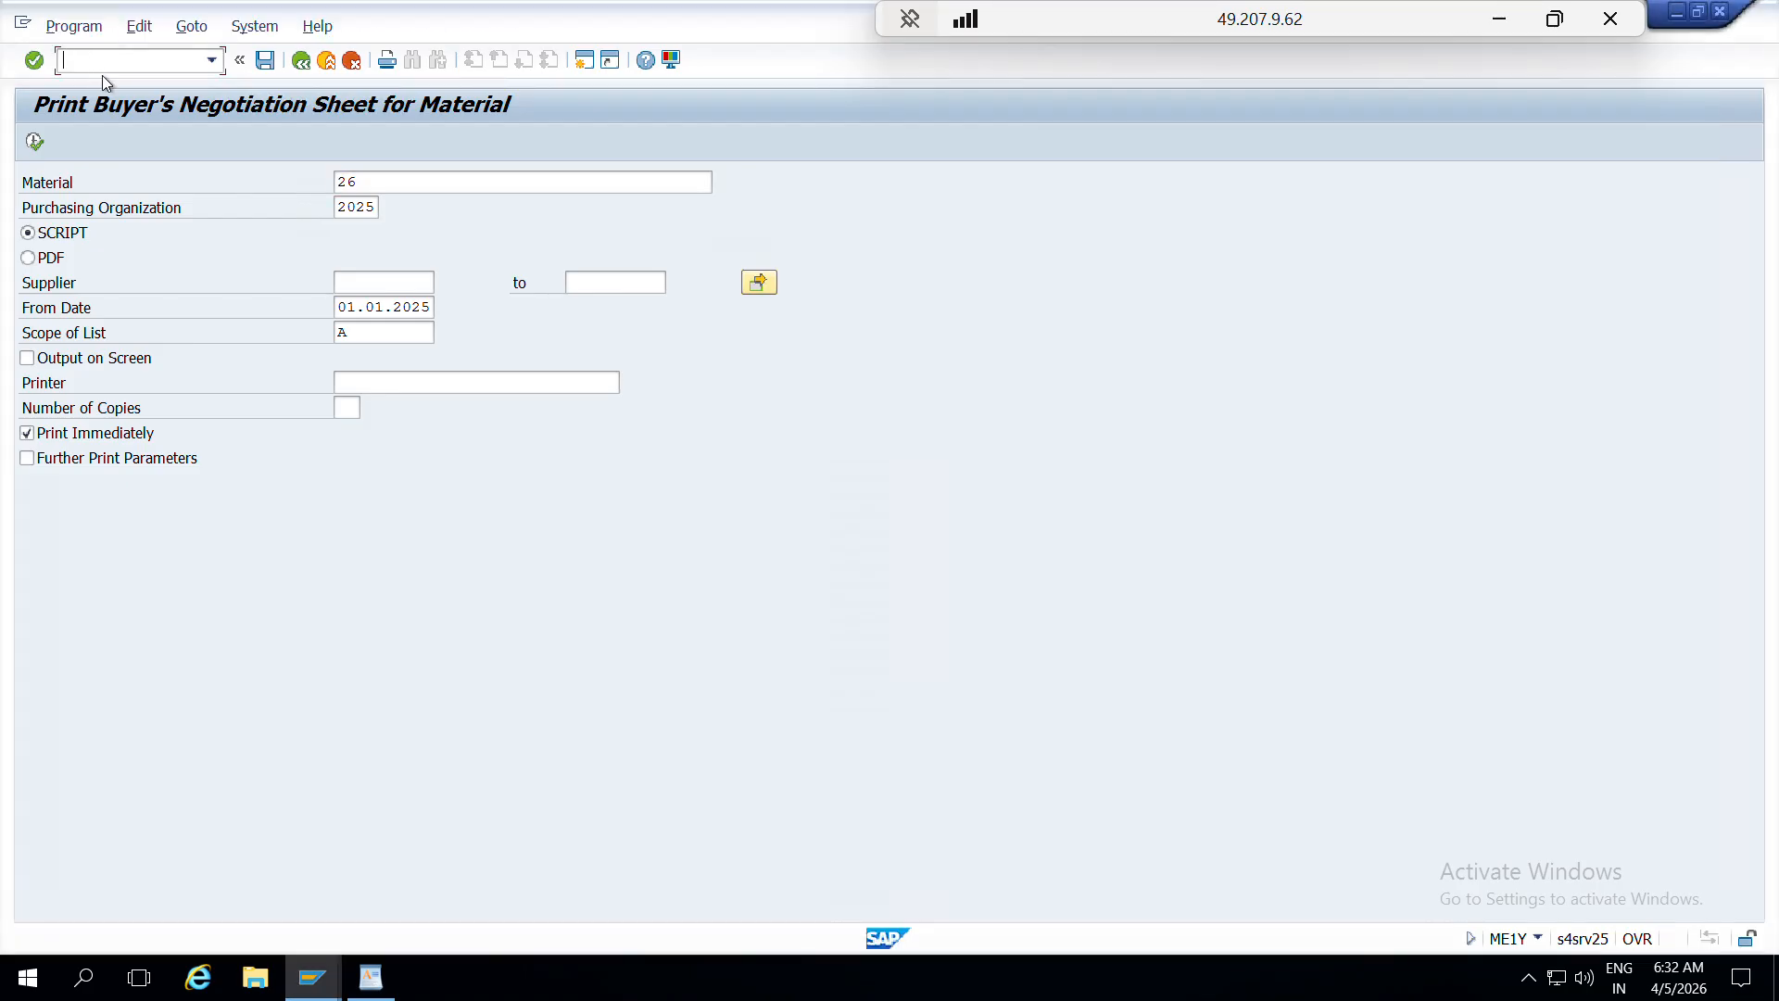
pyautogui.write('/nse16n')
pyautogui.press('Return')
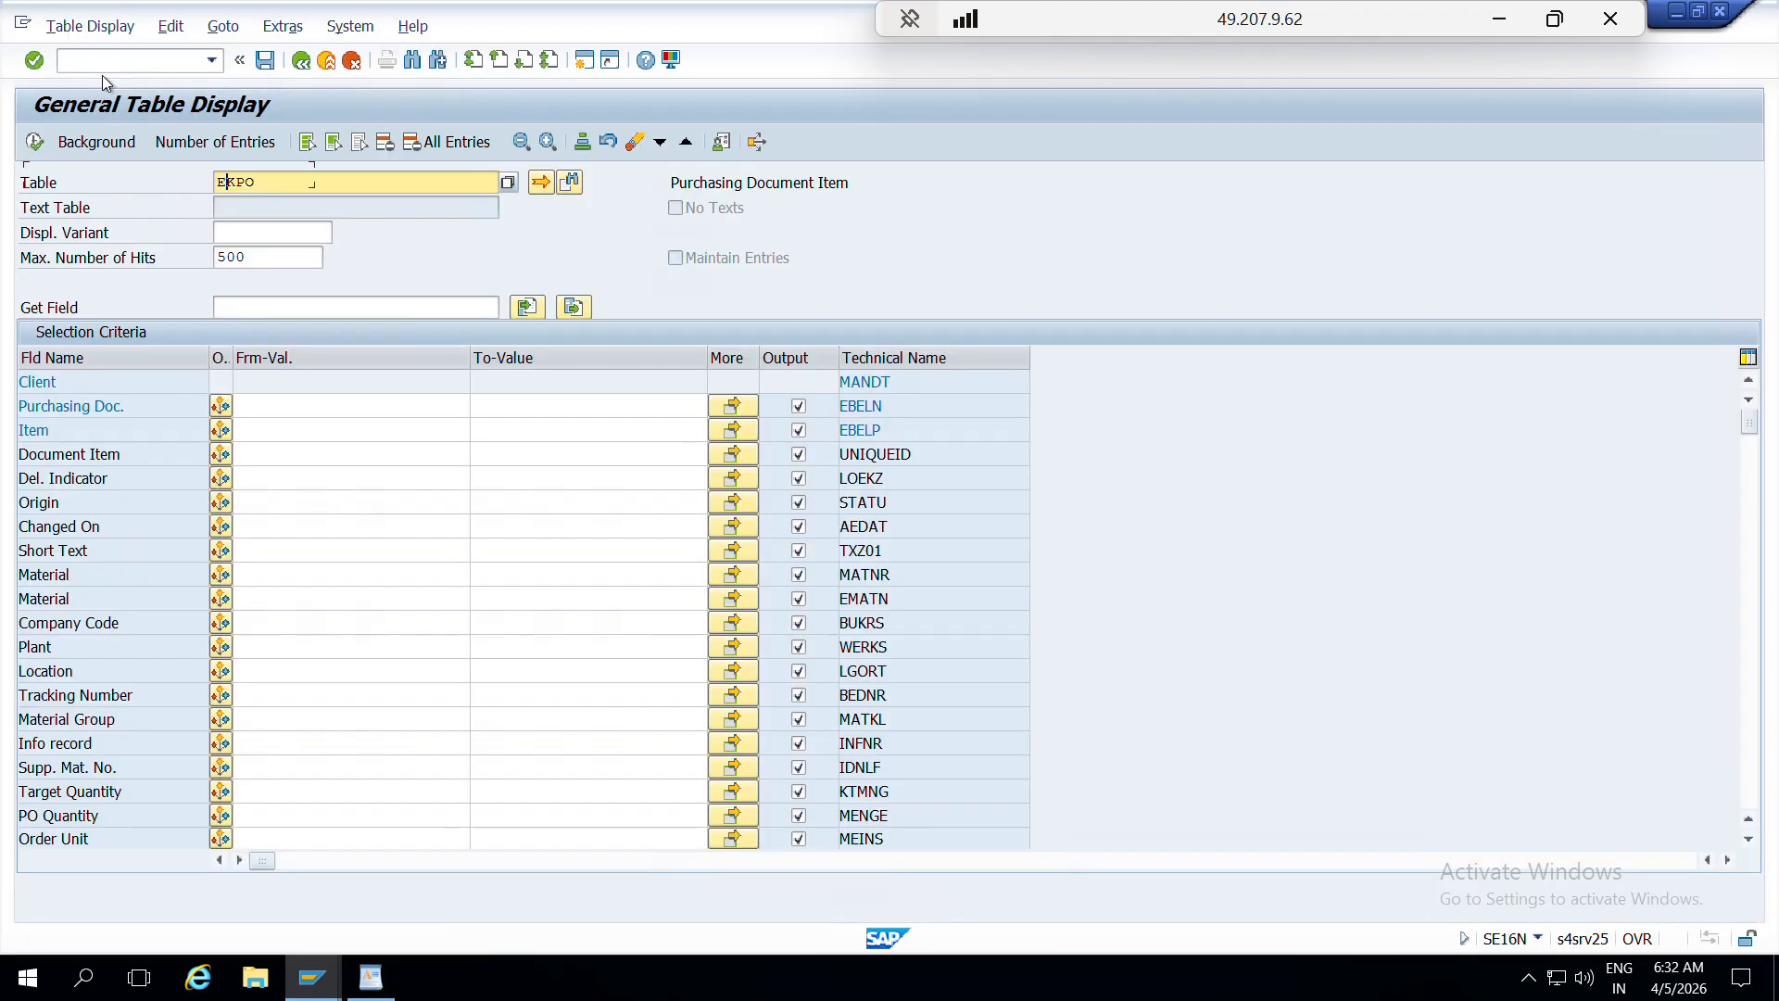
# - Load table EINA, the general data of purchasing info records, in the table display
pyautogui.press('BackSpace')
pyautogui.press('BackSpace')
pyautogui.press('BackSpace')
pyautogui.press('BackSpace')
pyautogui.write('eina')
pyautogui.press('Return')
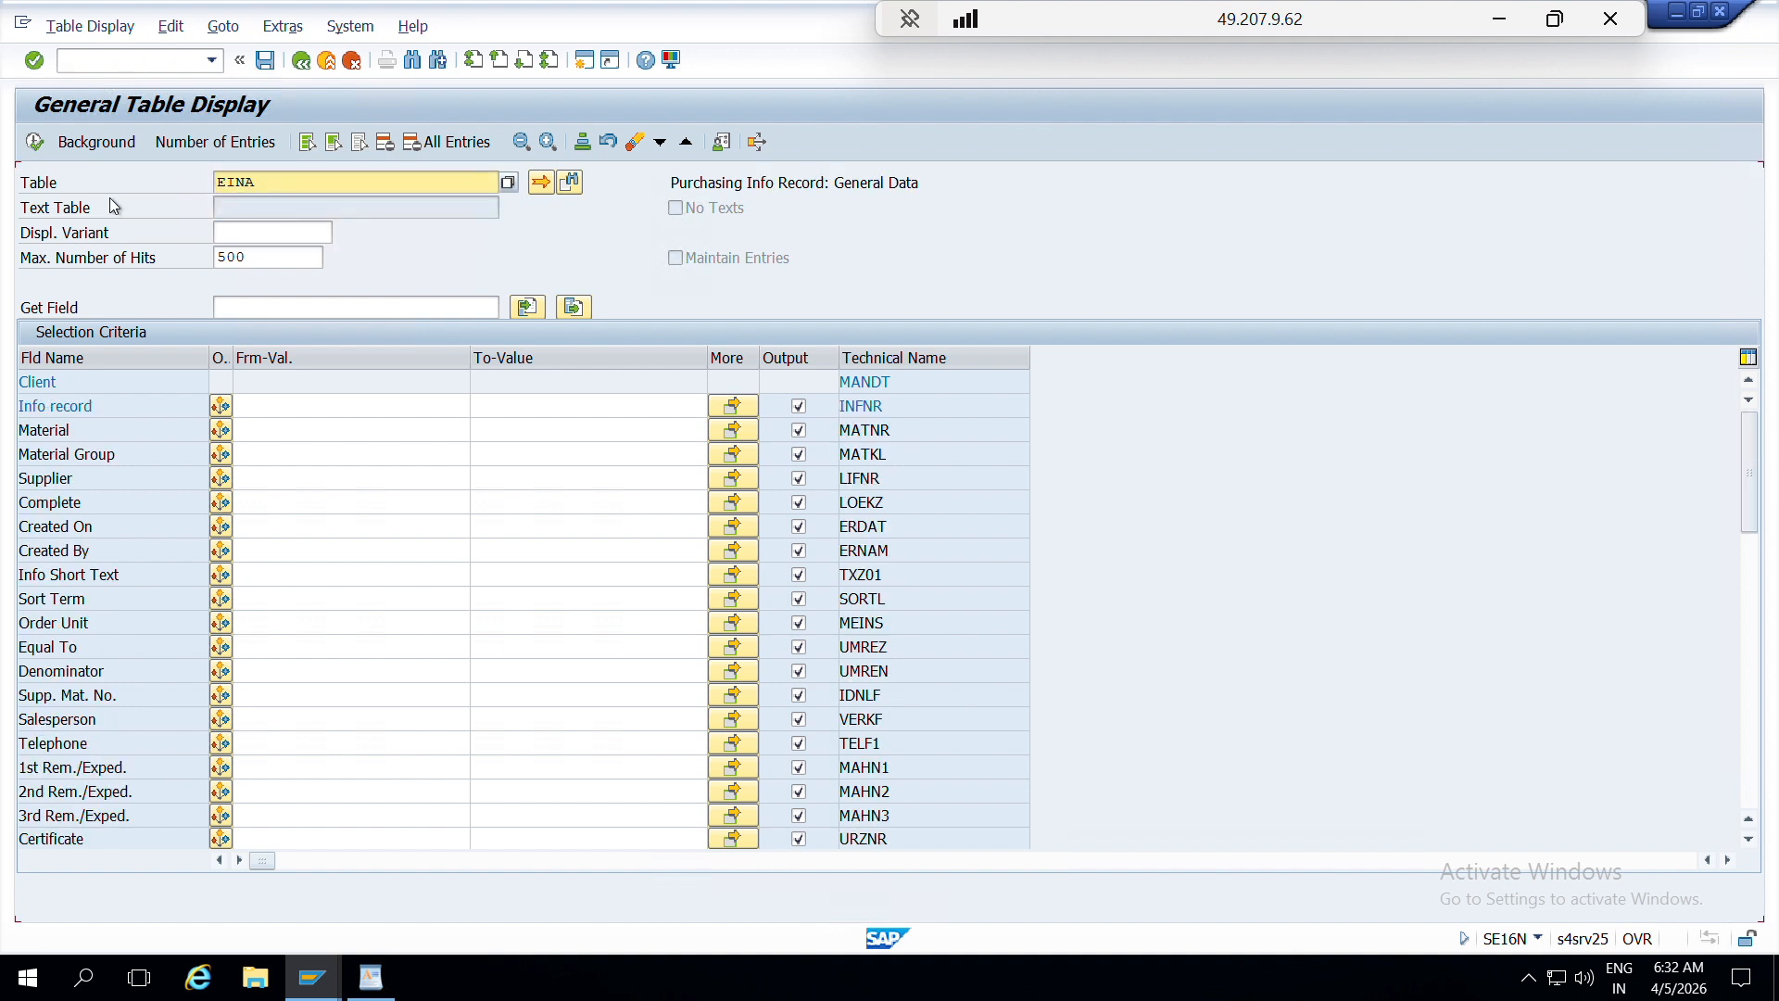
# - List the EINA entries for test vendor 2 by its supplier number, leaving the material unrestricted
pyautogui.click(304, 433)
pyautogui.write('2')
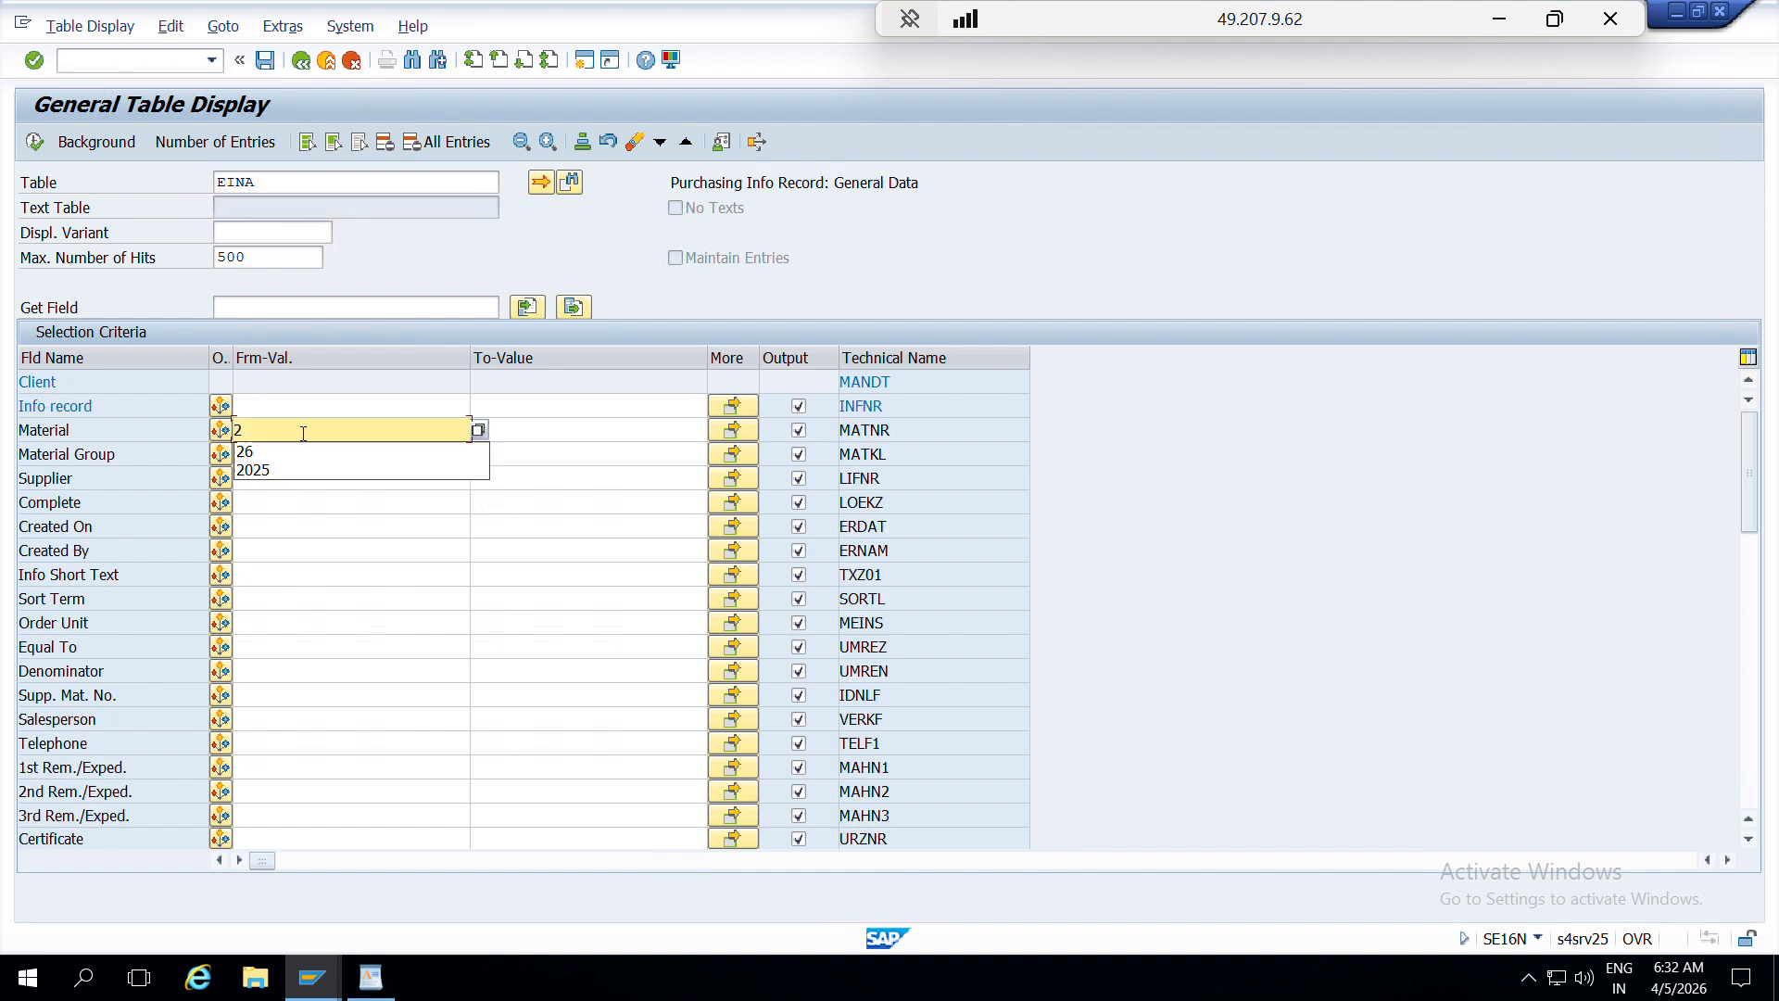
pyautogui.write('6')
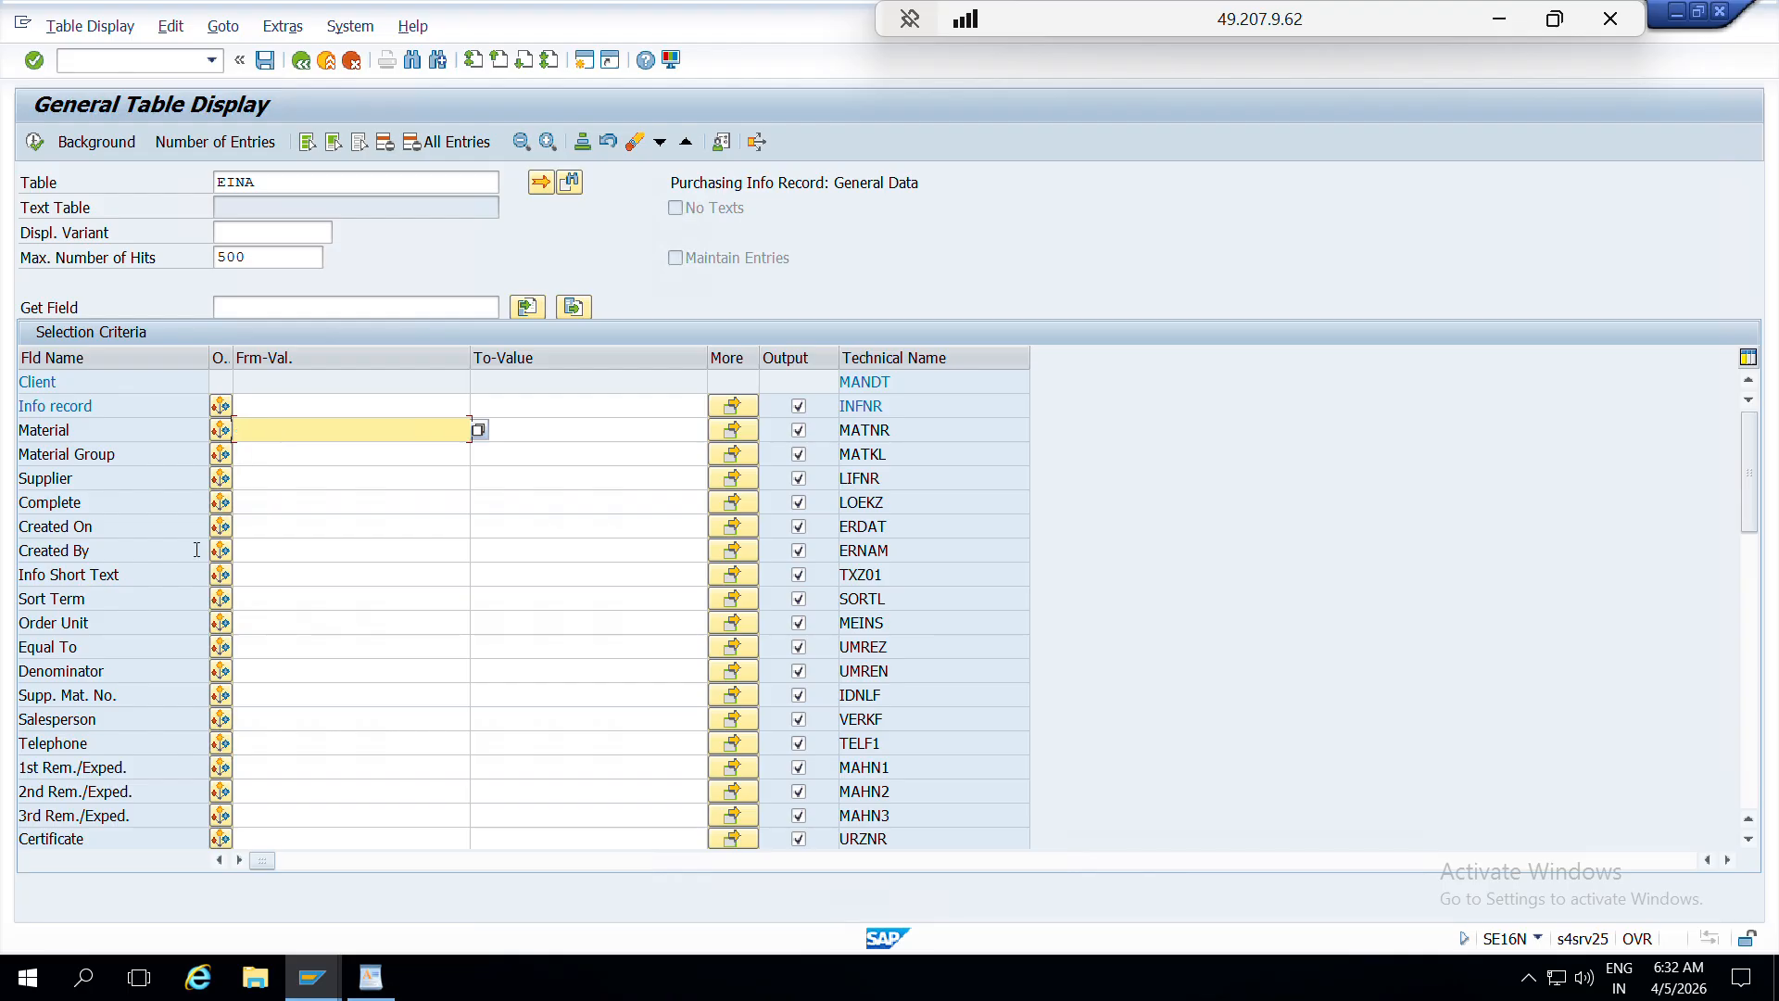
pyautogui.click(282, 476)
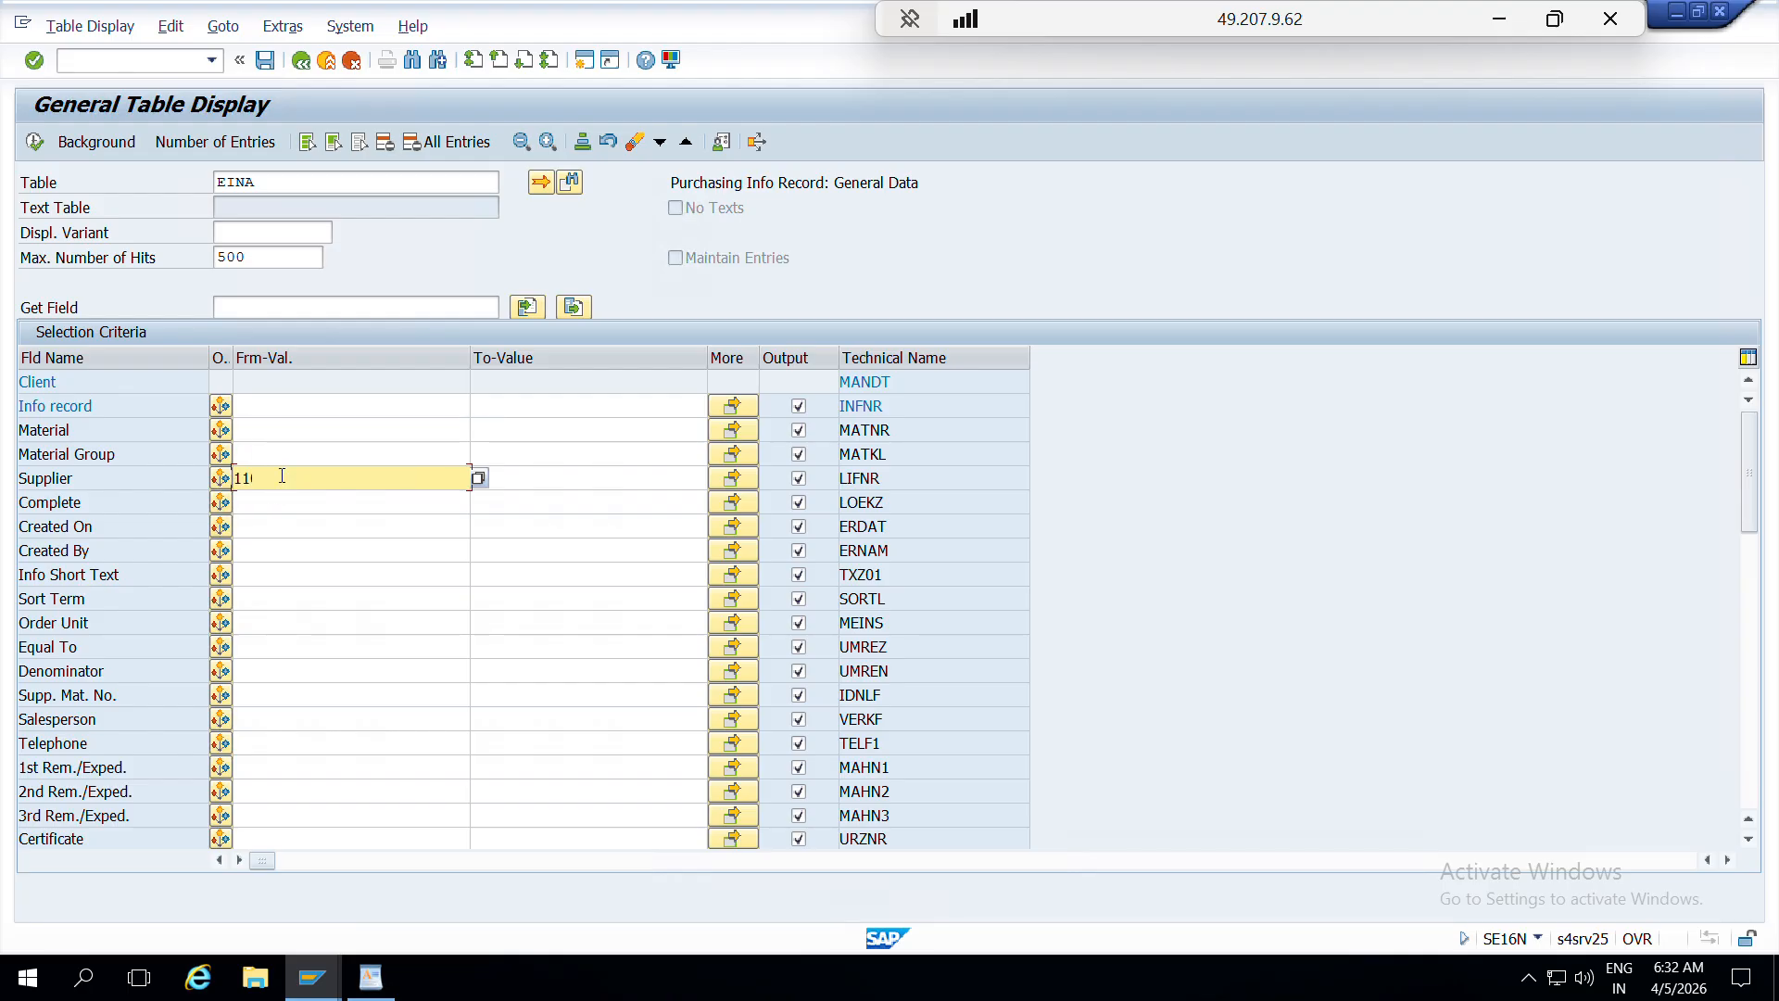
pyautogui.click(42, 144)
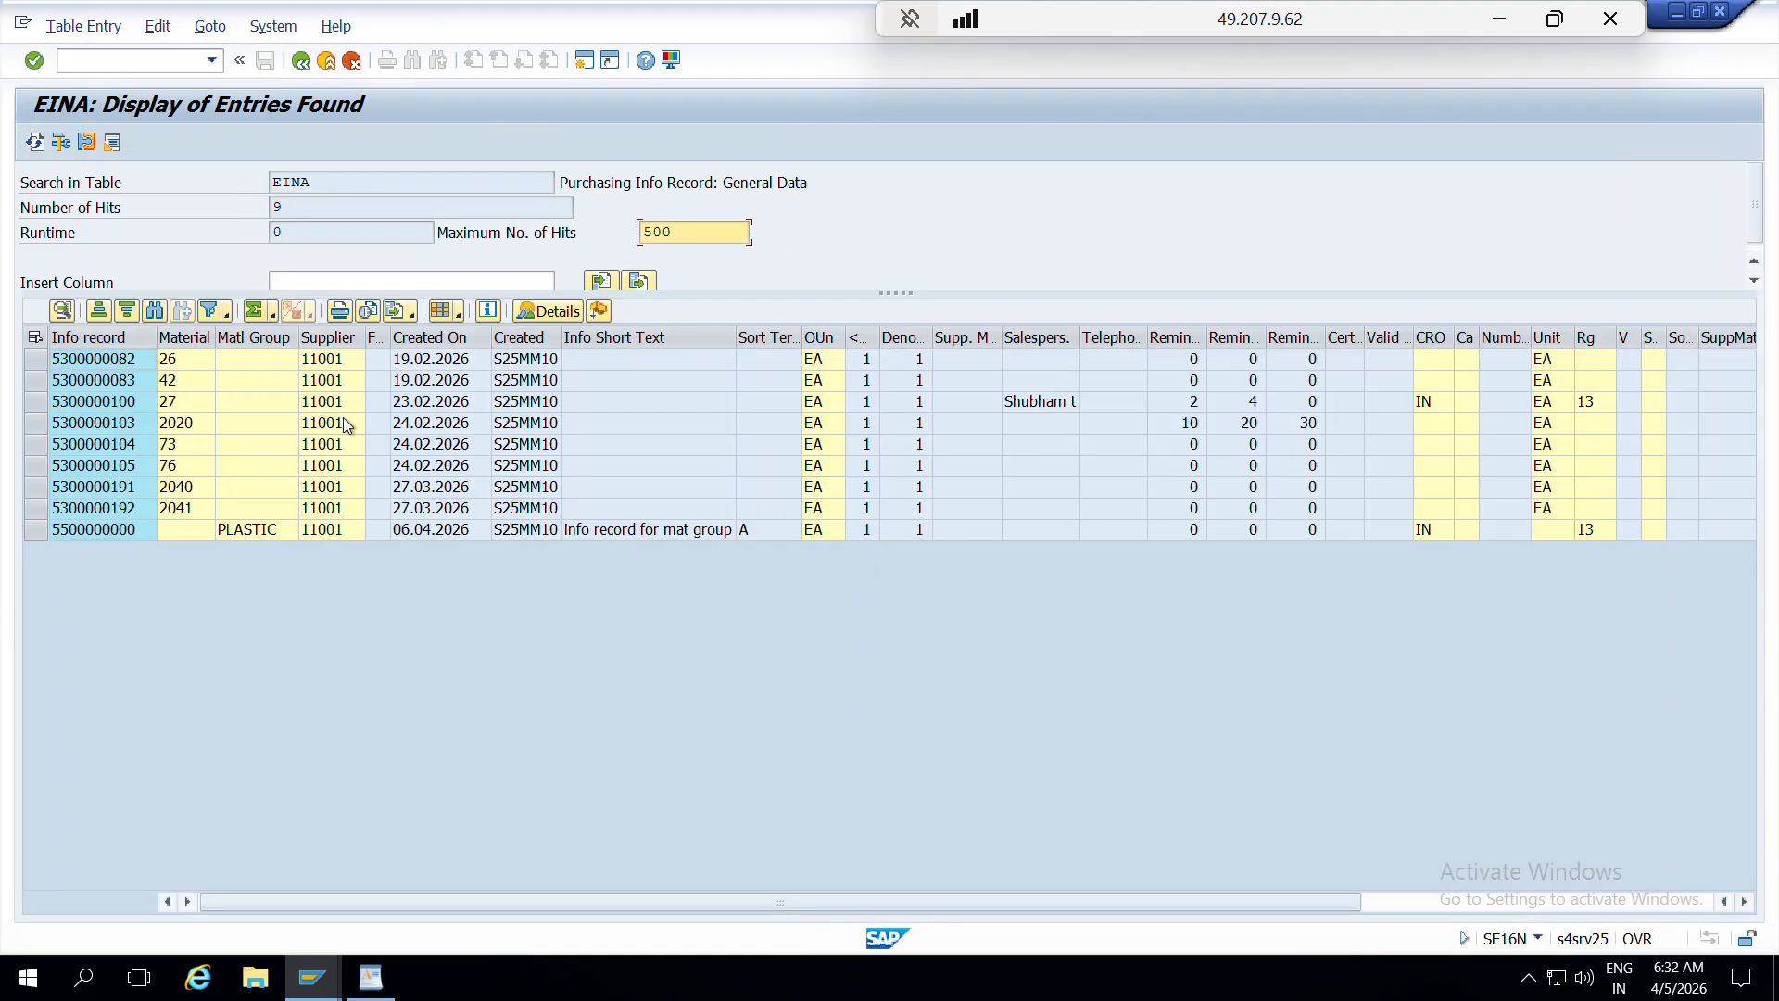
# - Check which materials have info records with this supplier in the EINA entries
pyautogui.moveTo(331, 370); pyautogui.dragTo(326, 492)
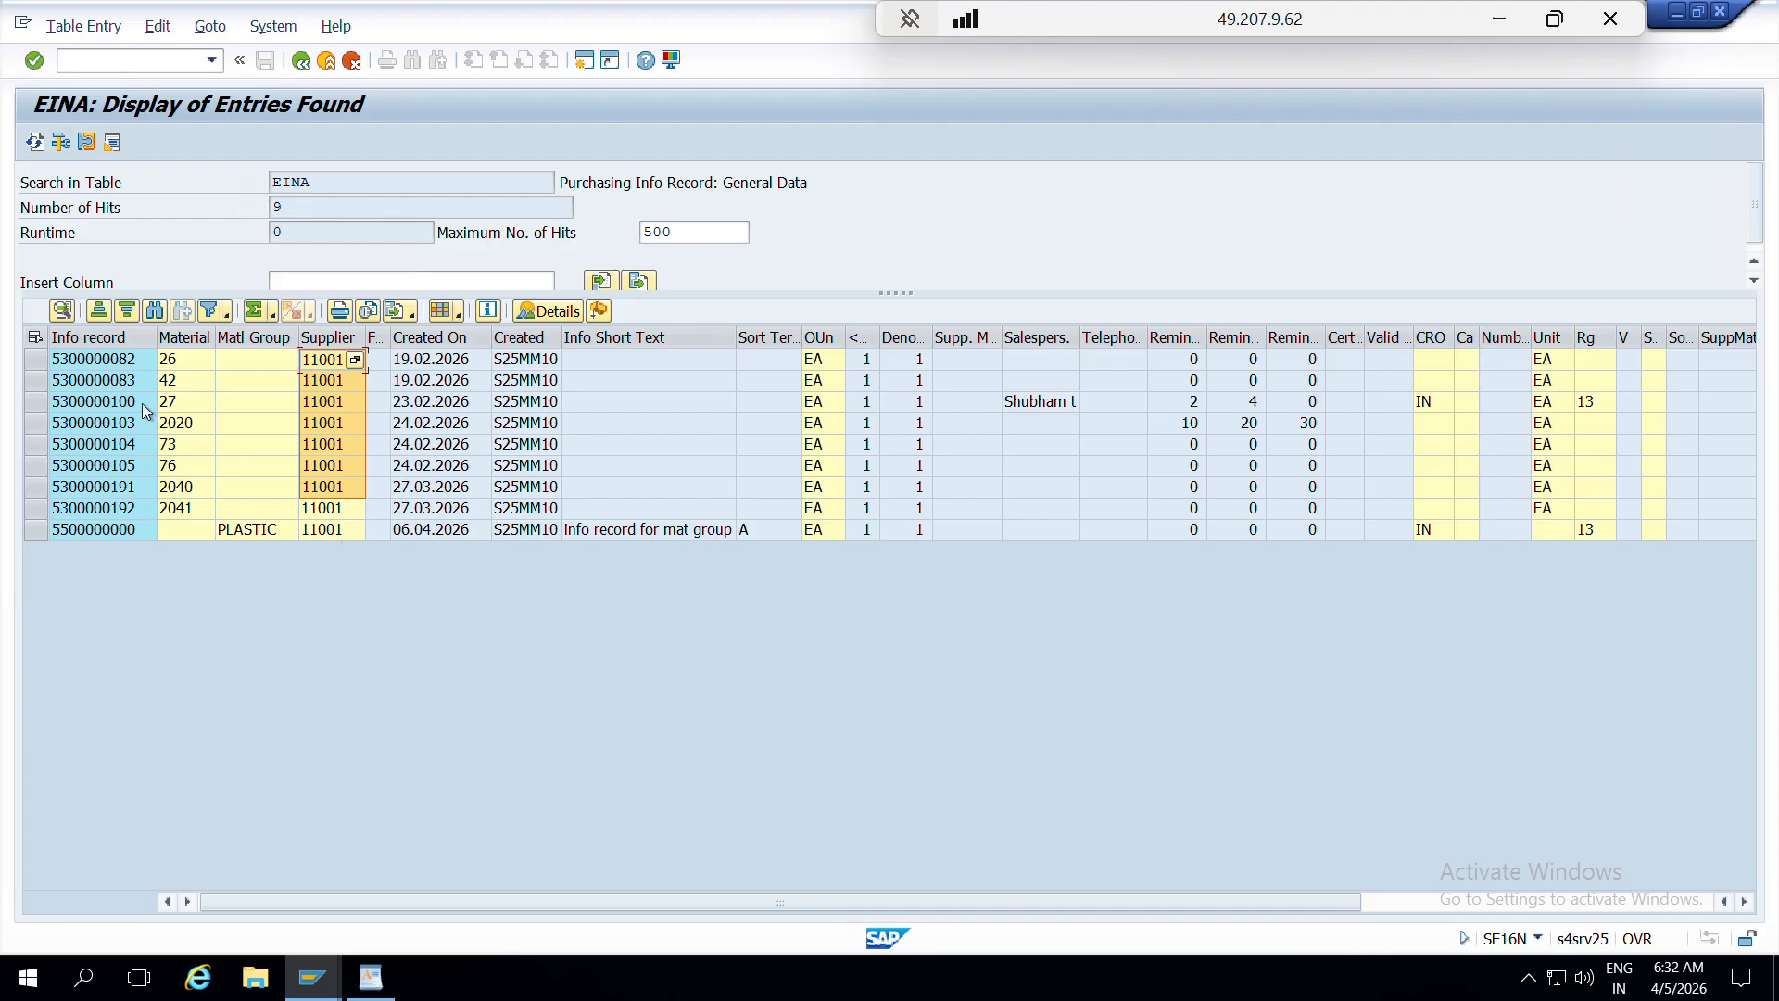
pyautogui.moveTo(178, 358); pyautogui.dragTo(208, 522)
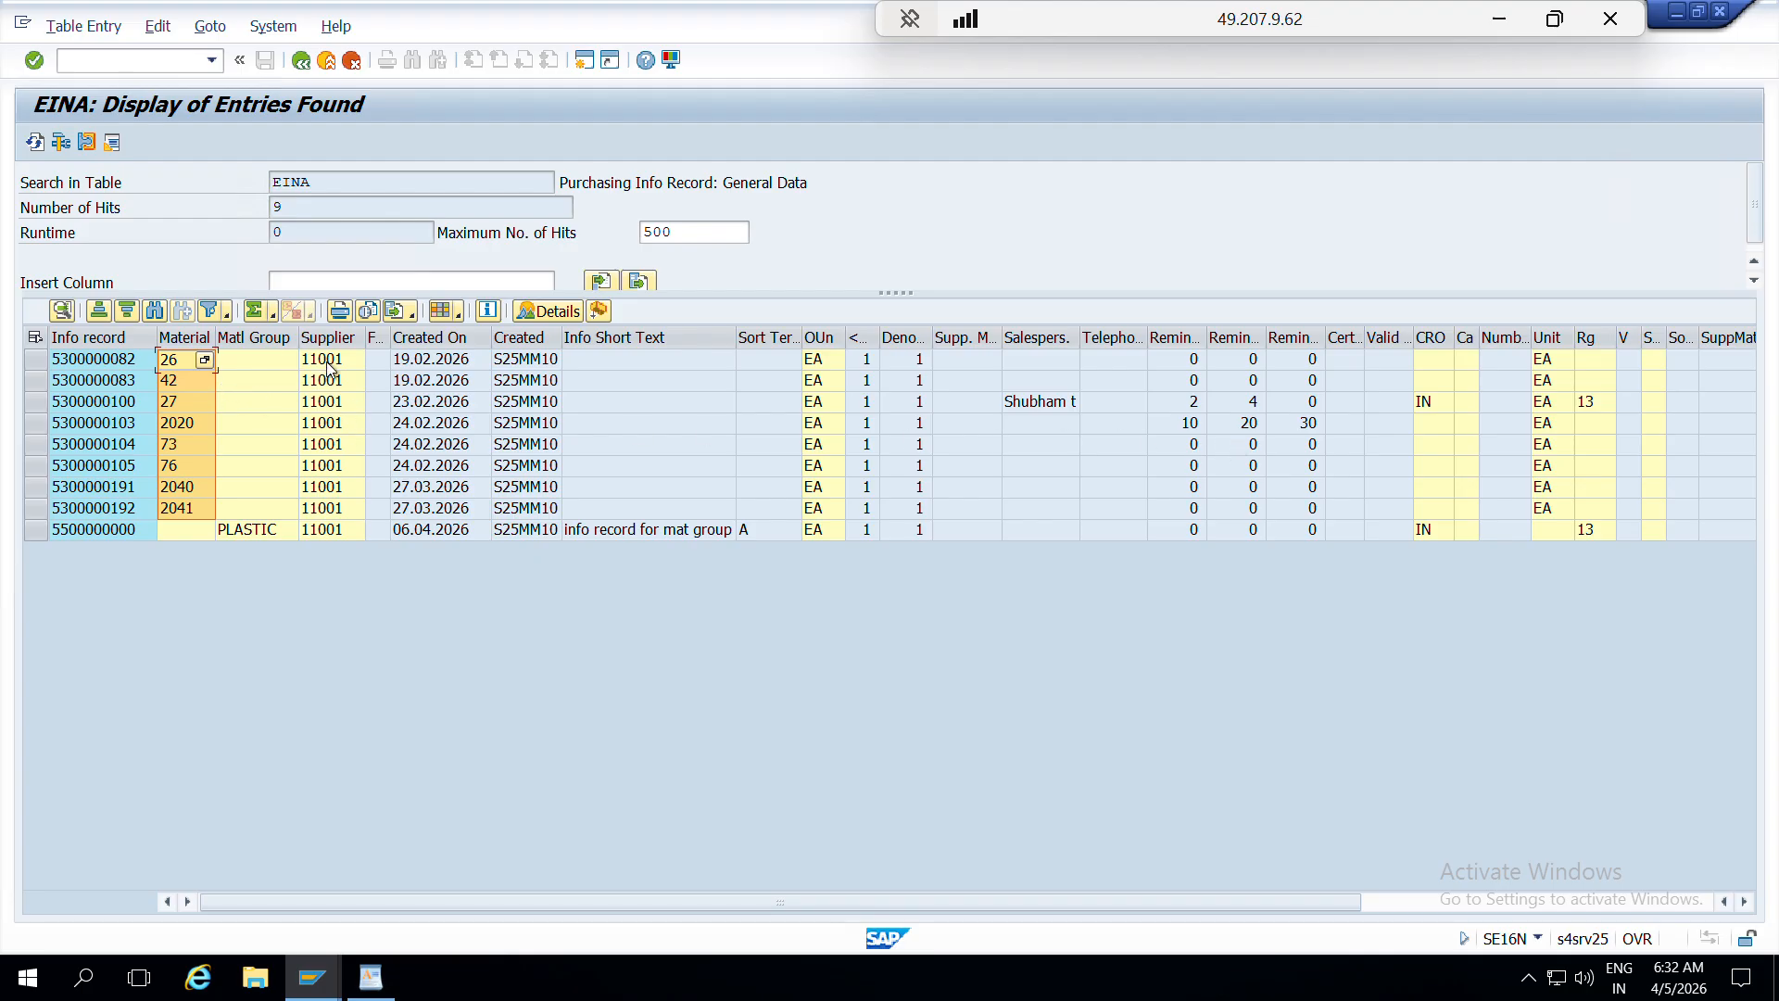
pyautogui.moveTo(331, 369); pyautogui.dragTo(333, 487)
# - Open transaction MEKP in a new session and check the supplier and material selection for the price change
pyautogui.click(150, 57)
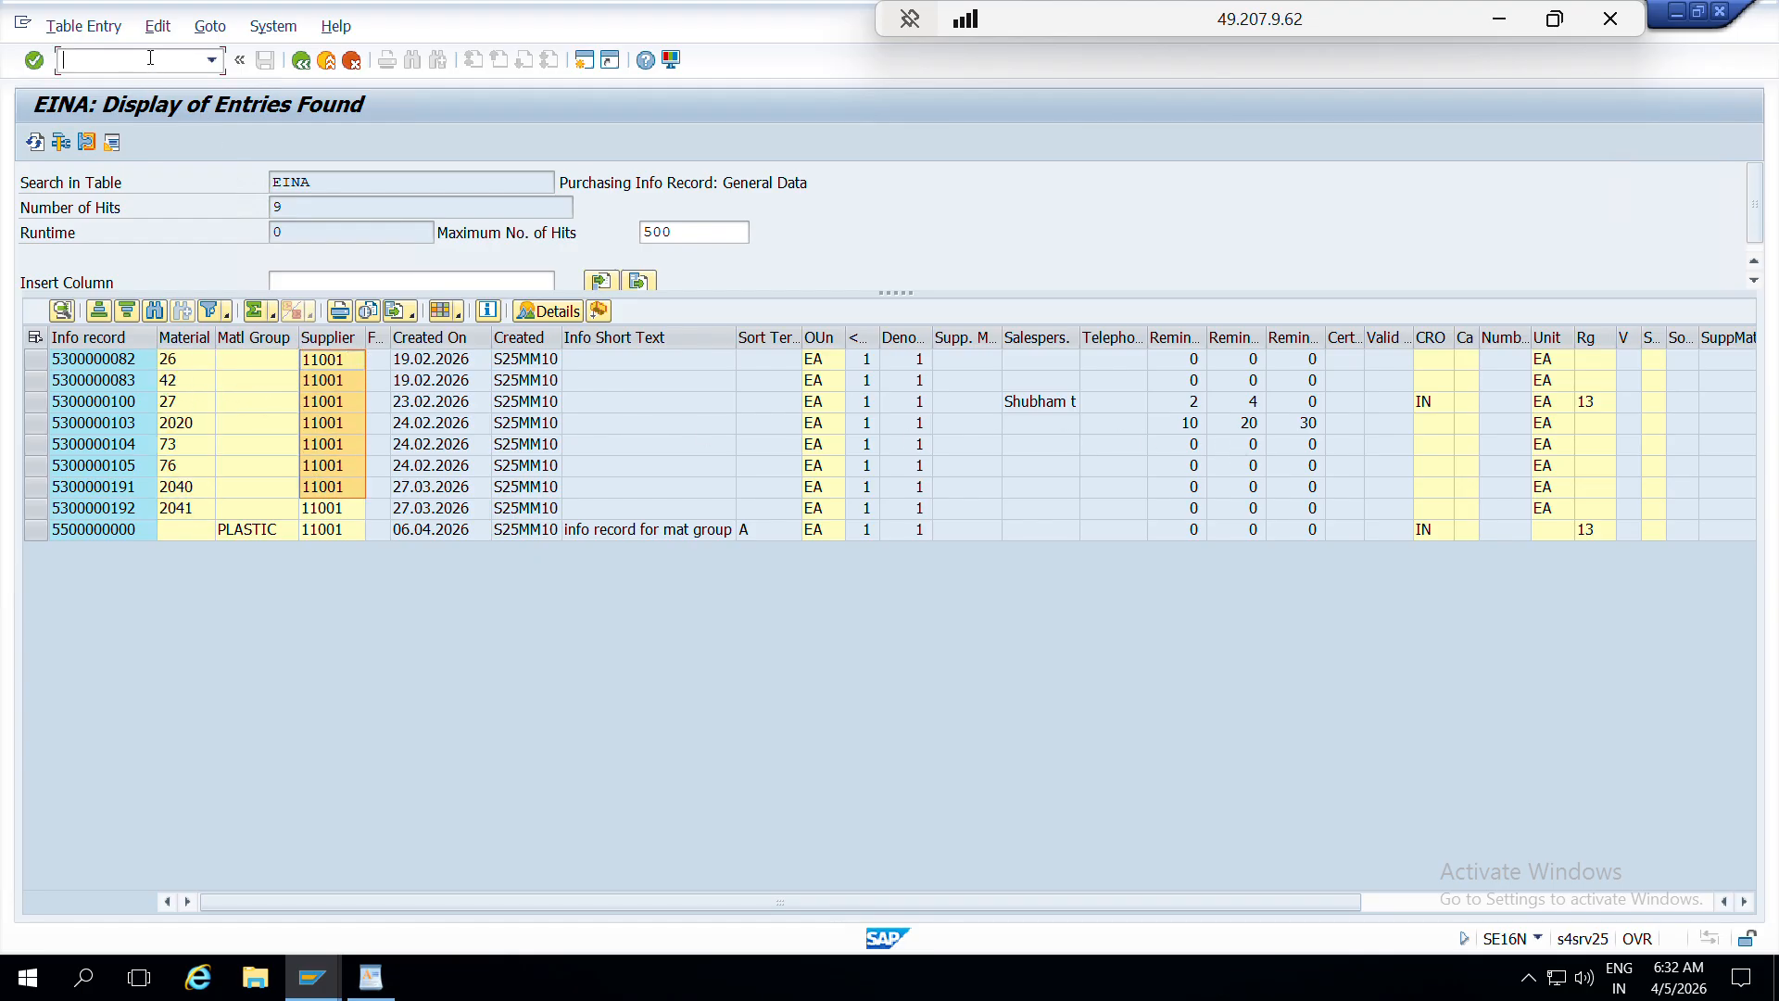
pyautogui.write('/omekp')
pyautogui.press('Return')
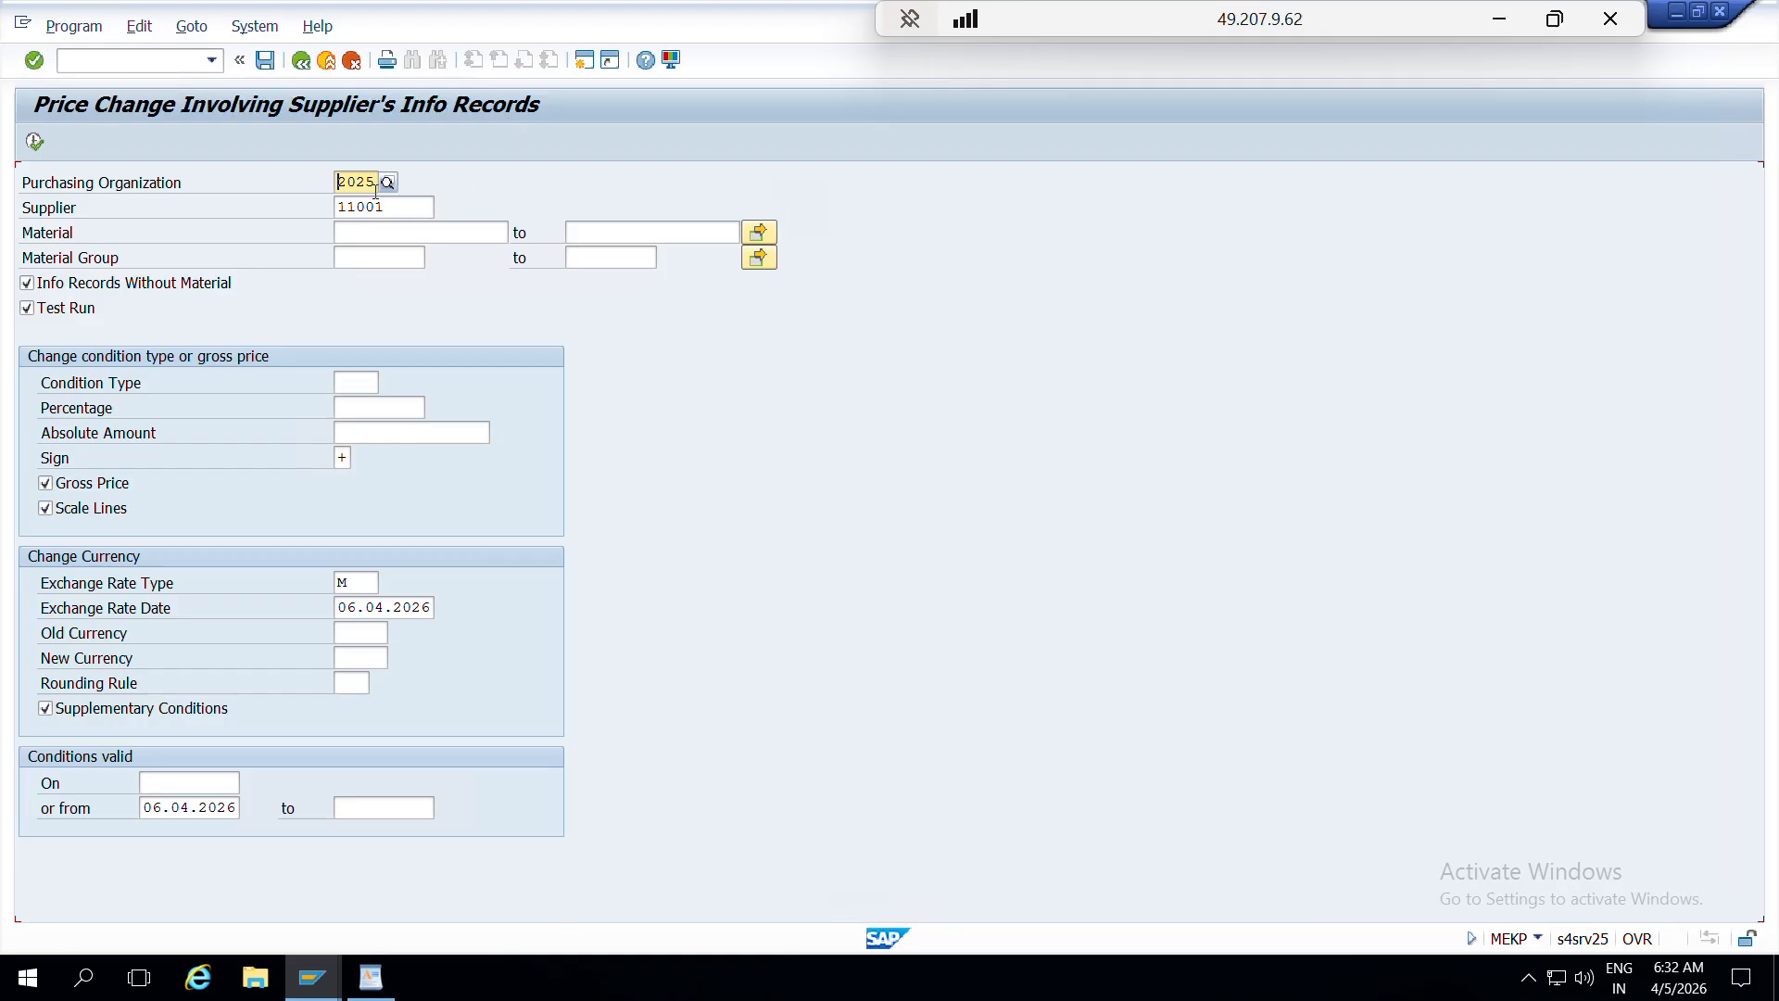
pyautogui.doubleClick(413, 205)
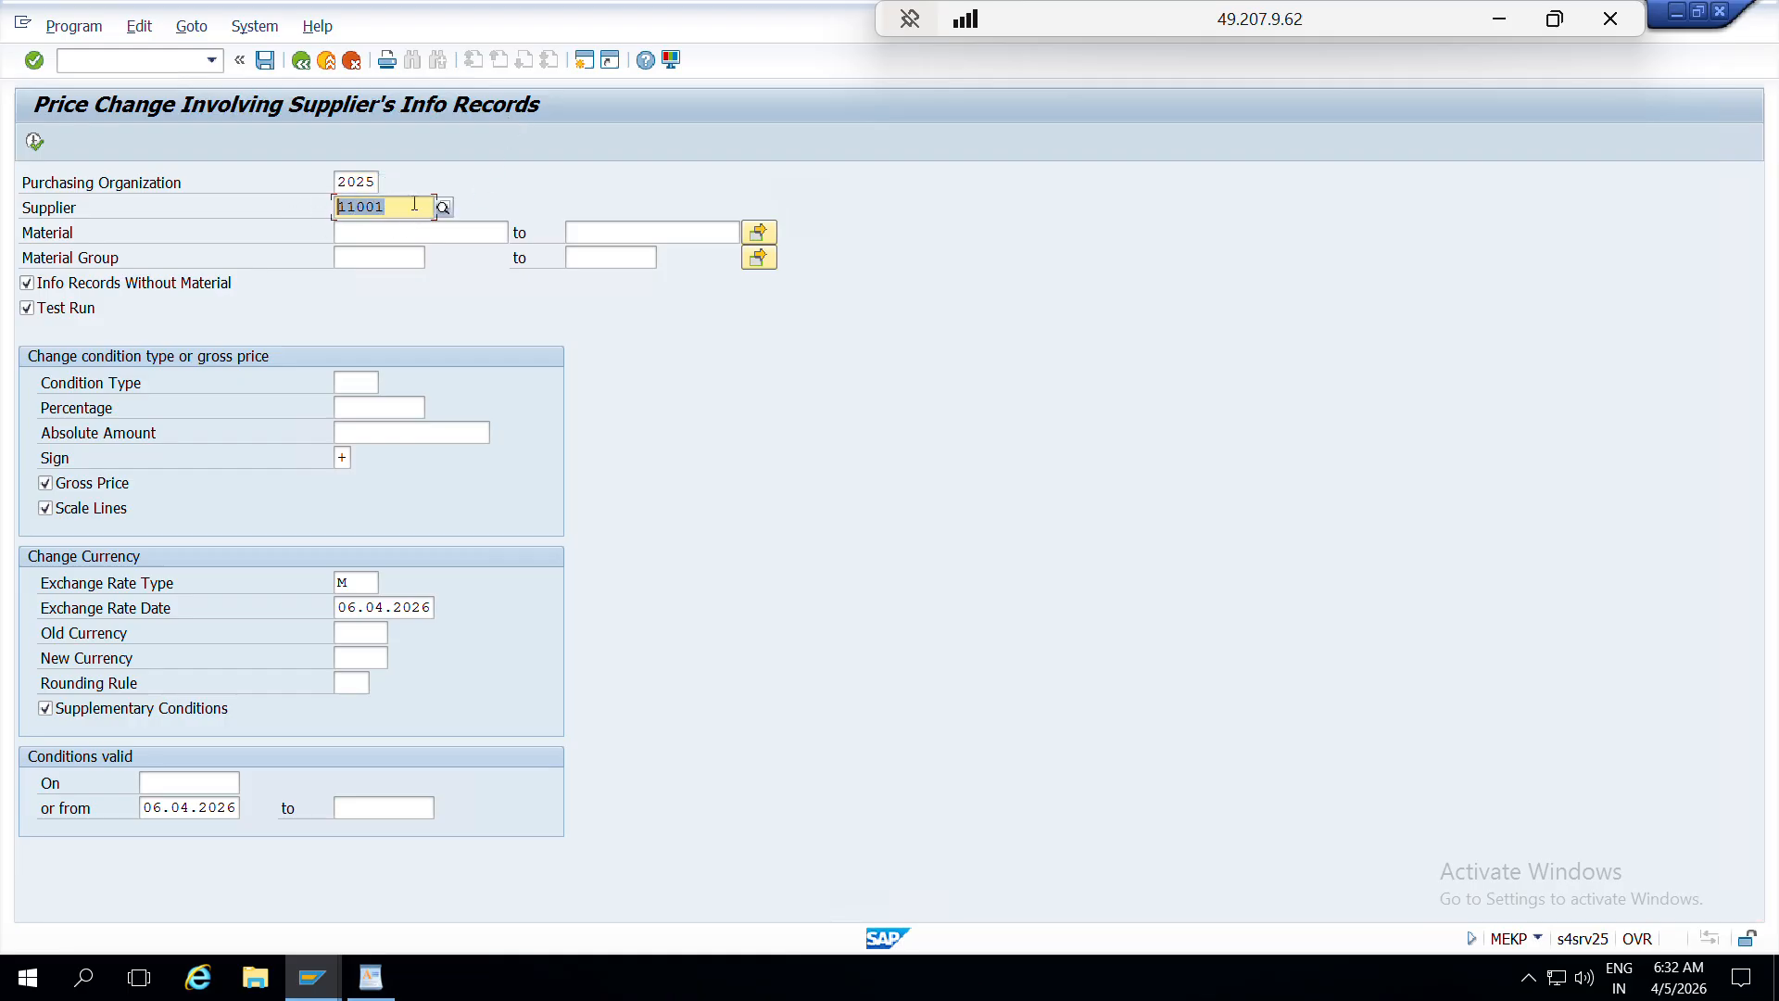
pyautogui.click(345, 230)
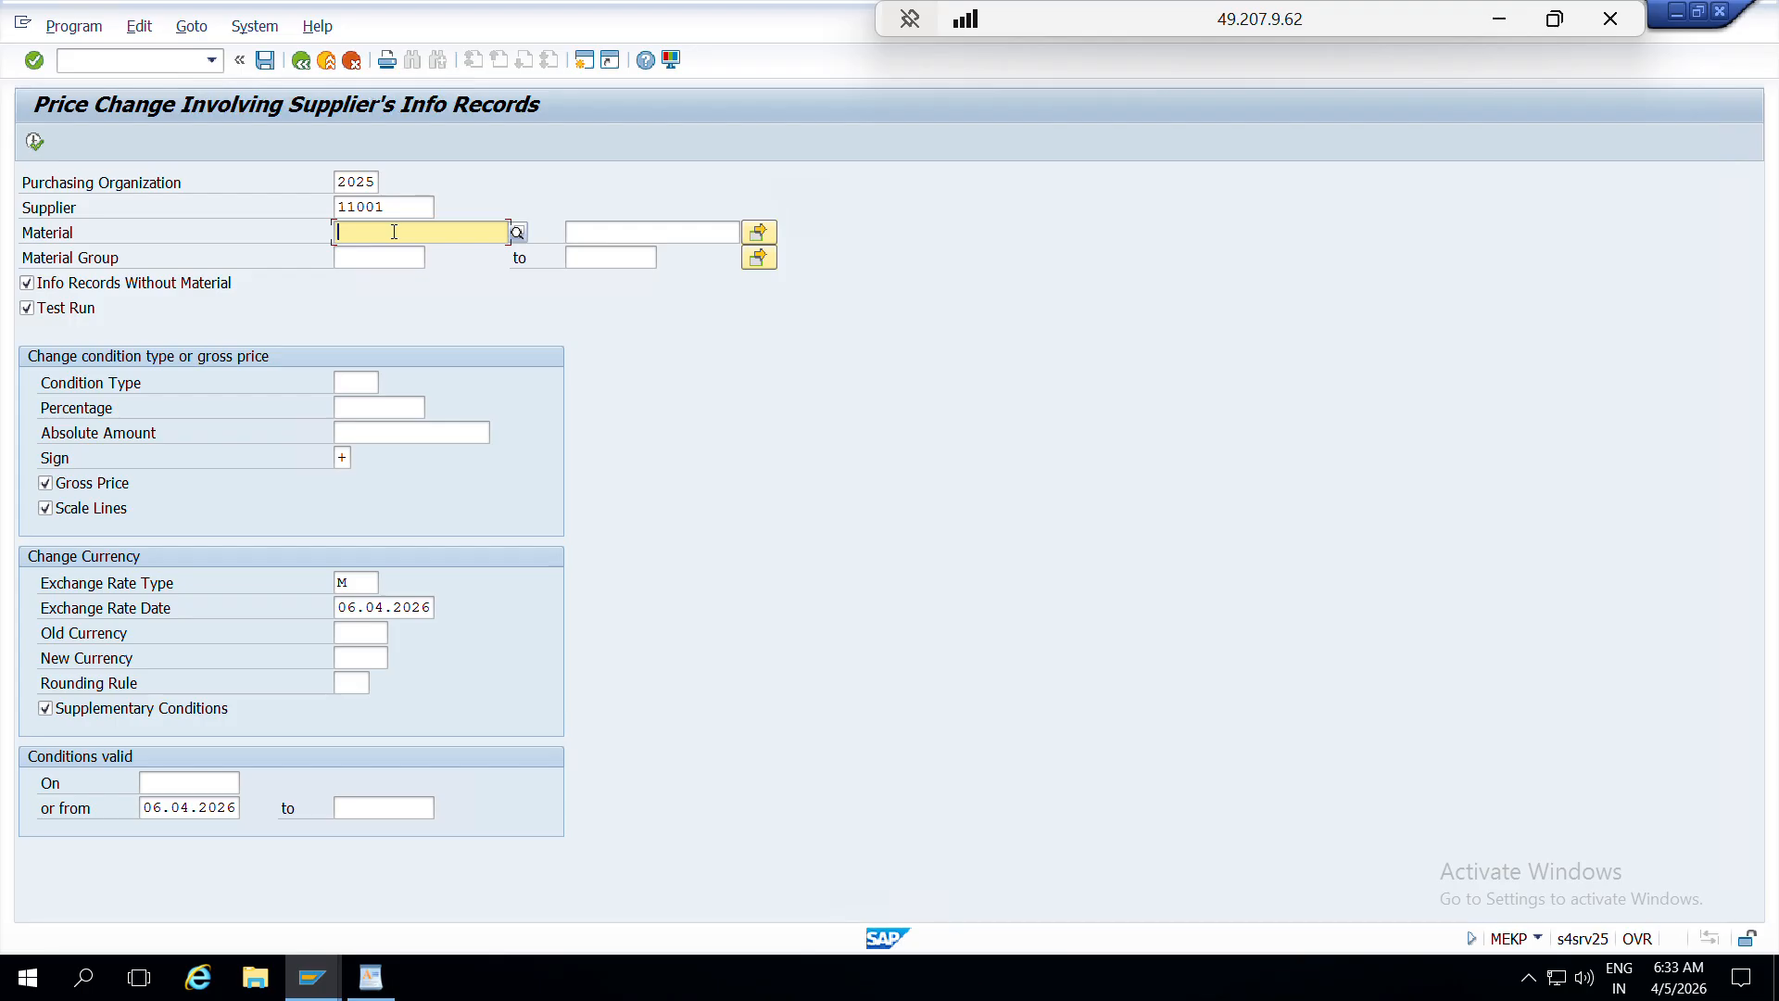
# - Return to the EINA list and compare the records with materials against the PLASTIC material group record
pyautogui.hotkey('alt', 'Tab')
pyautogui.hotkey('alt', 'Tab')
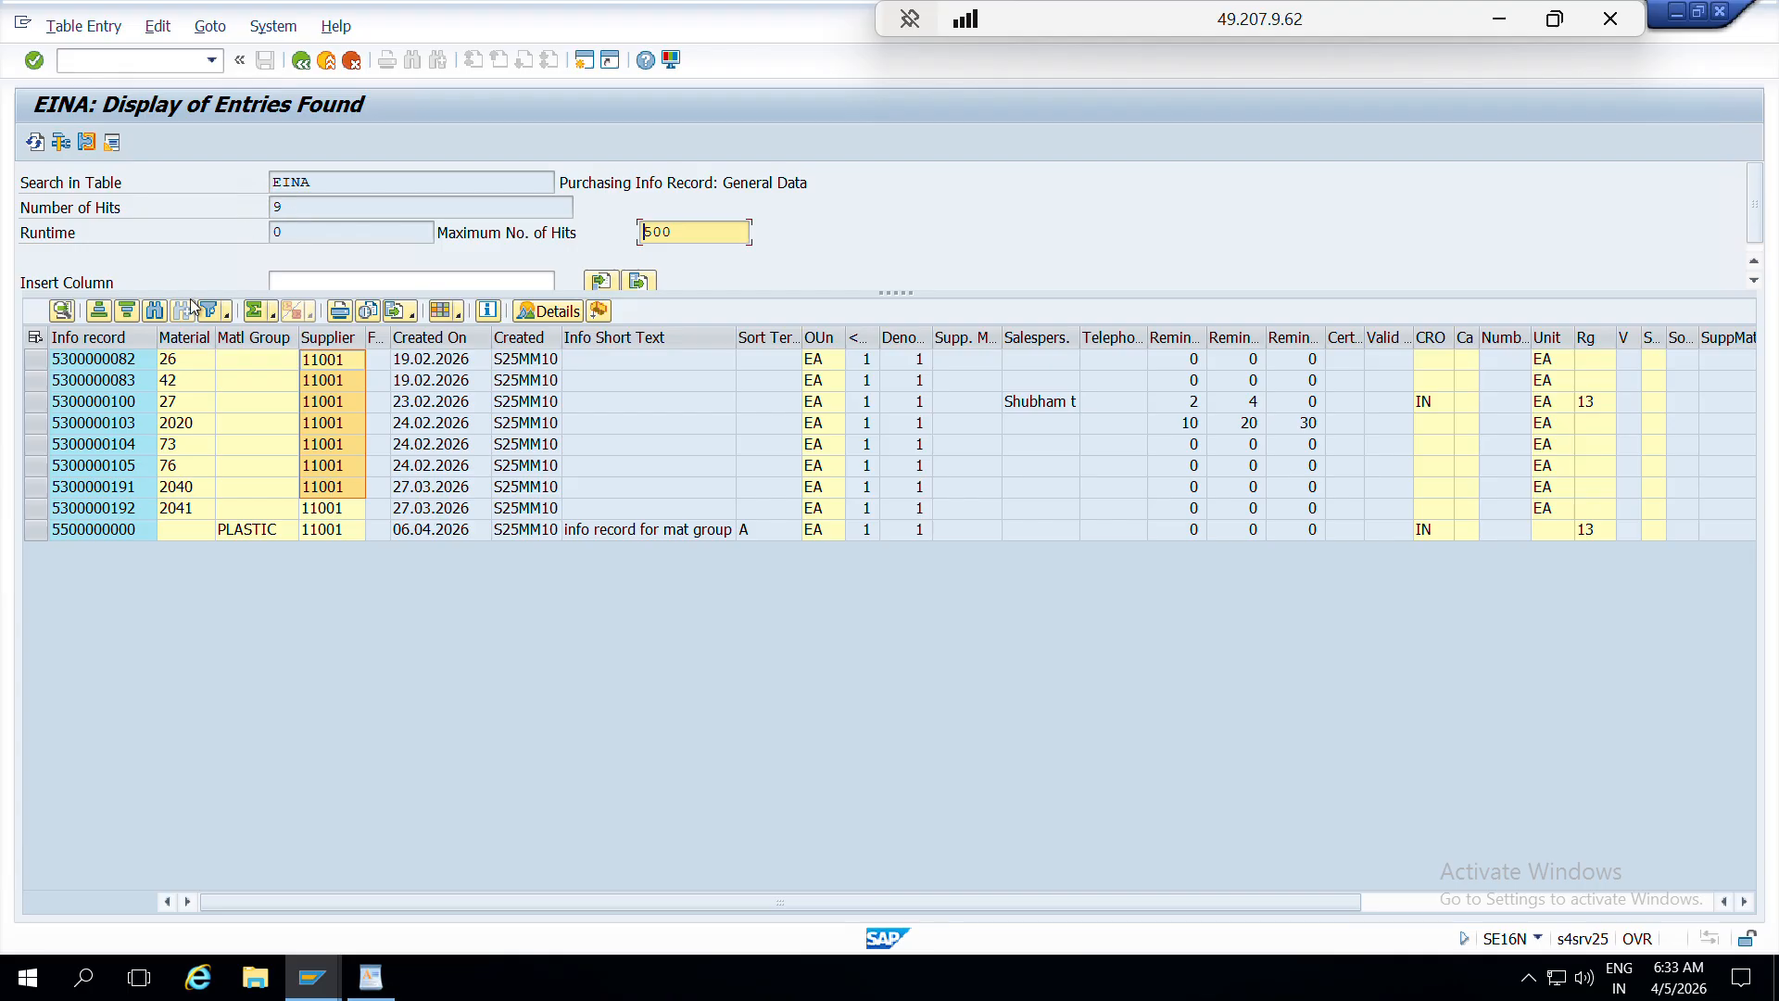
pyautogui.moveTo(176, 360); pyautogui.dragTo(183, 548)
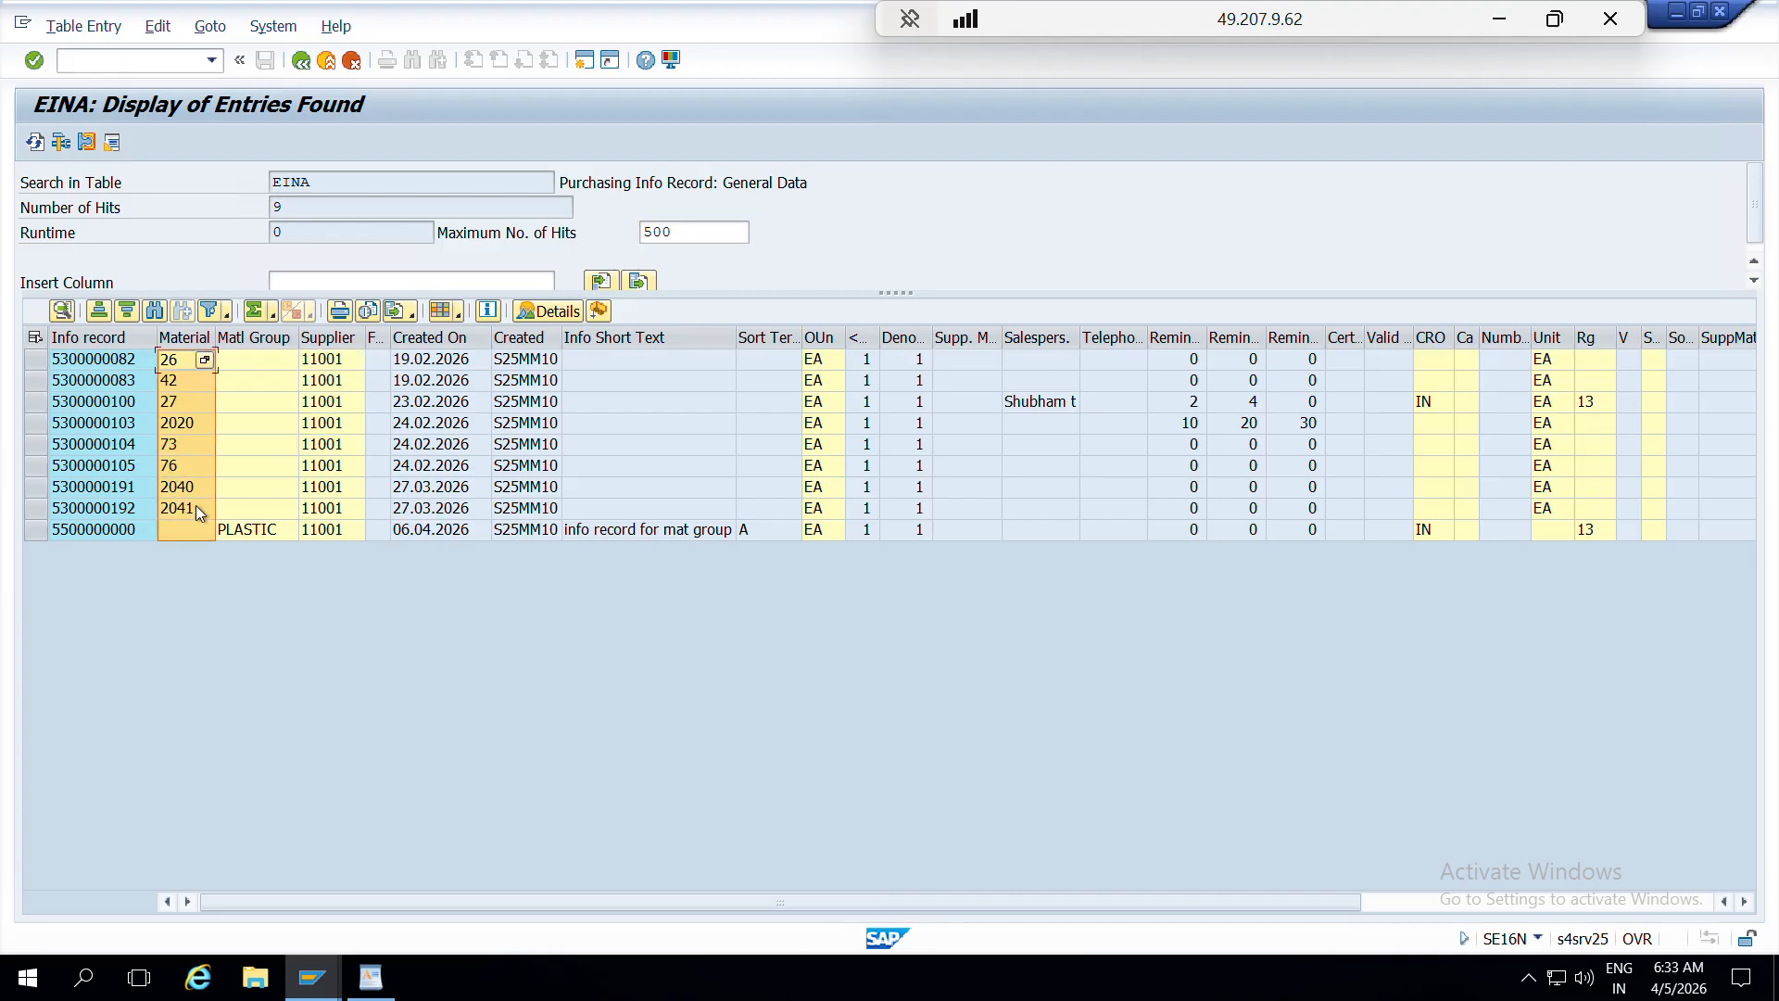
pyautogui.click(243, 534)
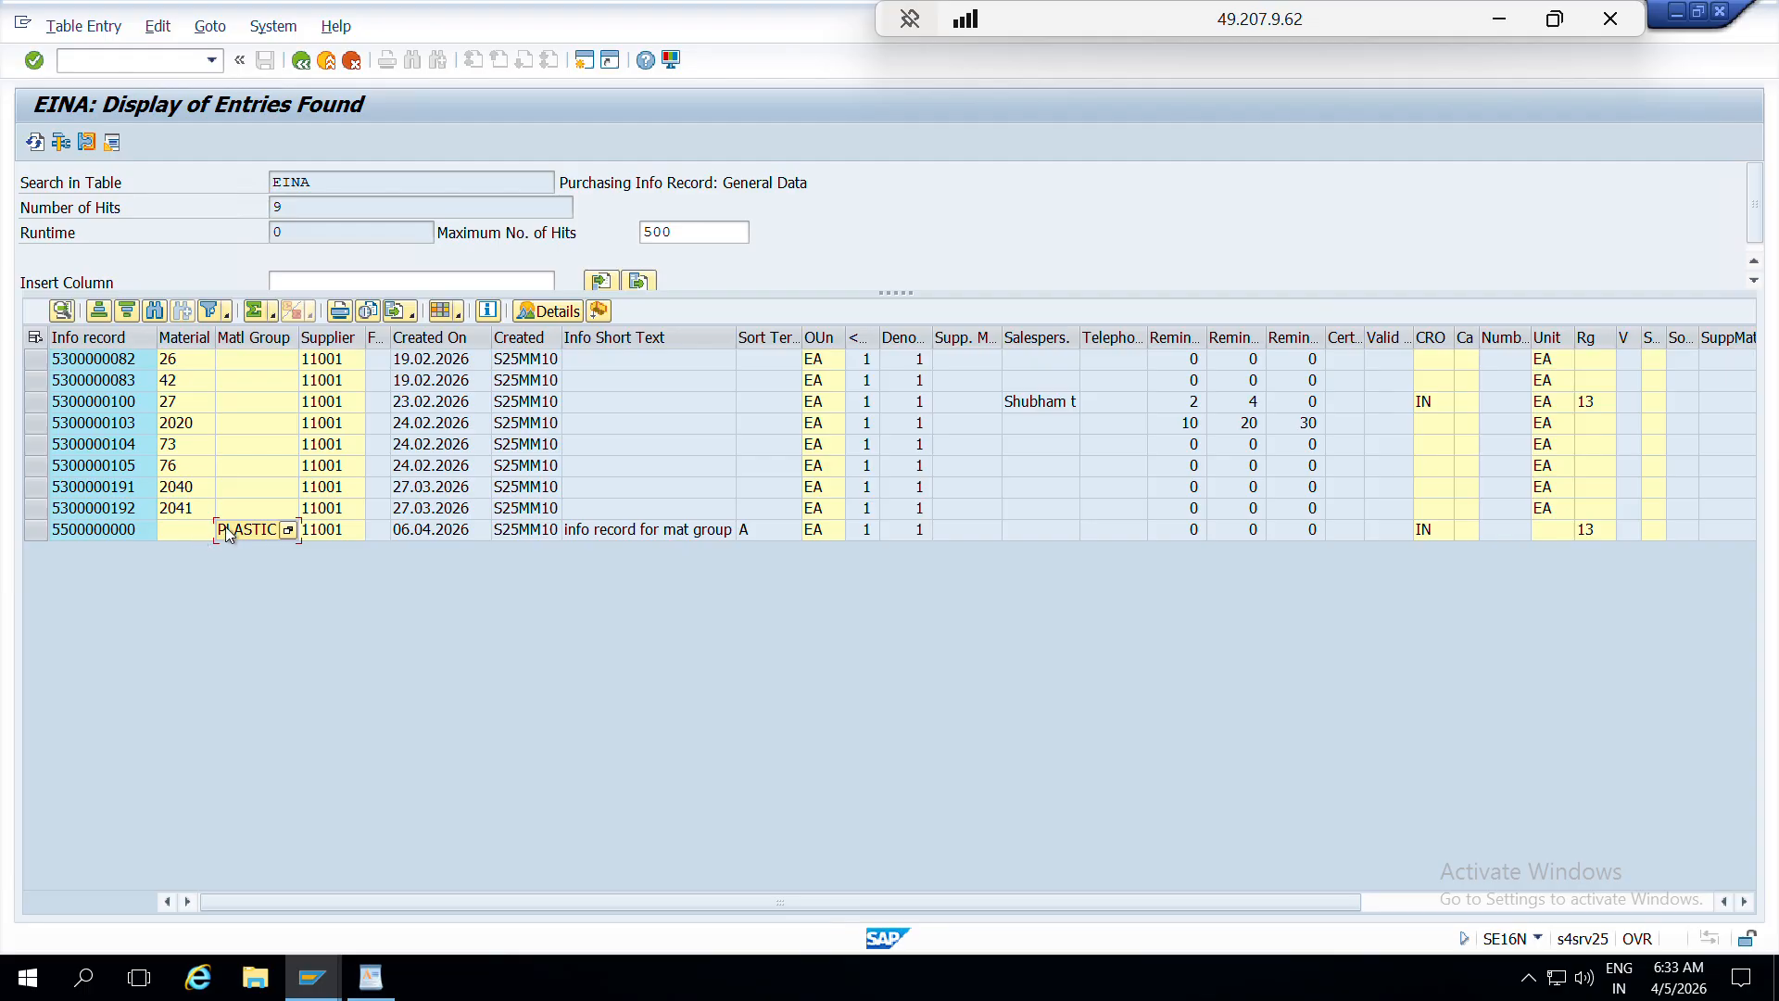
pyautogui.moveTo(191, 361); pyautogui.dragTo(186, 507)
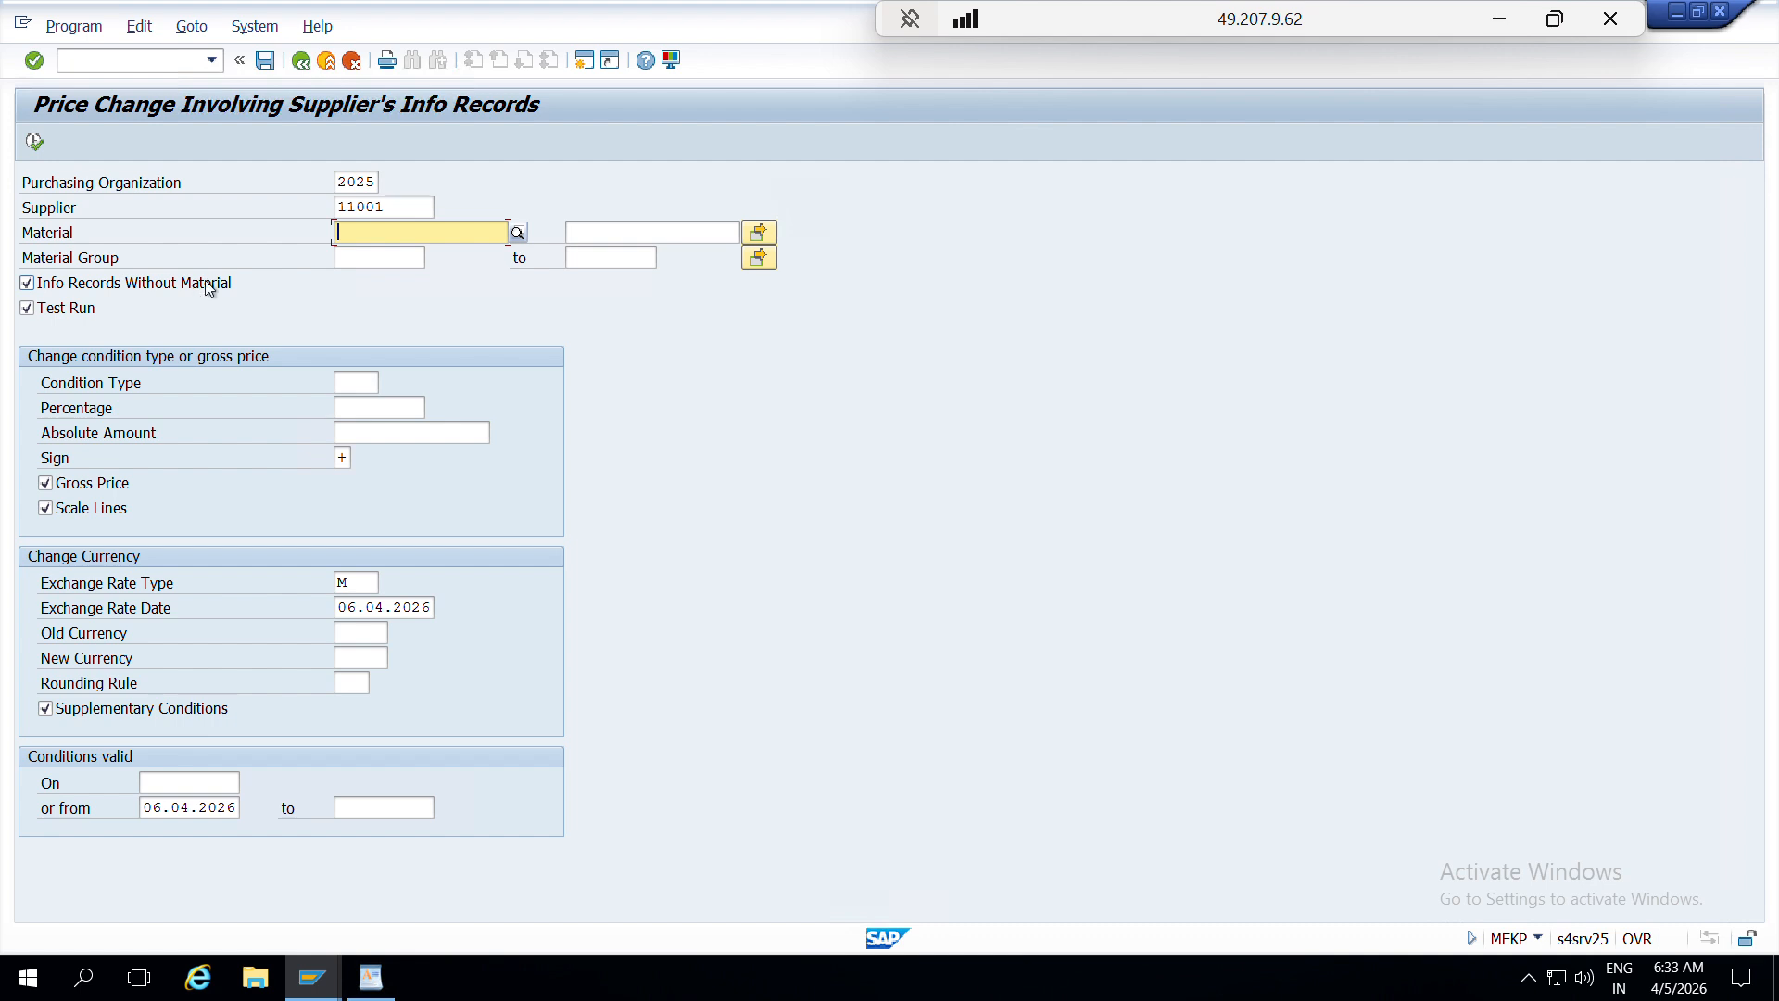
# - Copy all the supplier's info record numbers from the EINA list
pyautogui.hotkey('alt', 'Tab')
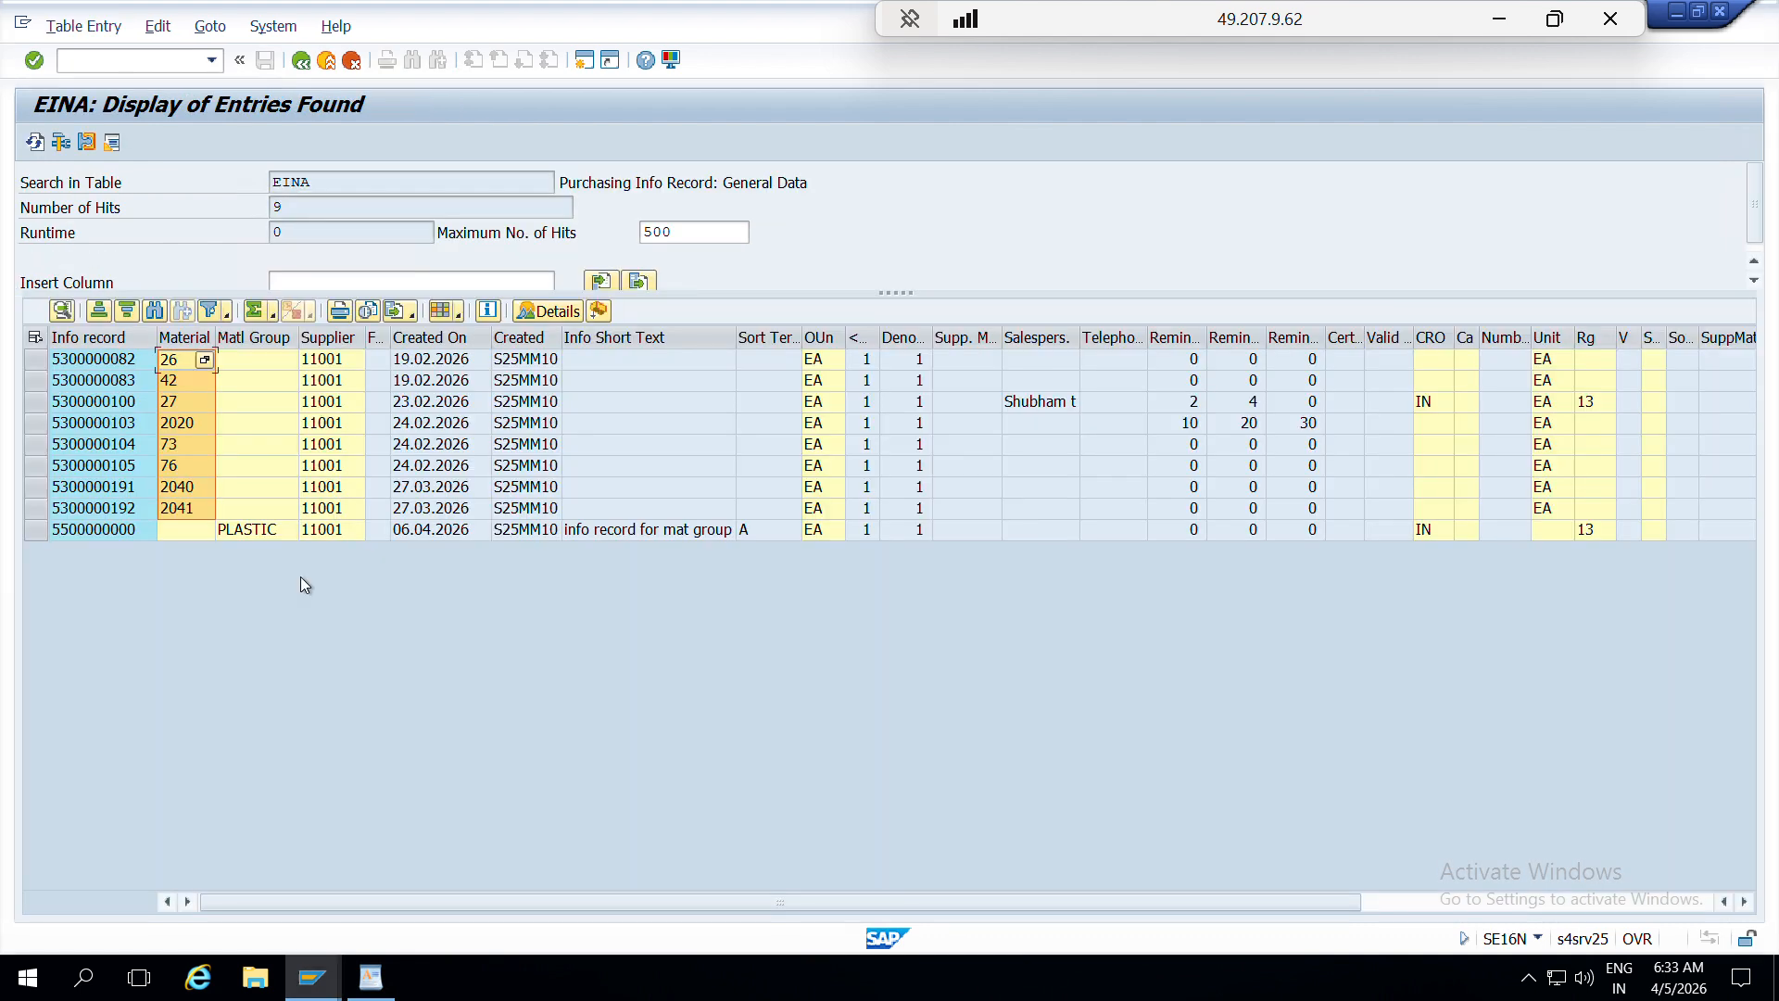
pyautogui.click(107, 363)
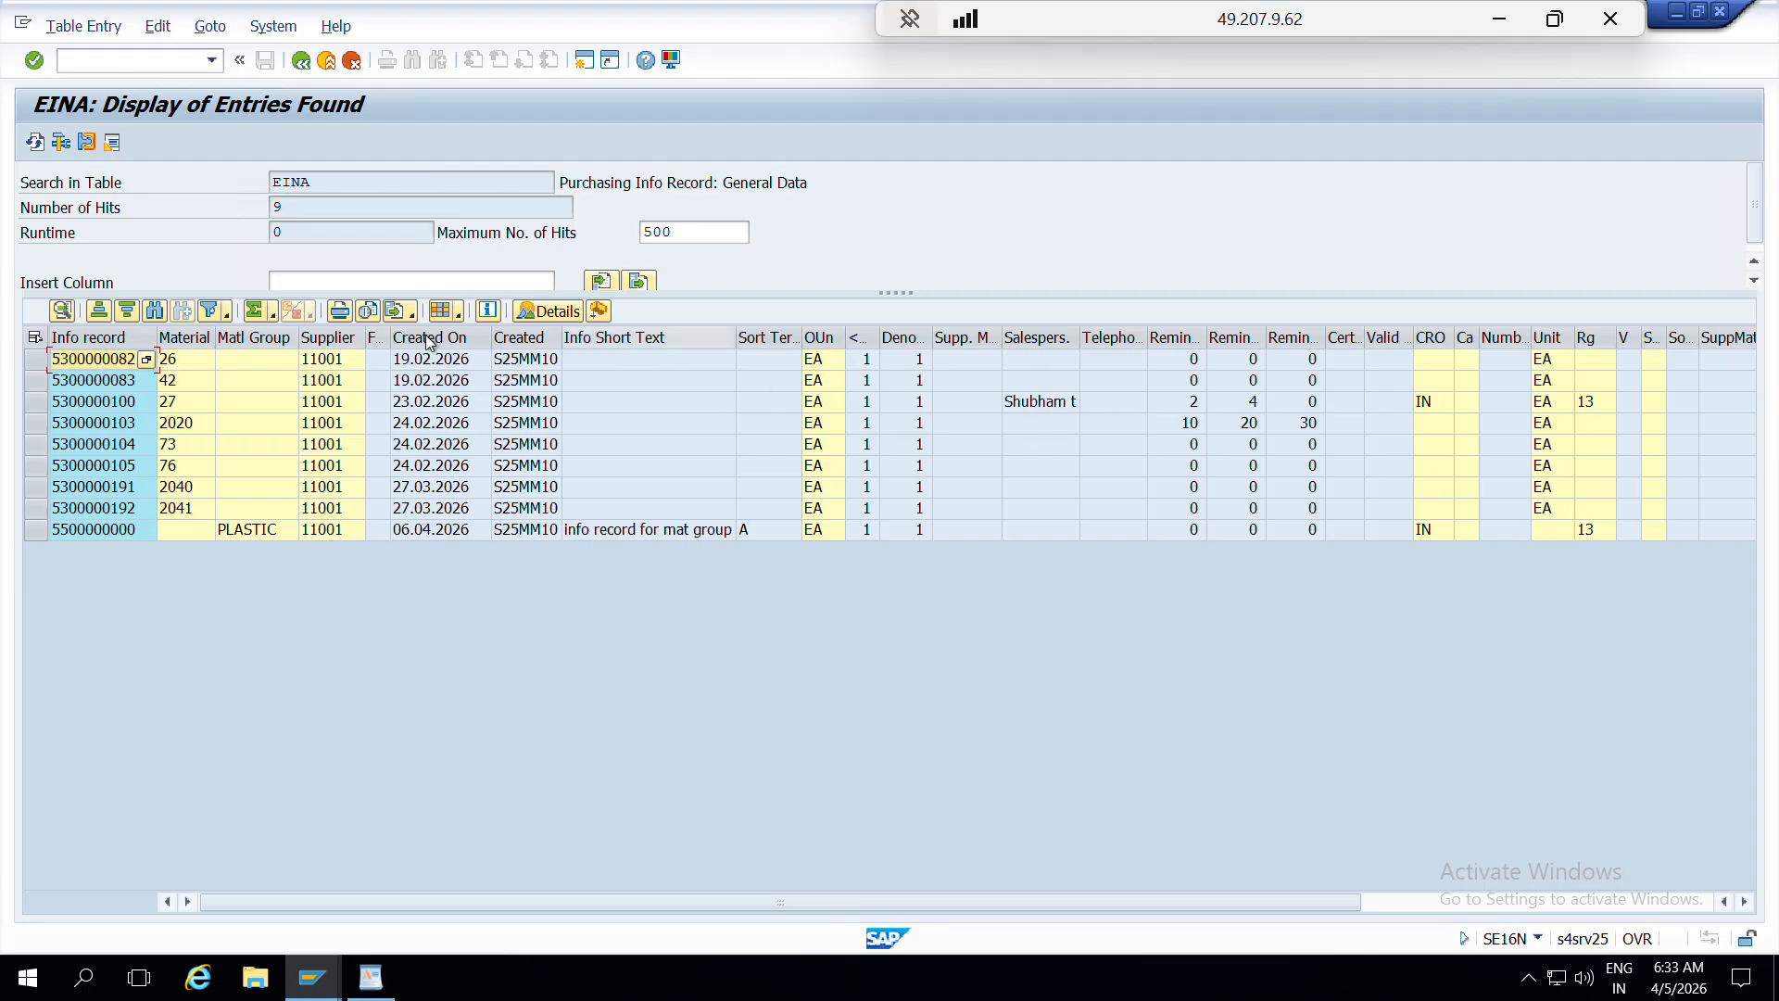
pyautogui.moveTo(93, 369); pyautogui.dragTo(96, 543)
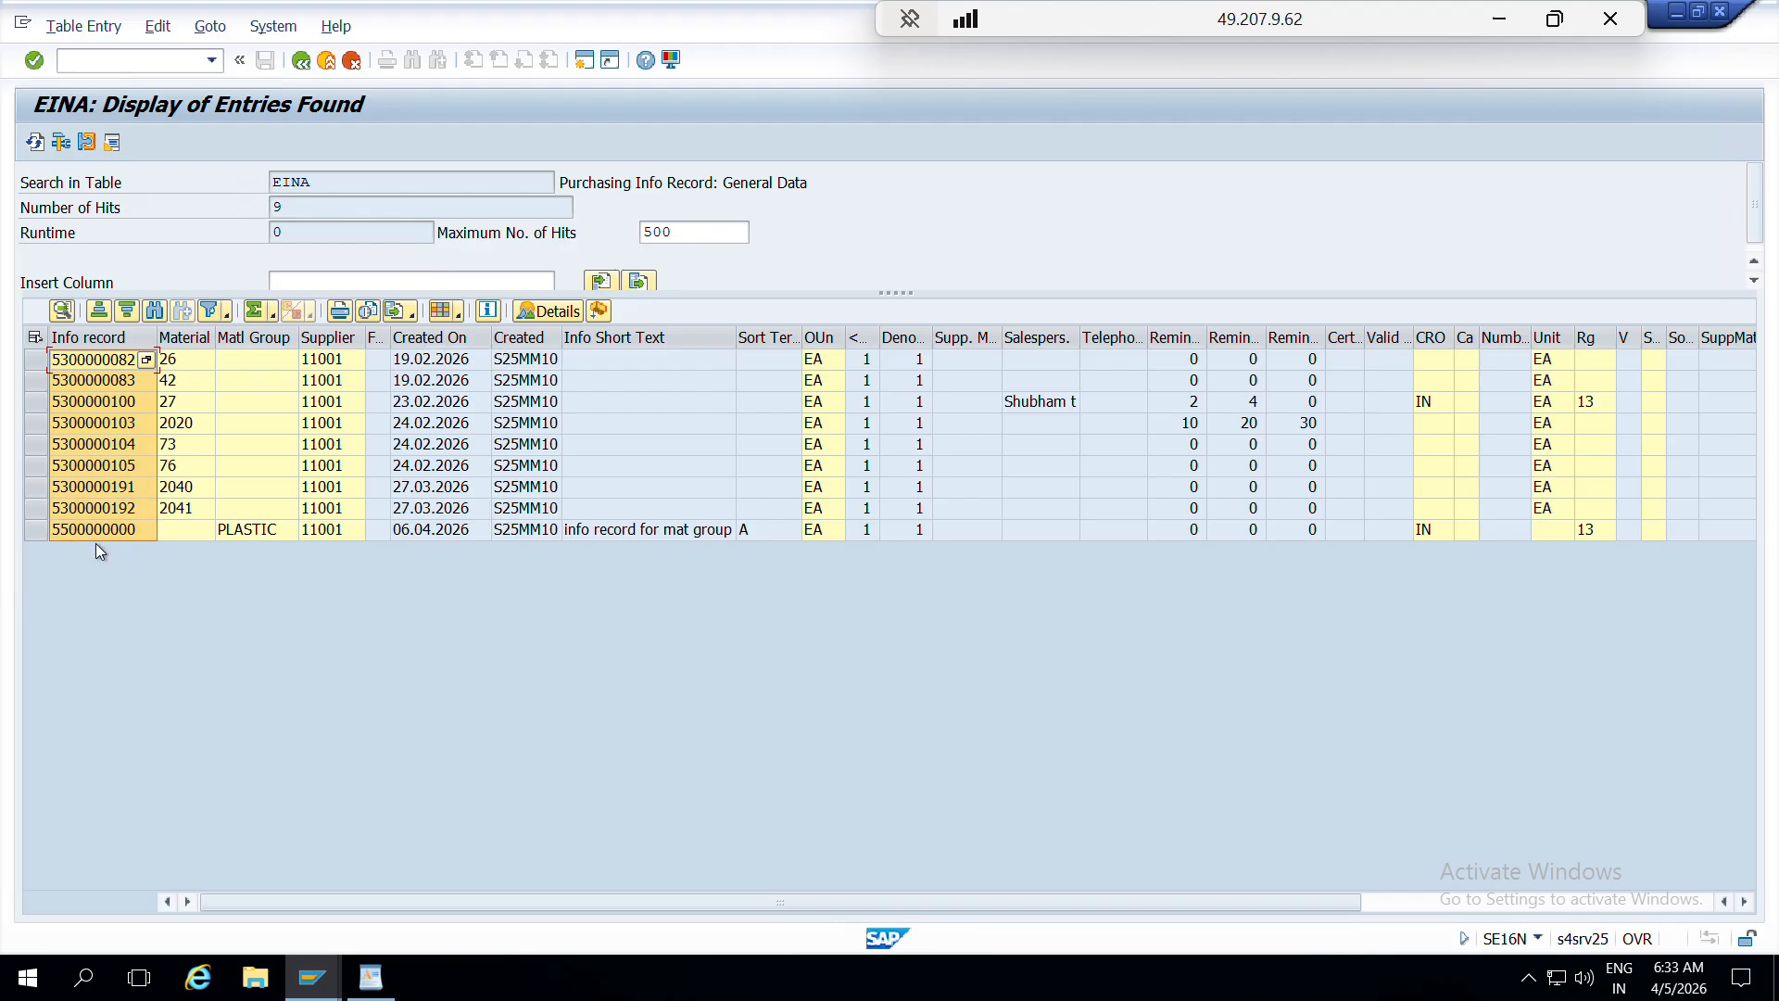
pyautogui.hotkey('ctrl', 'c')
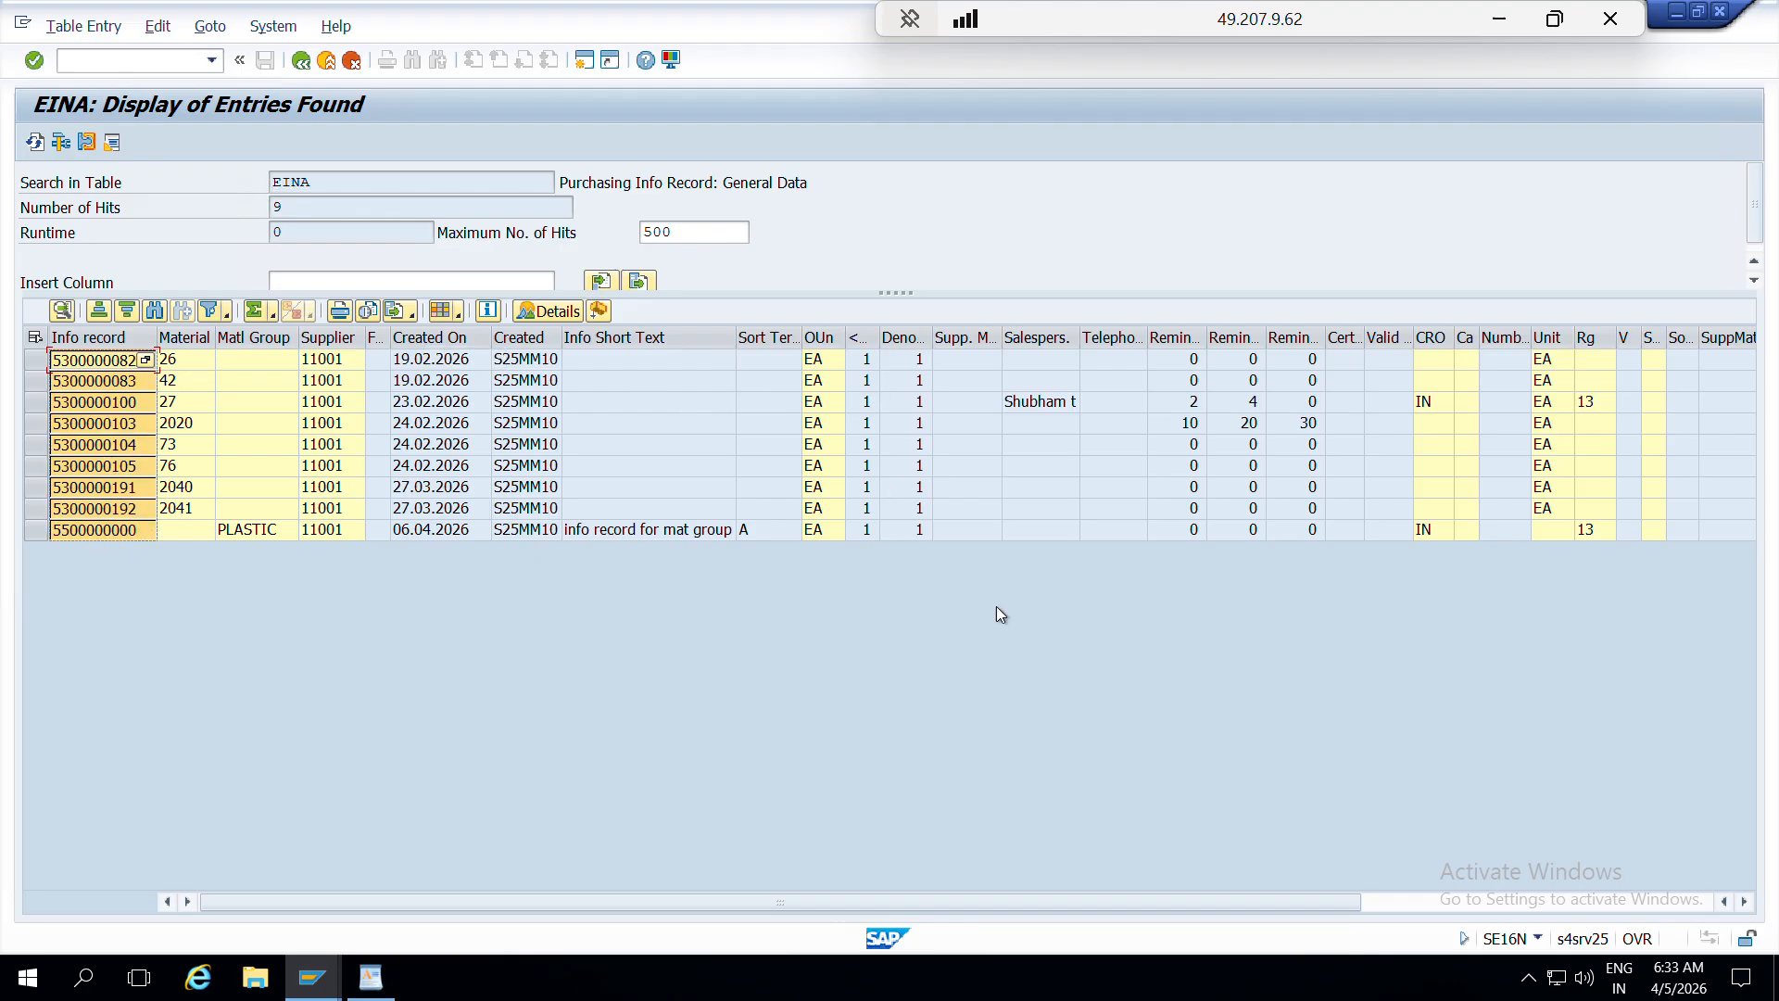
pyautogui.click(1744, 900)
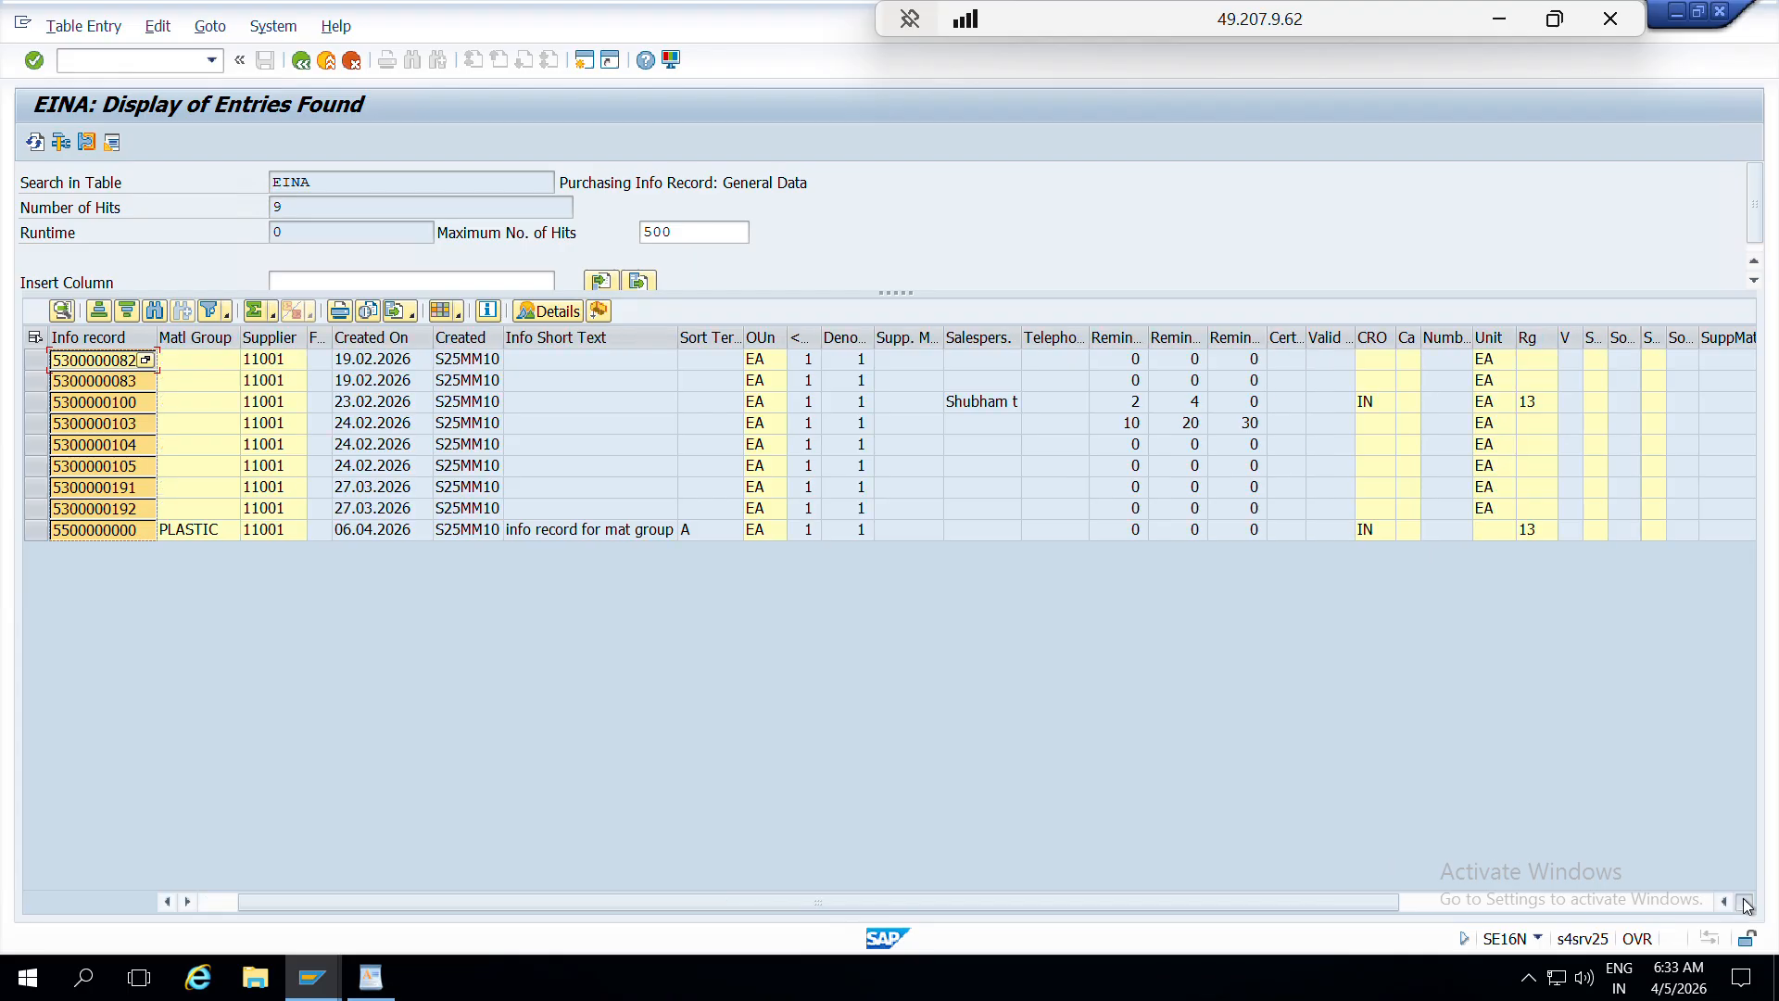
pyautogui.click(1743, 900)
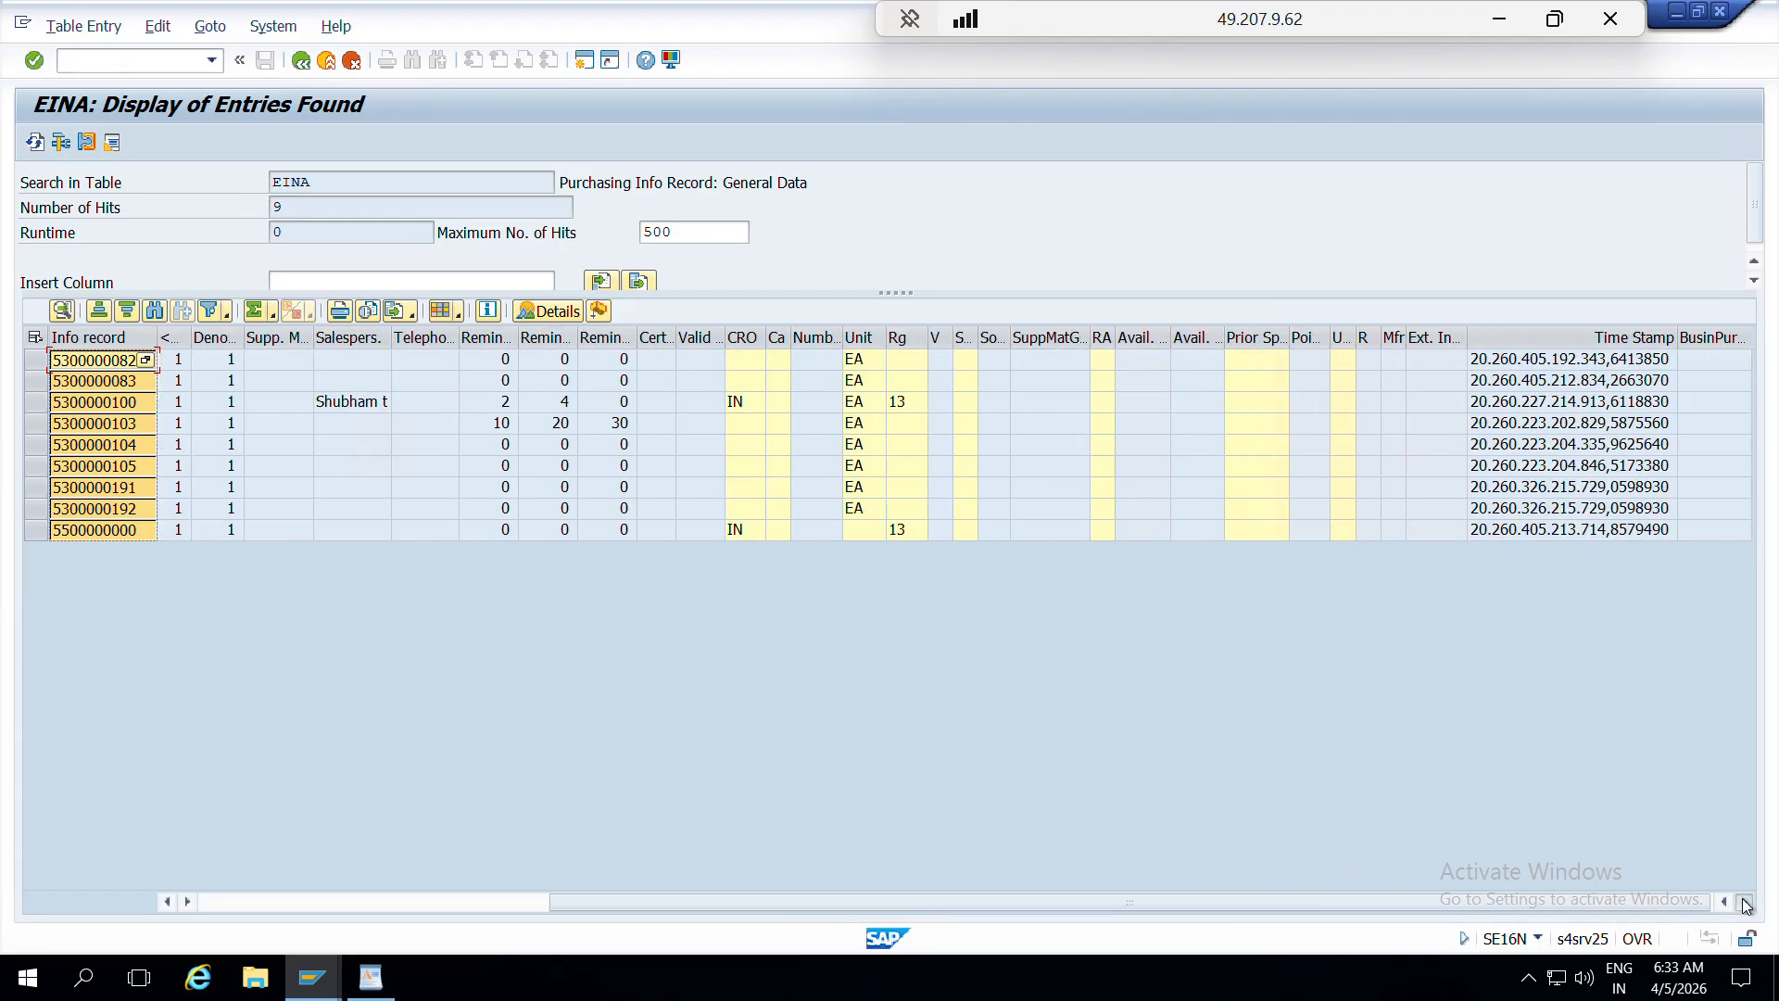
pyautogui.moveTo(808, 899); pyautogui.dragTo(376, 837)
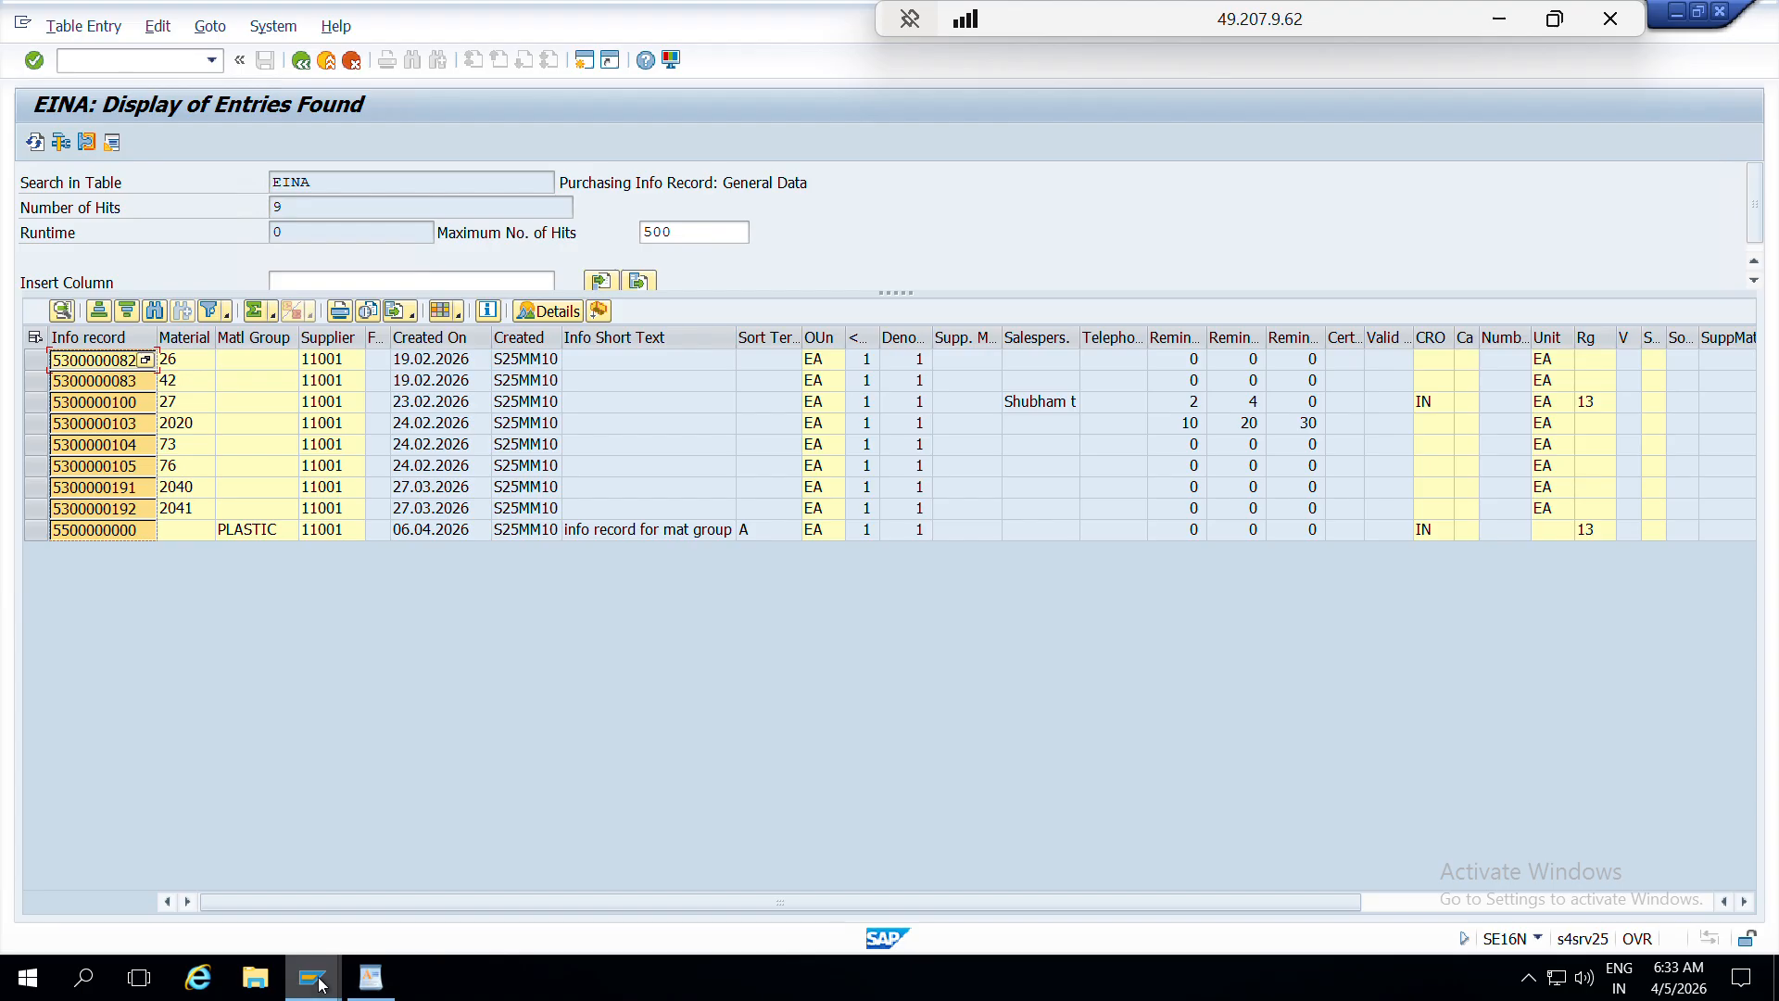
# - Open transaction SE16N in the Display Gross Price session and load table EINE
pyautogui.moveTo(312, 978)
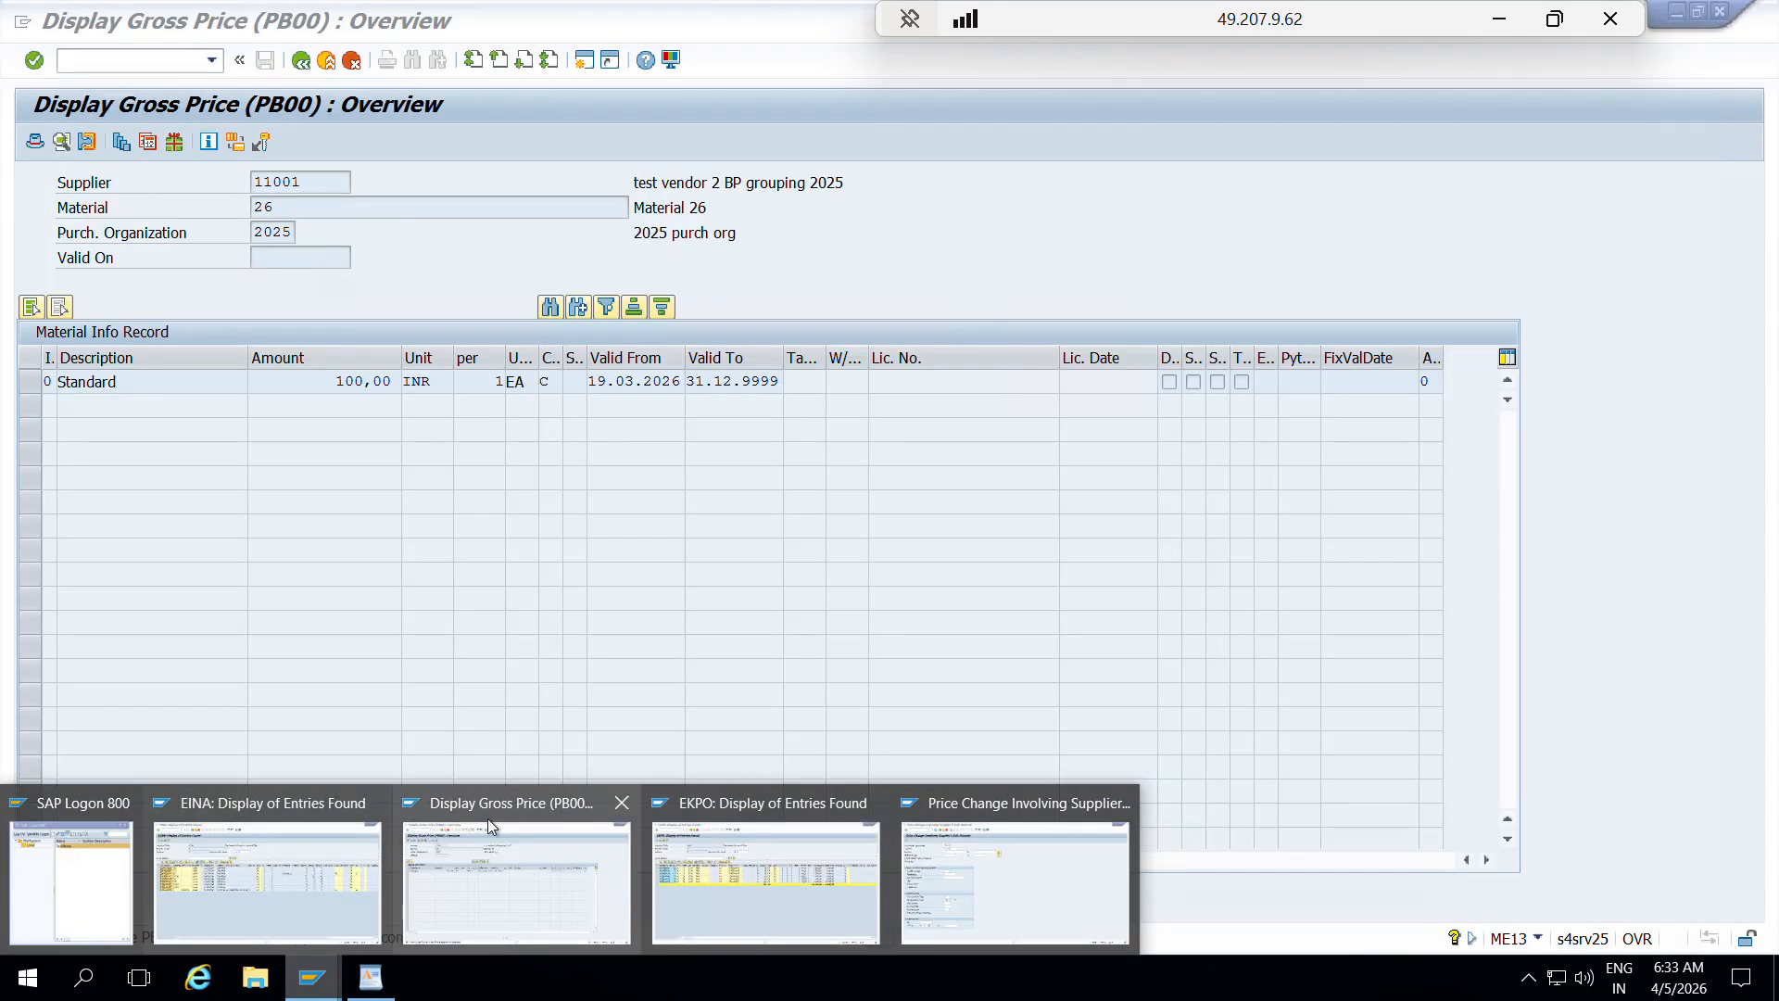
pyautogui.click(489, 826)
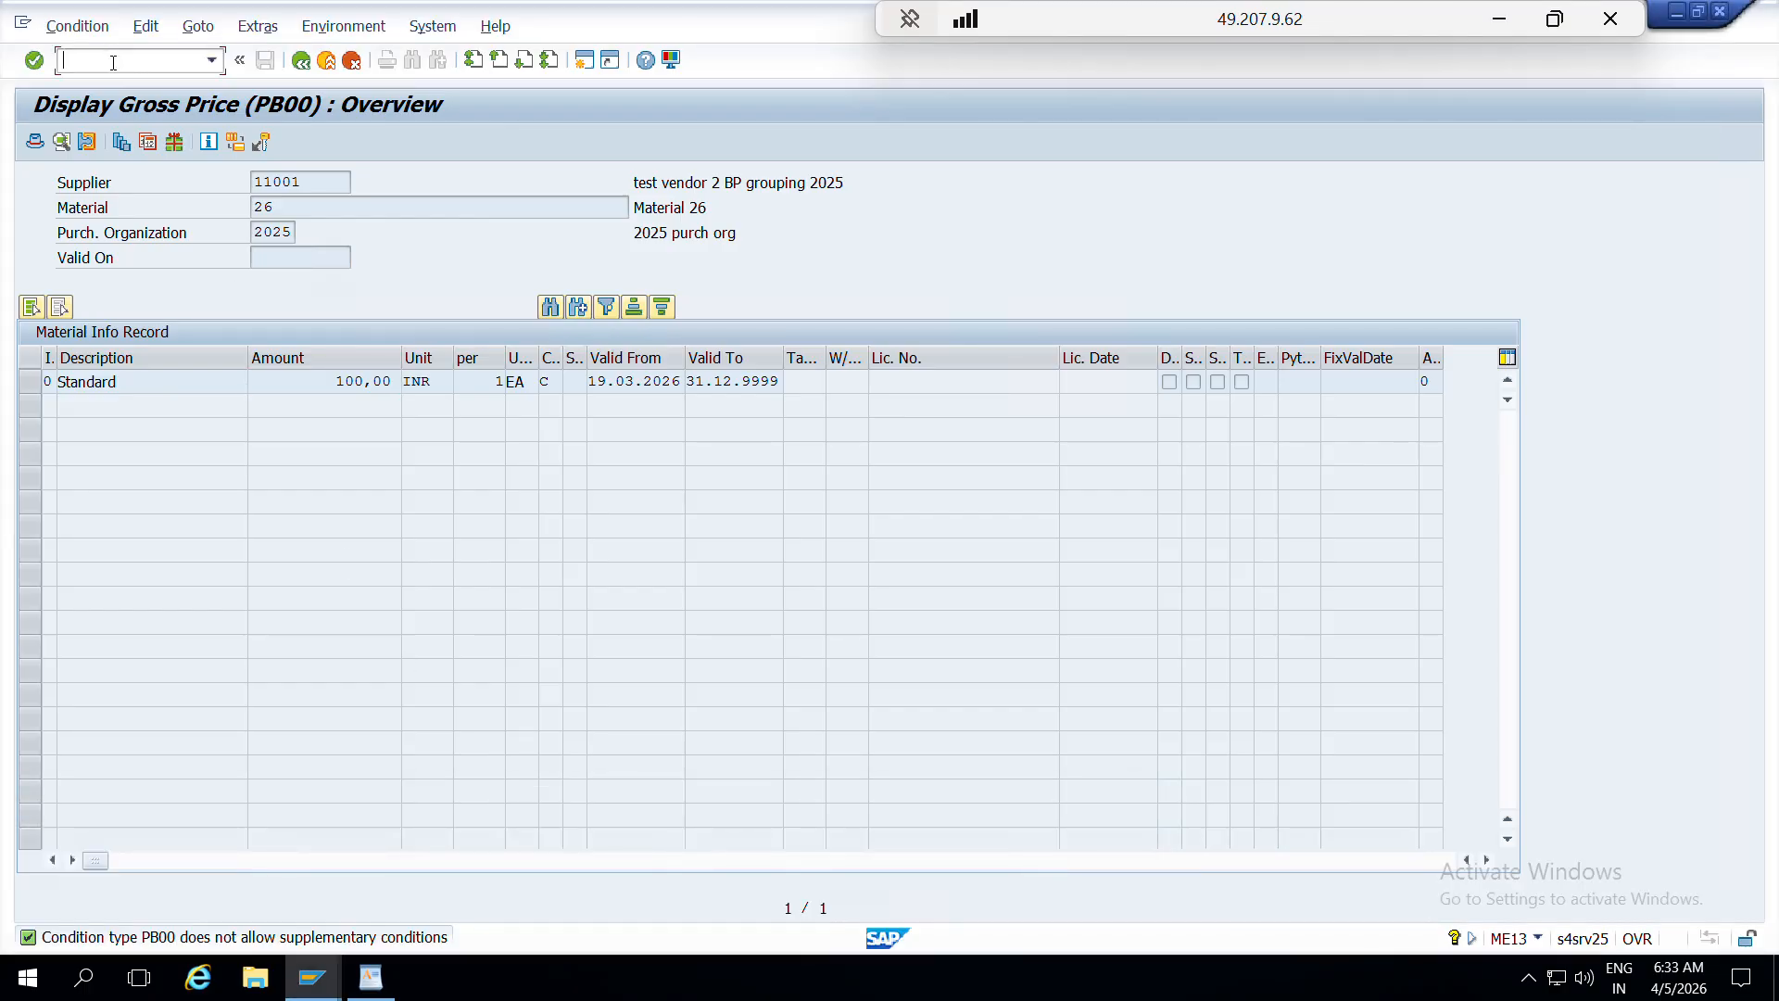
pyautogui.write('/nse')
pyautogui.doubleClick(314, 176)
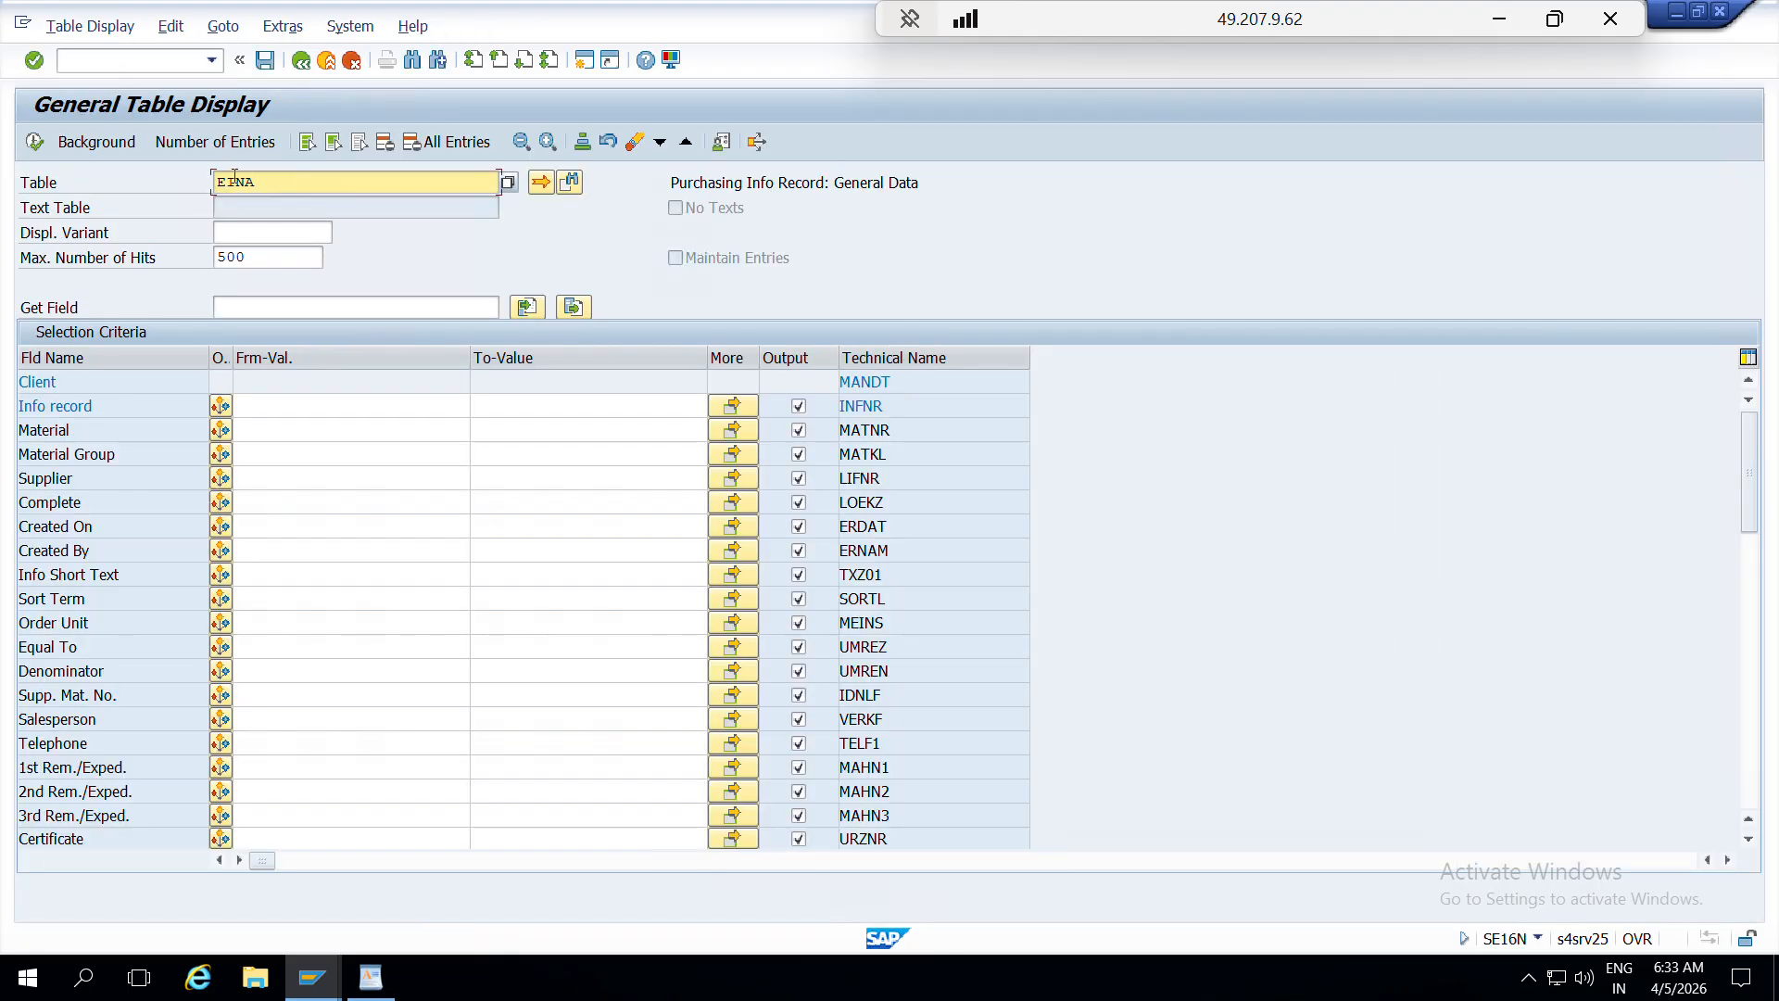
pyautogui.write('EINE')
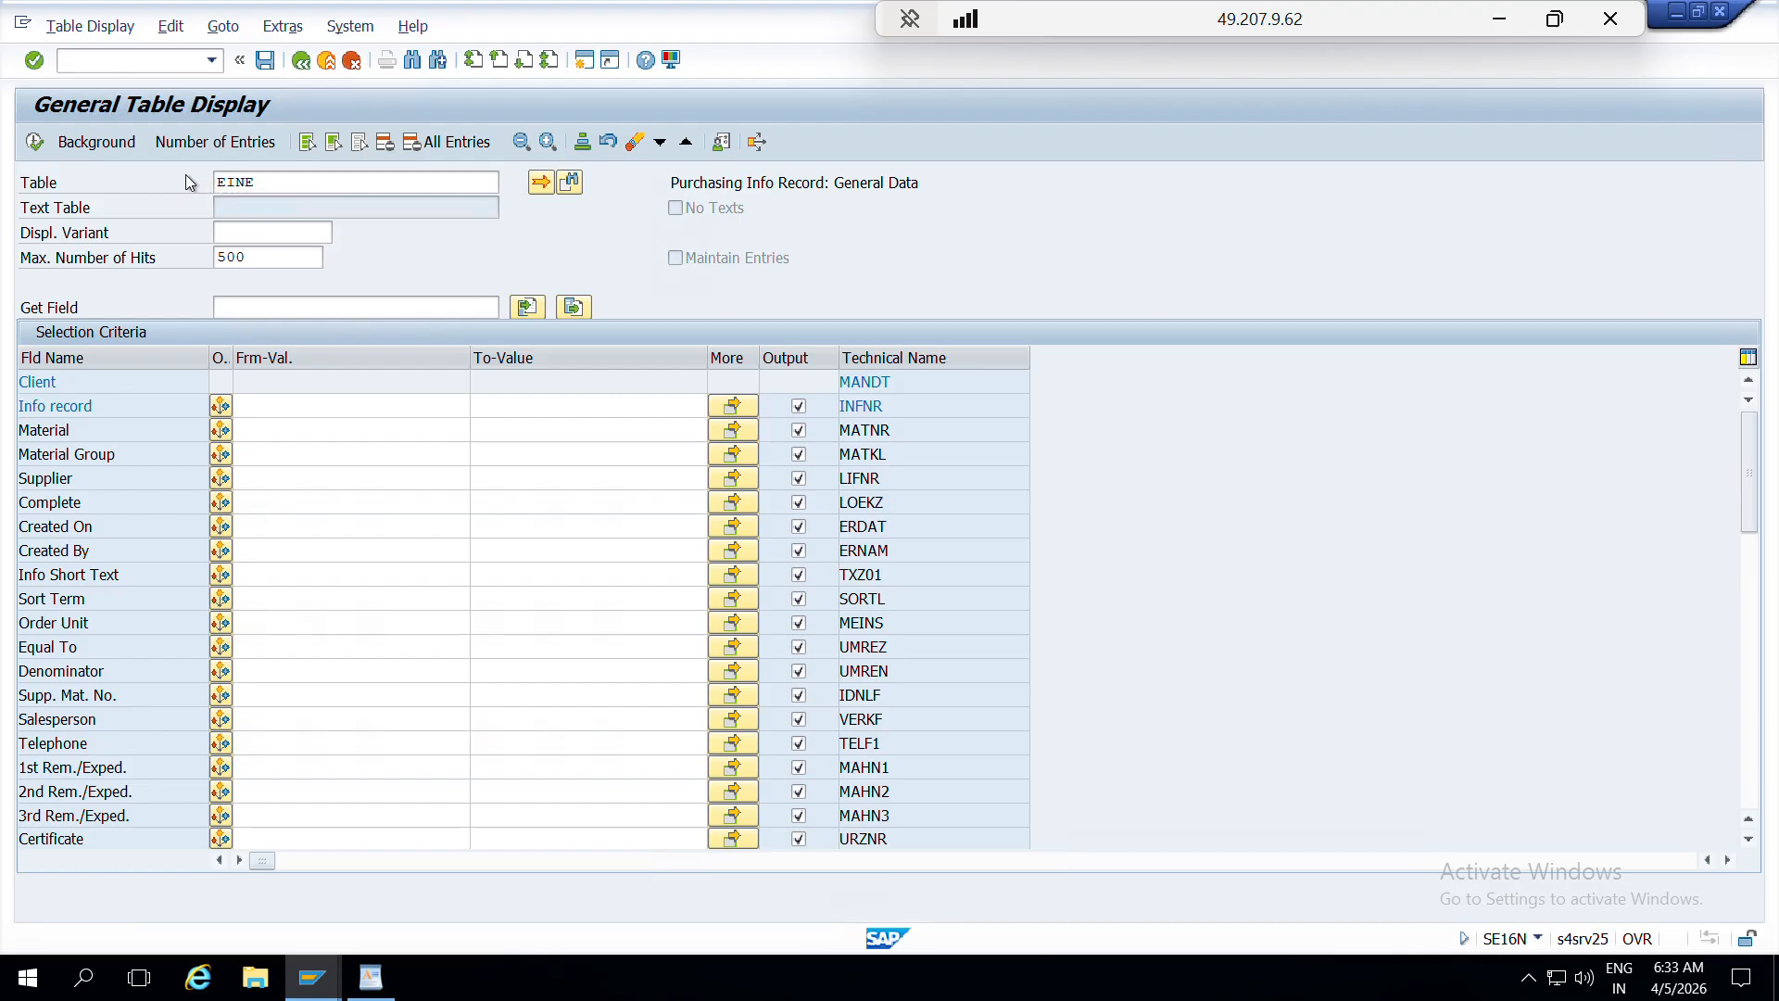
pyautogui.press('Return')
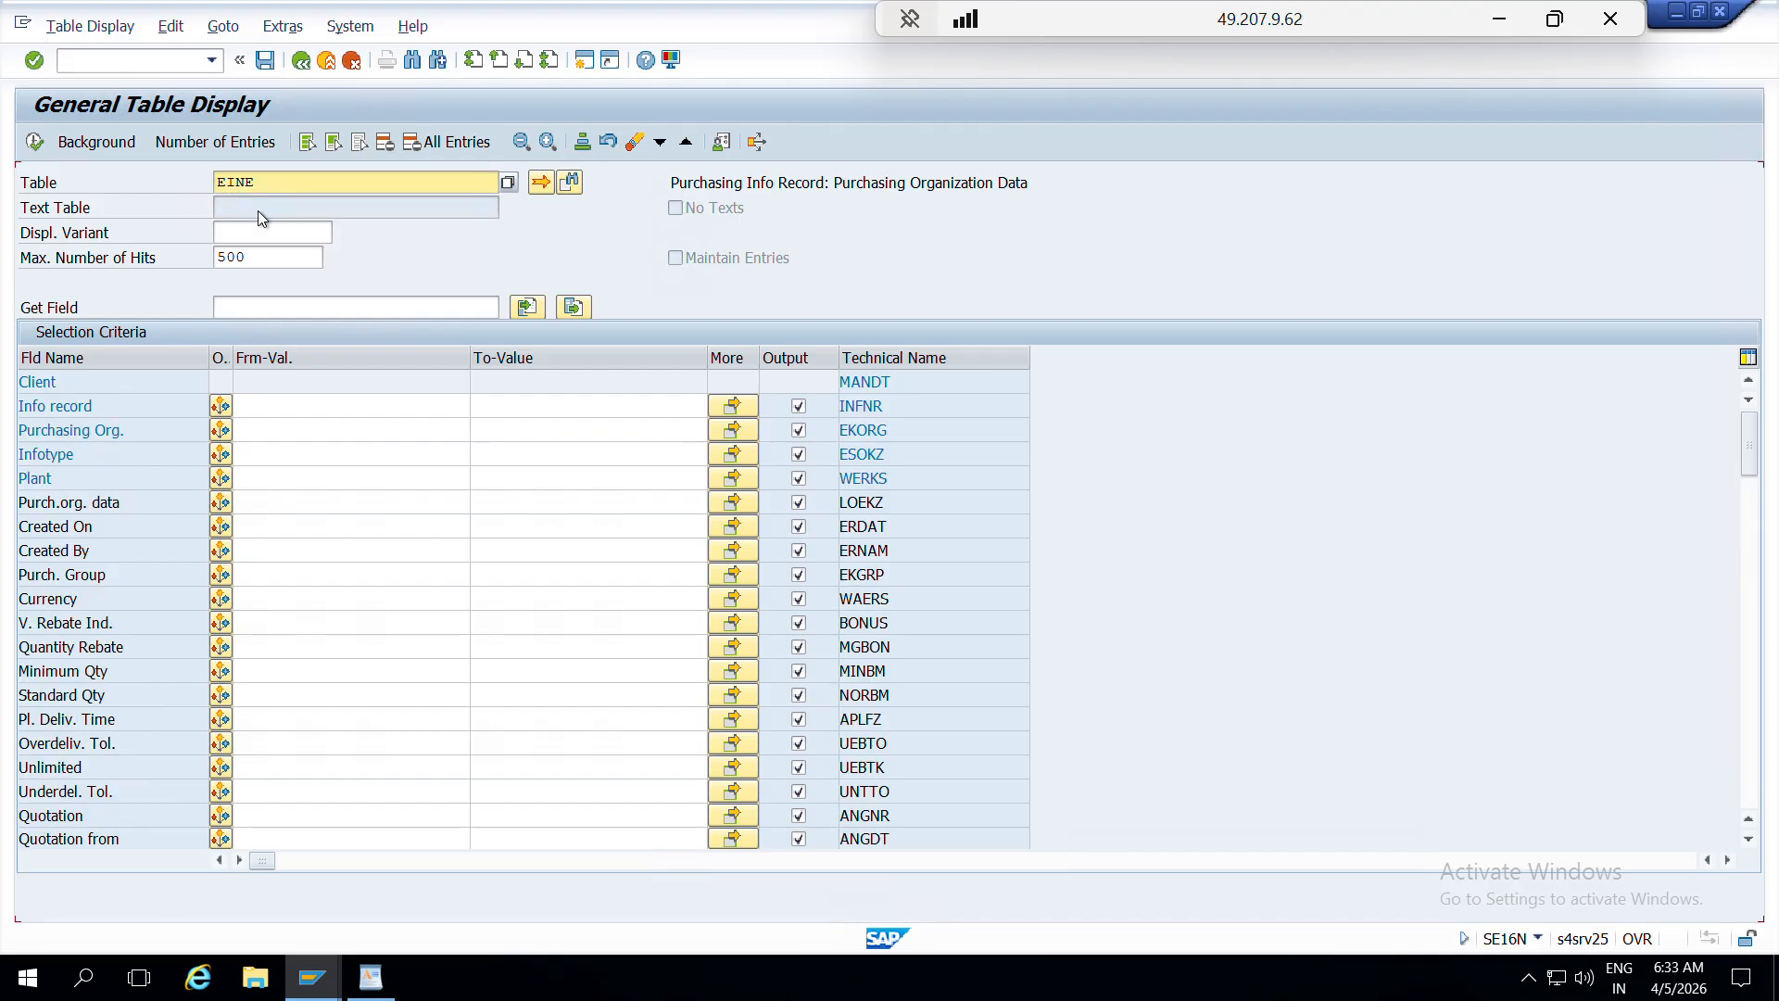
# - Fill the EINE info record selection with the copied list of numbers
pyautogui.click(732, 406)
pyautogui.click(686, 612)
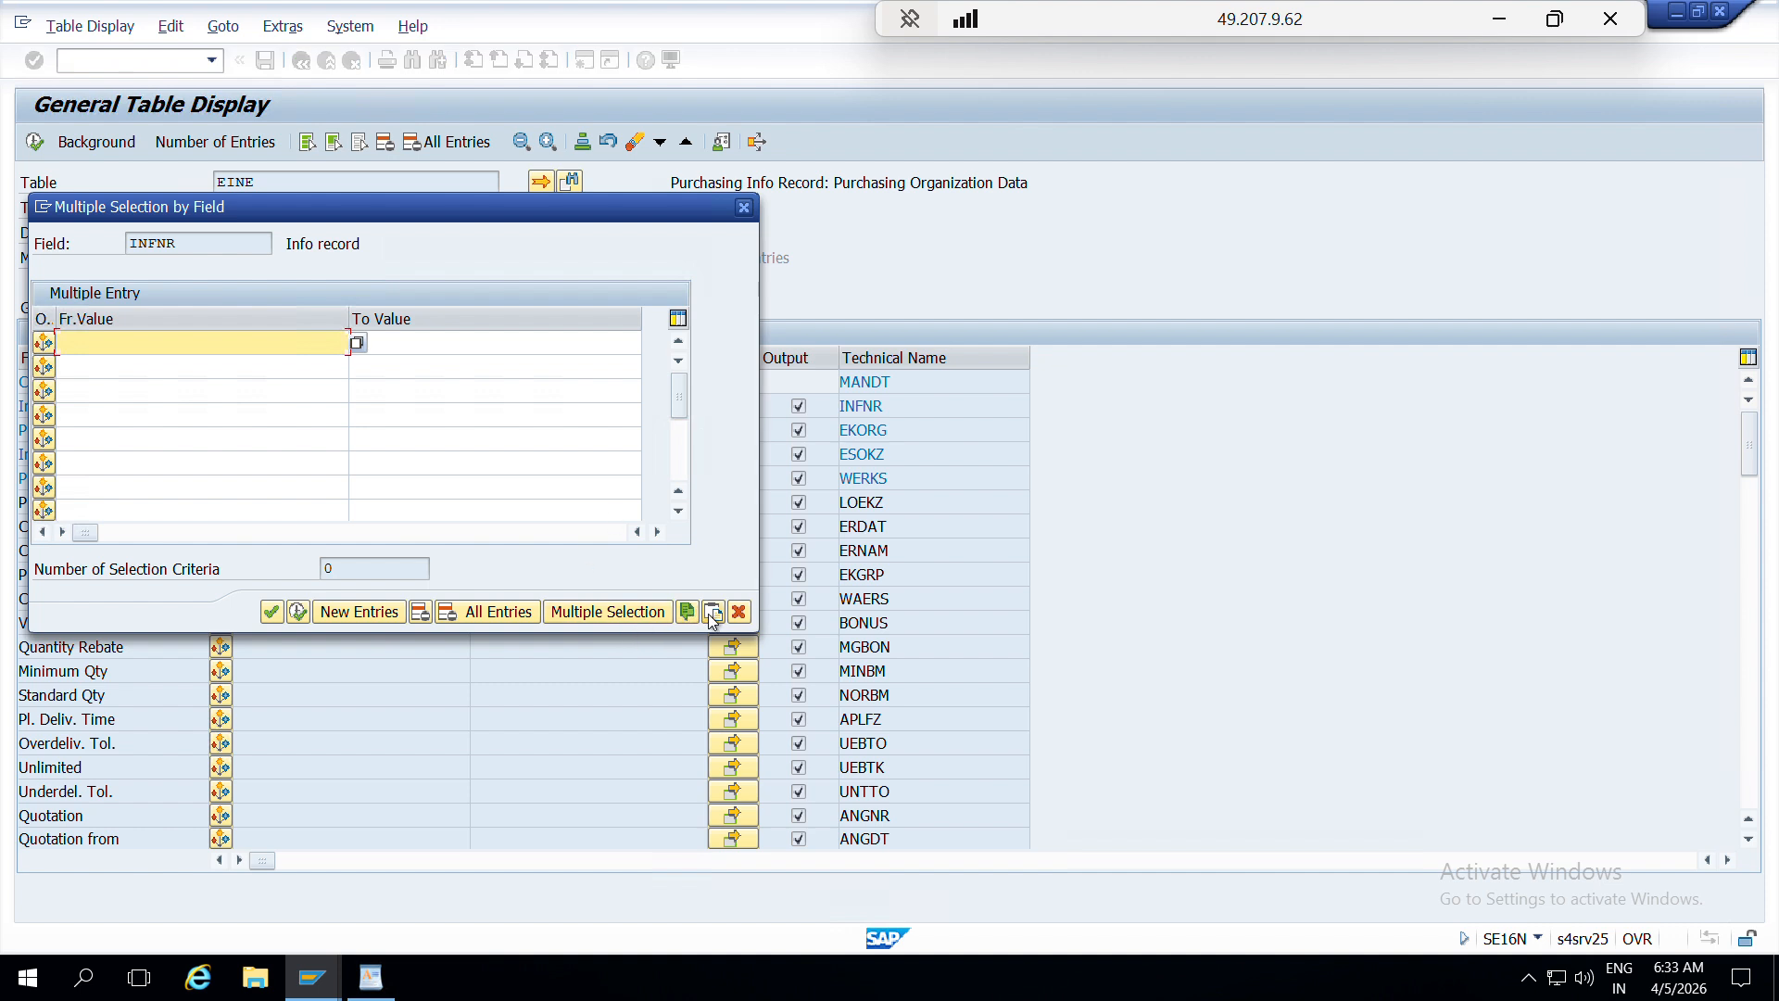
pyautogui.click(296, 614)
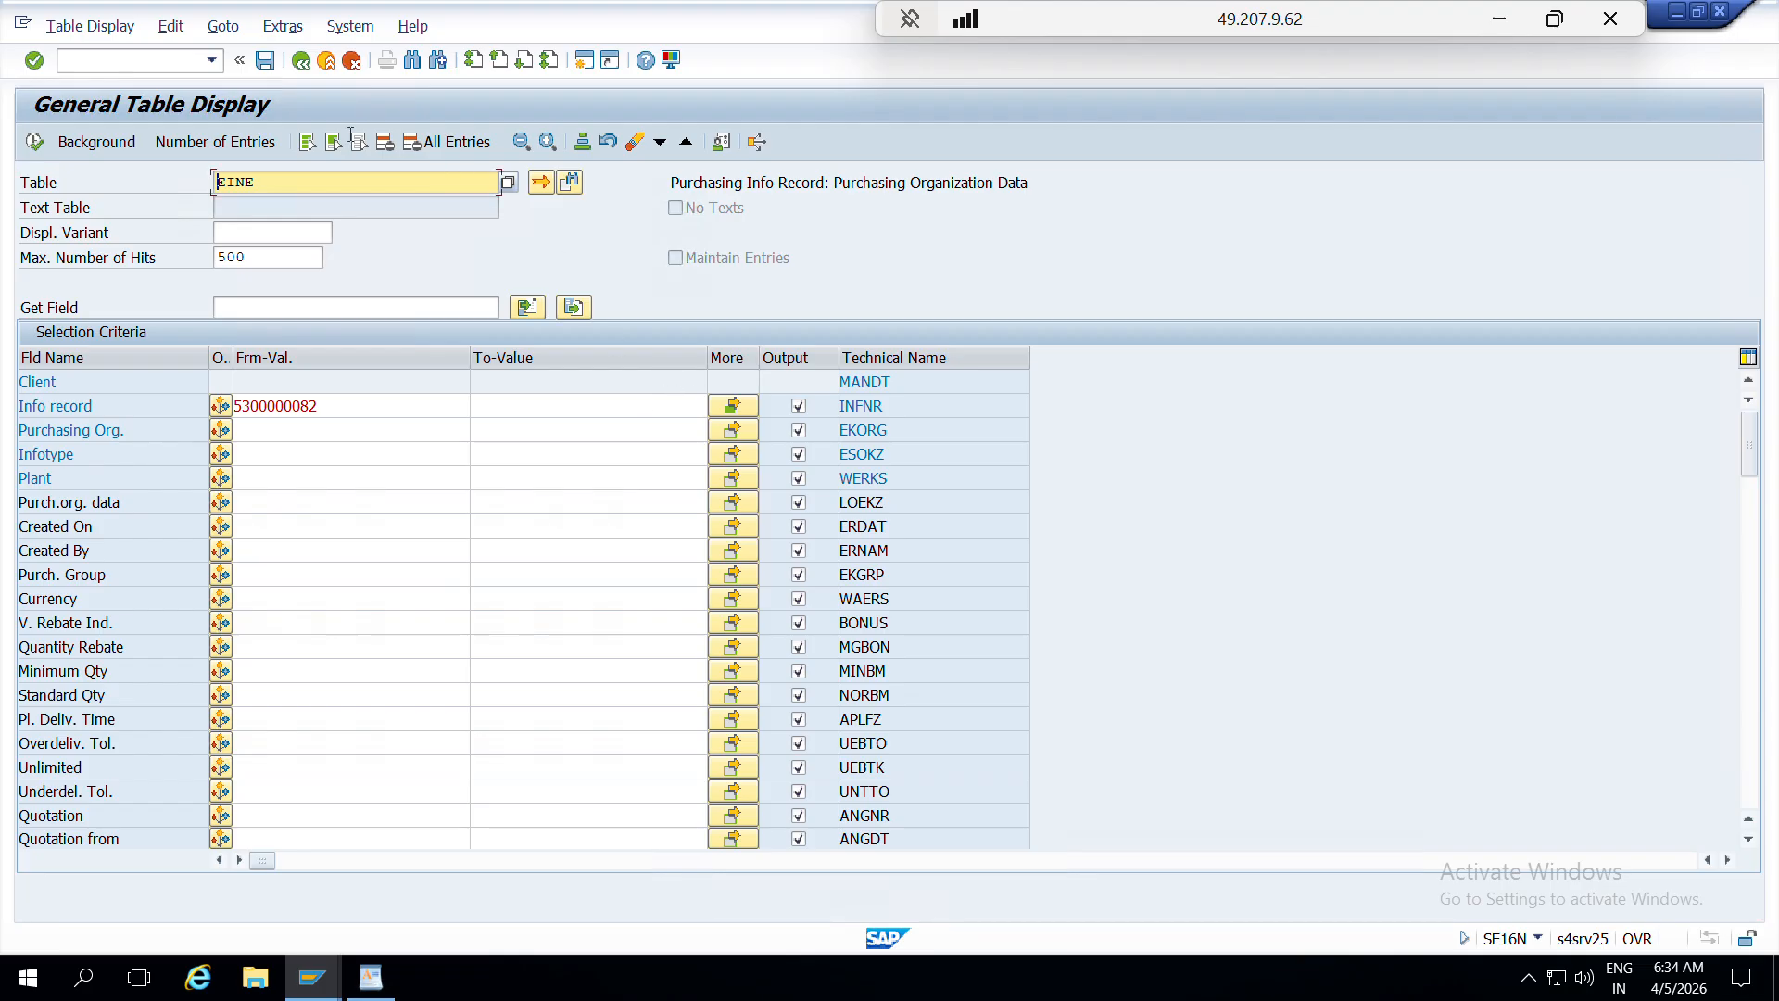
# - Clear all output fields, then include only Info record, Purchasing Org., Infotype, Plant, Purch.org. data and Currency
pyautogui.click(360, 143)
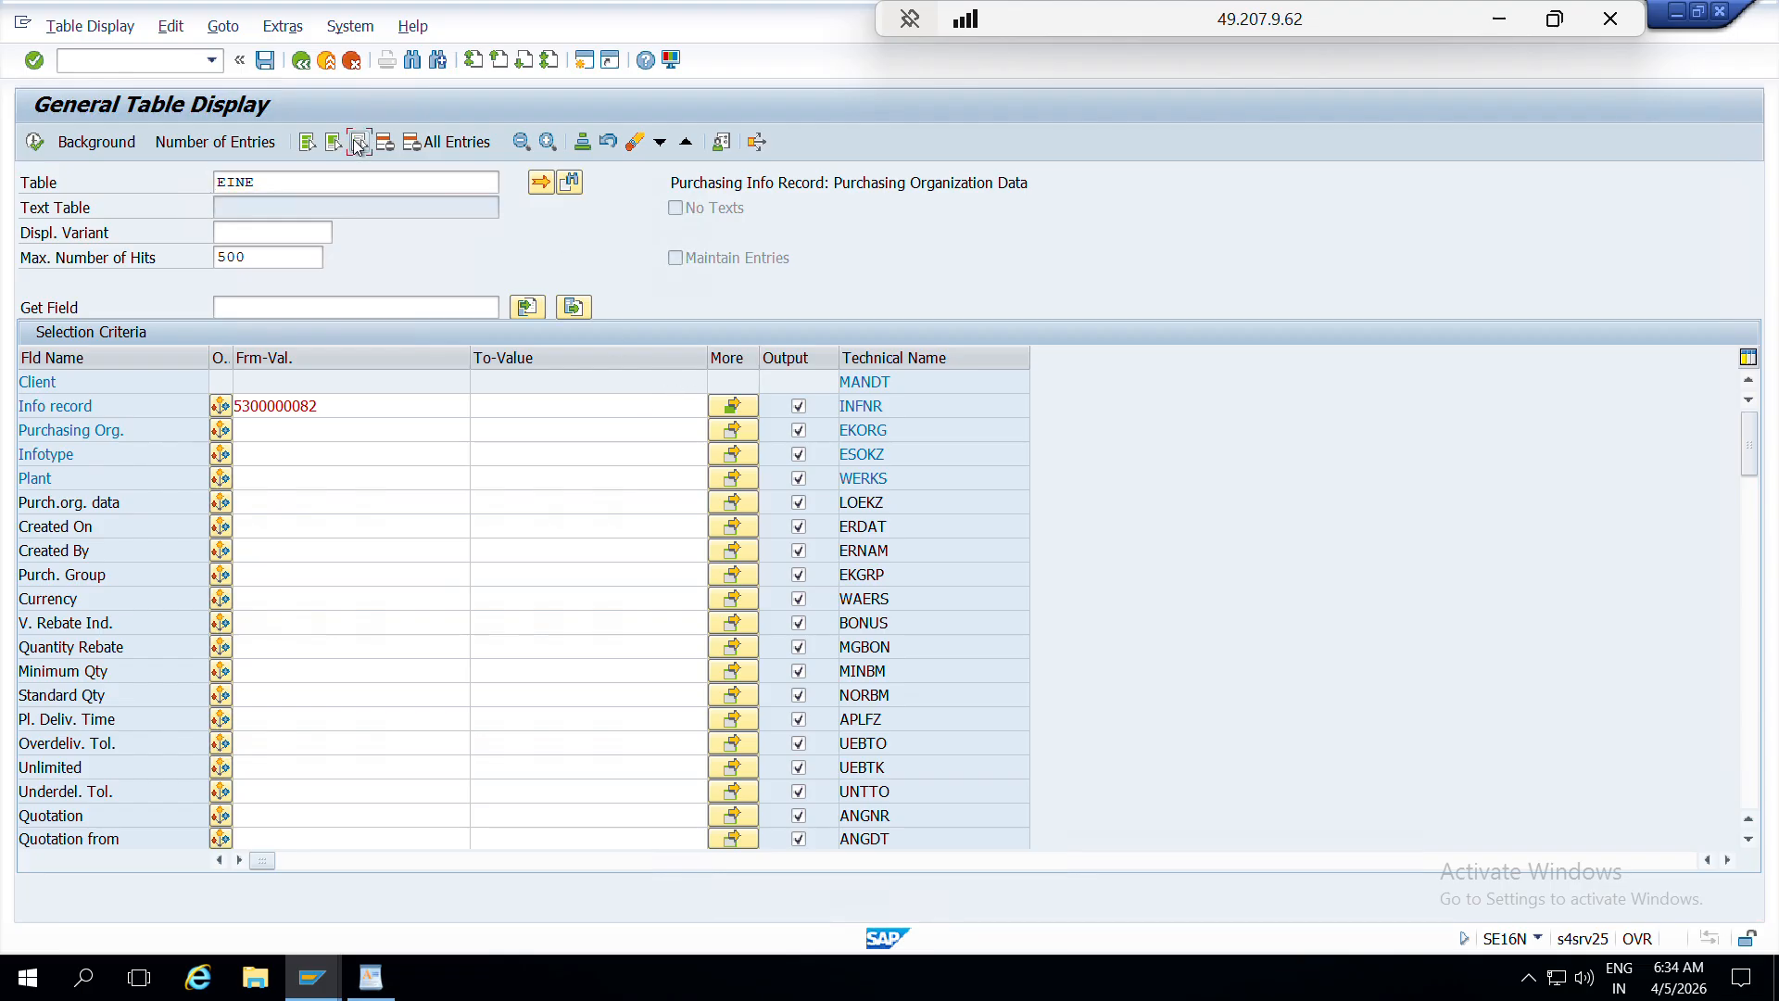
pyautogui.click(798, 406)
pyautogui.click(797, 430)
pyautogui.click(798, 454)
pyautogui.click(798, 478)
pyautogui.click(797, 503)
pyautogui.click(802, 600)
# - Add Net Price, Price unit and Effect. Price to the EINE output fields
pyautogui.scroll(-1, 81, 729)
pyautogui.scroll(-3, 82, 728)
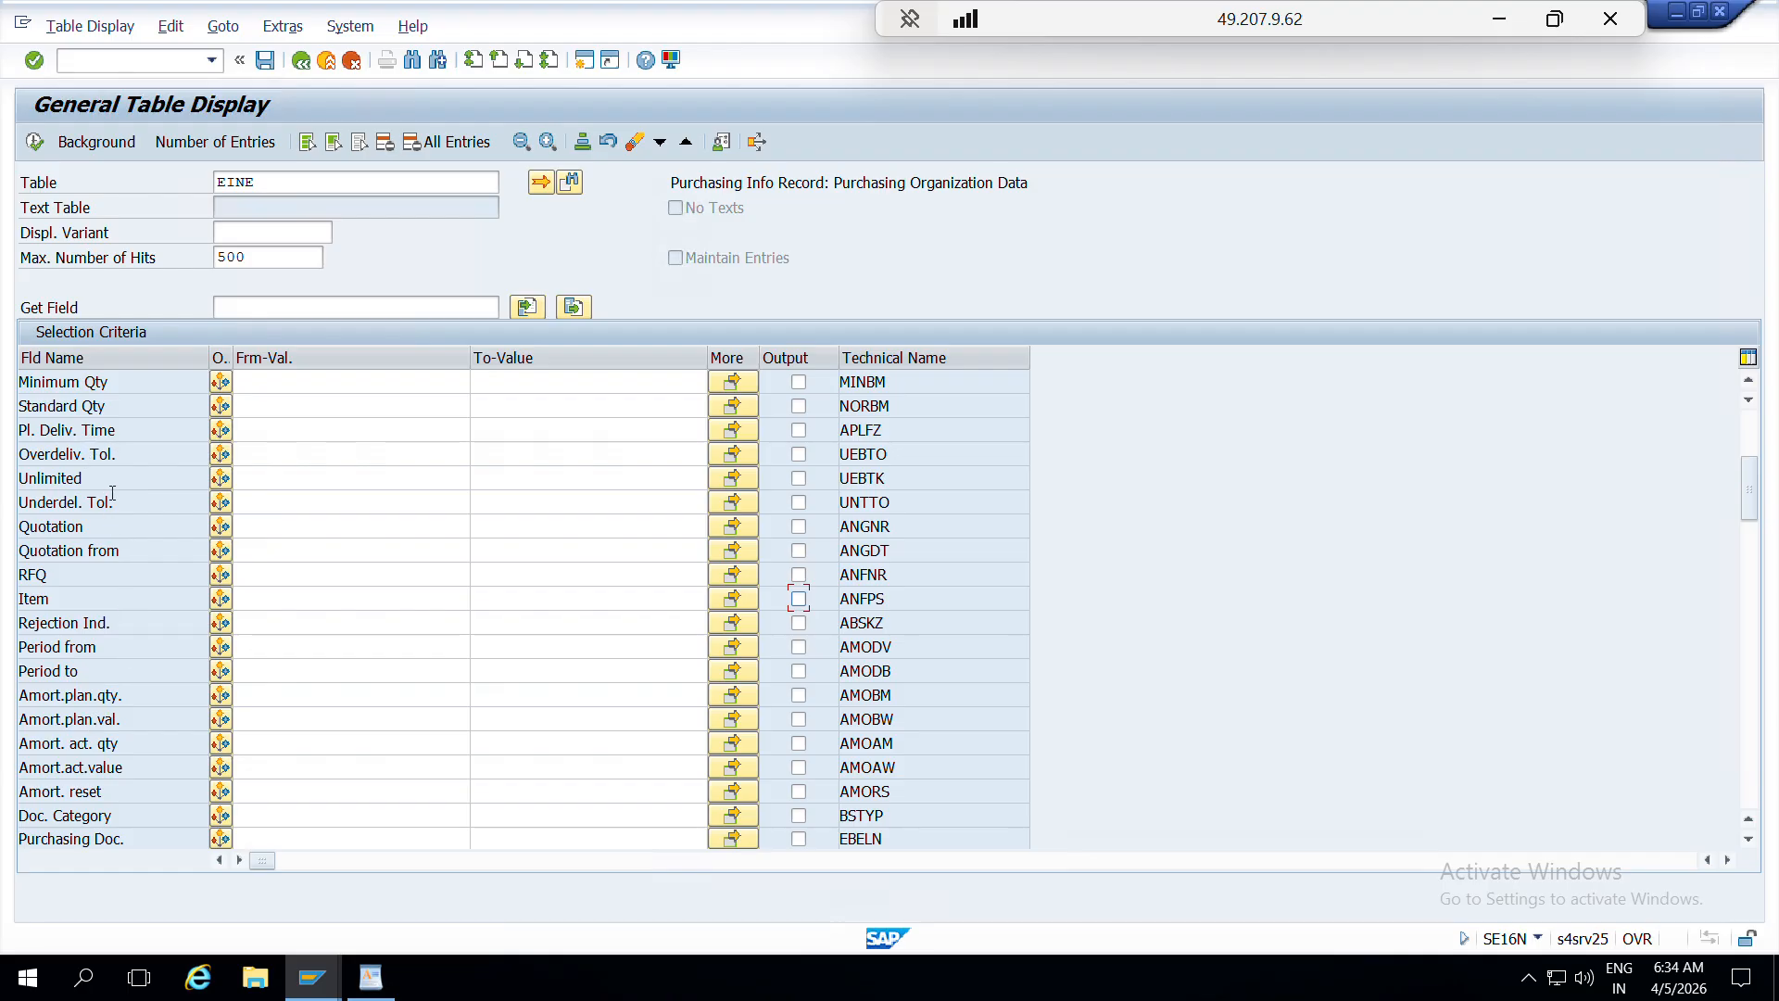
pyautogui.scroll(-1, 100, 671)
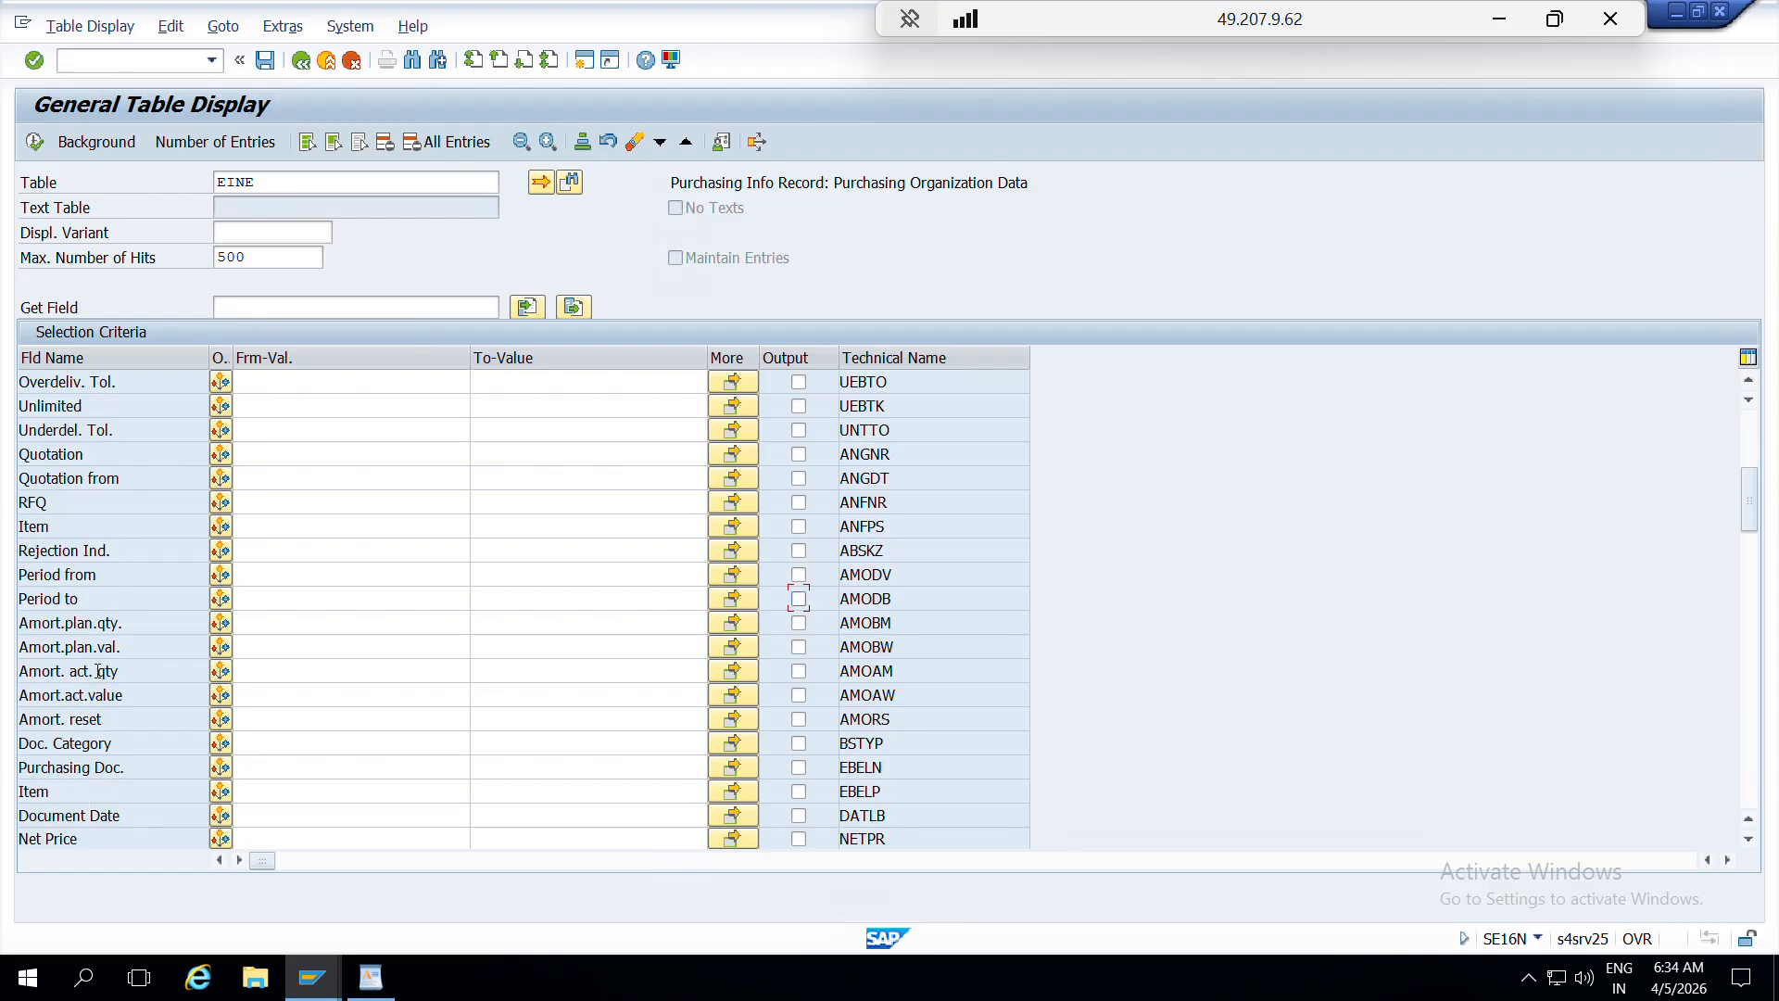
pyautogui.scroll(-2, 99, 671)
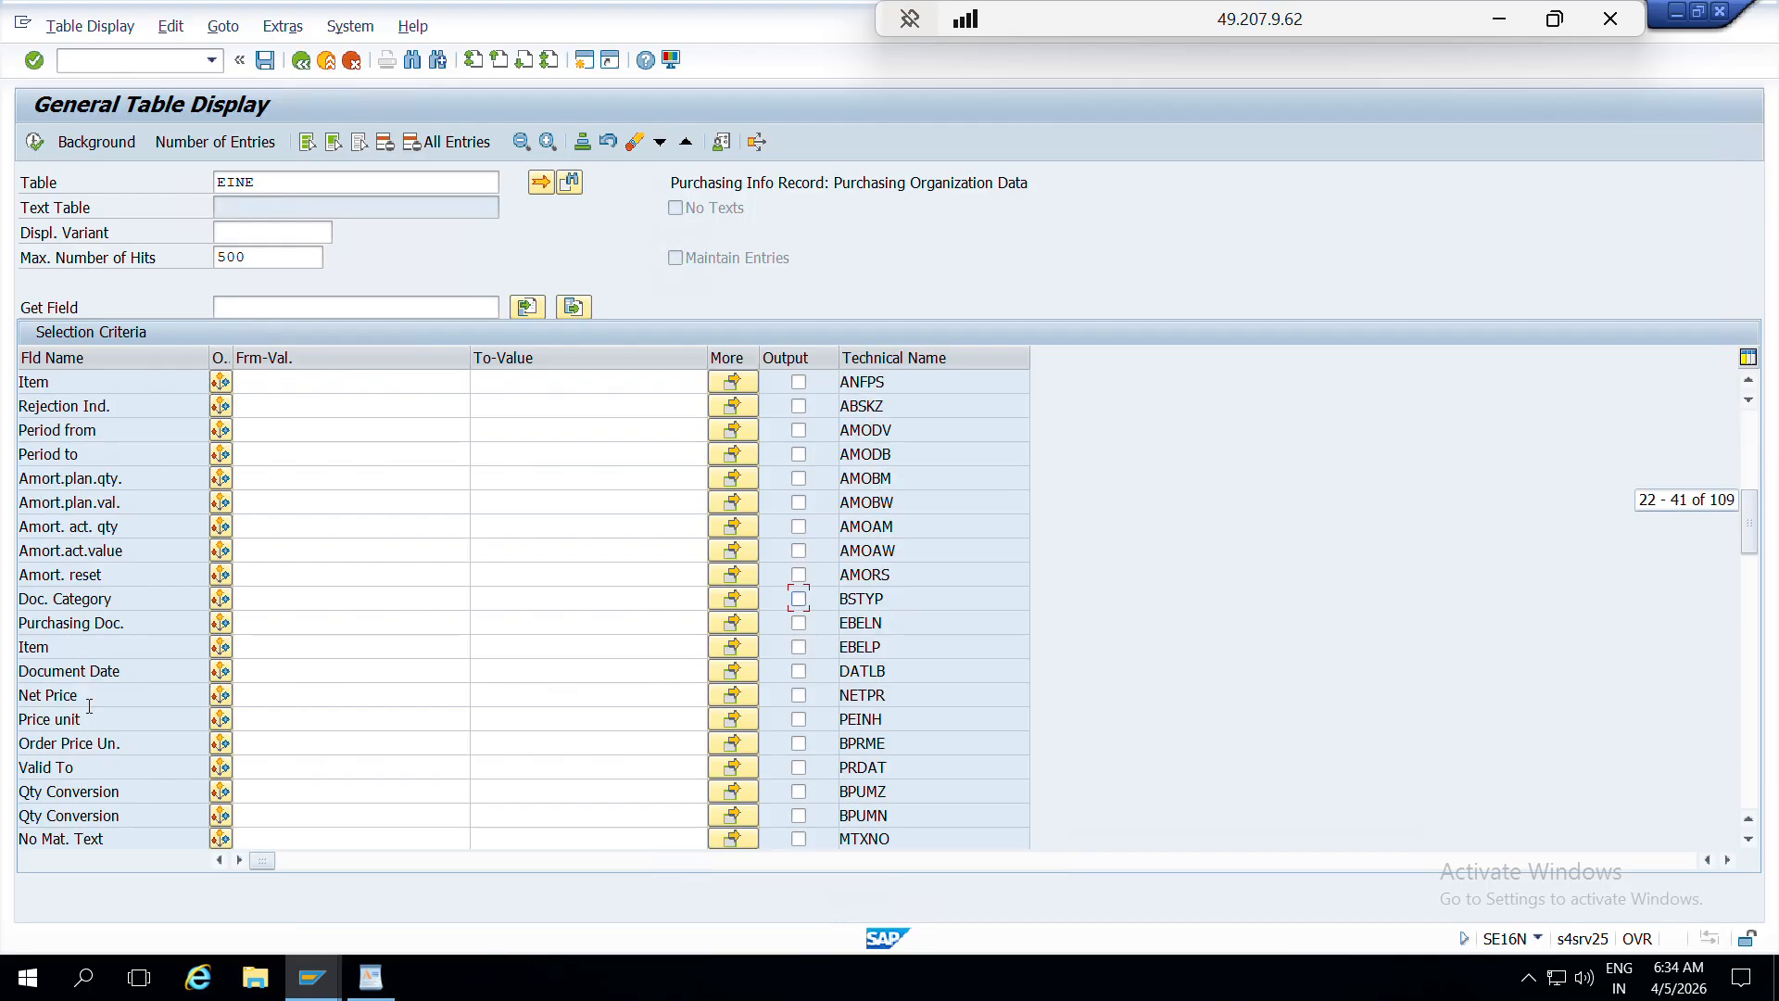
pyautogui.click(799, 696)
pyautogui.click(798, 719)
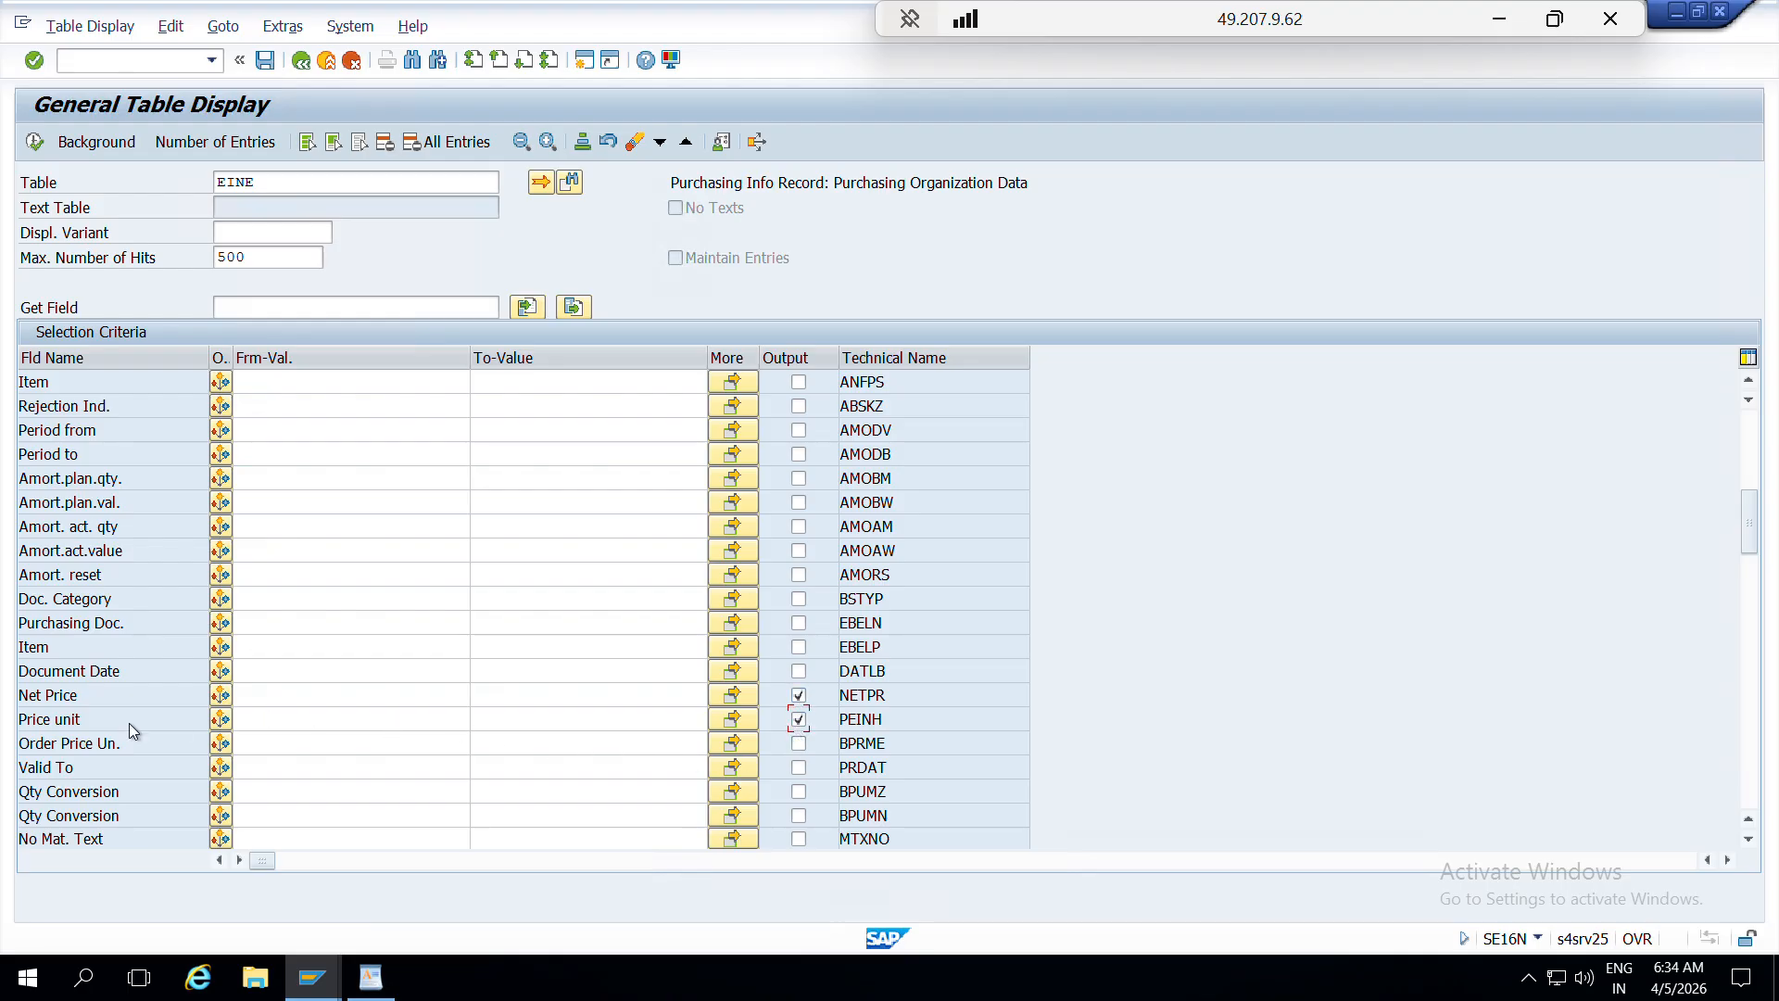
pyautogui.scroll(-1, 130, 731)
pyautogui.scroll(-1, 127, 684)
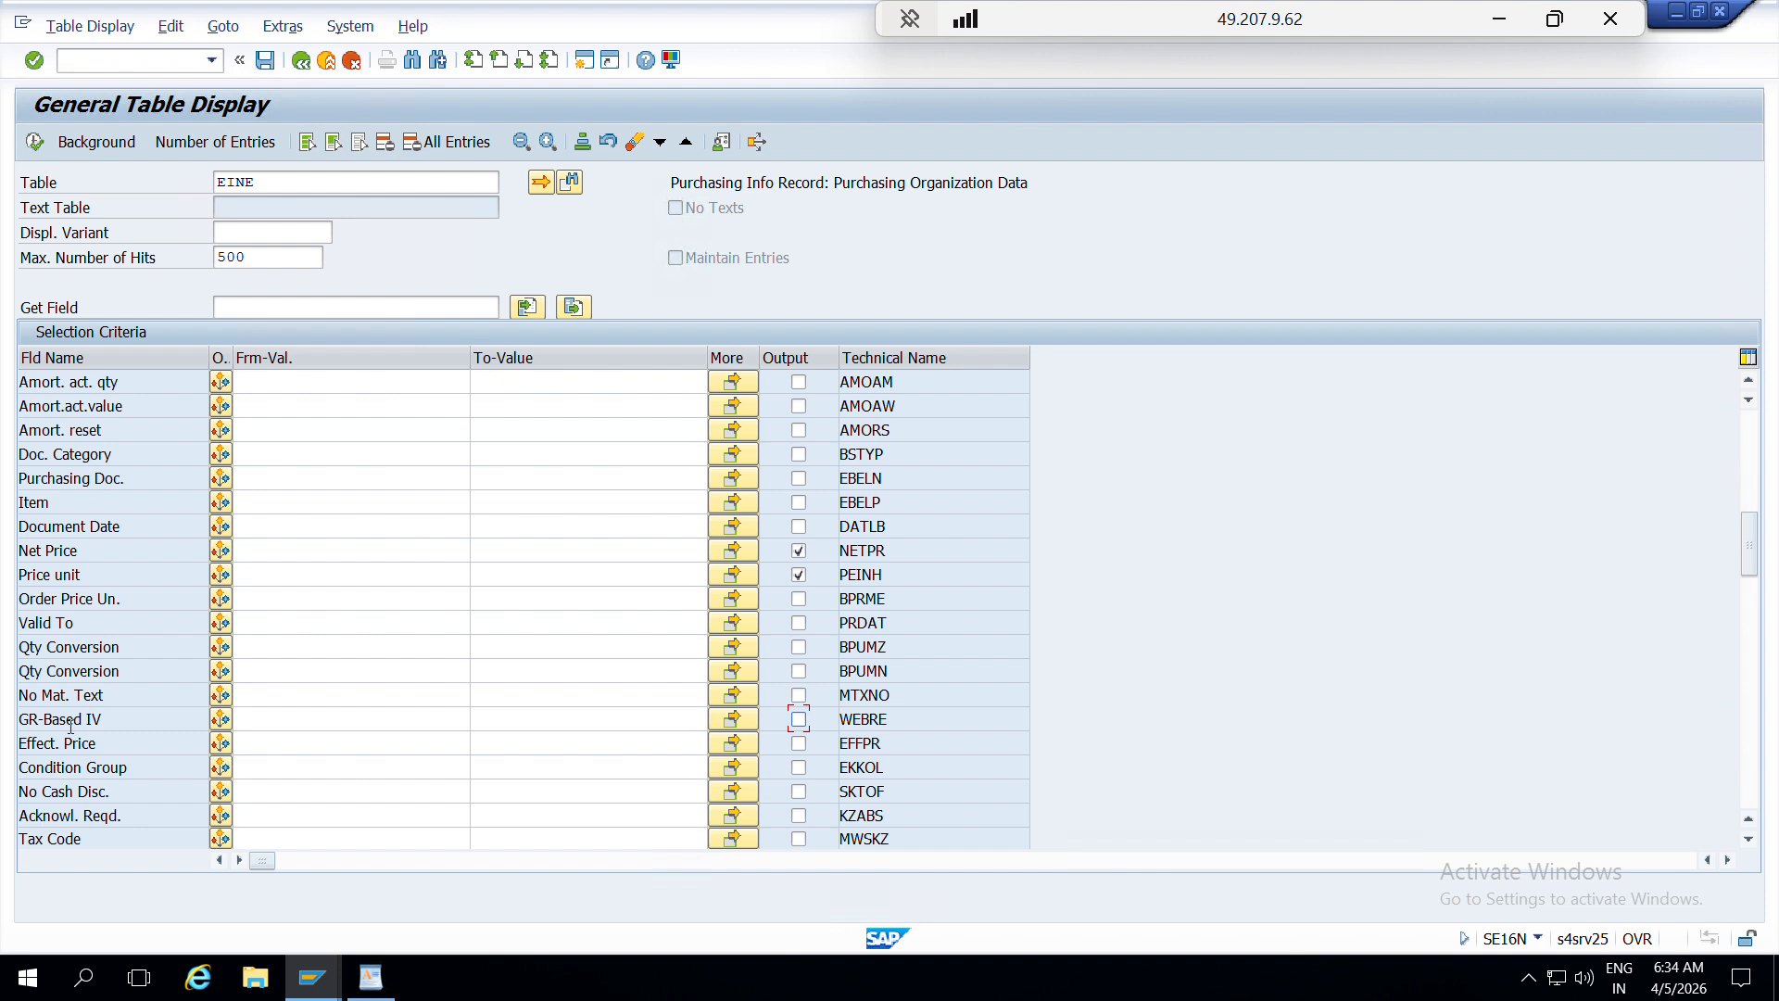
pyautogui.click(797, 743)
# - Search the EINE field names for "gross"
pyautogui.scroll(-3, 74, 649)
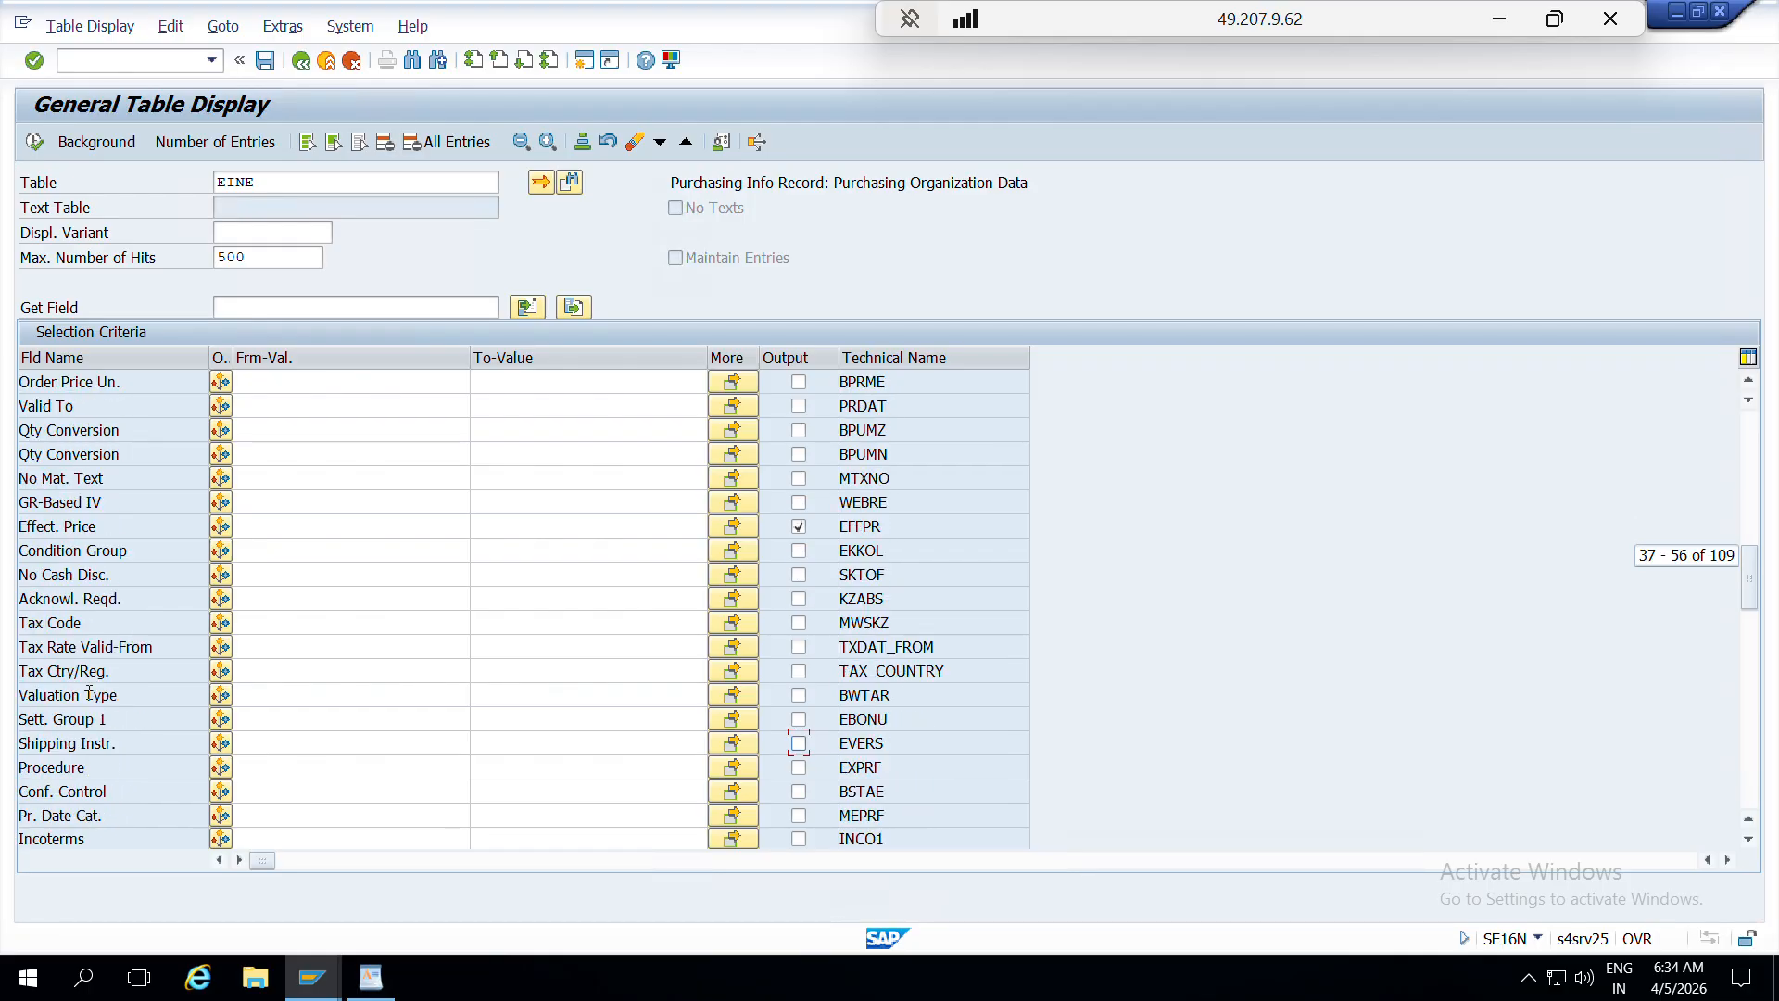
pyautogui.scroll(-1, 88, 693)
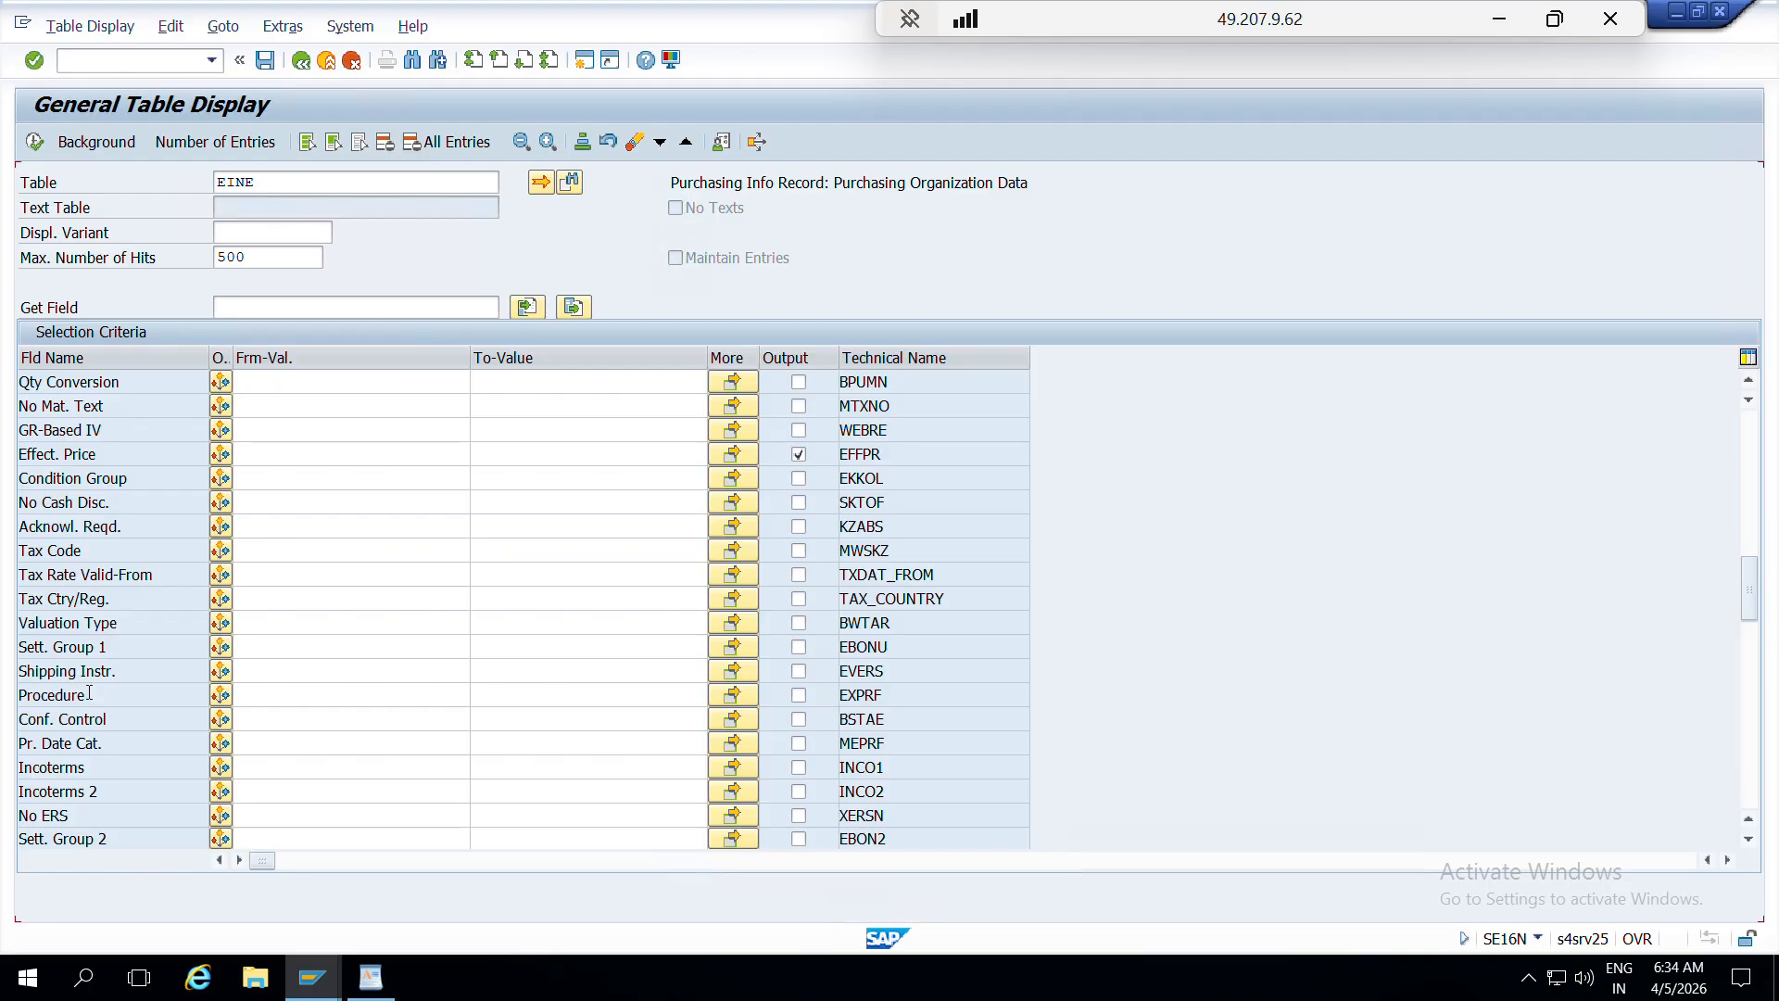
pyautogui.hotkey('ctrl', 'f')
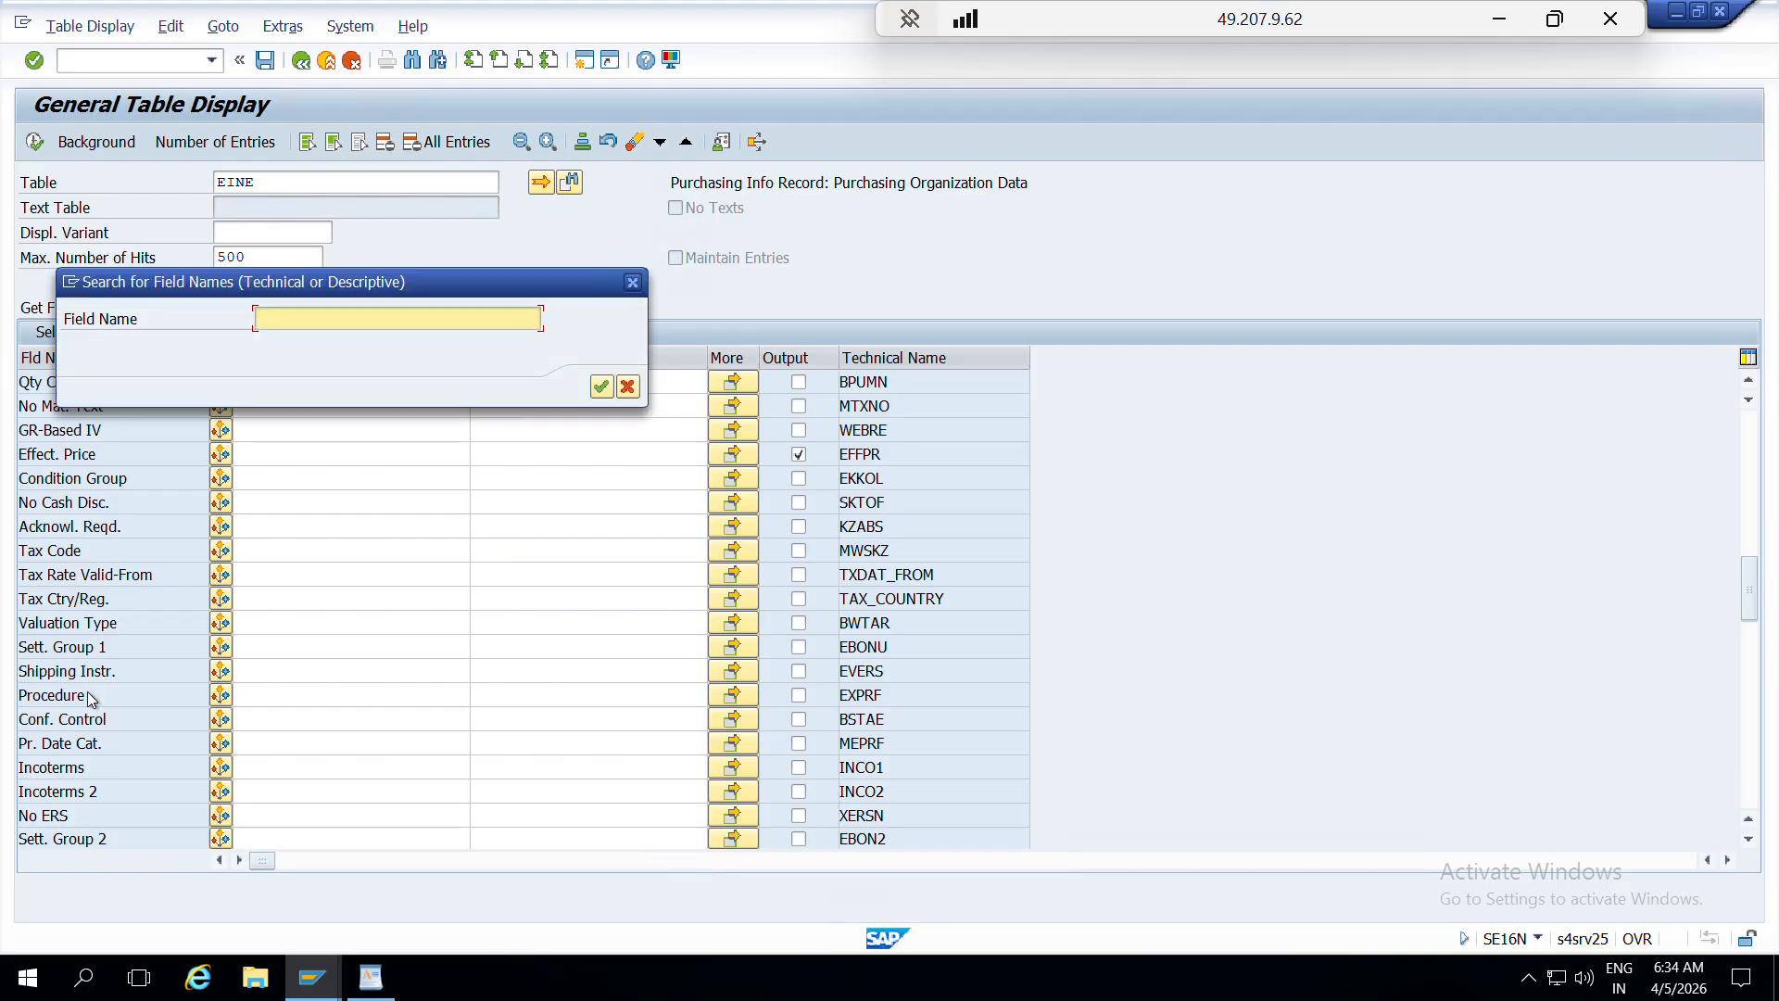
pyautogui.write('gross')
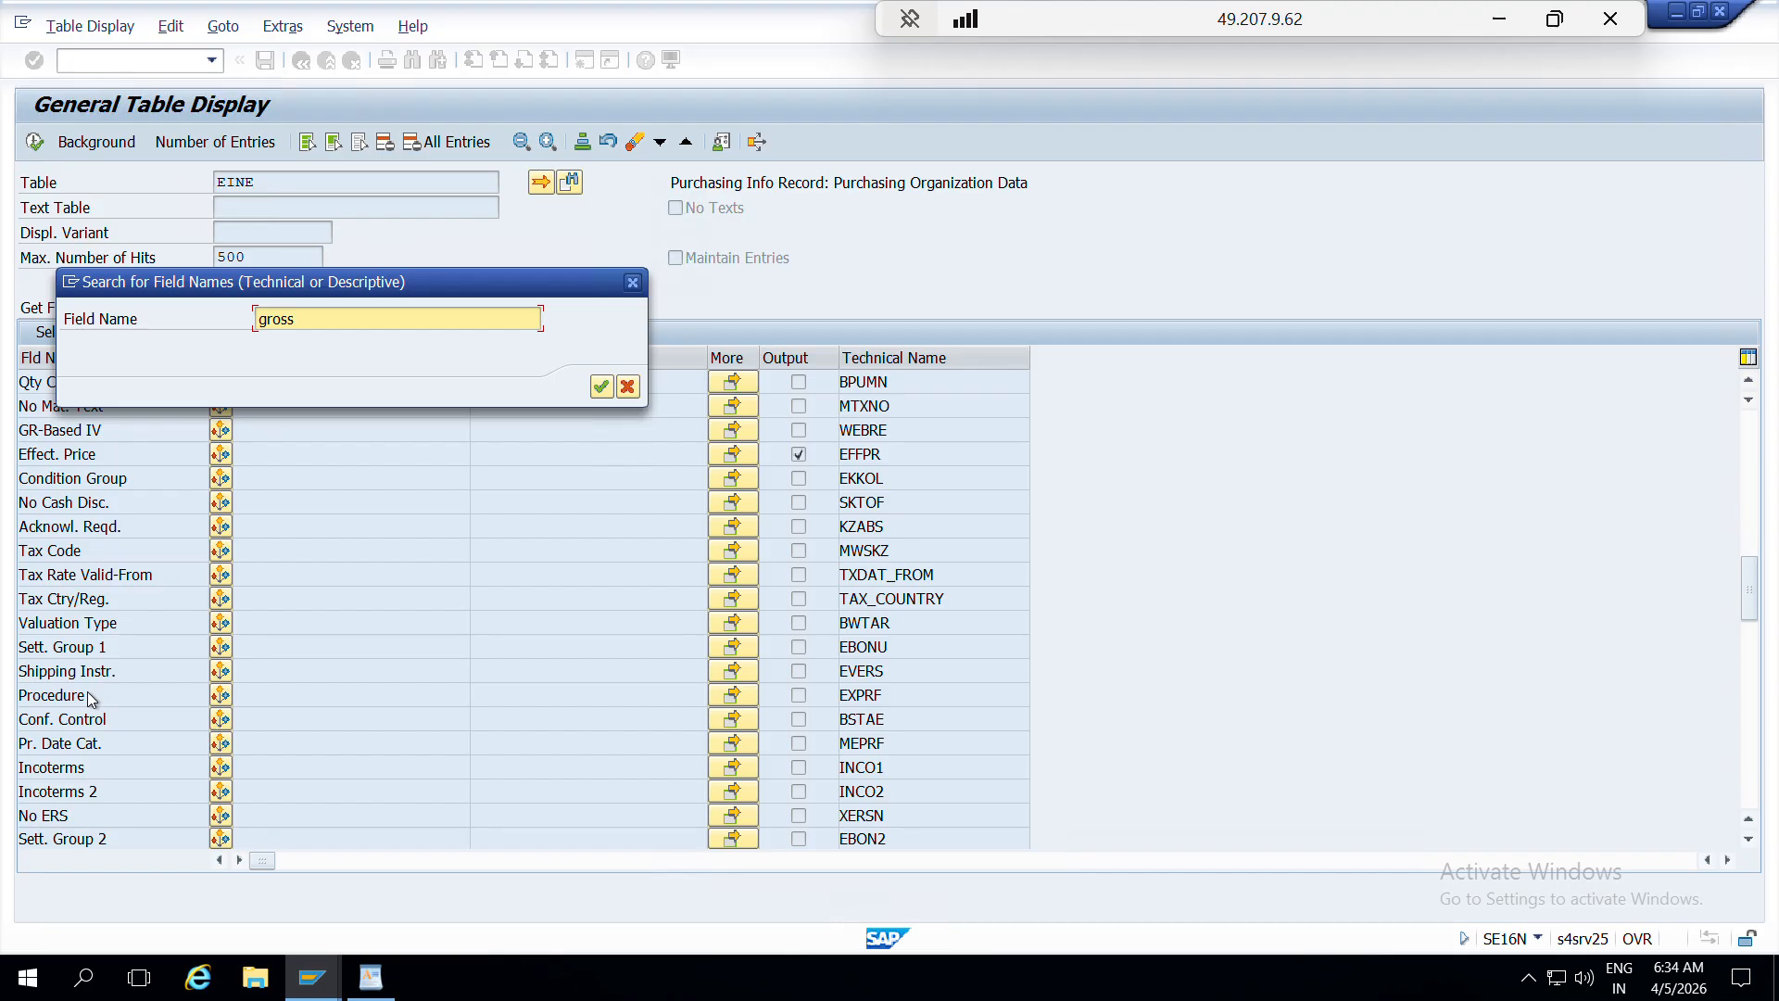
pyautogui.press('Return')
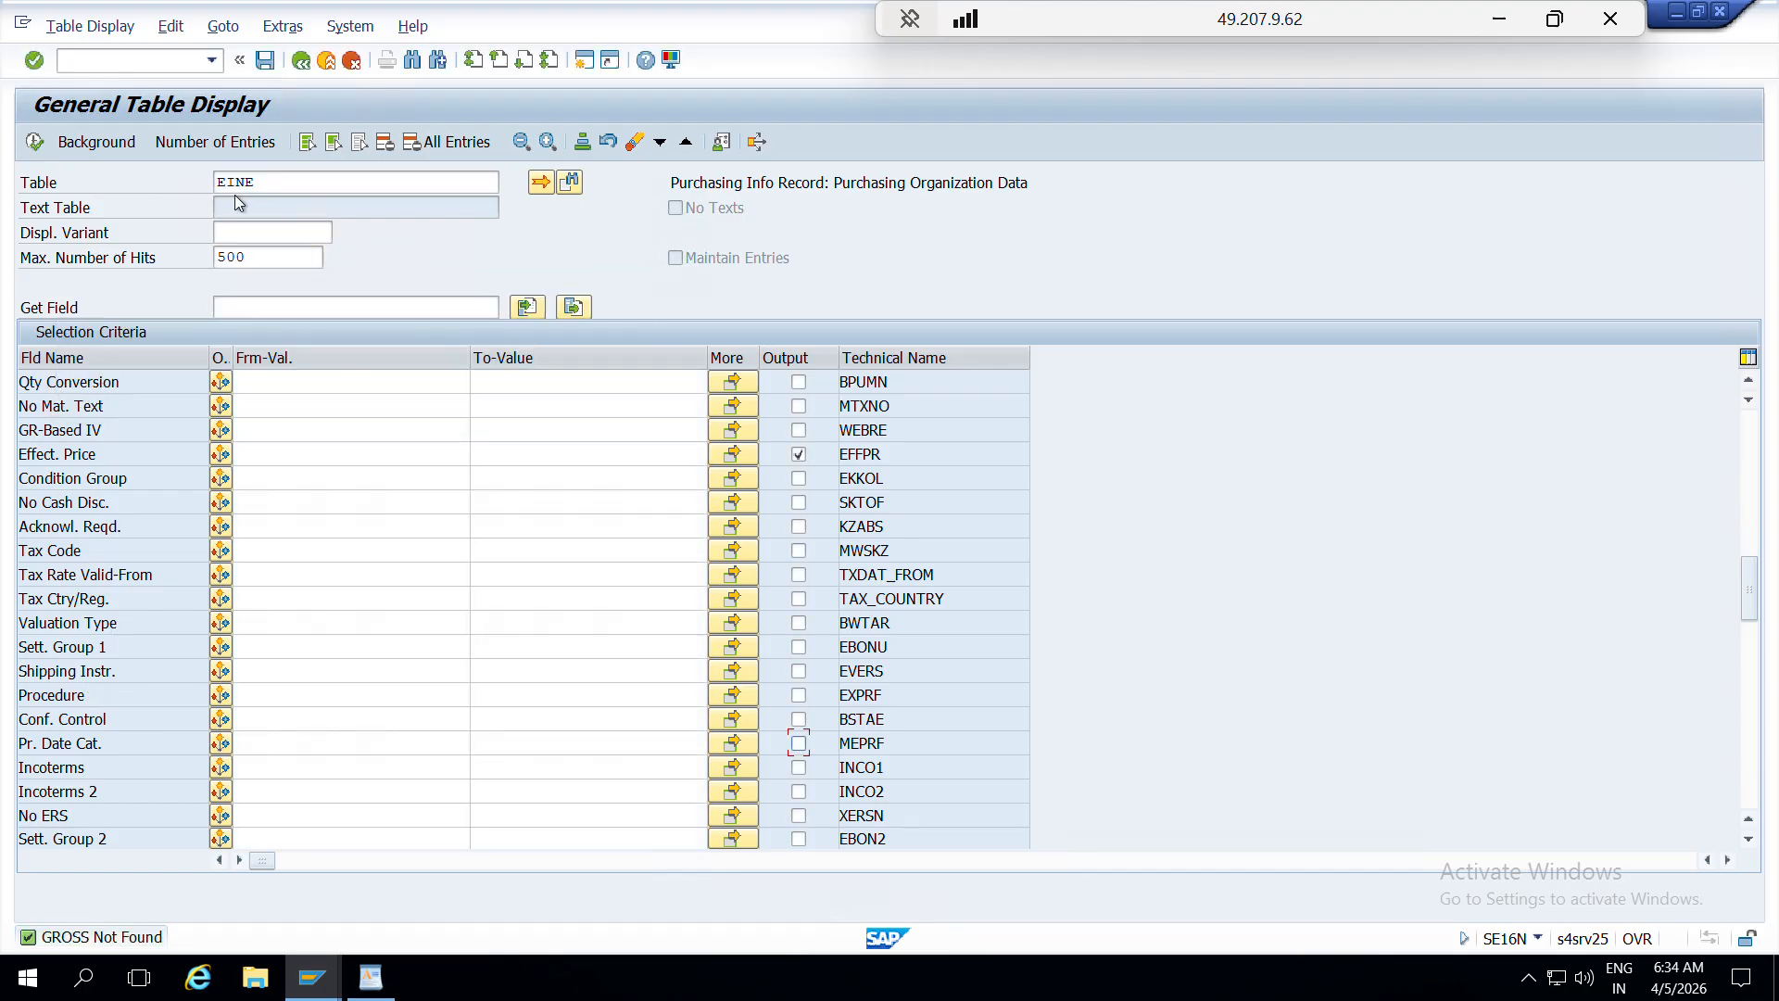
# - List the EINE entries and compare the net prices at purchasing organization level and at plant P001
pyautogui.click(33, 143)
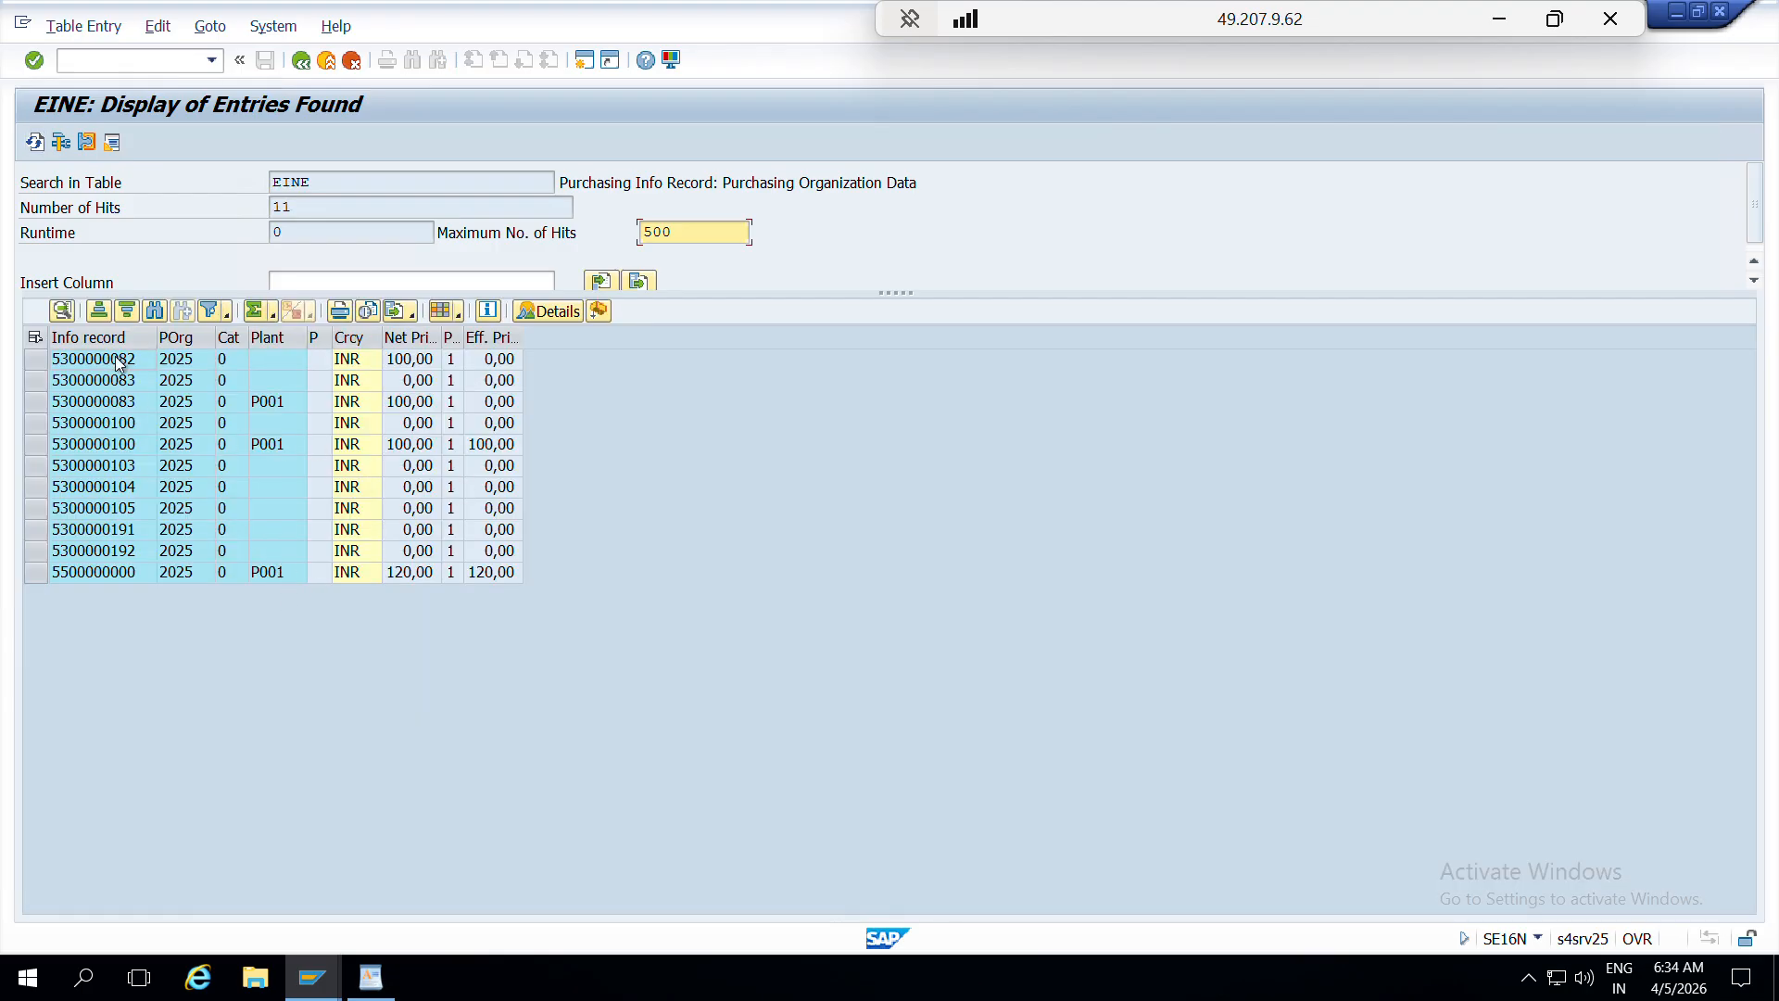
pyautogui.click(122, 364)
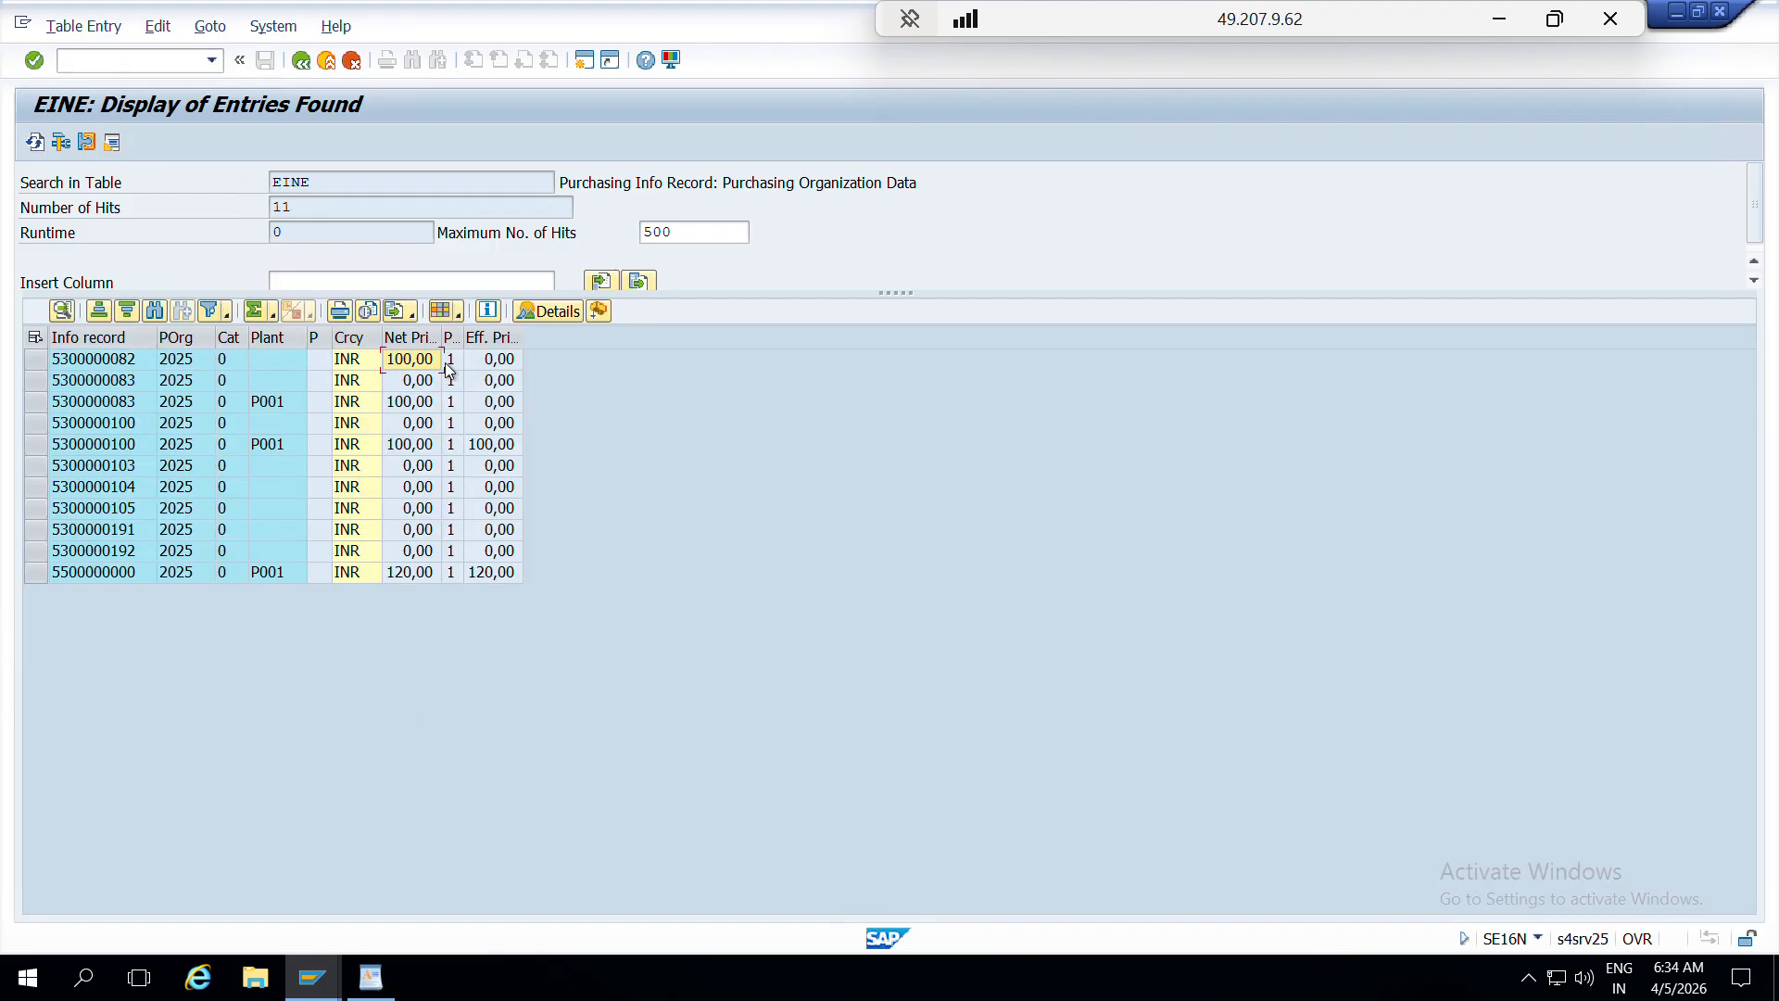
pyautogui.click(113, 381)
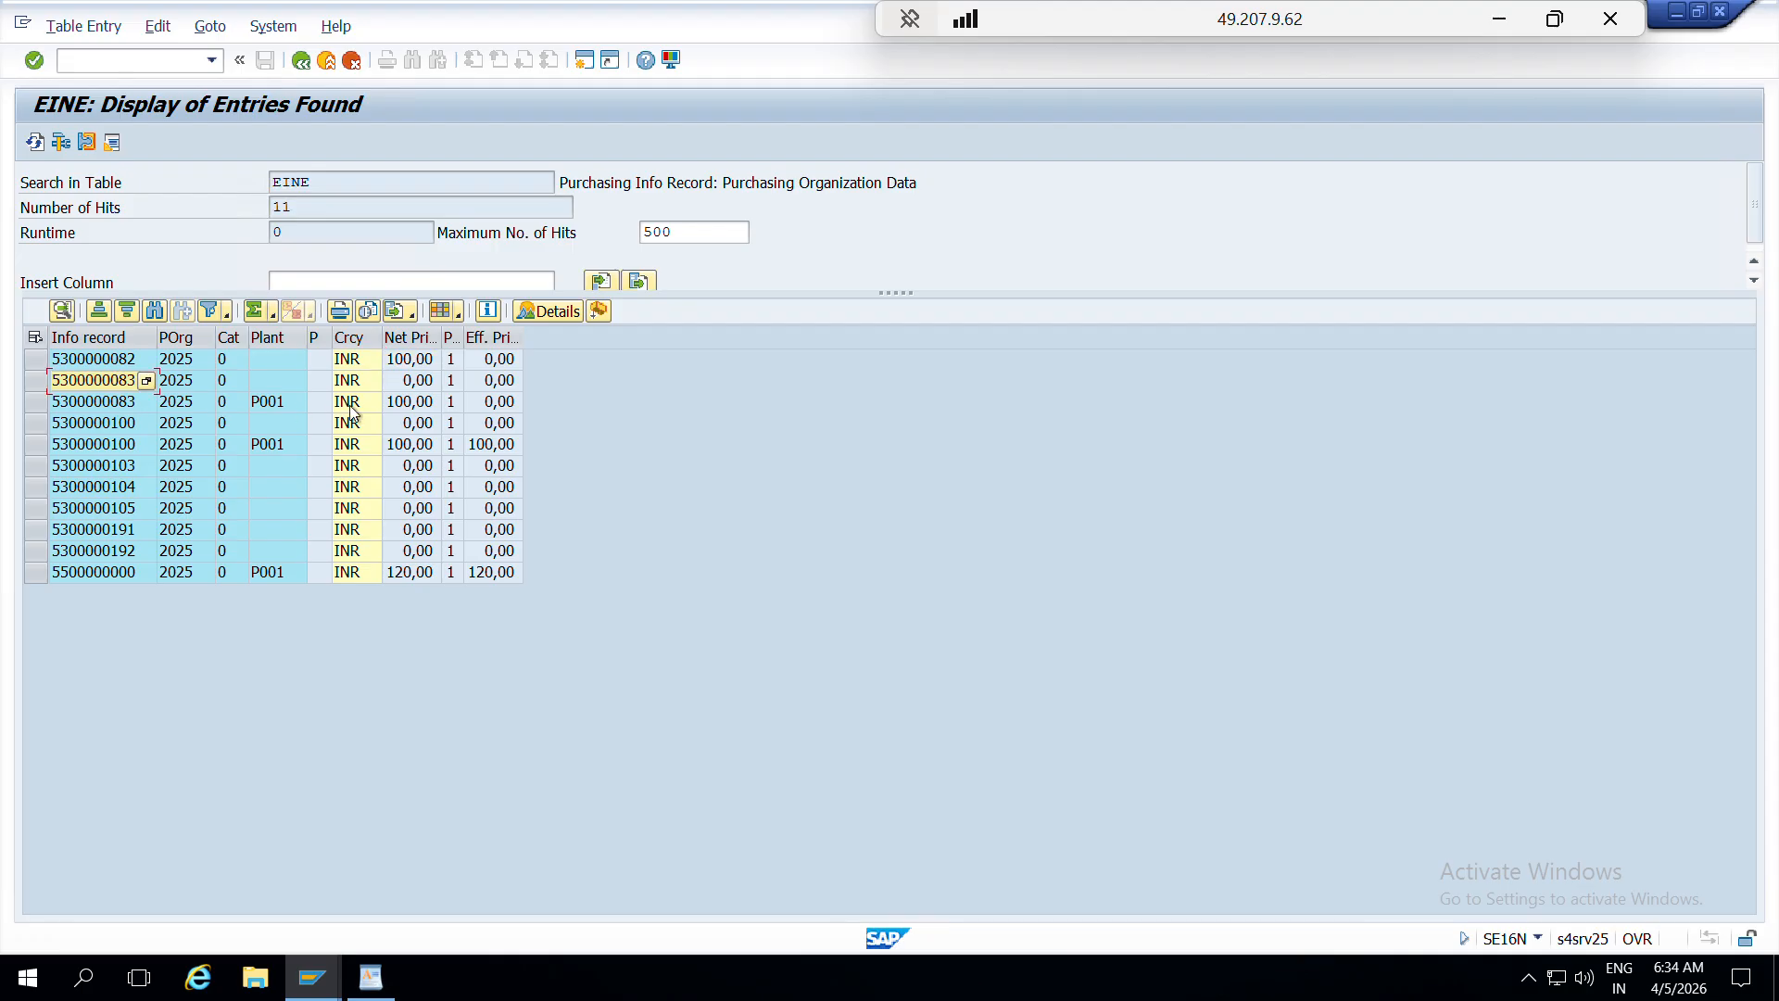
pyautogui.click(431, 387)
pyautogui.click(102, 405)
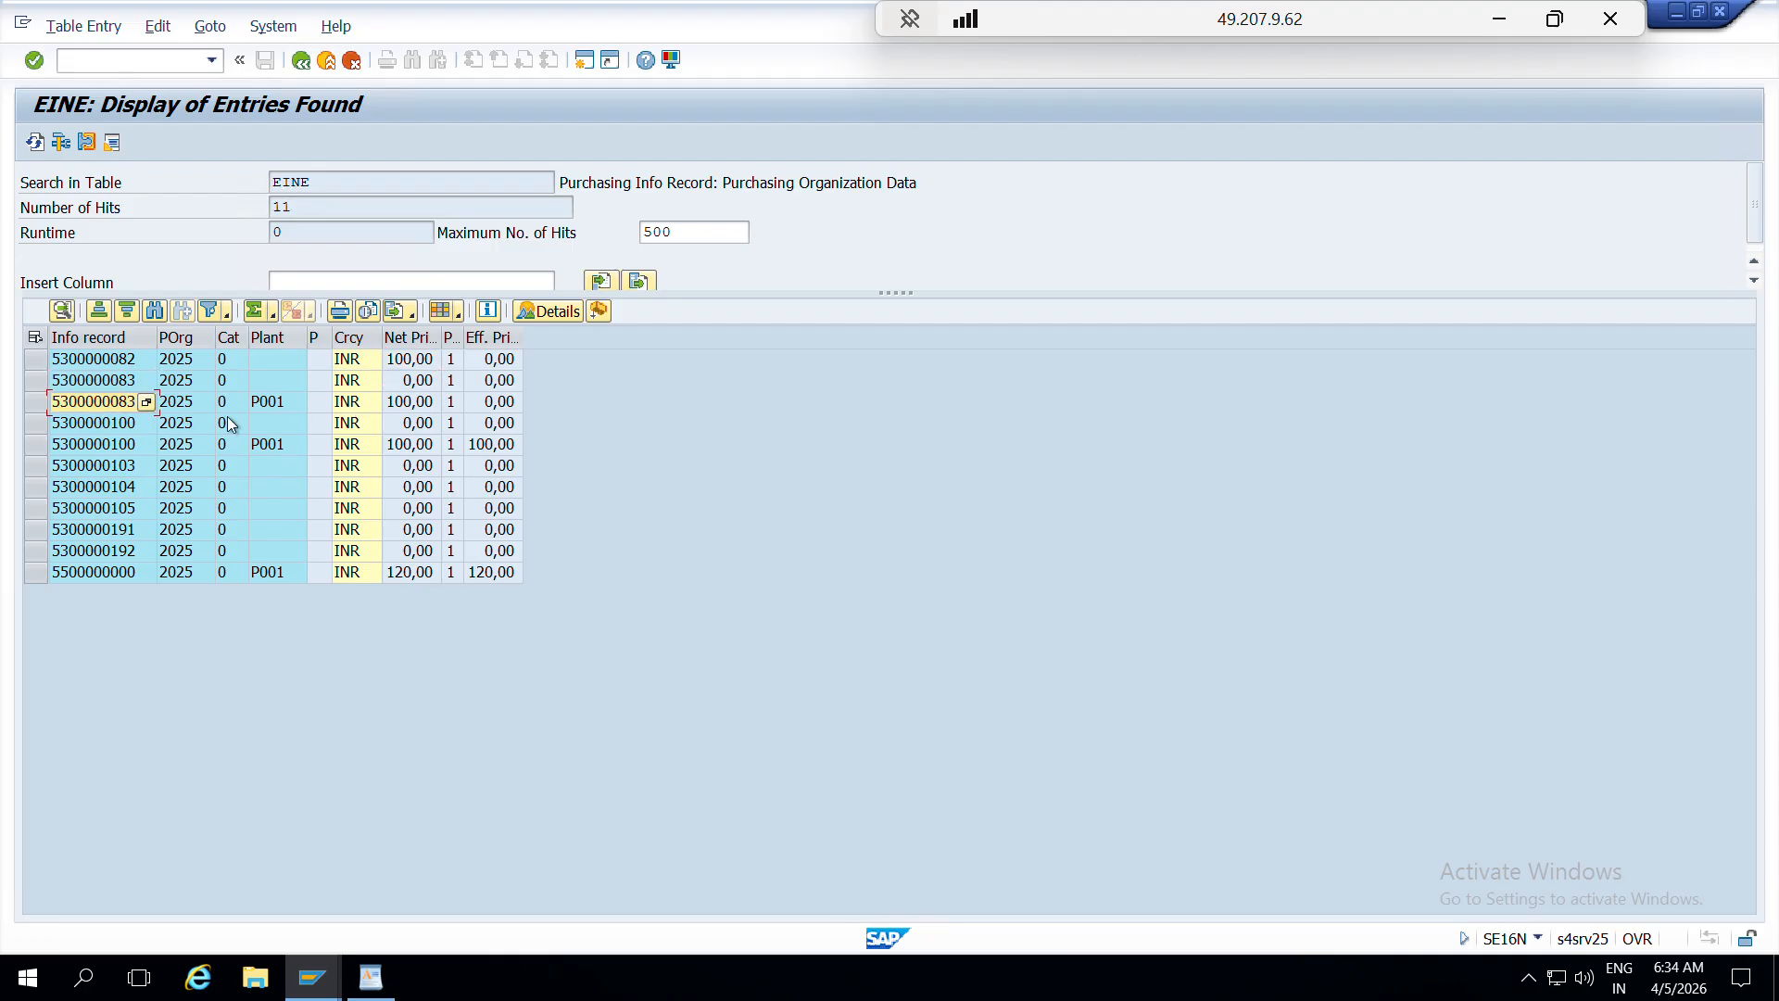
pyautogui.click(283, 402)
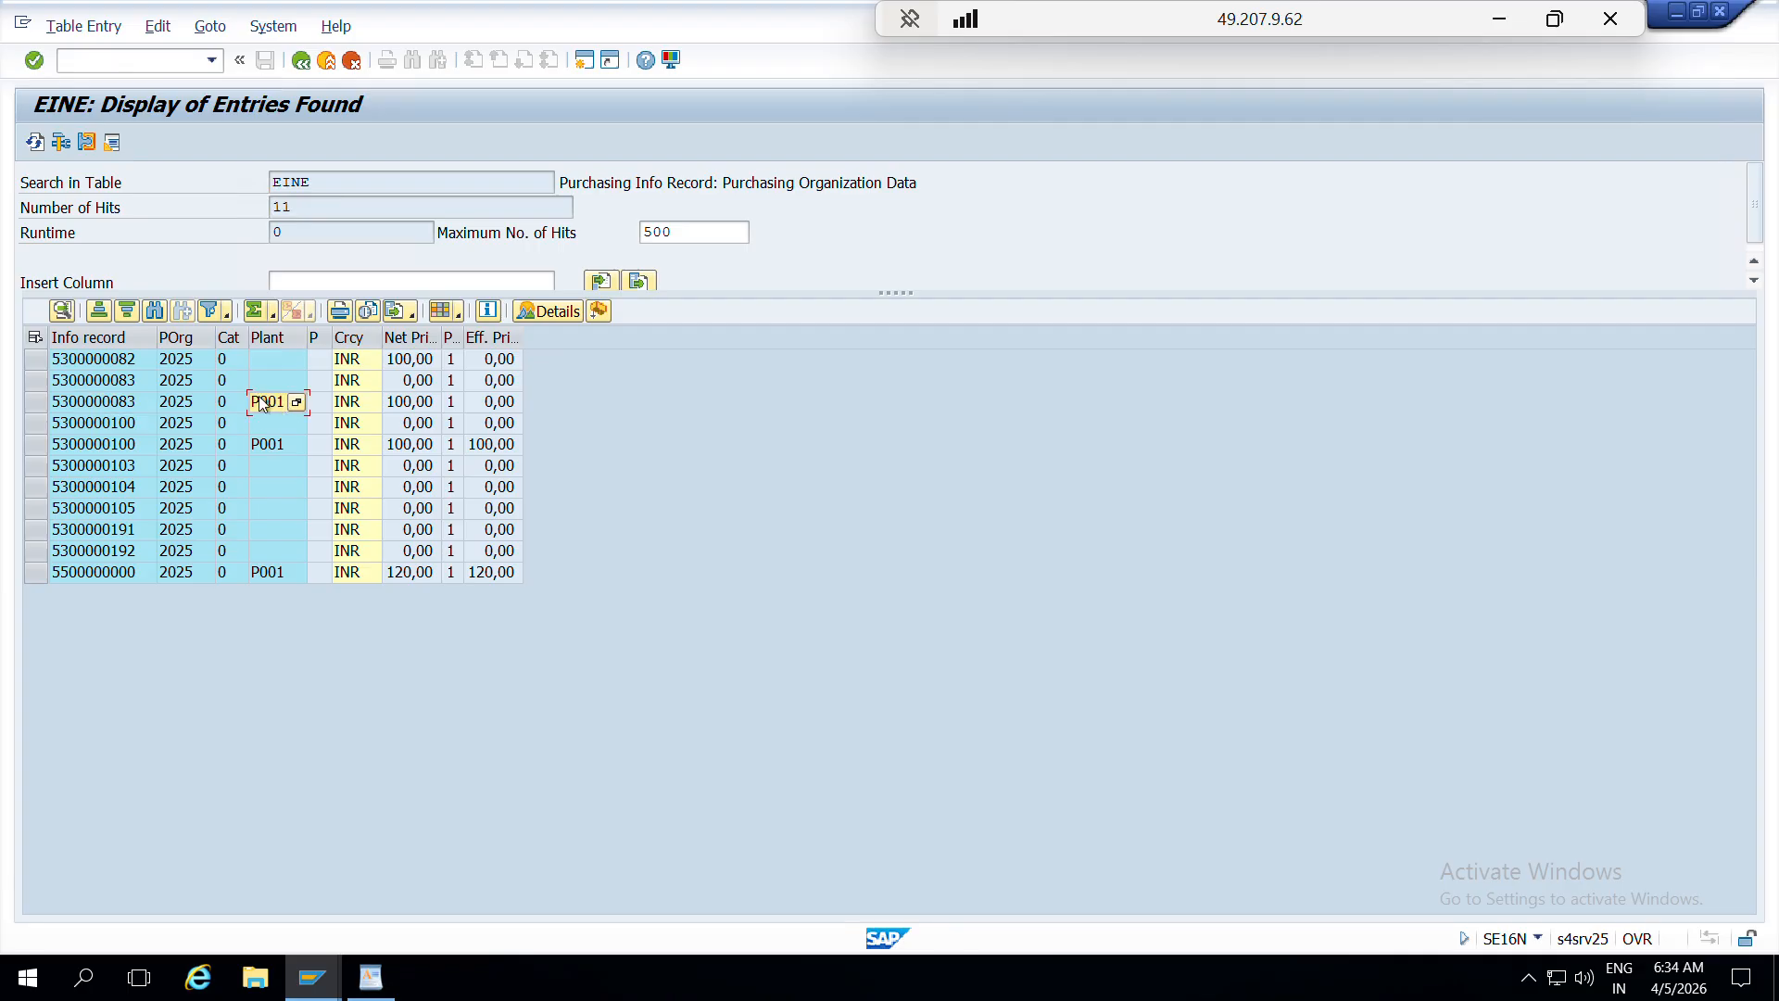
pyautogui.click(189, 383)
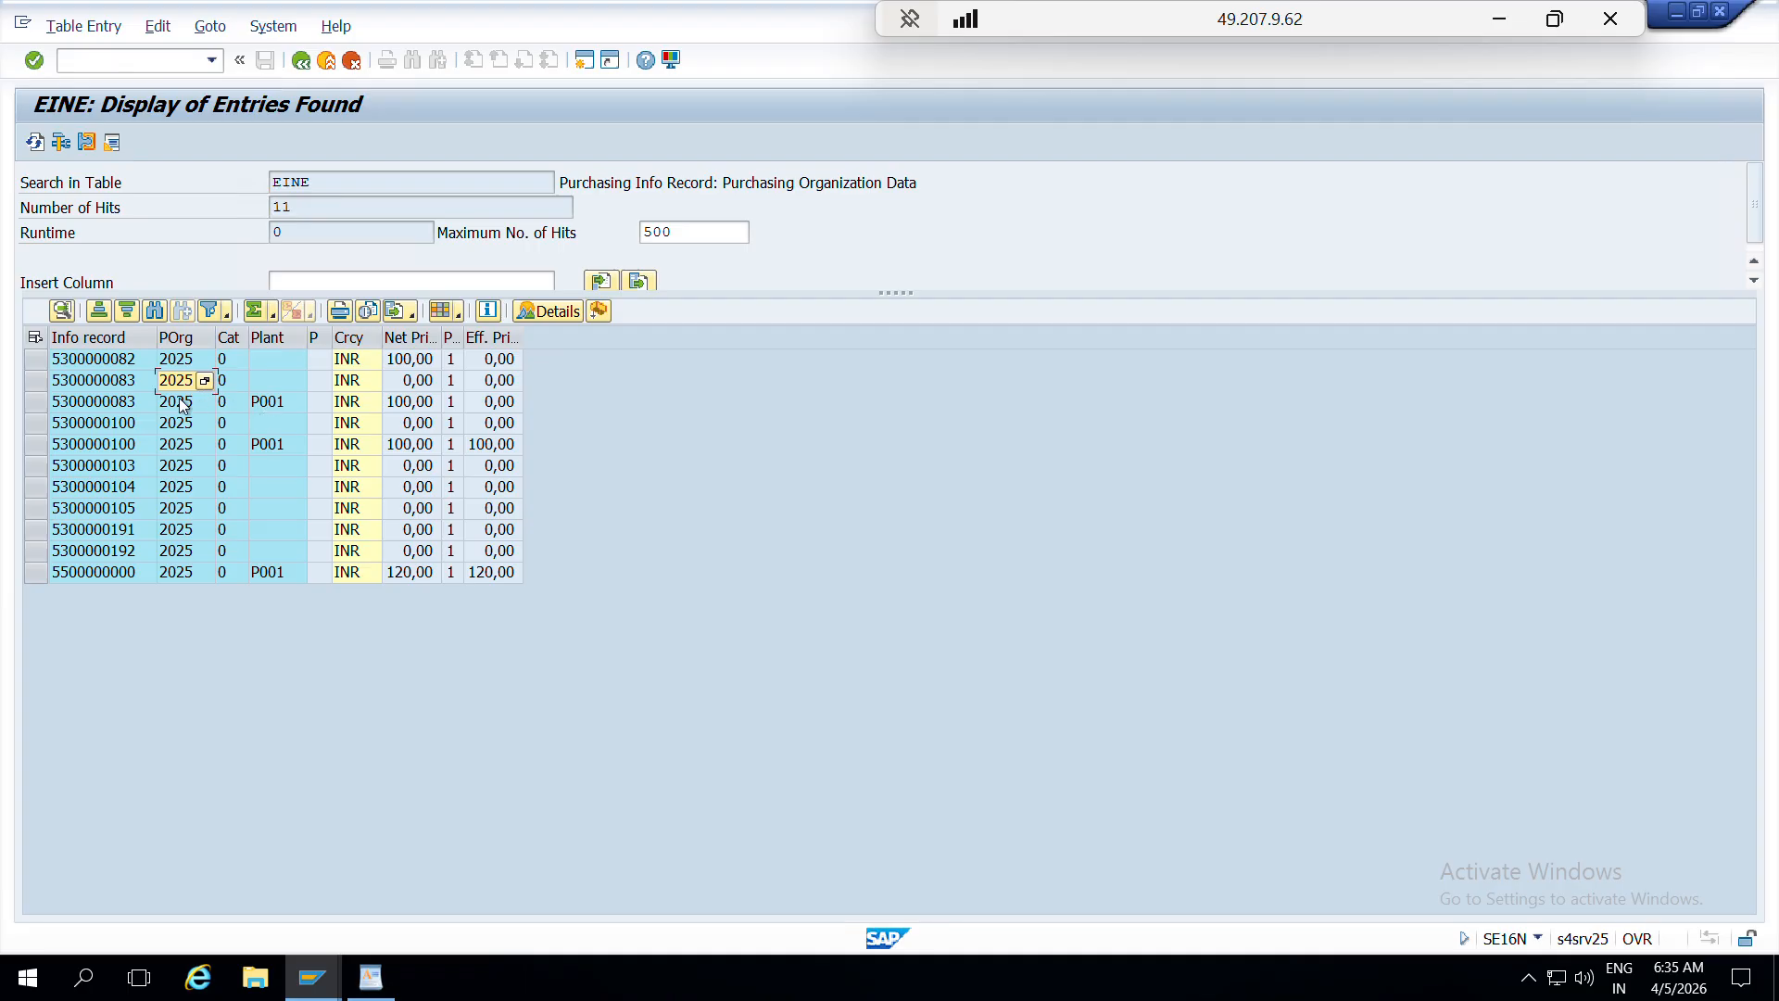
pyautogui.click(181, 404)
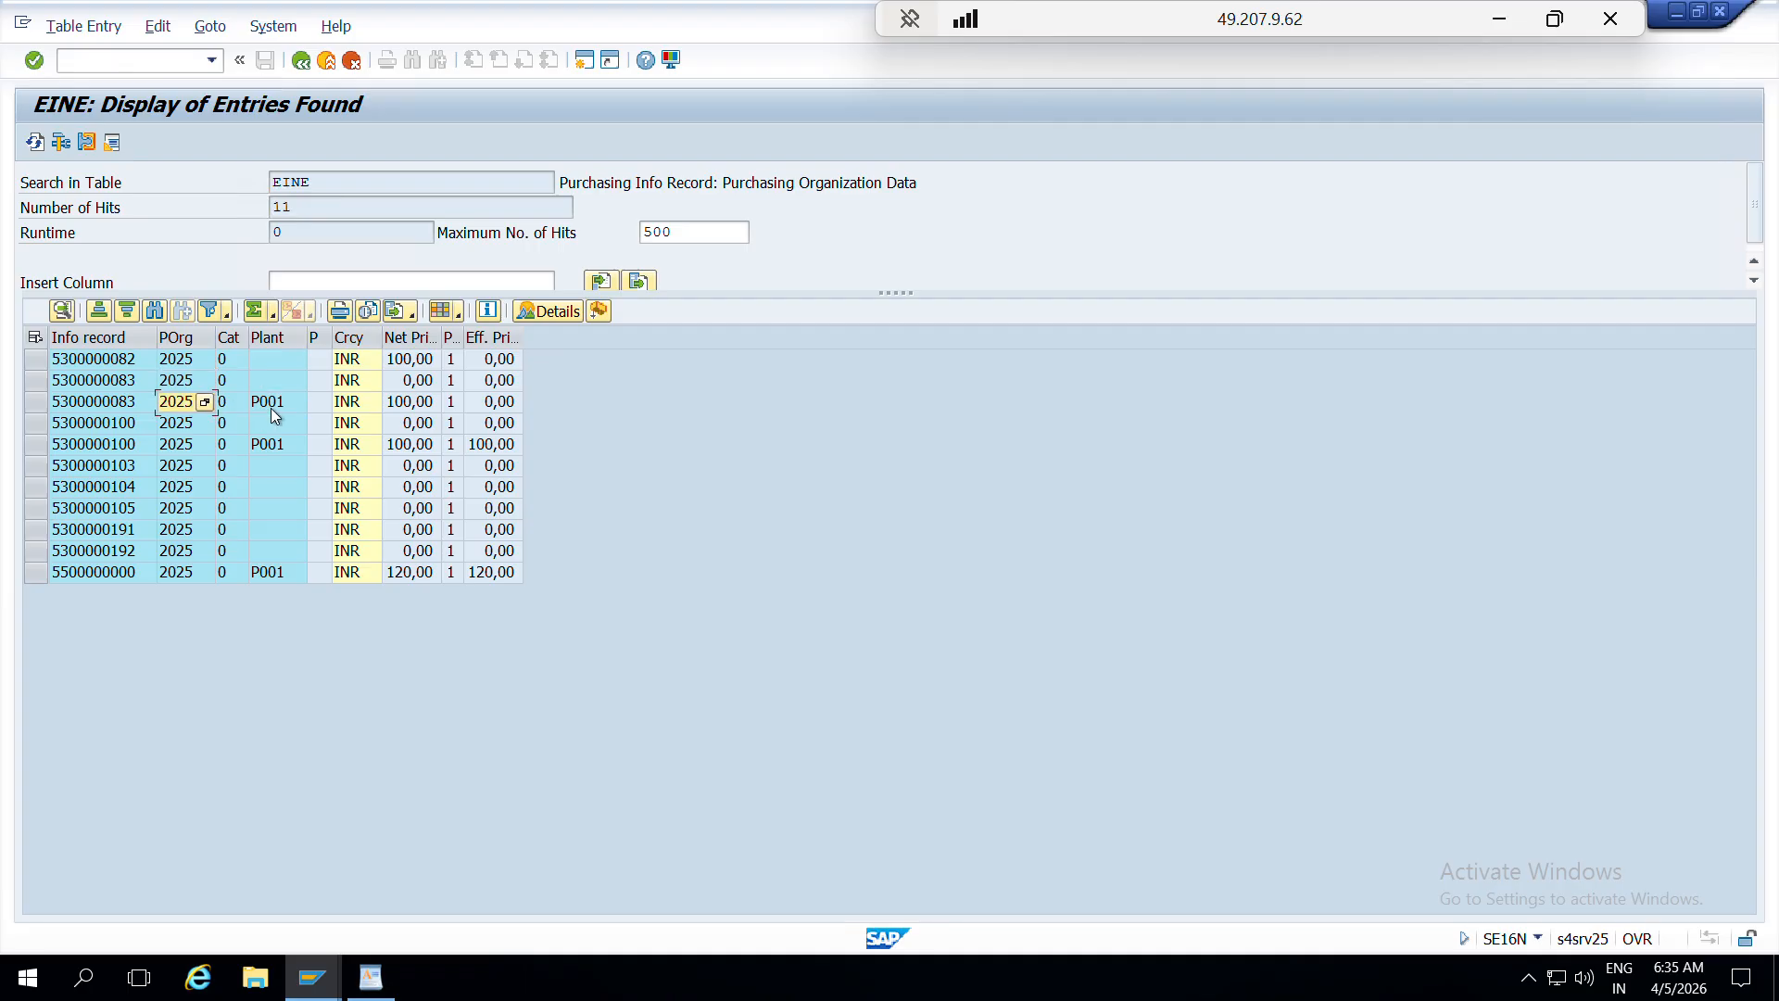
pyautogui.click(413, 406)
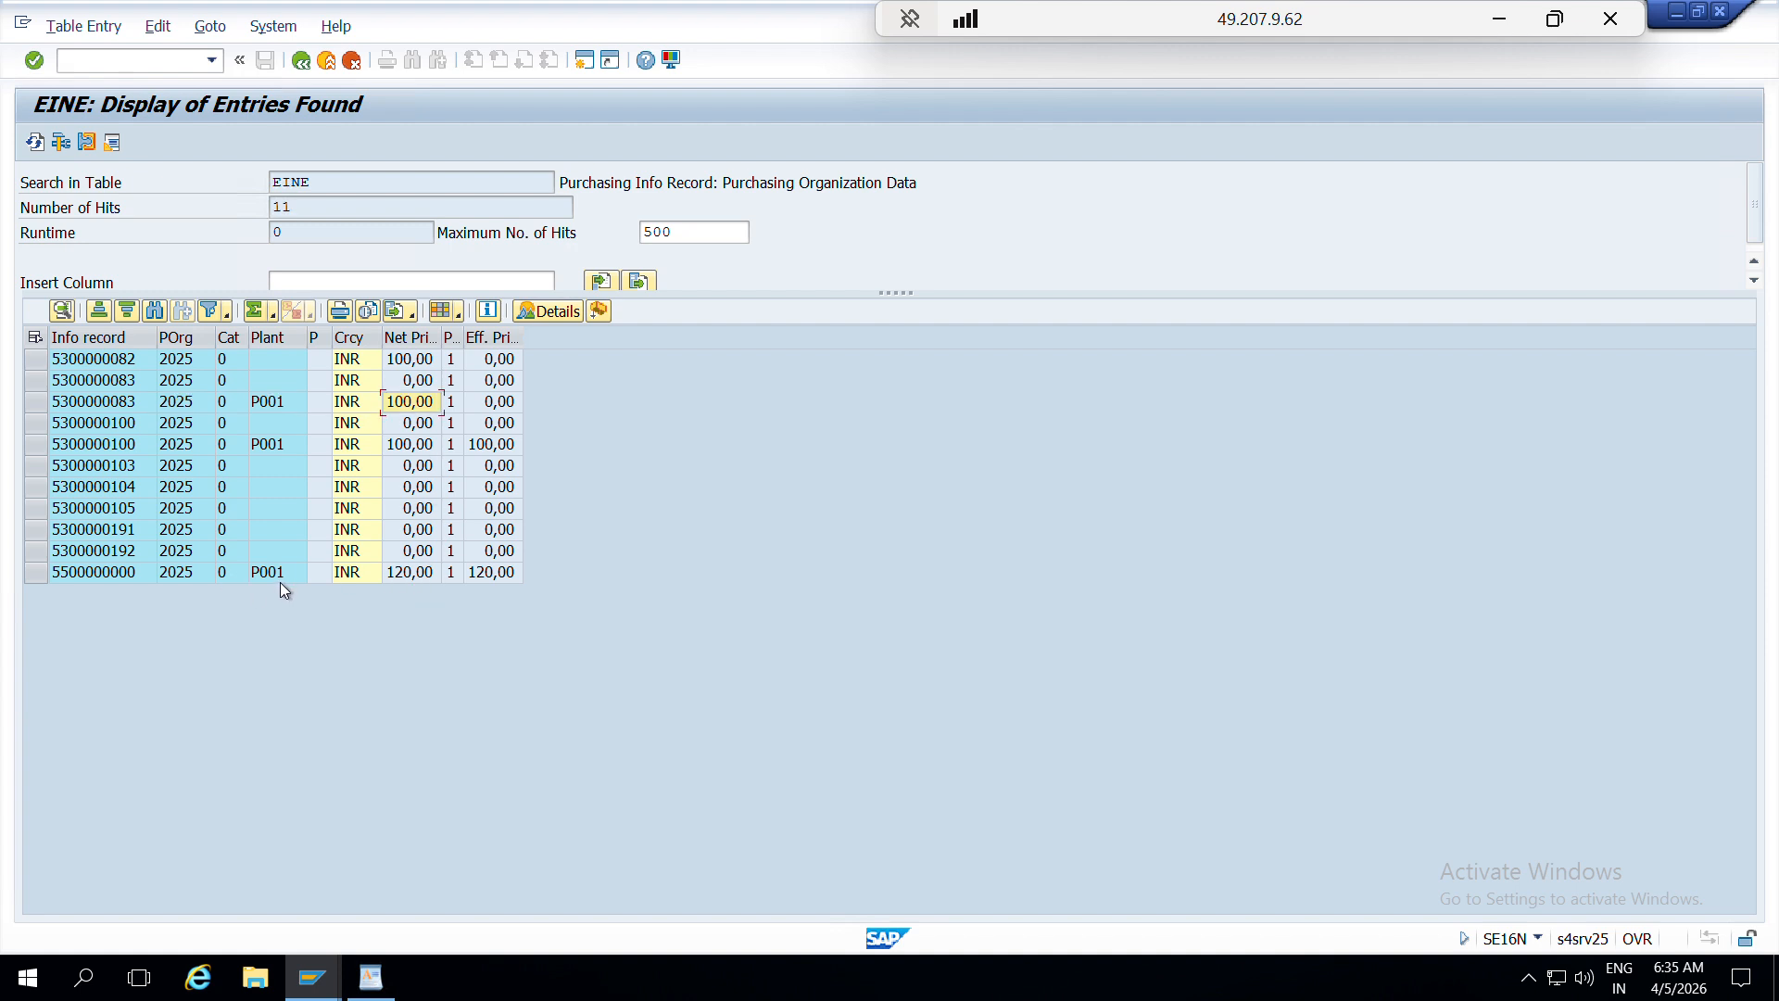
# - Look up the last EINE info record in the EINA list to check its material group
pyautogui.click(121, 573)
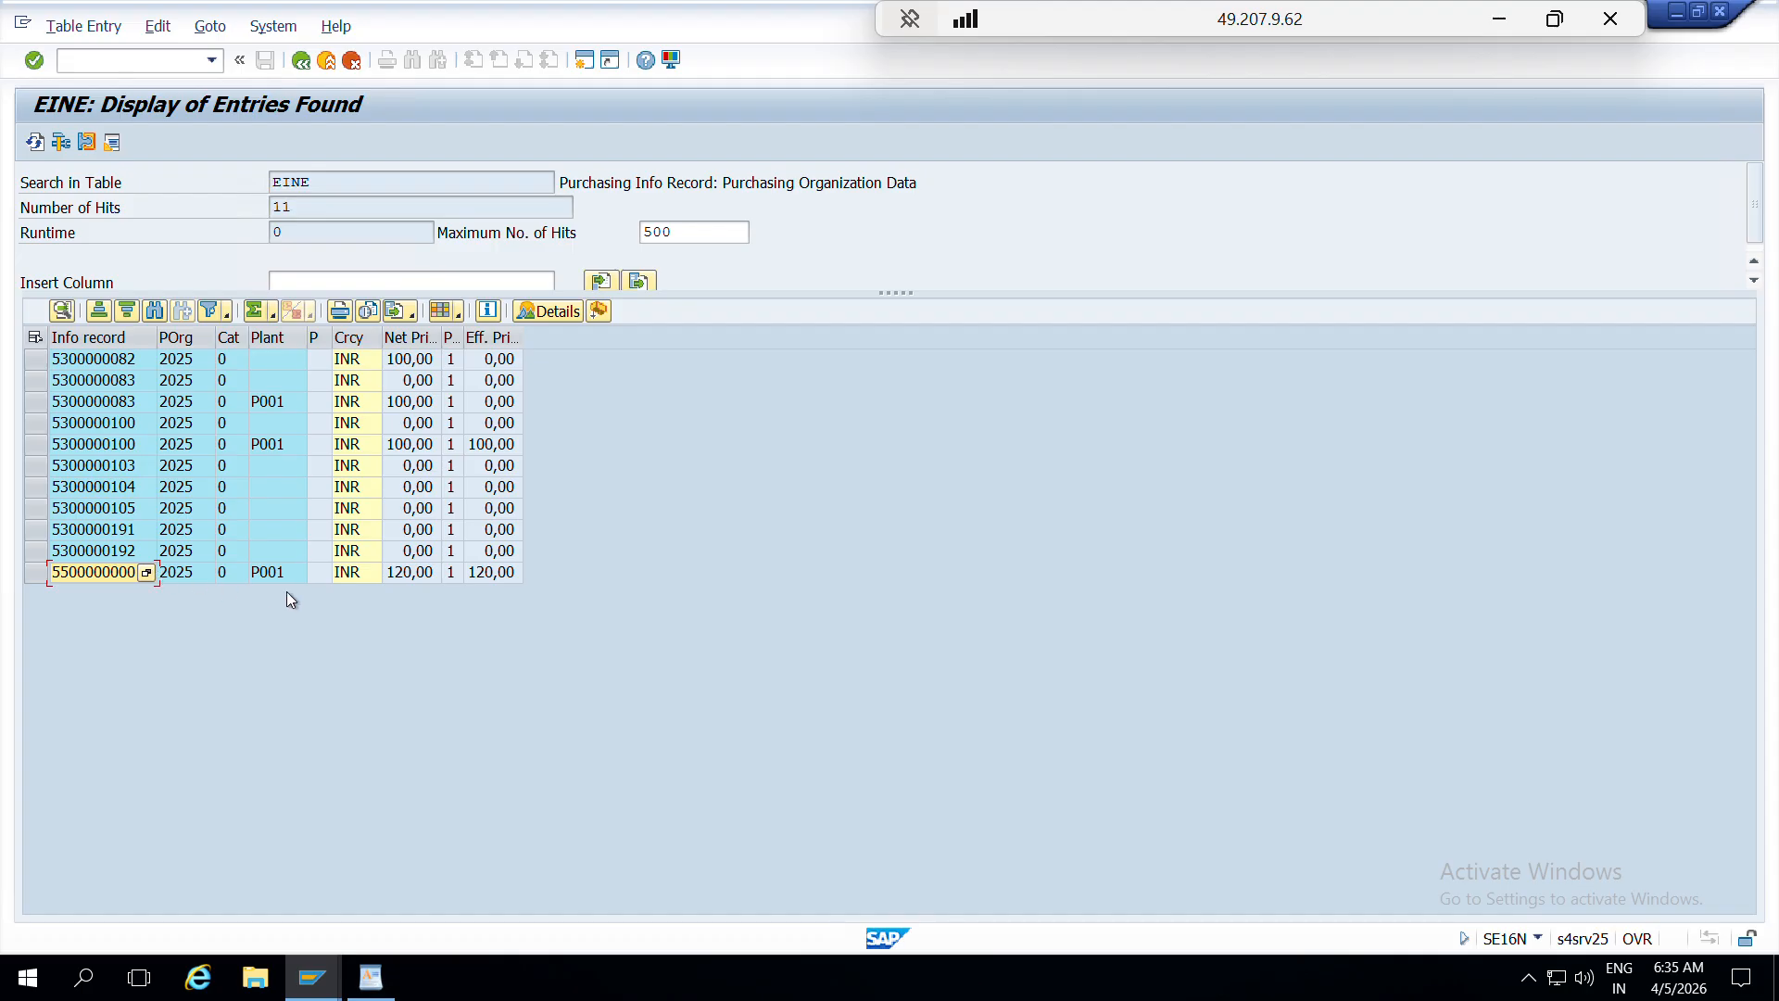
pyautogui.hotkey('alt', 'Tab')
pyautogui.click(128, 533)
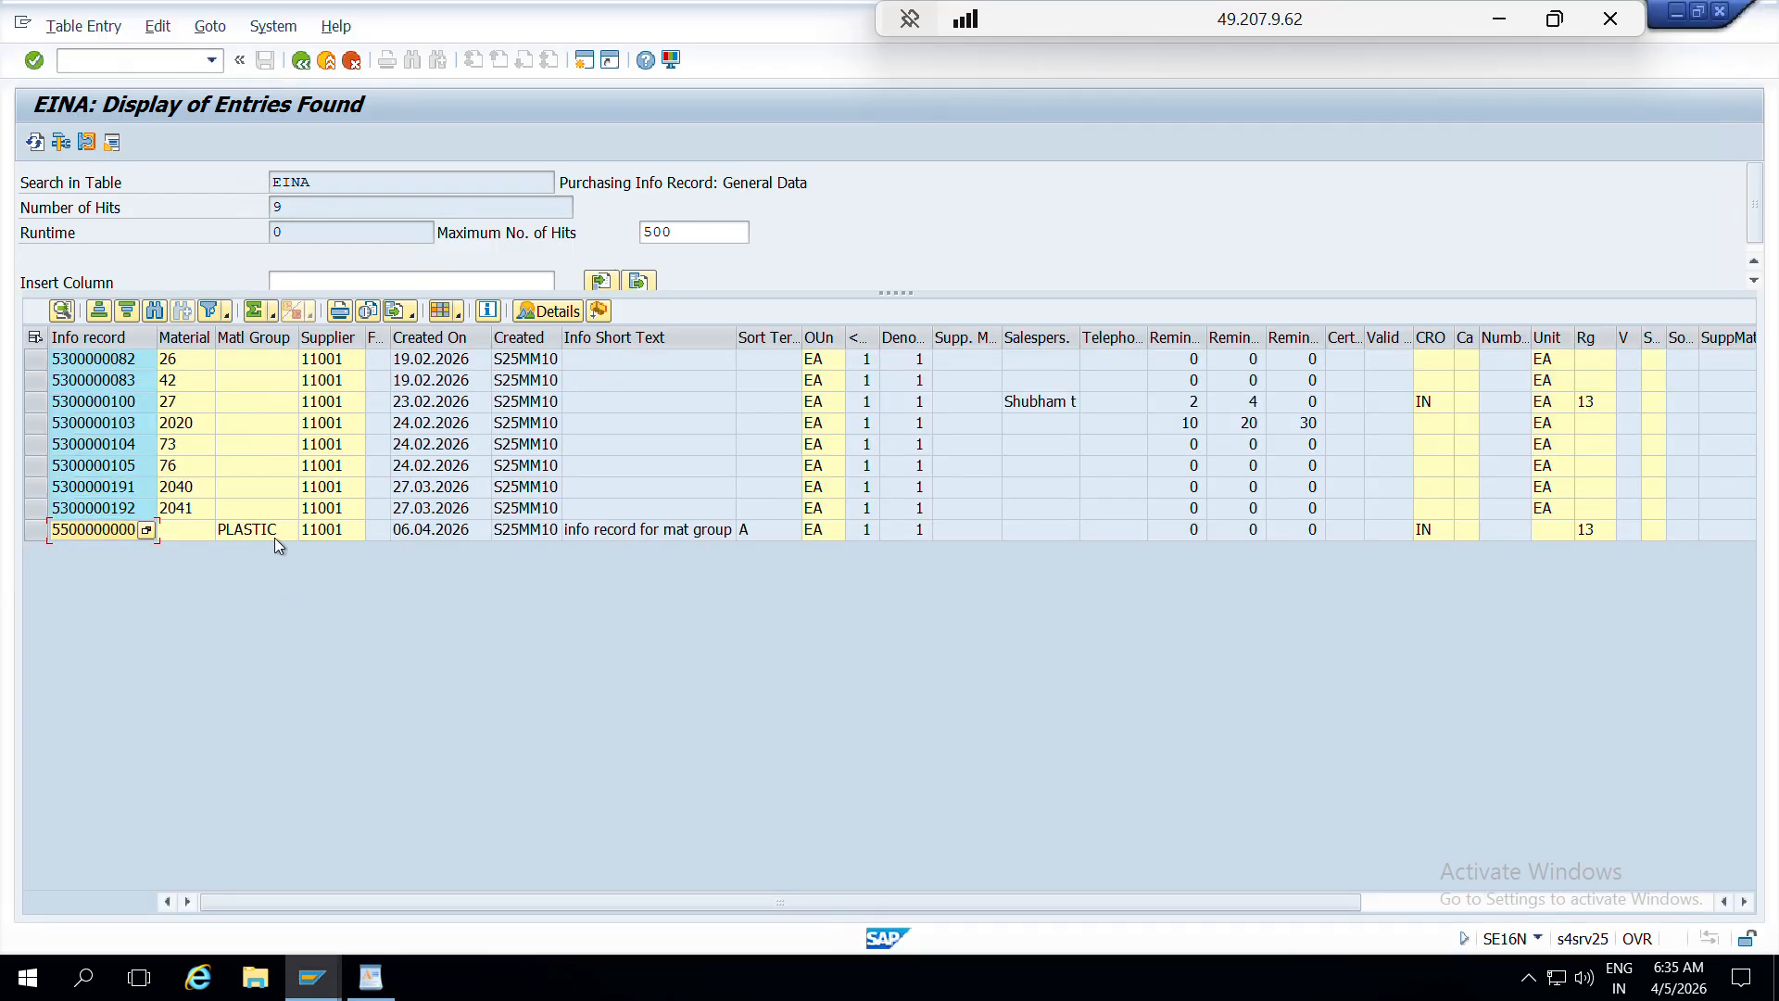
# - Check the net price of the last info record in the EINE list
pyautogui.hotkey('alt', 'Tab')
pyautogui.click(405, 574)
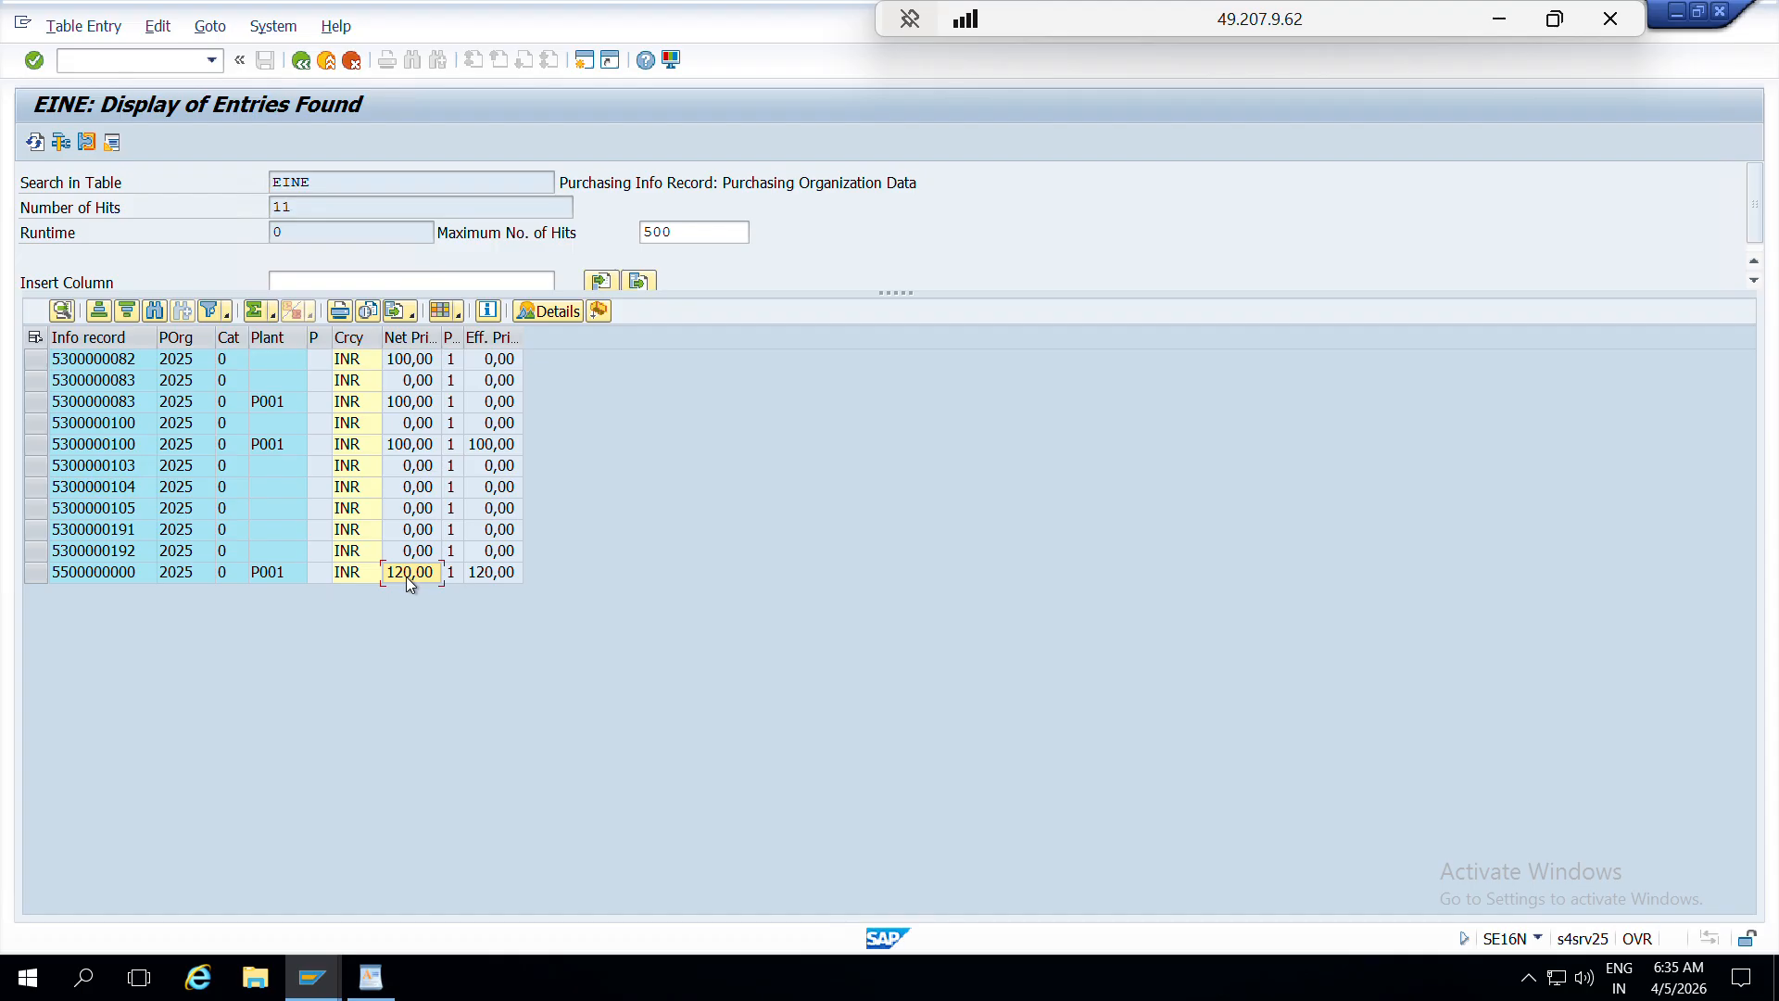
# - In the MEKP price change session, set the condition type to PB00 and the percentage to 5, with Gross Price selected
pyautogui.click(312, 977)
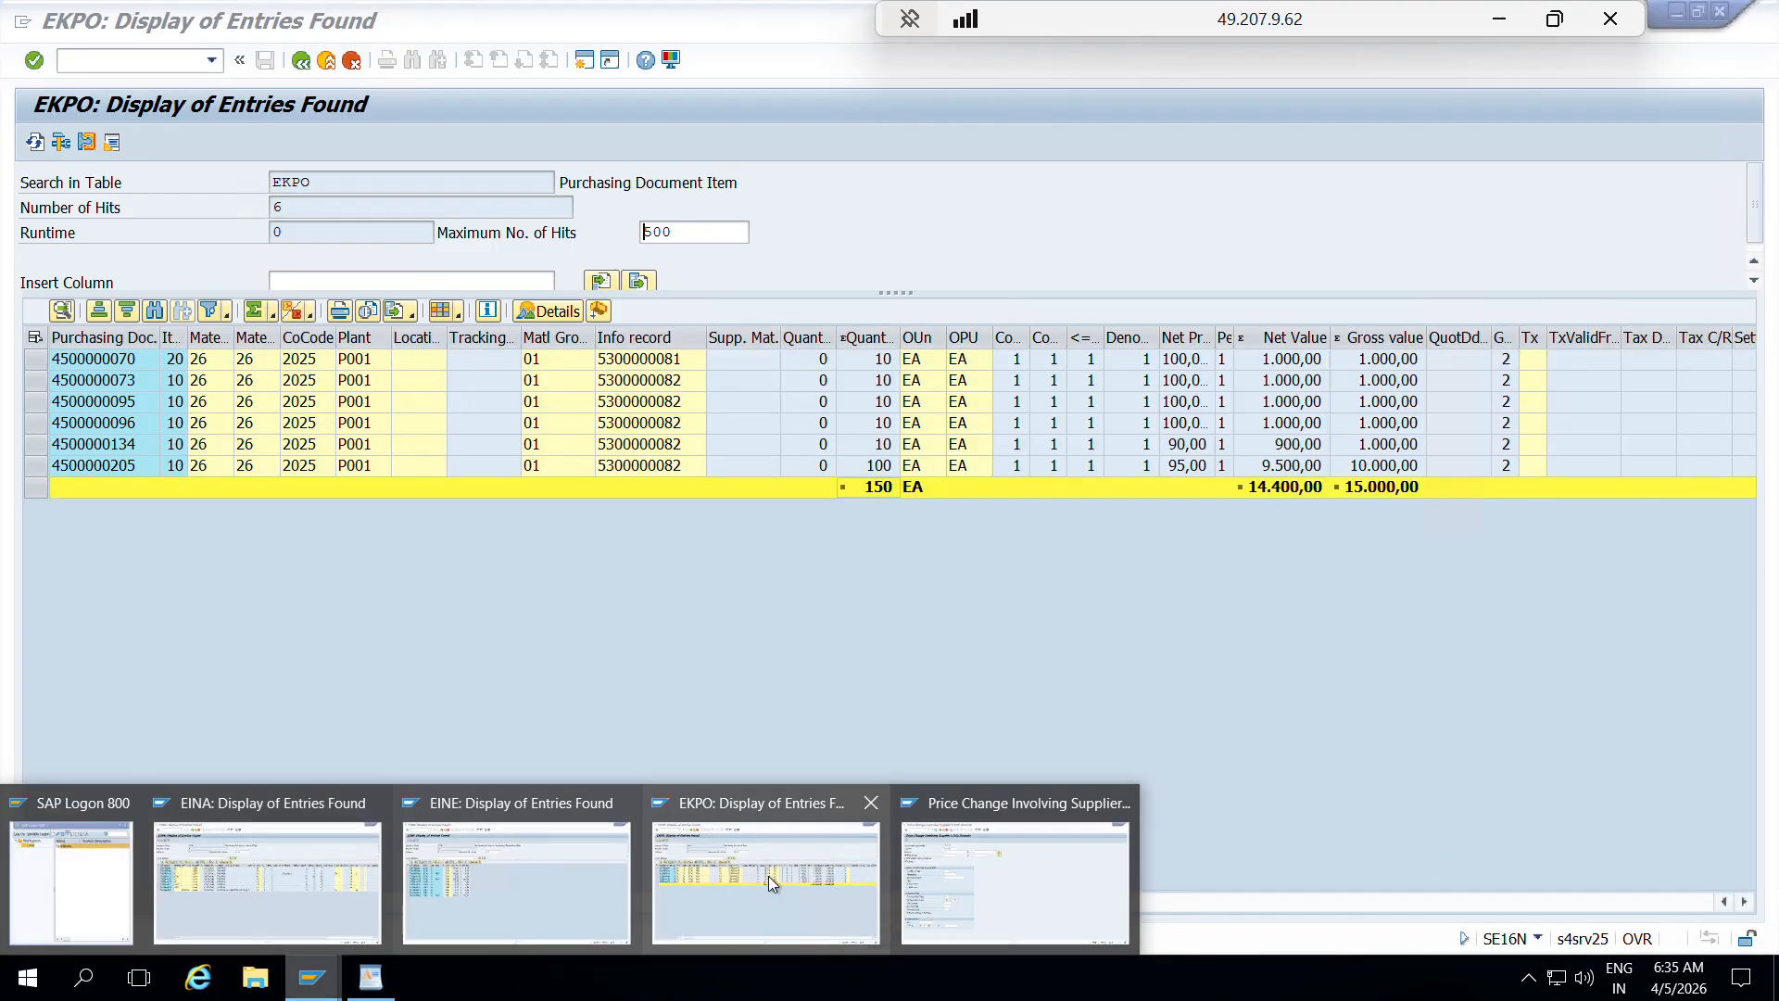
pyautogui.click(977, 882)
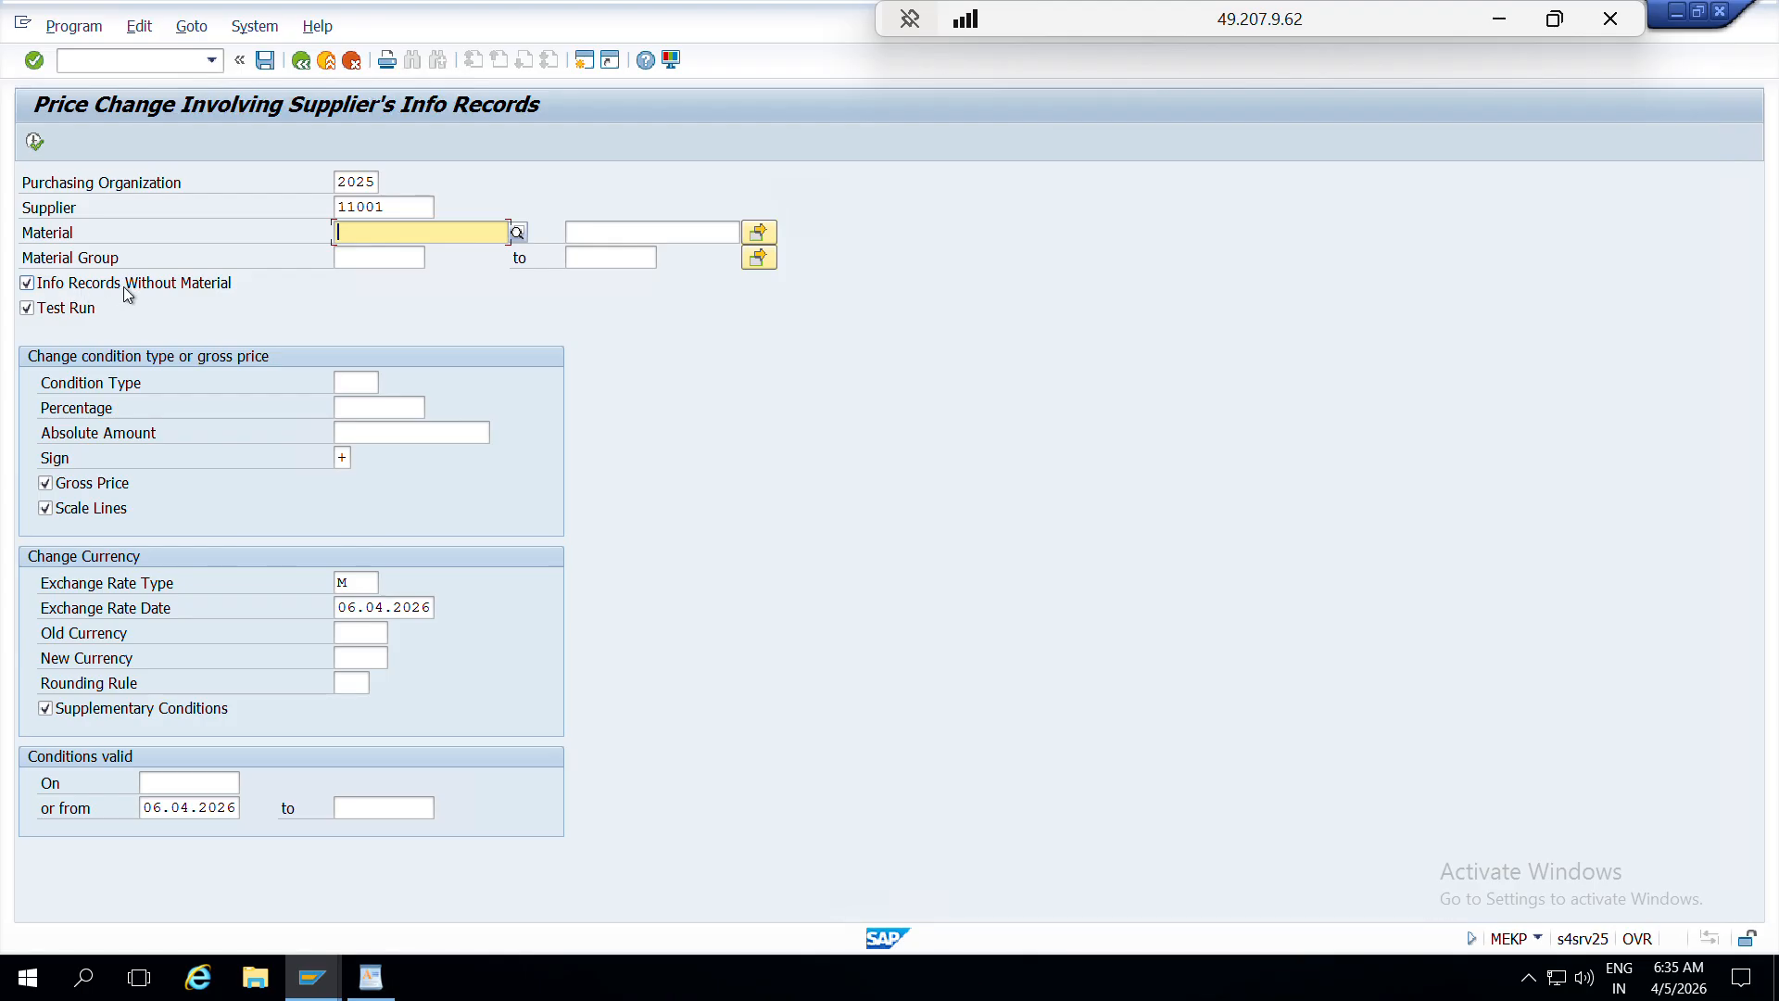
pyautogui.click(389, 260)
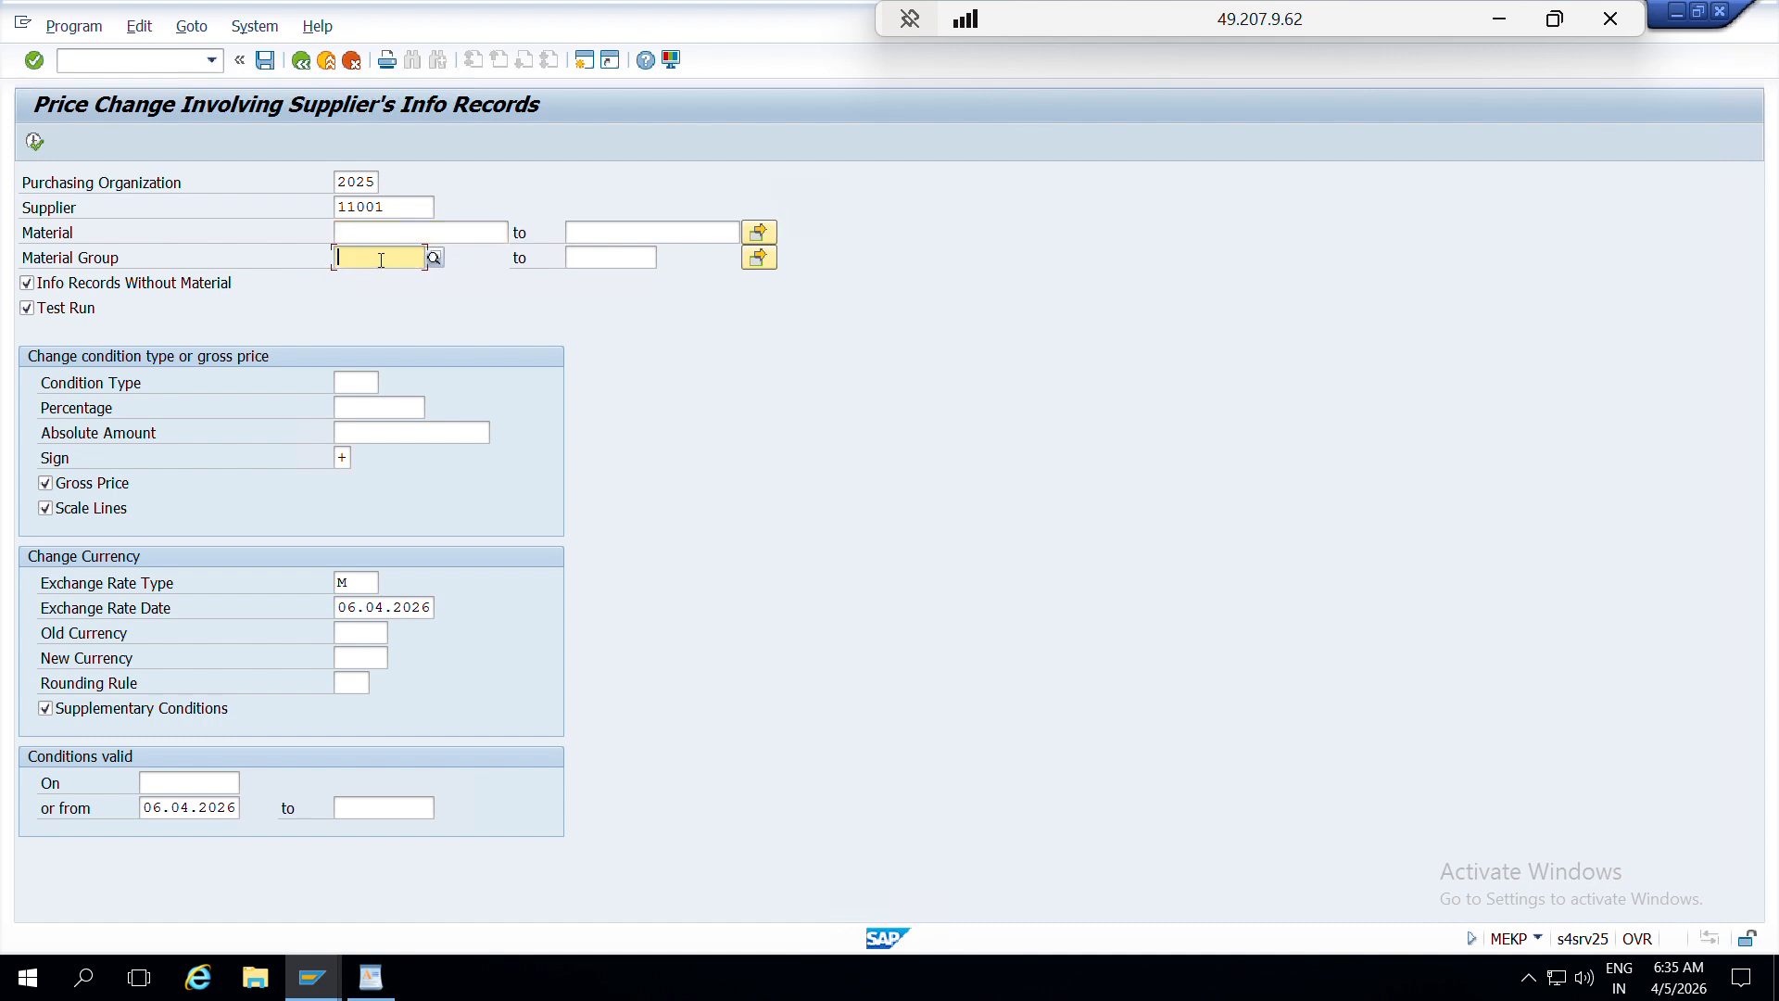
pyautogui.click(65, 311)
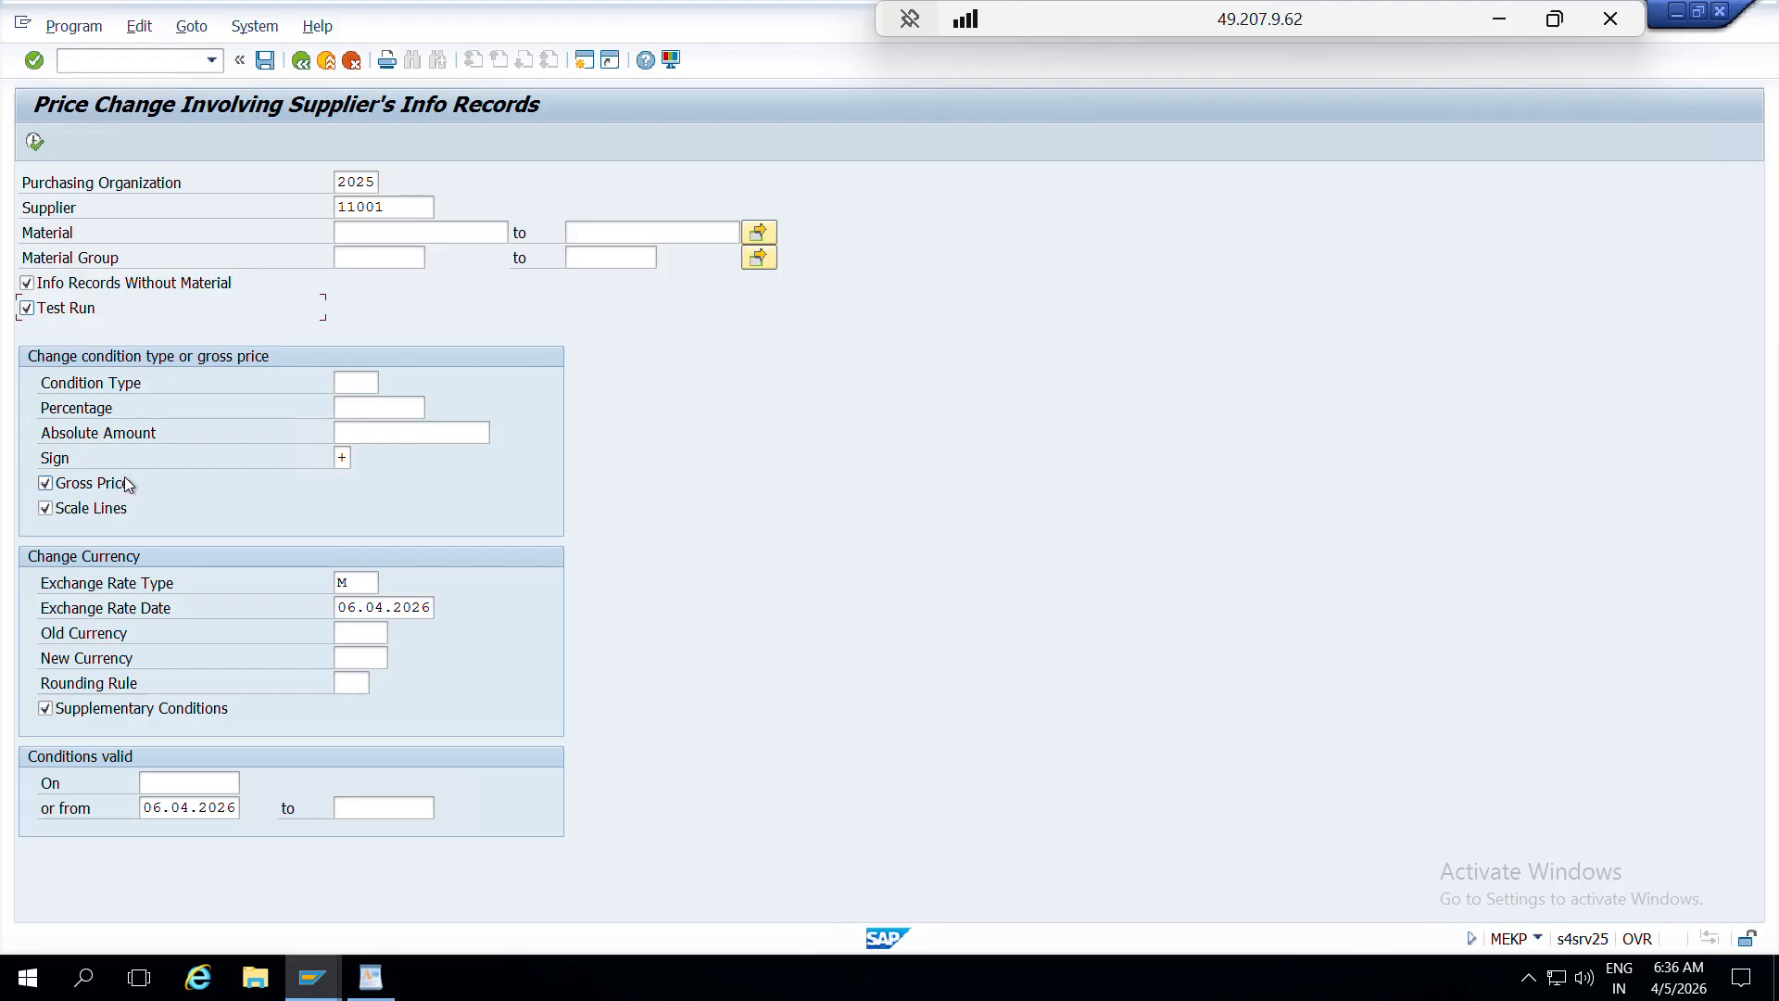
pyautogui.click(83, 487)
pyautogui.click(366, 383)
pyautogui.write('PB00')
pyautogui.click(45, 483)
pyautogui.click(379, 410)
pyautogui.write('5')
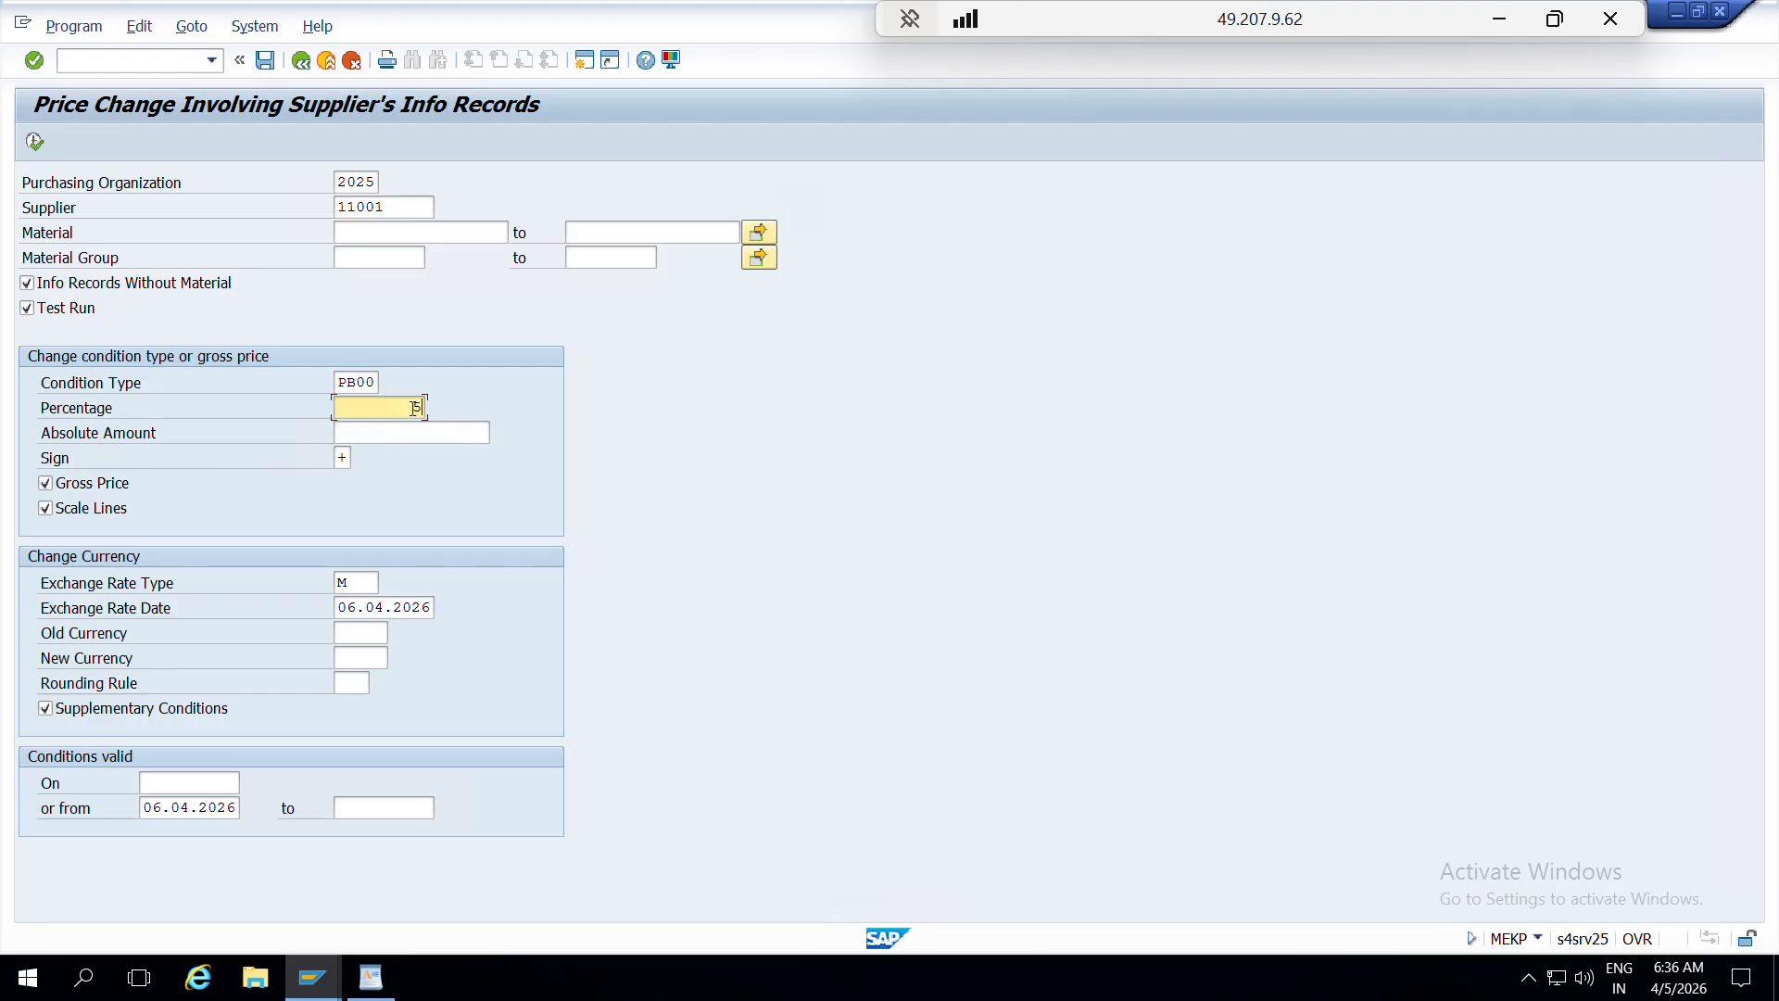
pyautogui.click(387, 433)
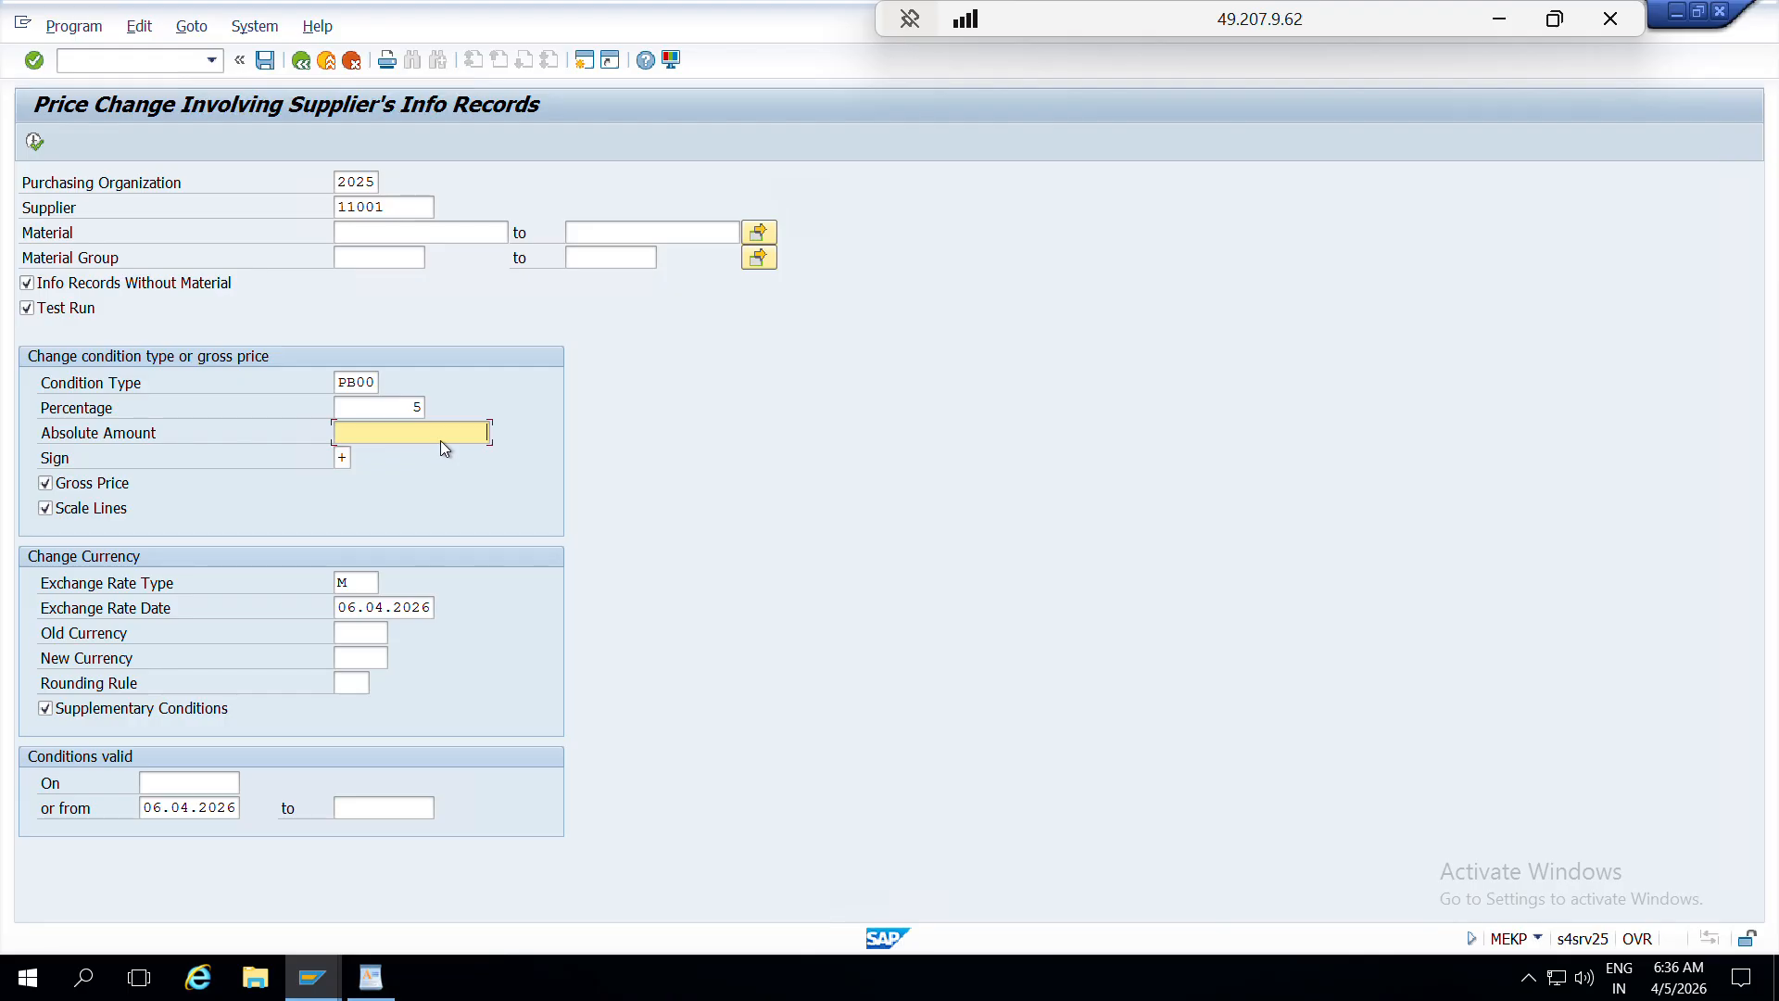
pyautogui.write('10')
pyautogui.moveTo(465, 422); pyautogui.dragTo(515, 431)
# - Review the available values for the Sign field of the price change and close the list without choosing one
pyautogui.click(350, 457)
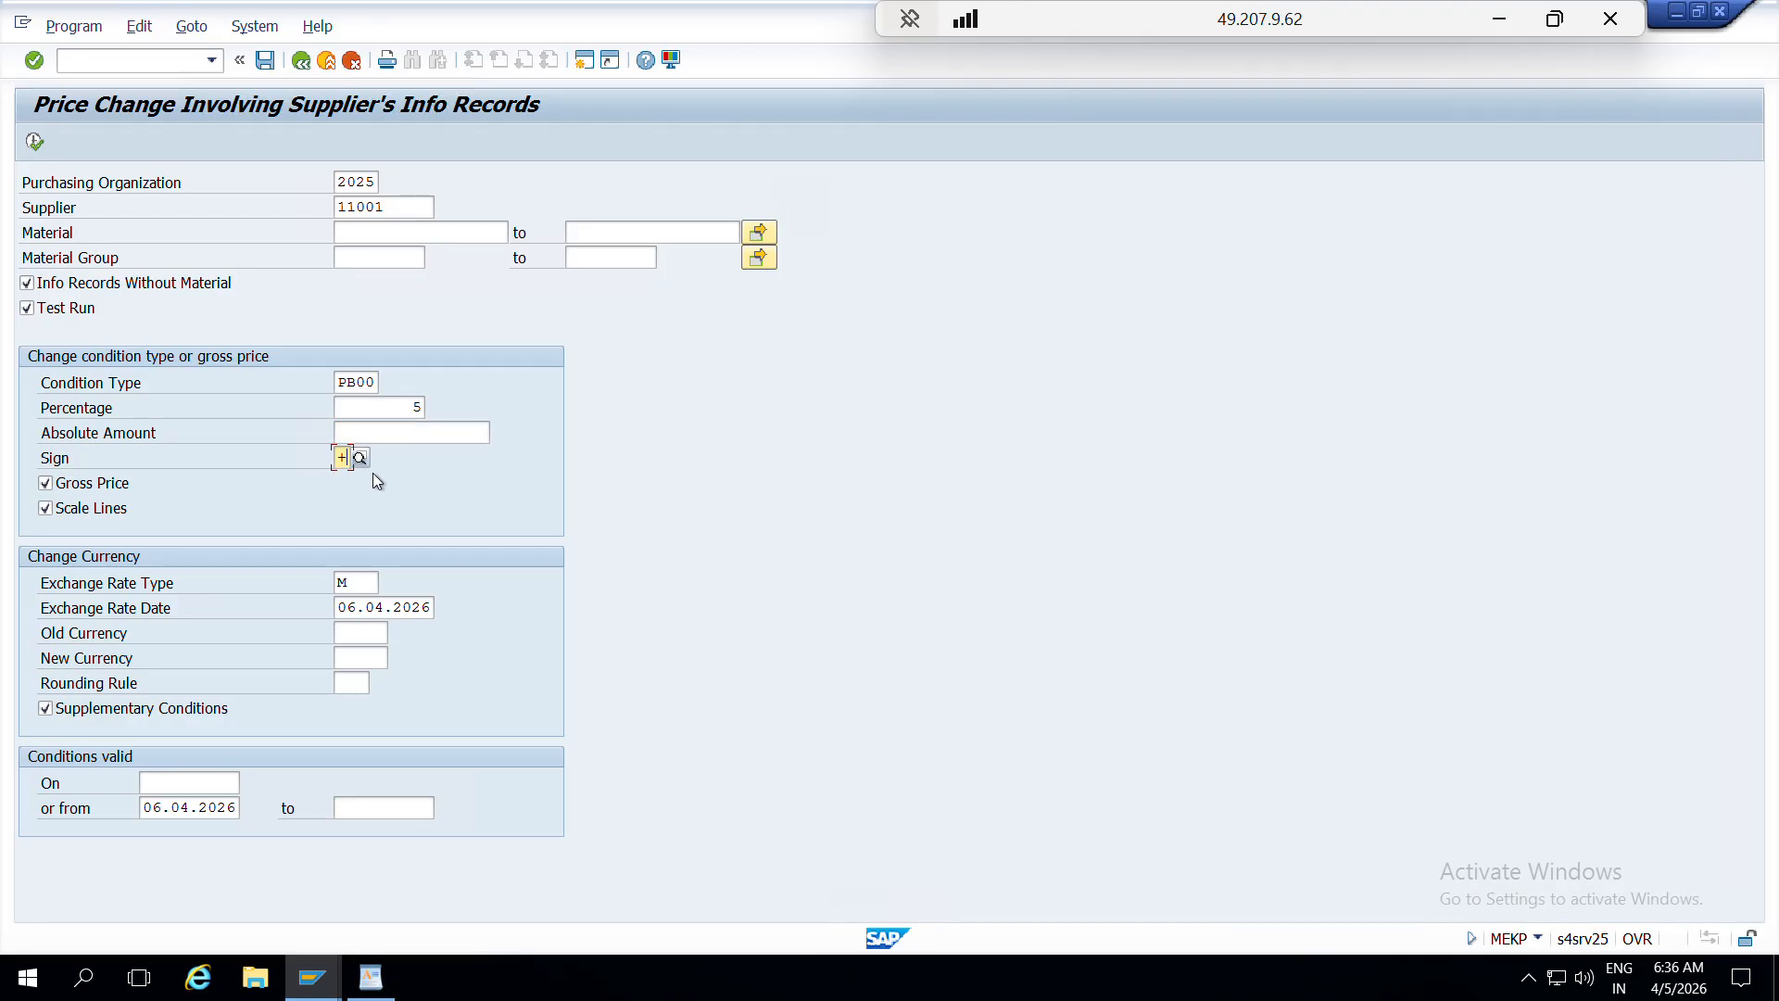
pyautogui.press('F4')
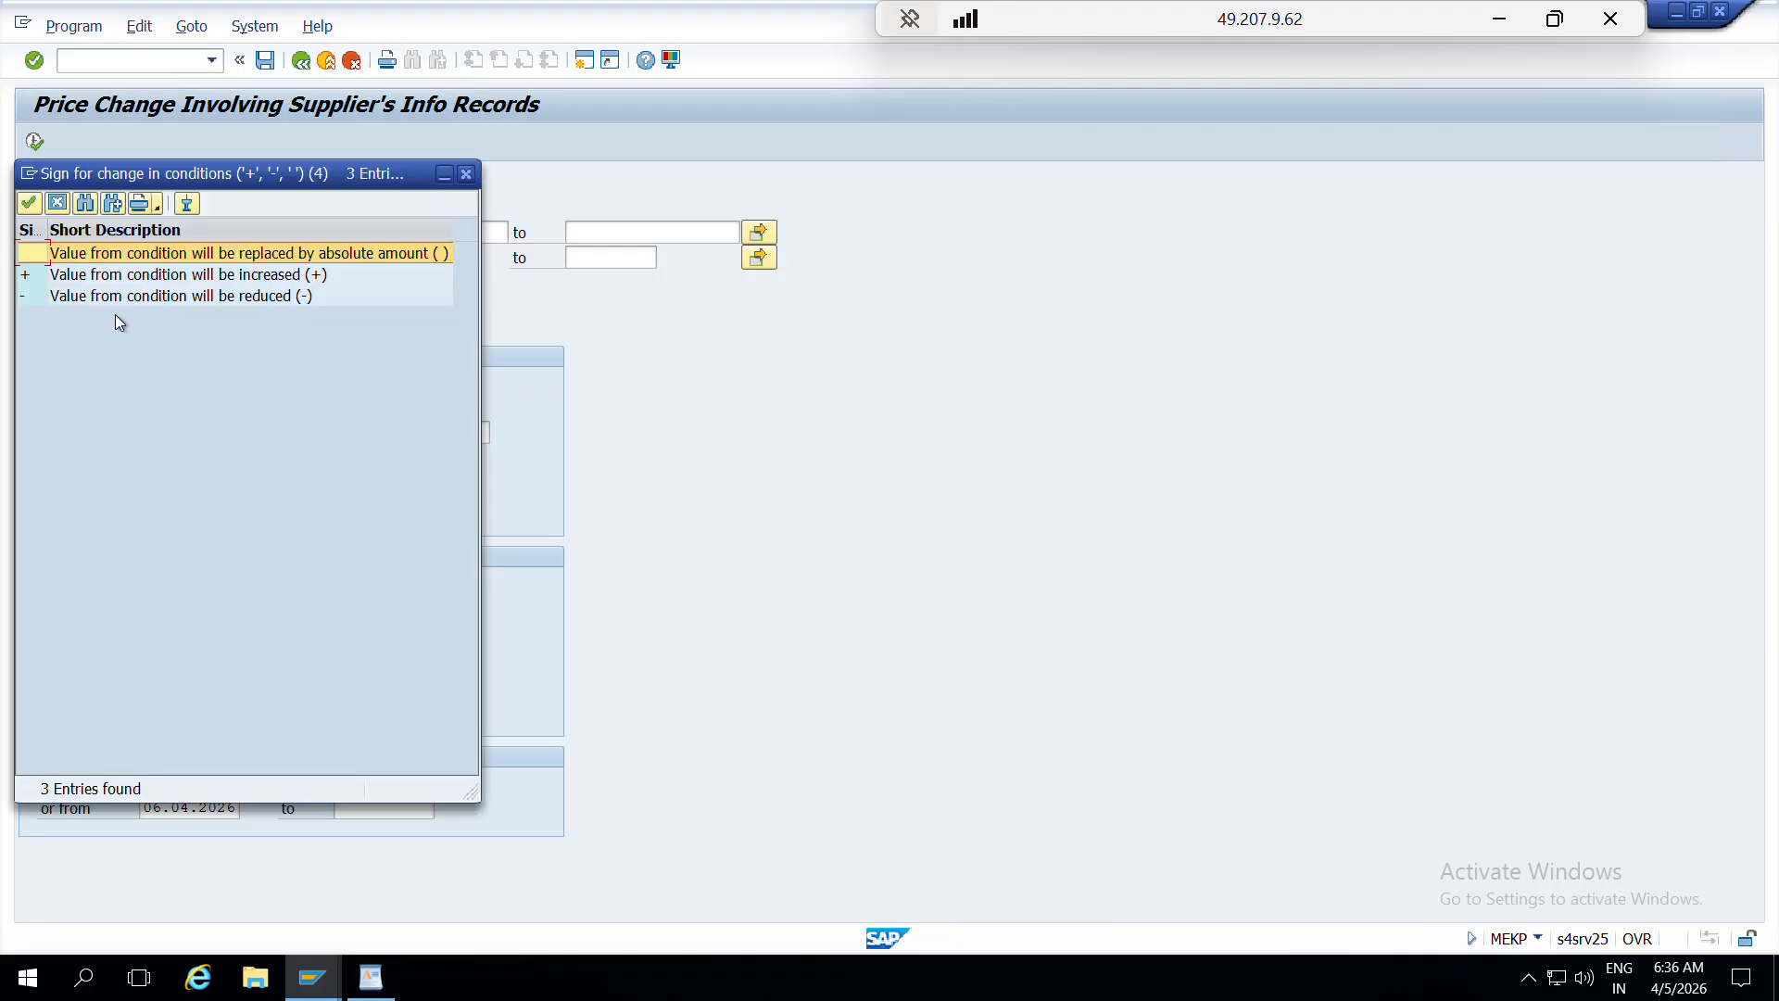
pyautogui.click(155, 297)
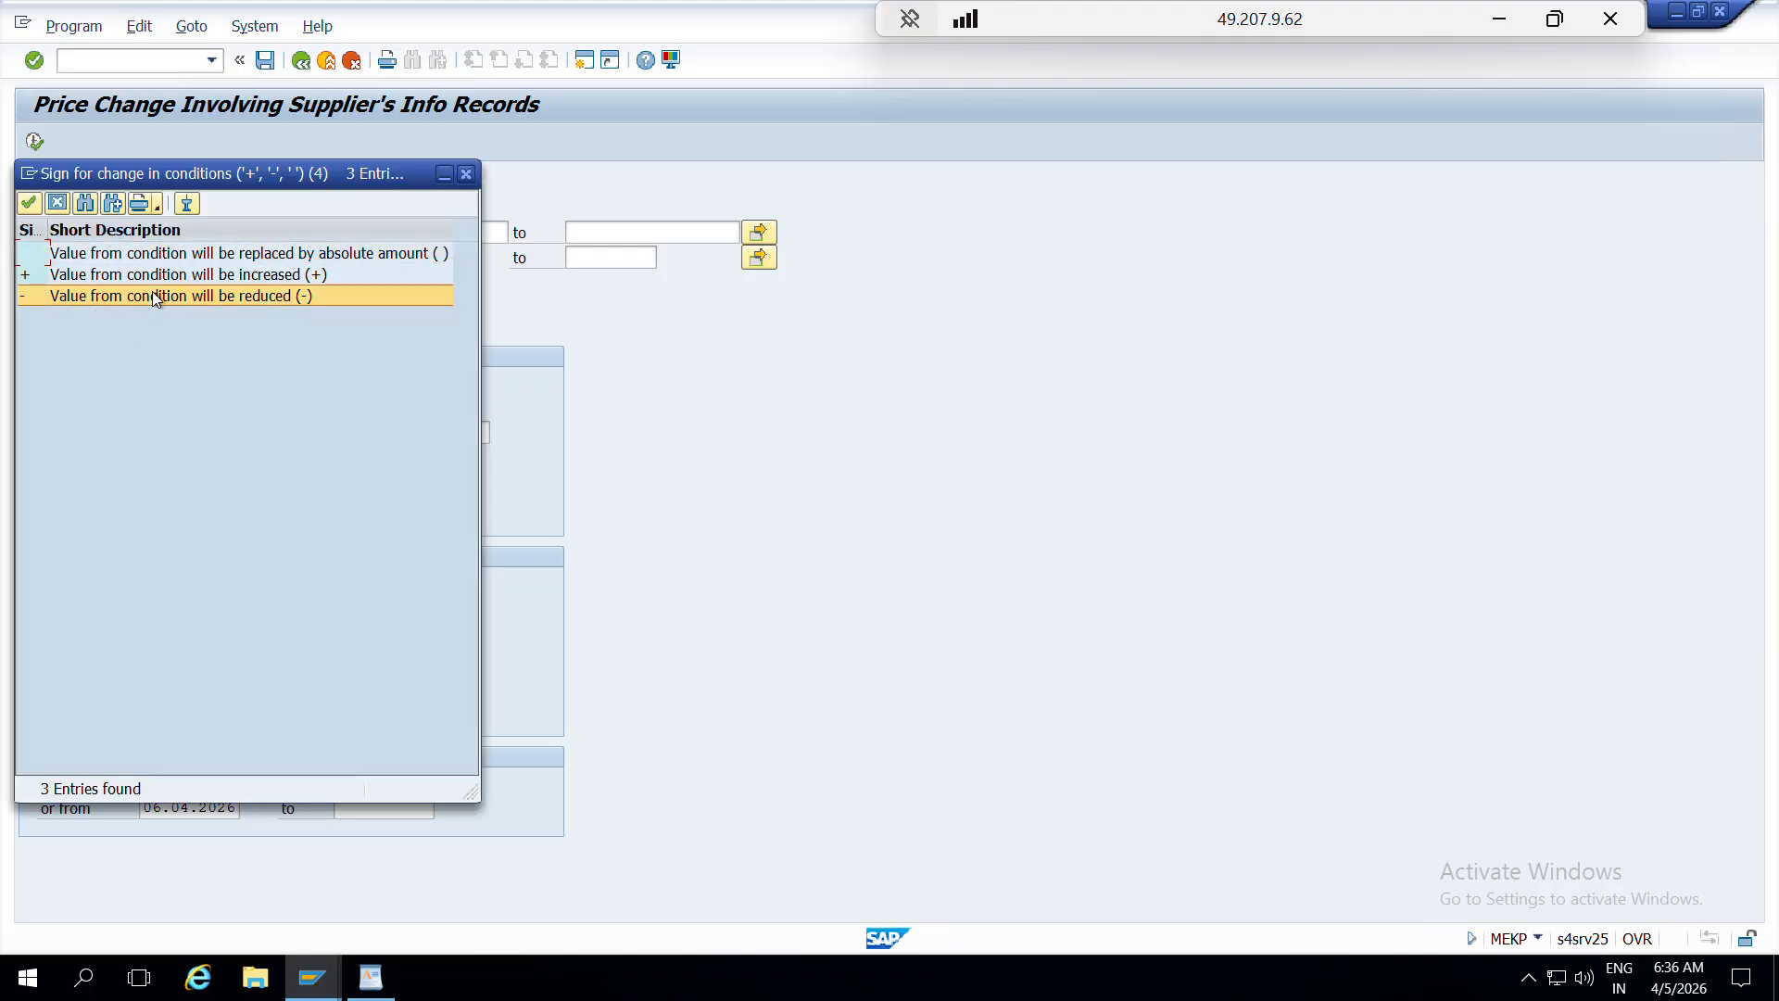
pyautogui.click(467, 174)
pyautogui.click(349, 456)
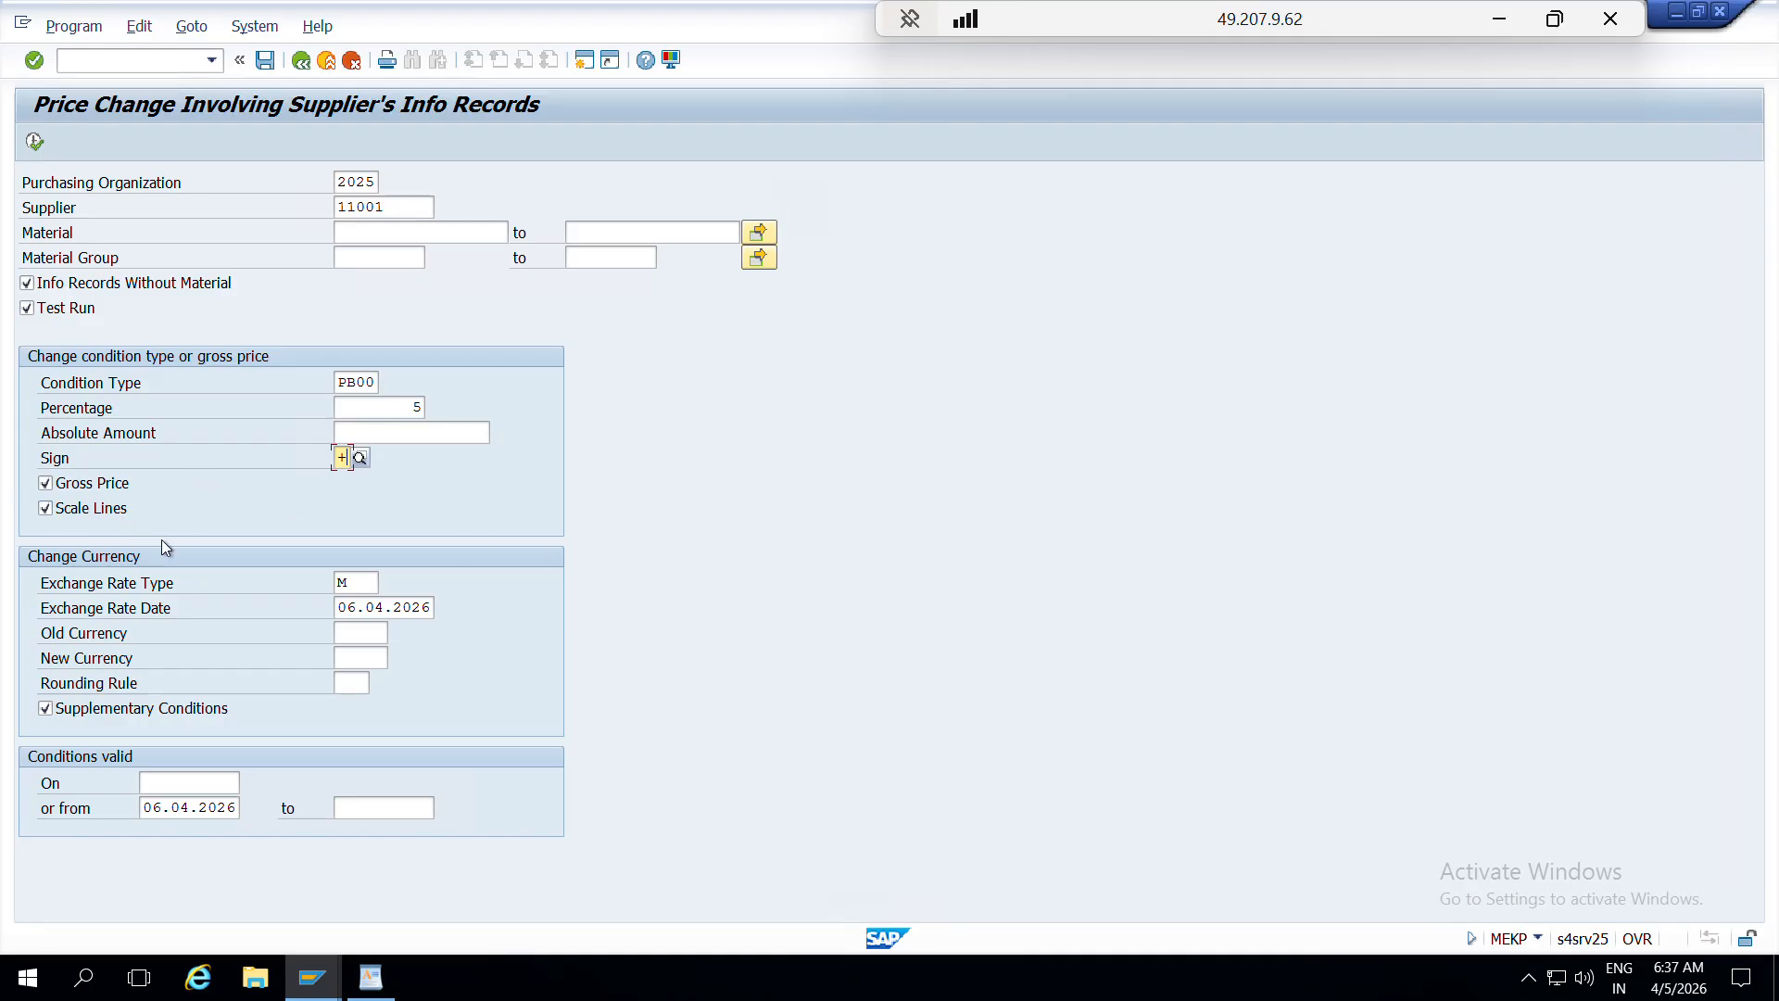
# - Pick 06.04.2026 from the calendar as the start date from which the conditions are valid
pyautogui.doubleClick(415, 407)
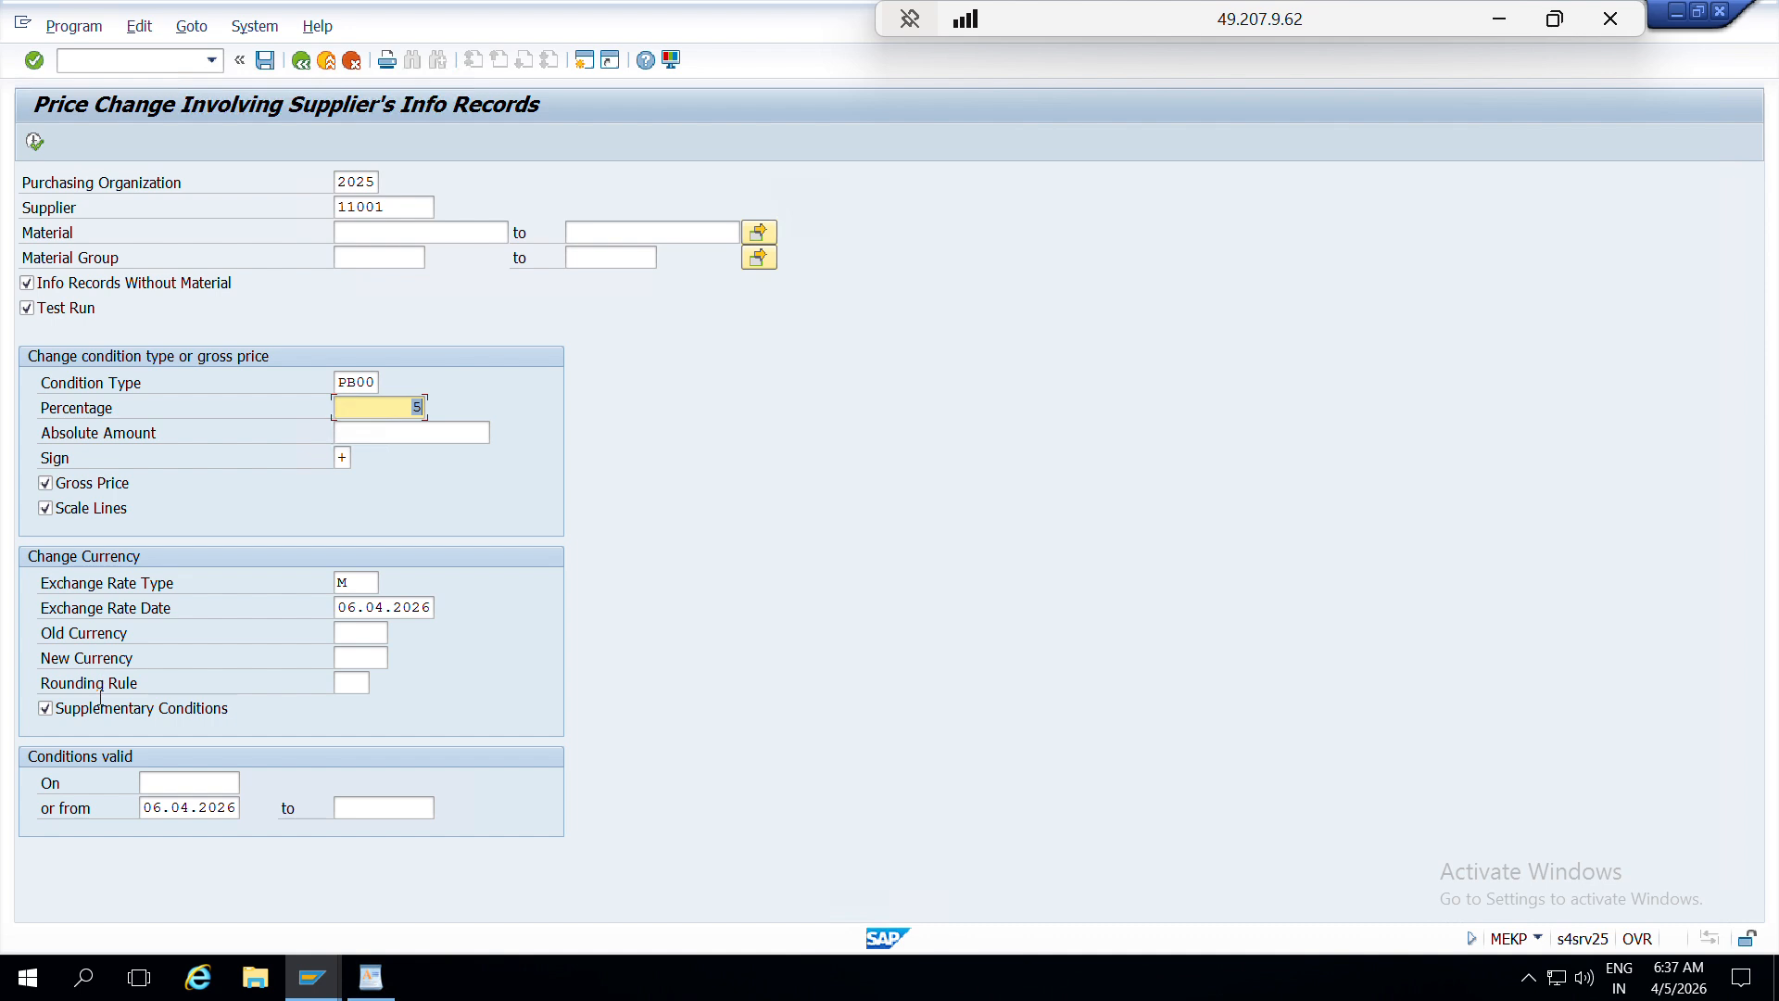
pyautogui.click(174, 788)
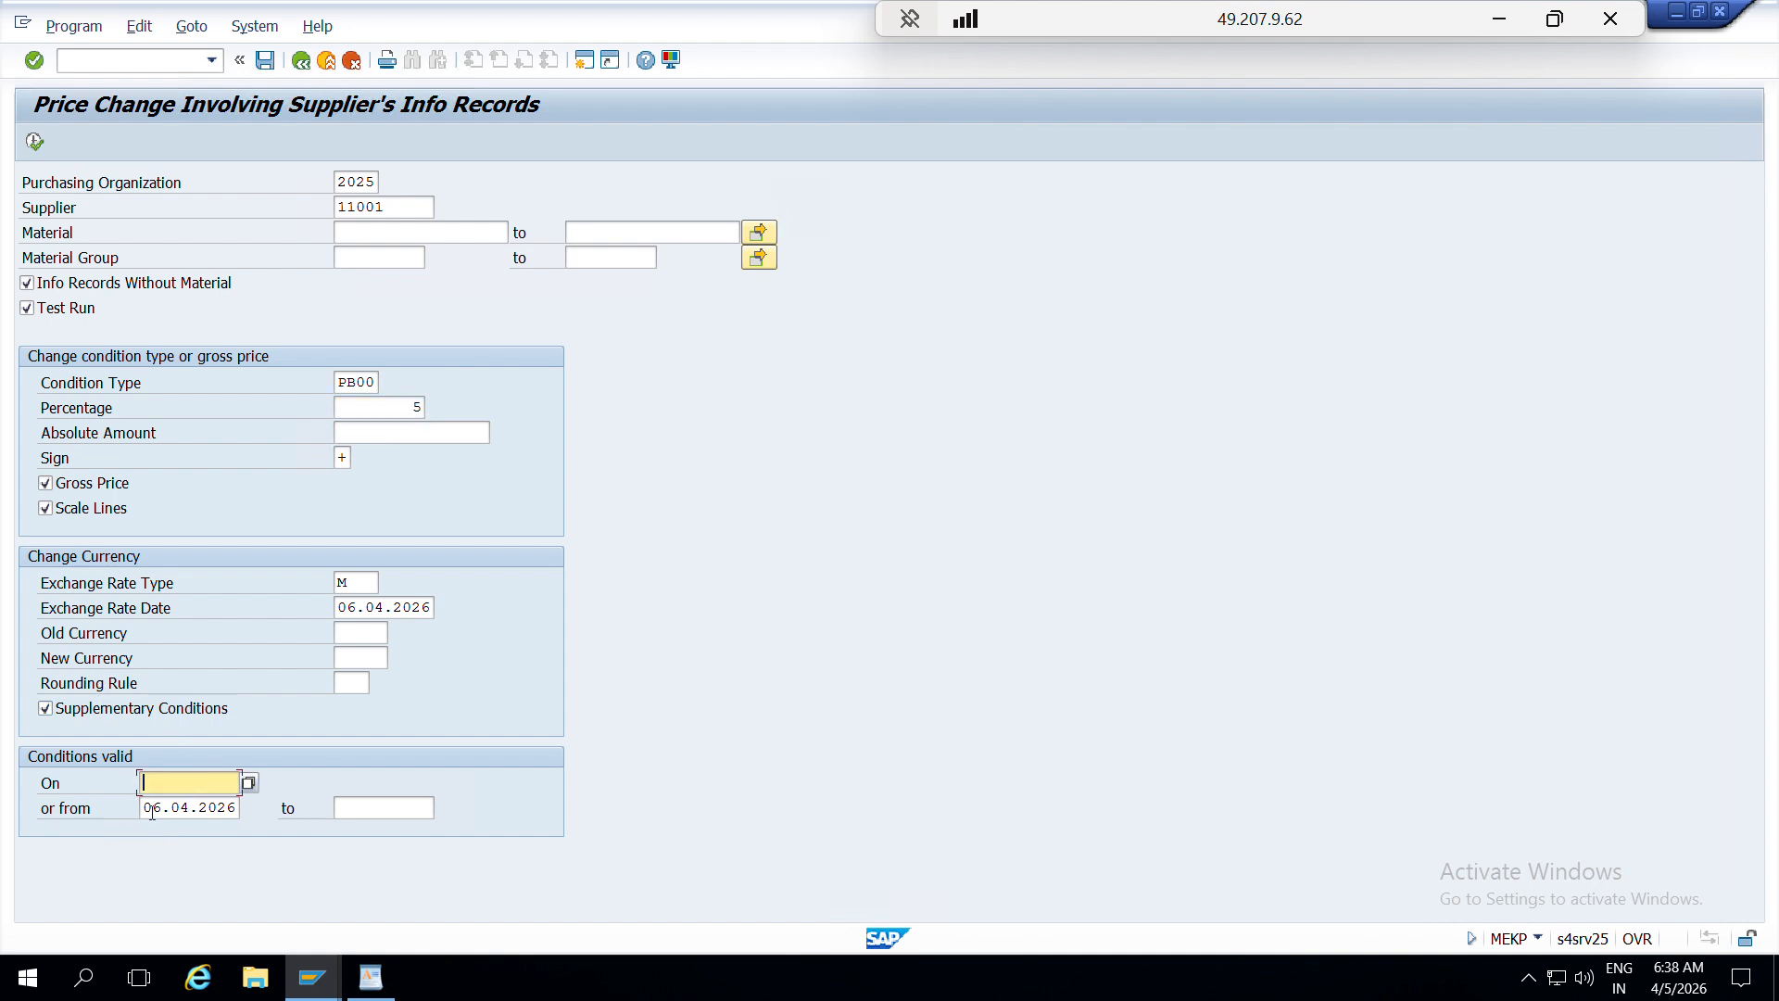
pyautogui.click(188, 808)
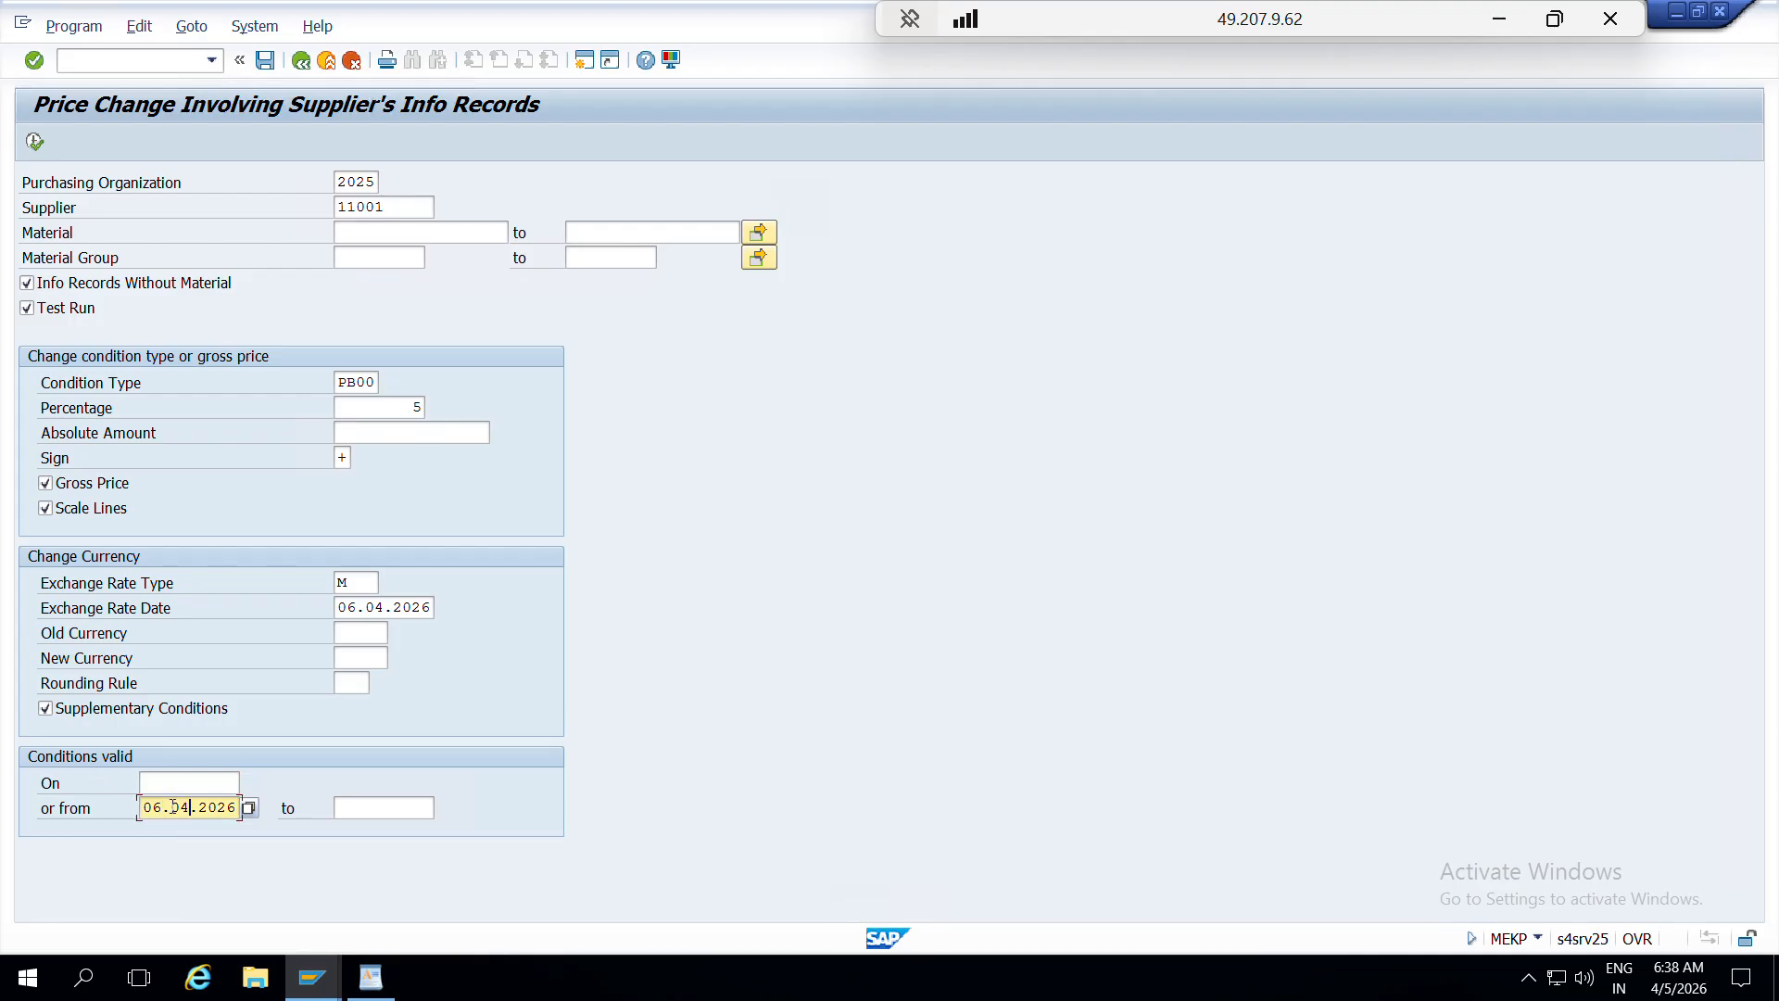
pyautogui.click(248, 808)
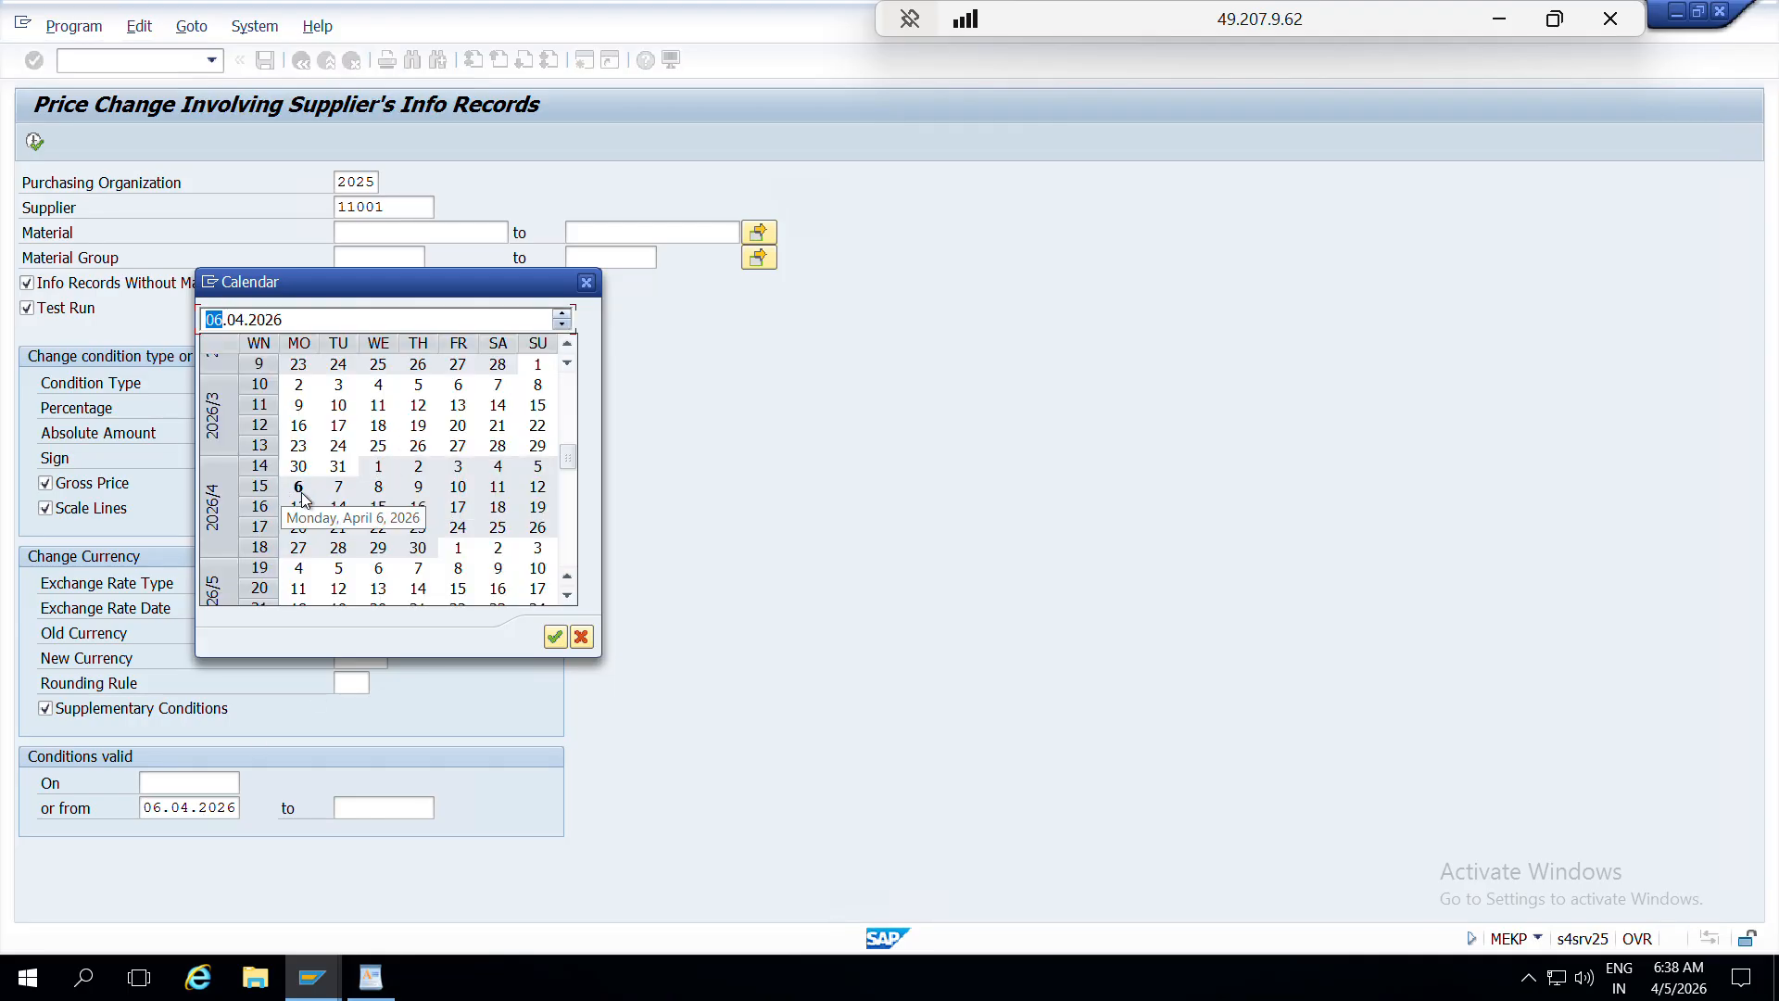
pyautogui.doubleClick(299, 489)
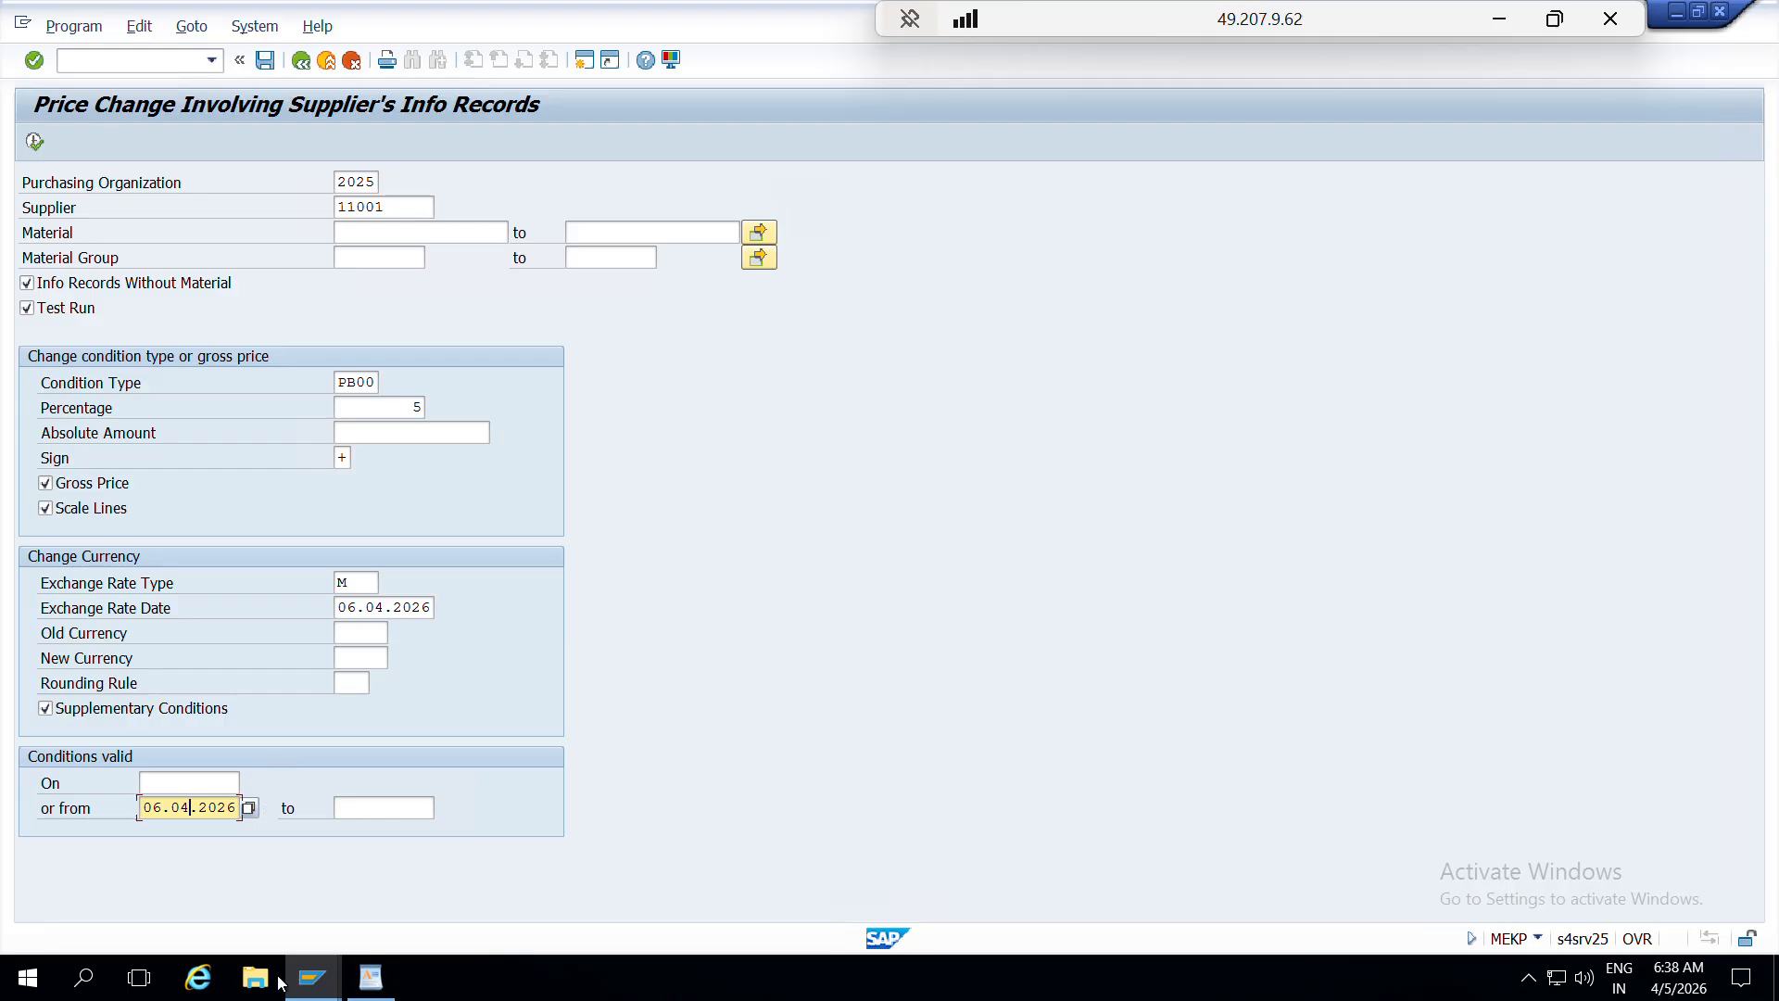
# - Close the session that displays the EKPO entries and return to the MEKP selection screen
pyautogui.moveTo(321, 987)
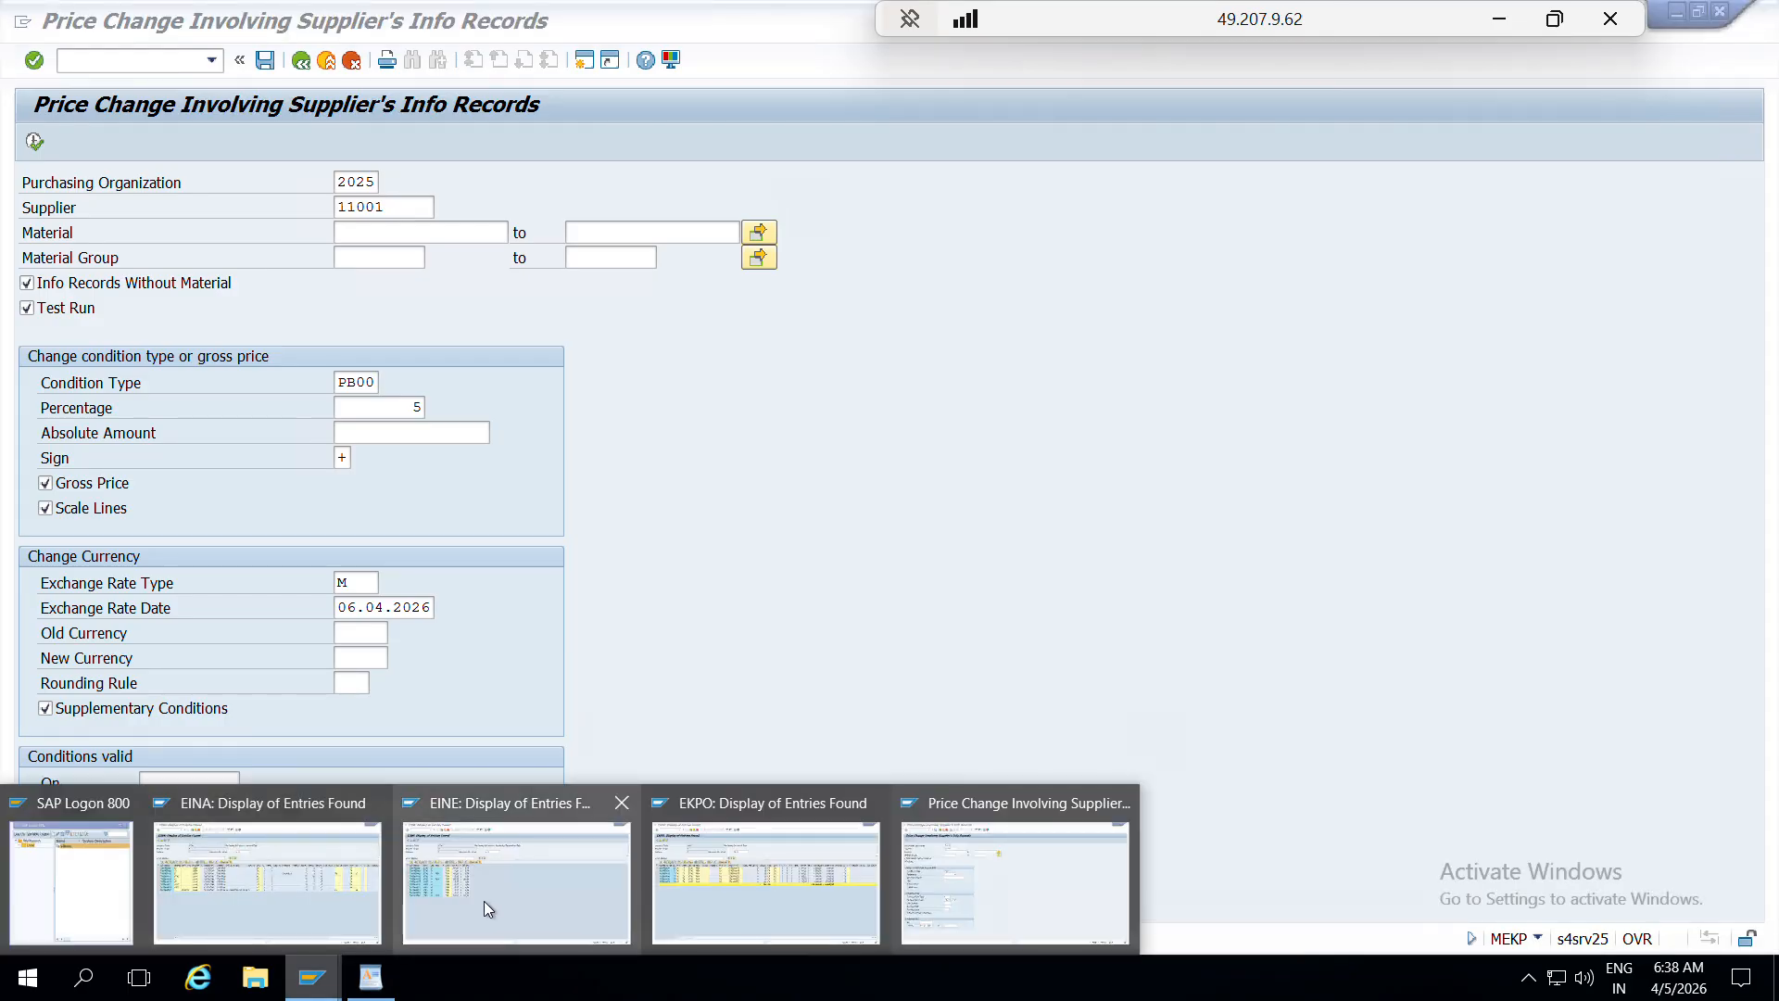
pyautogui.moveTo(482, 897)
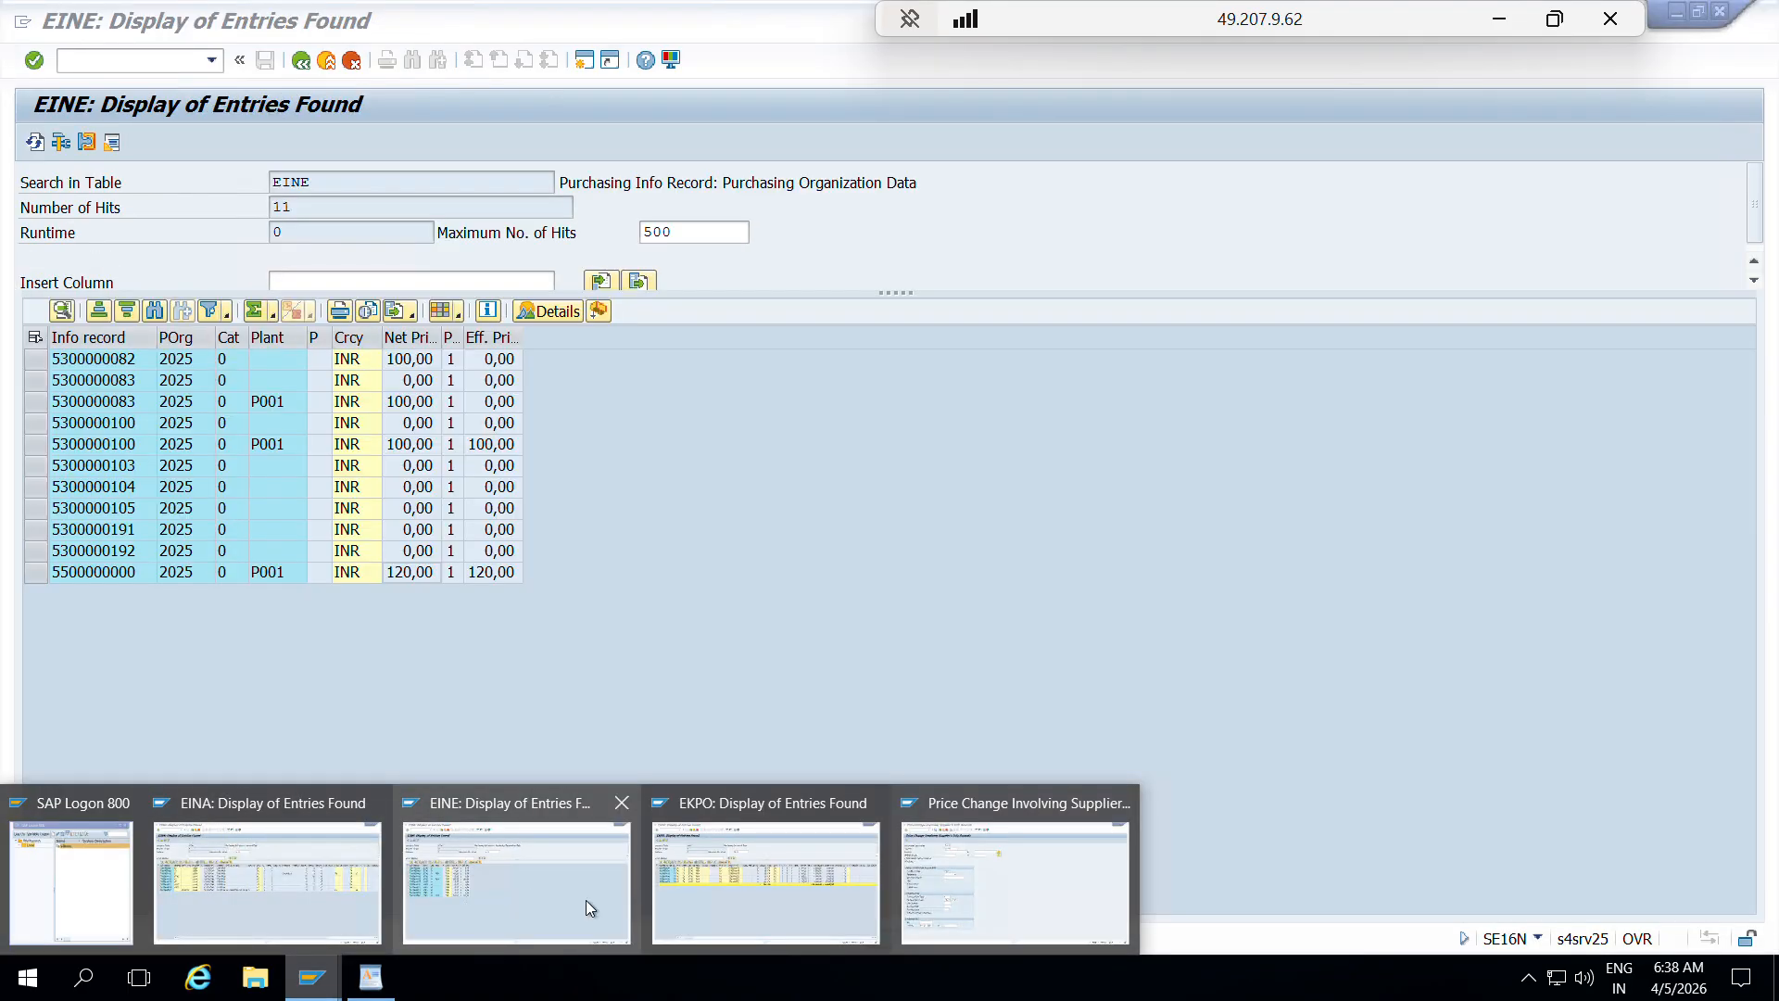
pyautogui.moveTo(789, 854)
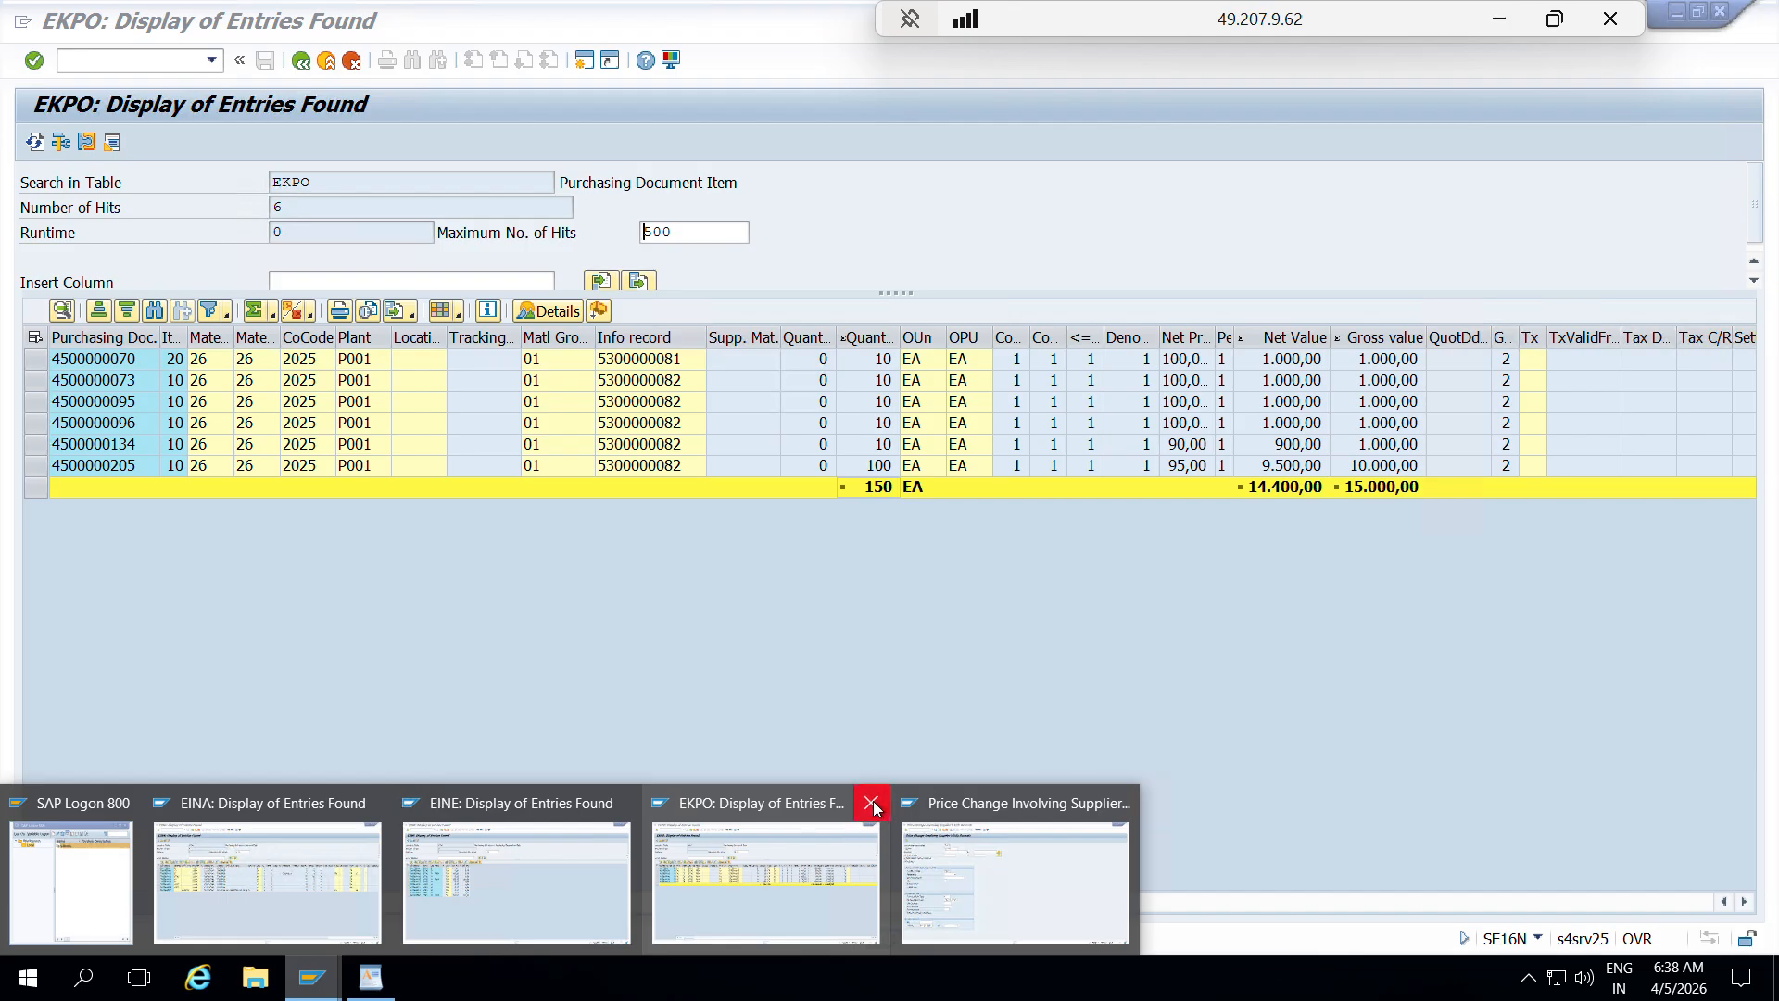
pyautogui.click(872, 806)
pyautogui.click(812, 875)
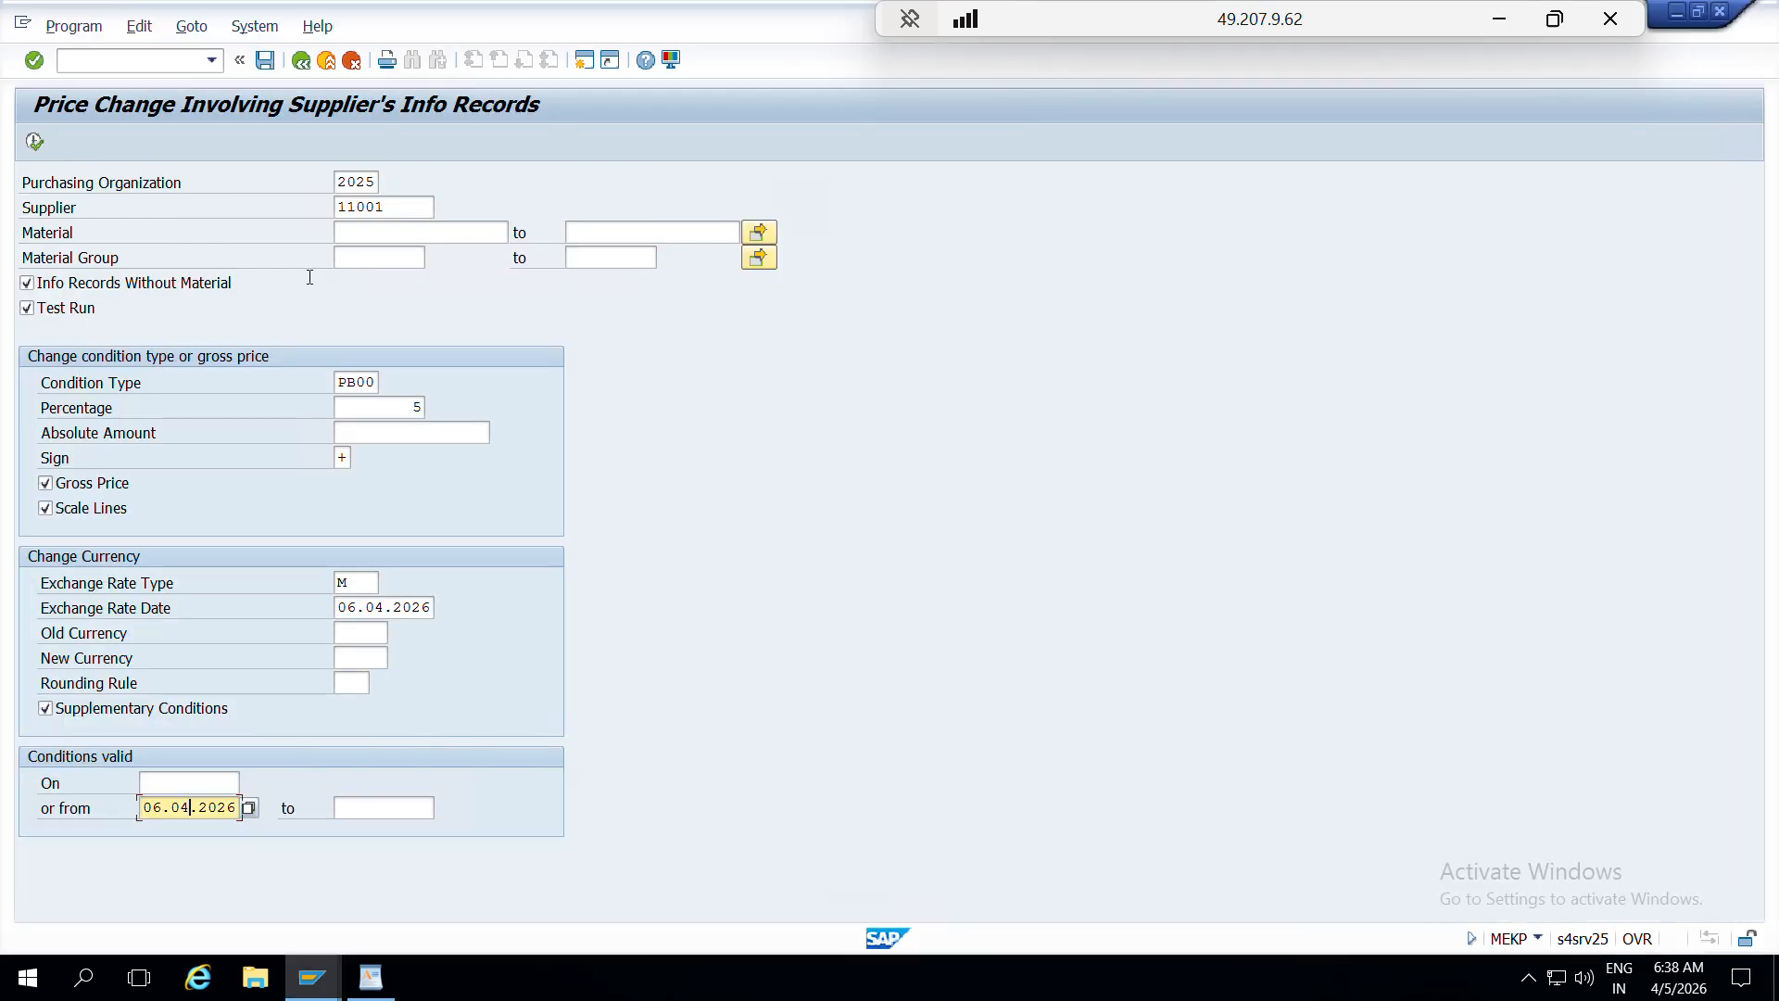
# - Open transaction ME13 in a new session
pyautogui.hotkey('ctrl', '/')
pyautogui.write('/ome13')
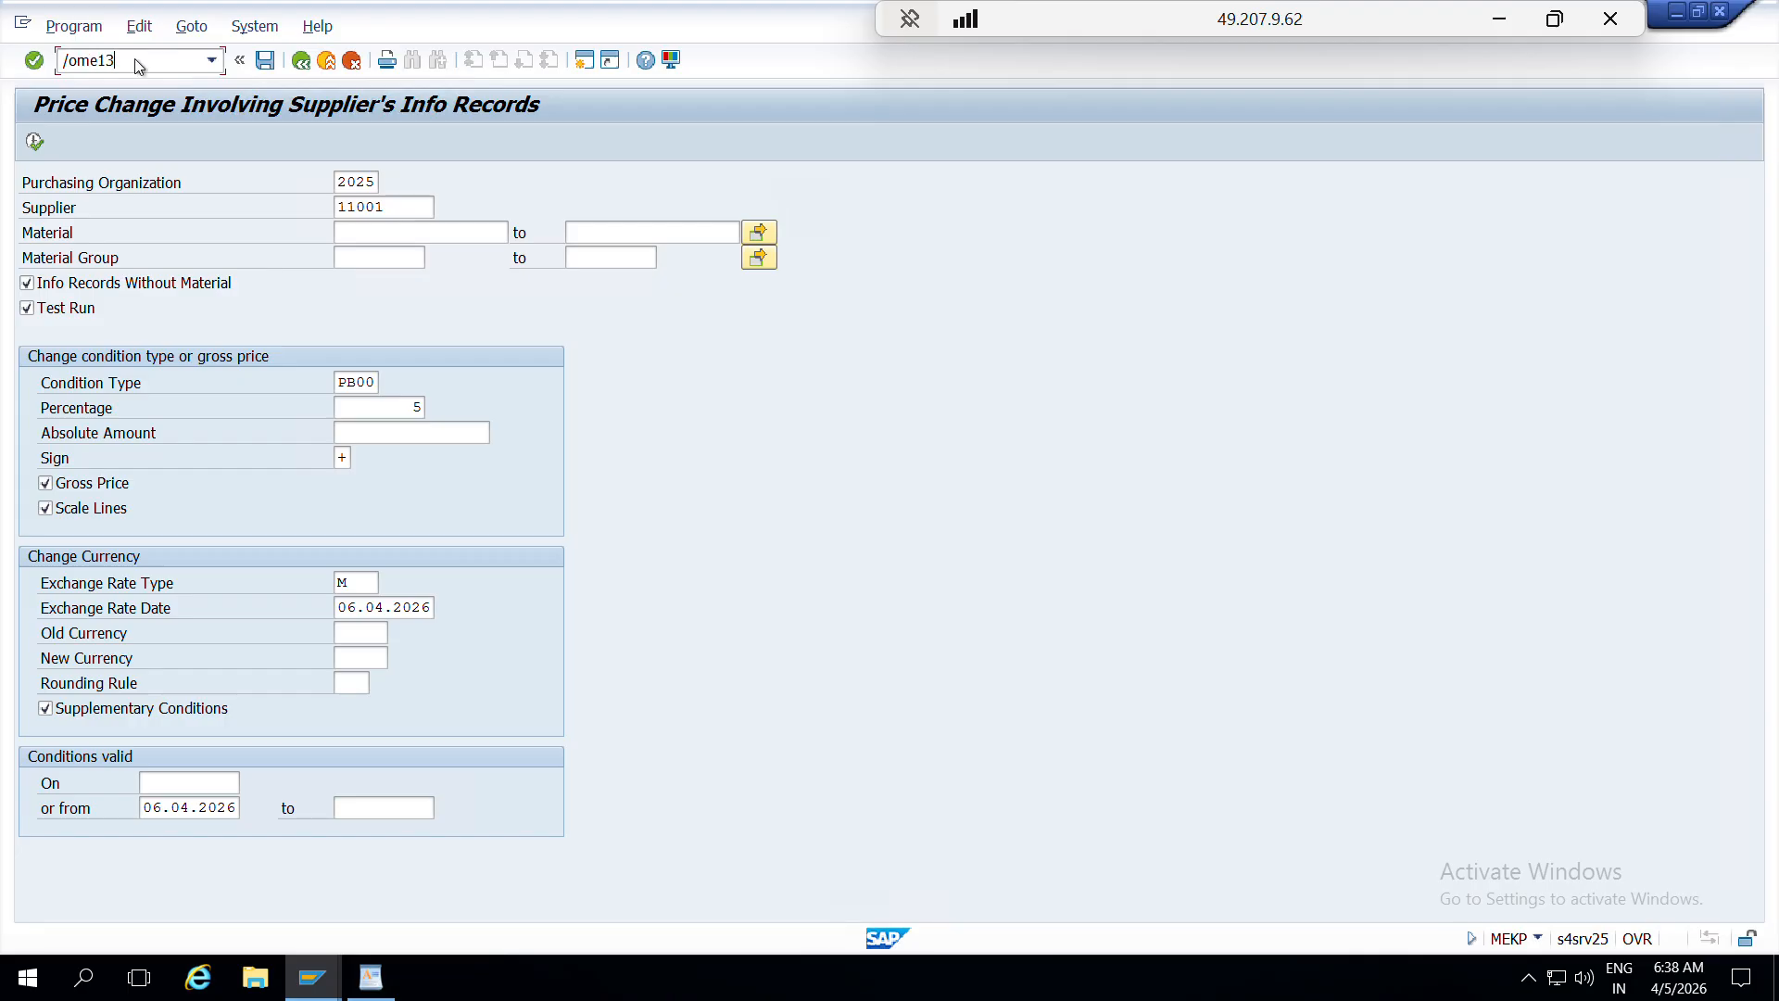
pyautogui.press('Return')
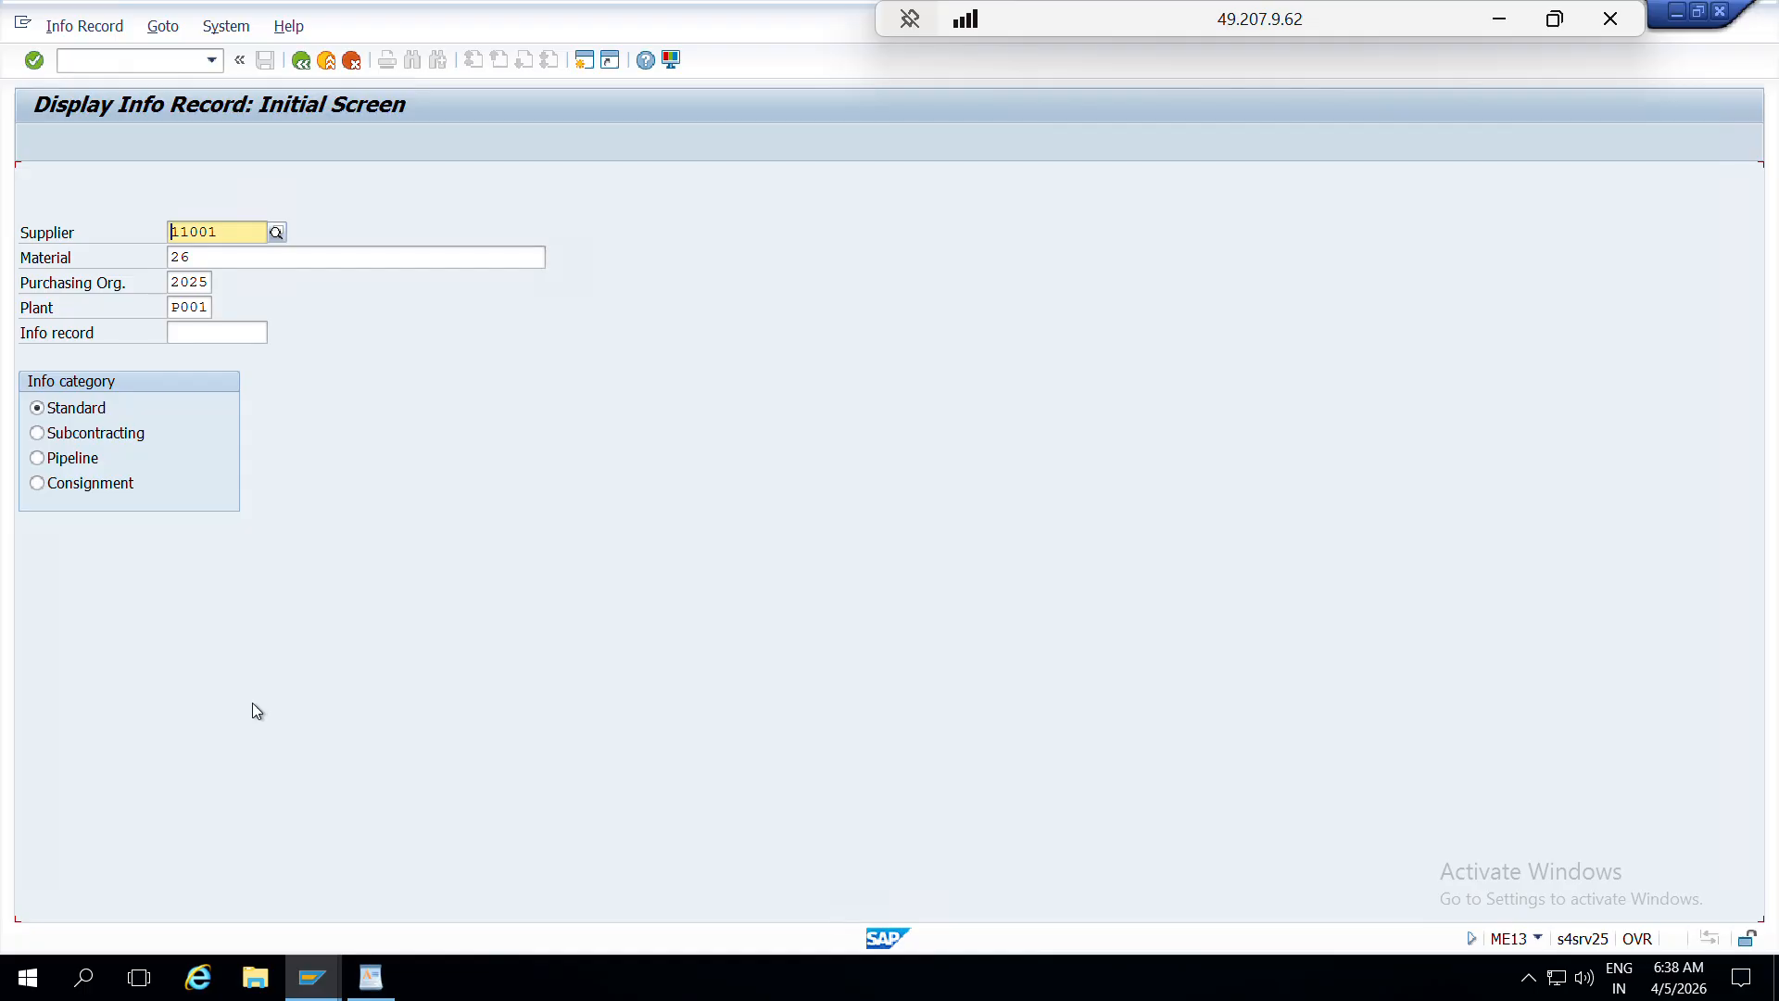
pyautogui.hotkey('alt', 'Tab')
pyautogui.hotkey('alt', 'Tab')
pyautogui.hotkey('alt', 'Tab')
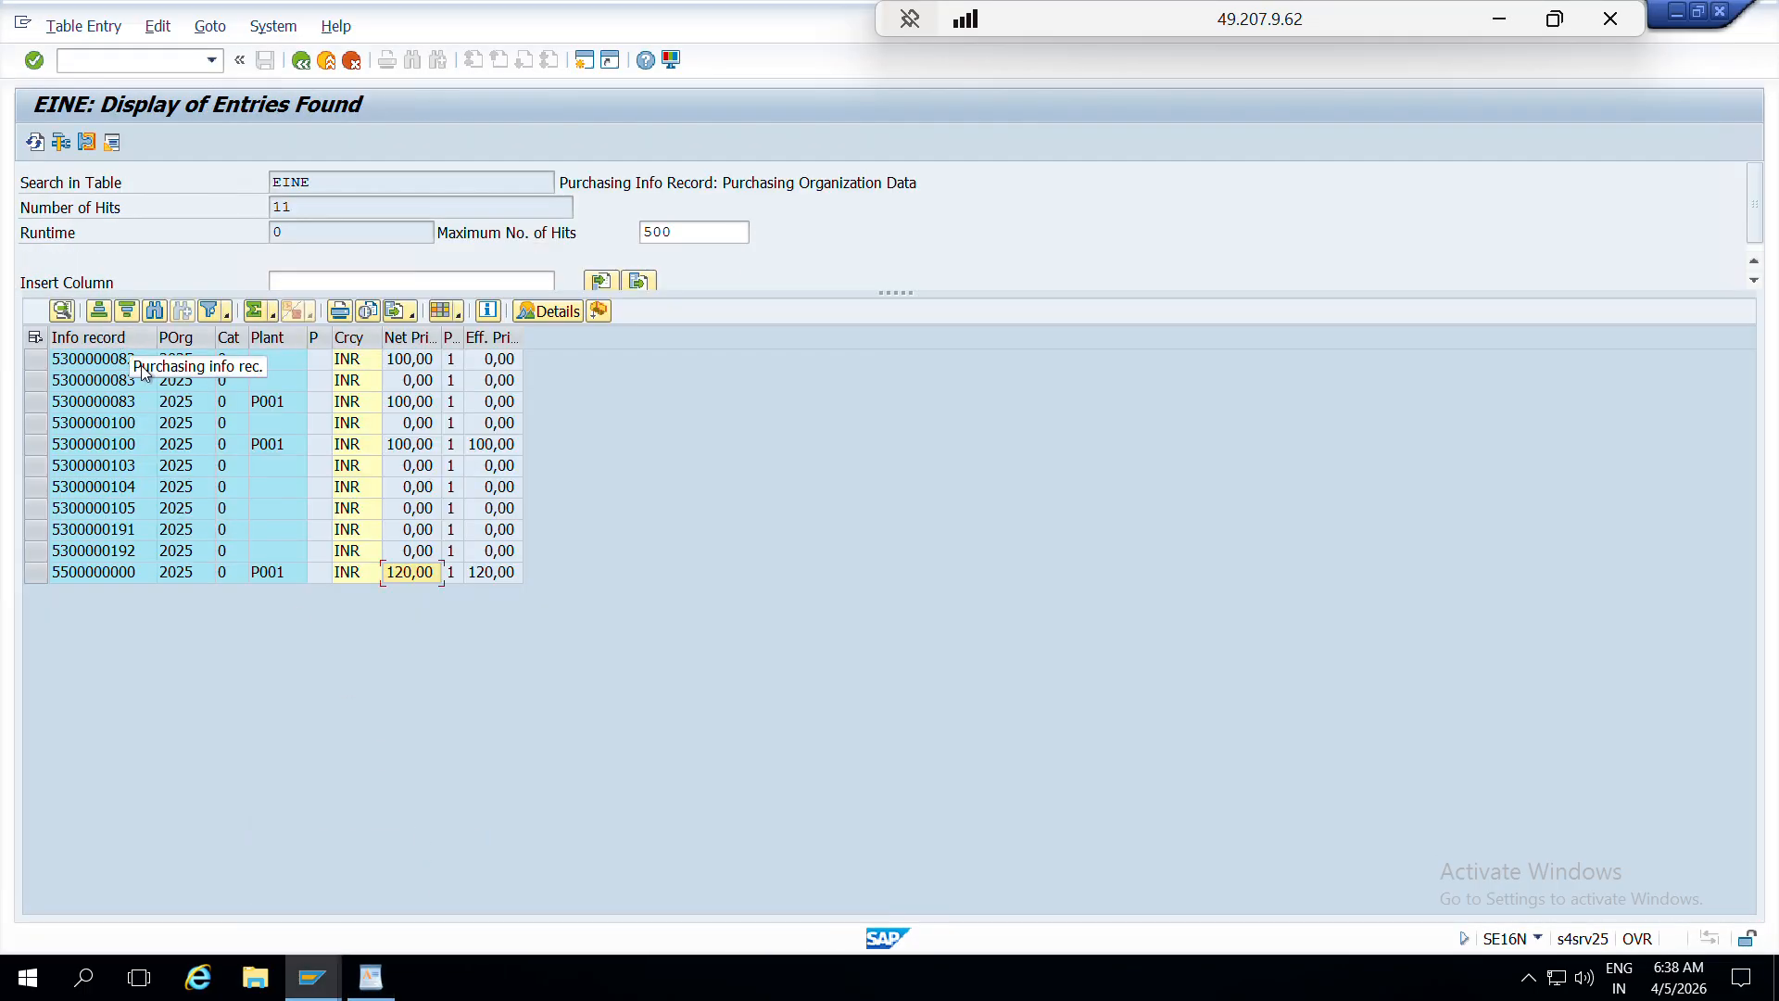
pyautogui.click(112, 364)
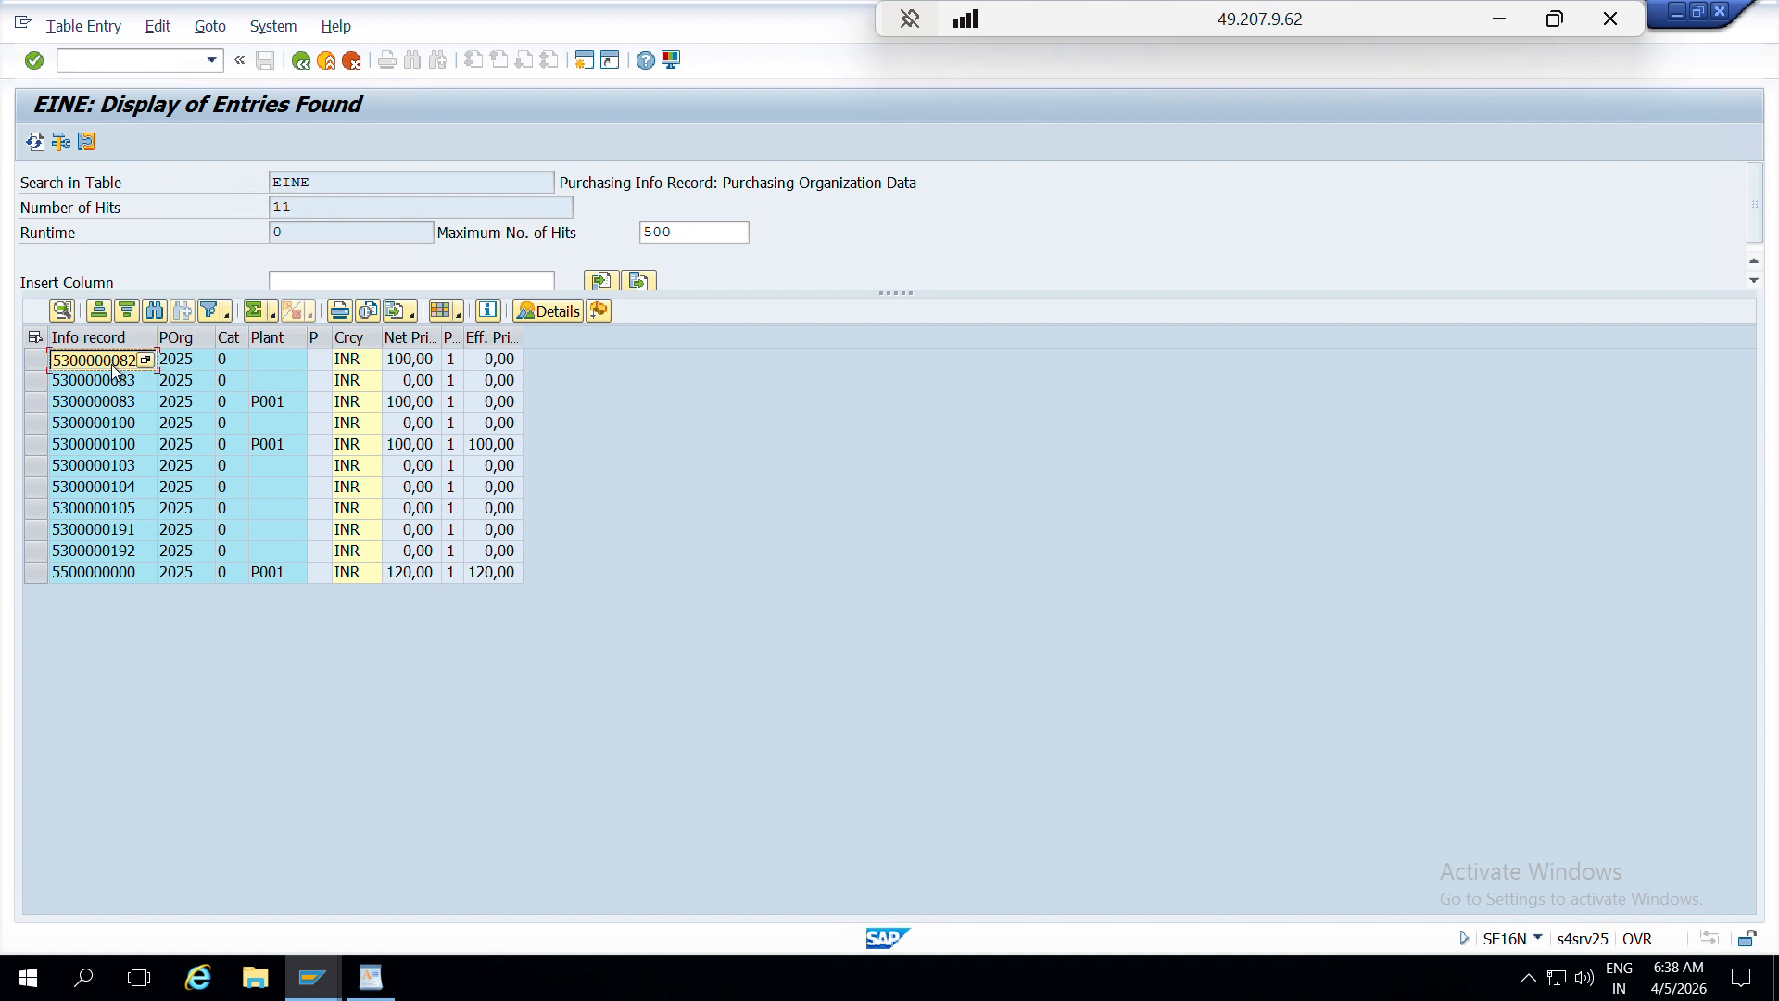
pyautogui.hotkey('alt', 'Tab')
pyautogui.hotkey('alt', 'Tab')
pyautogui.hotkey('alt', 'Tab')
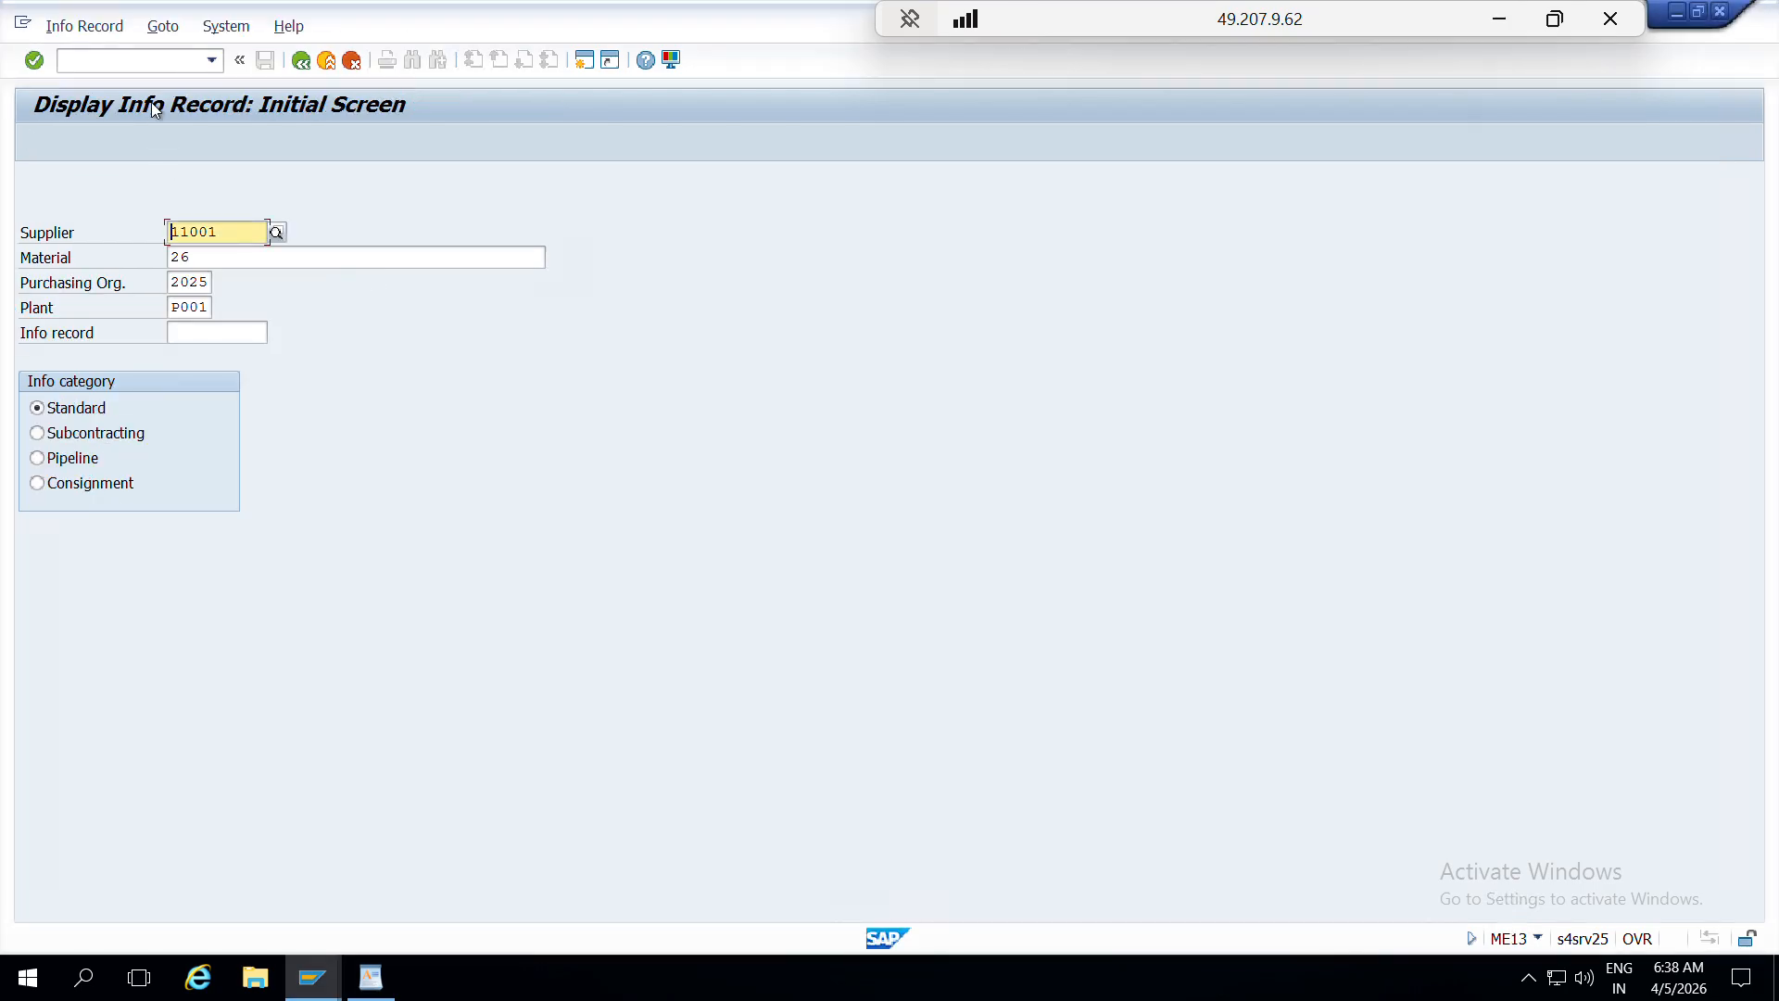
# - Switch from displaying to changing info records and clear the supplier, plant and material on the initial screen
pyautogui.click(84, 25)
pyautogui.click(97, 102)
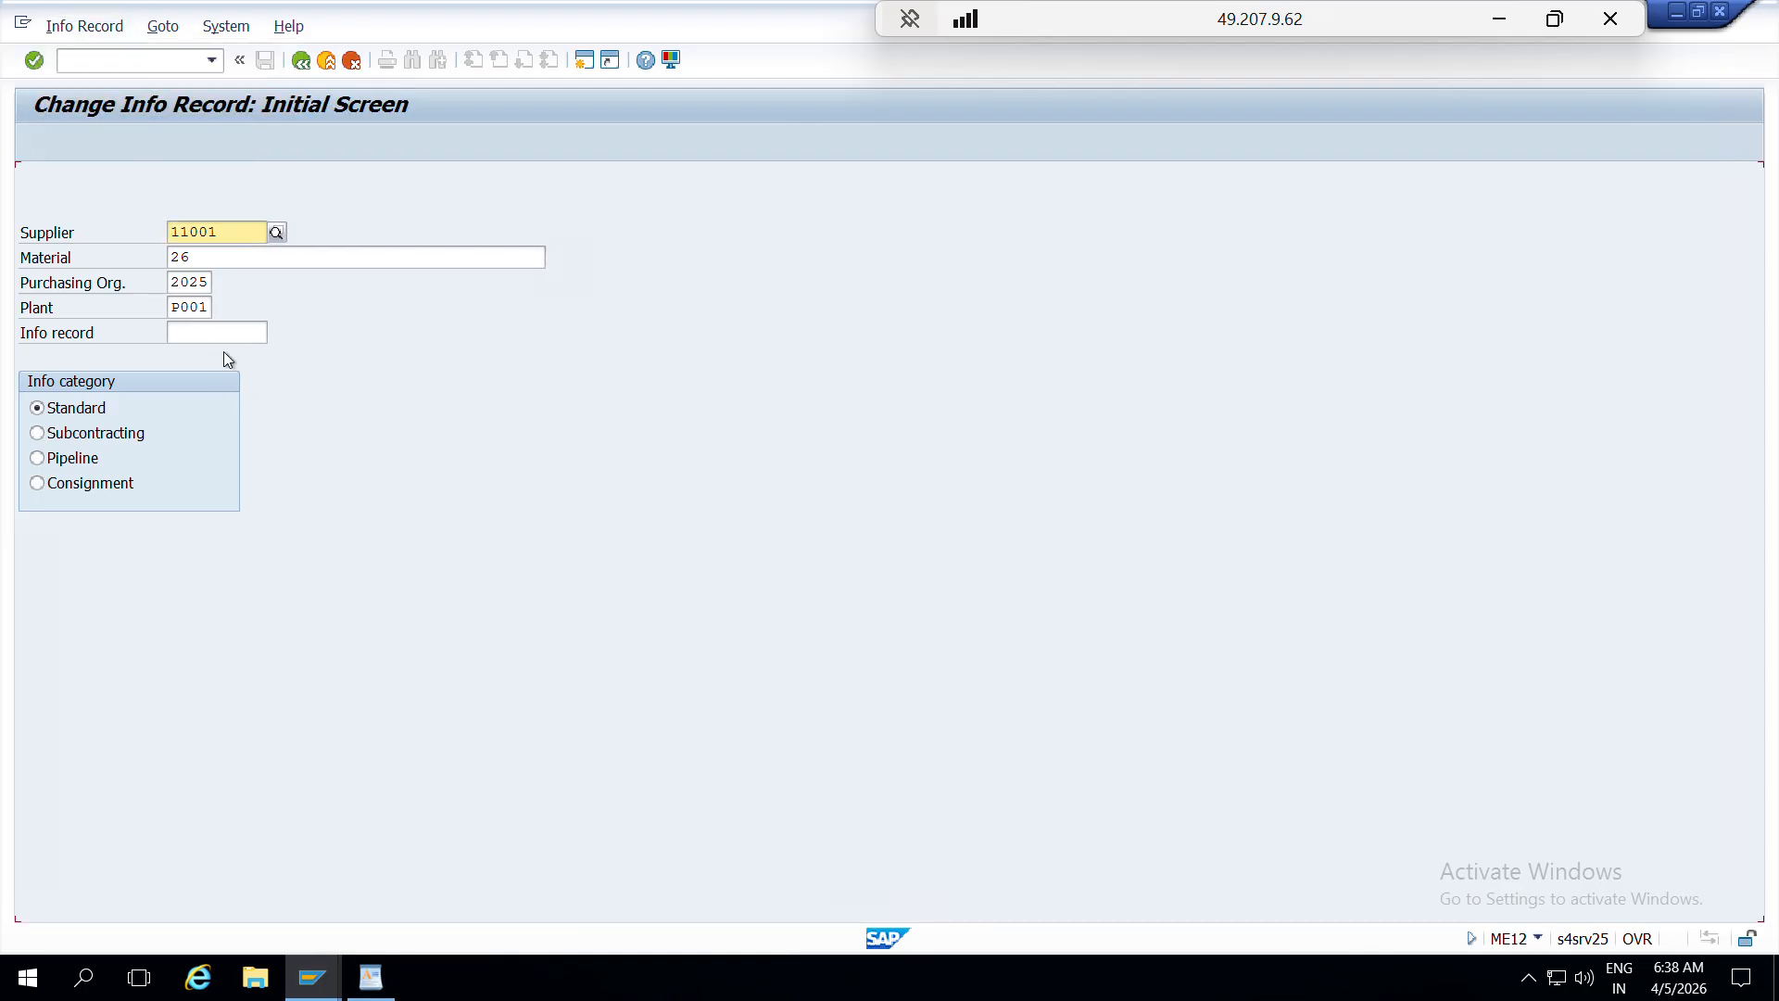
pyautogui.moveTo(251, 233); pyautogui.dragTo(101, 235)
pyautogui.press('Delete')
pyautogui.moveTo(208, 309); pyautogui.dragTo(546, 256)
pyautogui.press('Delete')
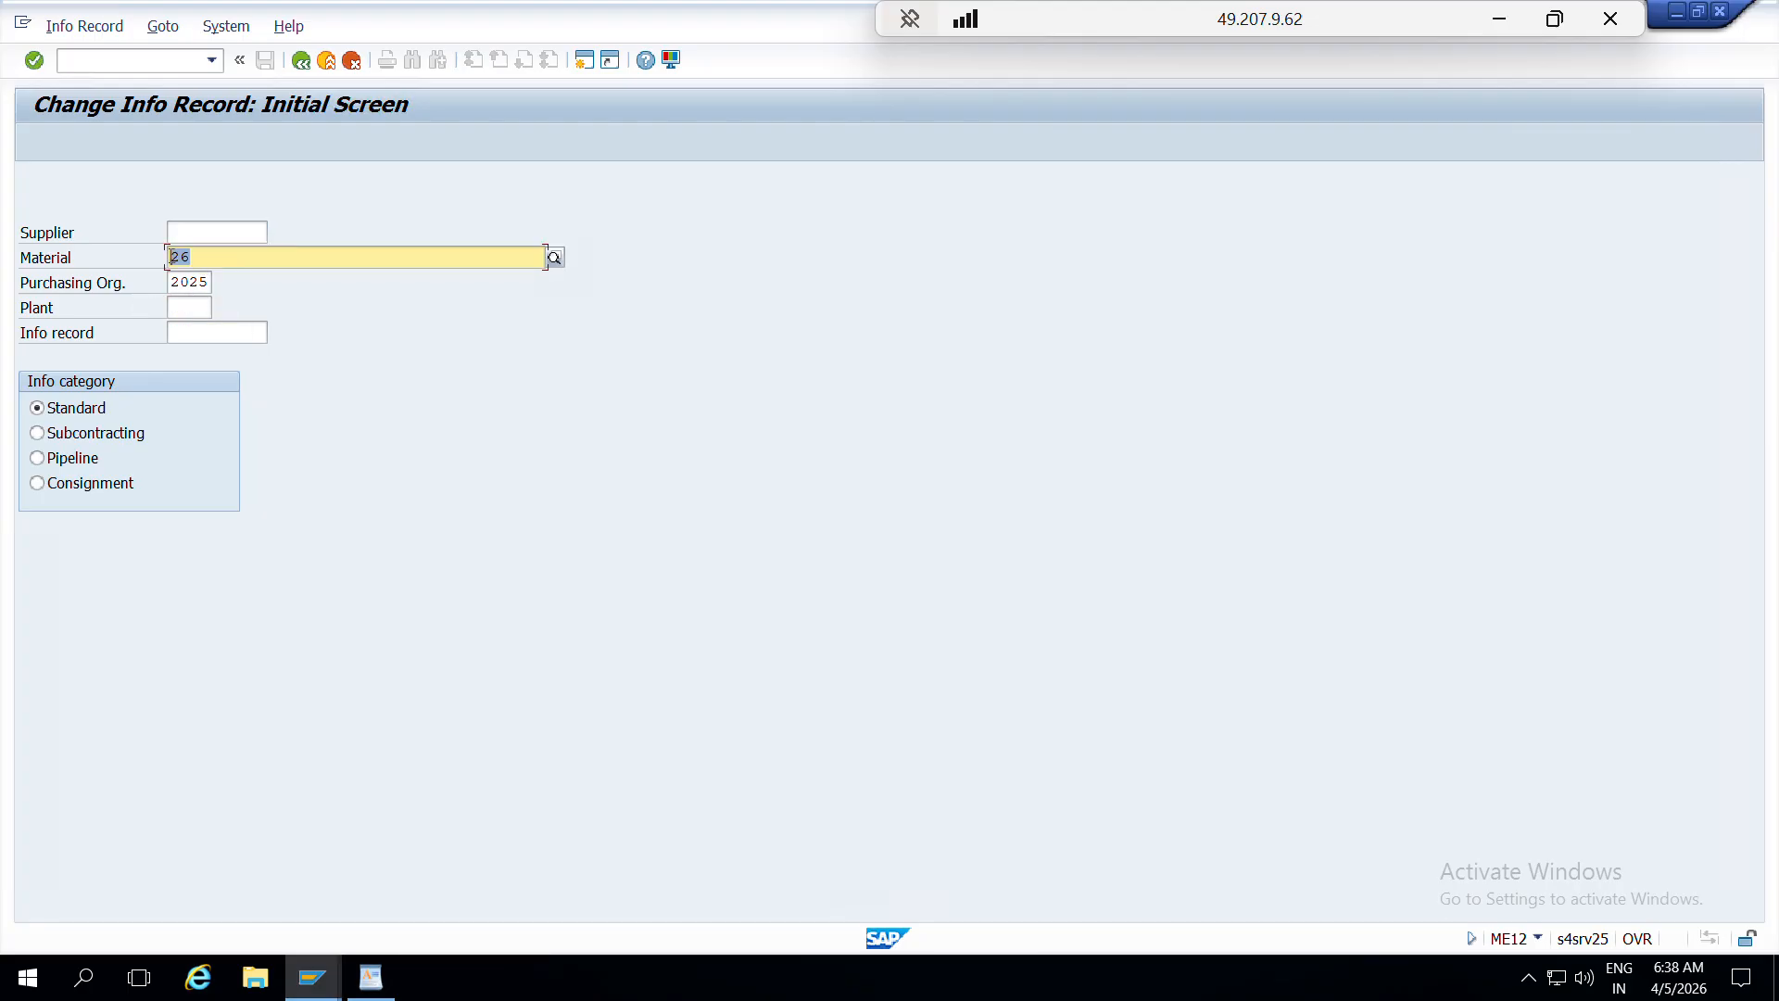
pyautogui.press('Delete')
pyautogui.hotkey('ctrl', 'v')
pyautogui.click(224, 330)
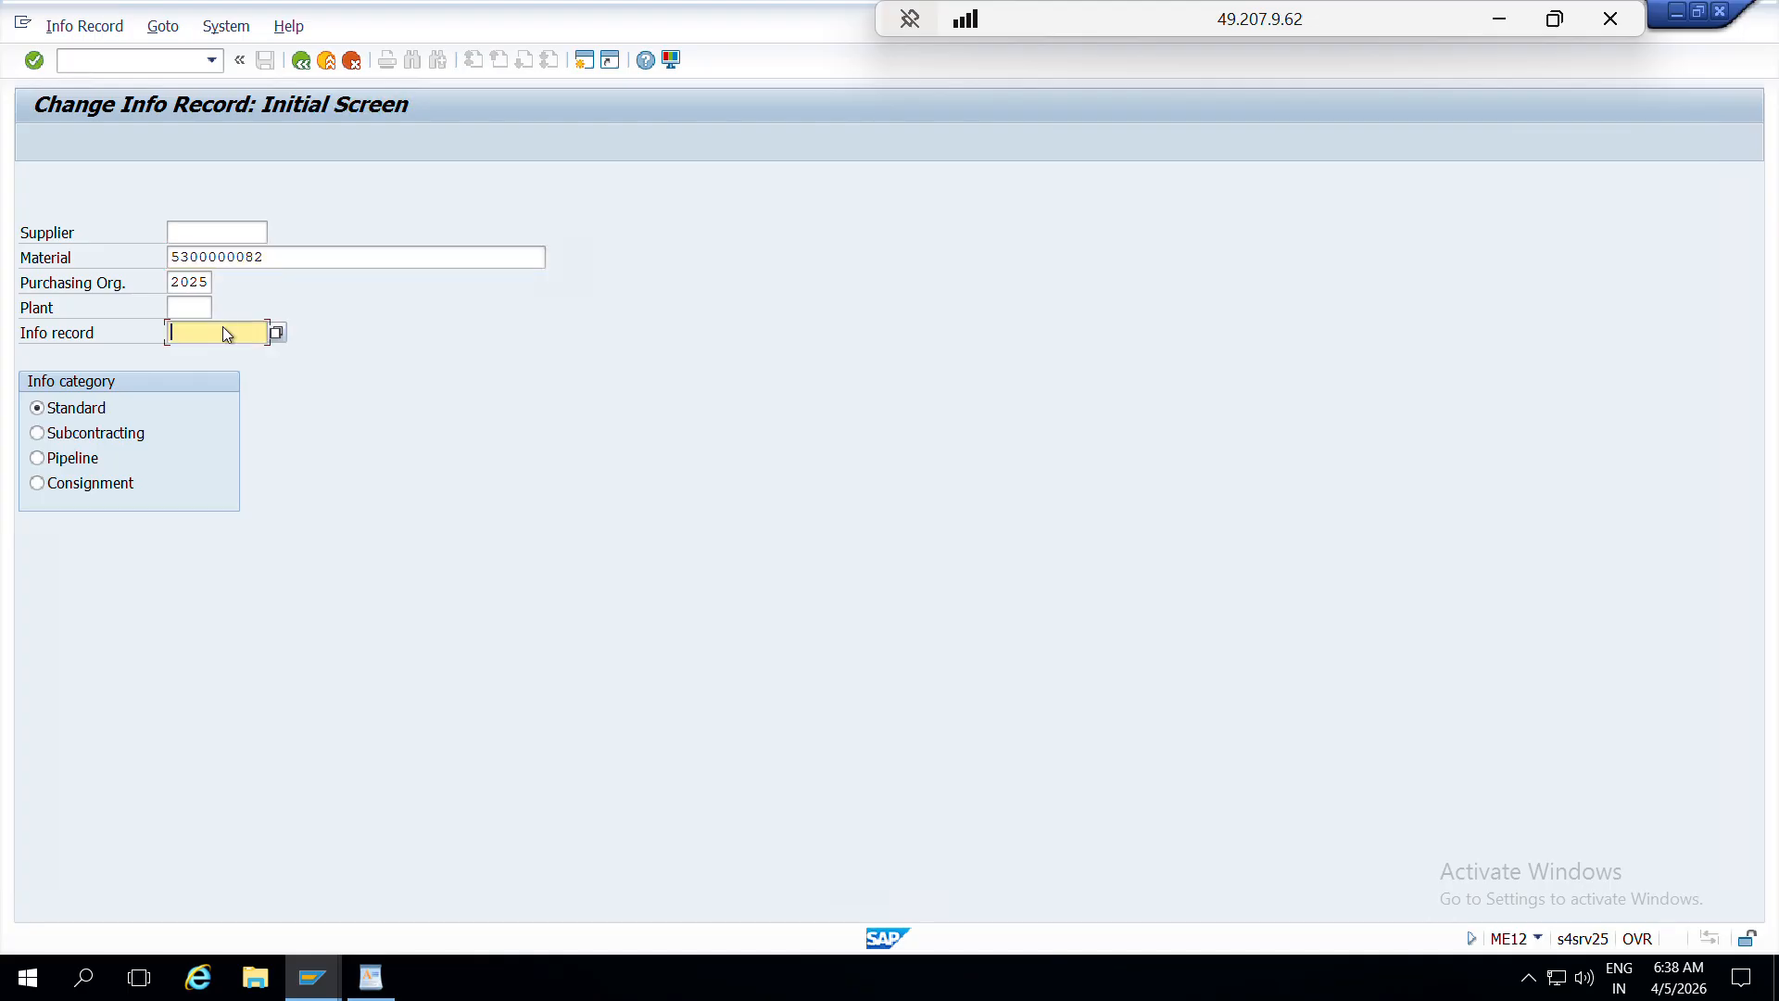
pyautogui.press('Return')
pyautogui.moveTo(326, 261); pyautogui.dragTo(153, 258)
pyautogui.hotkey('ctrl', 'c')
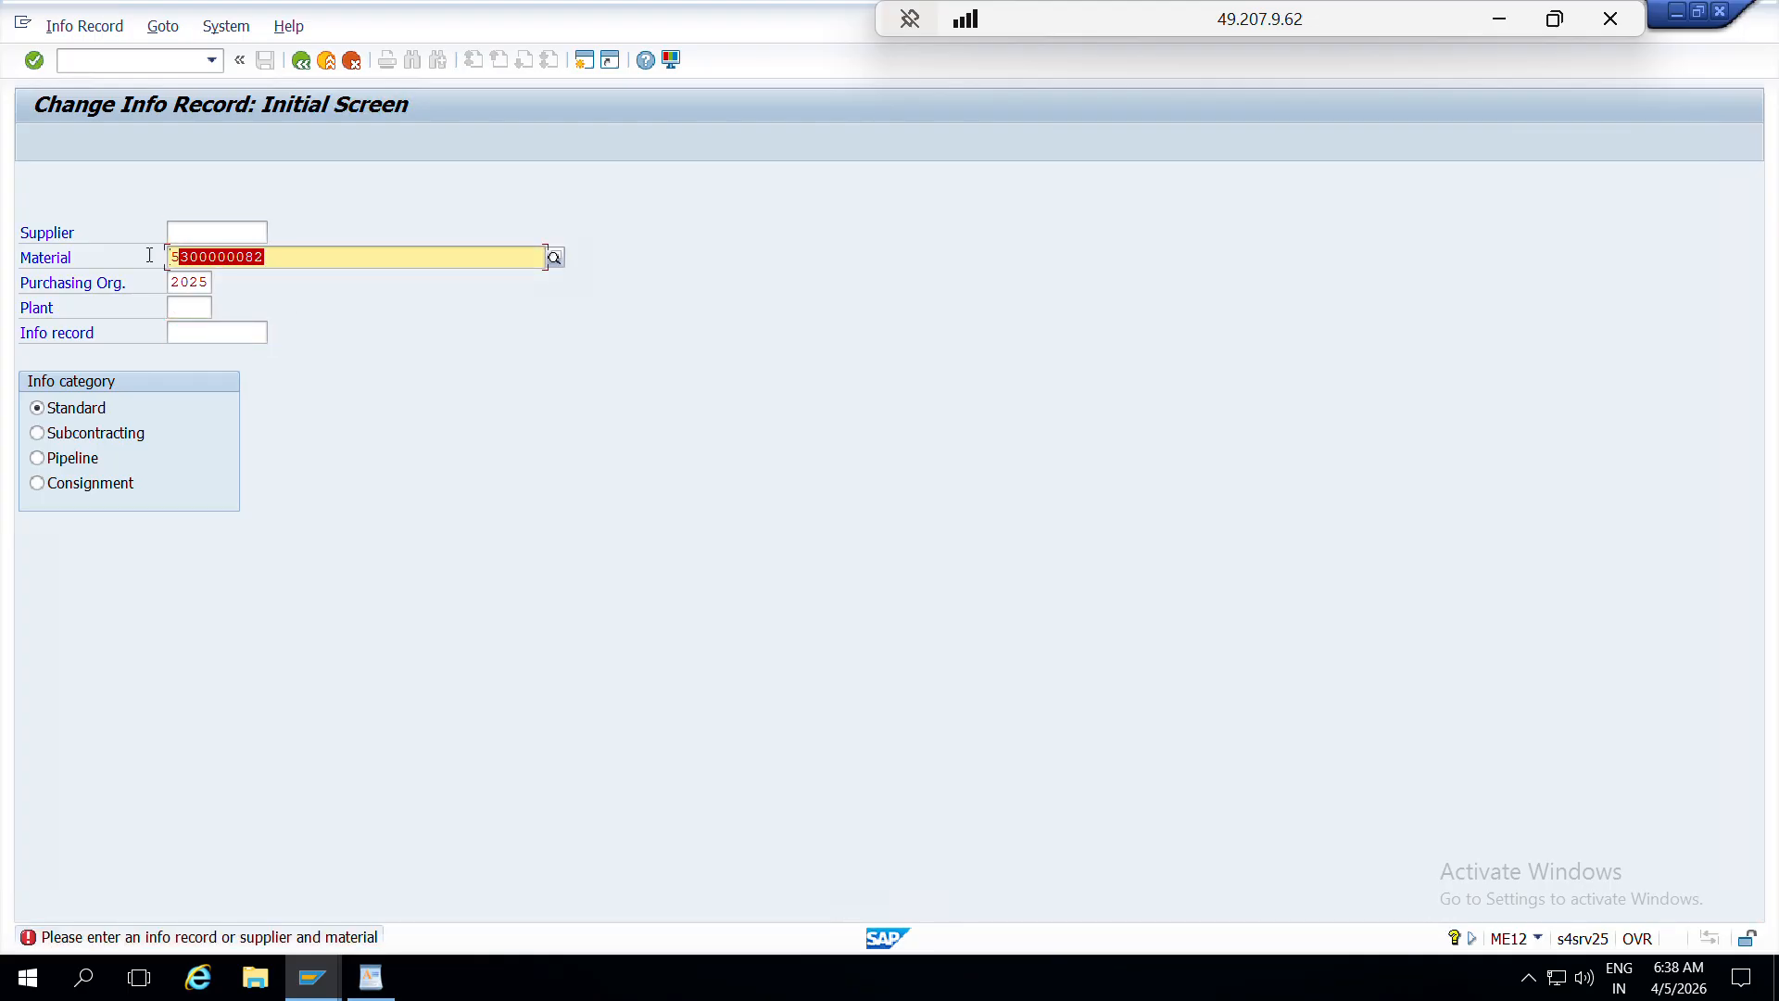
pyautogui.press('Delete')
pyautogui.click(219, 332)
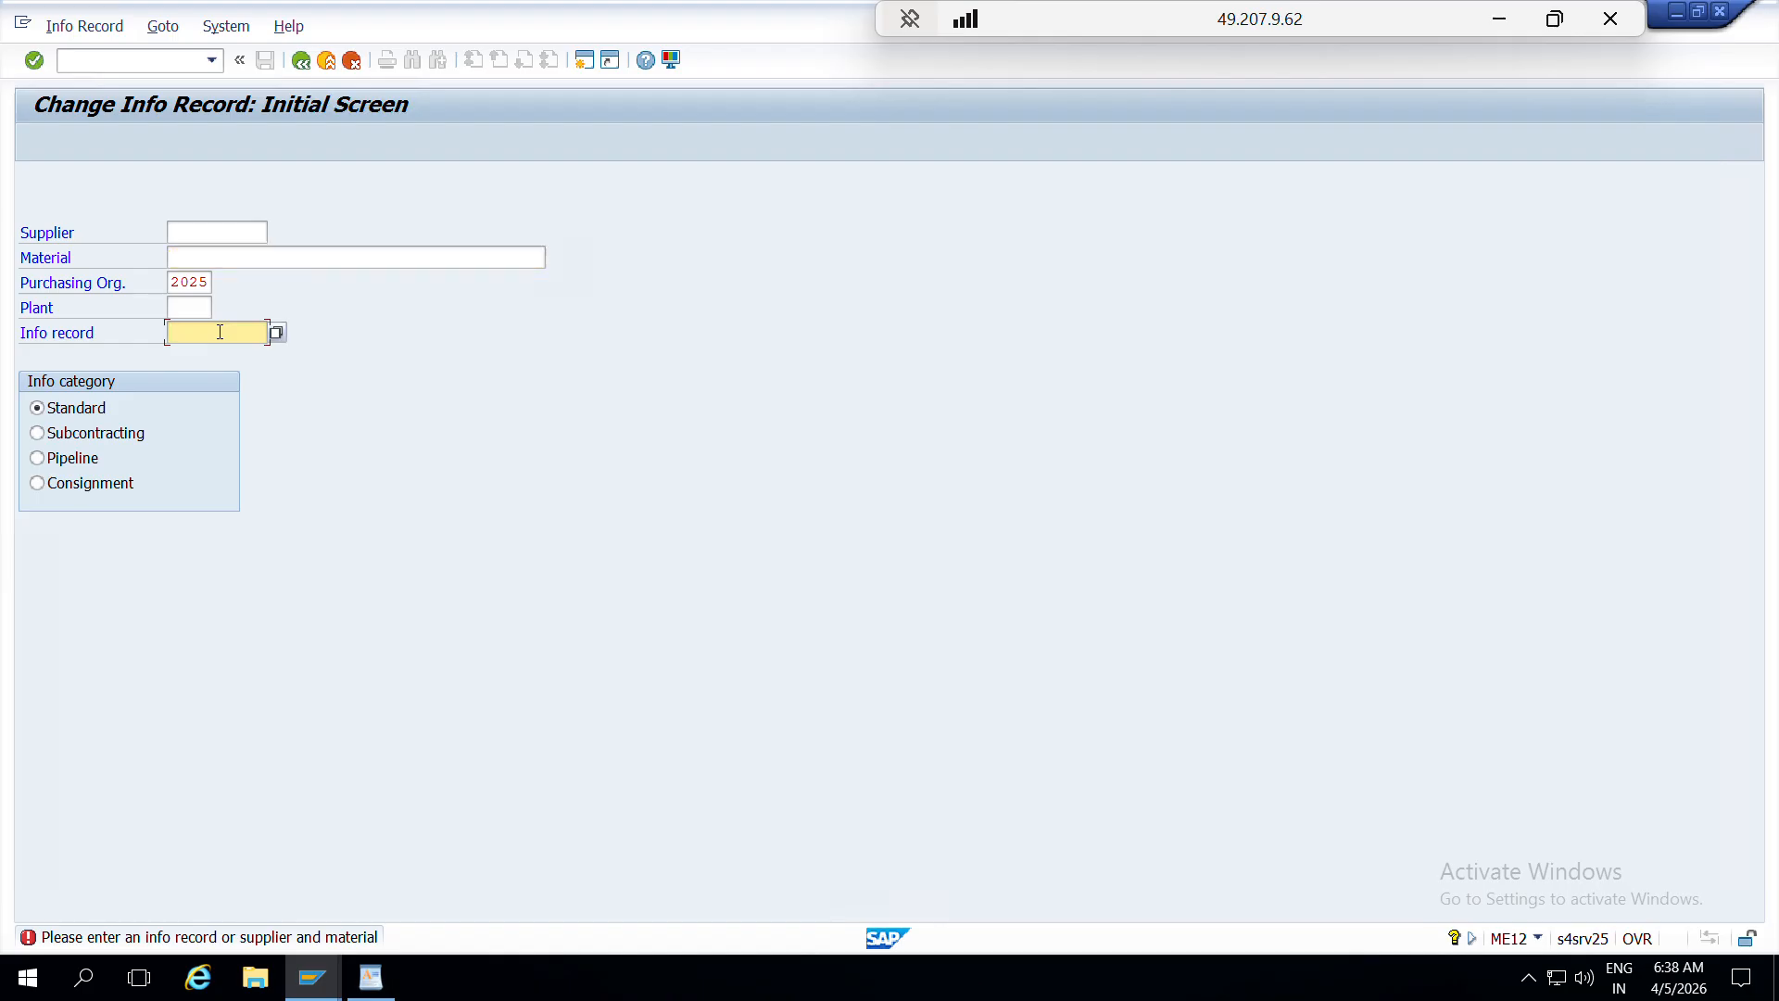
pyautogui.hotkey('ctrl', 'v')
pyautogui.press('Return')
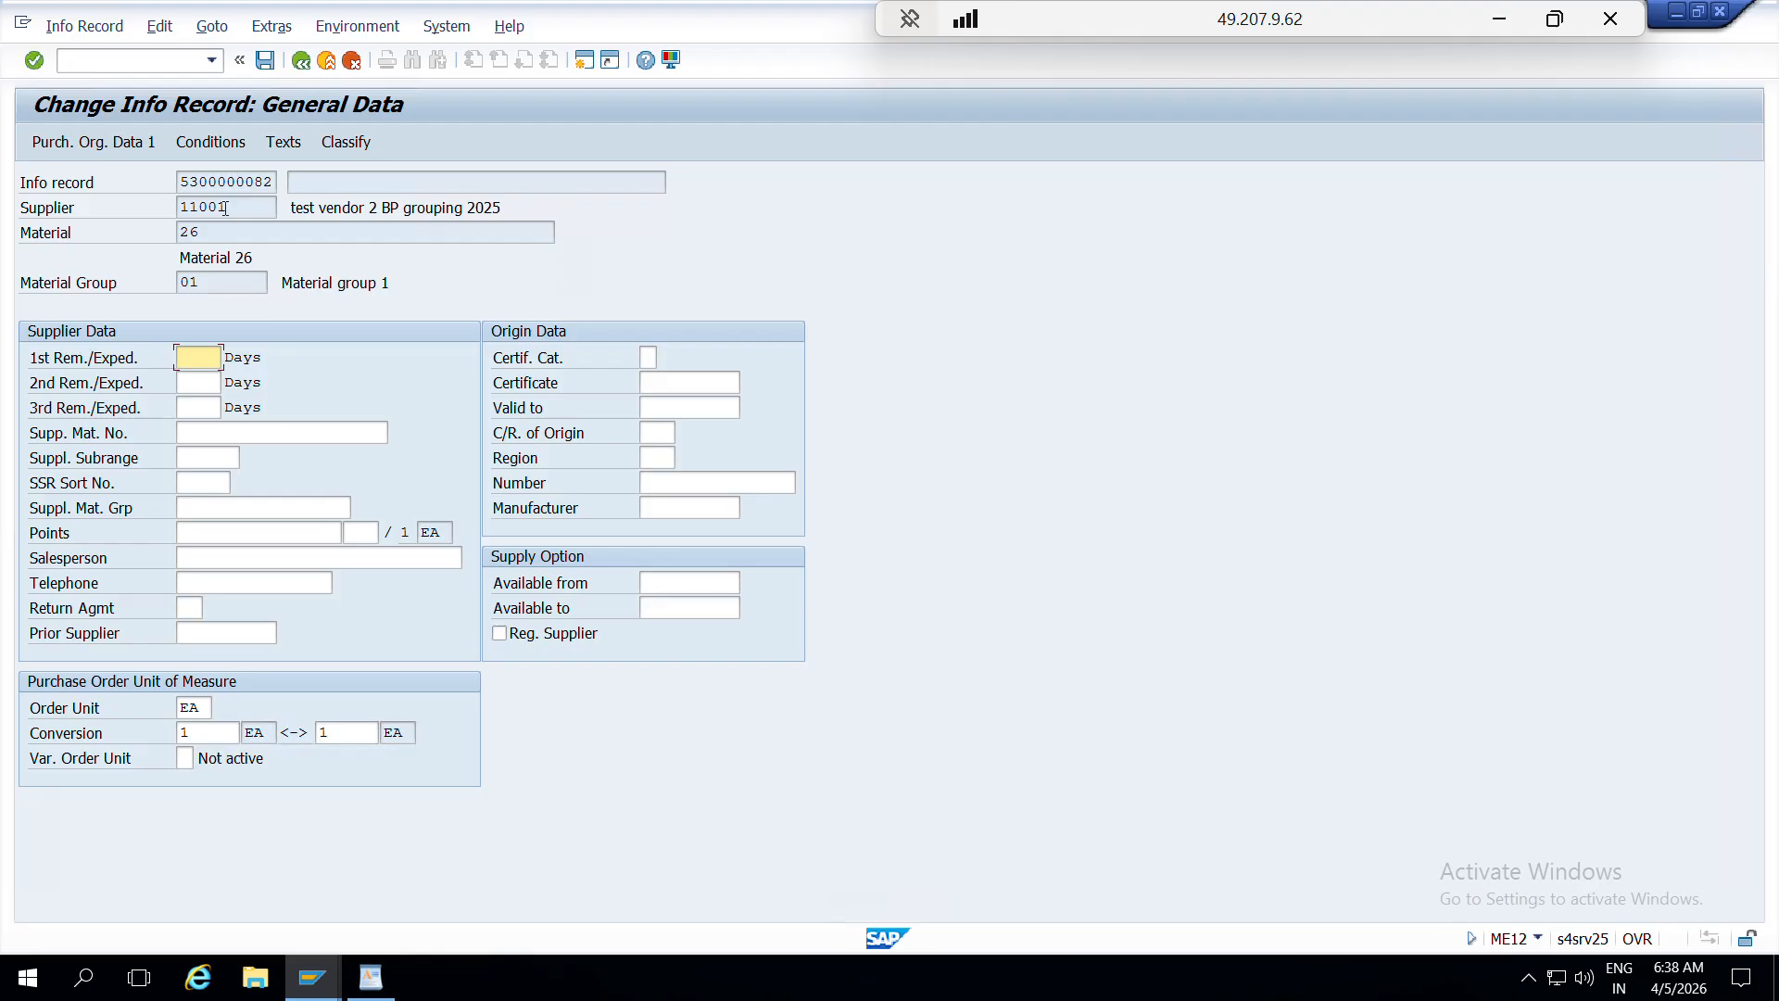
# - Check the info record's net price in Purch. Organization Data 1 and the validity period of its conditions
pyautogui.click(126, 142)
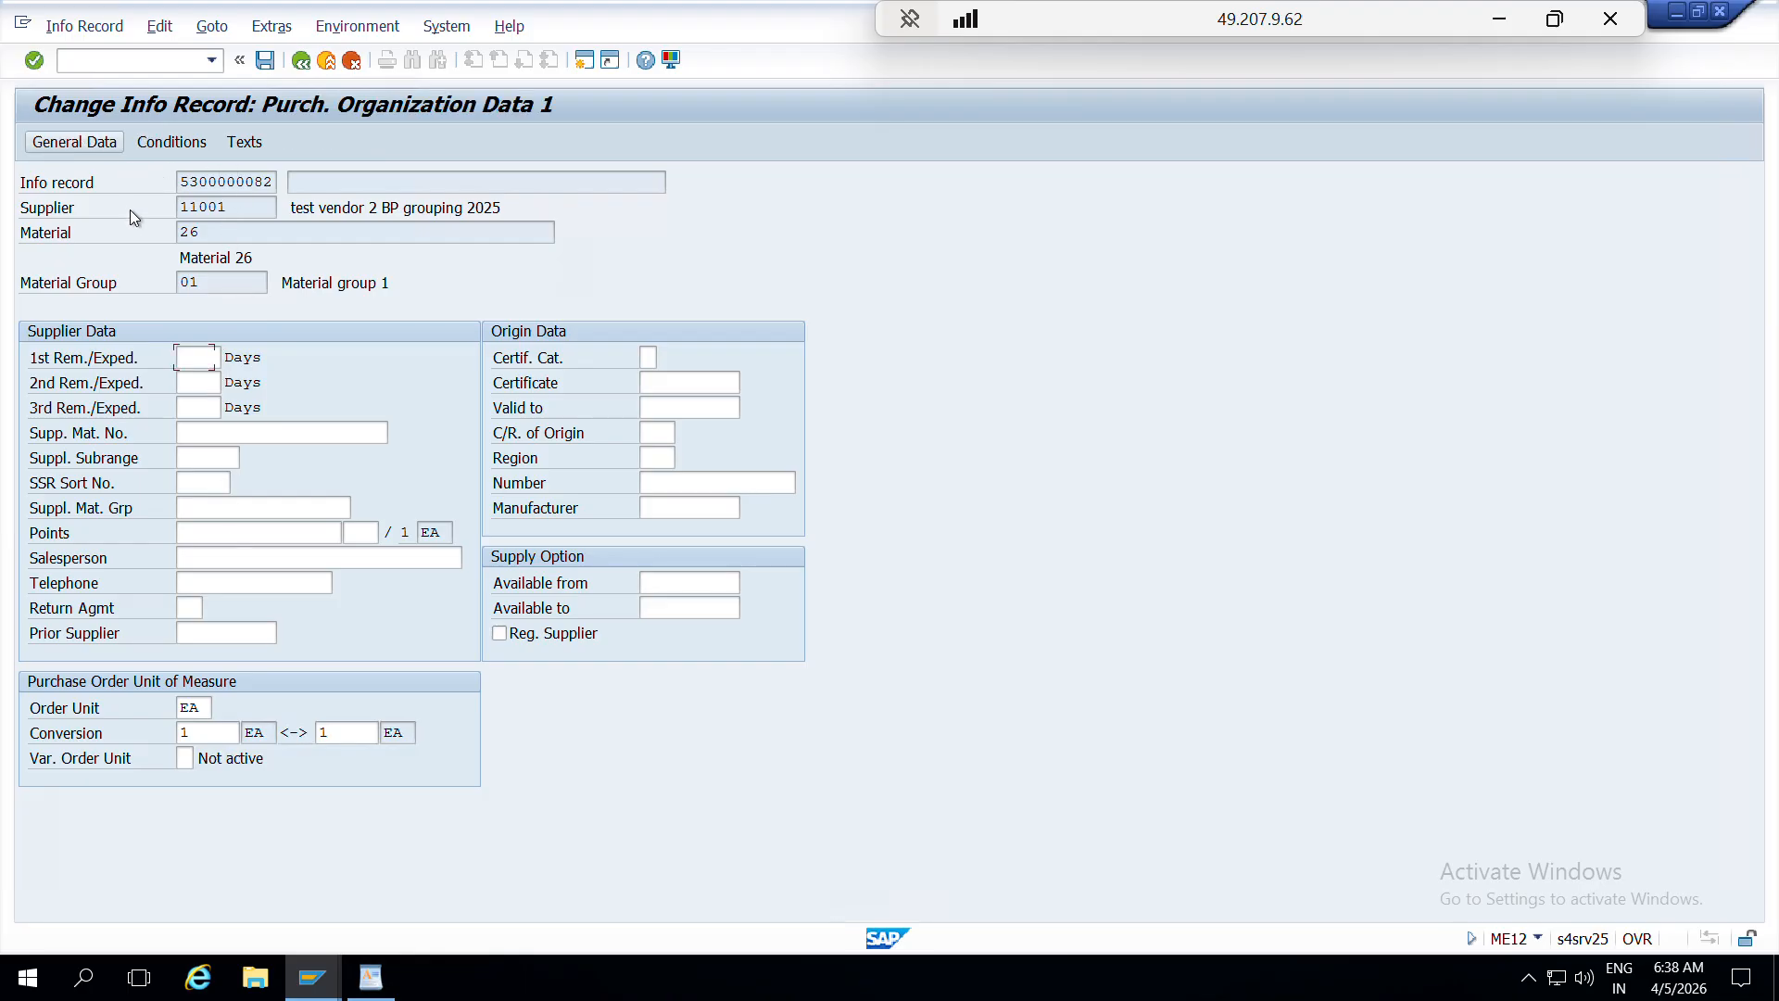
pyautogui.doubleClick(242, 661)
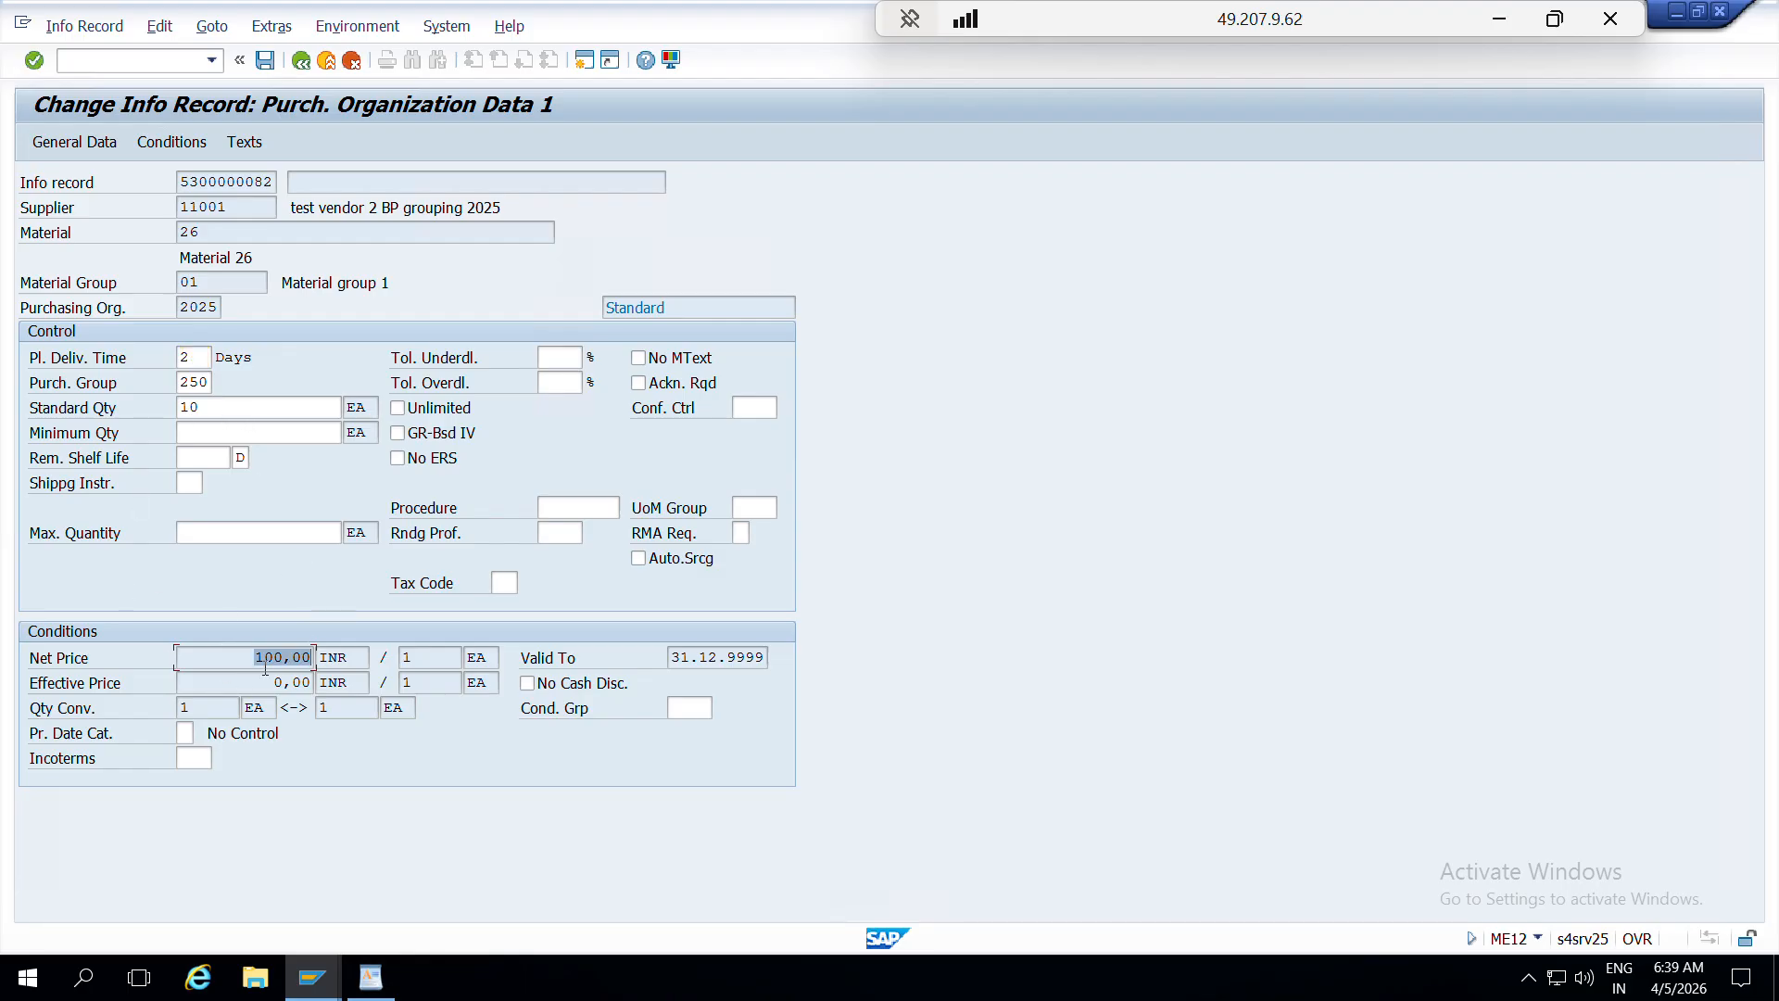
pyautogui.click(176, 142)
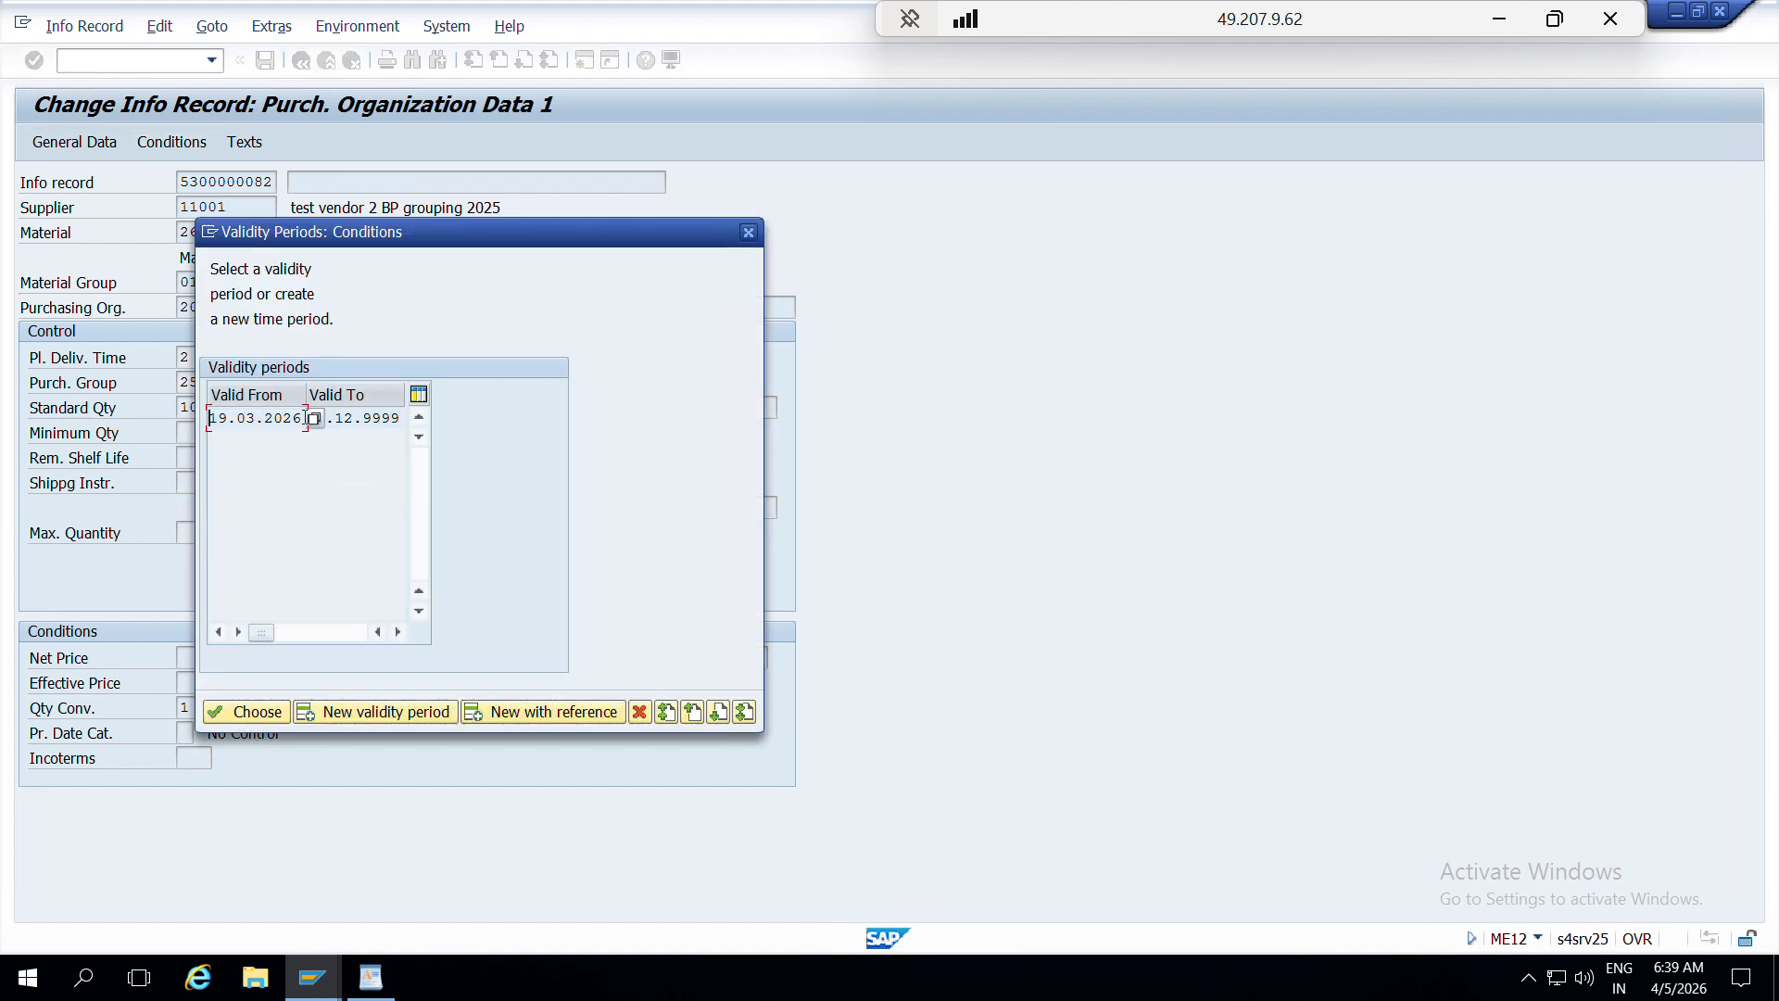
pyautogui.click(352, 421)
pyautogui.moveTo(400, 421); pyautogui.dragTo(307, 427)
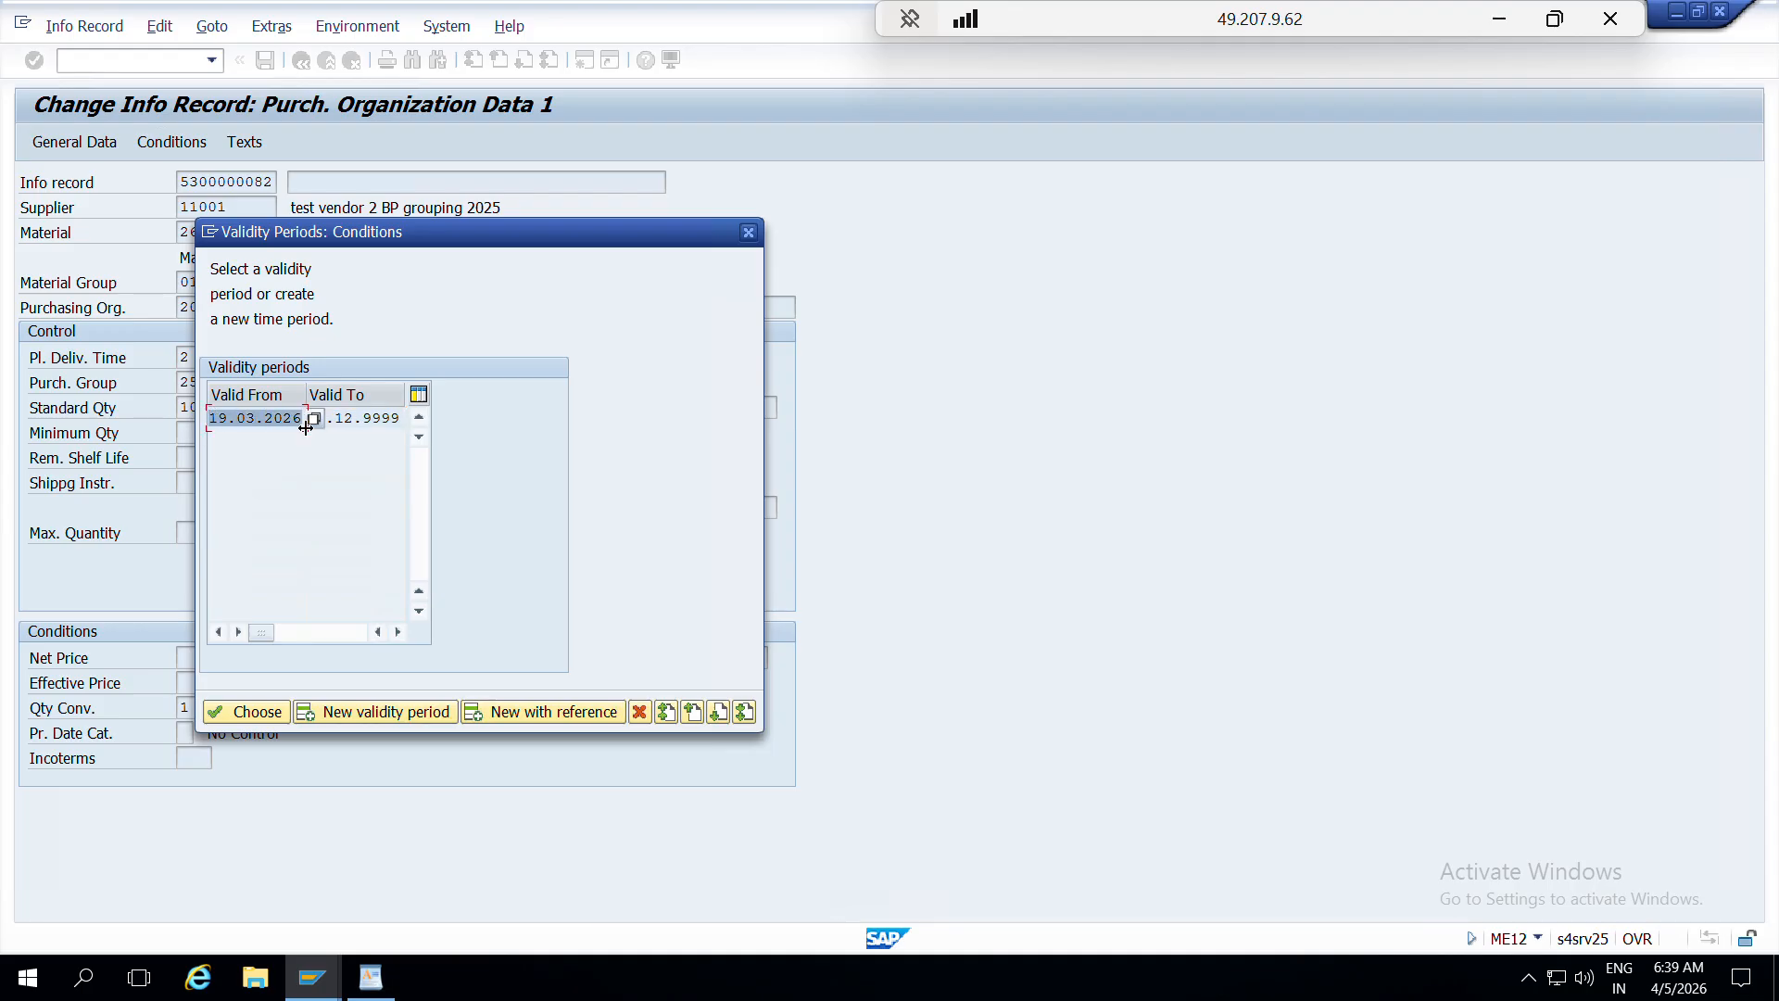
# - Create a new validity period for the info record's conditions and enter a standard gross price of 125 INR
pyautogui.click(362, 419)
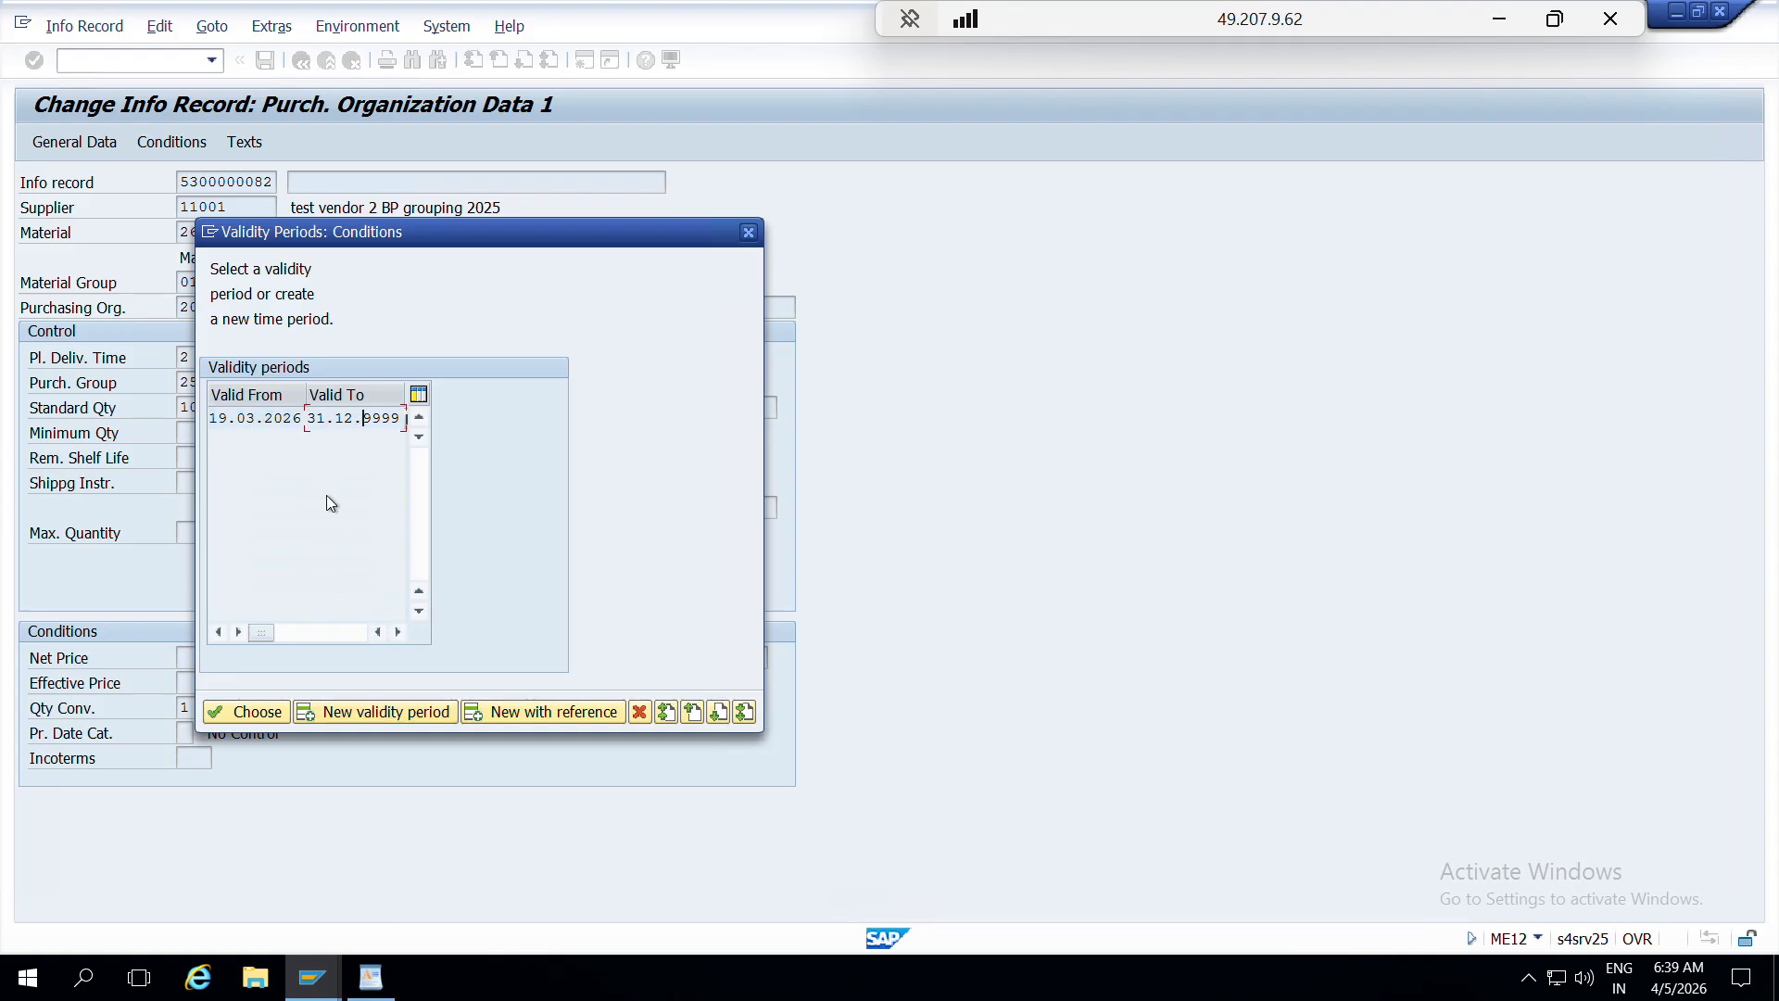
pyautogui.click(353, 717)
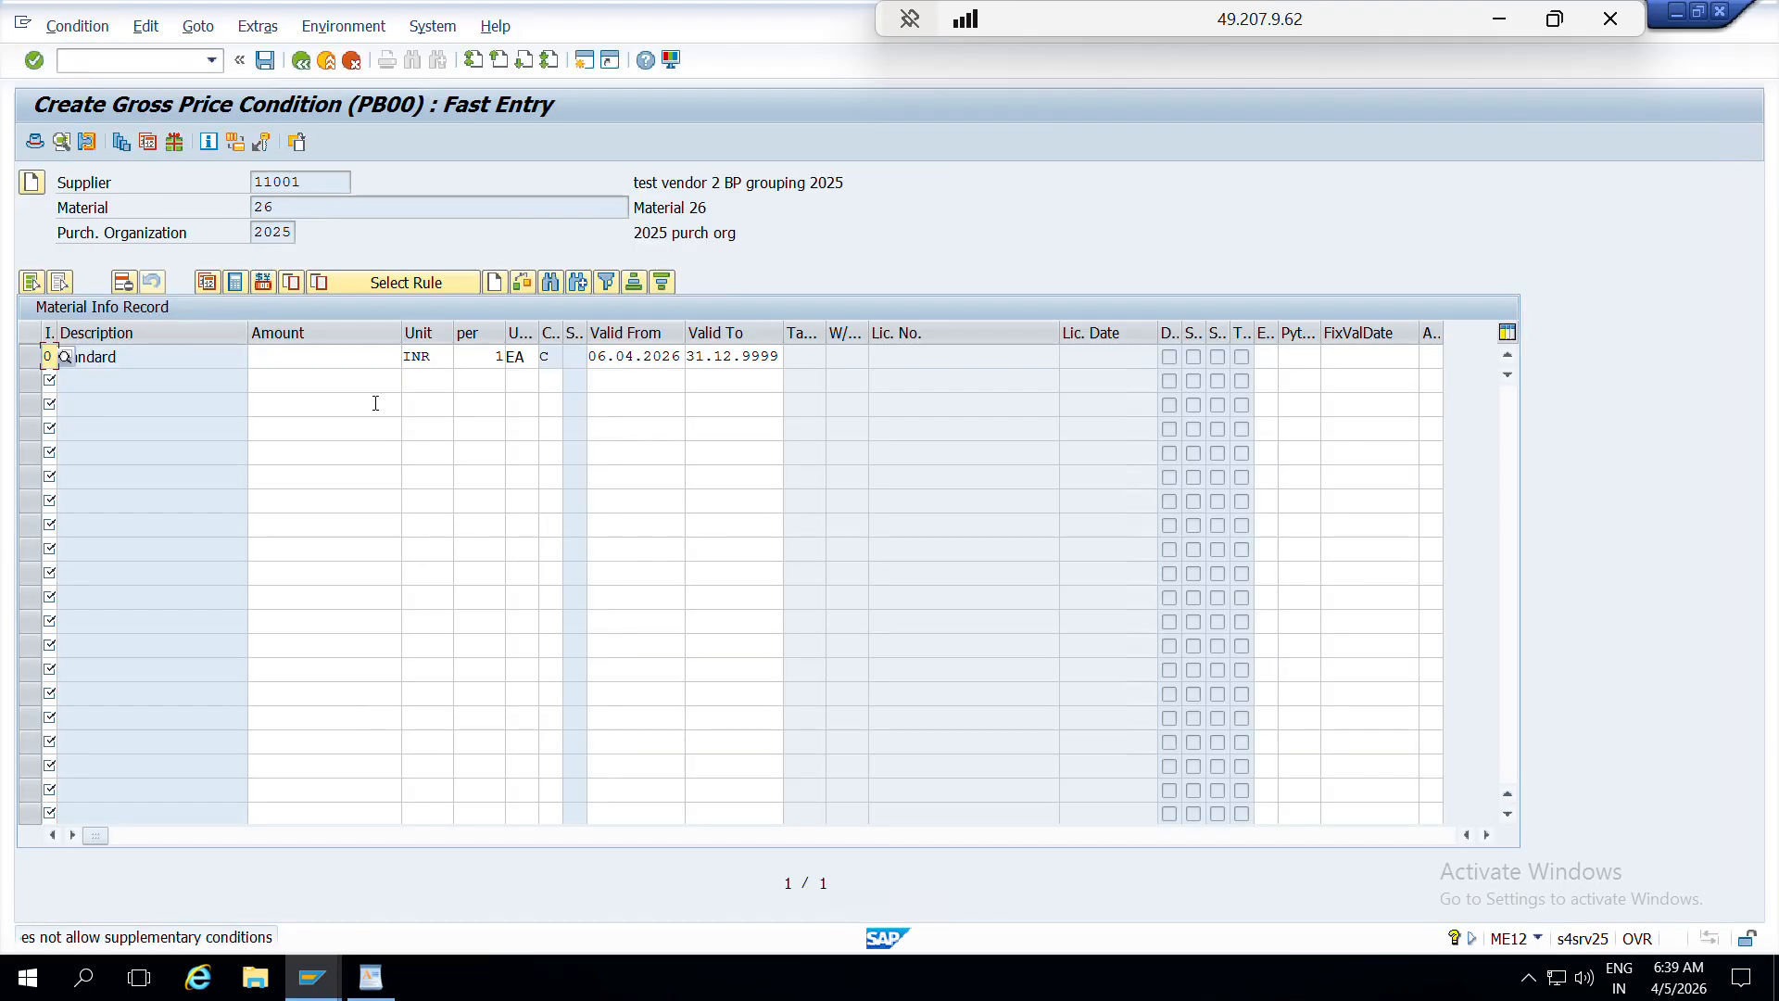
pyautogui.click(308, 361)
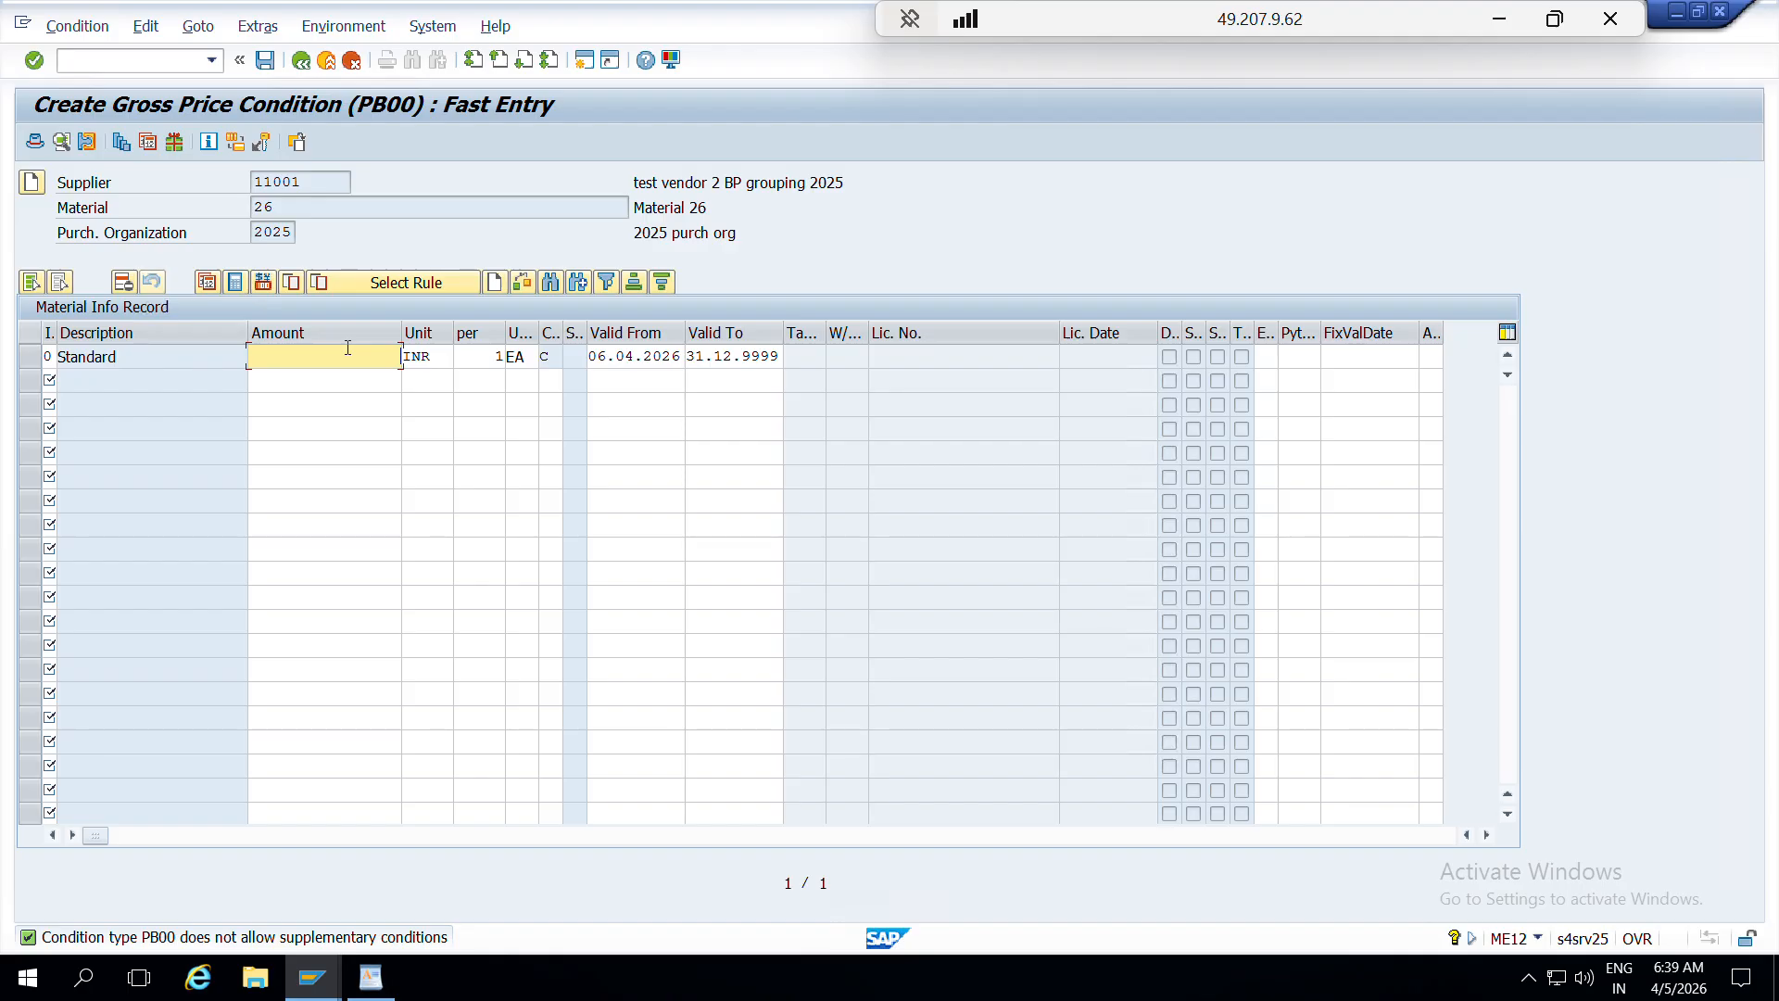
pyautogui.write('120')
pyautogui.press('BackSpace')
pyautogui.write('125')
pyautogui.click(429, 356)
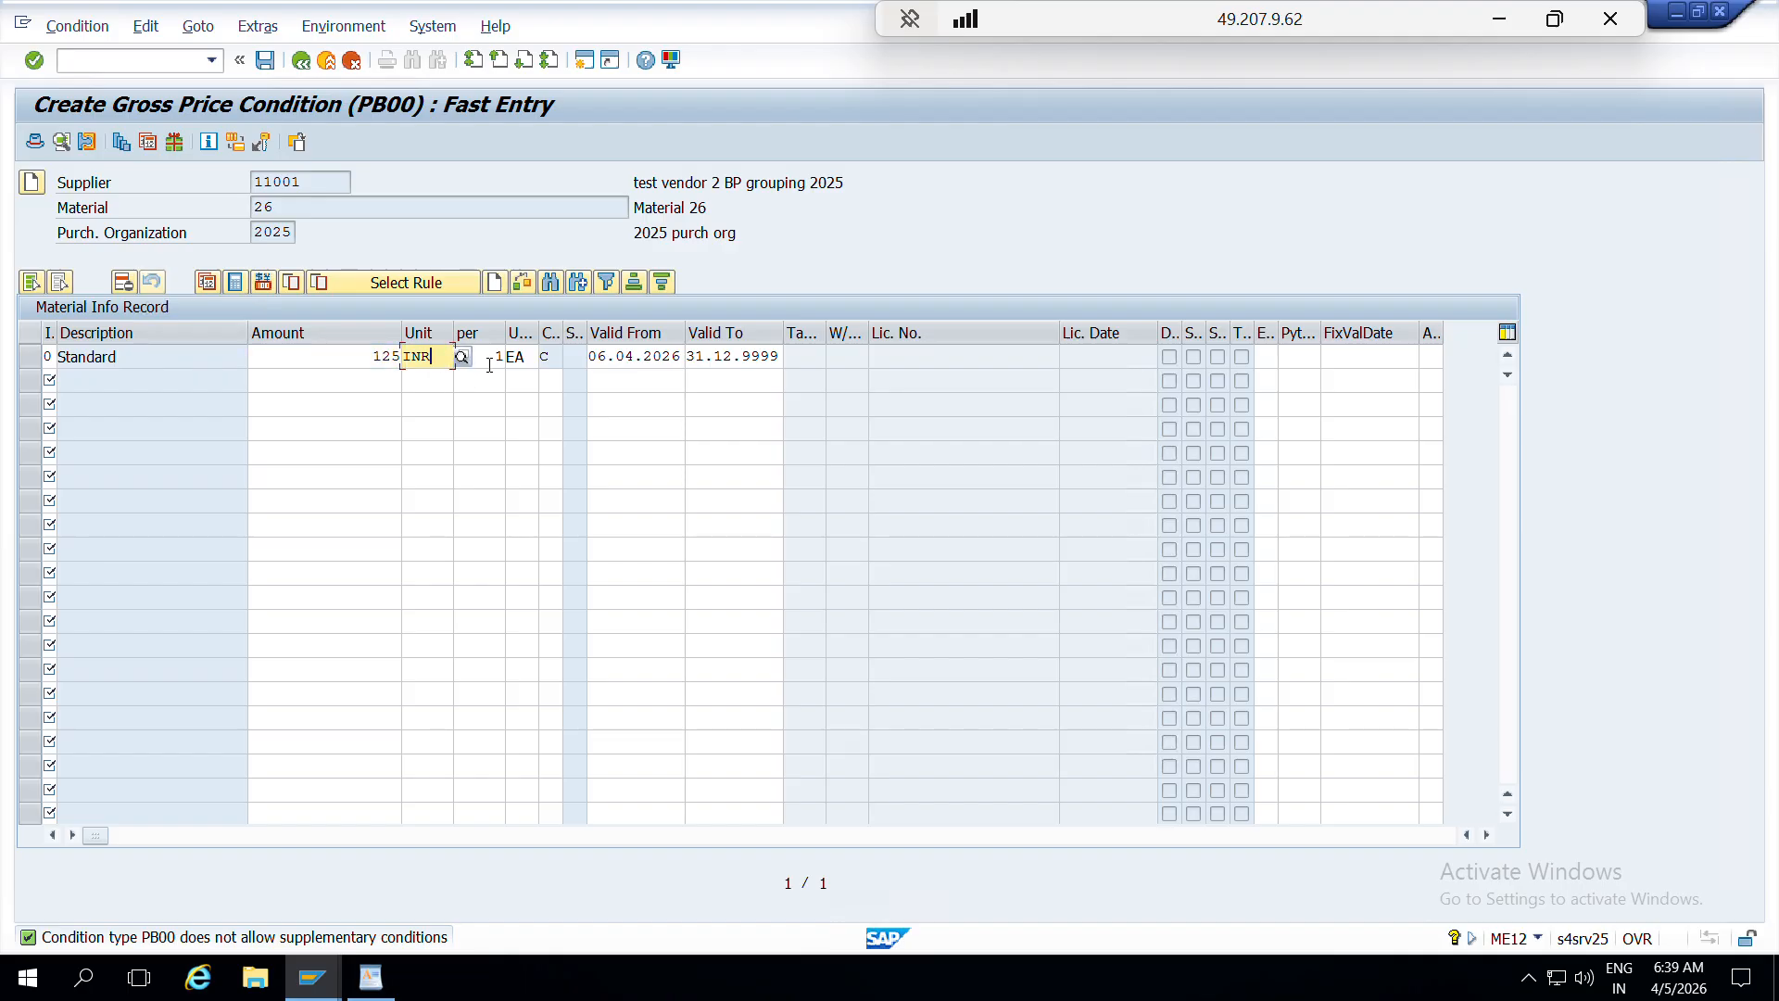
# - Set the Valid To date of the new gross price condition to 06.05.2026 and save the info record
pyautogui.click(659, 356)
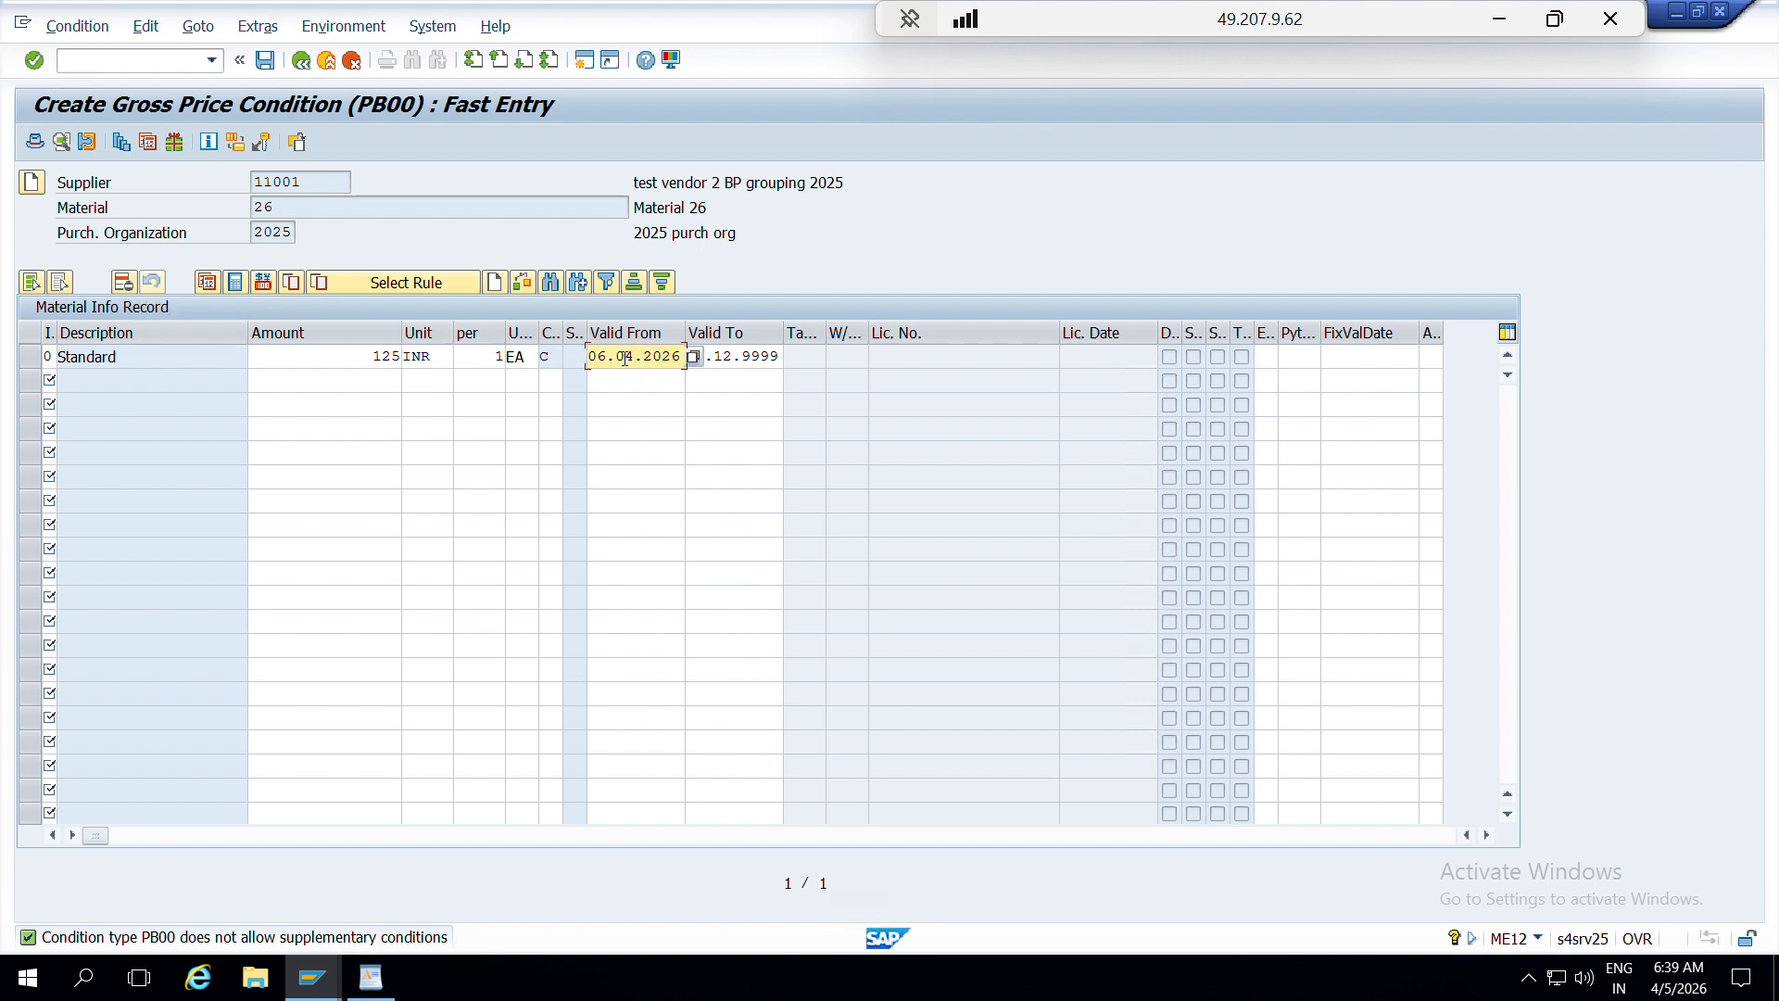
pyautogui.click(753, 357)
pyautogui.moveTo(776, 355); pyautogui.dragTo(686, 357)
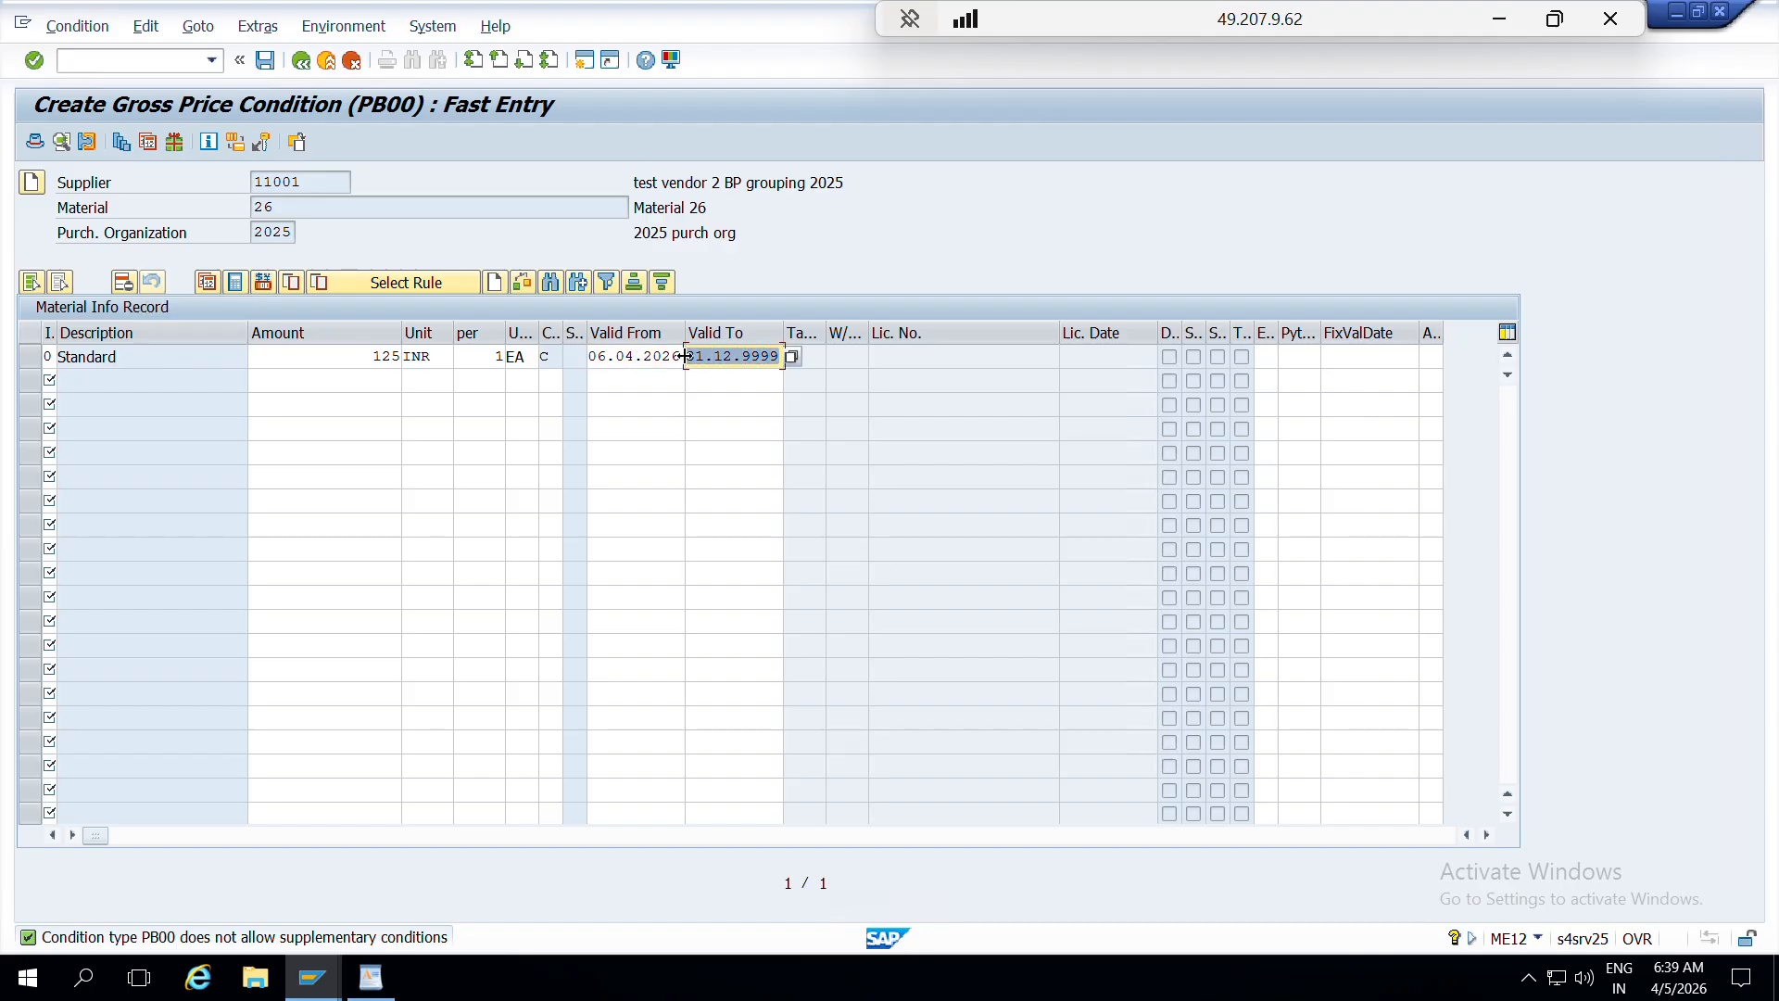
pyautogui.press('Delete')
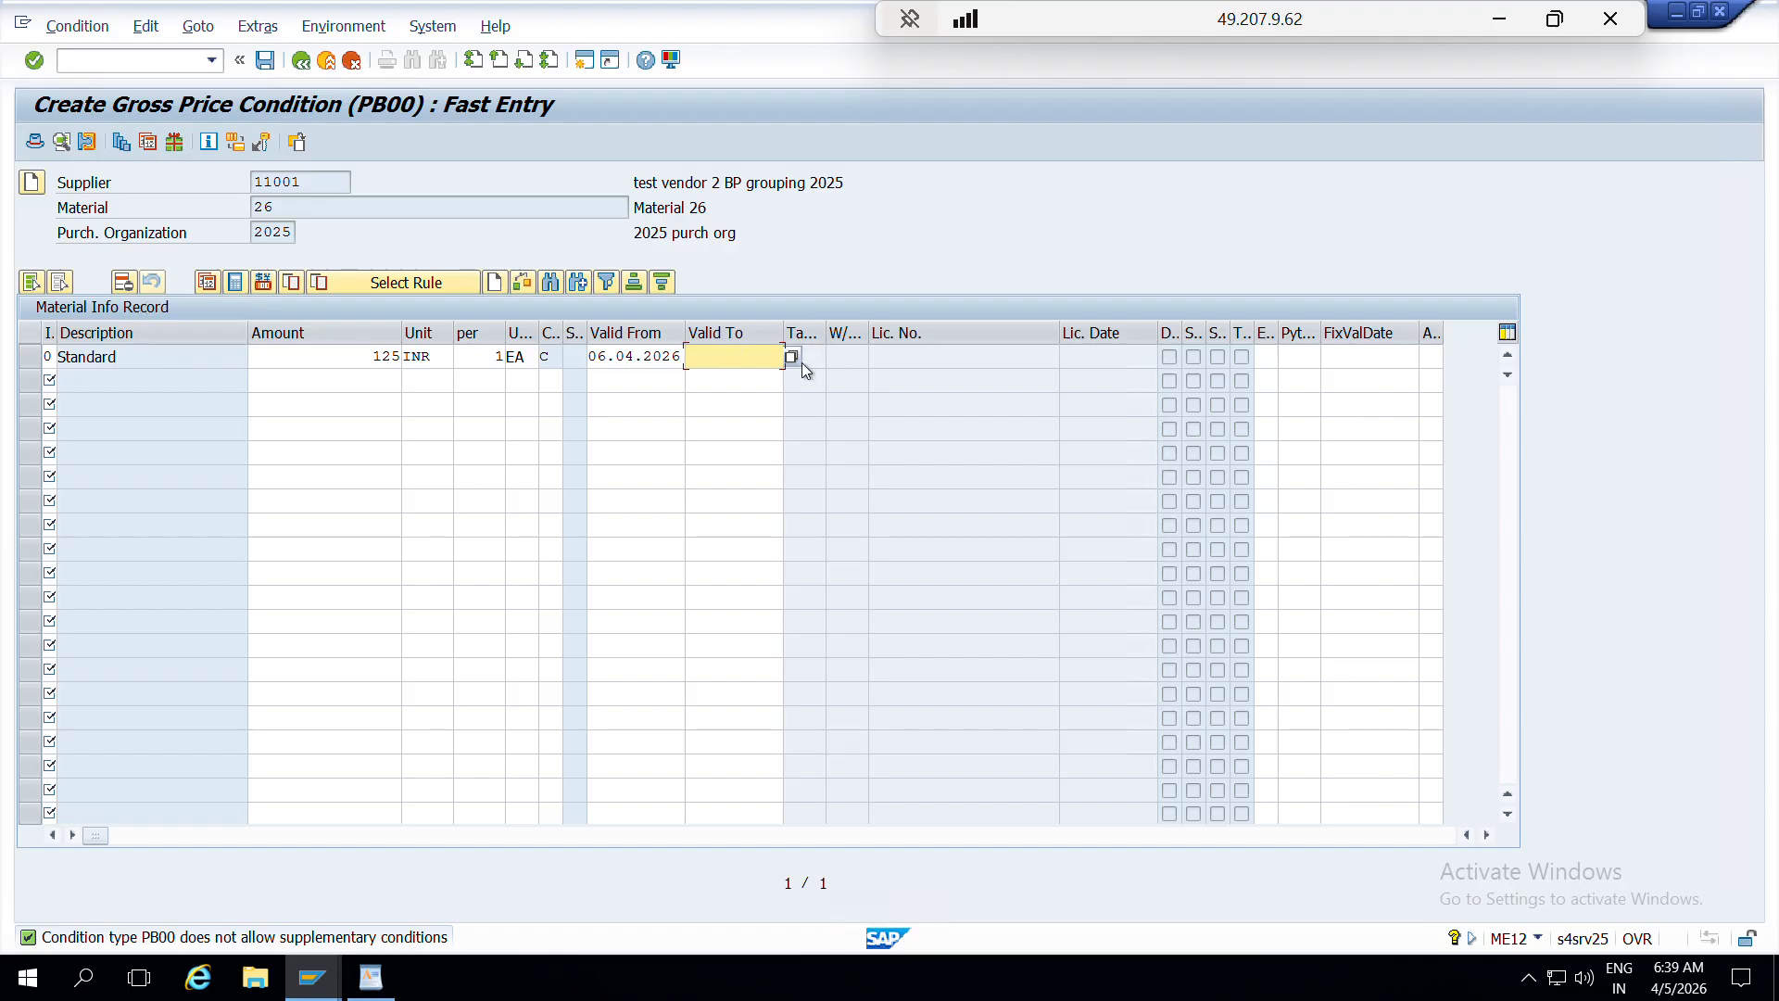
pyautogui.press('F4')
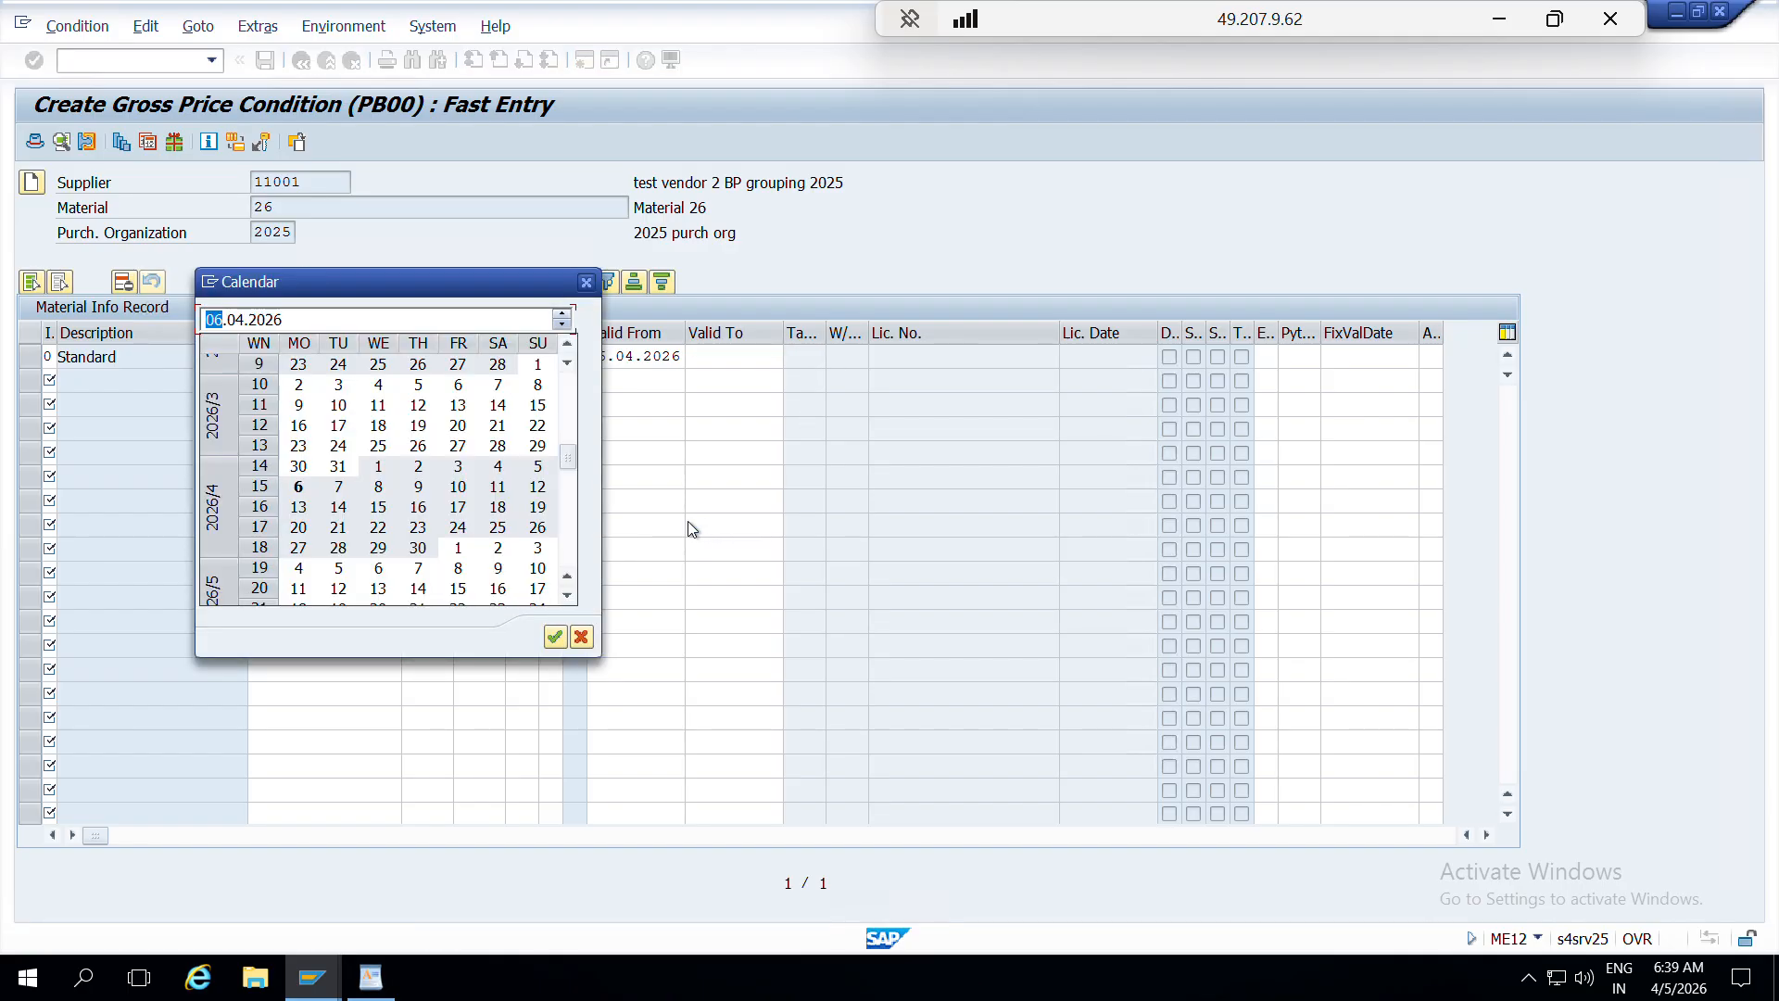
pyautogui.doubleClick(378, 568)
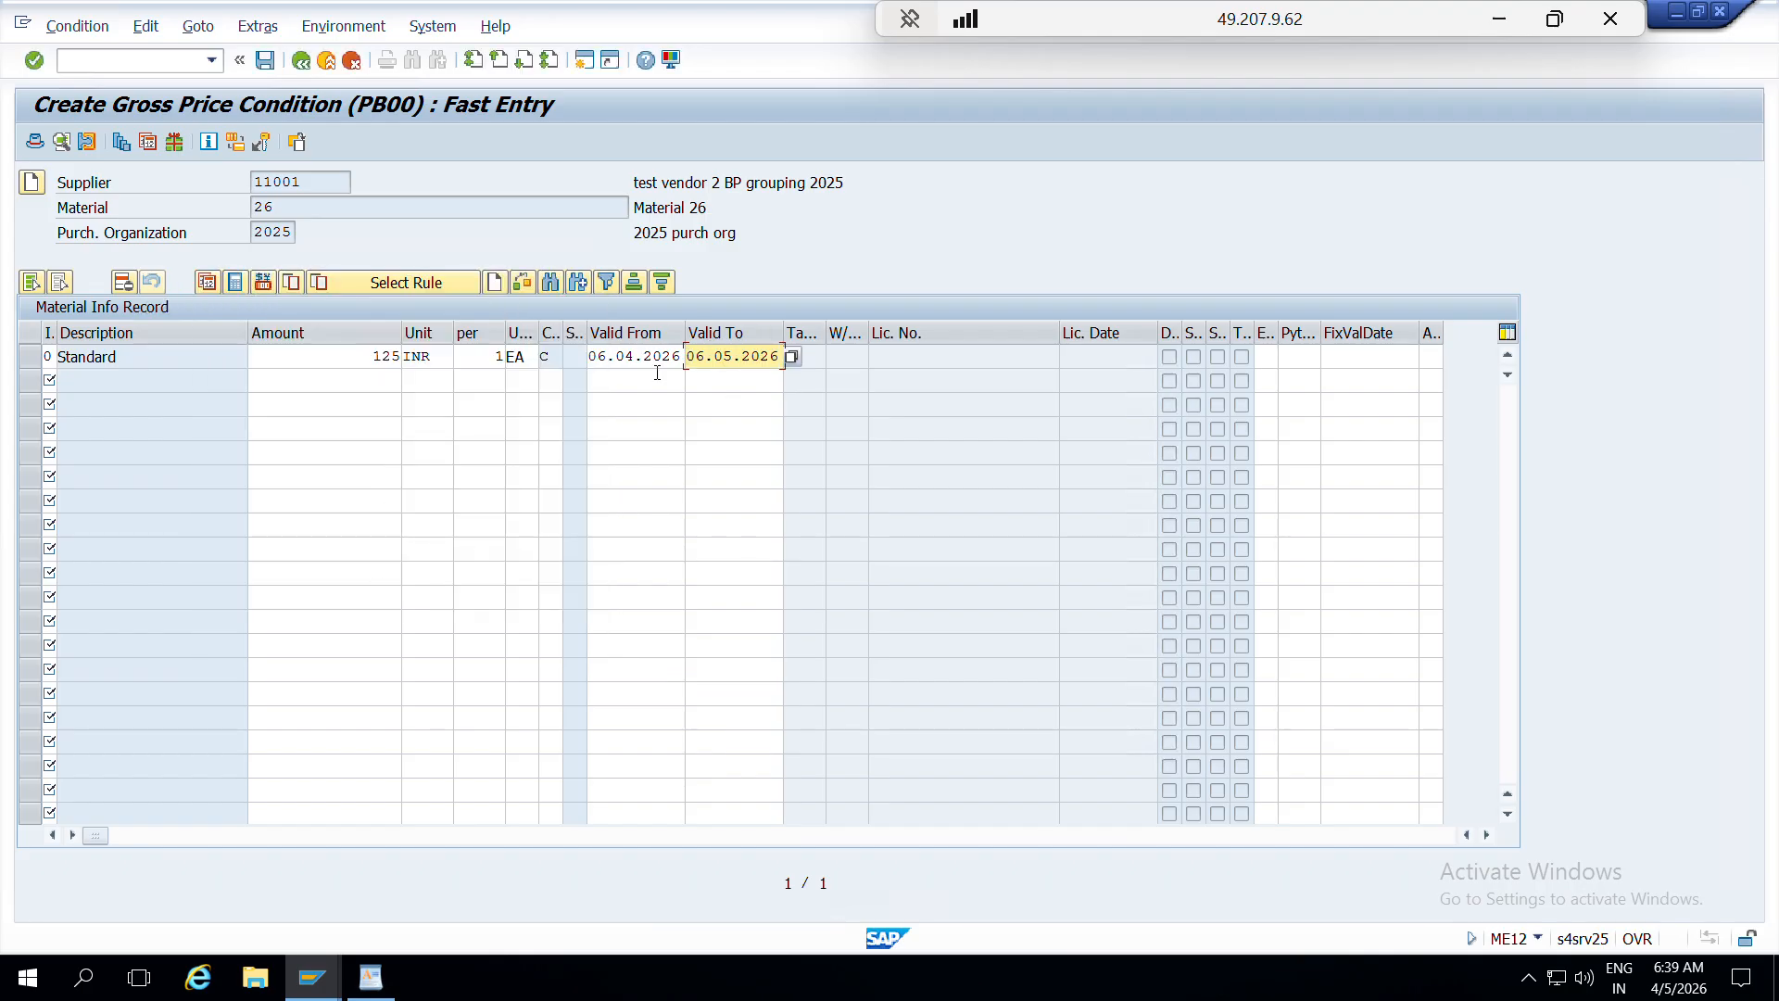
pyautogui.click(618, 358)
pyautogui.click(742, 357)
pyautogui.click(266, 61)
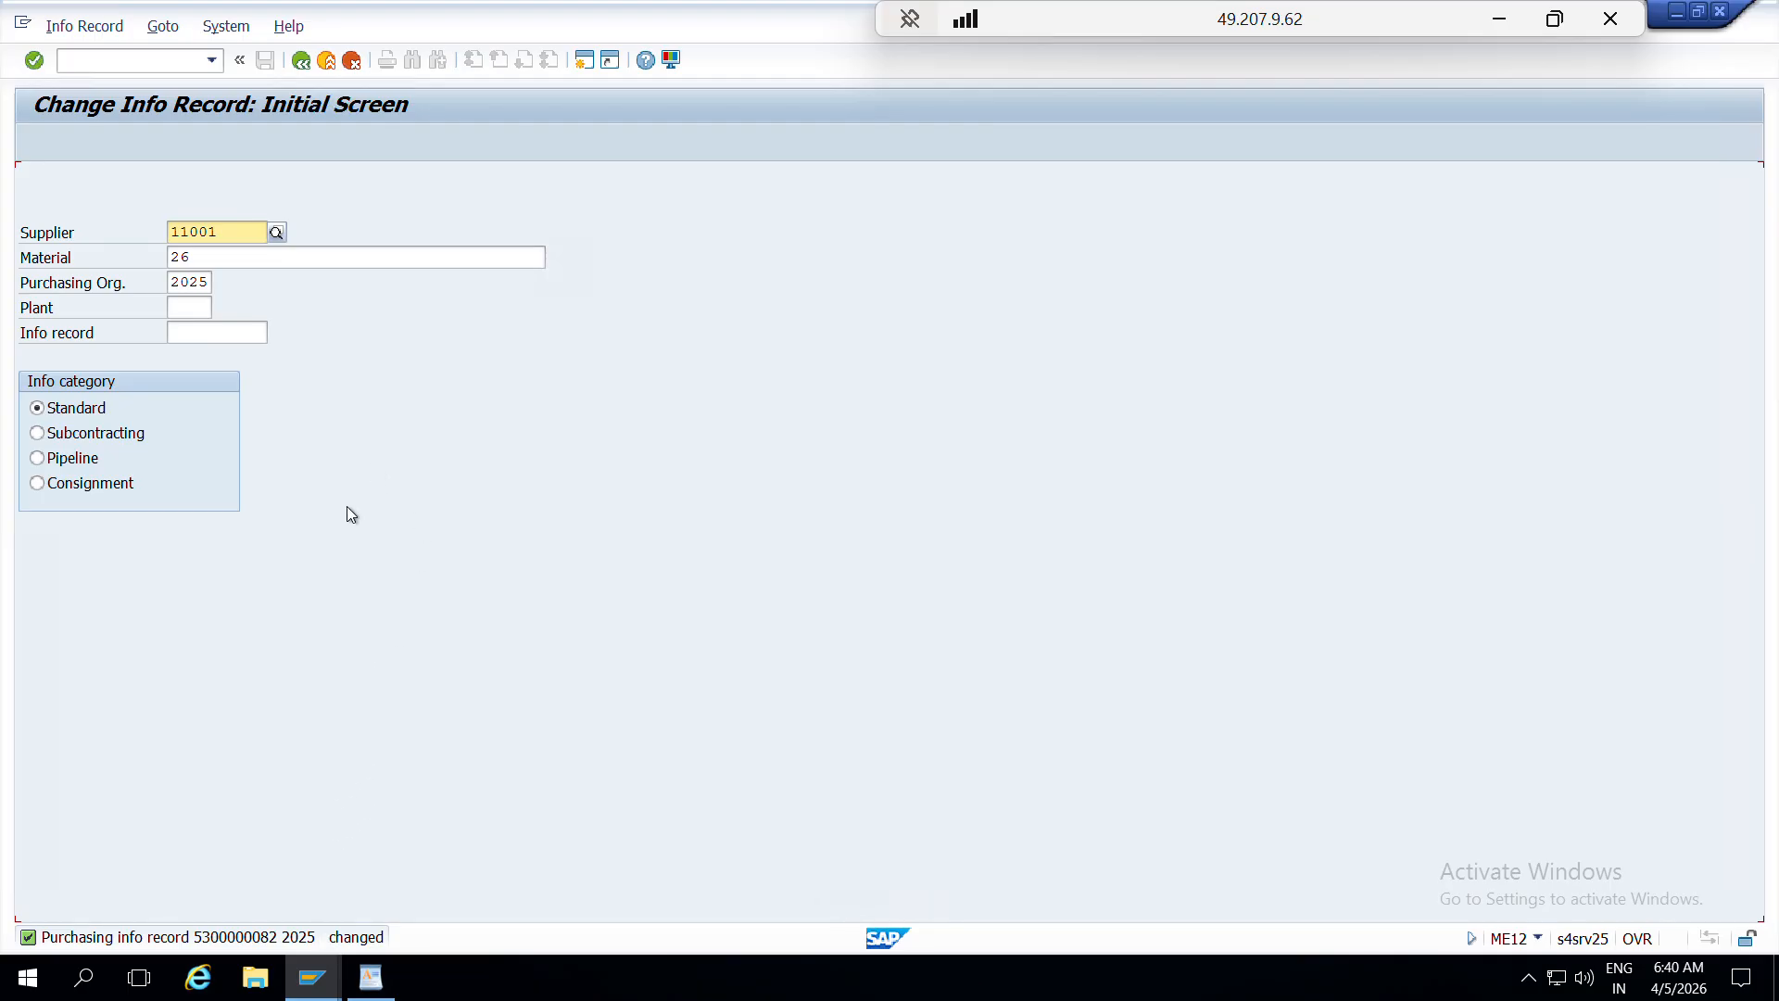
pyautogui.click(313, 977)
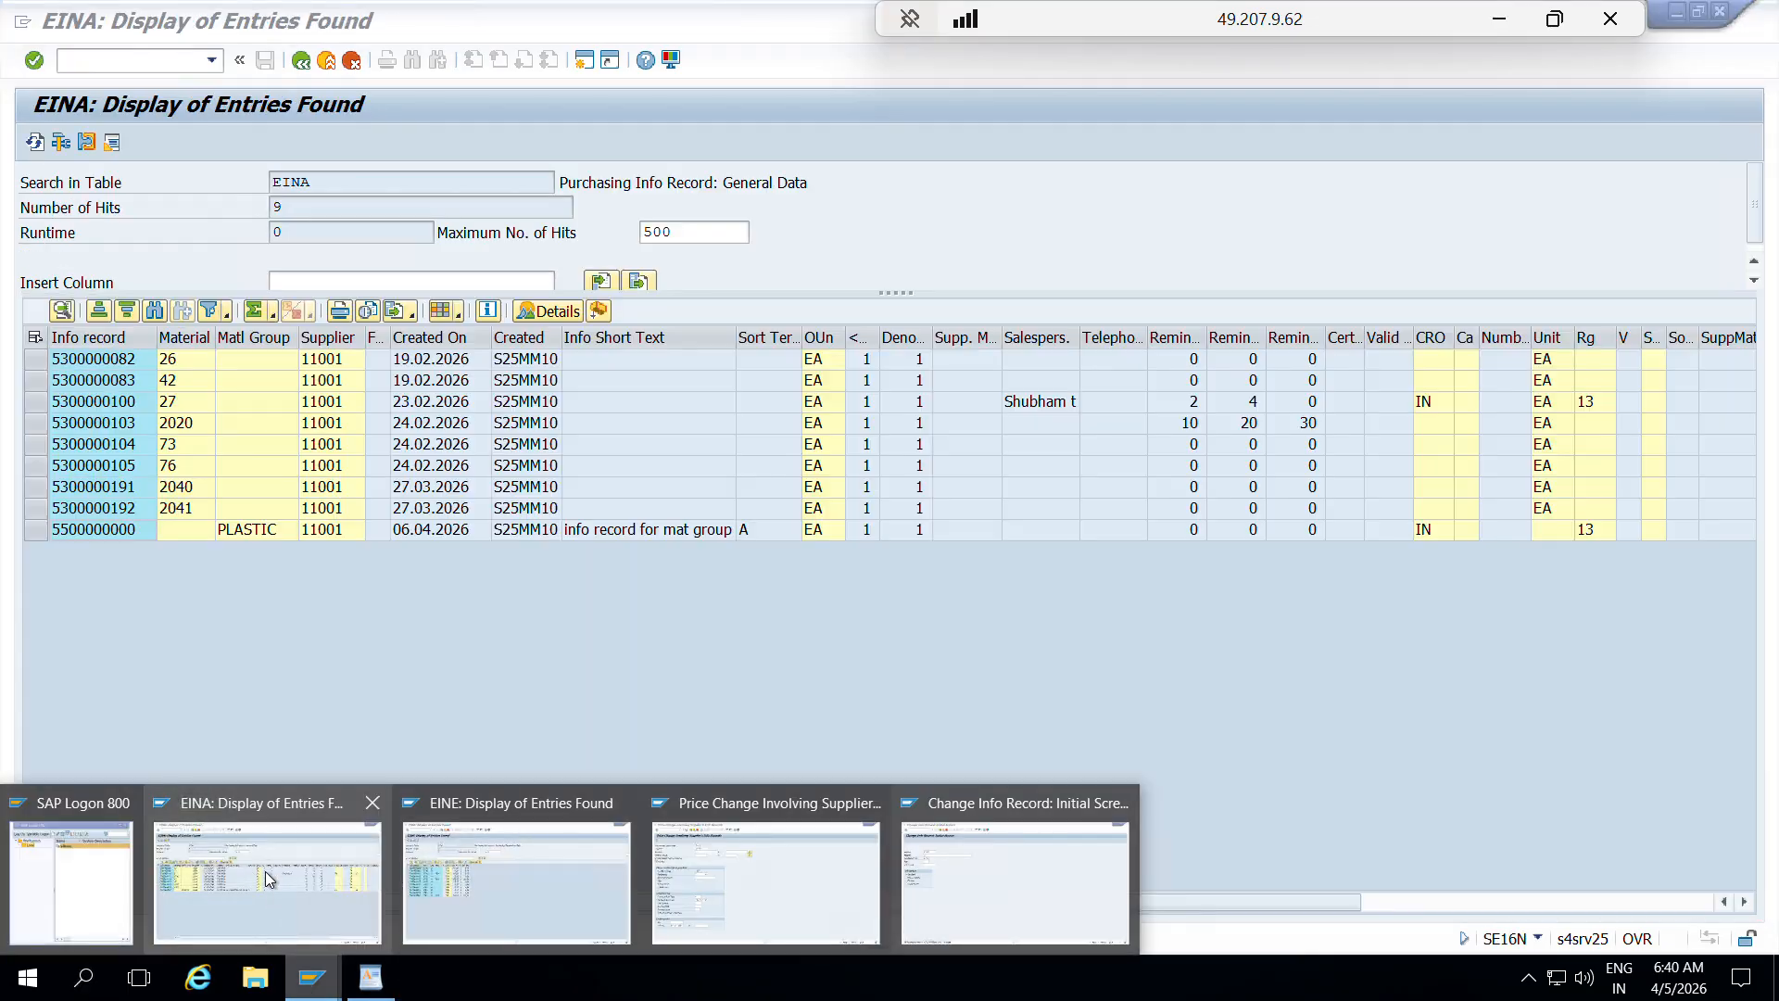
pyautogui.click(258, 871)
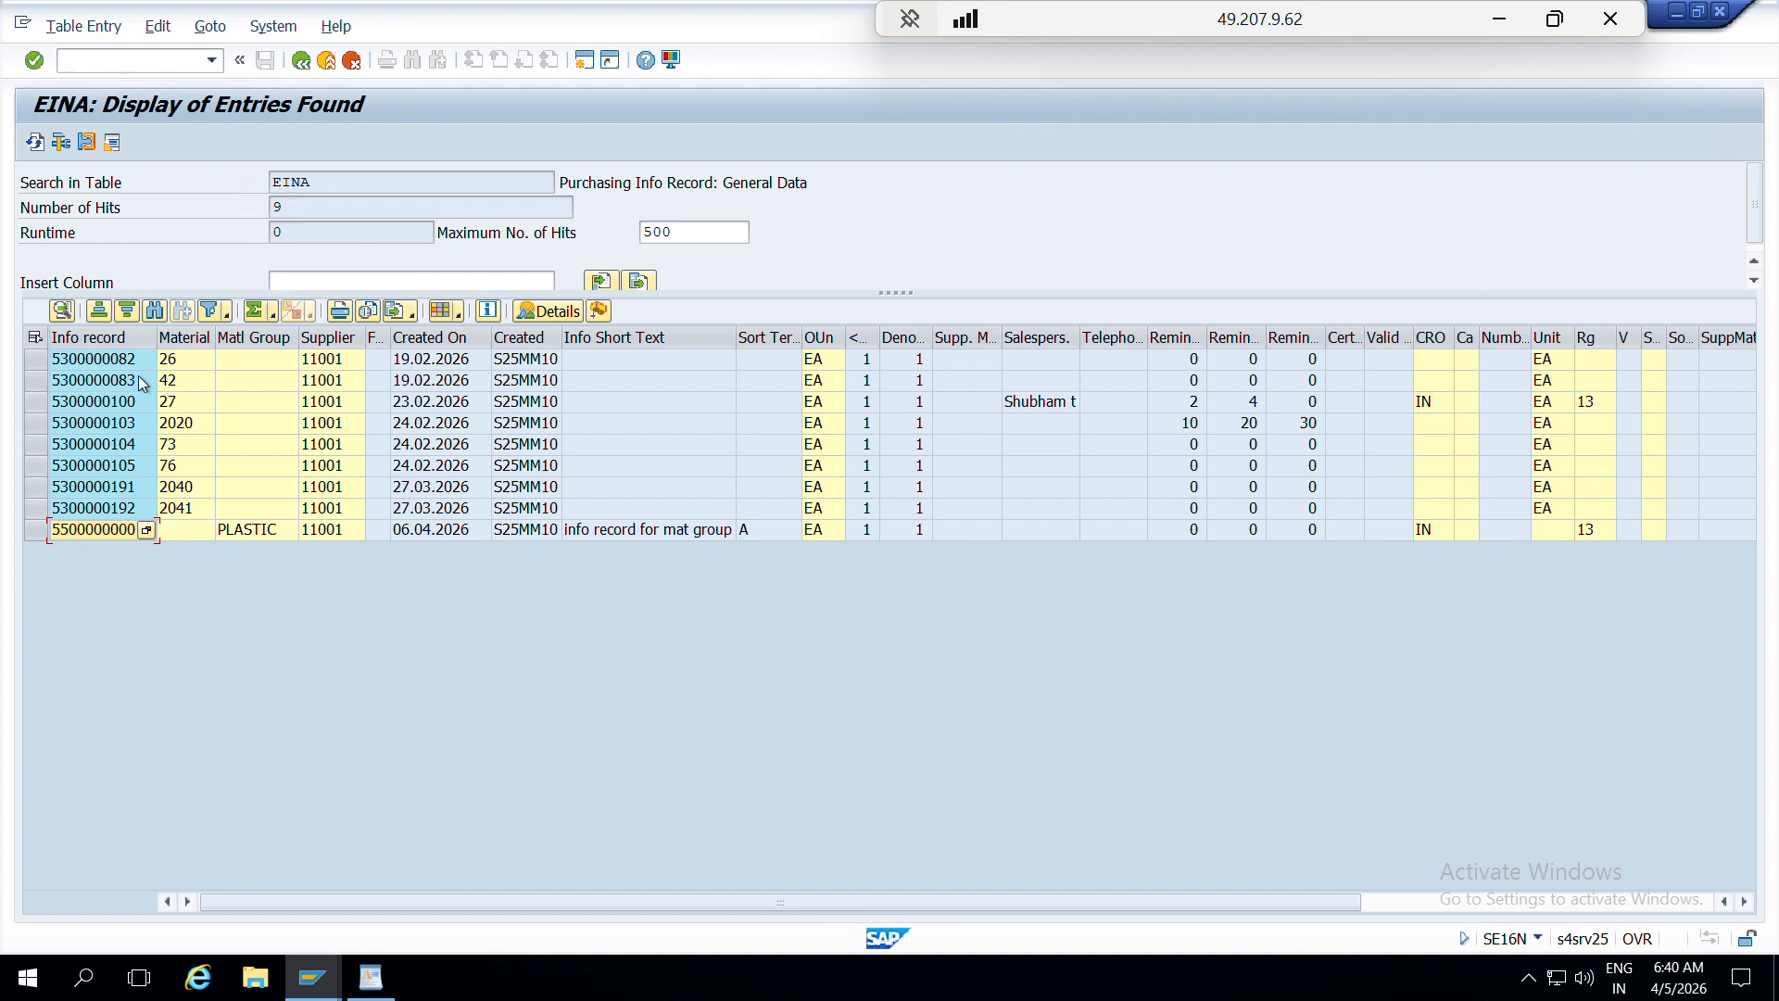
pyautogui.click(312, 977)
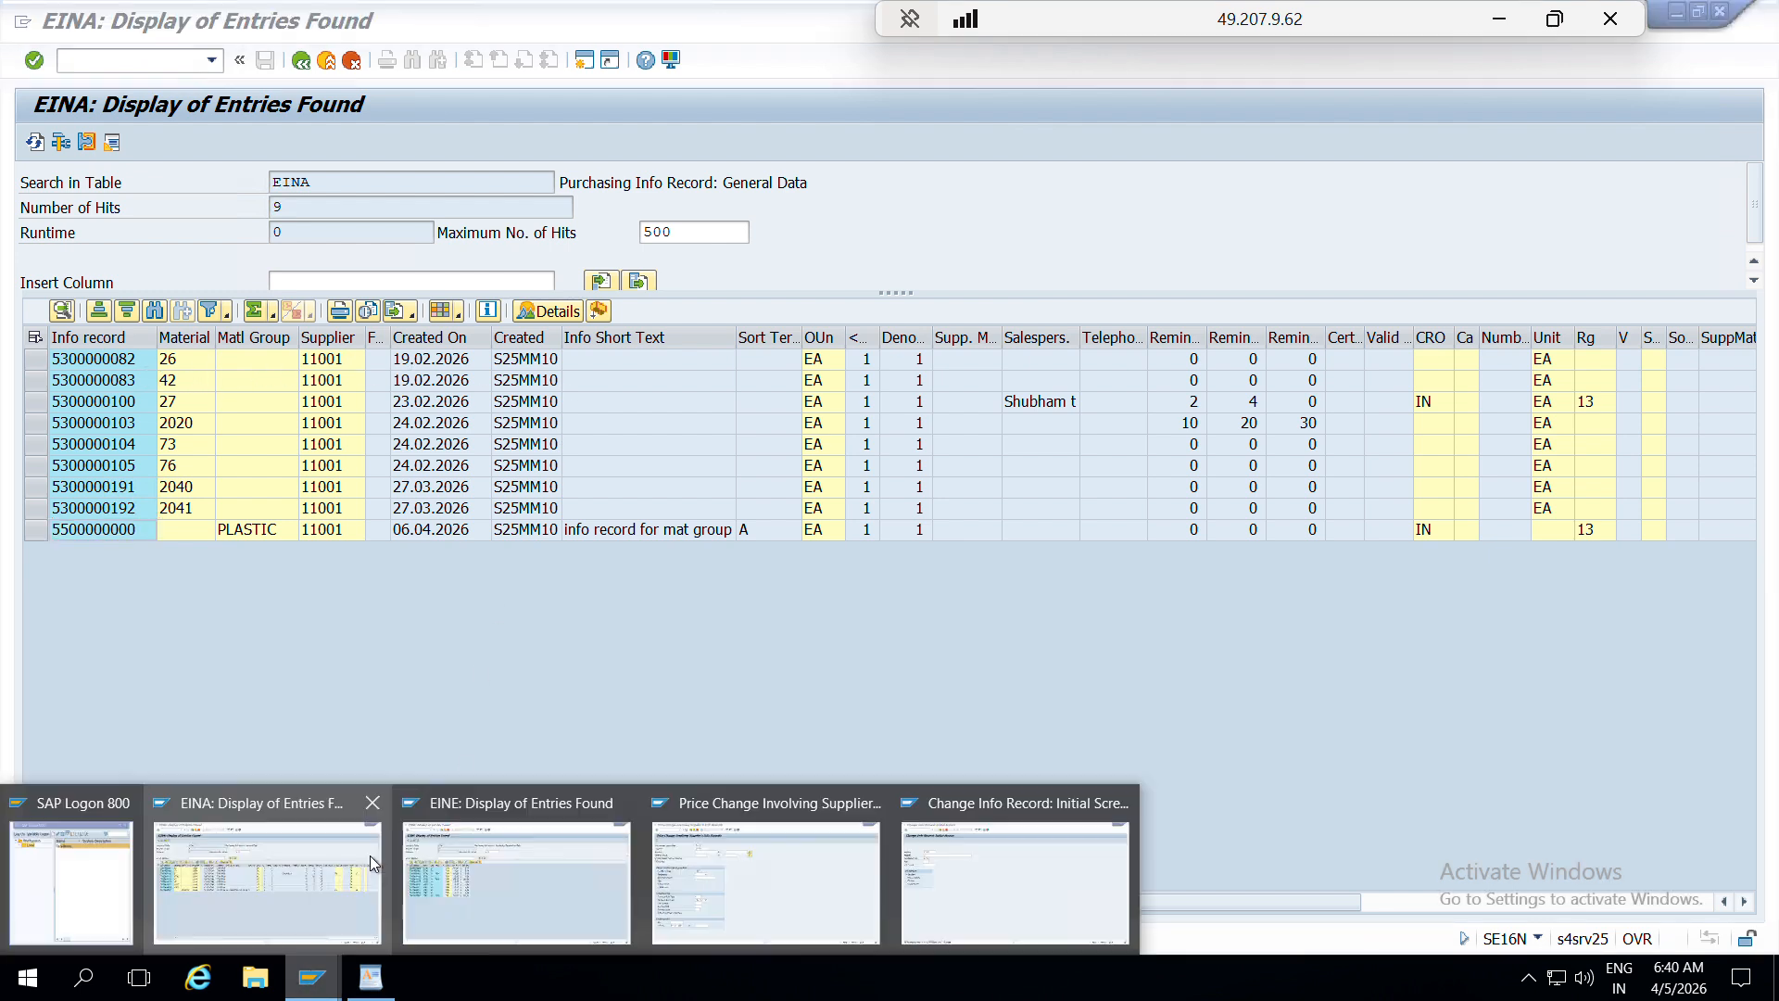
pyautogui.click(545, 871)
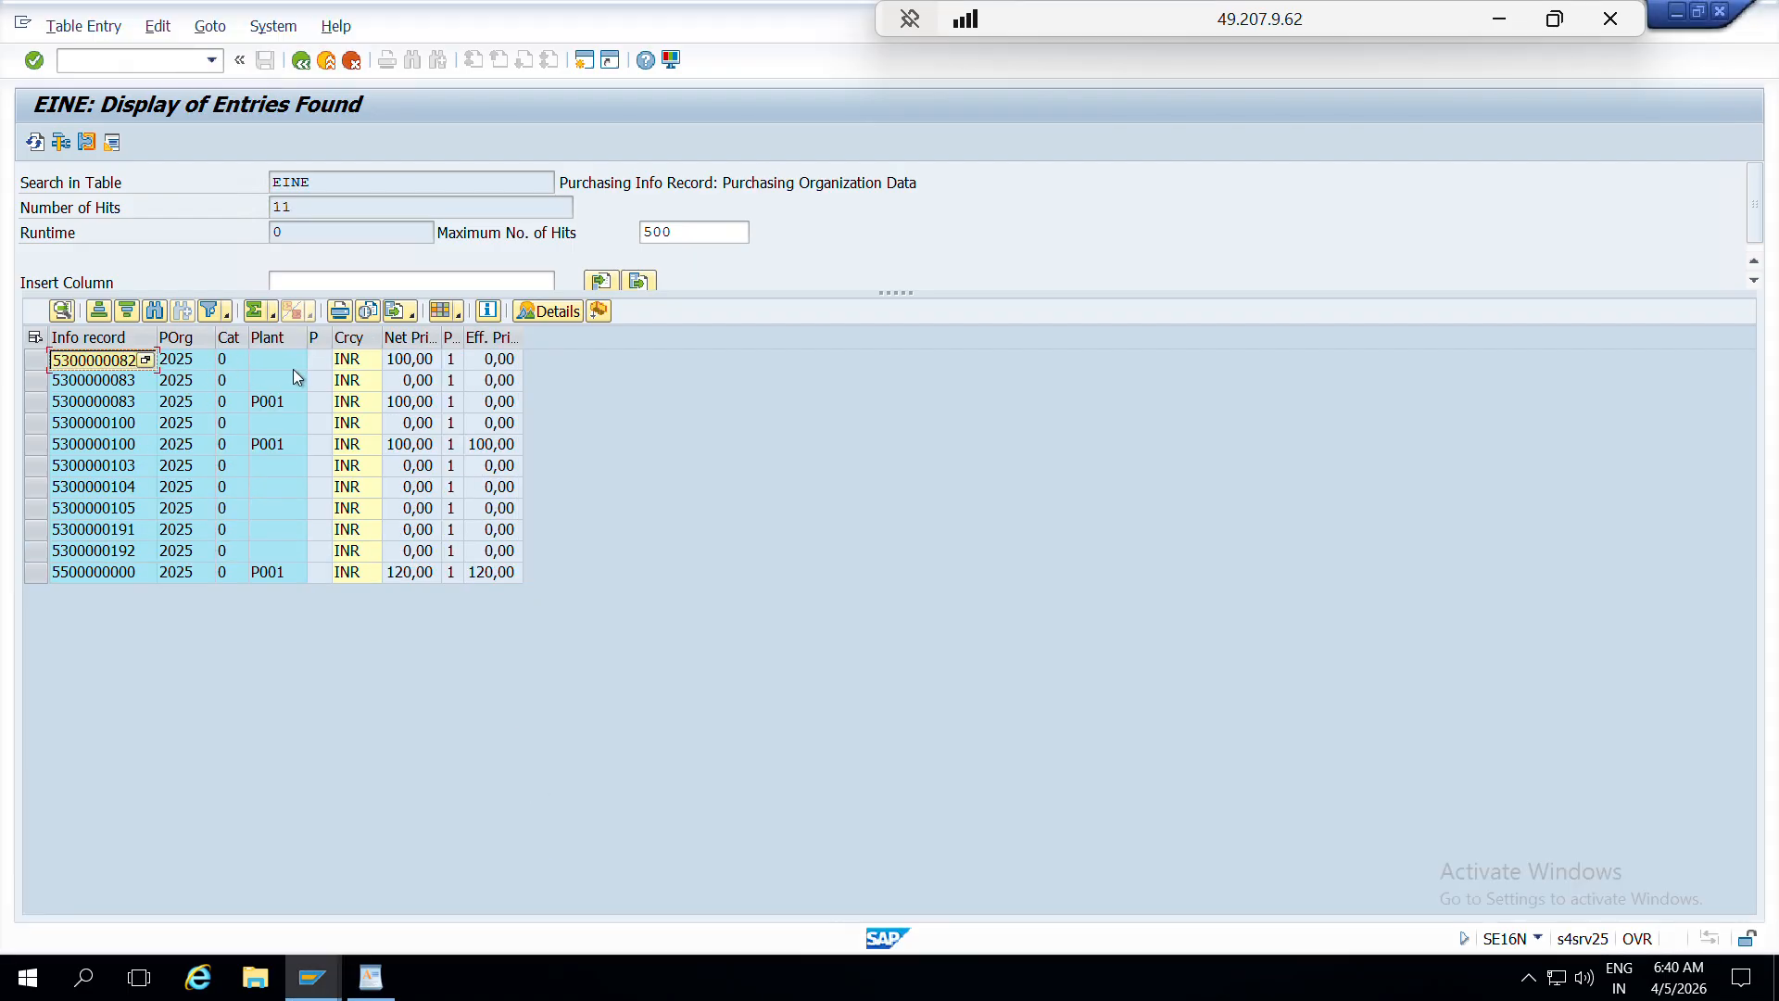
pyautogui.click(410, 363)
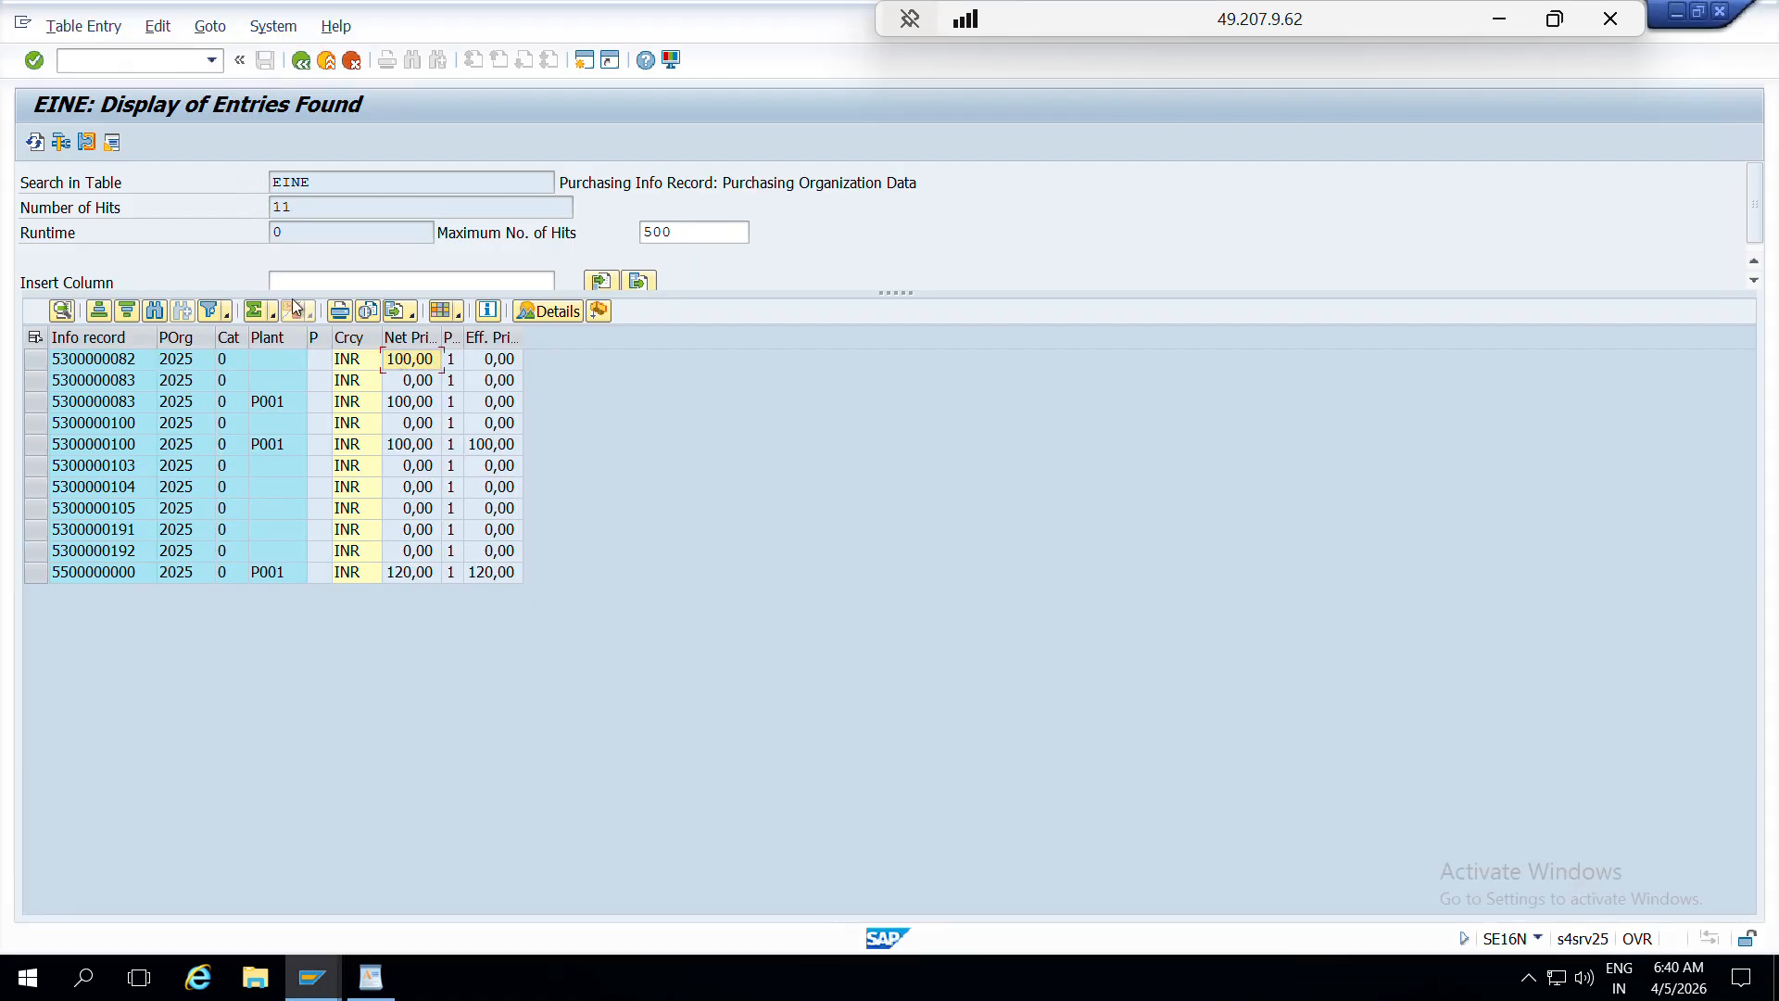
pyautogui.click(32, 141)
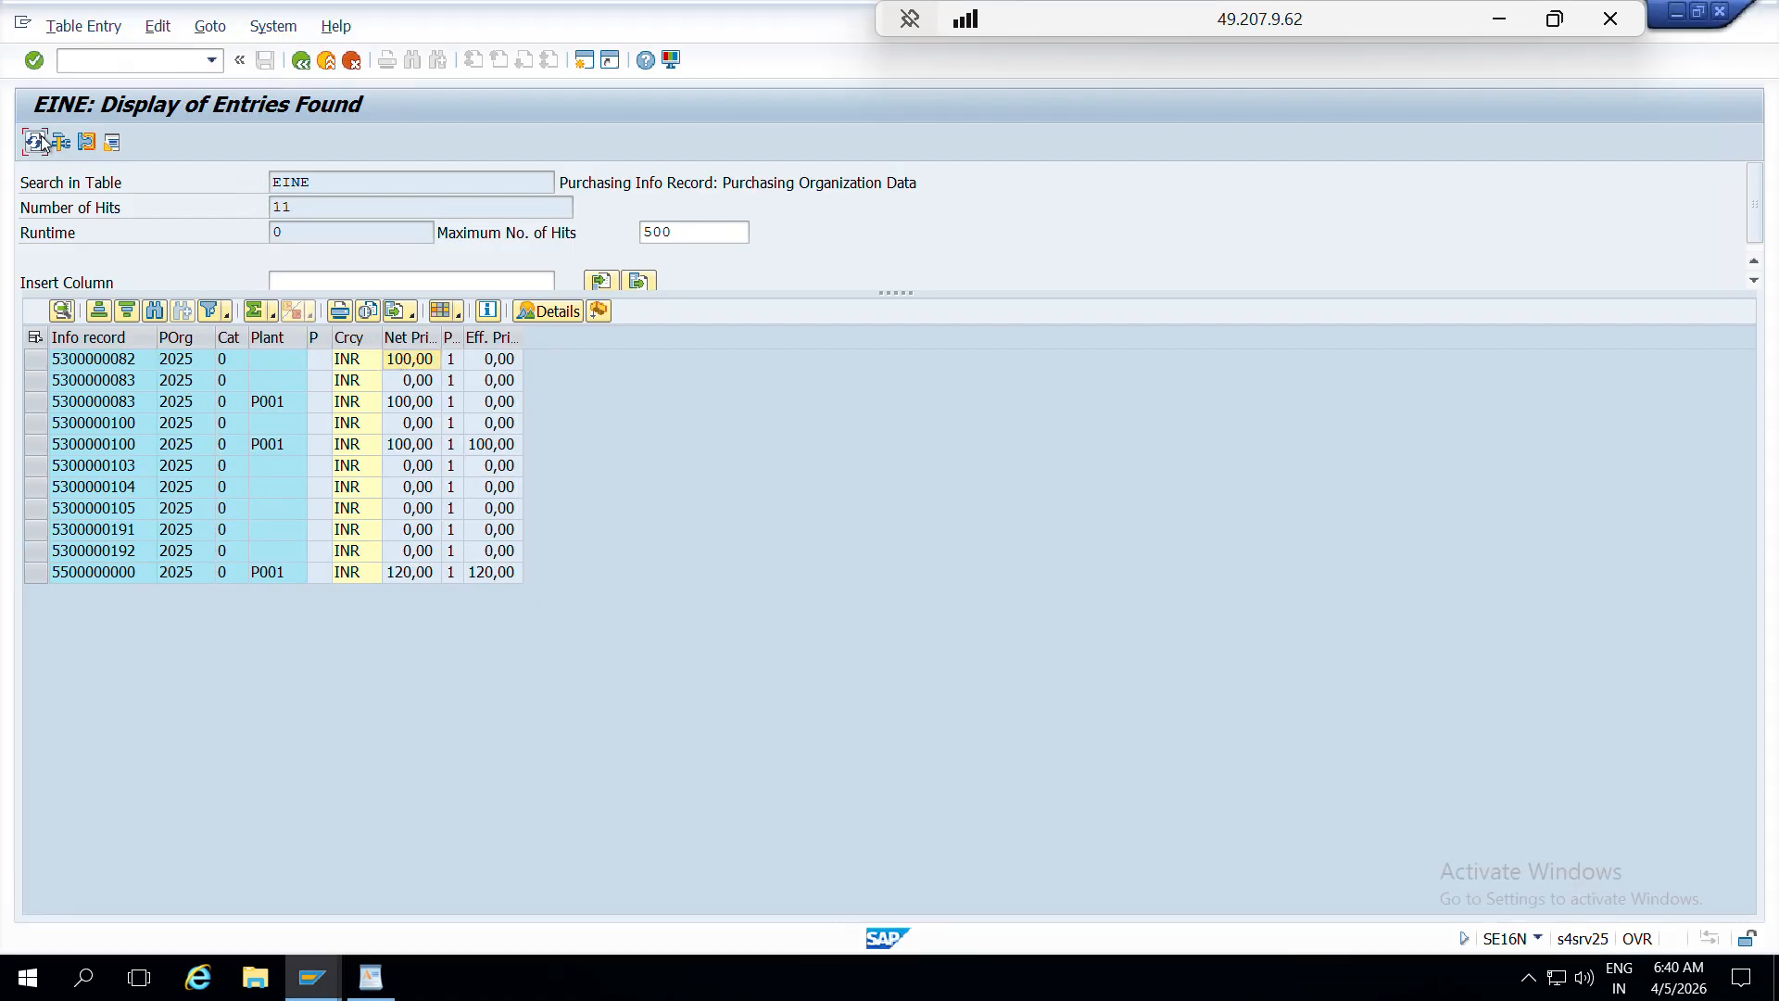
pyautogui.click(417, 367)
# - Return to the MEKP price change session and set the end date of the conditions' validity range to 06.07.2026
pyautogui.click(313, 978)
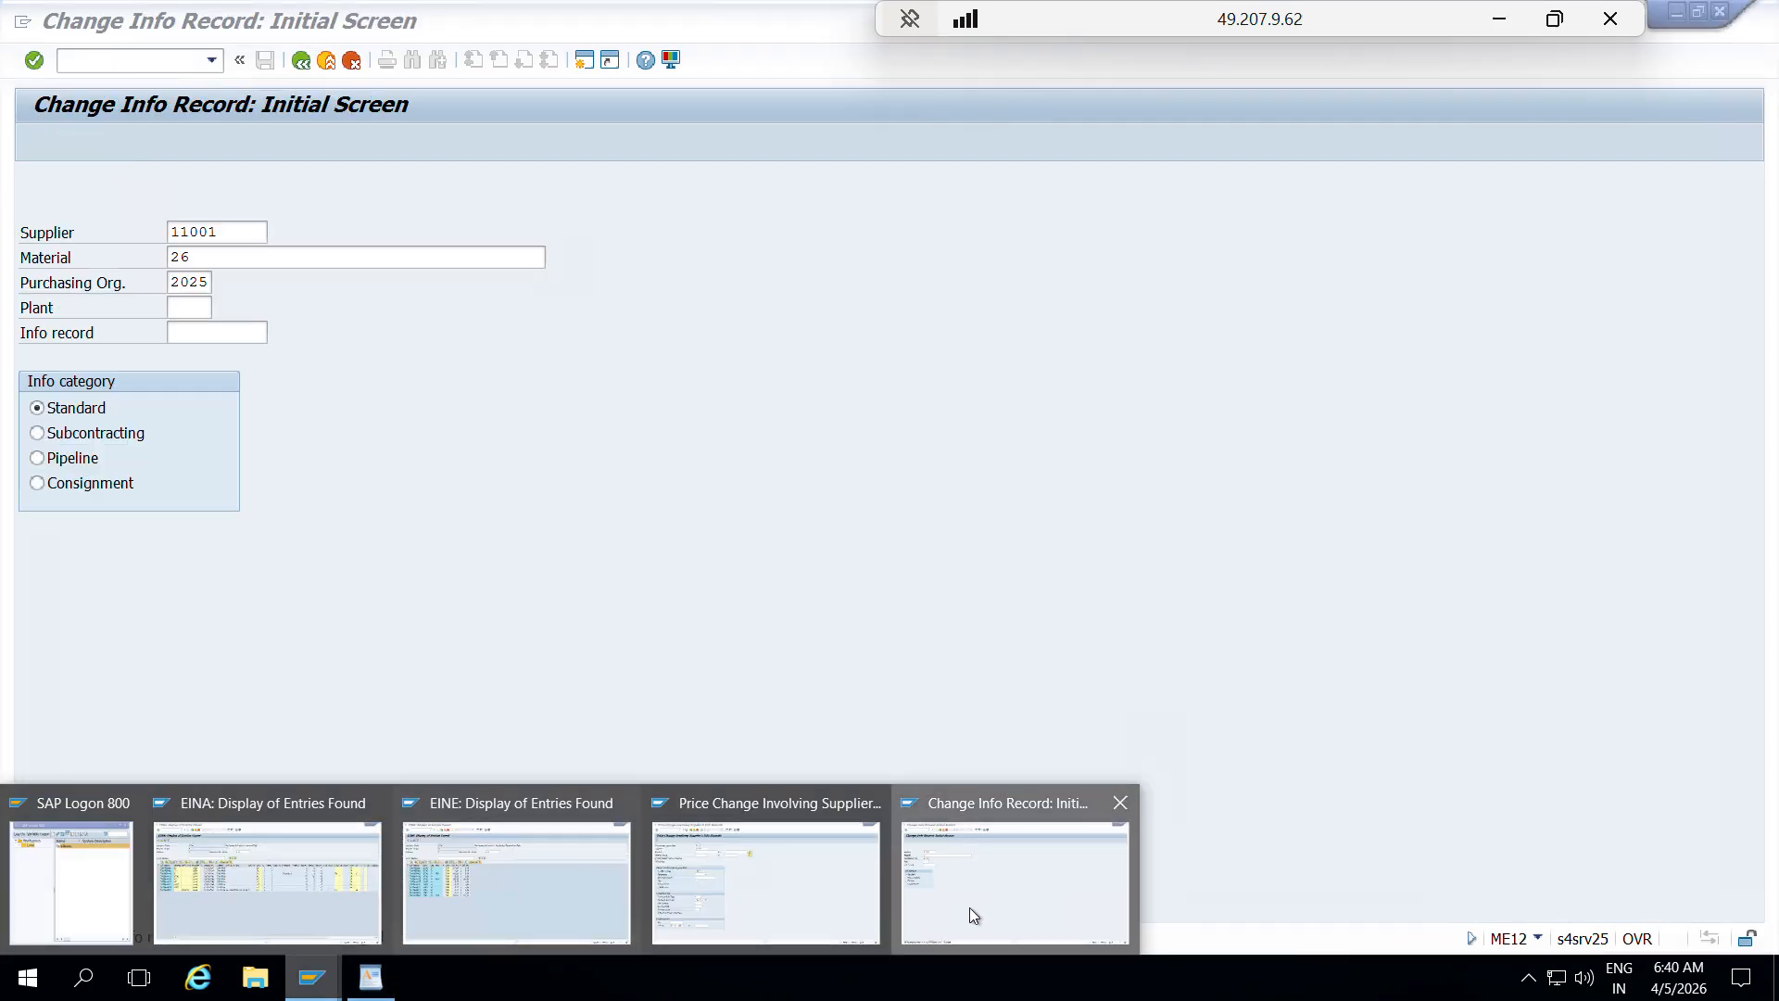
pyautogui.click(969, 908)
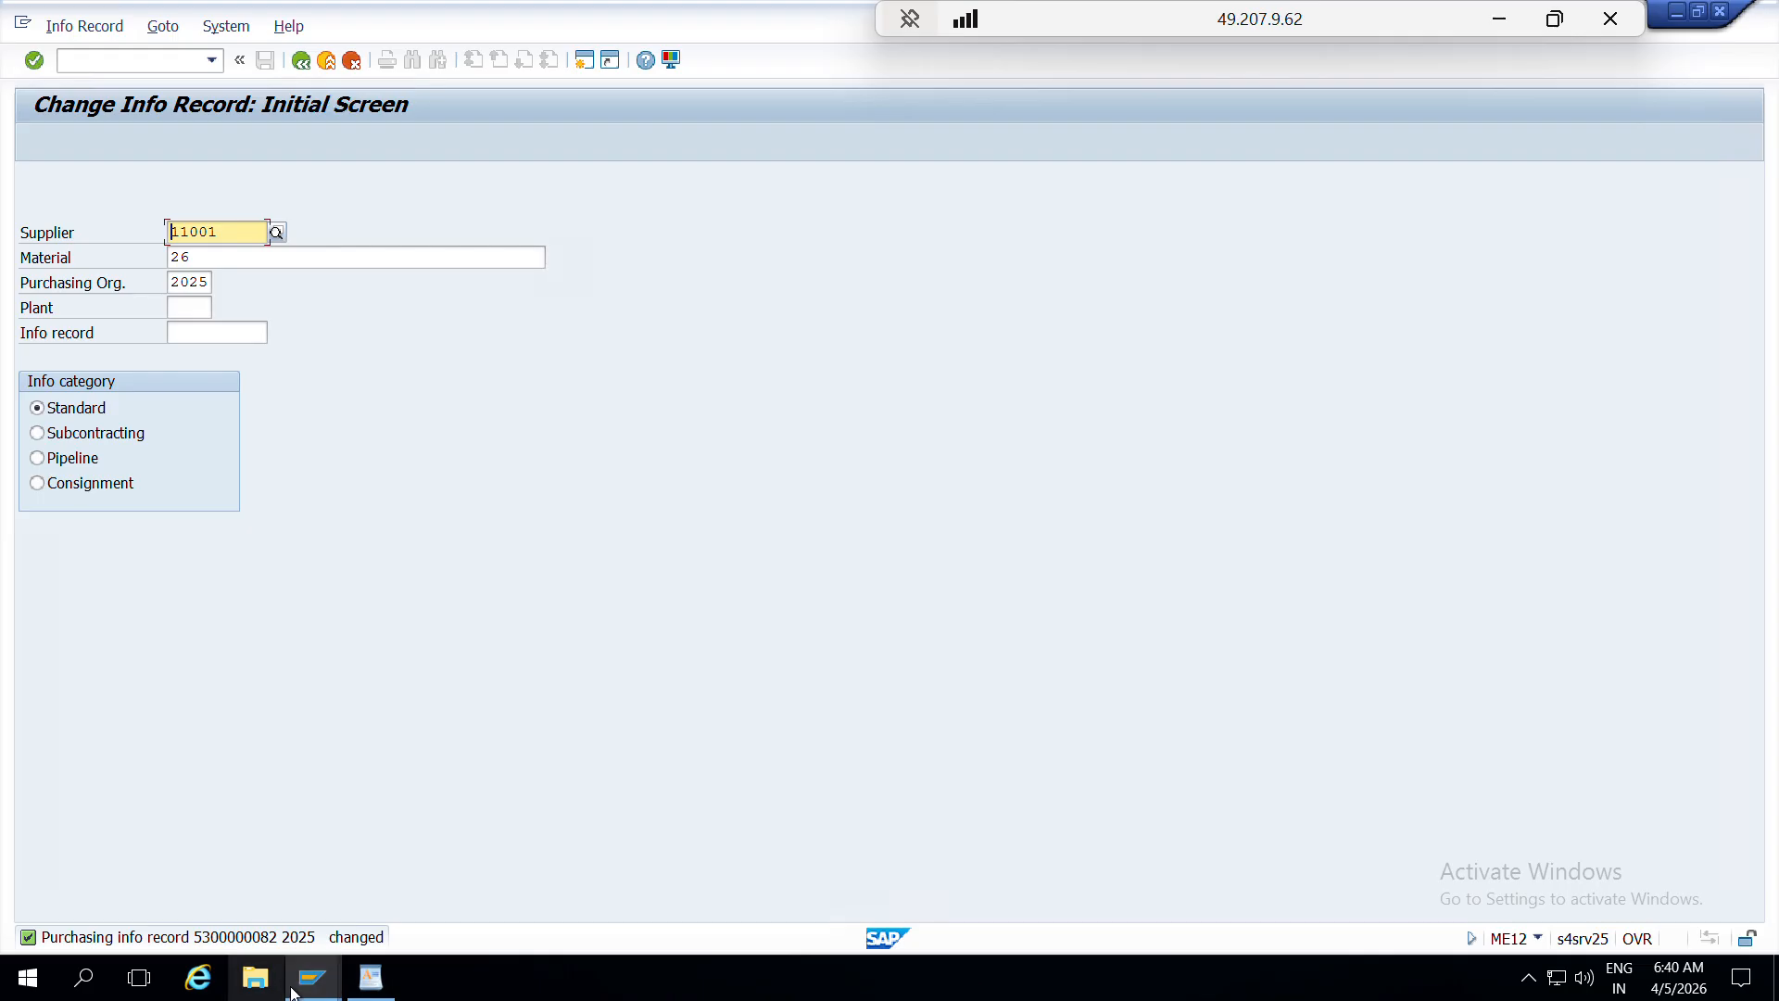
pyautogui.click(379, 964)
pyautogui.click(819, 917)
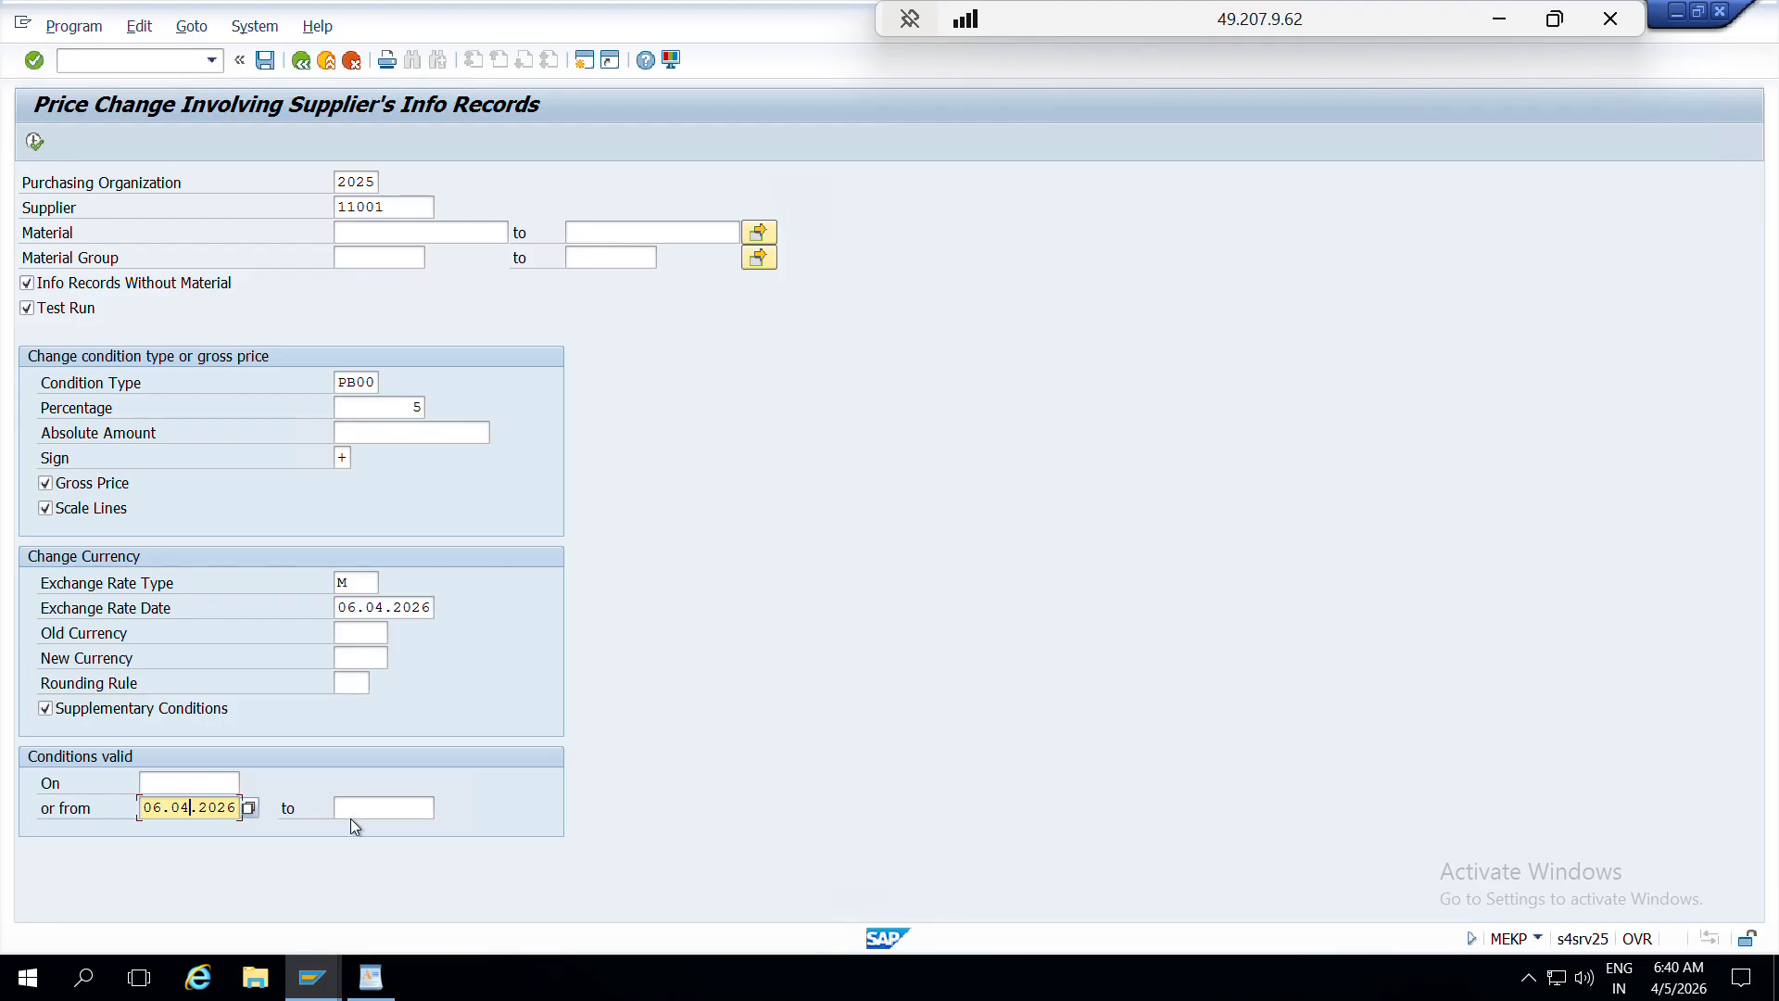
pyautogui.click(409, 808)
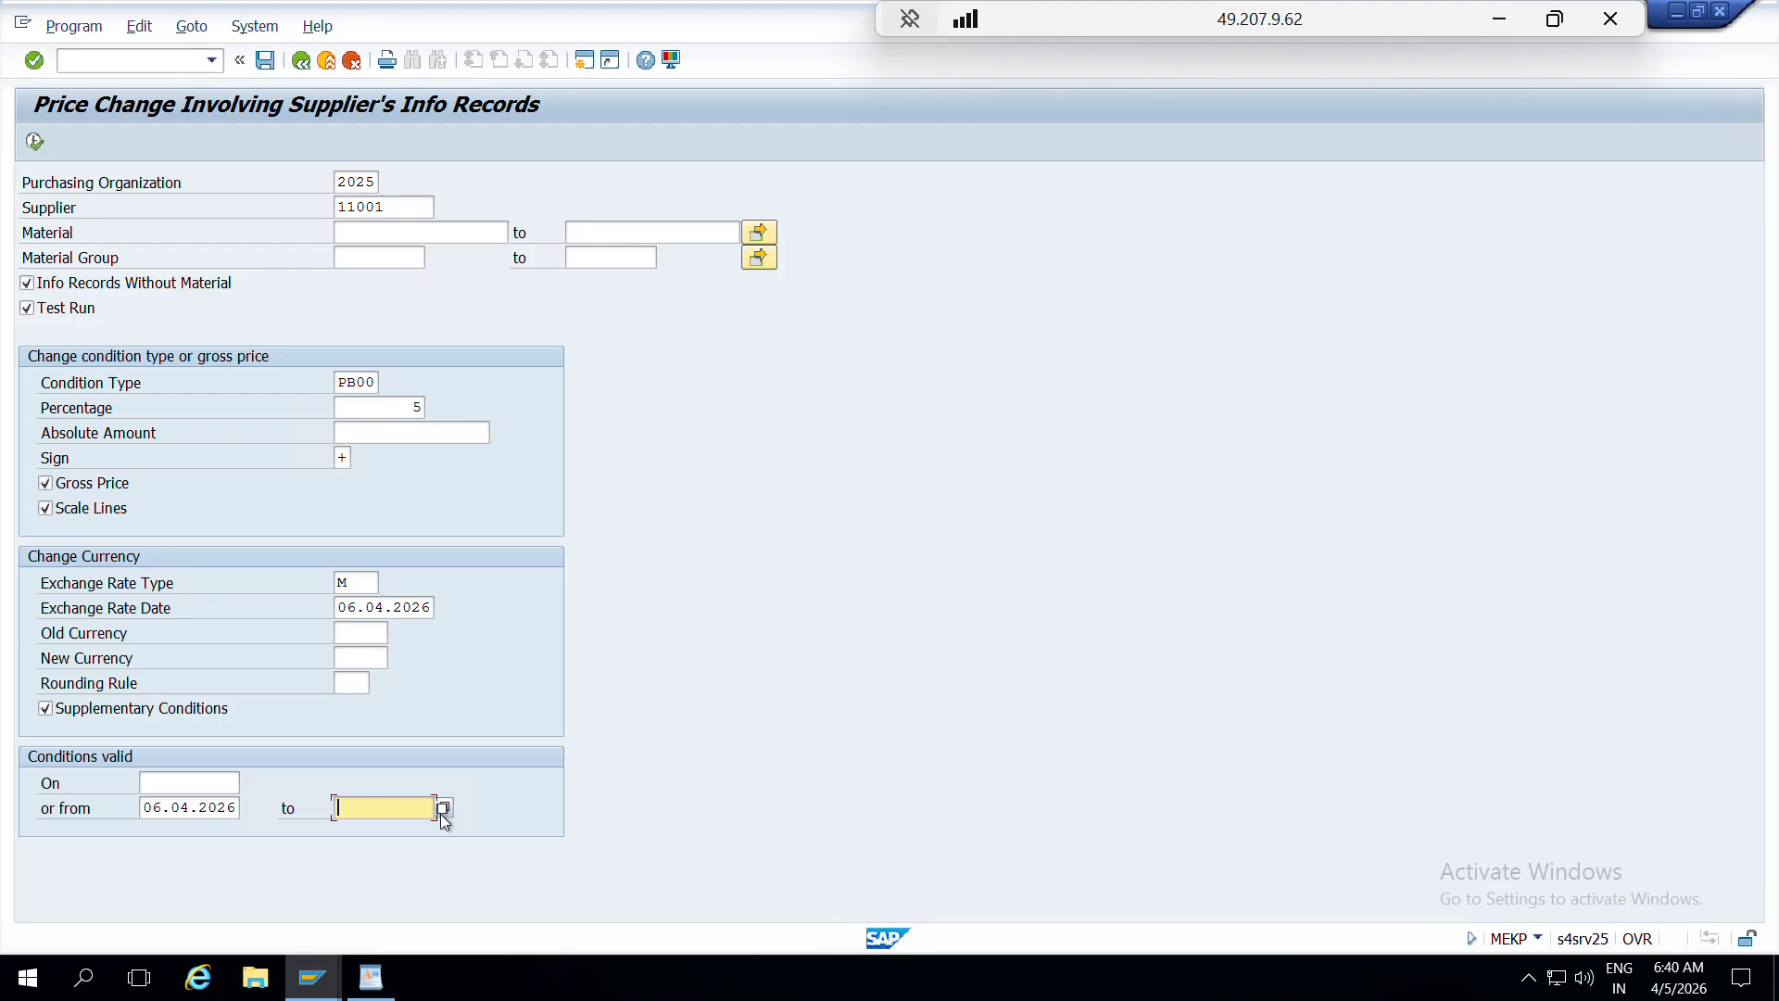
pyautogui.click(443, 808)
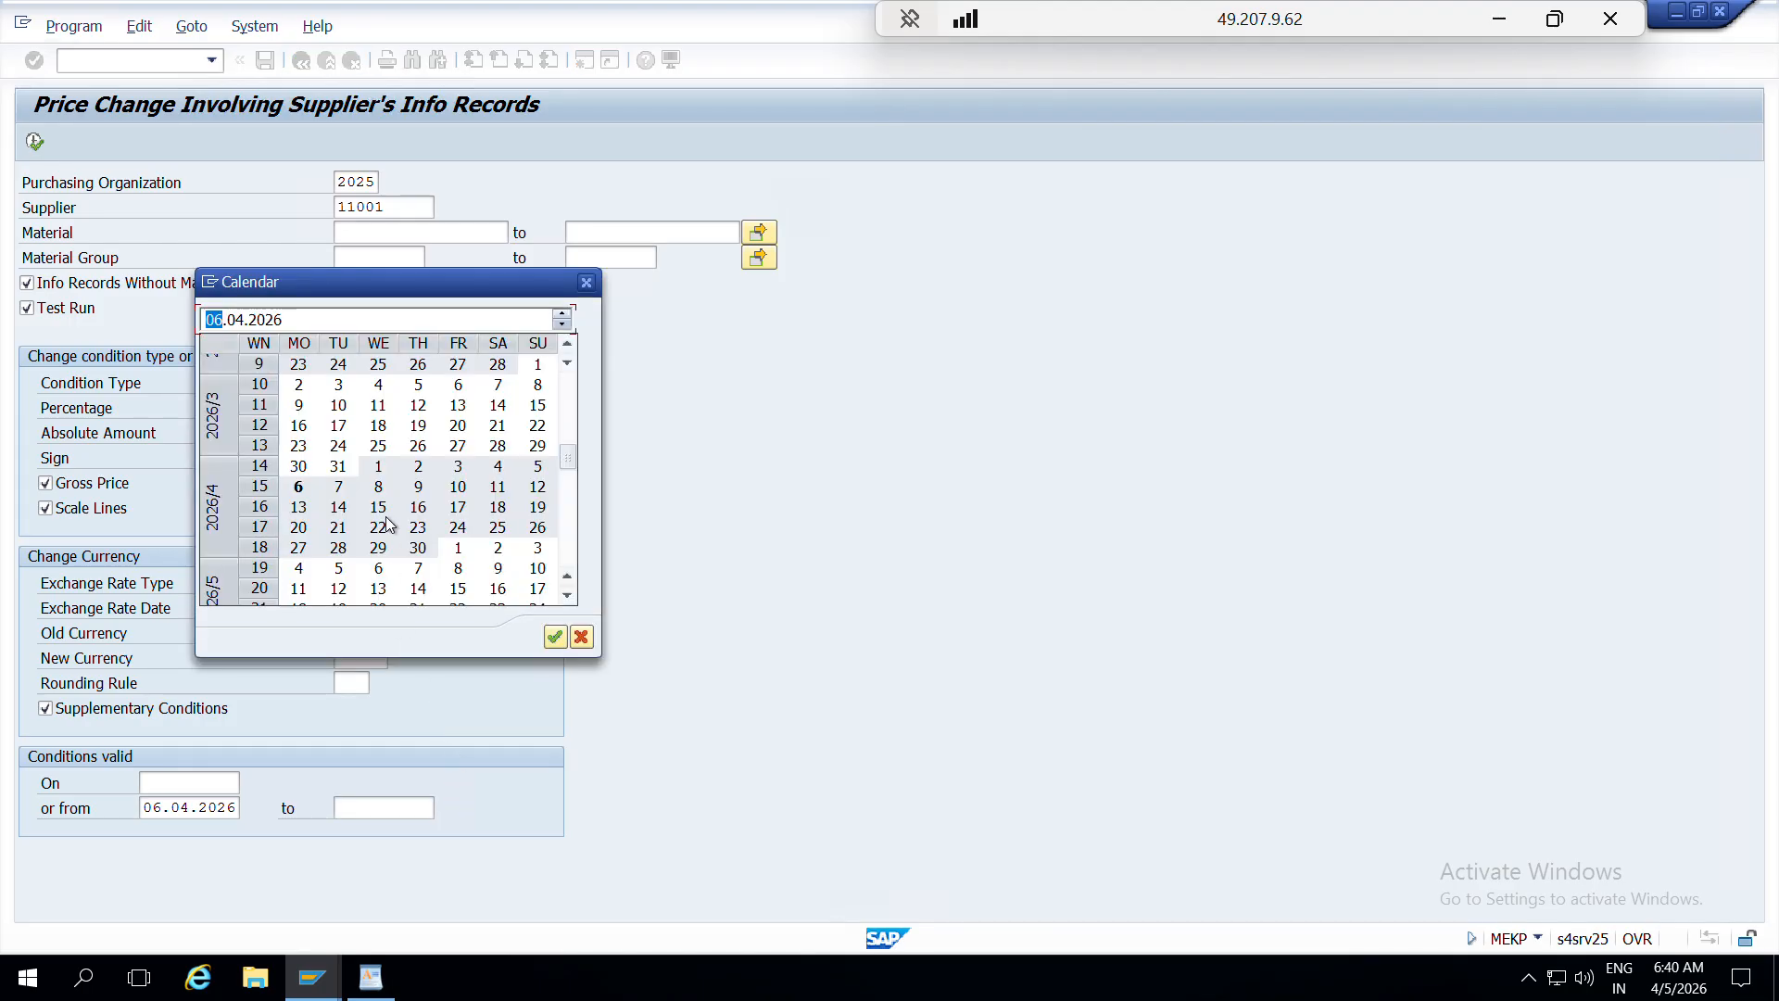
pyautogui.click(568, 602)
pyautogui.click(567, 601)
pyautogui.click(567, 600)
pyautogui.click(567, 600)
pyautogui.click(567, 600)
pyautogui.click(567, 600)
pyautogui.click(567, 601)
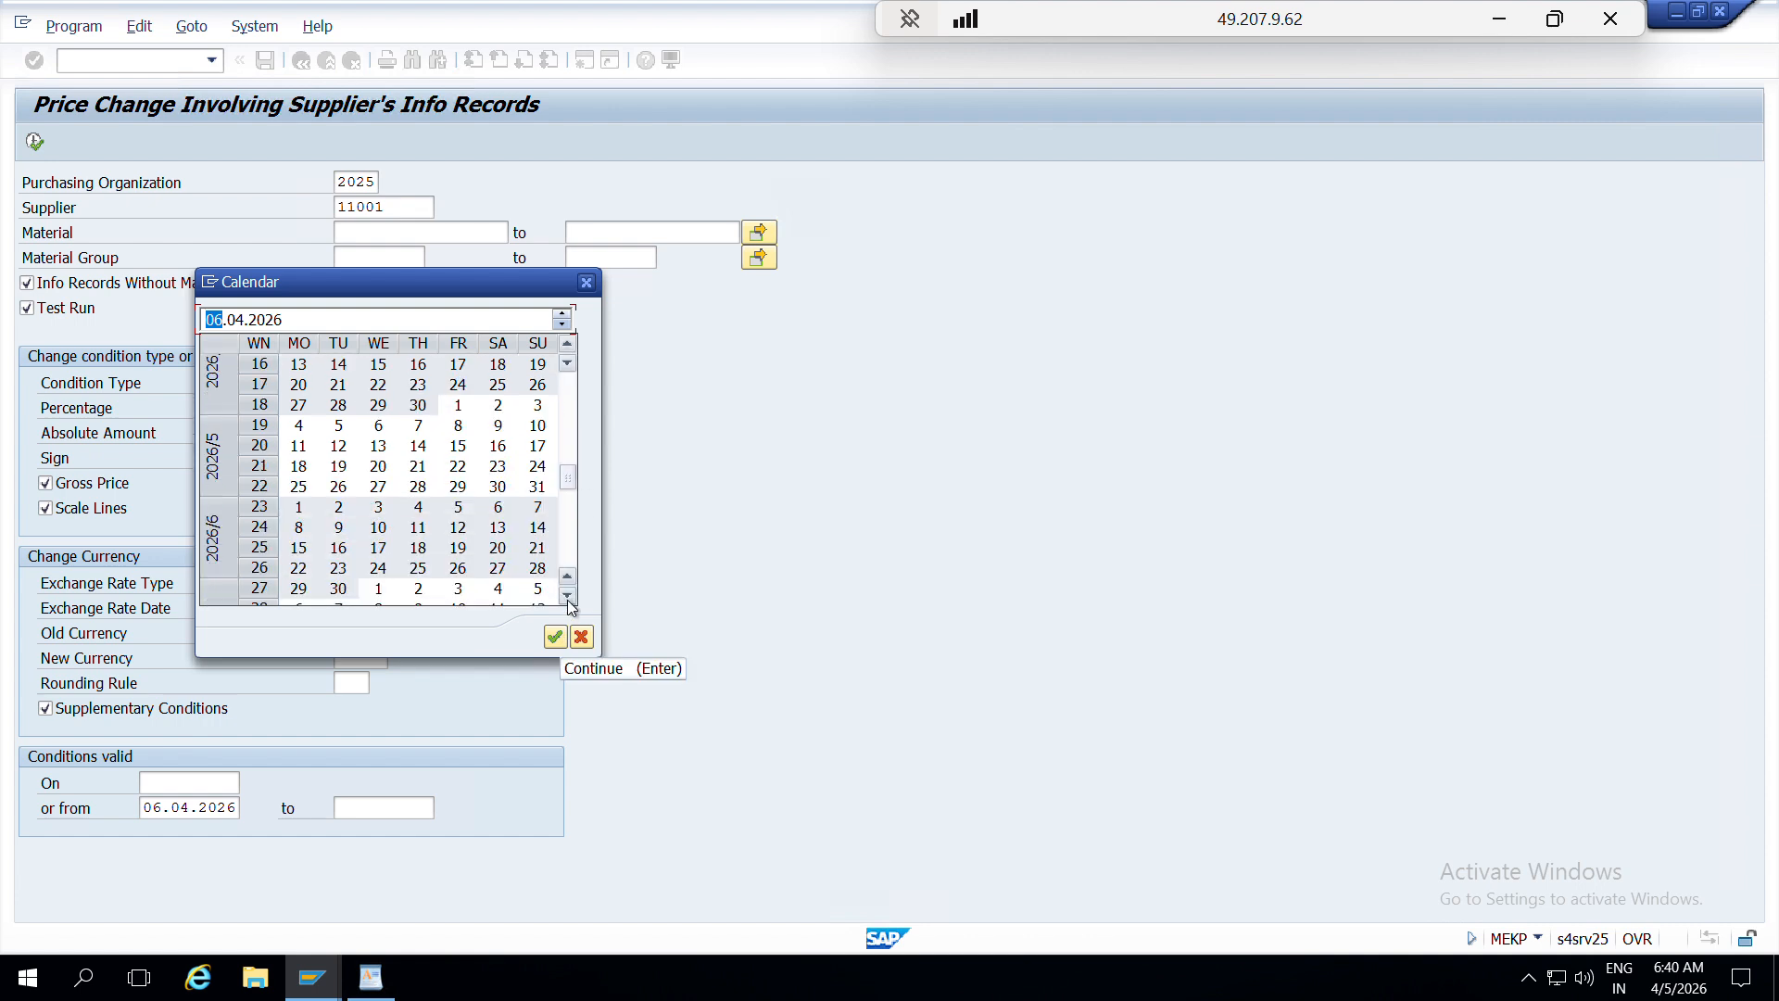
pyautogui.click(567, 600)
pyautogui.click(567, 600)
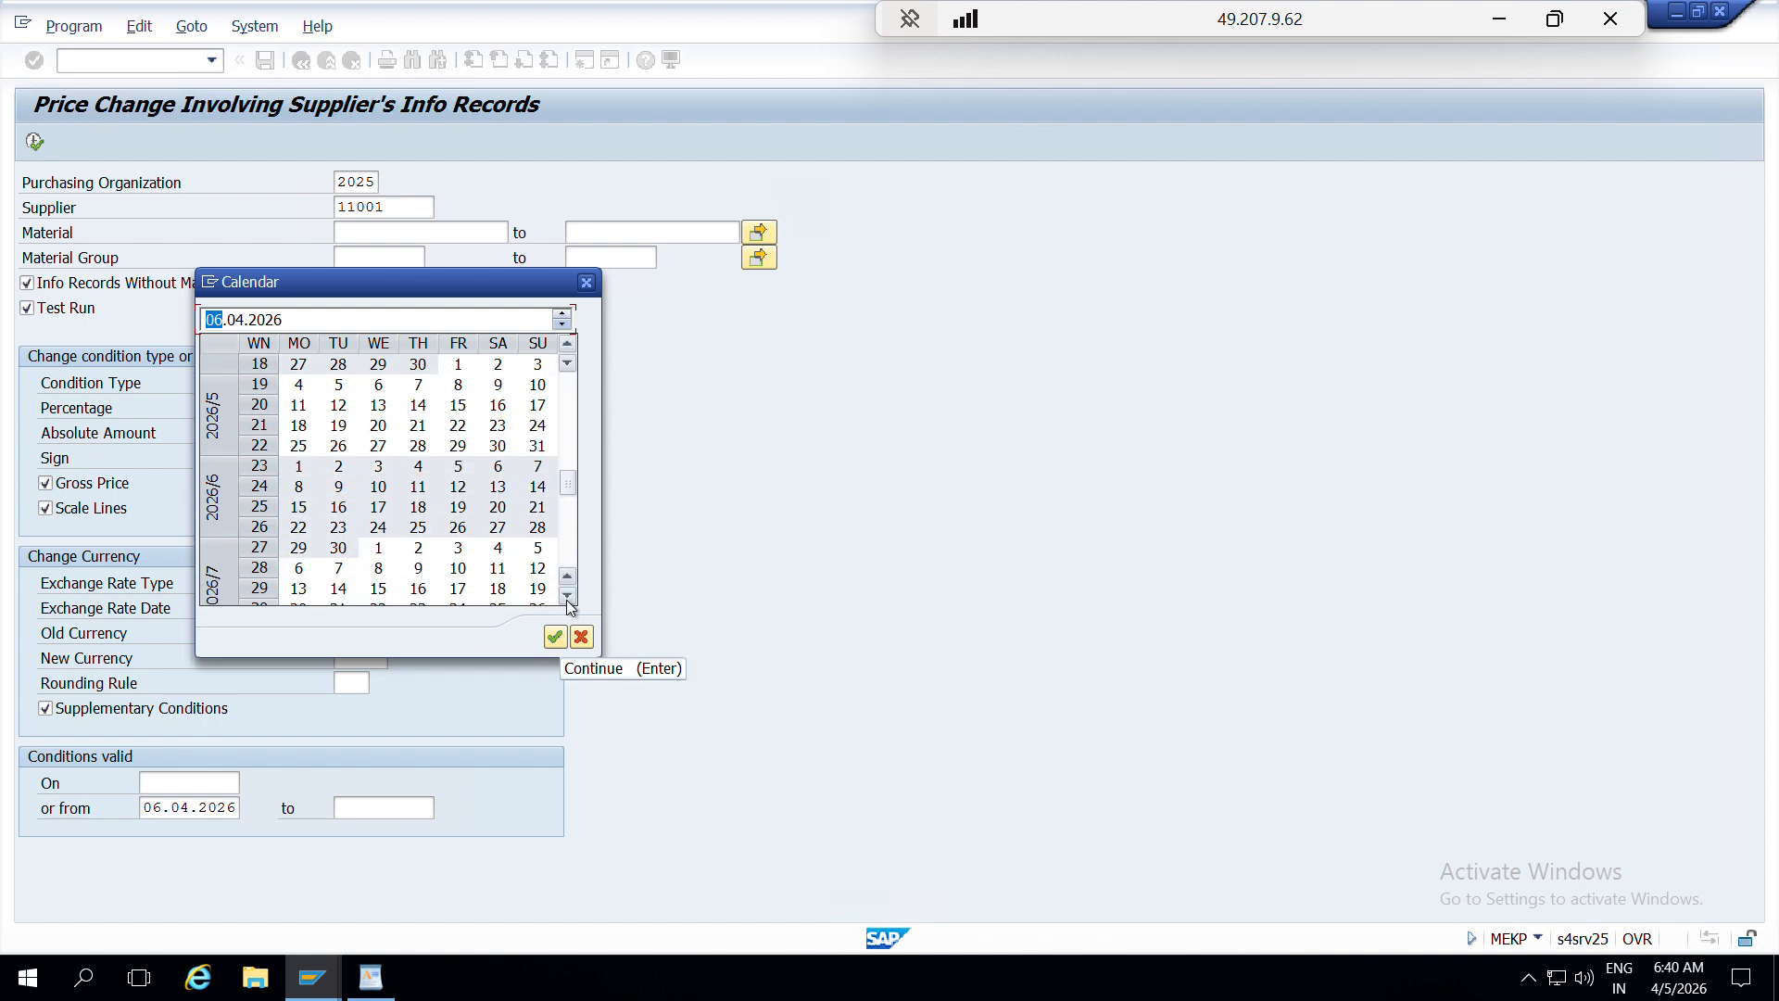
pyautogui.doubleClick(299, 570)
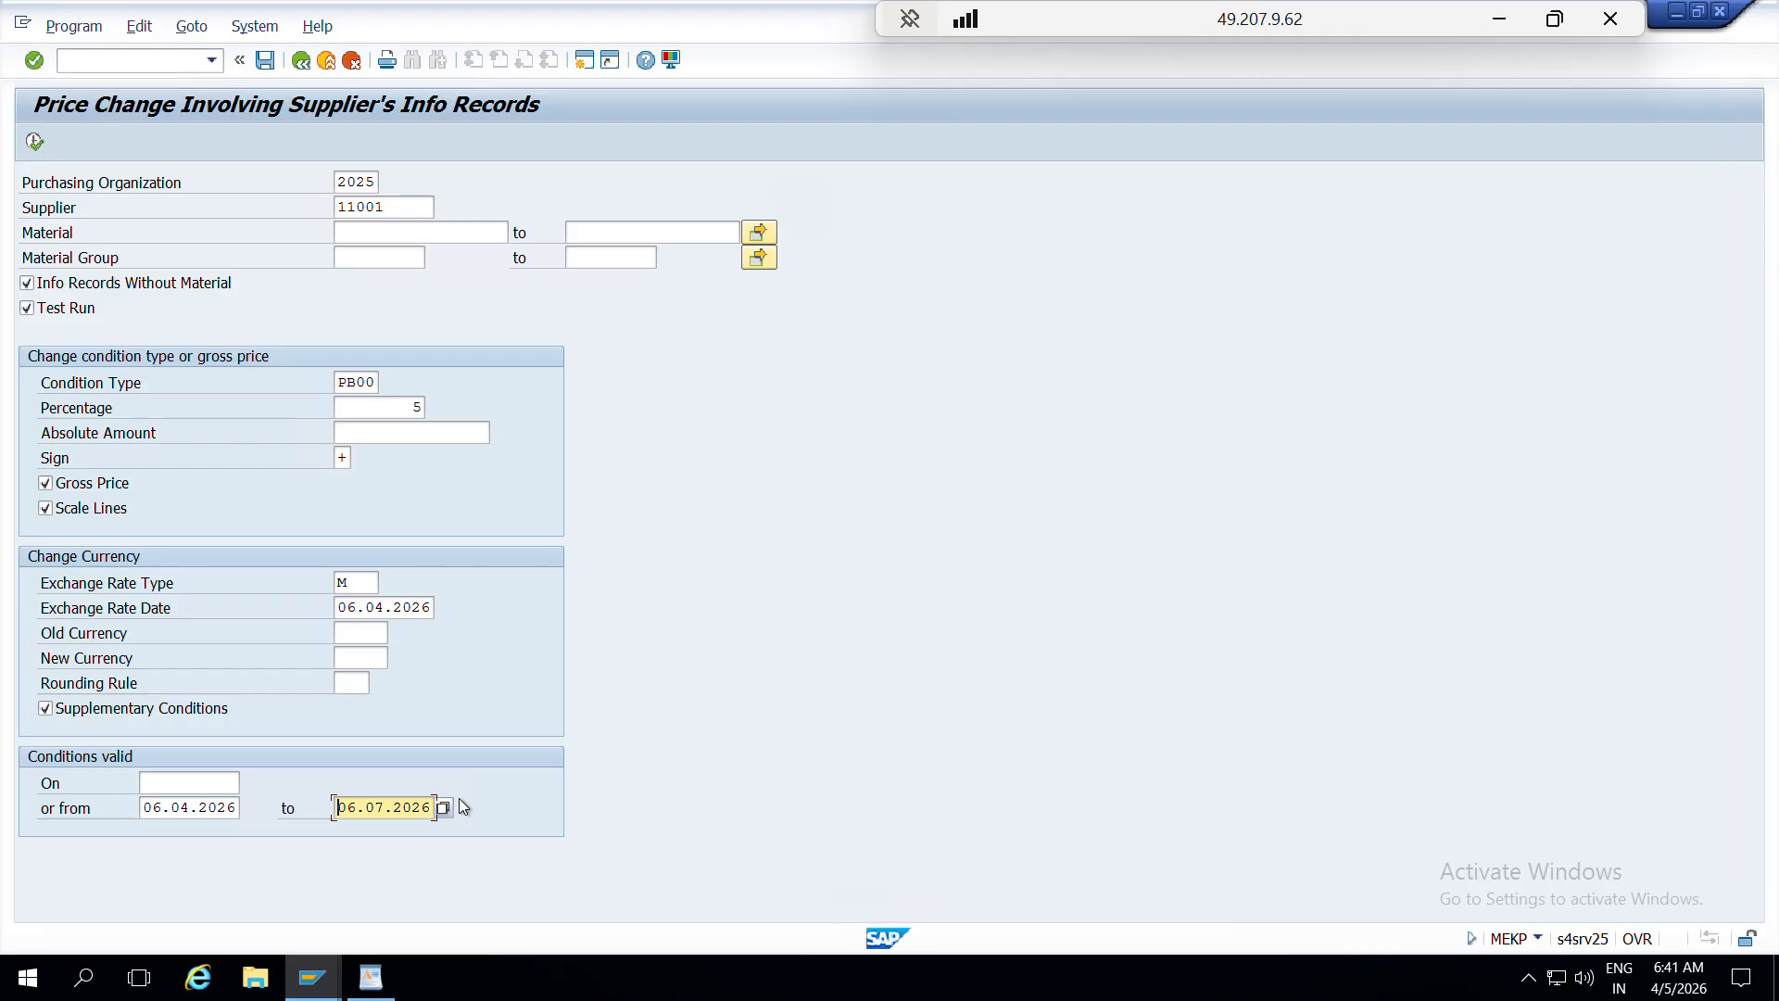
# - Clear the Gross Price indicator, keep condition type PB00, and execute the price change as a test run
pyautogui.click(35, 142)
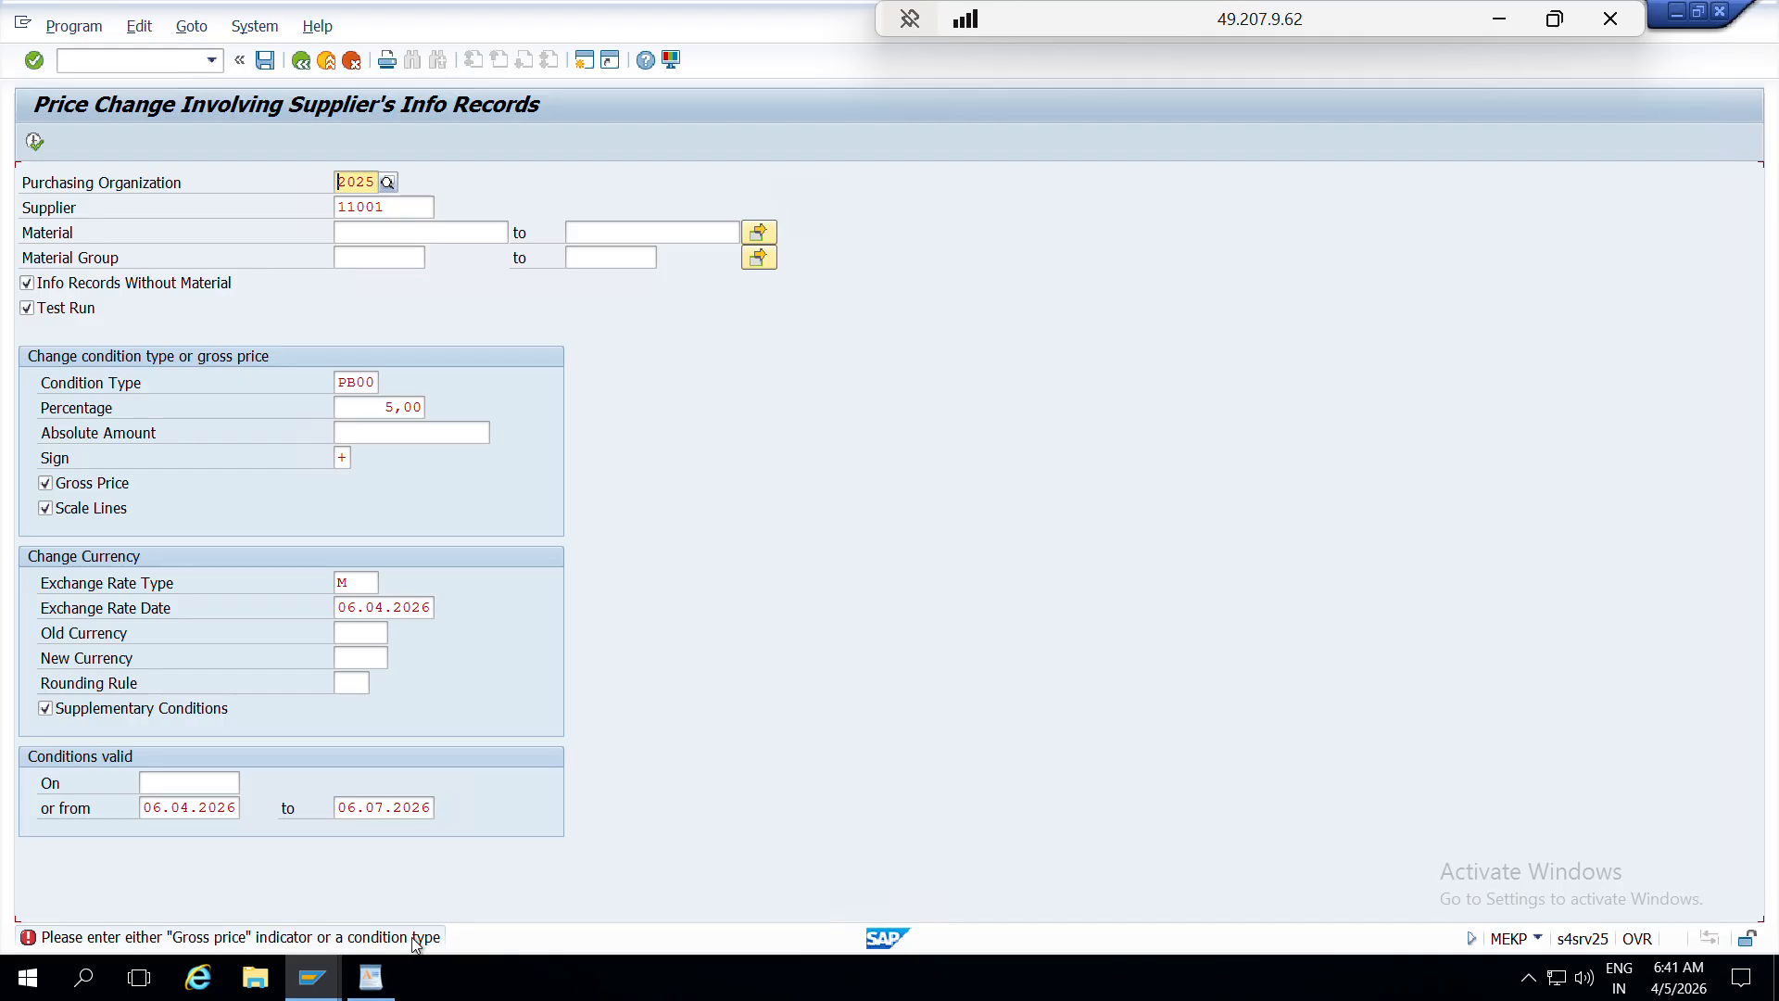
pyautogui.doubleClick(359, 382)
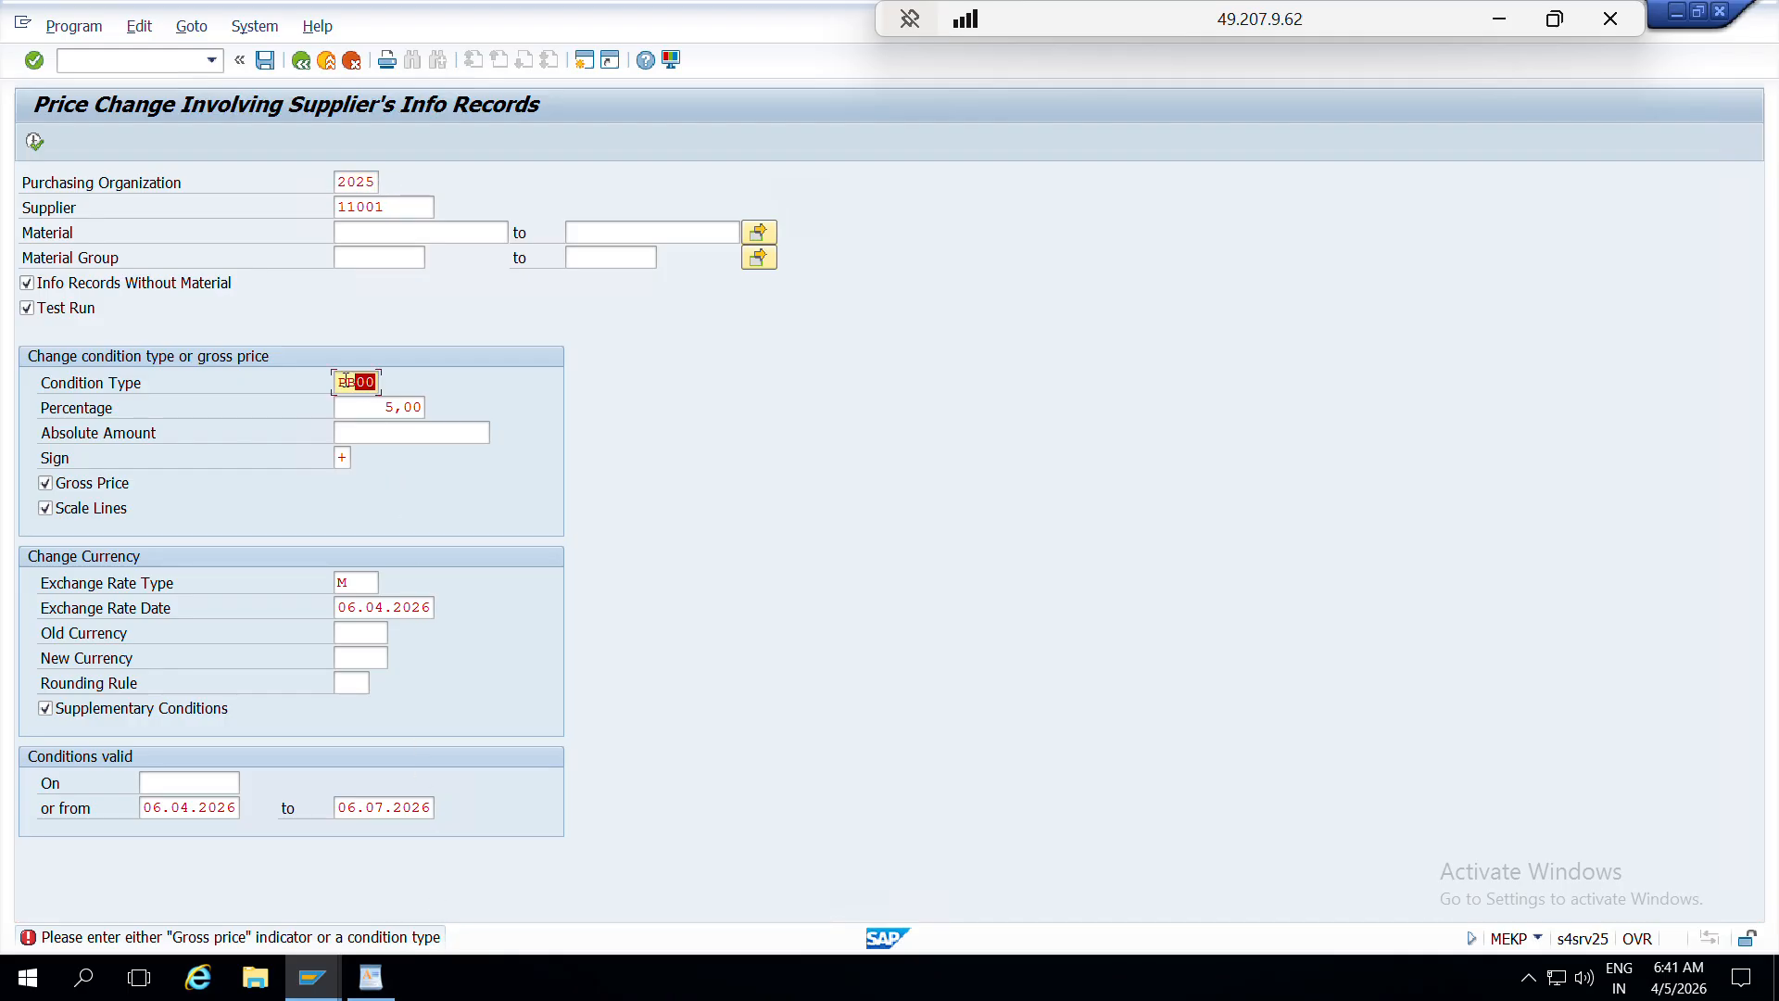
pyautogui.click(72, 485)
pyautogui.click(35, 141)
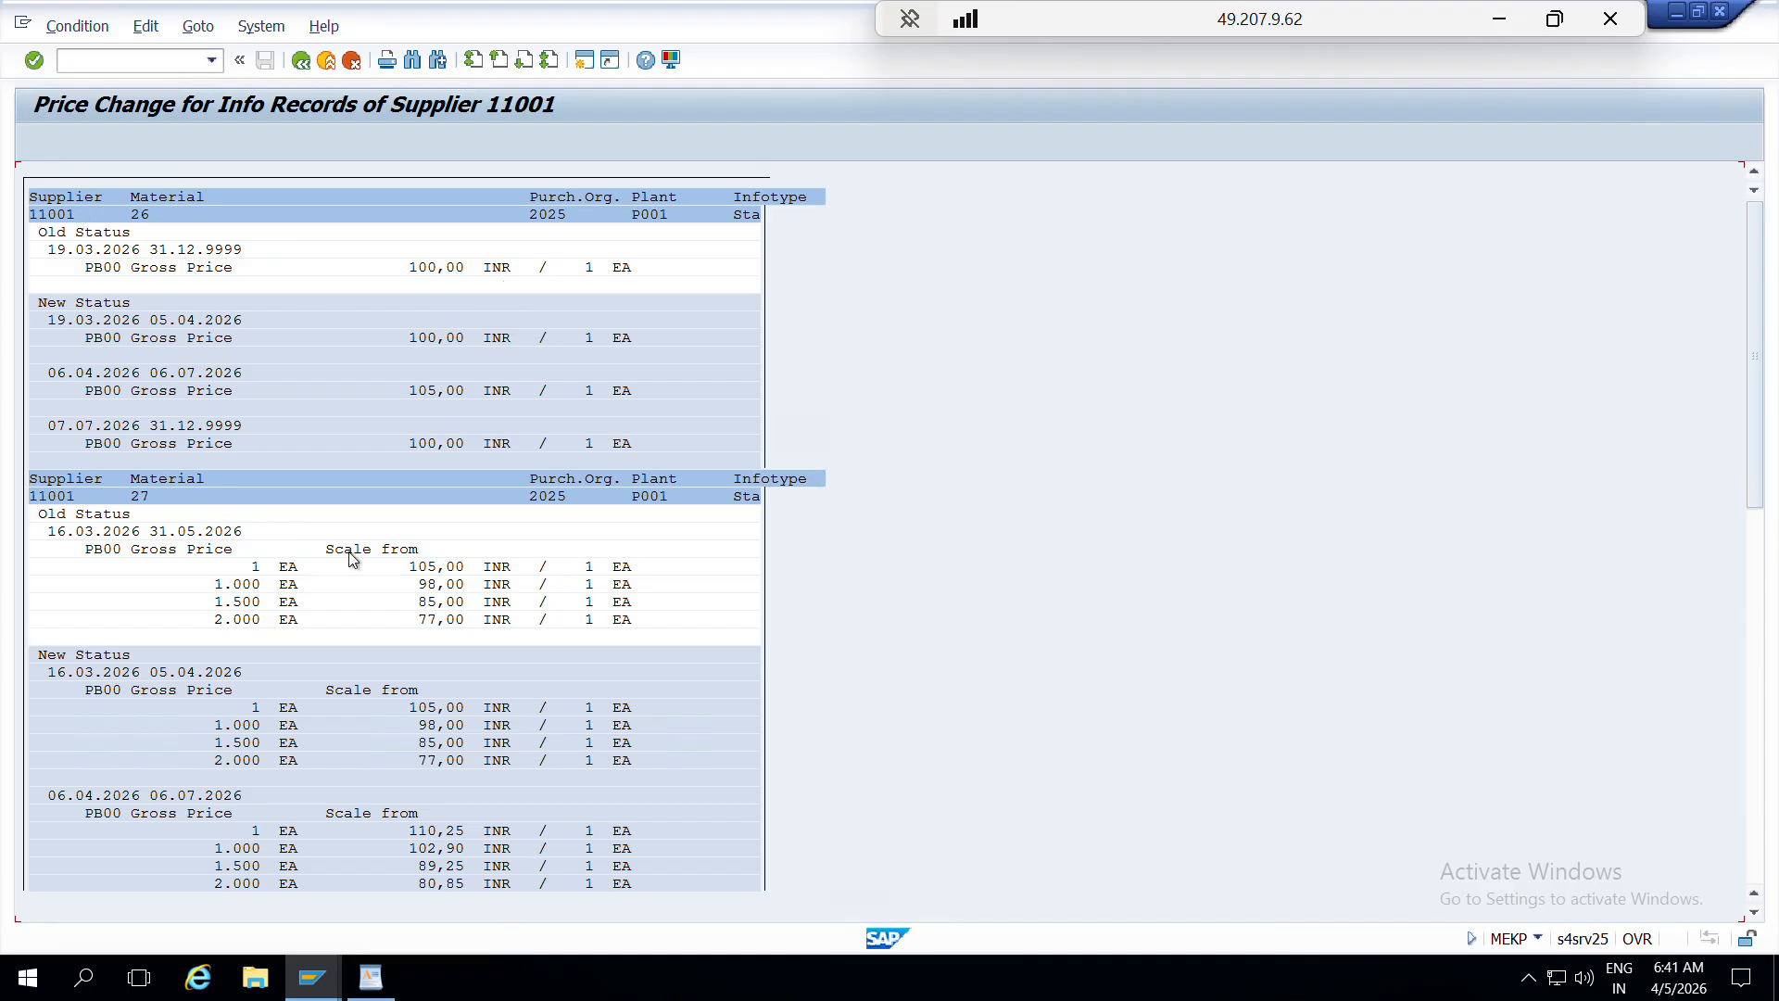
# - Examine the old and new prices and validity periods for each info record in the supplier's price change test report
pyautogui.scroll(-1, 443, 621)
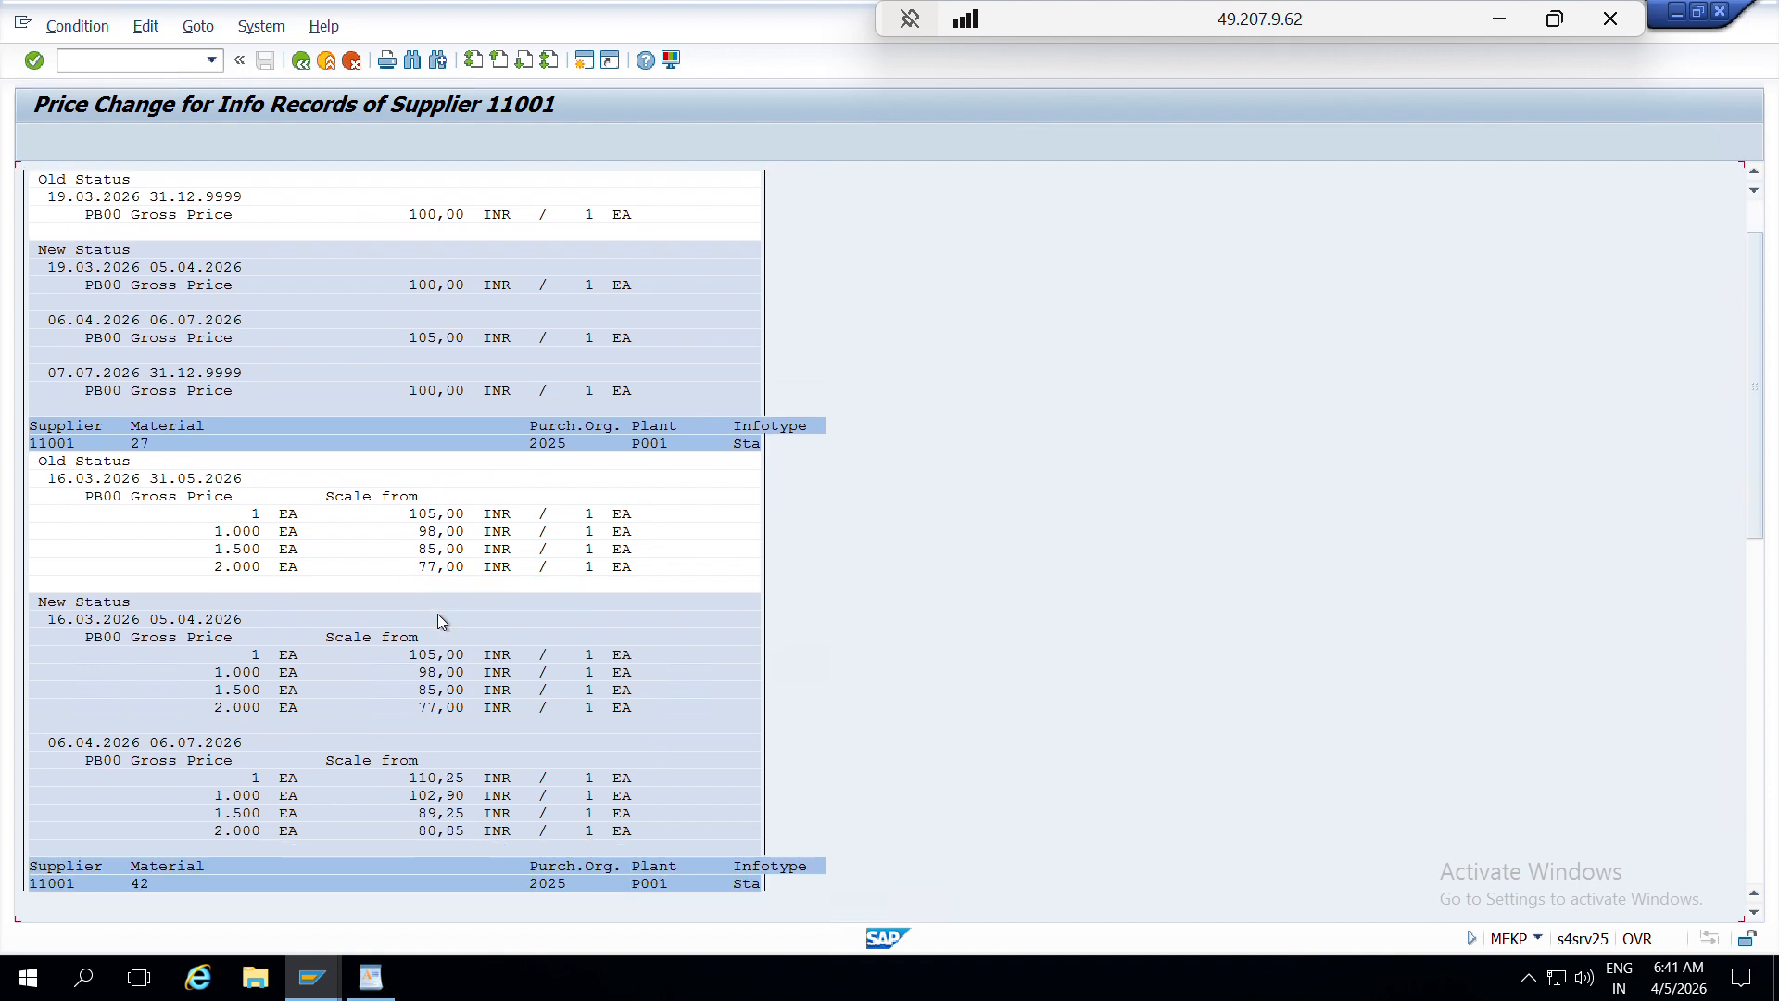
pyautogui.scroll(-2, 448, 616)
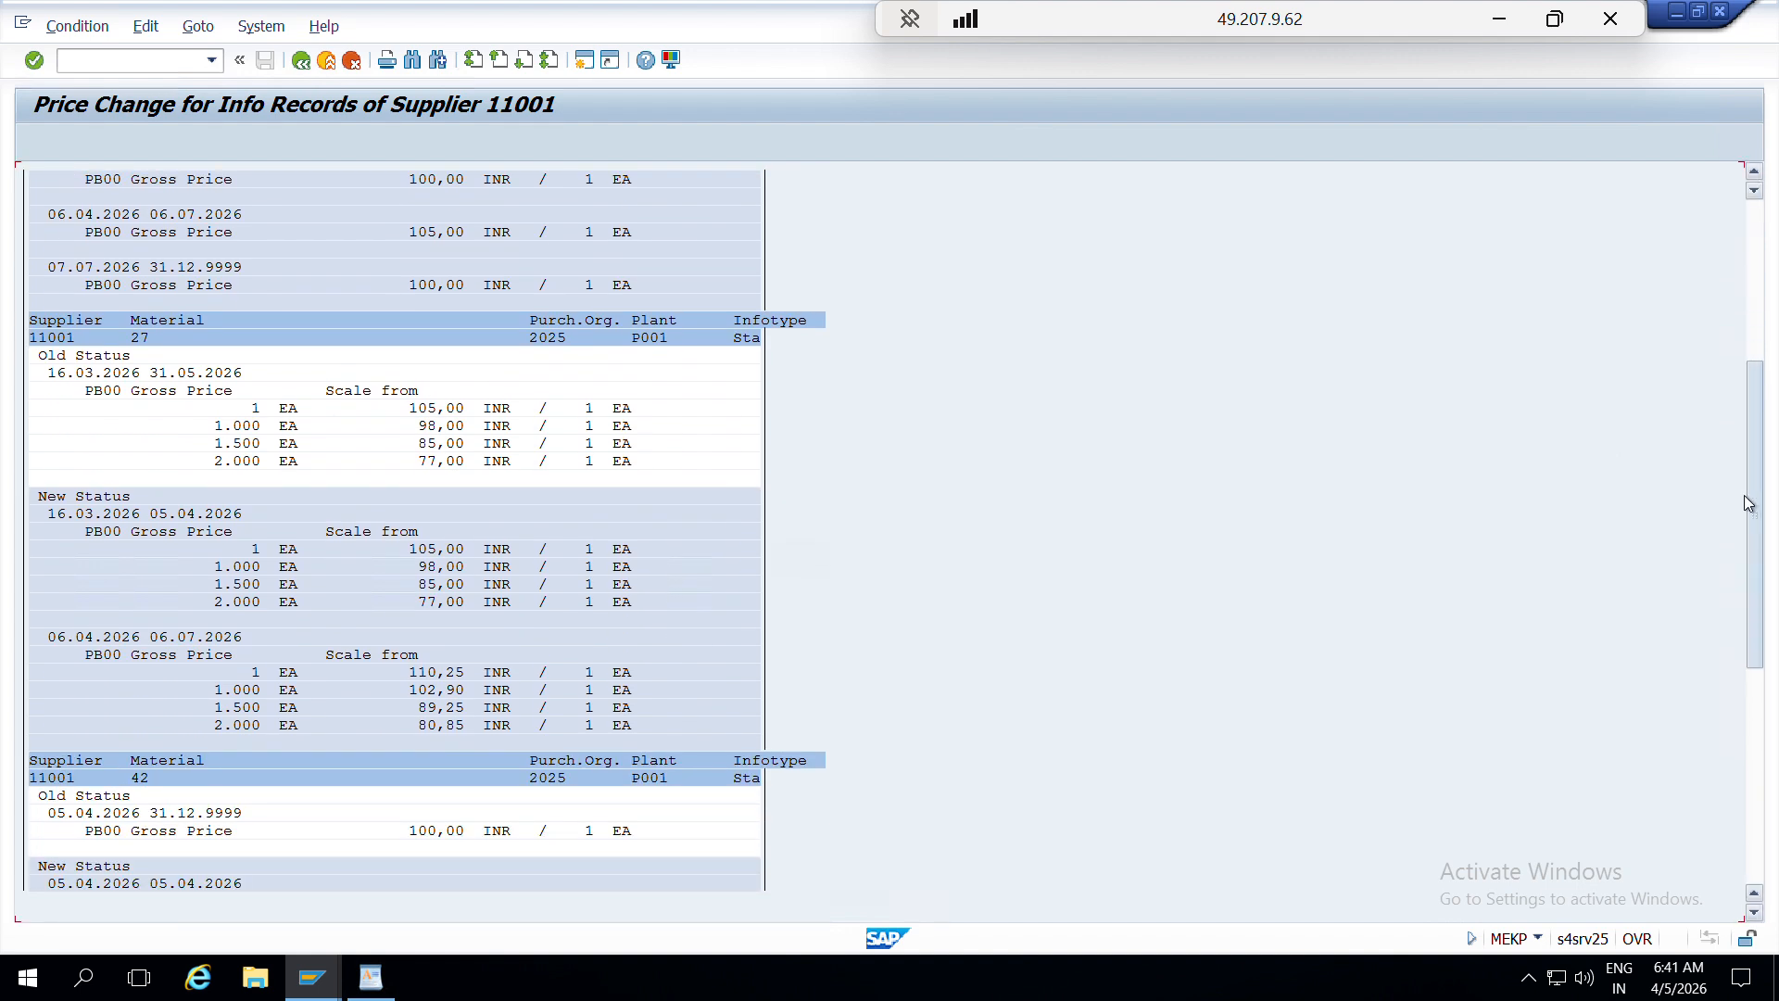
pyautogui.moveTo(1747, 504); pyautogui.dragTo(1754, 363)
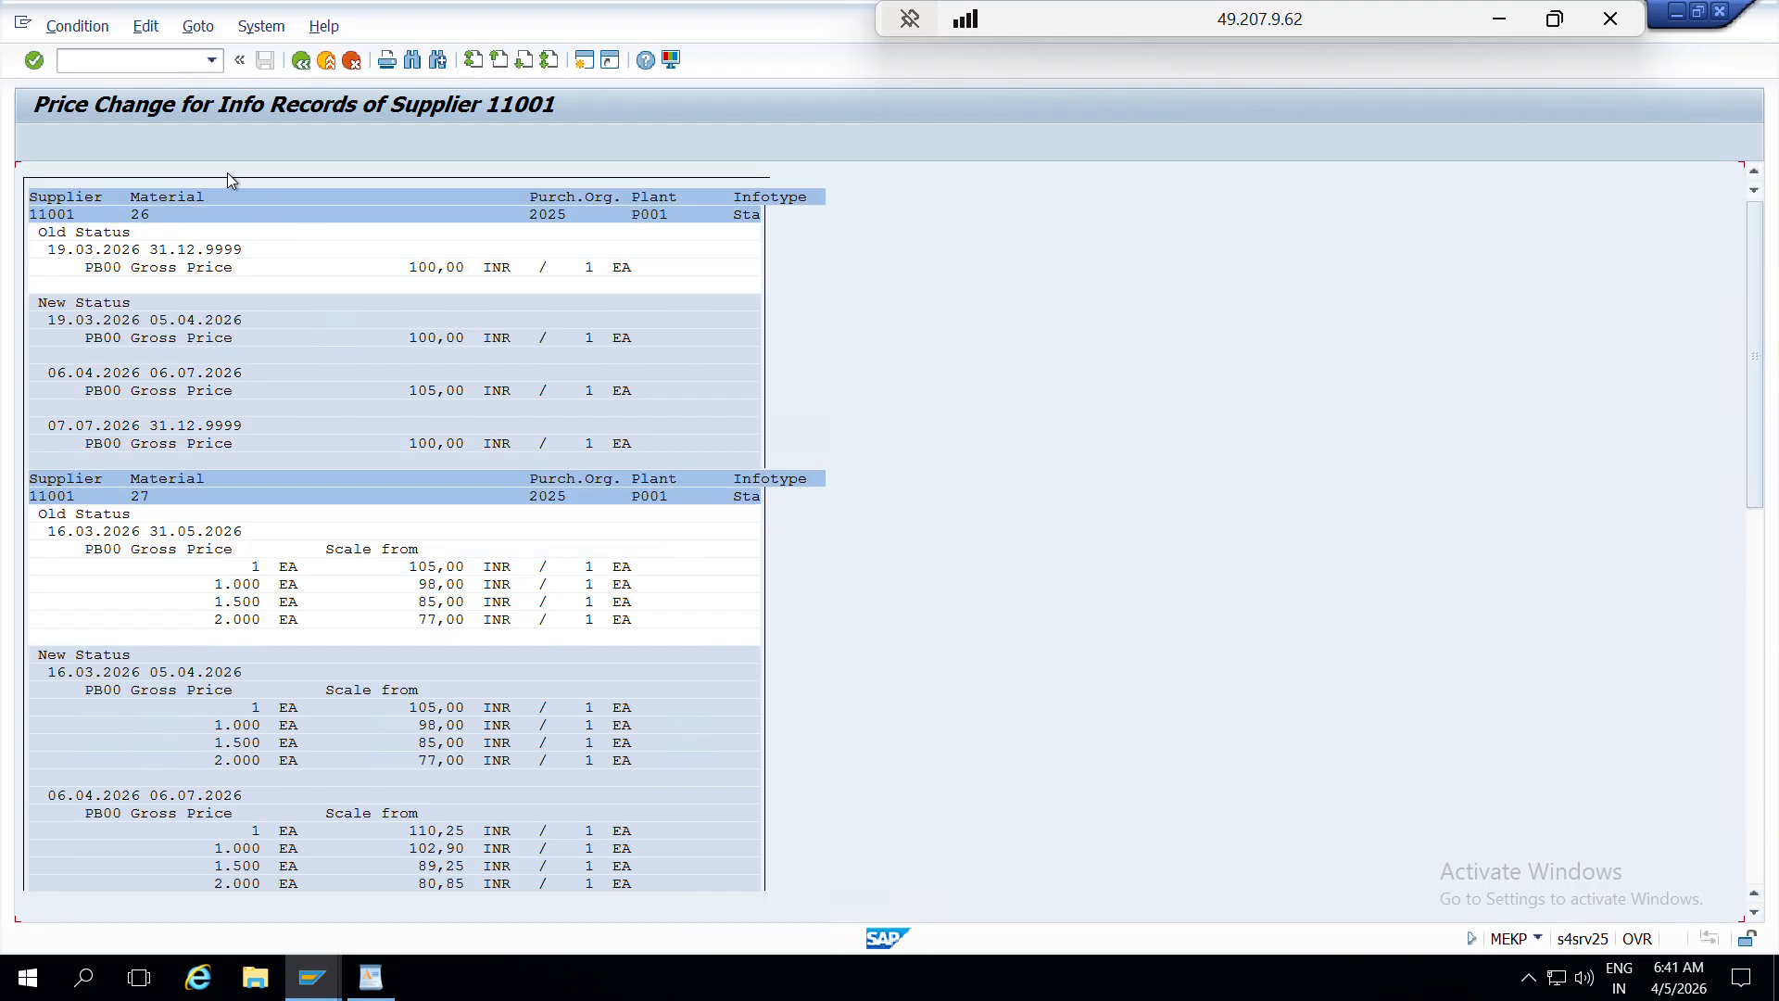
pyautogui.click(52, 215)
pyautogui.click(80, 201)
pyautogui.click(143, 217)
pyautogui.scroll(-1, 291, 488)
pyautogui.scroll(-5, 294, 493)
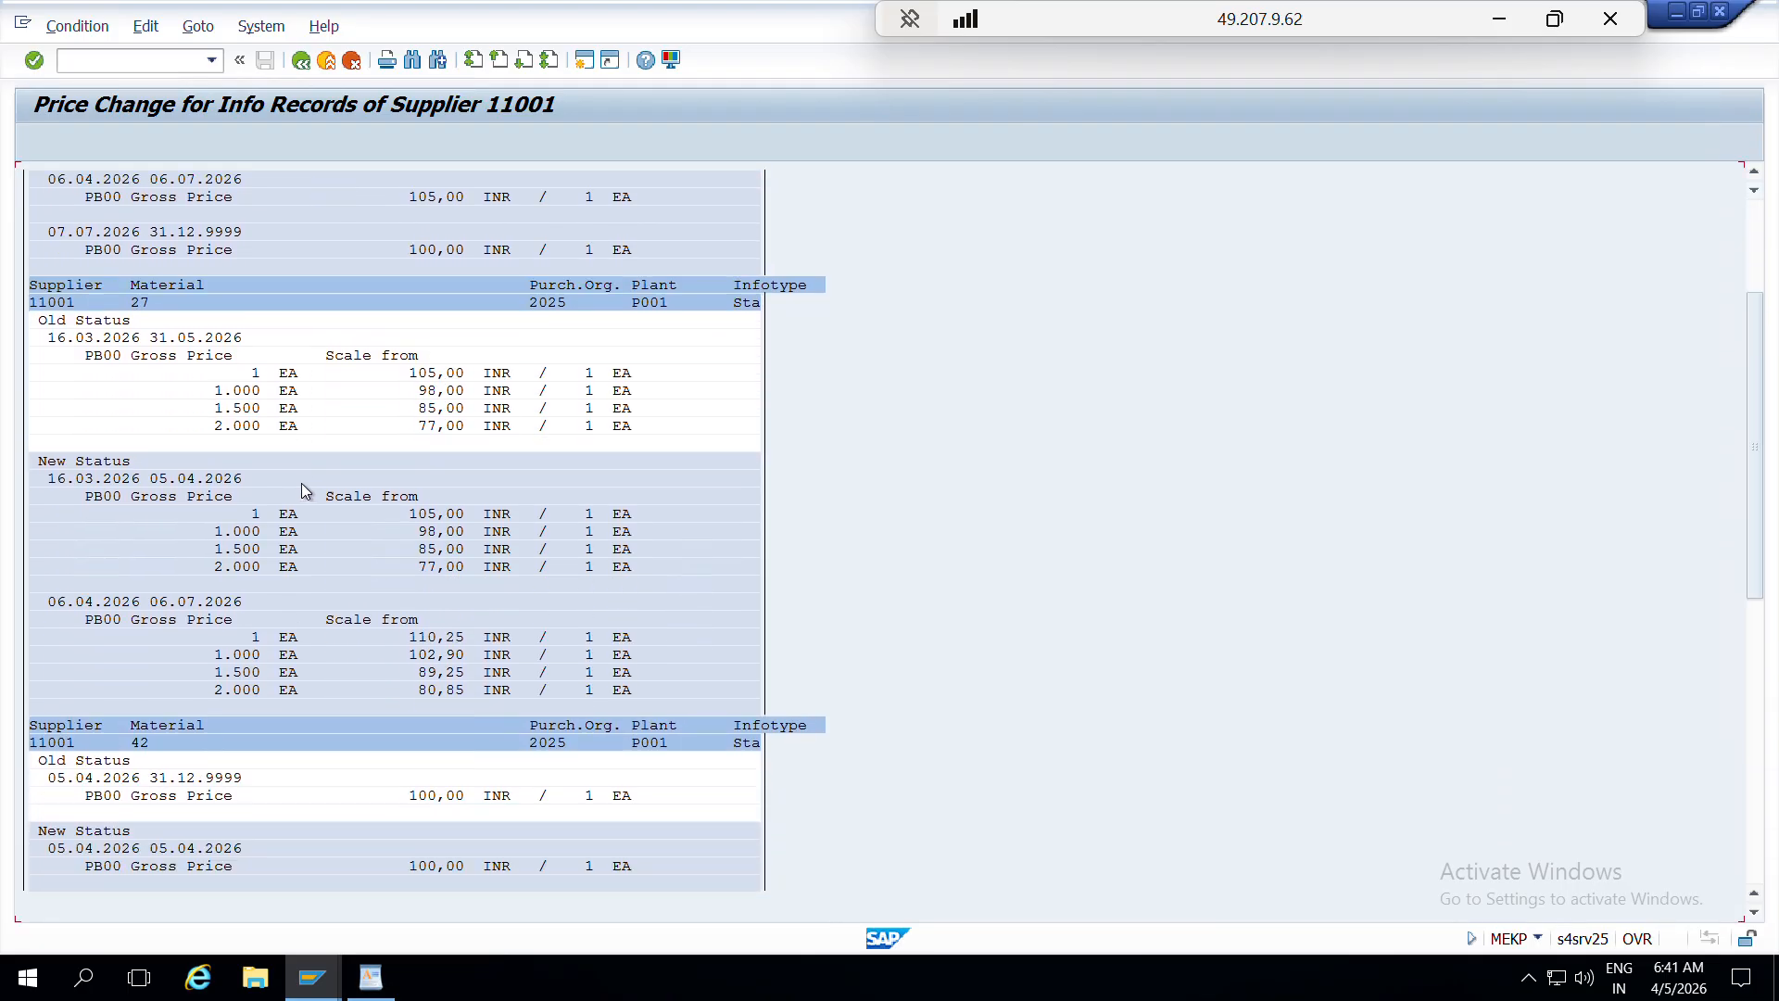
pyautogui.scroll(-5, 215, 715)
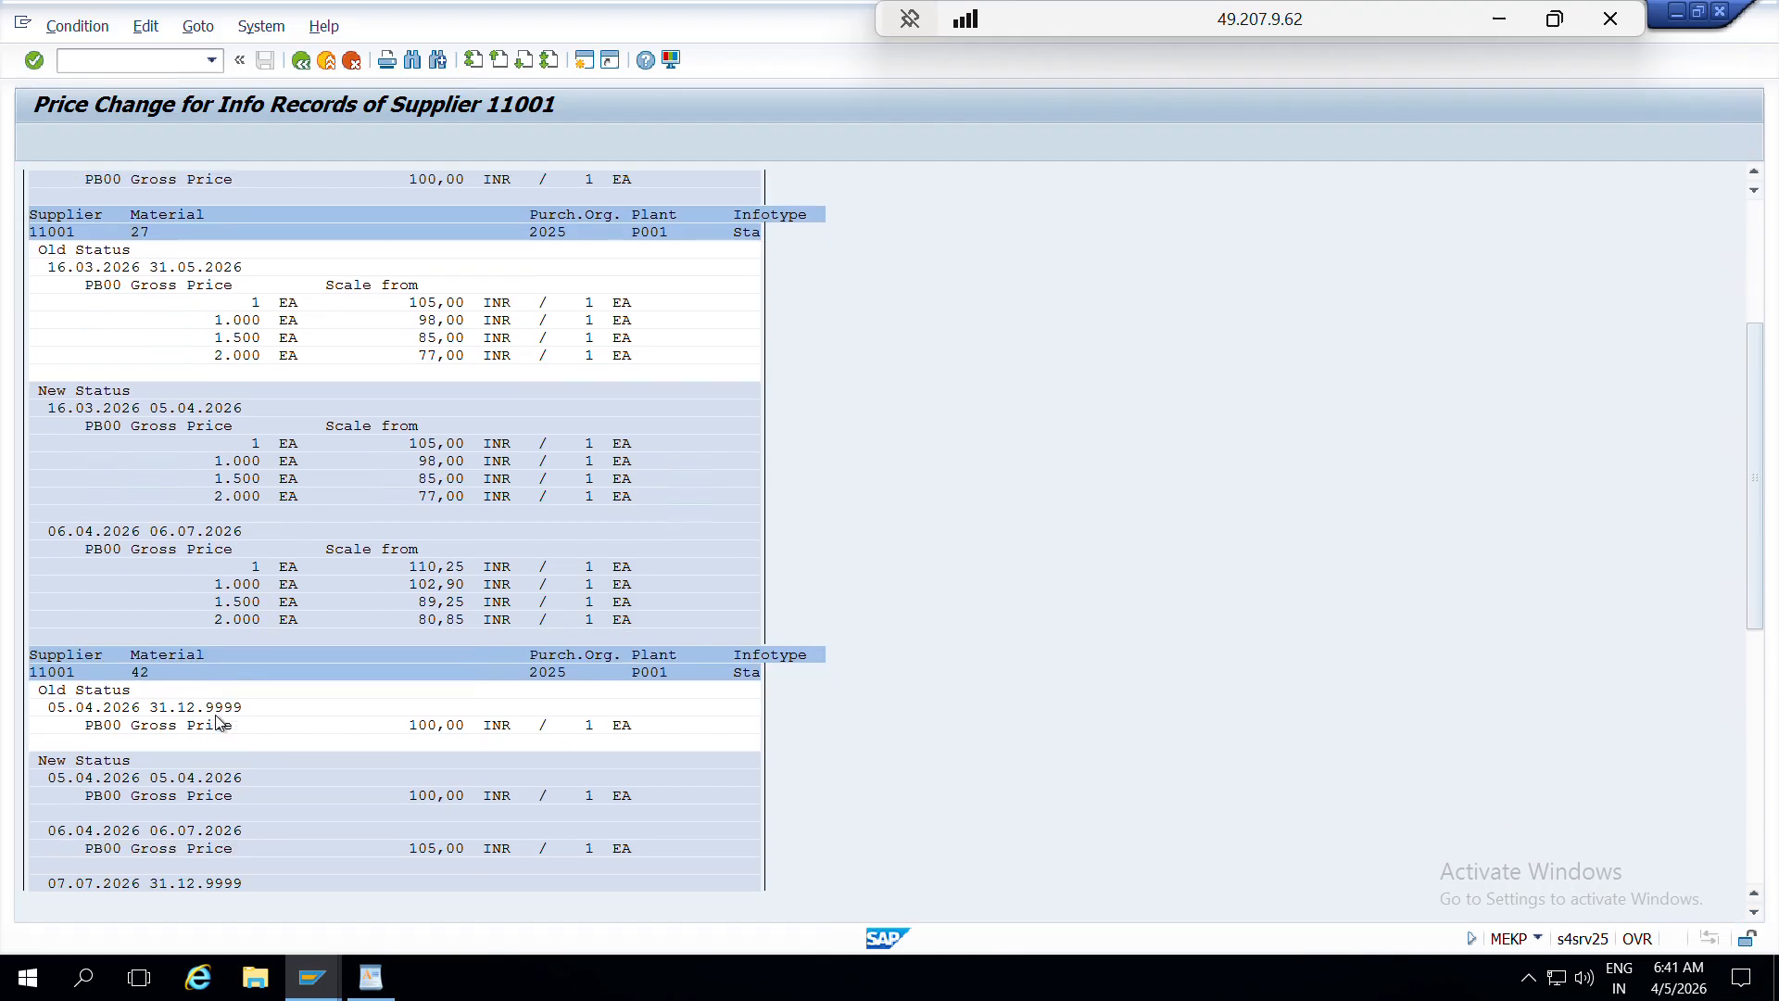
pyautogui.scroll(-3, 221, 722)
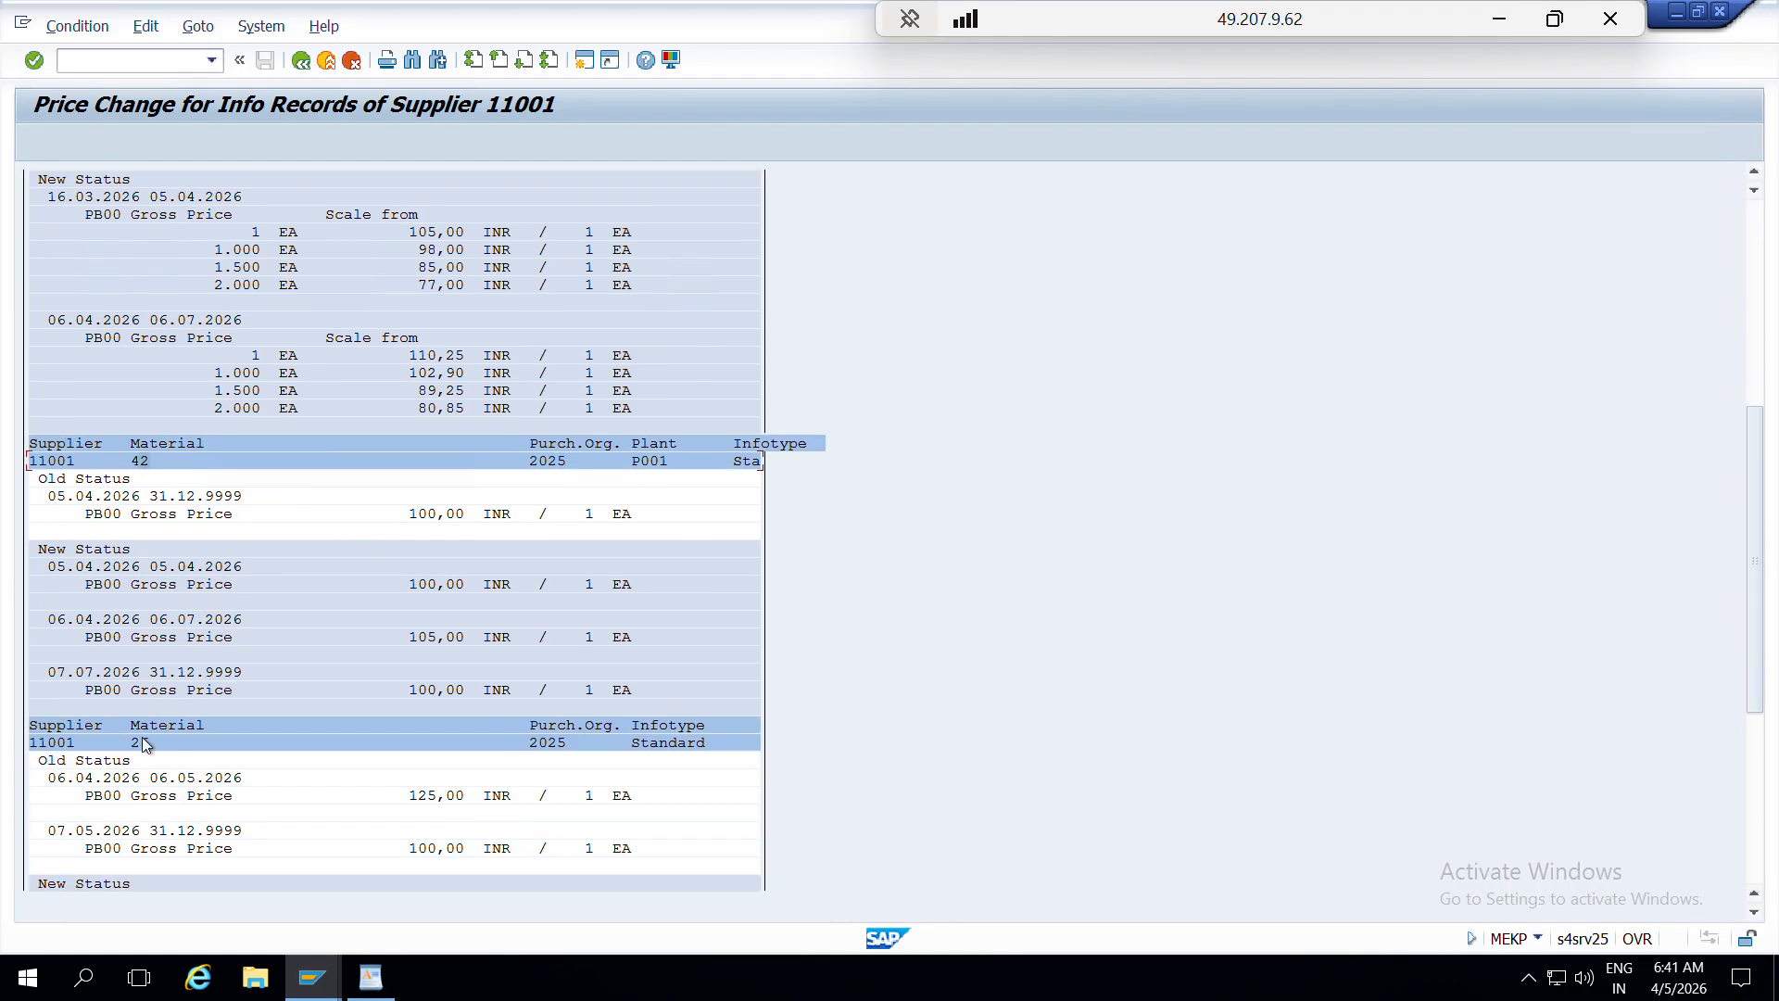
pyautogui.scroll(-2, 148, 742)
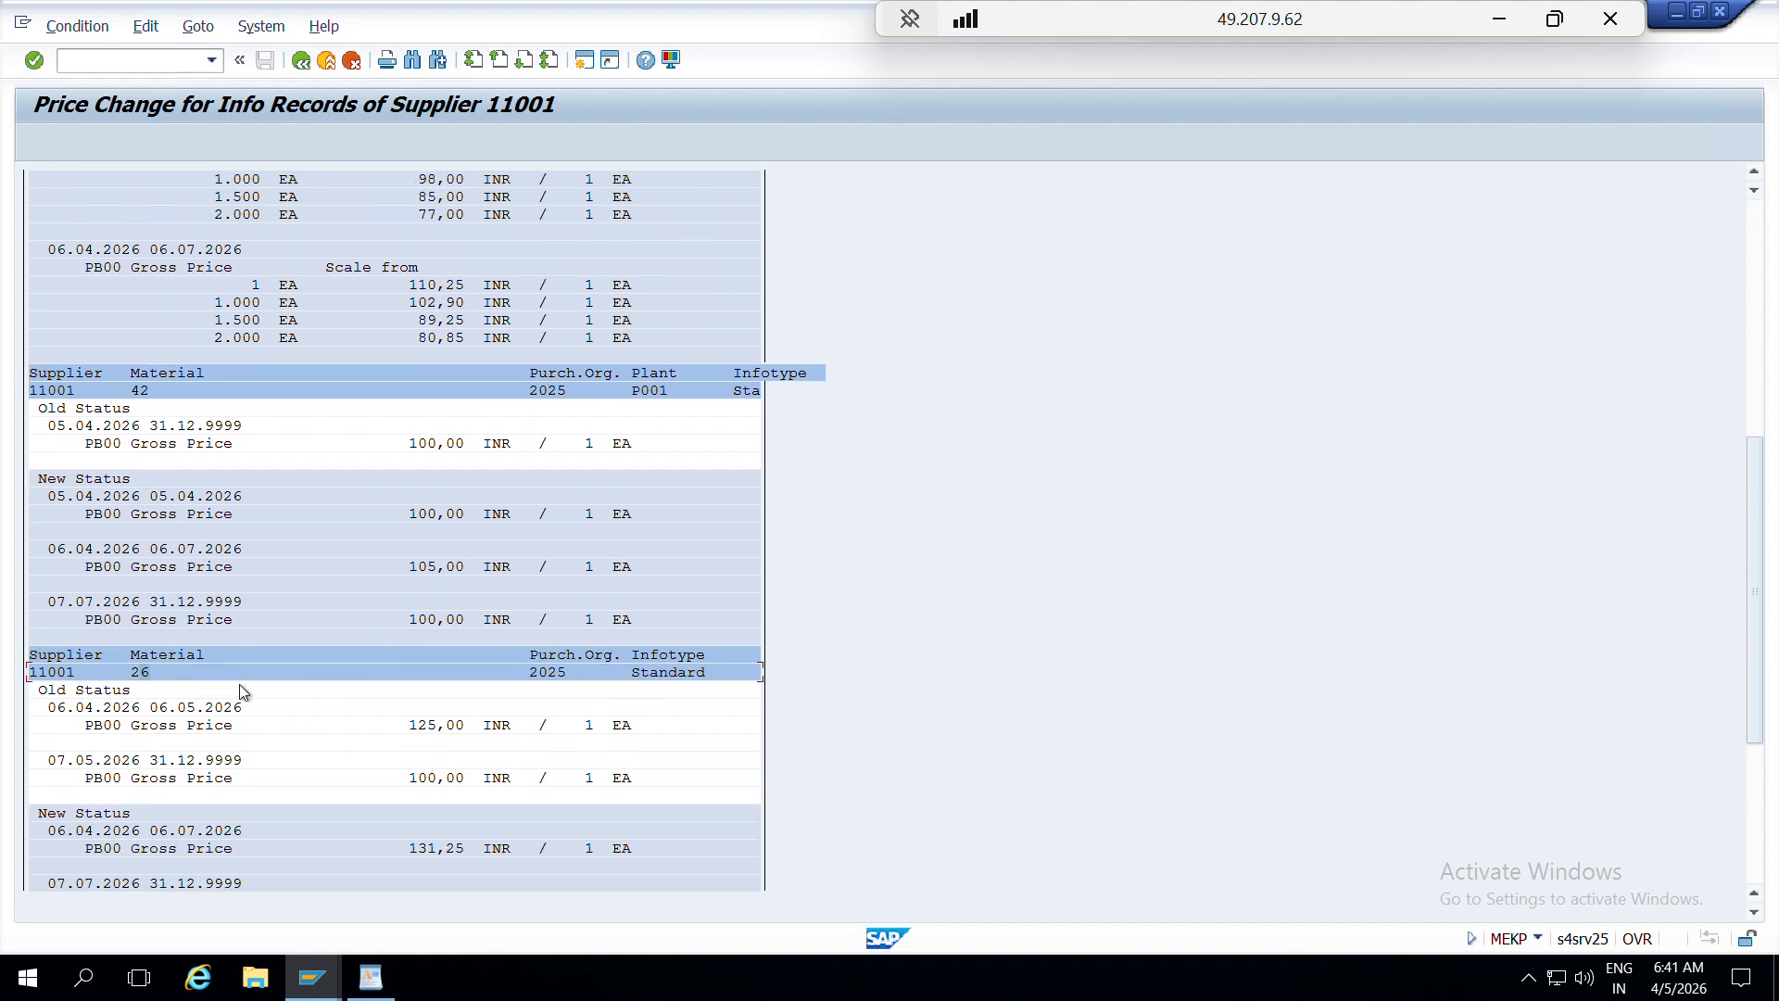
pyautogui.scroll(-3, 240, 687)
pyautogui.scroll(-2, 312, 710)
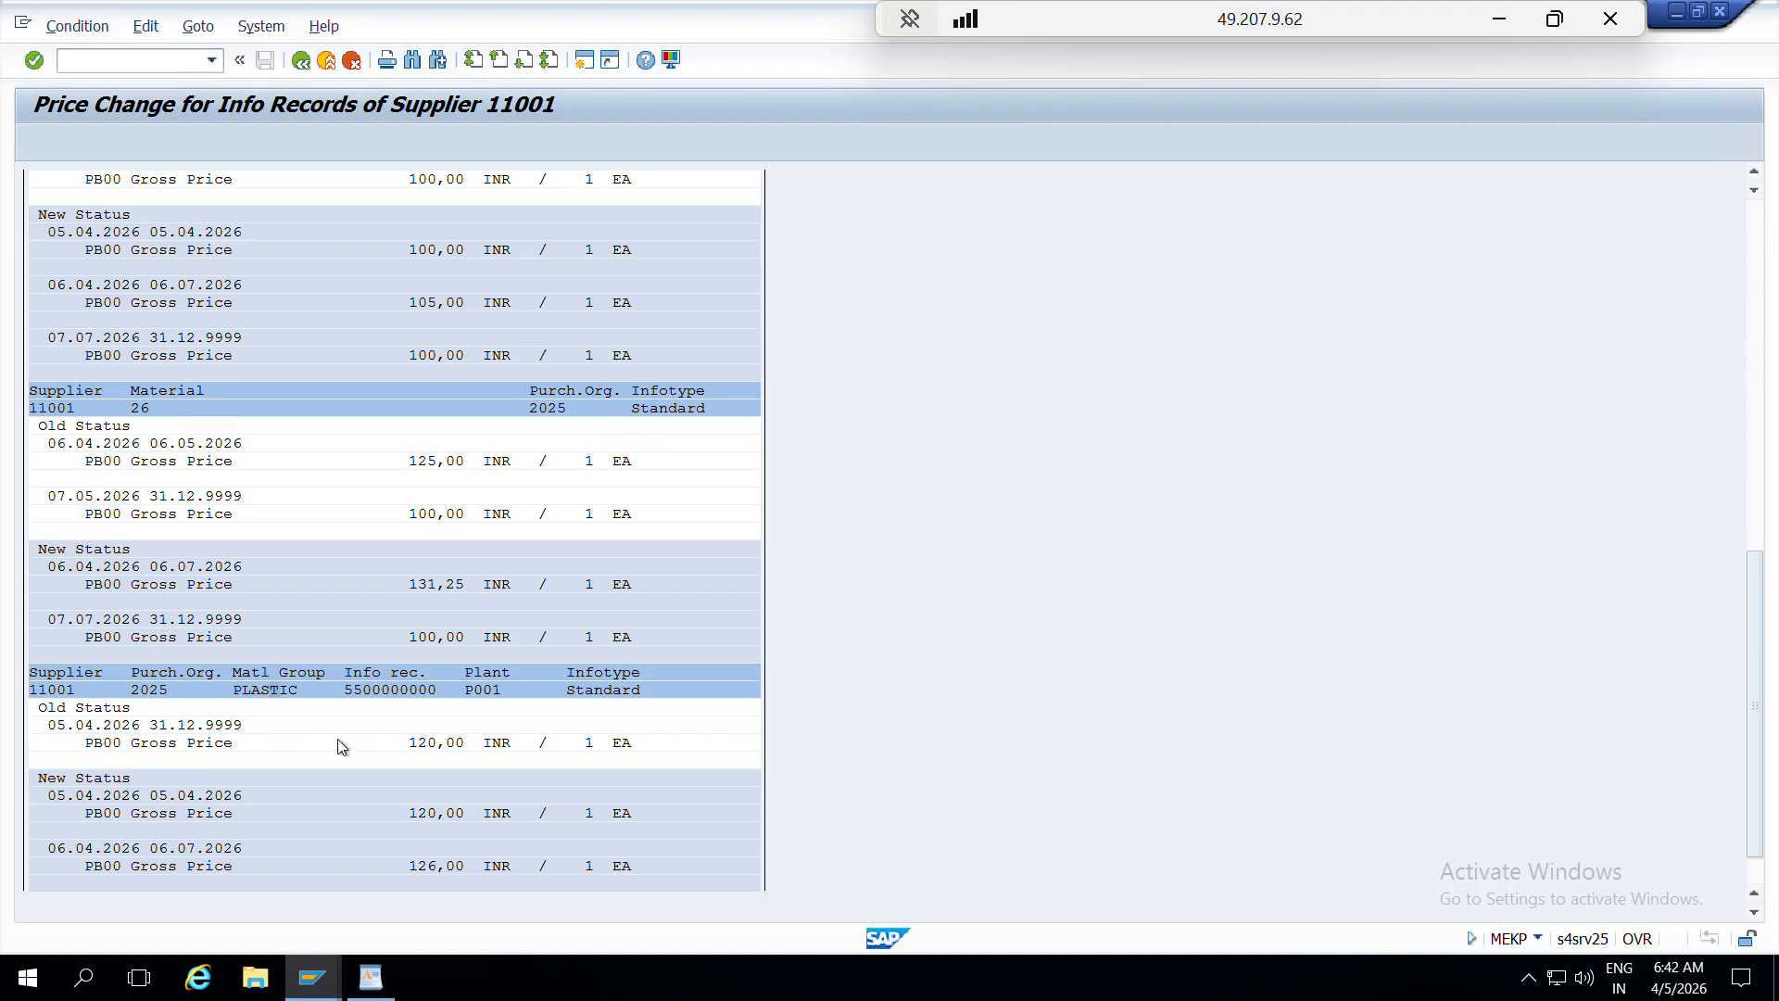
# - Examine the old and new validity periods and gross prices of material 26 at plant P001 in the test report
pyautogui.scroll(-1, 341, 741)
pyautogui.scroll(5, 336, 732)
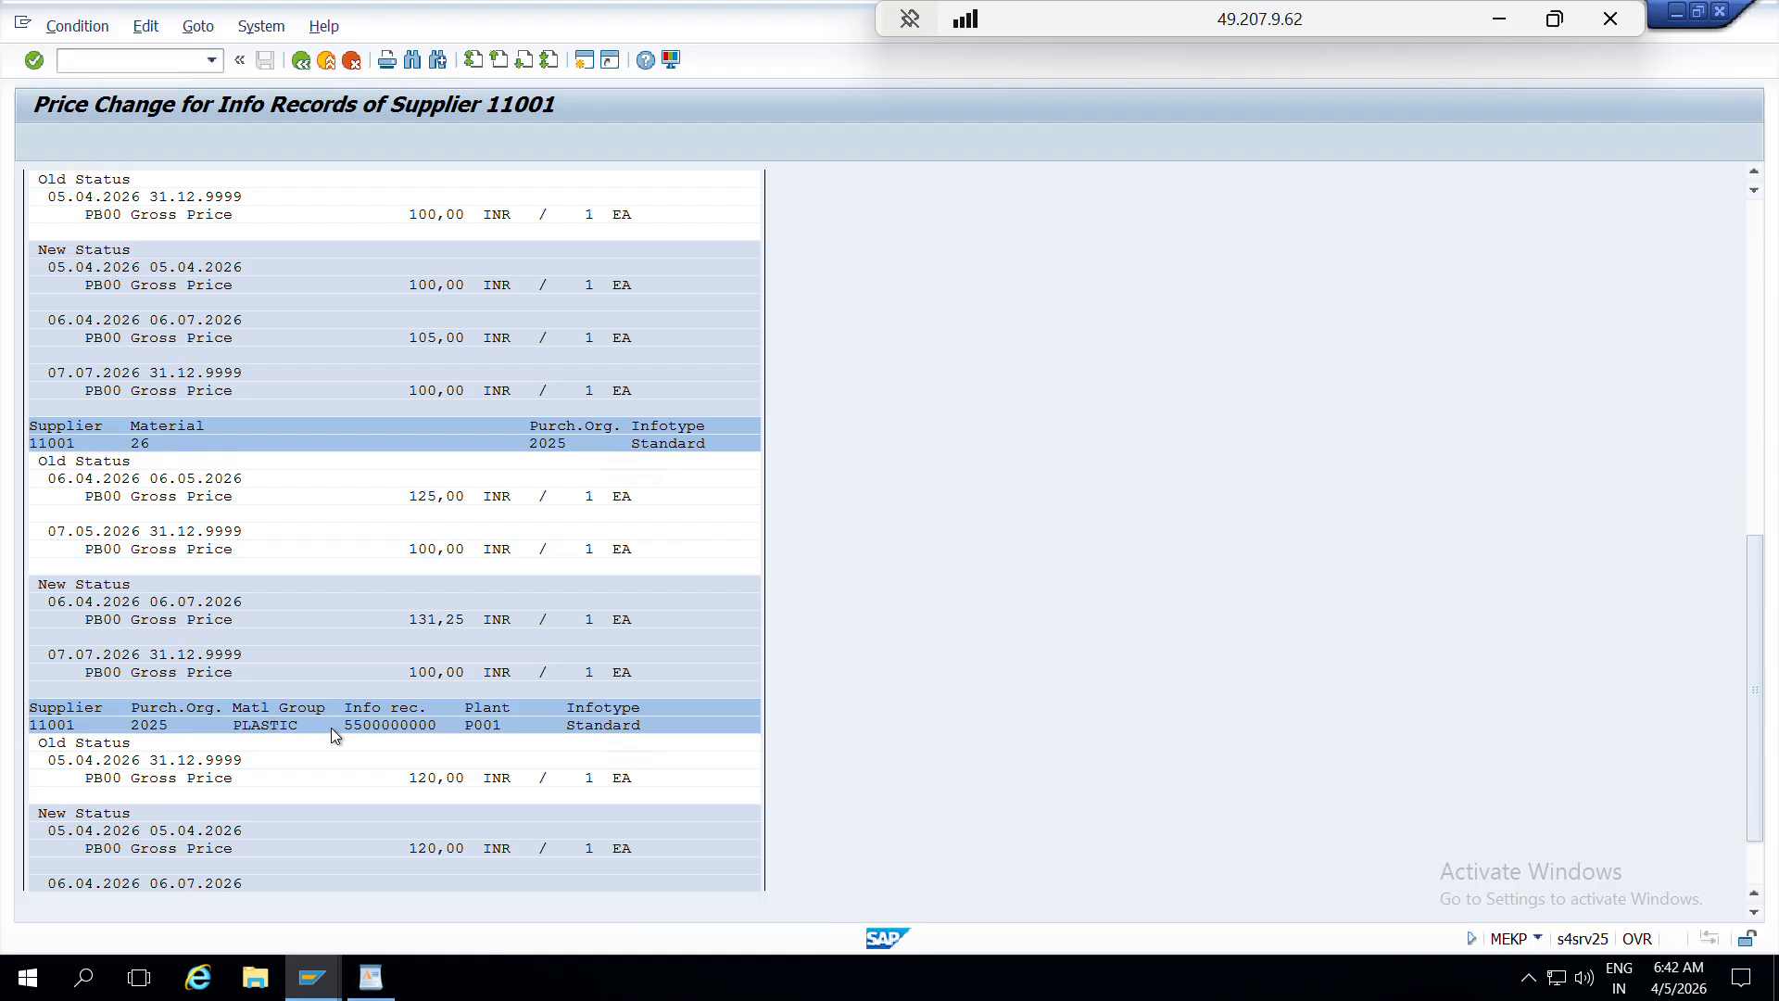
pyautogui.scroll(1, 335, 735)
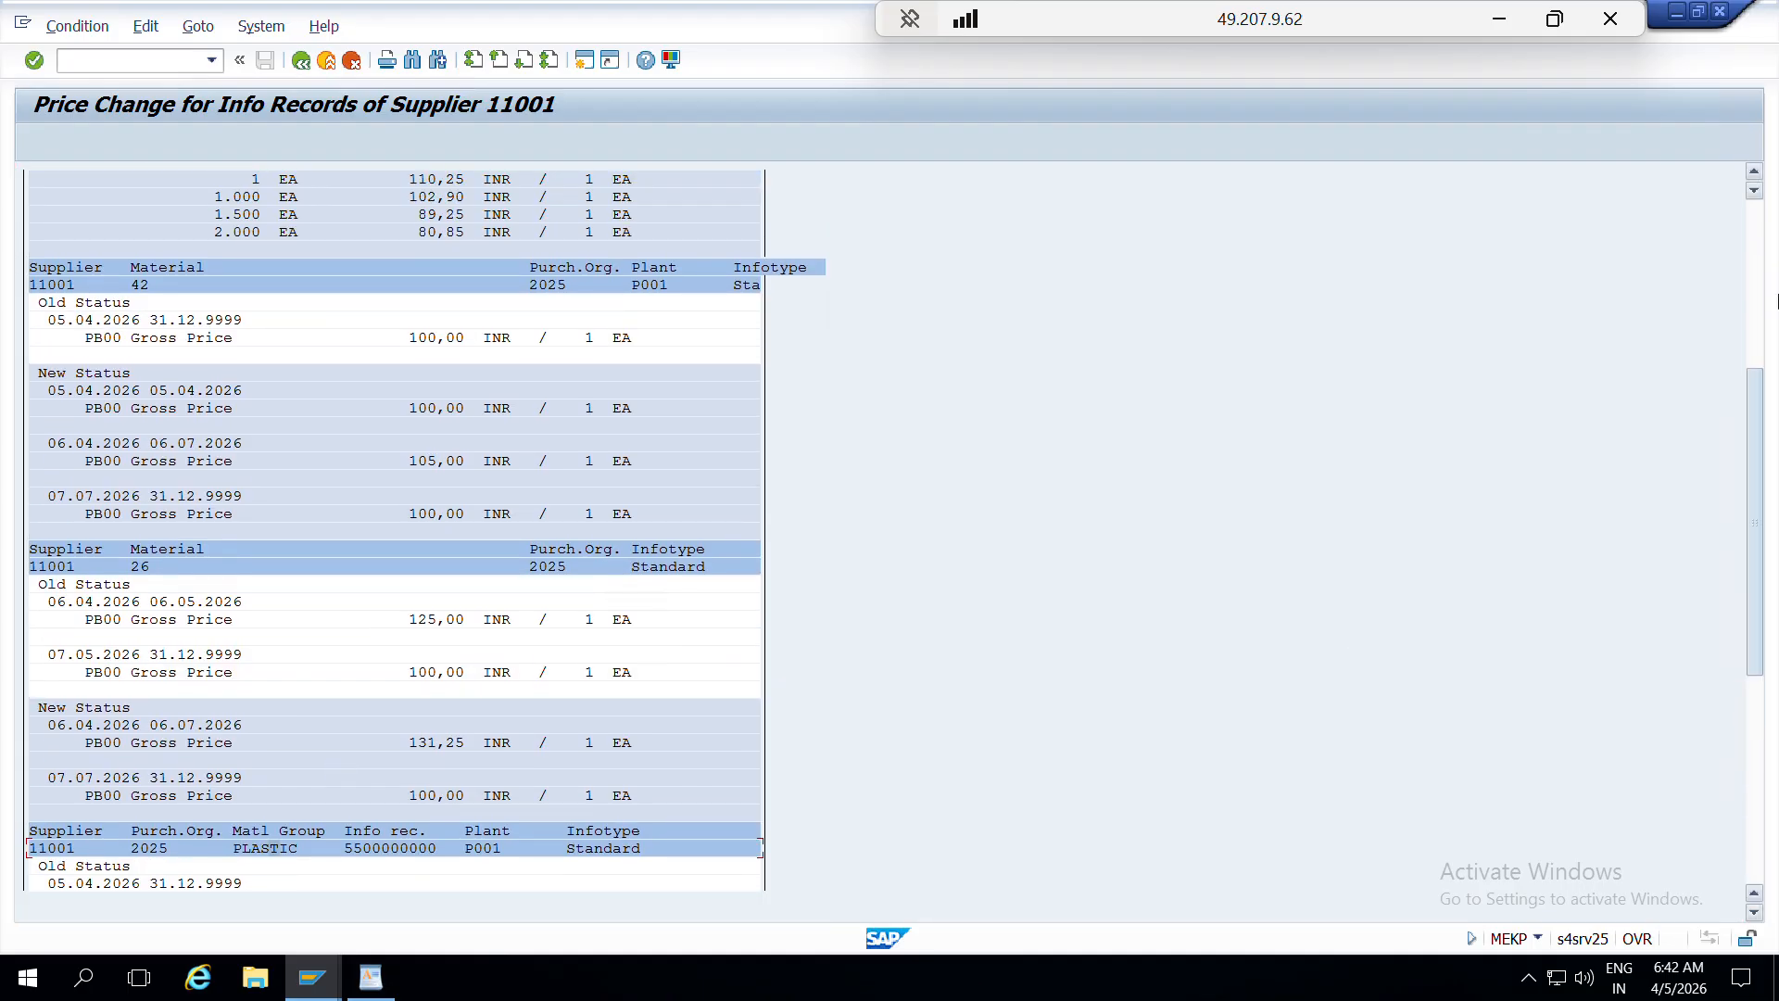
pyautogui.moveTo(1772, 194); pyautogui.dragTo(1772, 192)
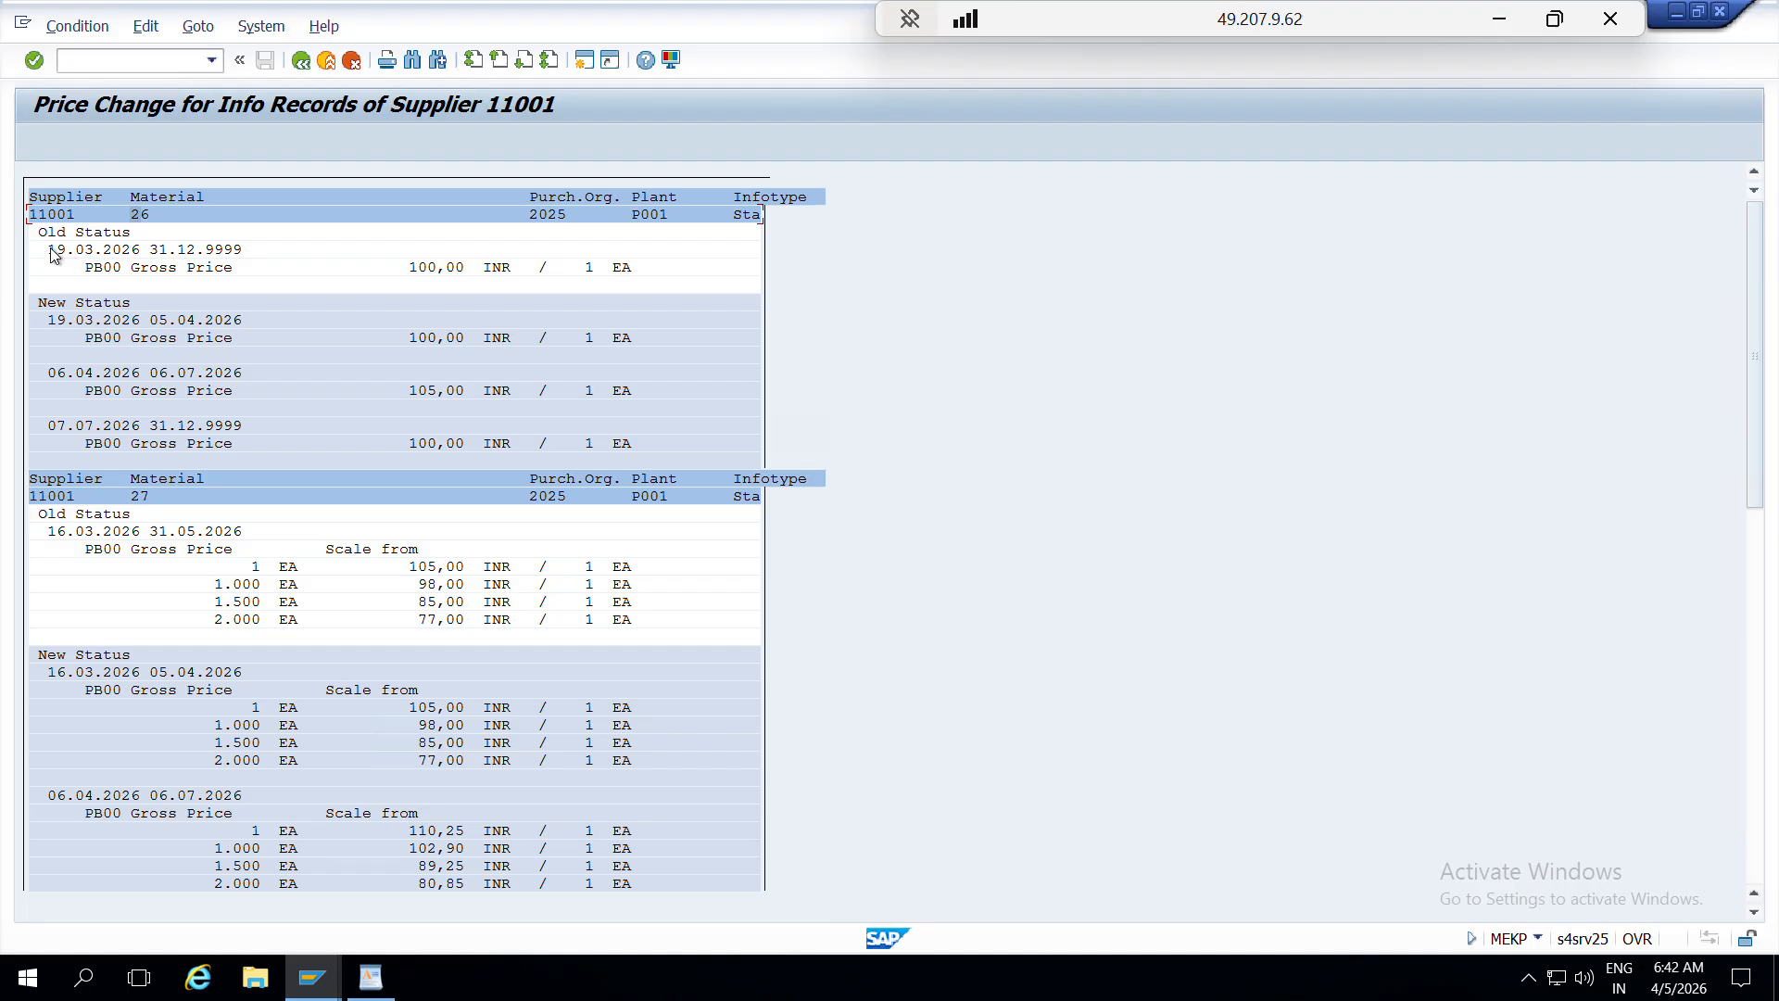
pyautogui.click(81, 251)
pyautogui.click(425, 269)
pyautogui.click(66, 321)
pyautogui.click(179, 322)
pyautogui.click(431, 341)
pyautogui.click(59, 376)
pyautogui.click(64, 427)
pyautogui.click(61, 427)
# - Examine the old status scale quantities and prices of material 27 in the price change report
pyautogui.scroll(-5, 283, 422)
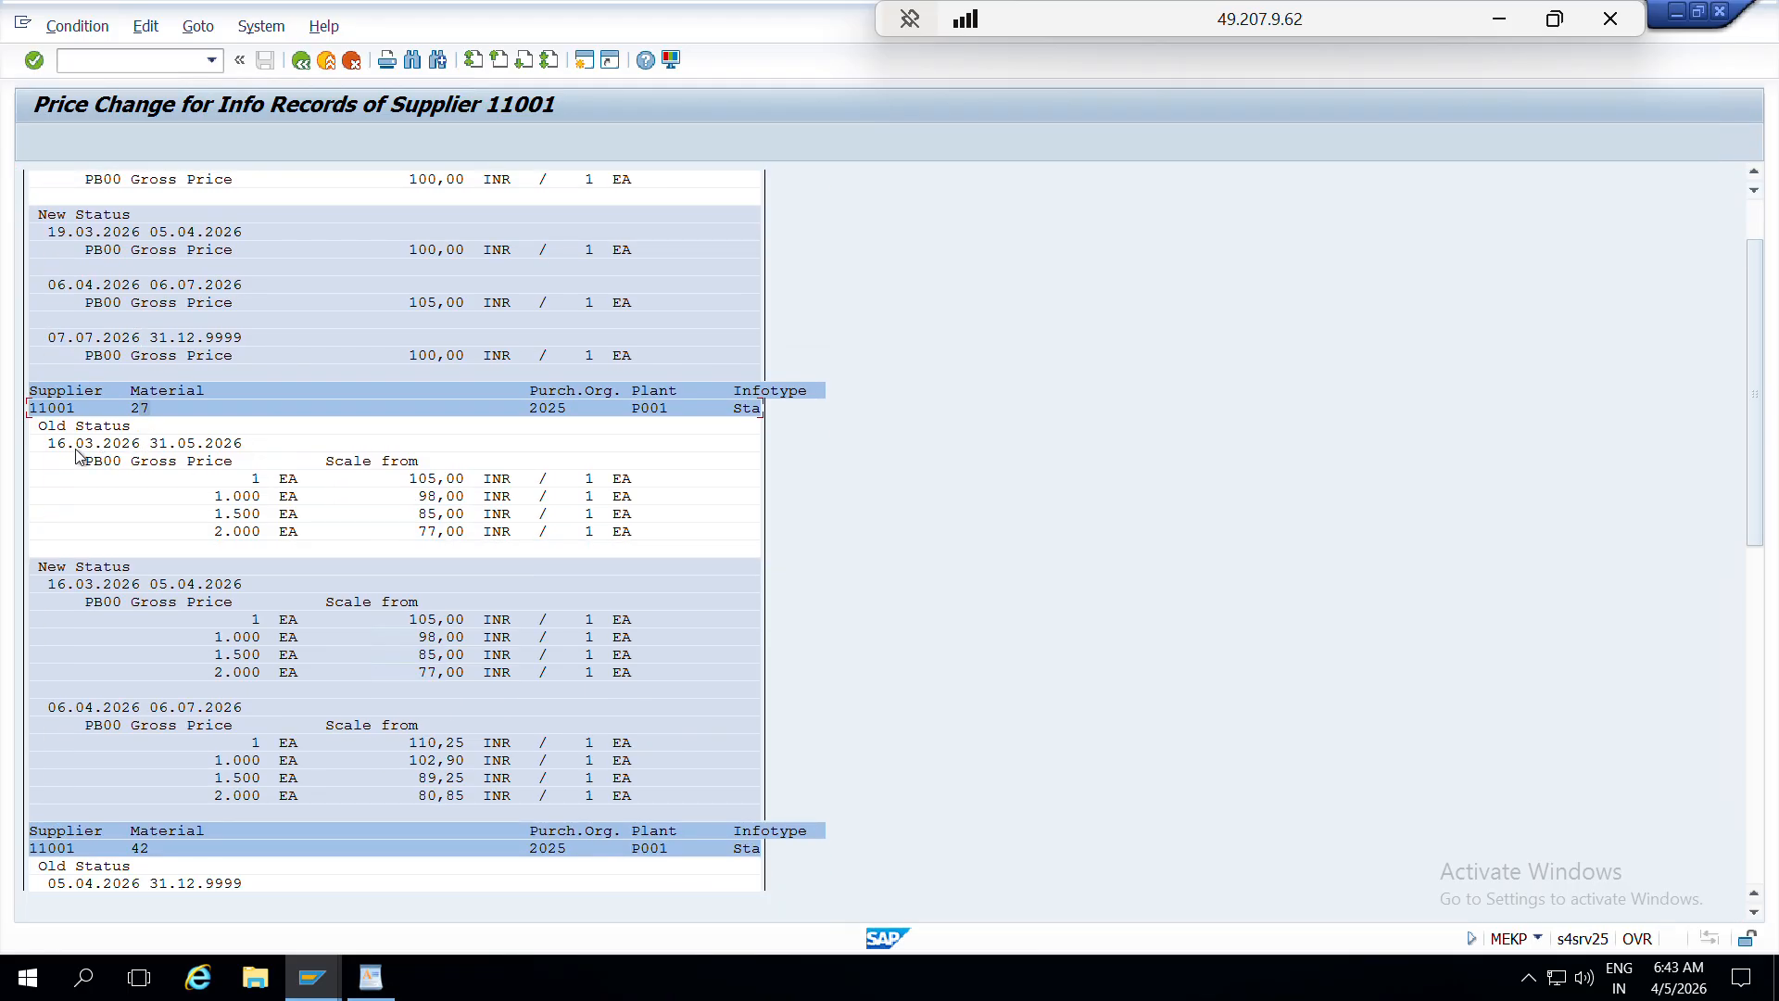
pyautogui.click(54, 444)
pyautogui.click(246, 461)
pyautogui.click(259, 480)
pyautogui.click(432, 480)
pyautogui.click(254, 512)
pyautogui.click(442, 498)
pyautogui.click(248, 514)
pyautogui.click(425, 515)
pyautogui.click(433, 534)
# - Compare material 27's new scale prices for the period 06.04.2026 to 06.07.2026 with its previous scale prices
pyautogui.click(51, 708)
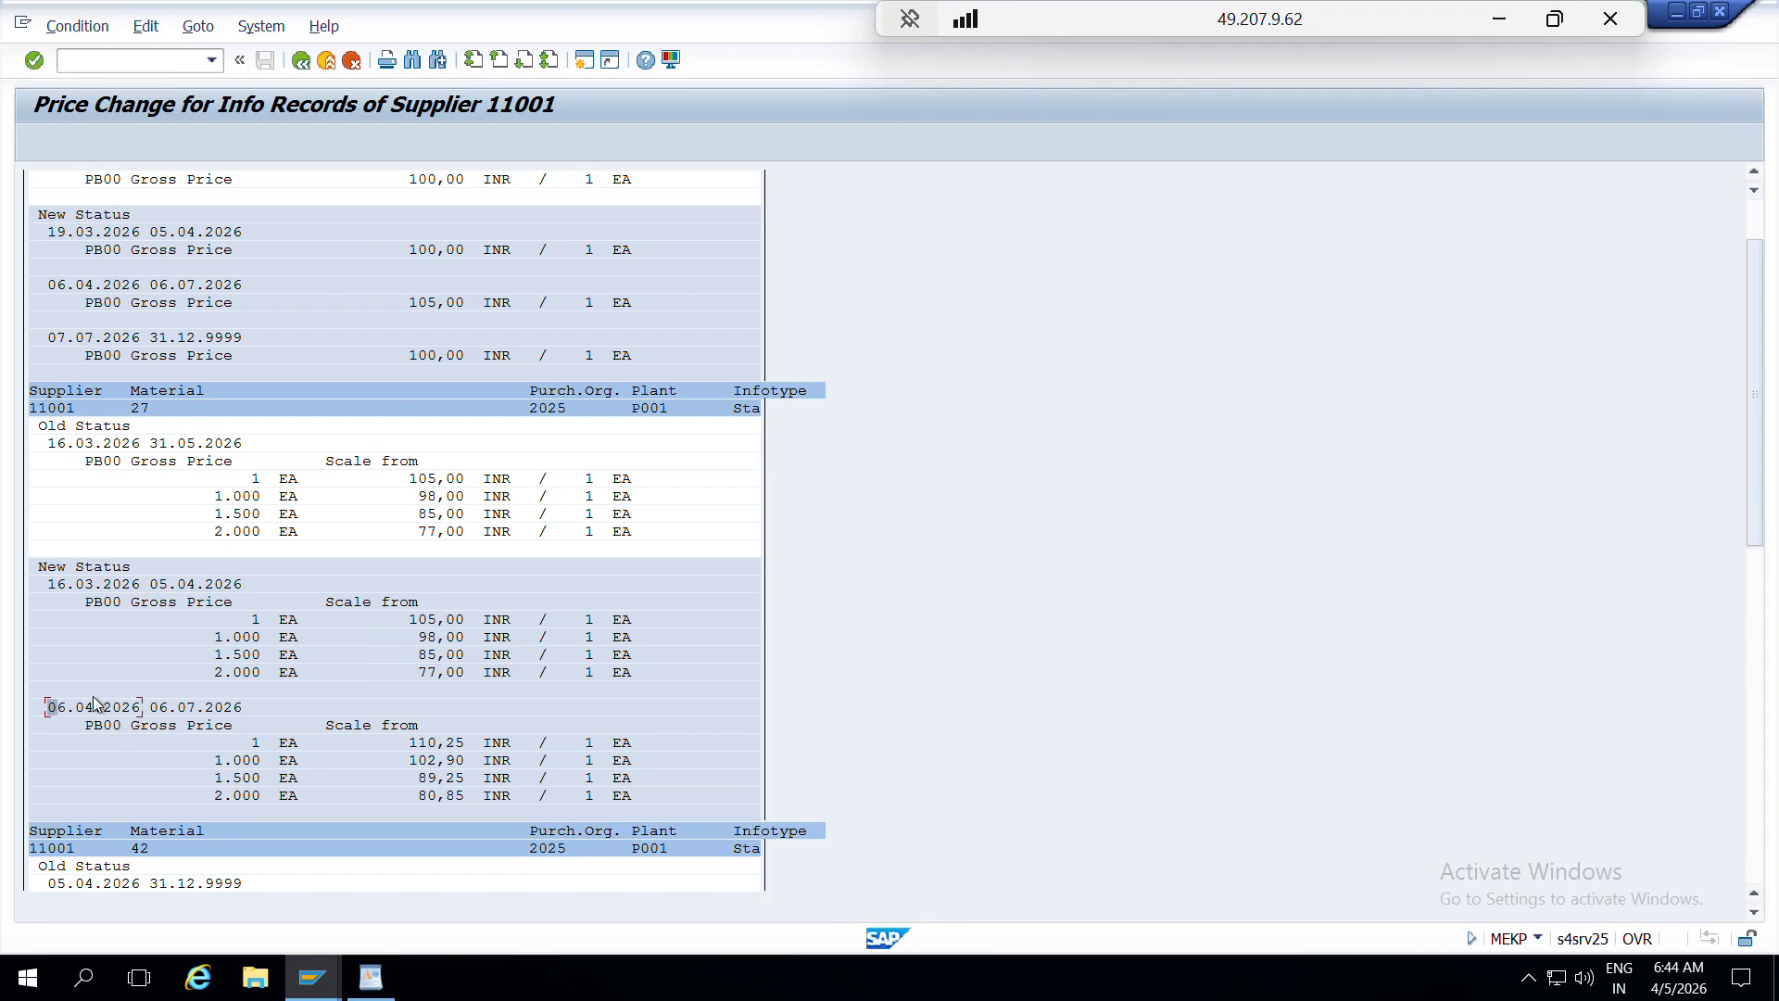
pyautogui.click(207, 709)
pyautogui.click(431, 779)
pyautogui.click(424, 742)
pyautogui.click(452, 760)
pyautogui.click(440, 655)
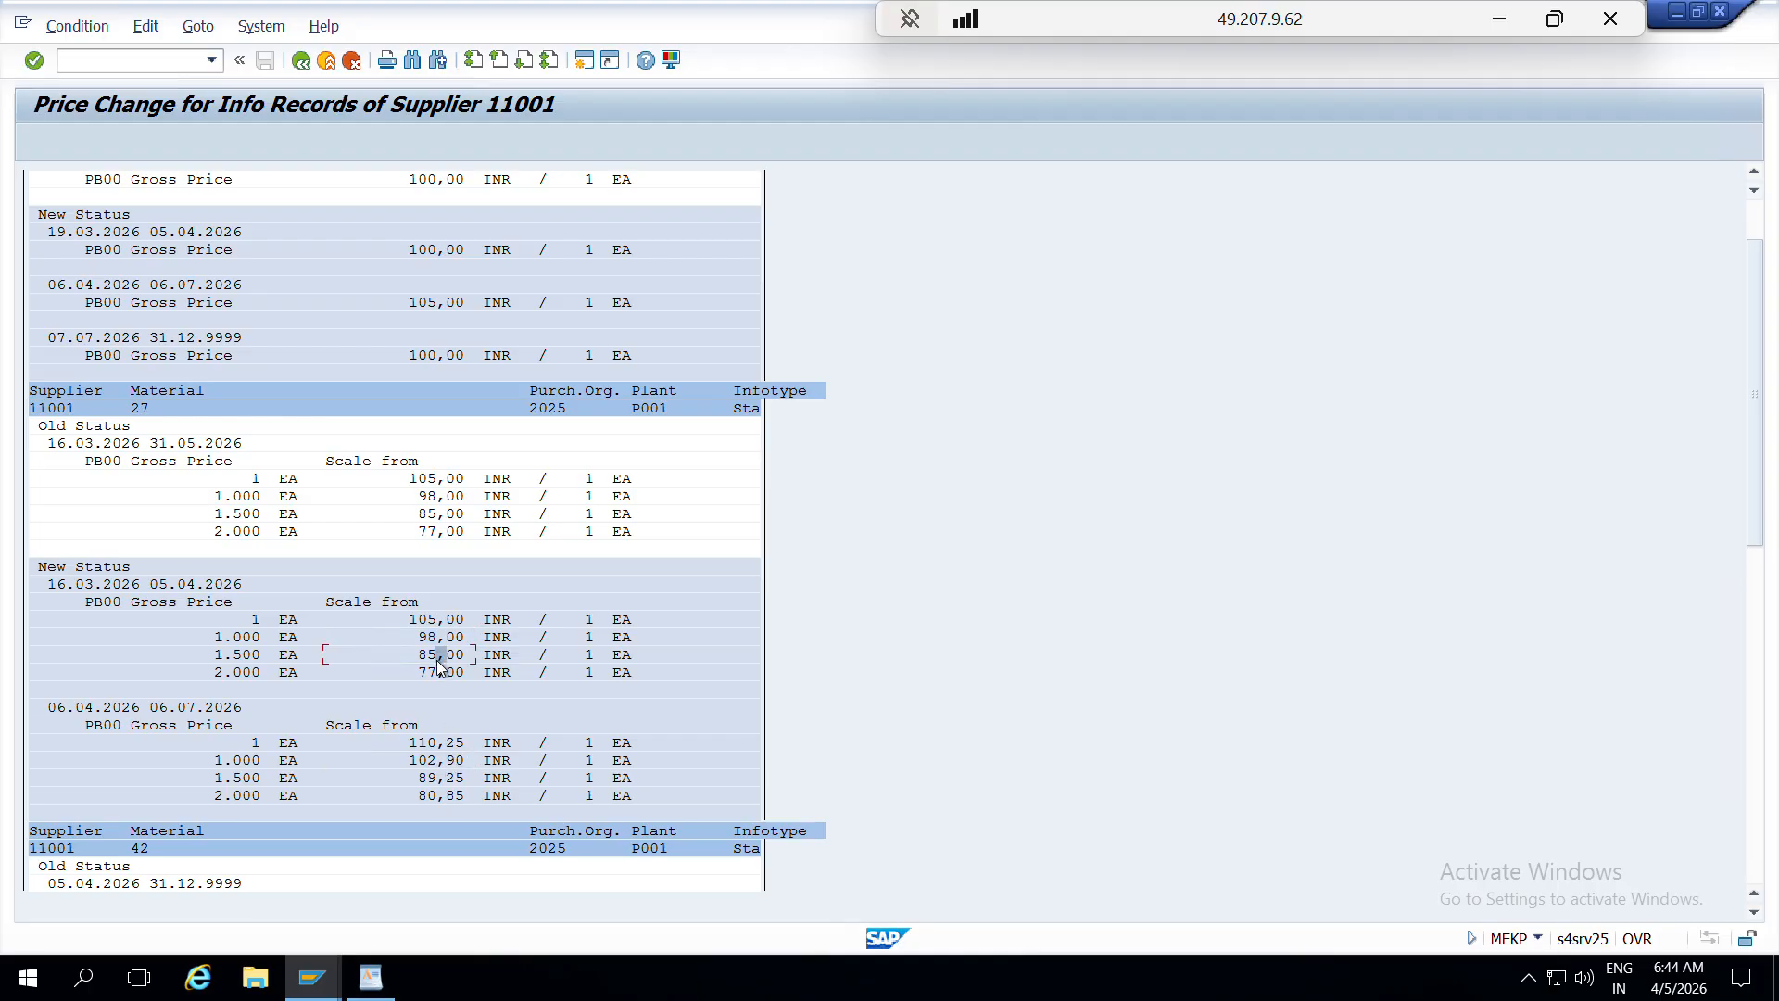
pyautogui.click(451, 779)
pyautogui.click(443, 799)
# - Review the price changes for material 42, material 26 without a plant, and the PLASTIC material group info record
pyautogui.scroll(-2, 465, 808)
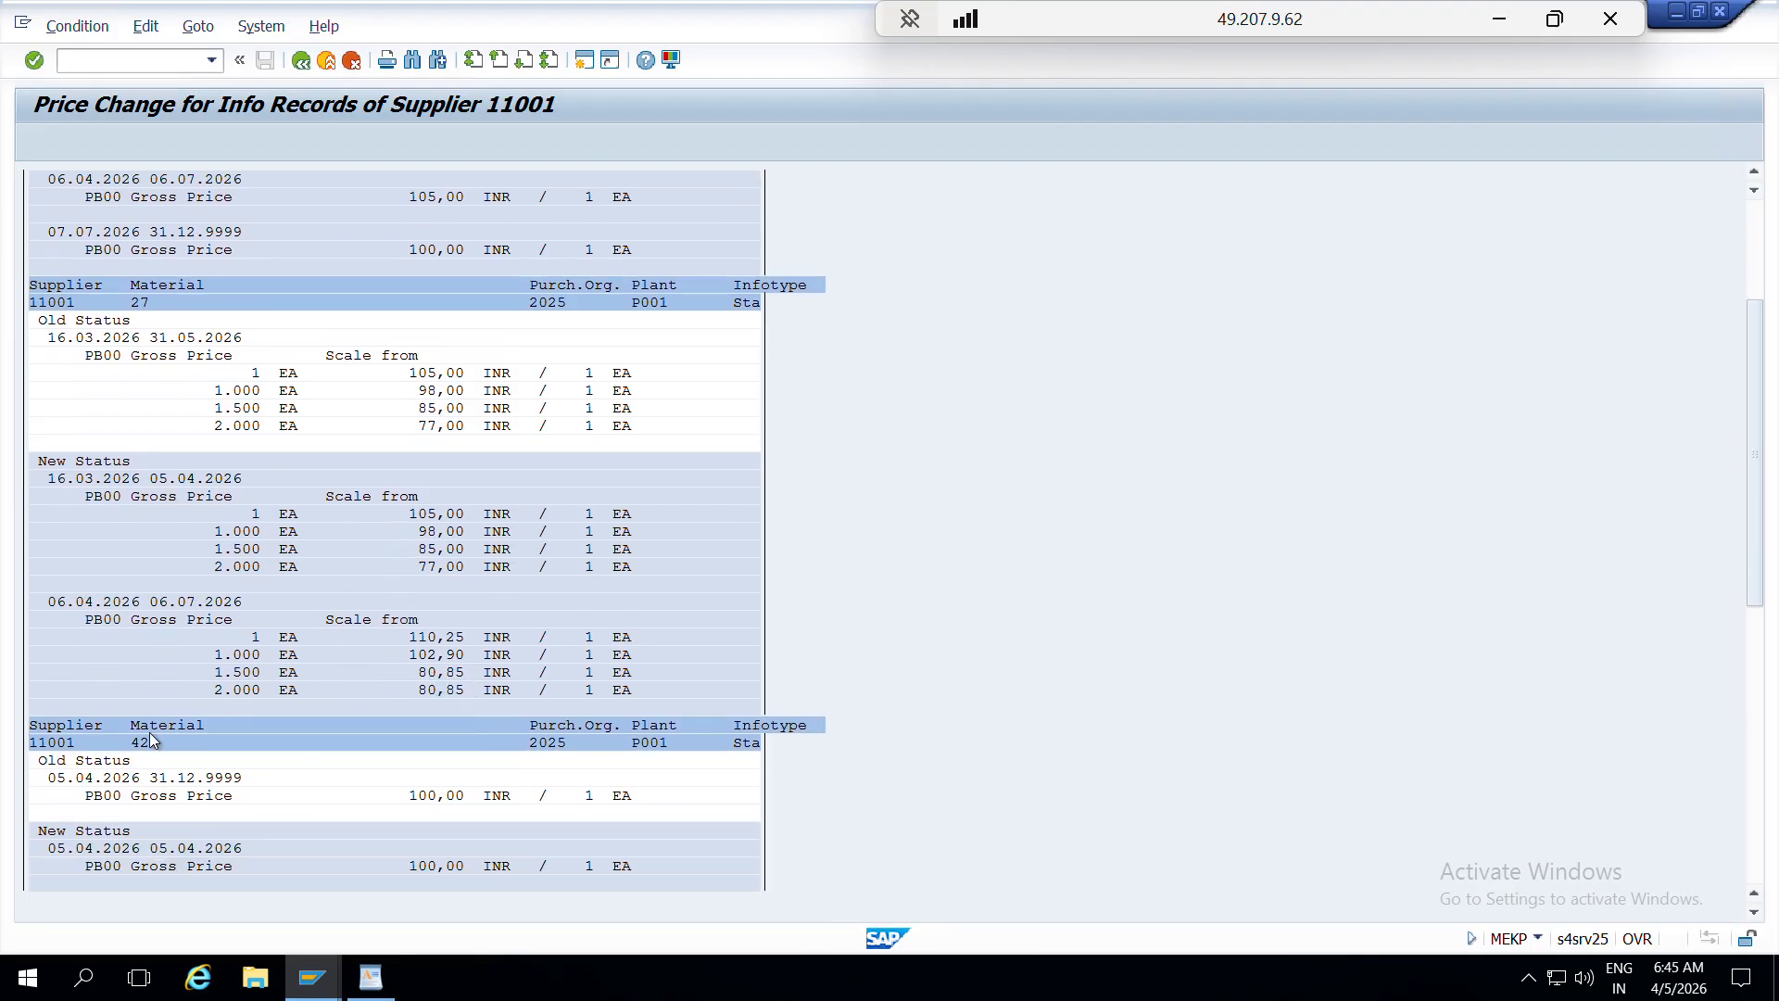
pyautogui.scroll(-1, 151, 735)
pyautogui.click(61, 709)
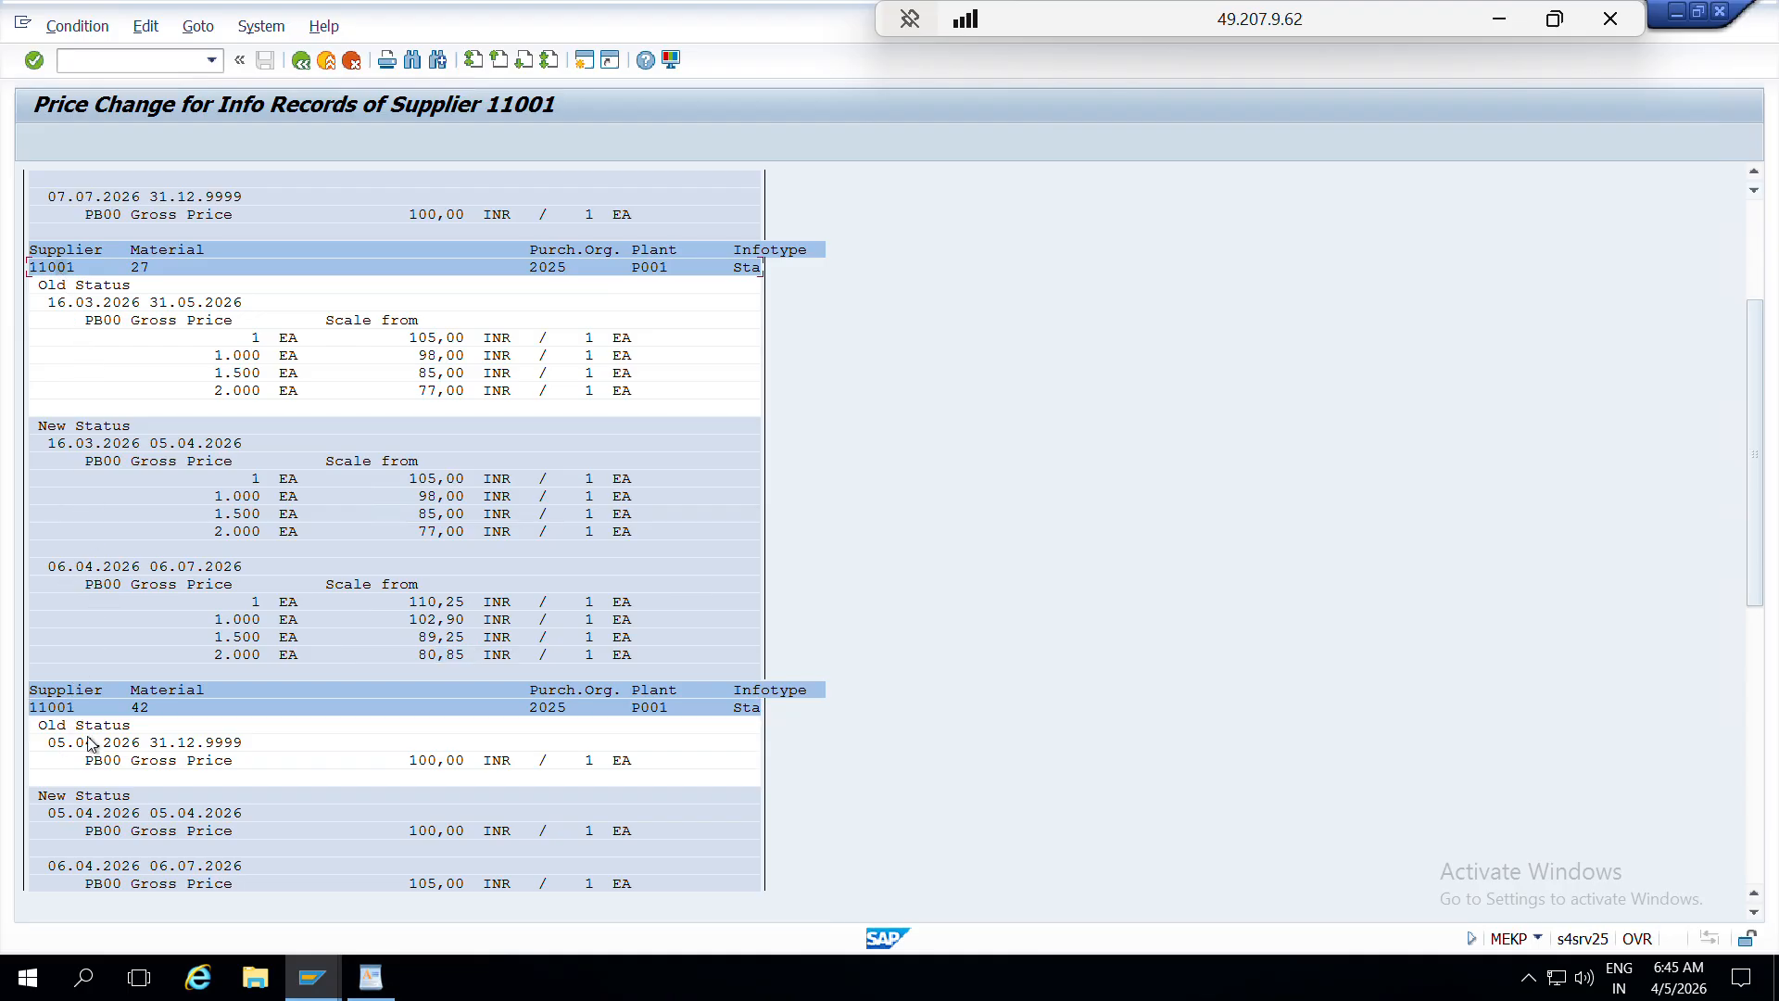
pyautogui.scroll(-1, 93, 742)
pyautogui.scroll(-5, 90, 736)
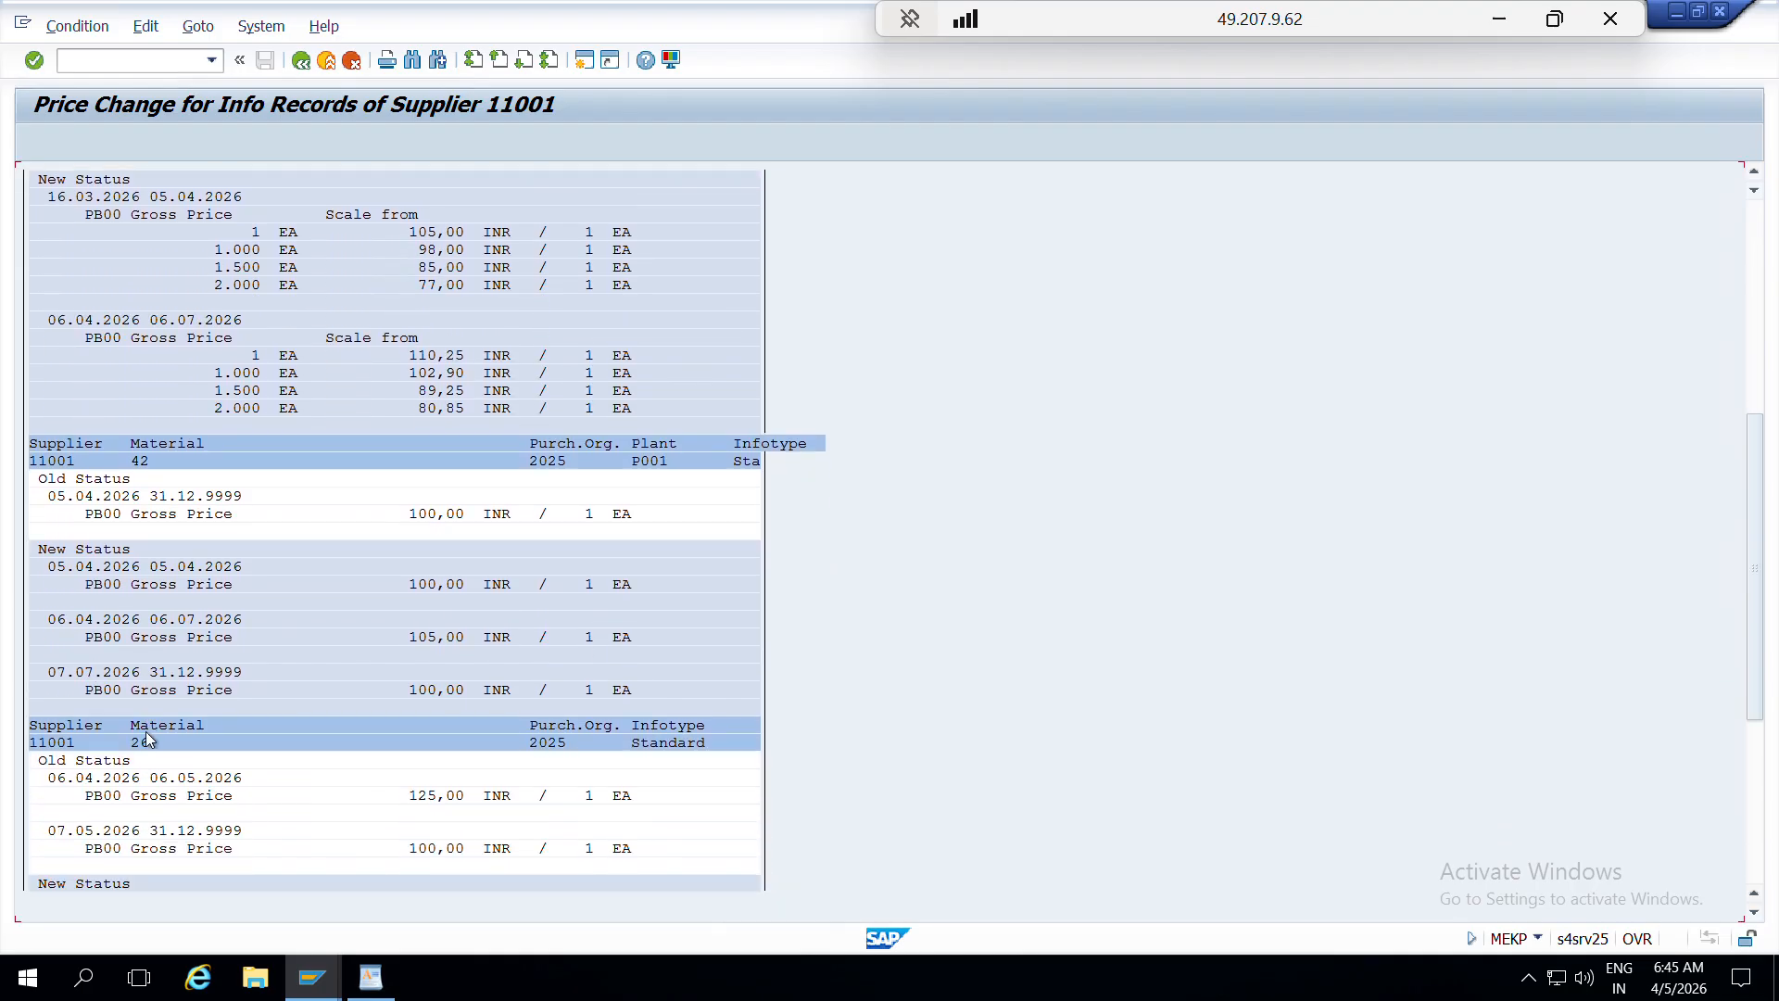
pyautogui.scroll(-6, 146, 731)
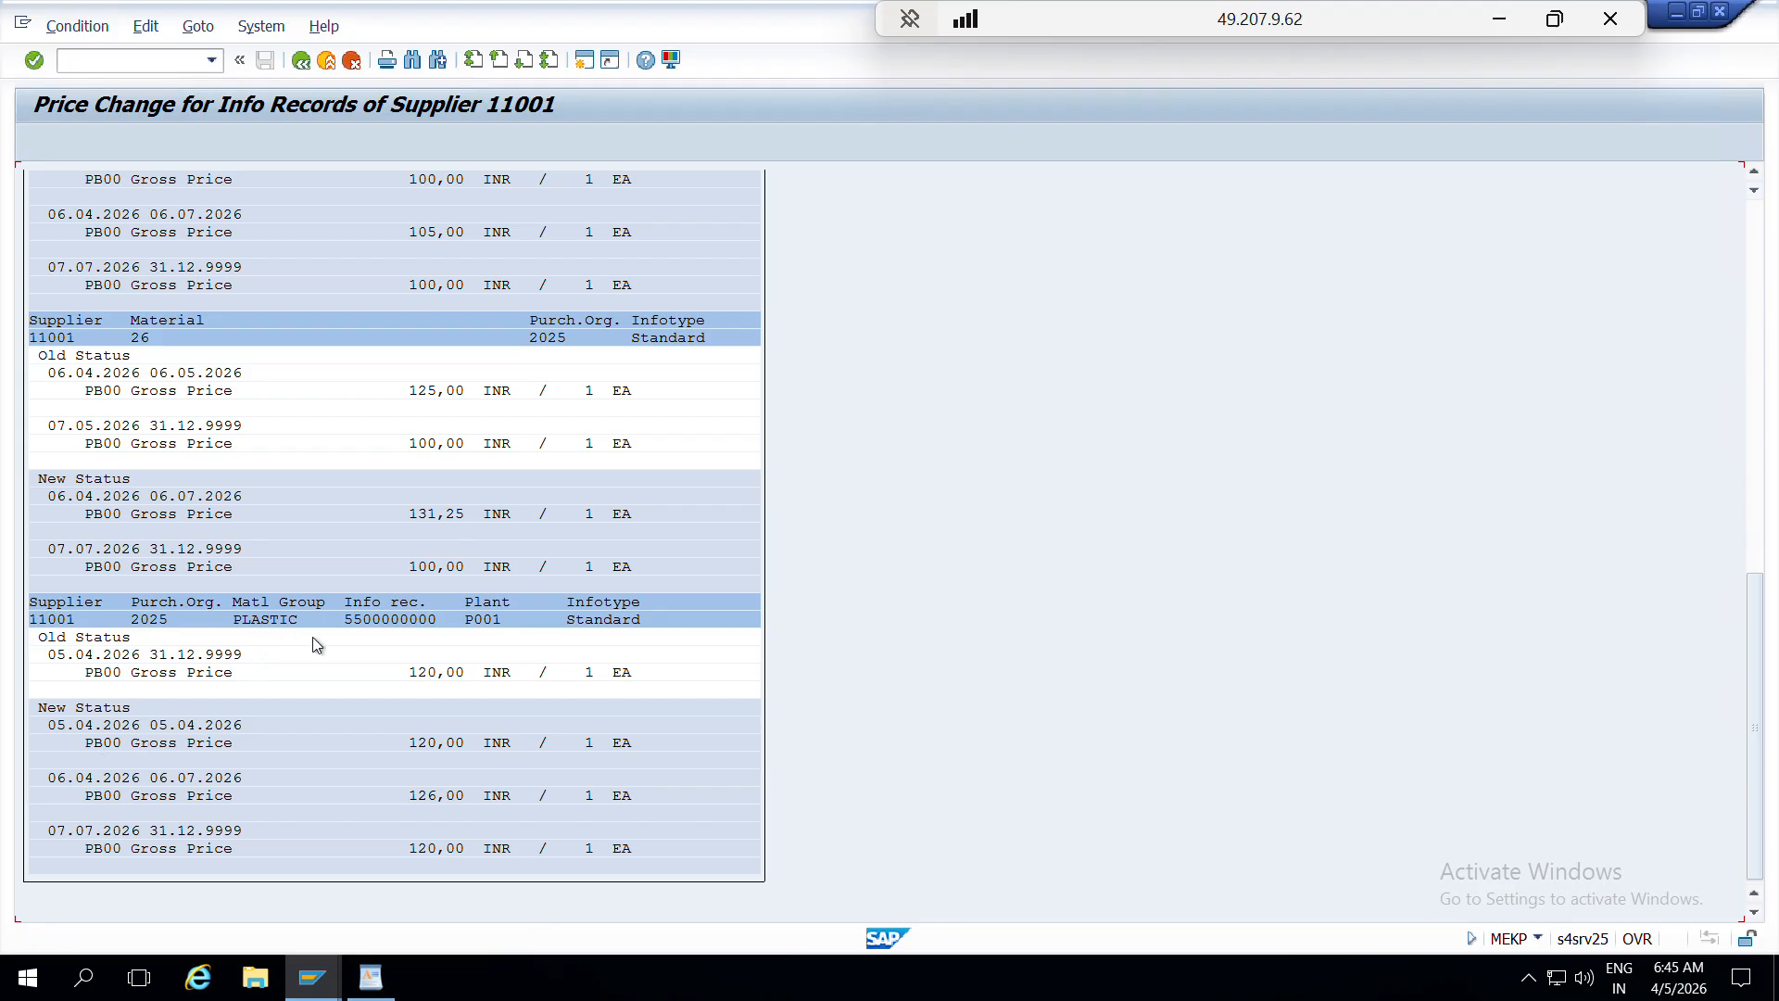
pyautogui.click(314, 638)
pyautogui.click(430, 672)
pyautogui.click(431, 795)
# - Return to the price change selection, clear Test Run, set the percentage to 5 and the validity end date to 06.07.2026
pyautogui.click(302, 63)
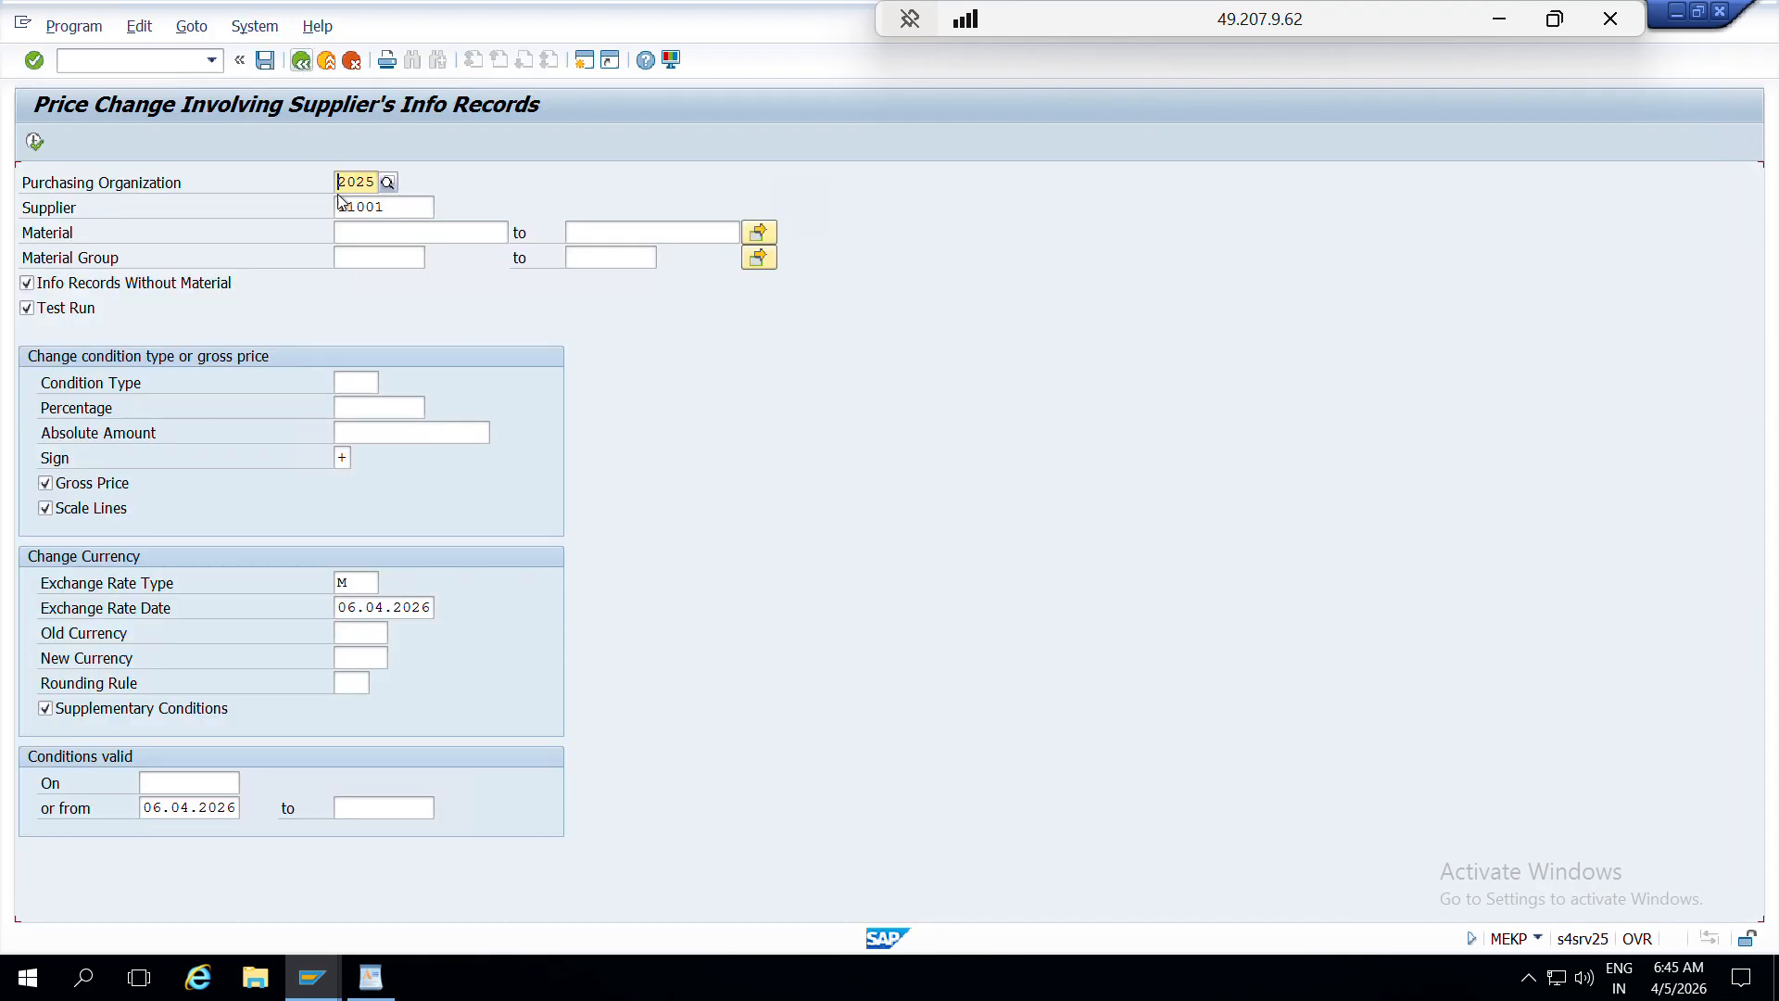
pyautogui.click(56, 309)
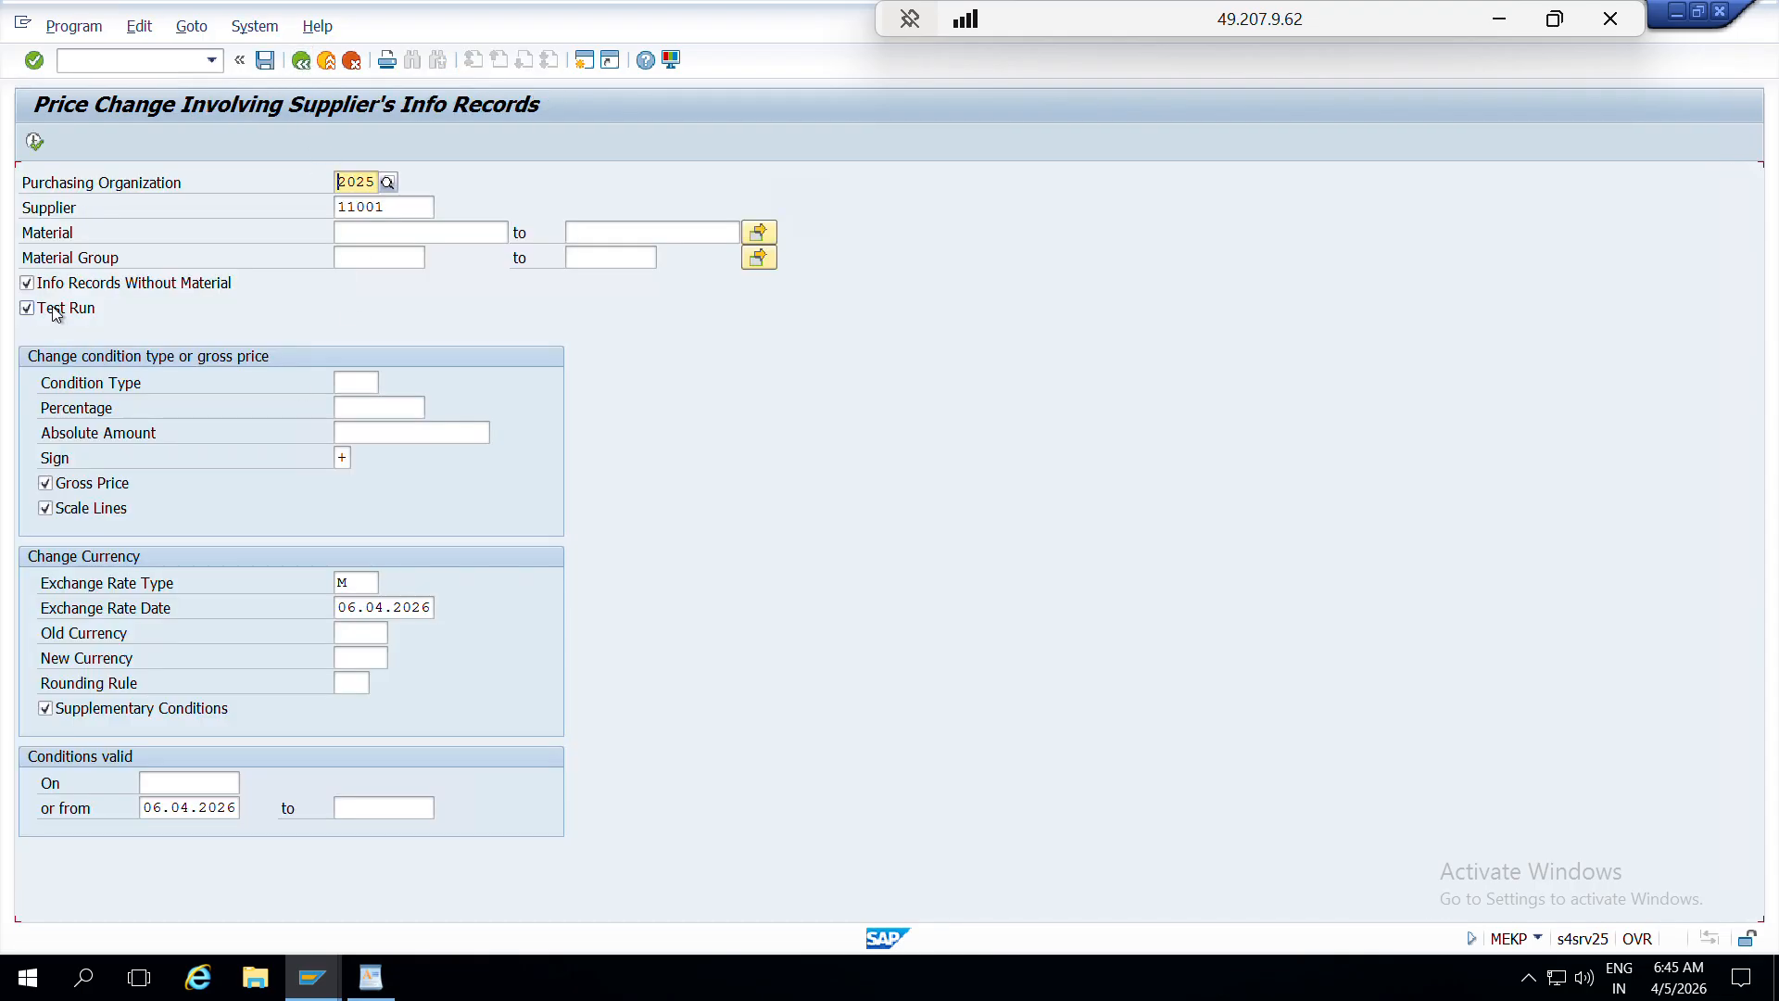
pyautogui.click(379, 406)
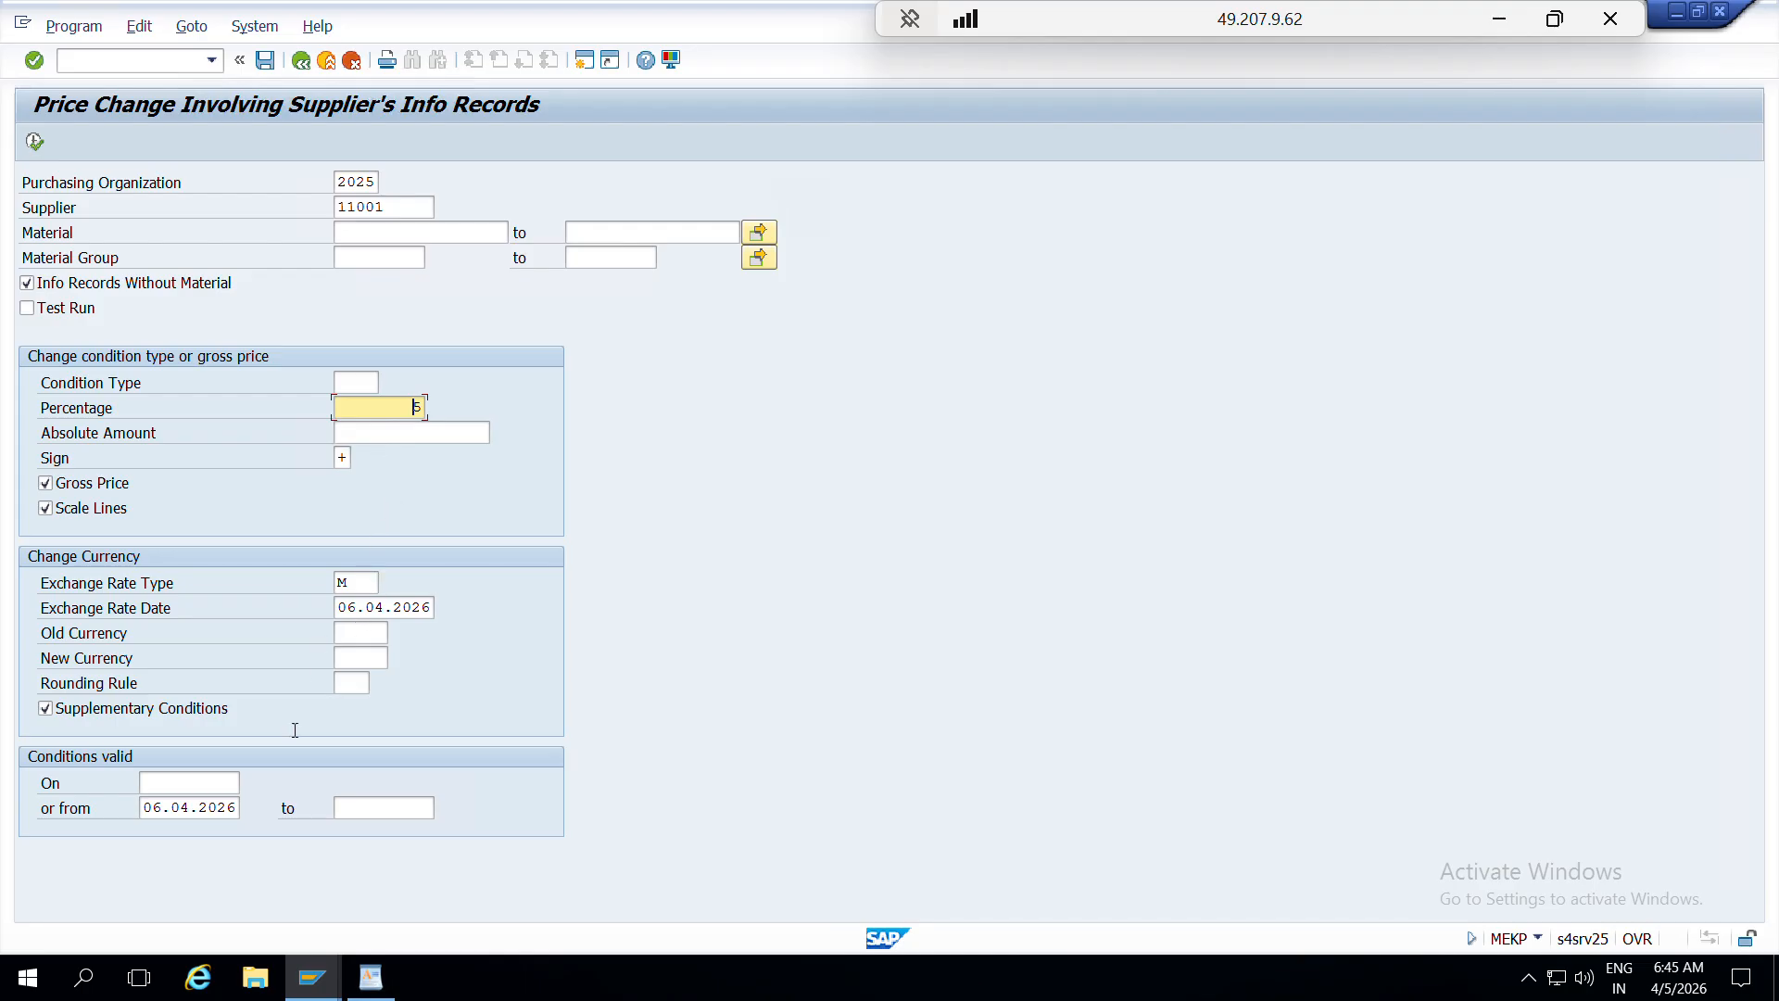
pyautogui.click(390, 819)
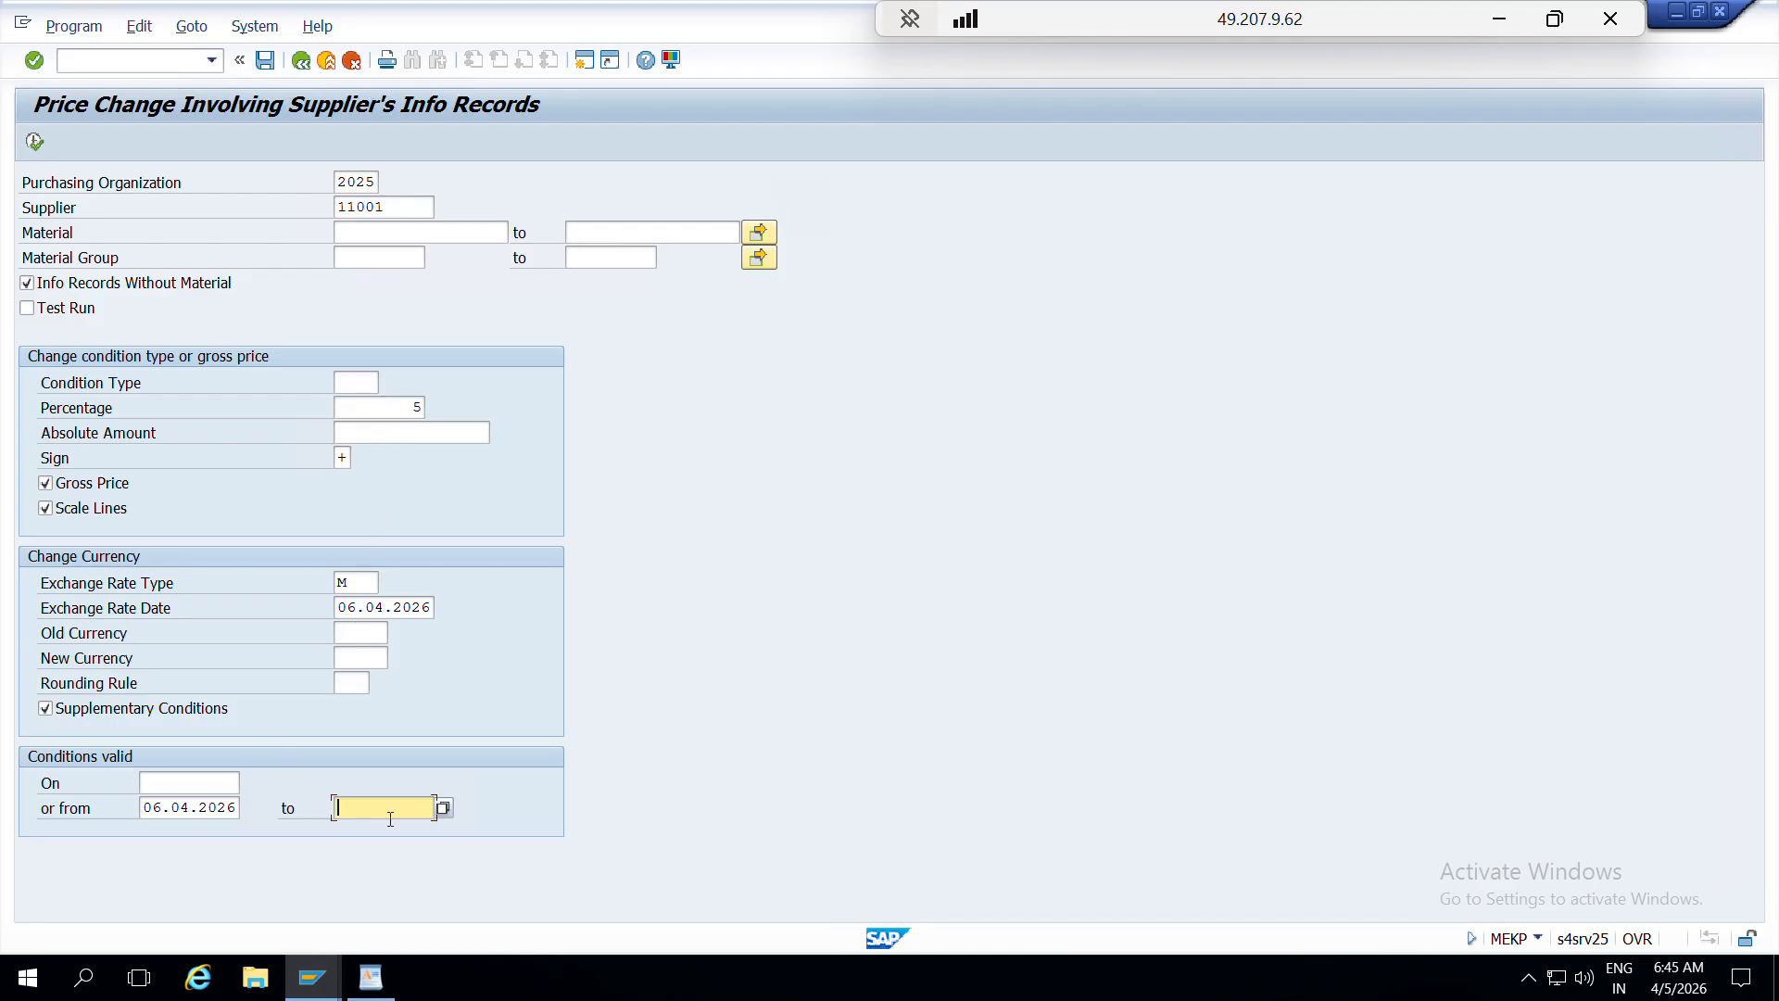
pyautogui.click(382, 824)
# - Execute the supplier's price change as an actual run and save the new conditions
pyautogui.click(35, 141)
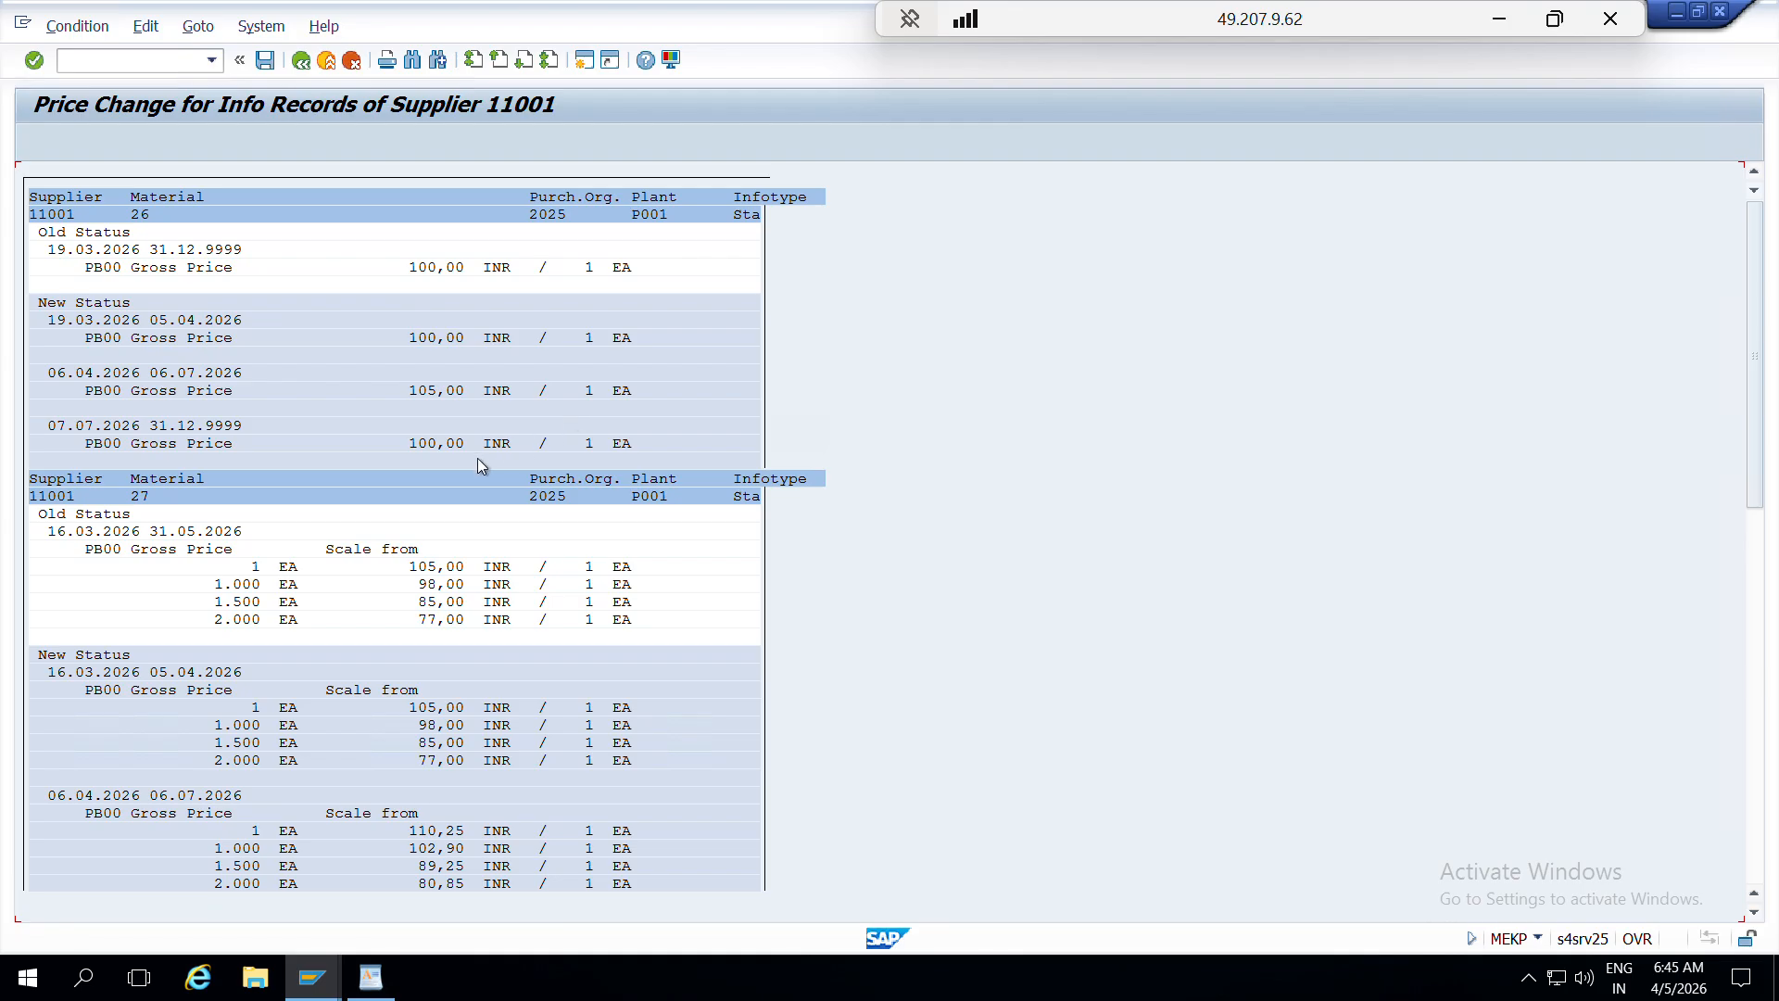
pyautogui.scroll(-2, 476, 458)
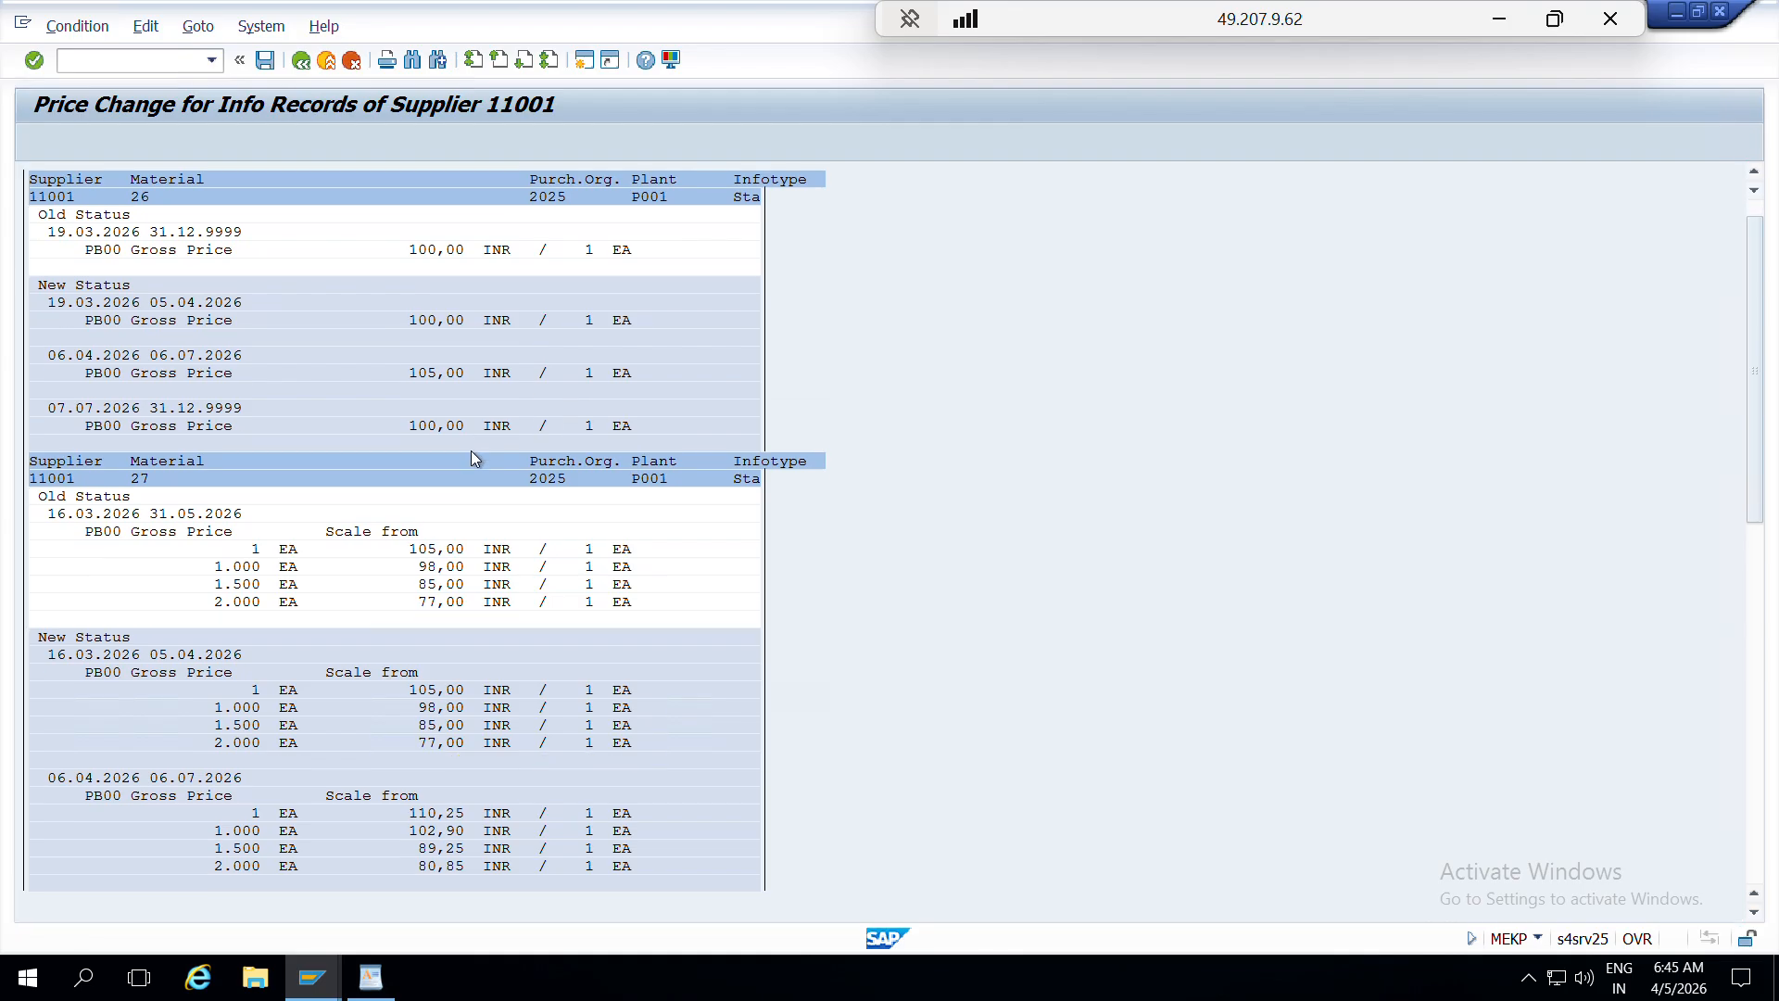
pyautogui.click(266, 61)
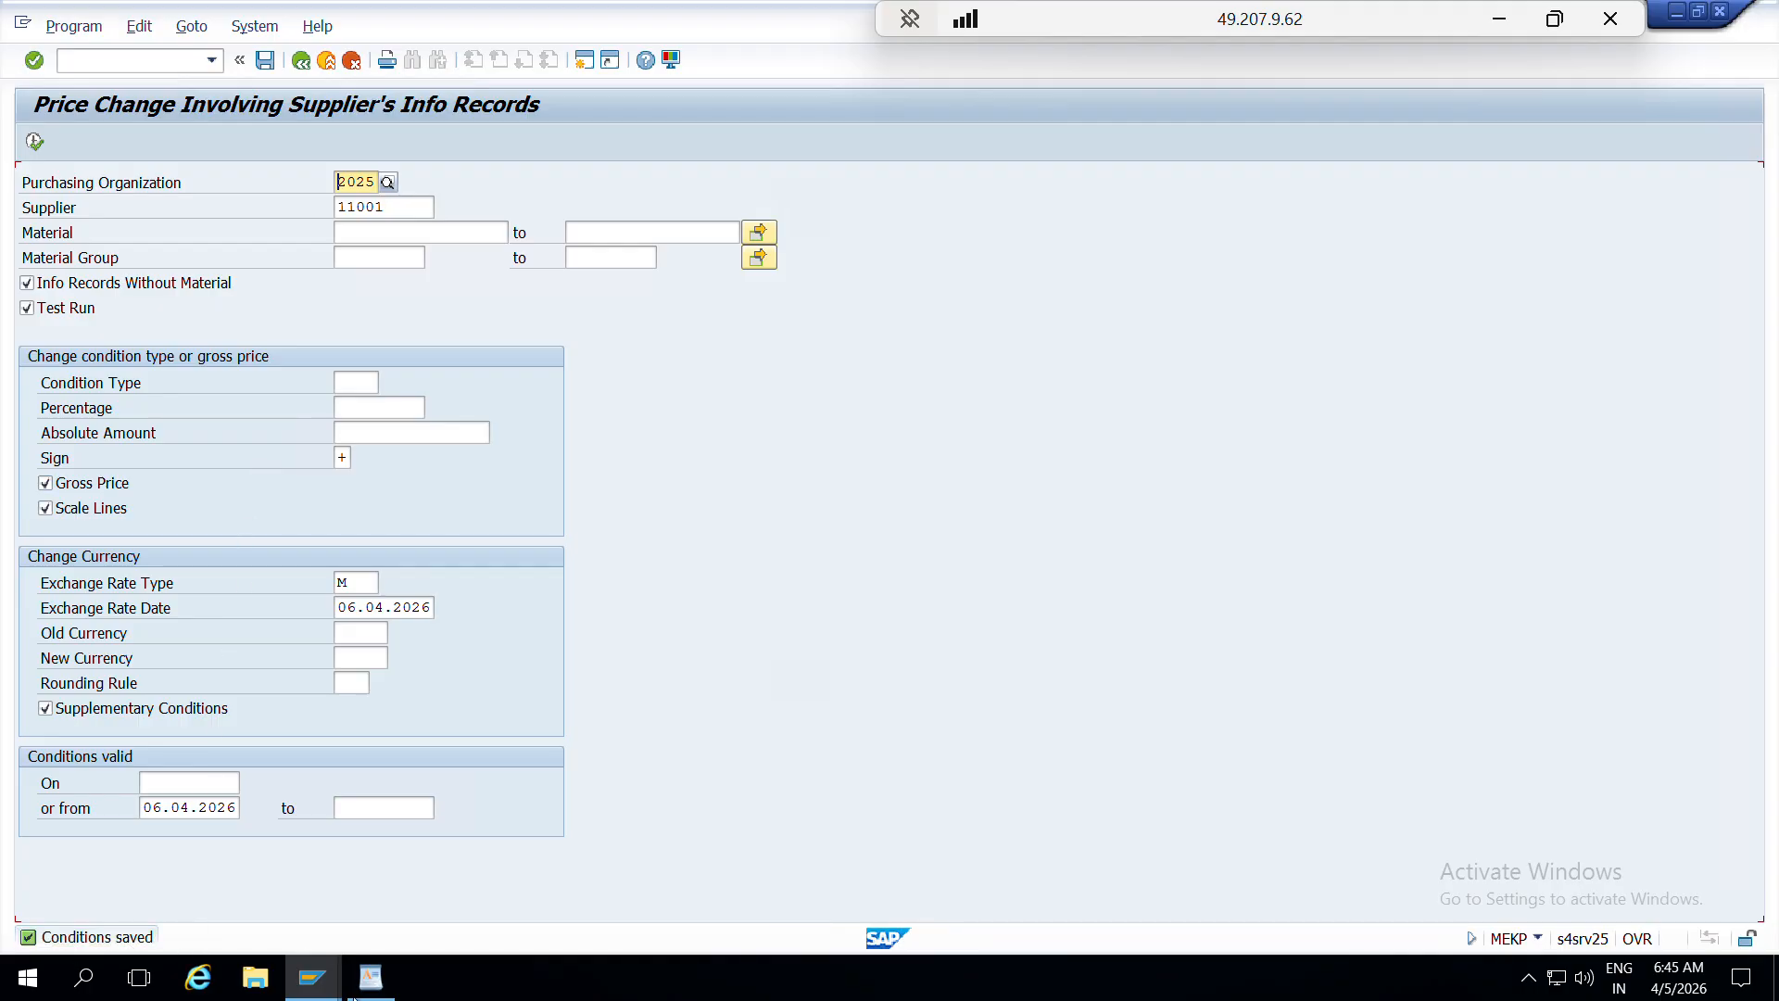
# - Switch to the EINE table session and check the net prices of the info records for plant P001
pyautogui.moveTo(315, 980)
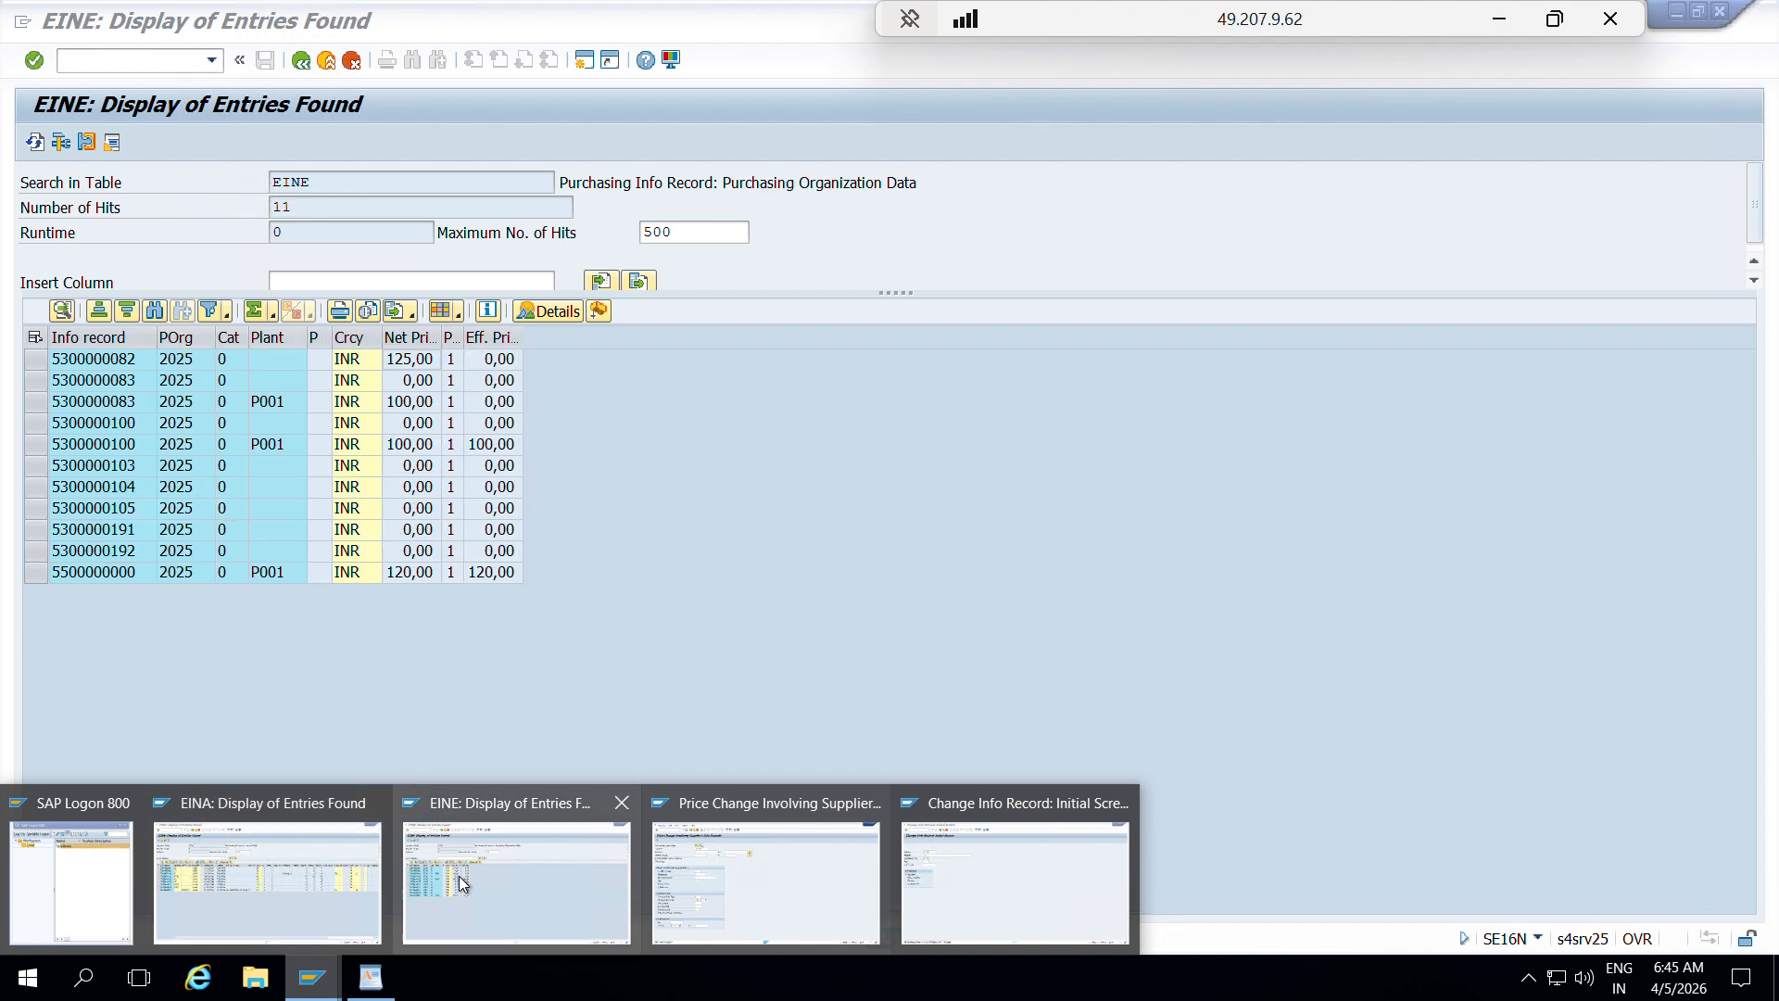
pyautogui.click(436, 885)
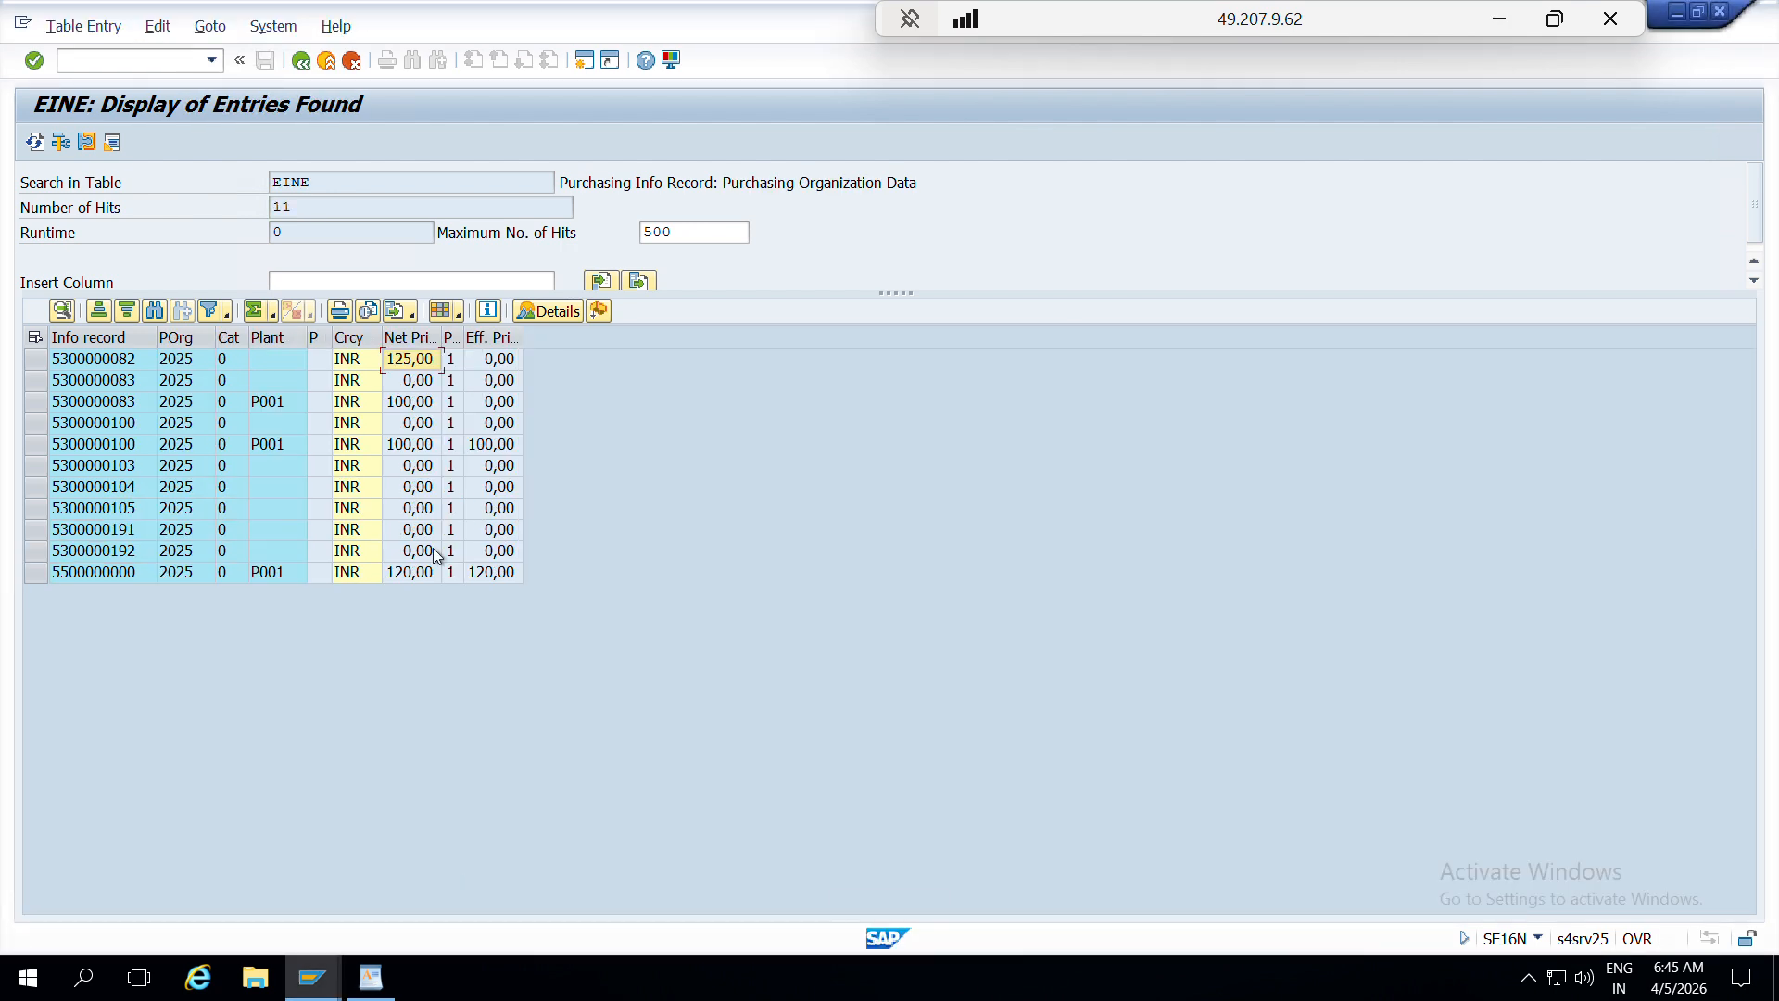
pyautogui.click(421, 405)
pyautogui.click(419, 447)
pyautogui.click(425, 575)
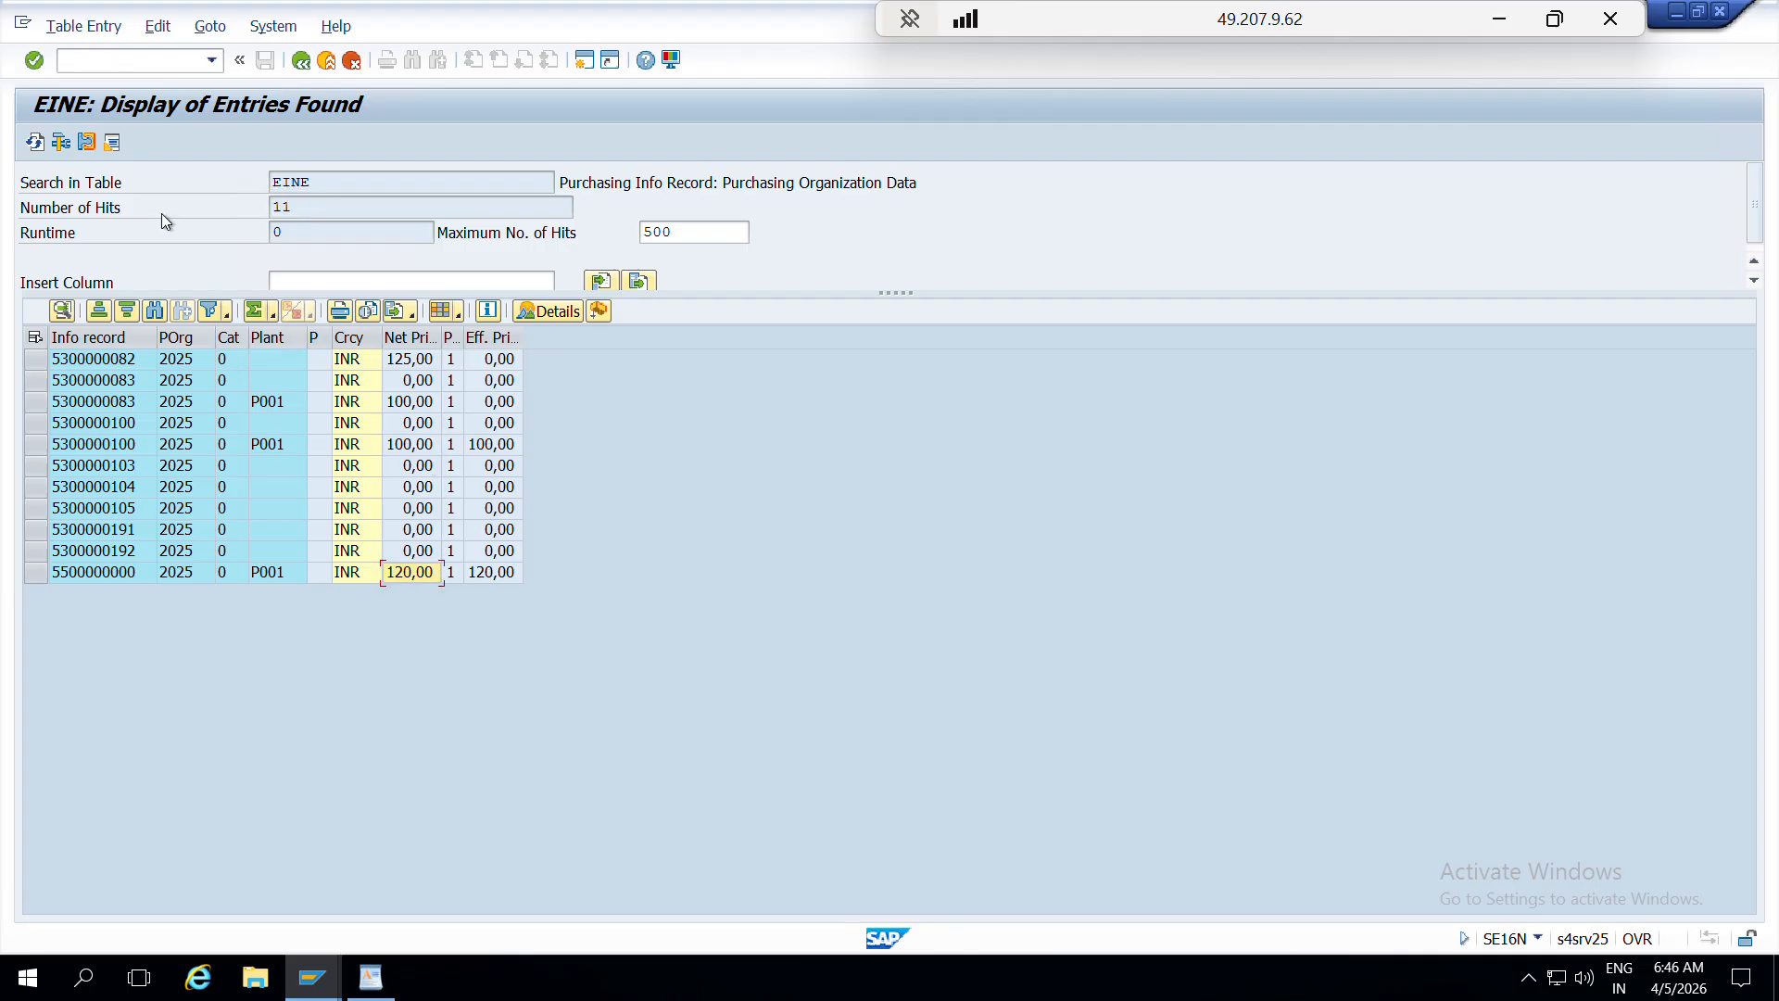
# - Refresh the EINE entries and check the net prices of the supplier's info records after the price change
pyautogui.click(35, 142)
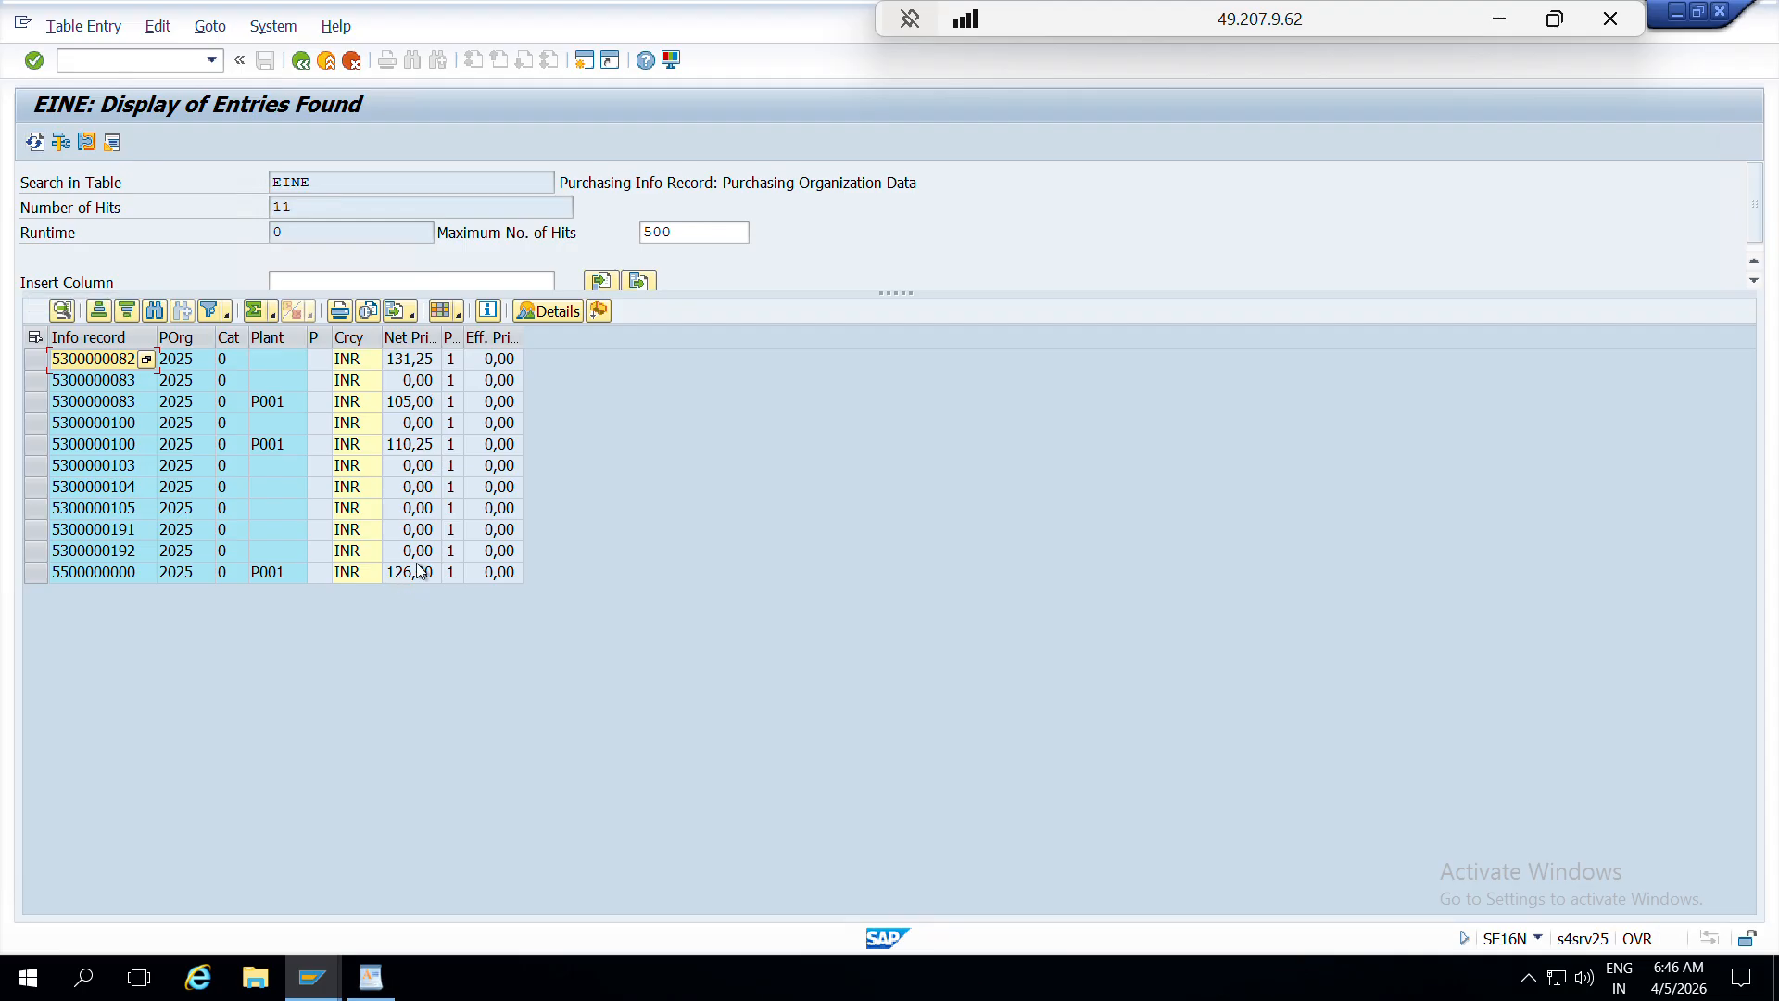
pyautogui.click(419, 358)
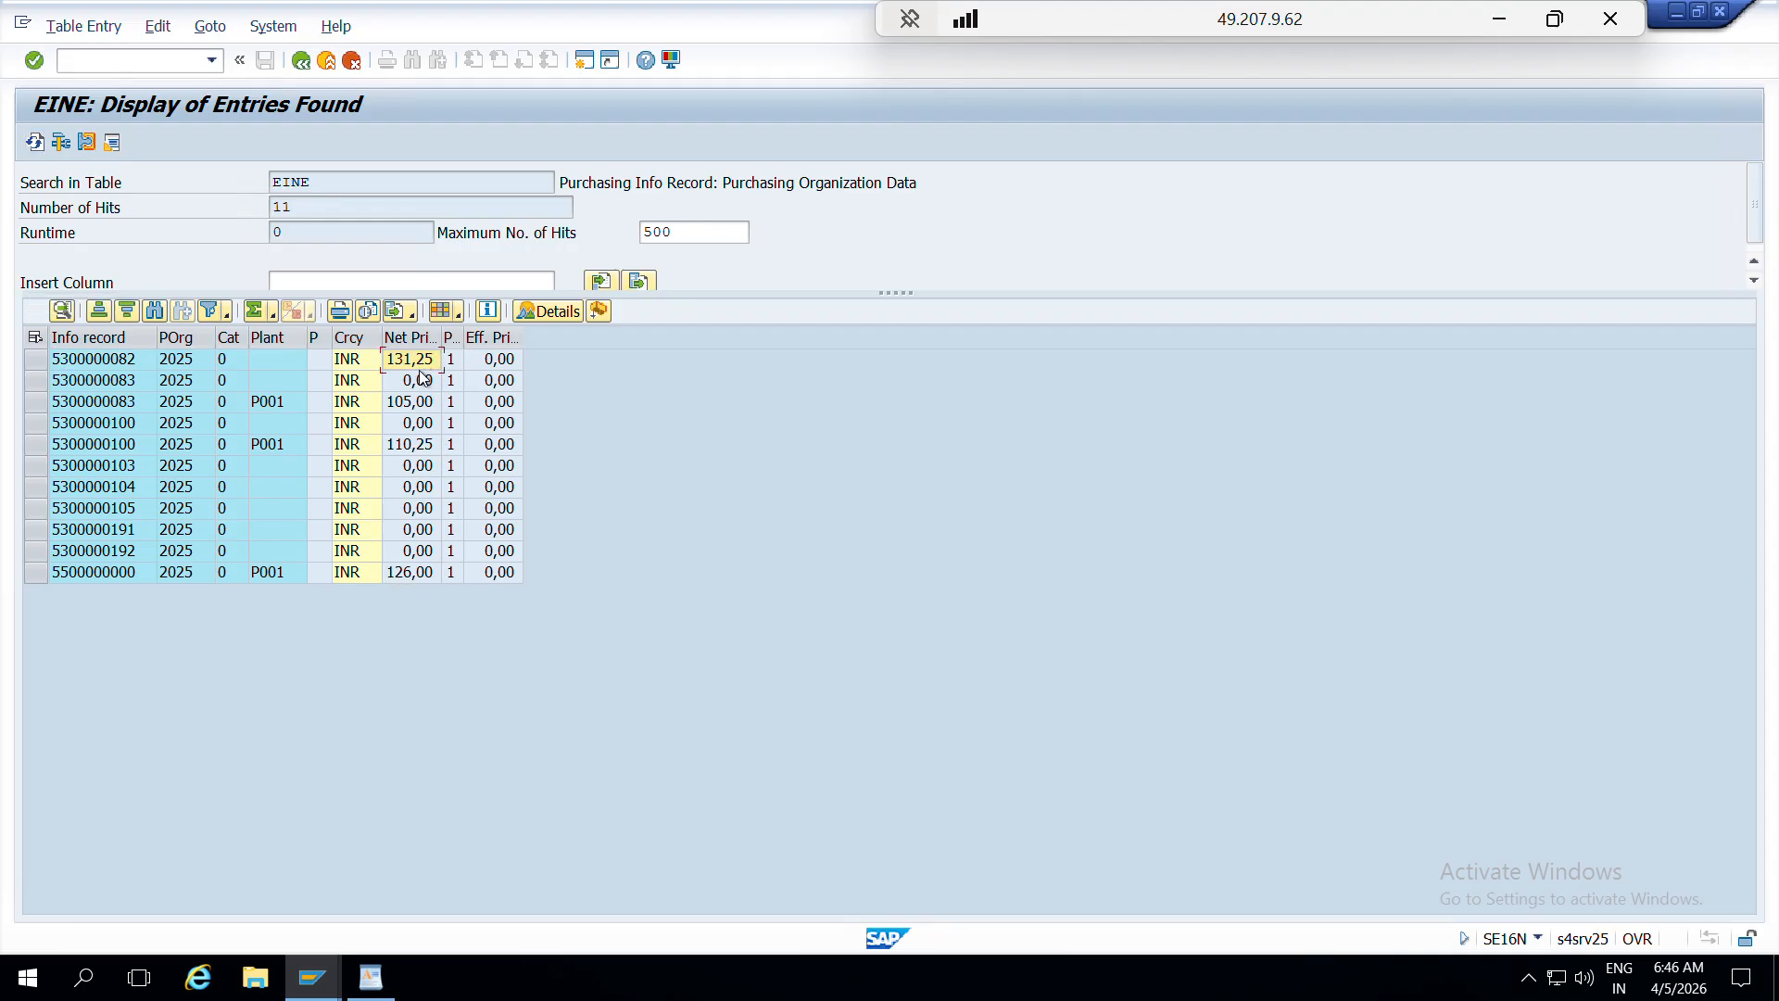
pyautogui.click(415, 444)
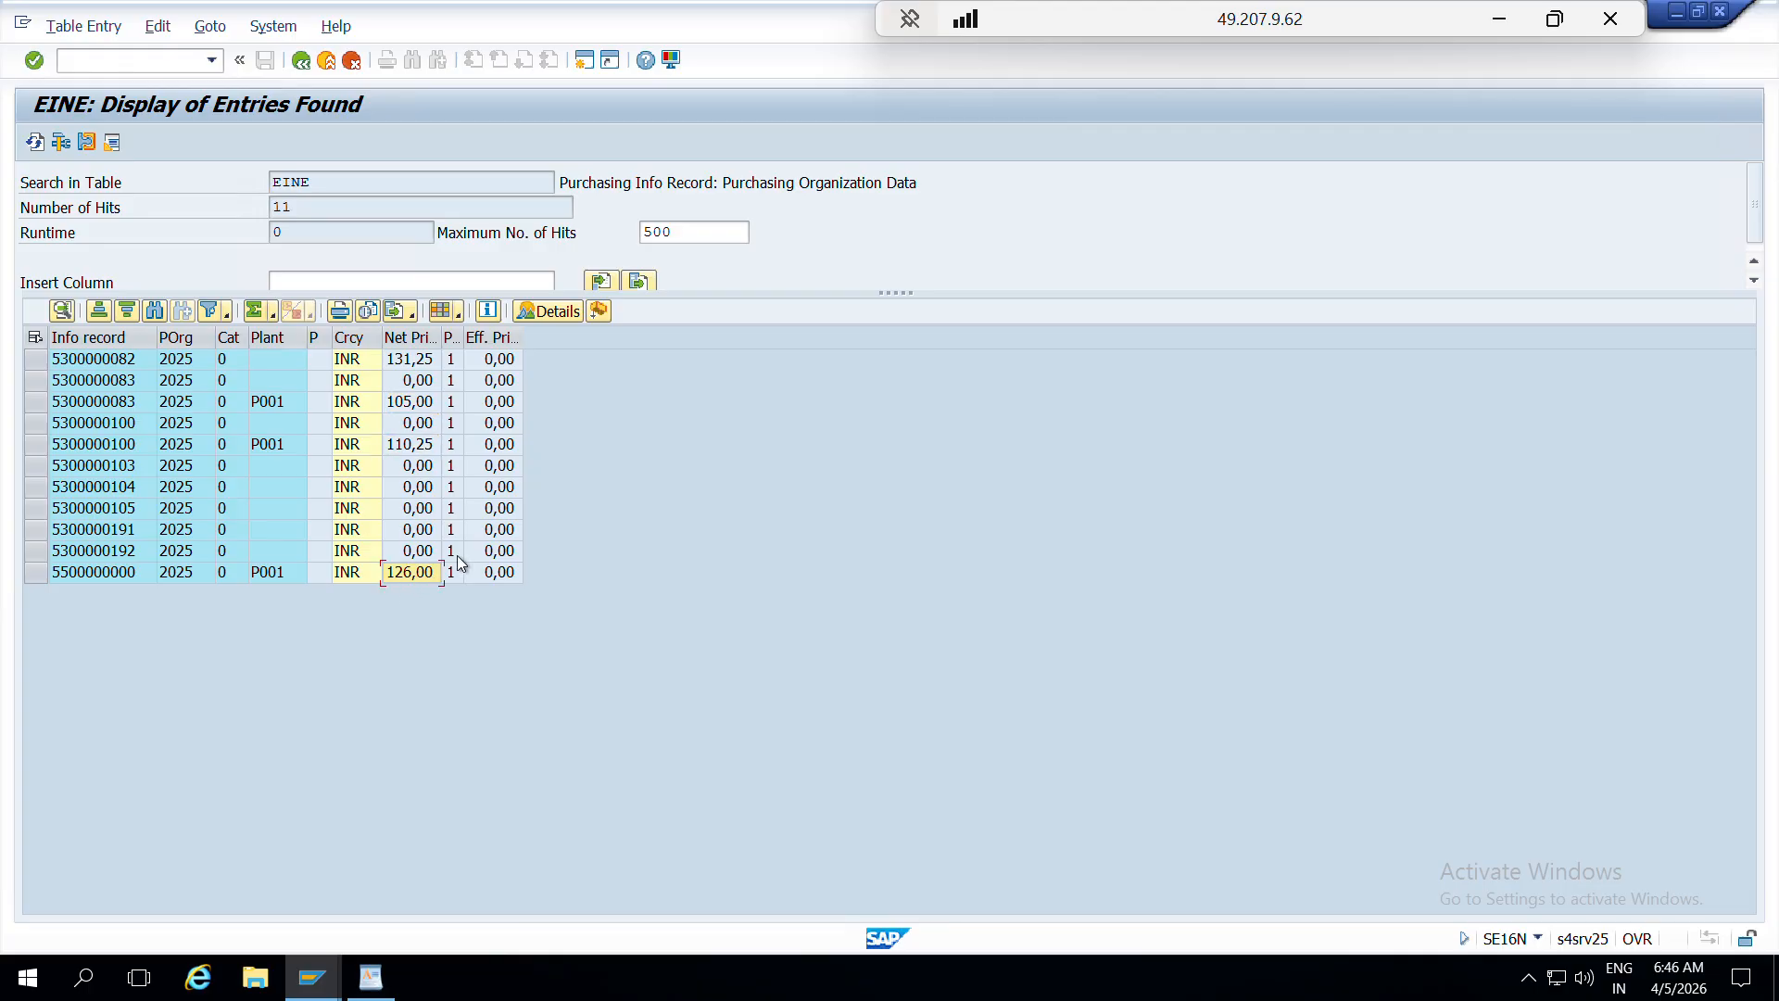
pyautogui.click(428, 366)
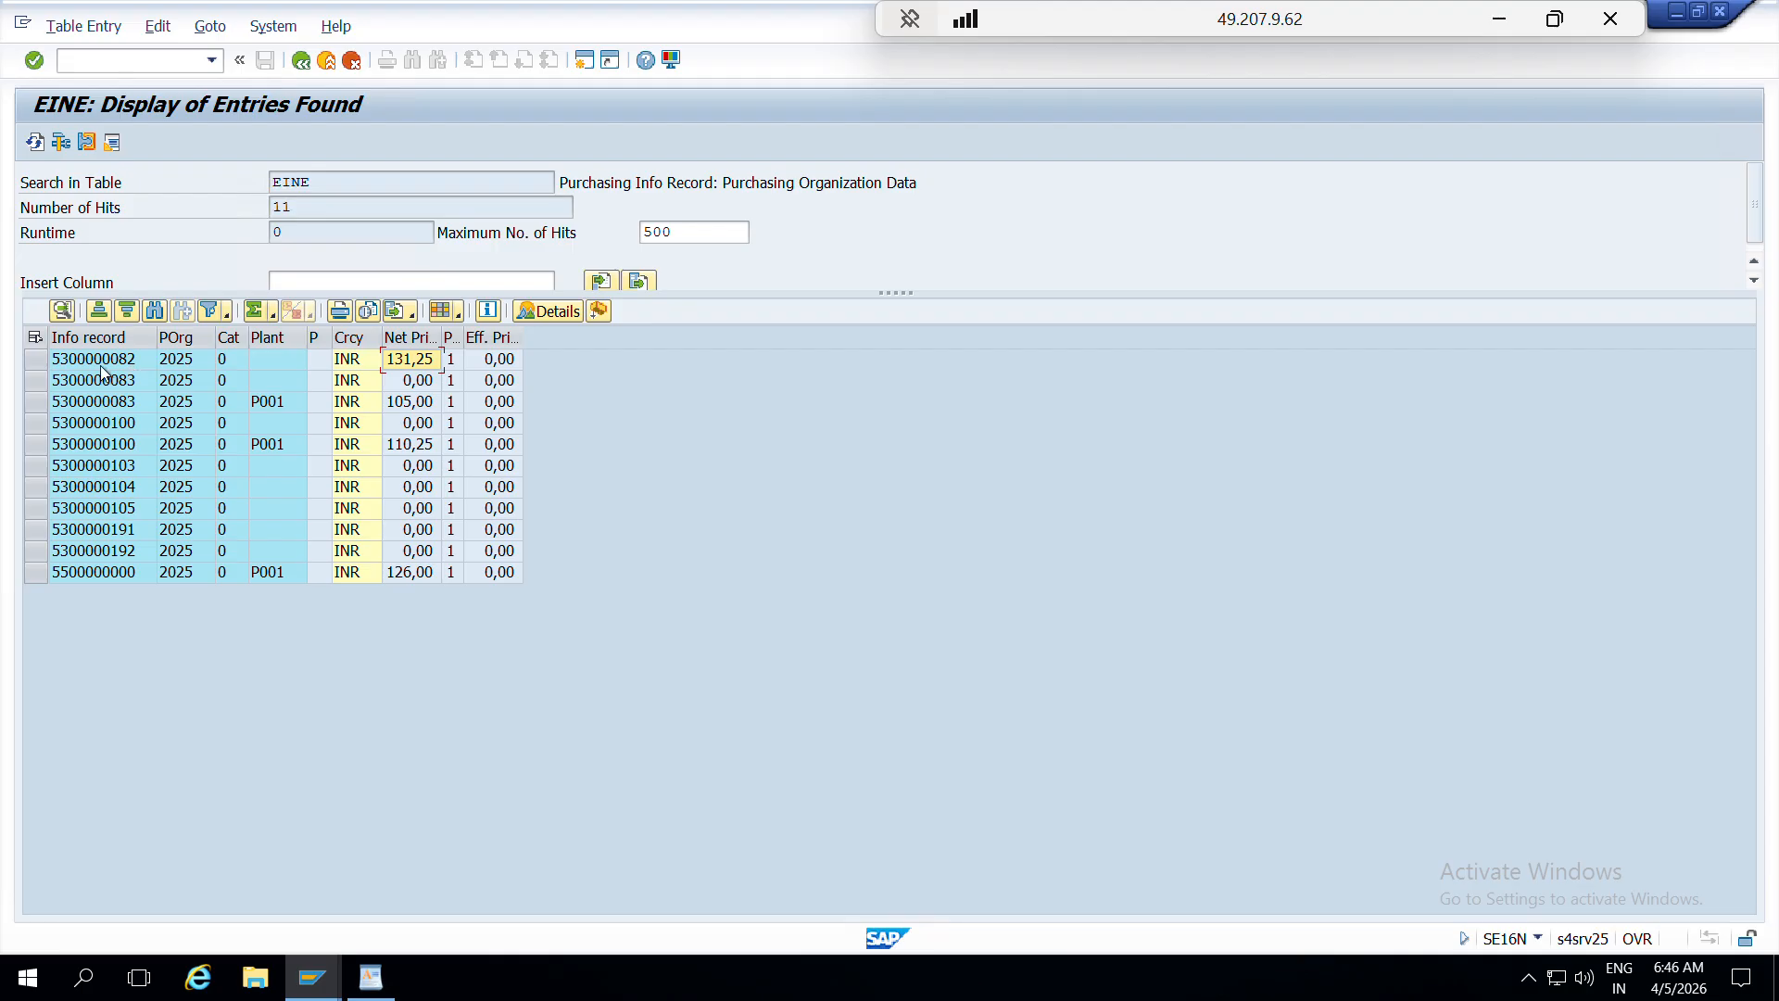
pyautogui.click(144, 367)
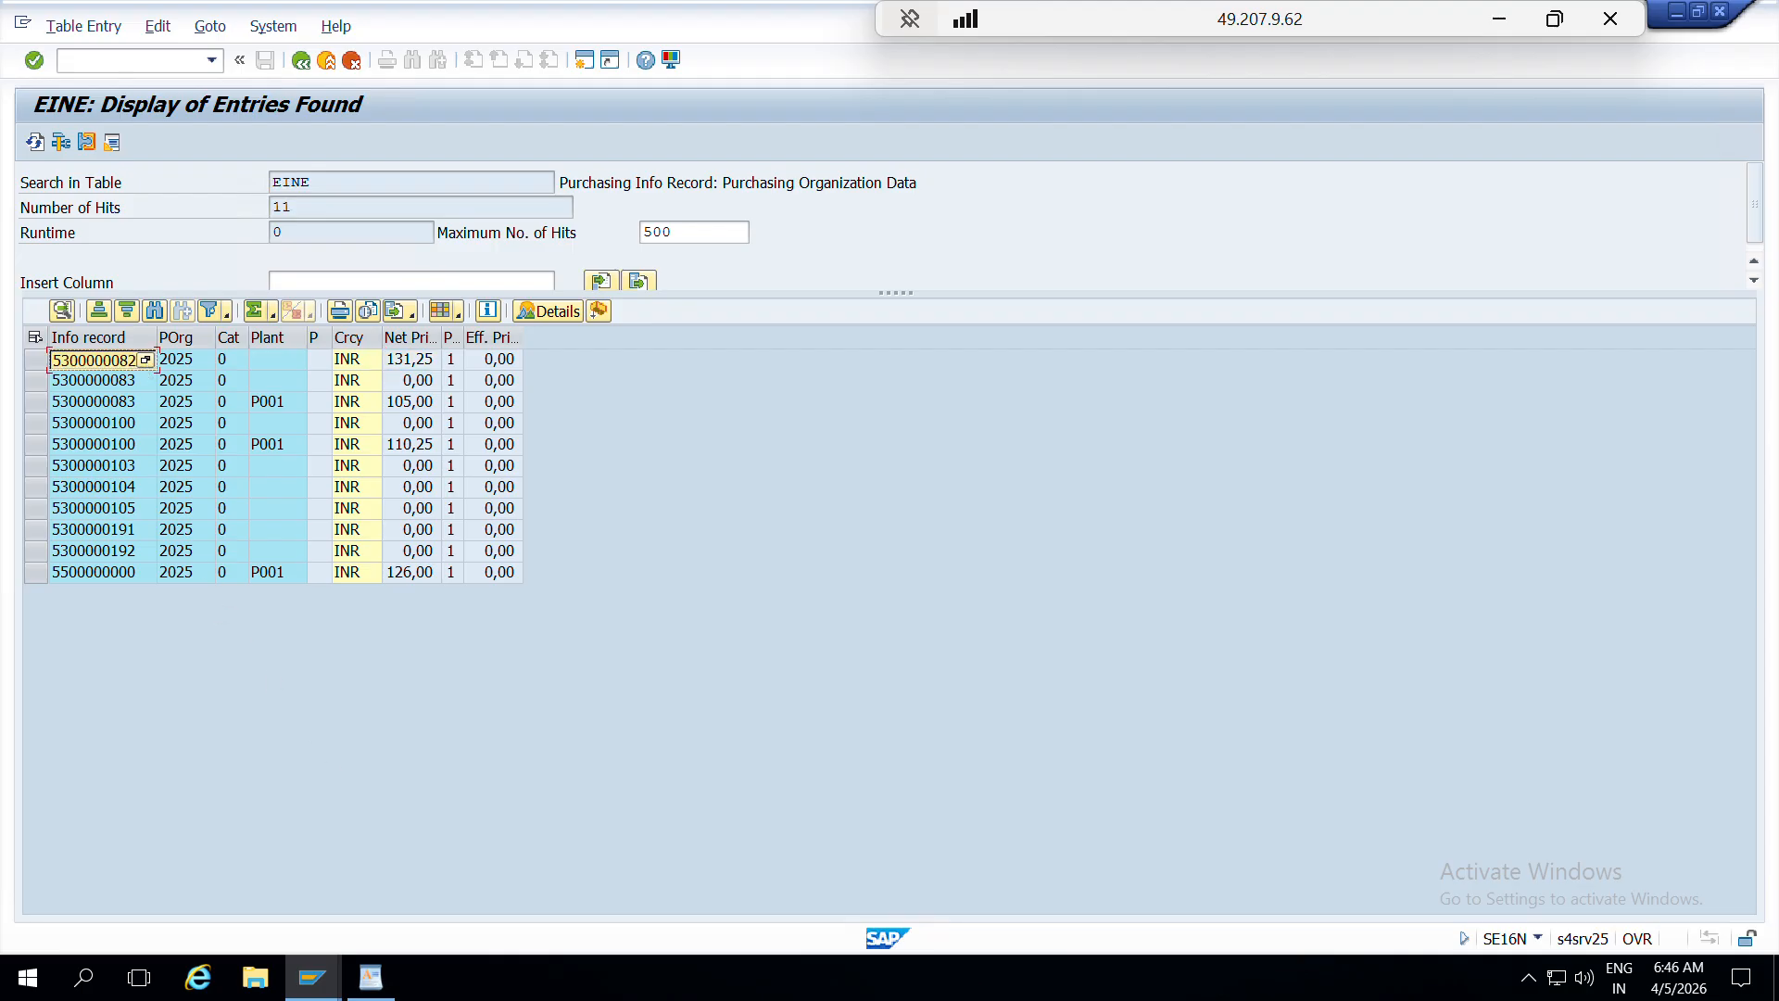
pyautogui.moveTo(312, 978)
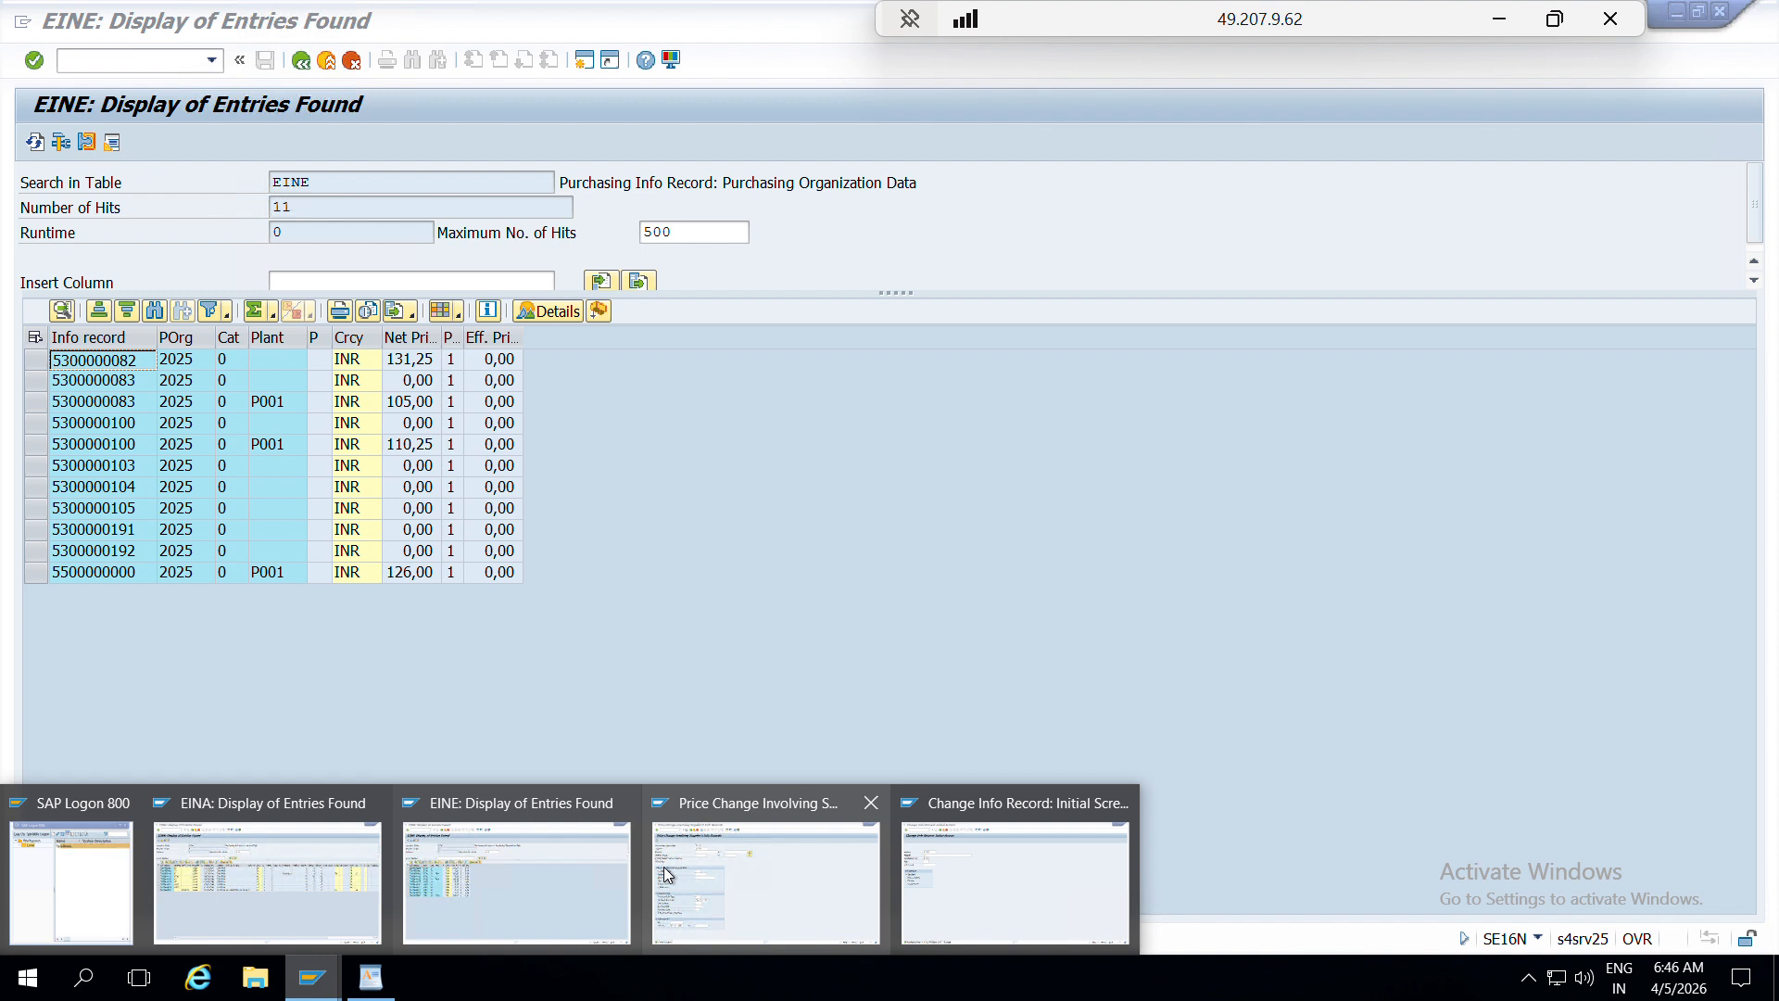
pyautogui.click(980, 881)
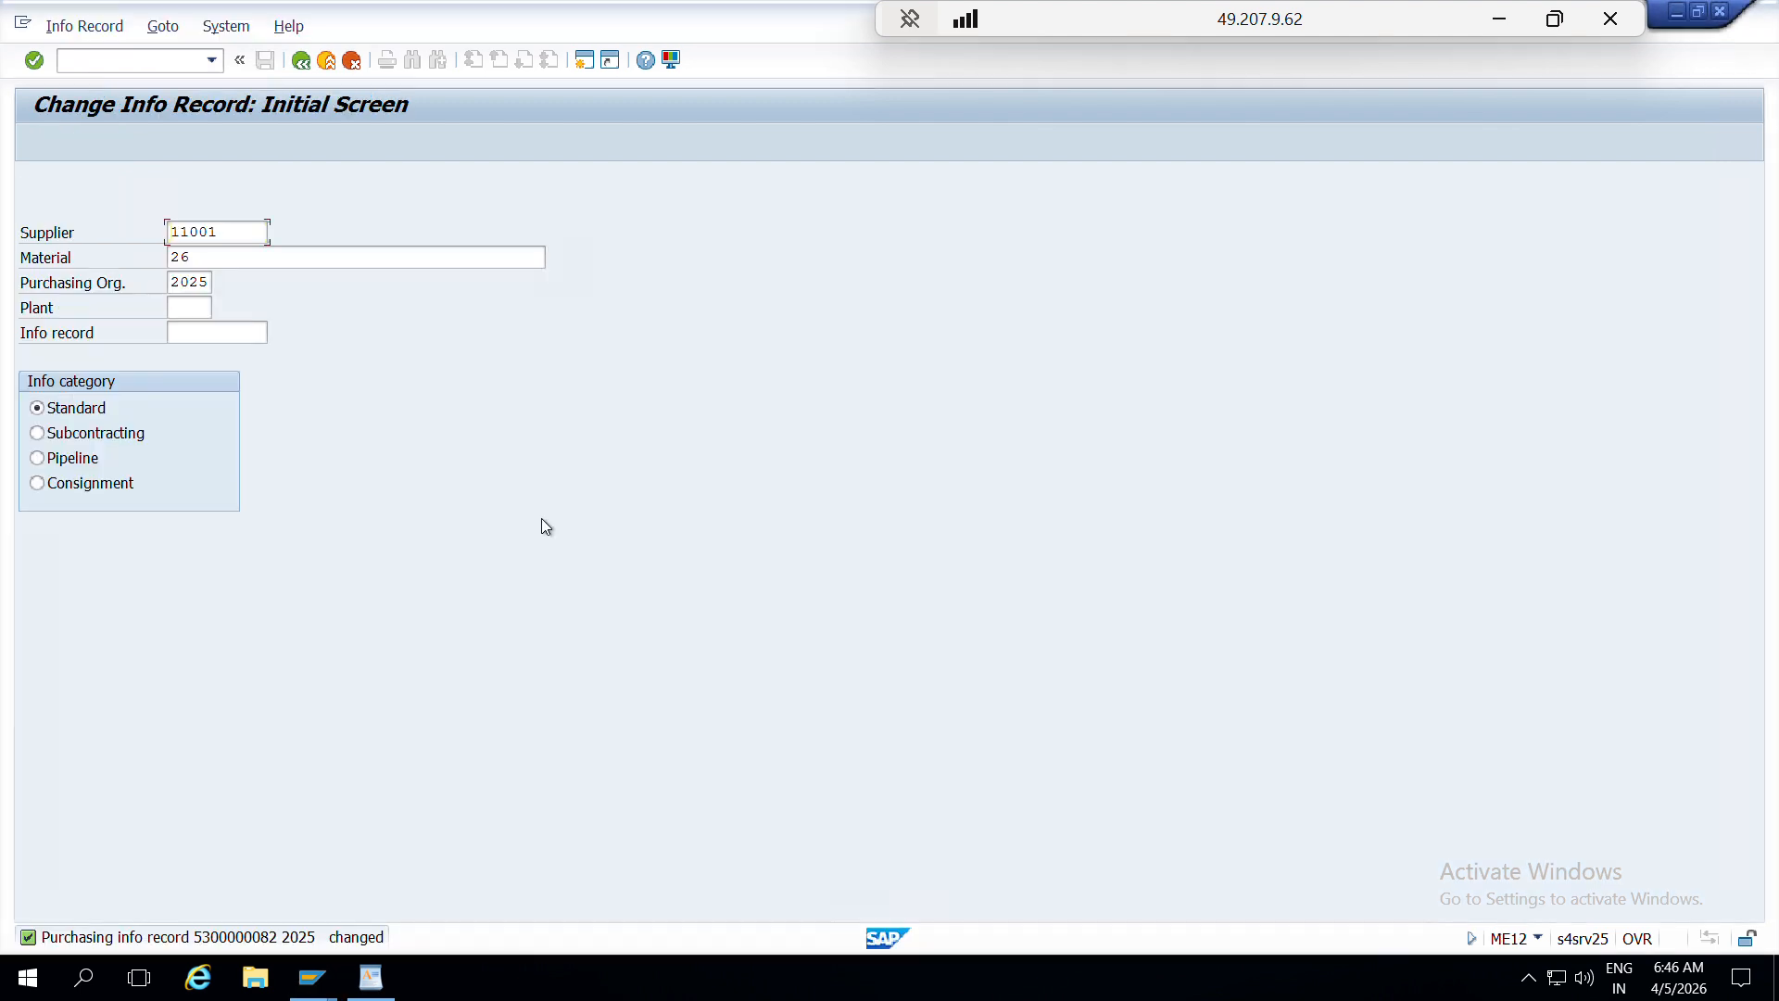
pyautogui.click(231, 331)
pyautogui.hotkey('ctrl', 'v')
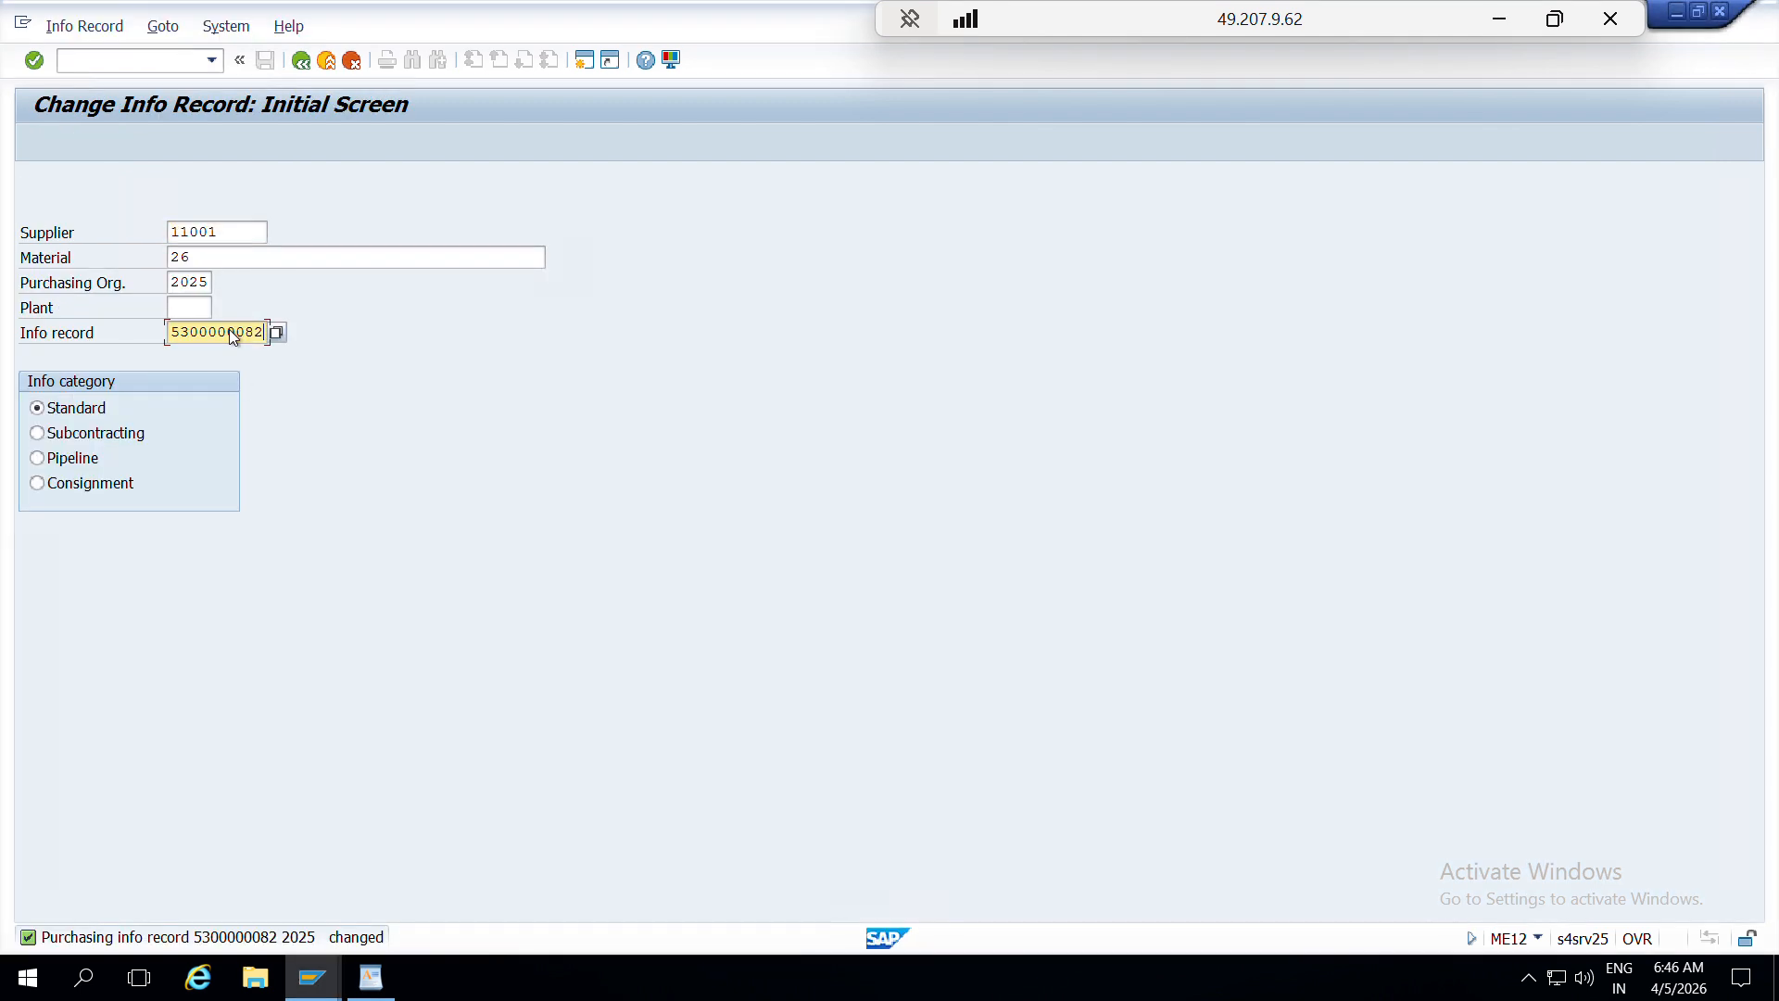
pyautogui.press('Return')
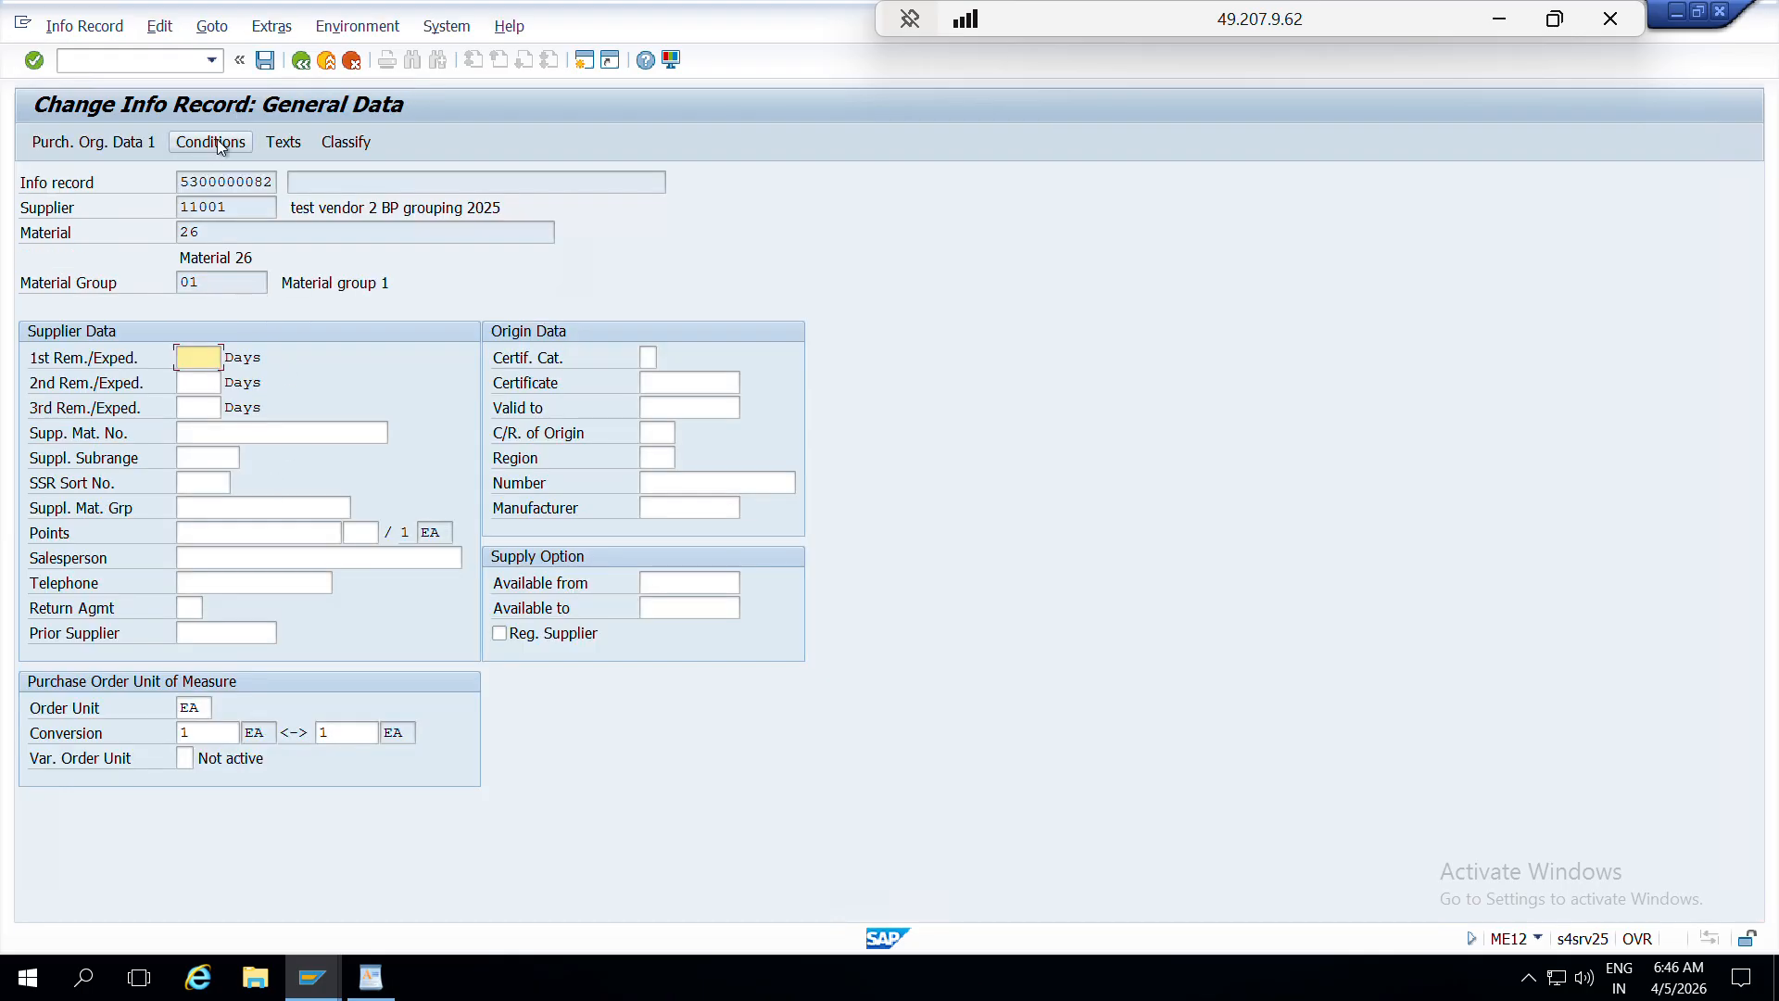
# - Open the info record's conditions for the validity period 06.04.2026 to 06.07.2026 and check the gross price amount
pyautogui.click(217, 140)
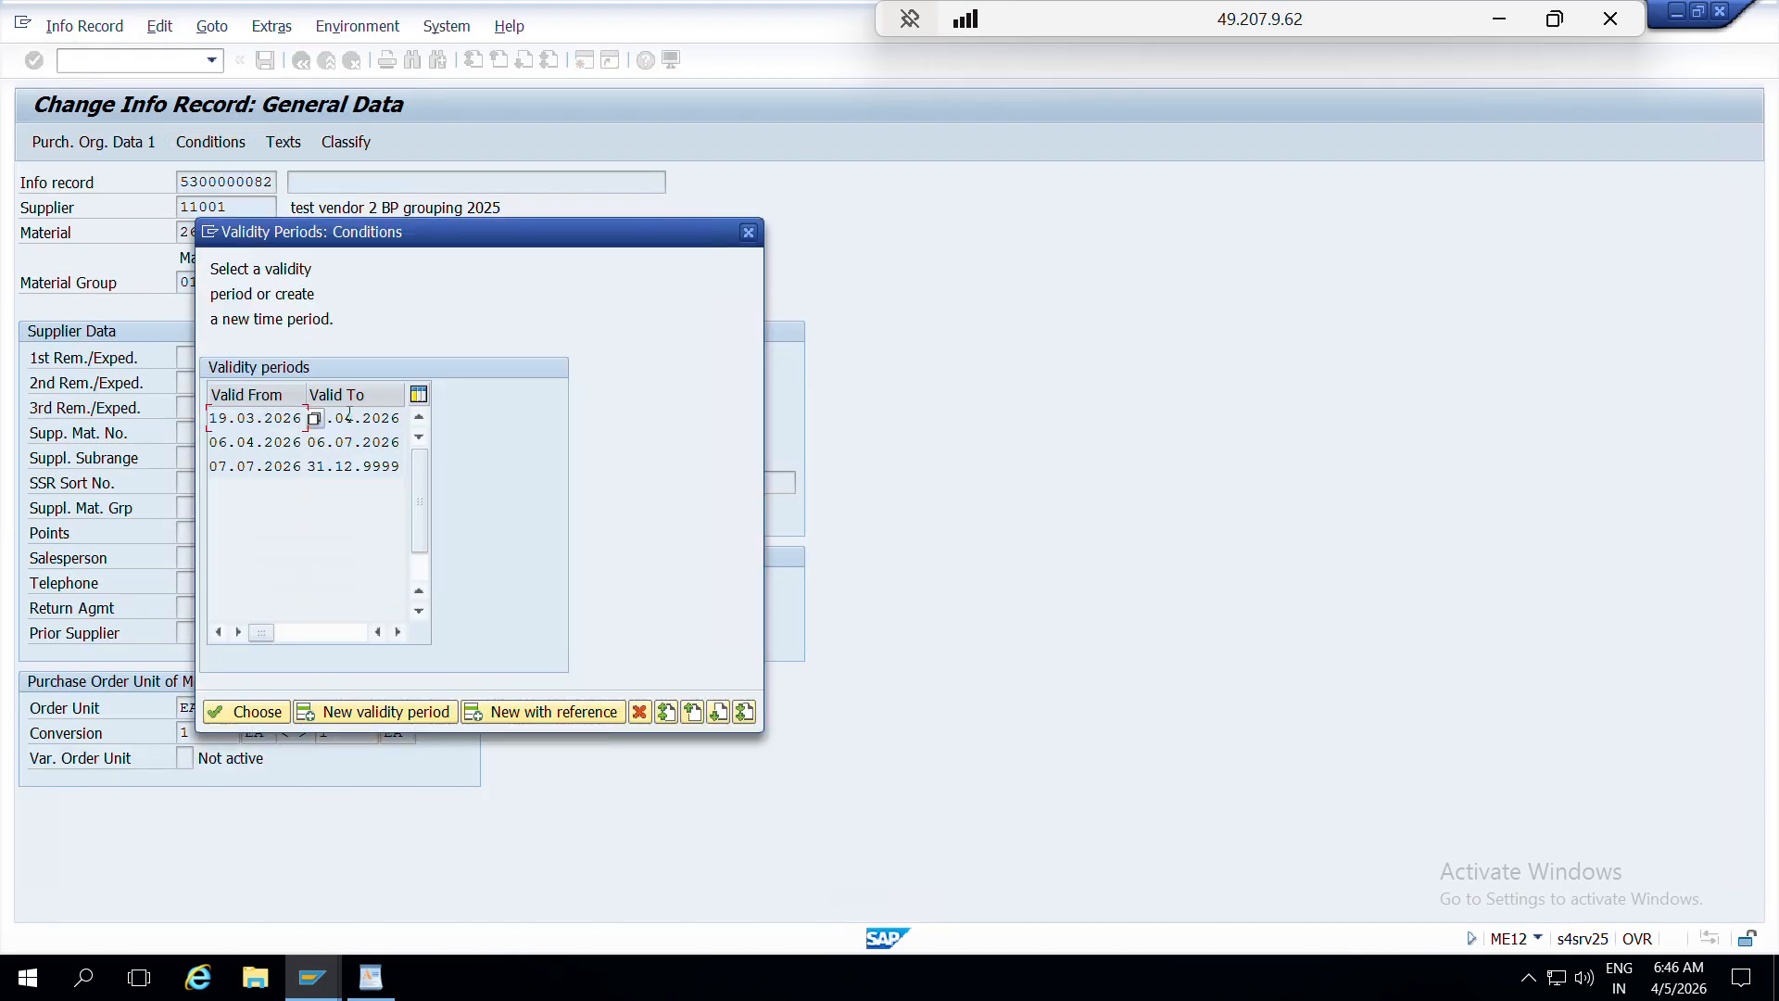
pyautogui.click(349, 416)
pyautogui.moveTo(213, 441); pyautogui.dragTo(311, 449)
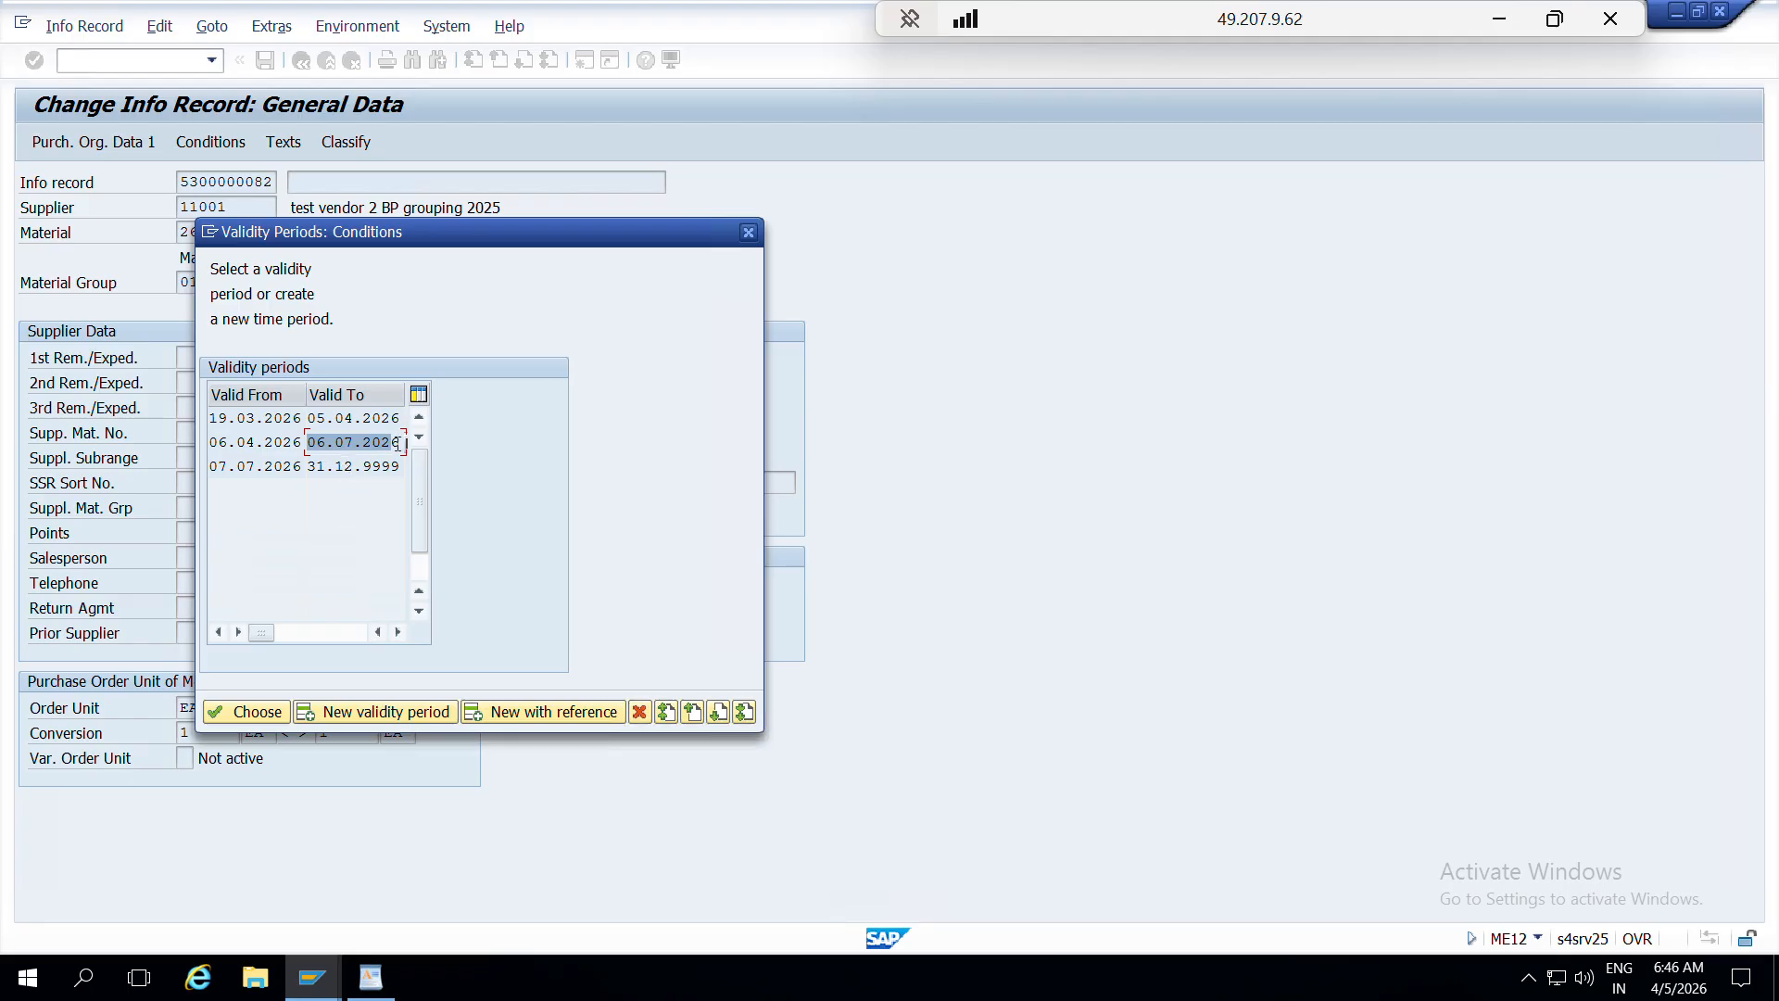
pyautogui.moveTo(398, 443); pyautogui.dragTo(309, 446)
pyautogui.doubleClick(383, 445)
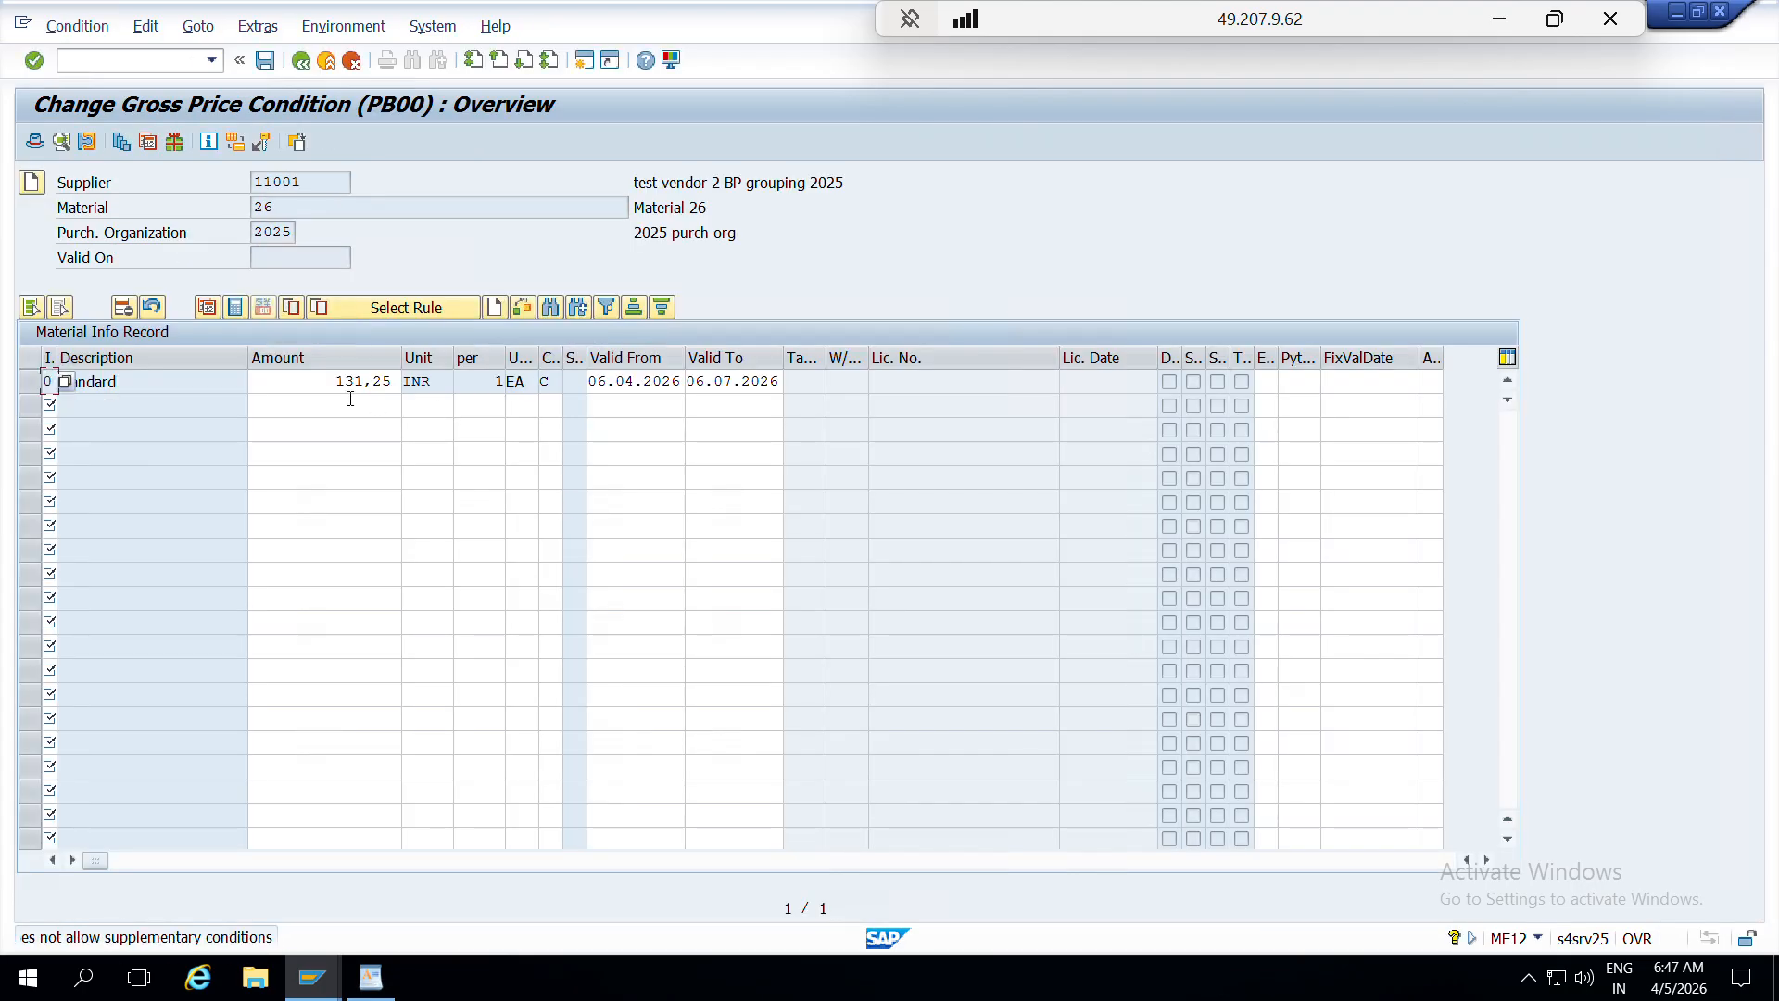
pyautogui.moveTo(335, 381); pyautogui.dragTo(396, 381)
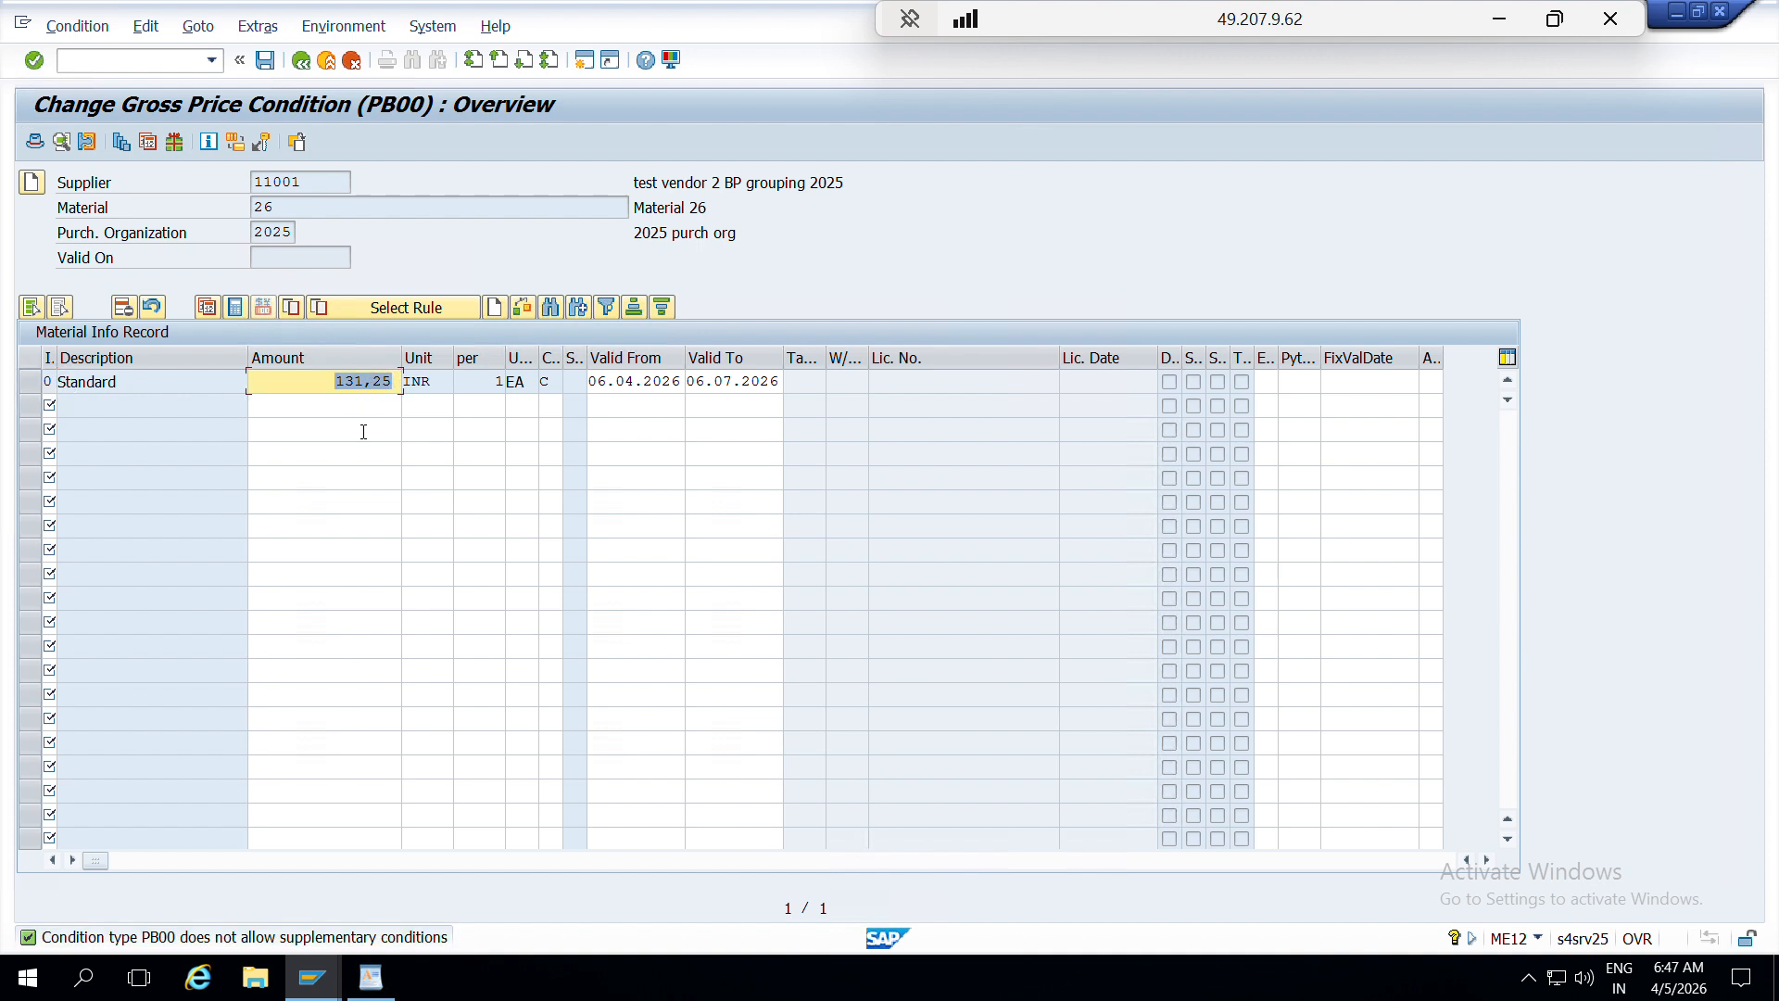
# - Open the Windows Calculator and compute 125*1.05 to check the increased gross price, closing the calculator when done
pyautogui.click(82, 982)
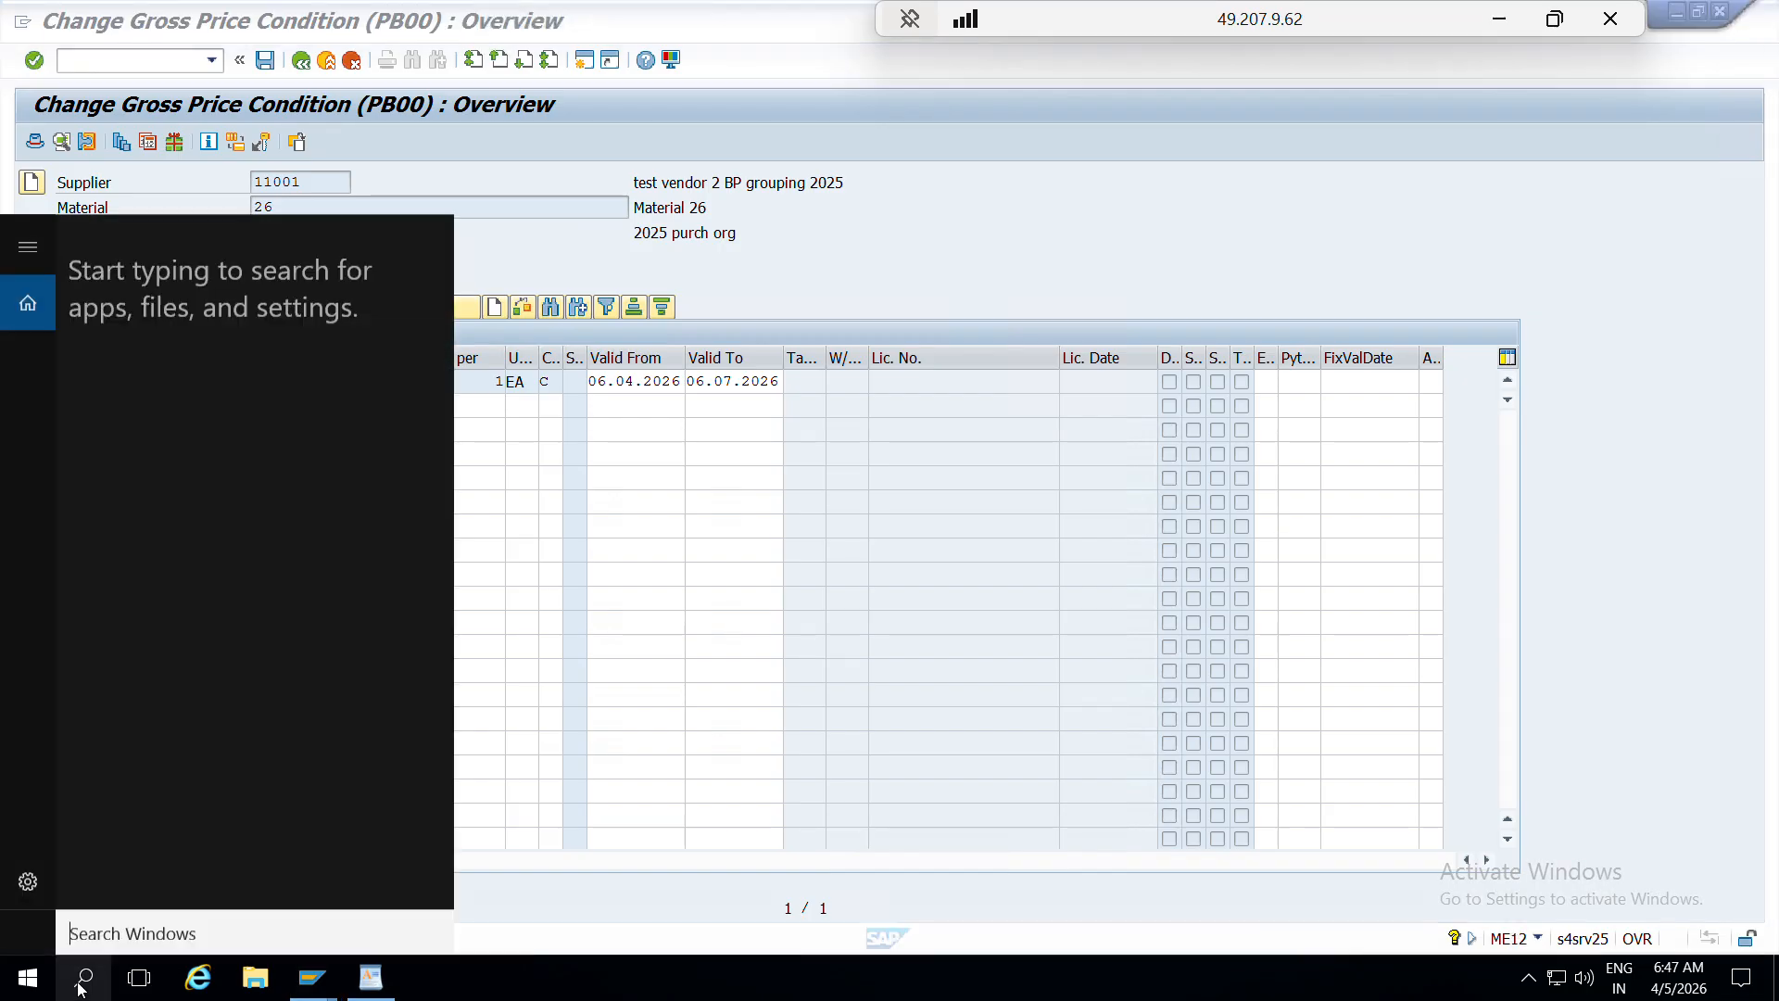
pyautogui.write('calcu')
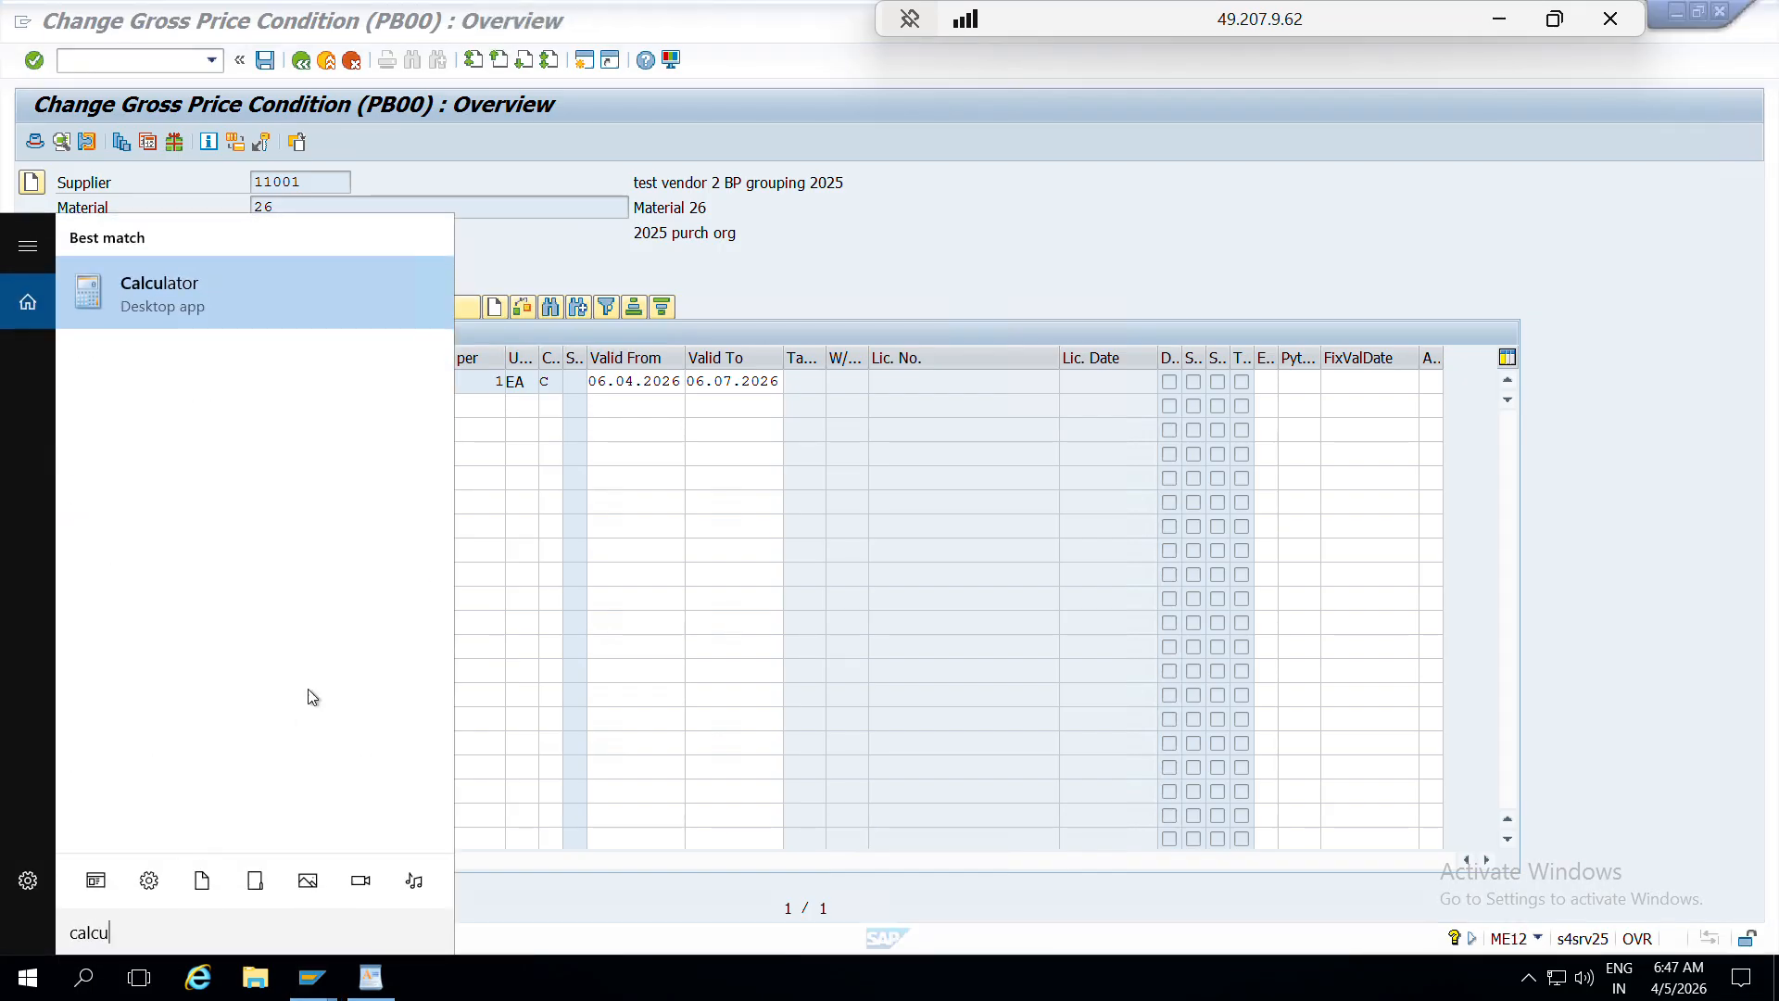
pyautogui.click(213, 293)
pyautogui.write('12')
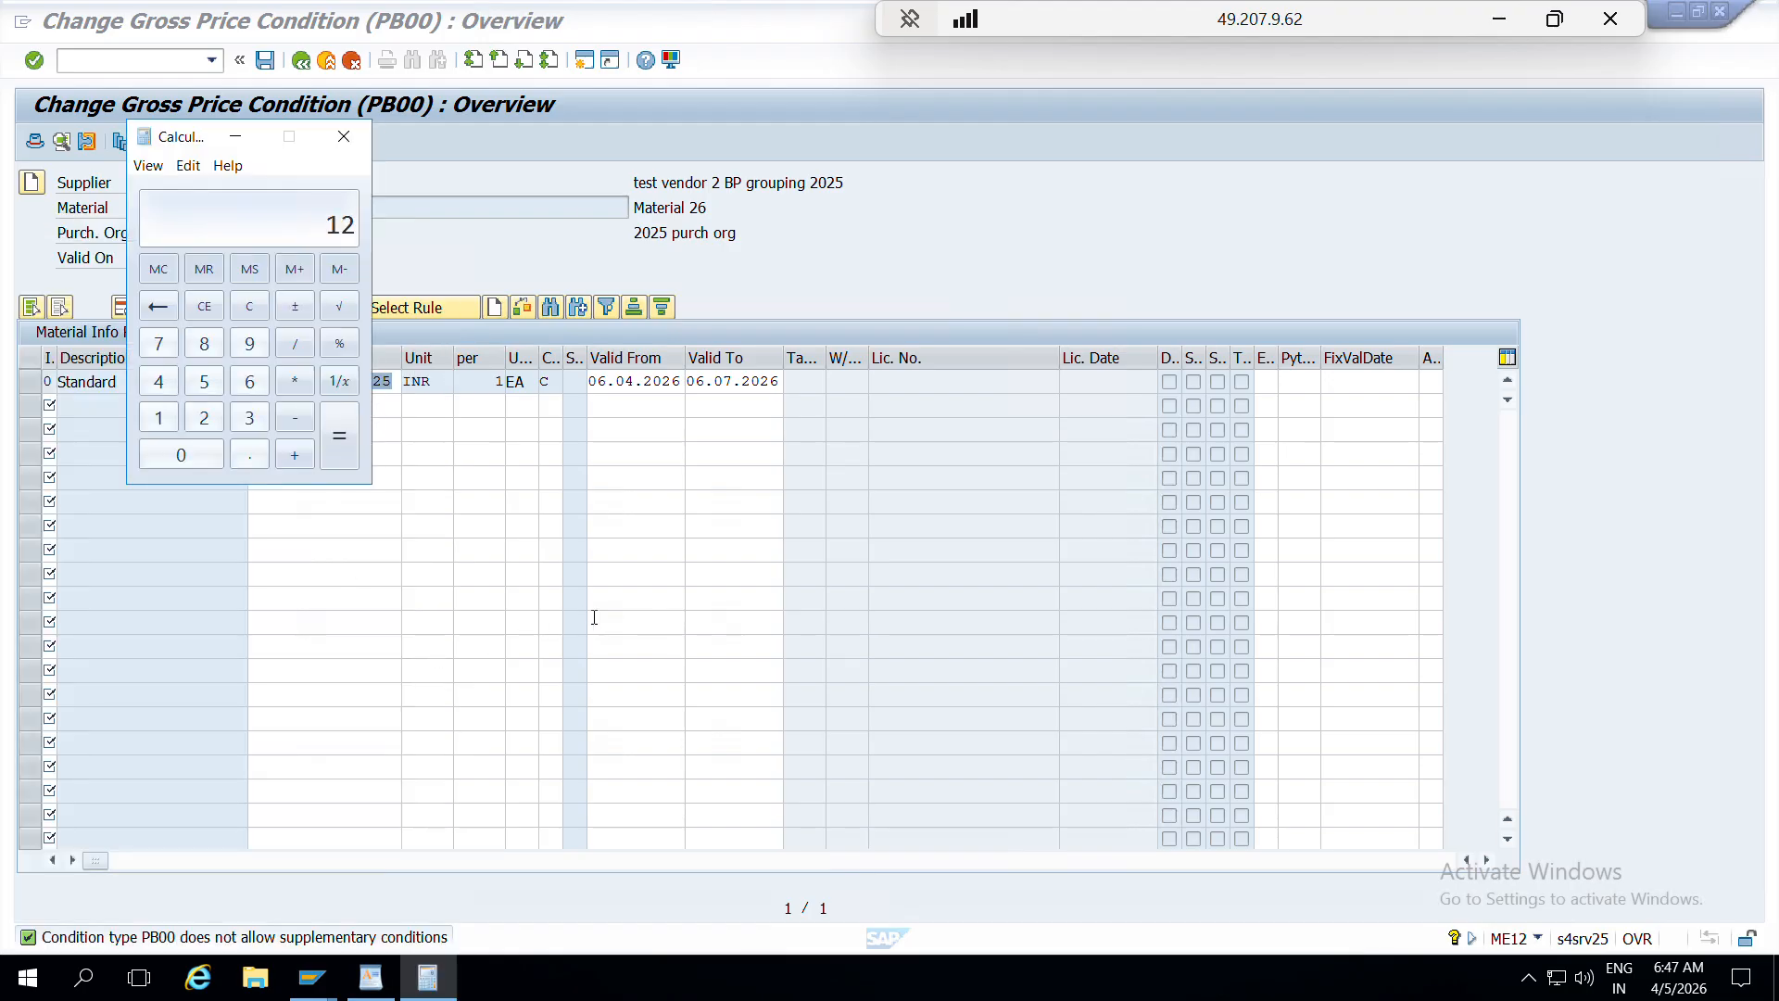
pyautogui.write('5*1.05')
pyautogui.press('Return')
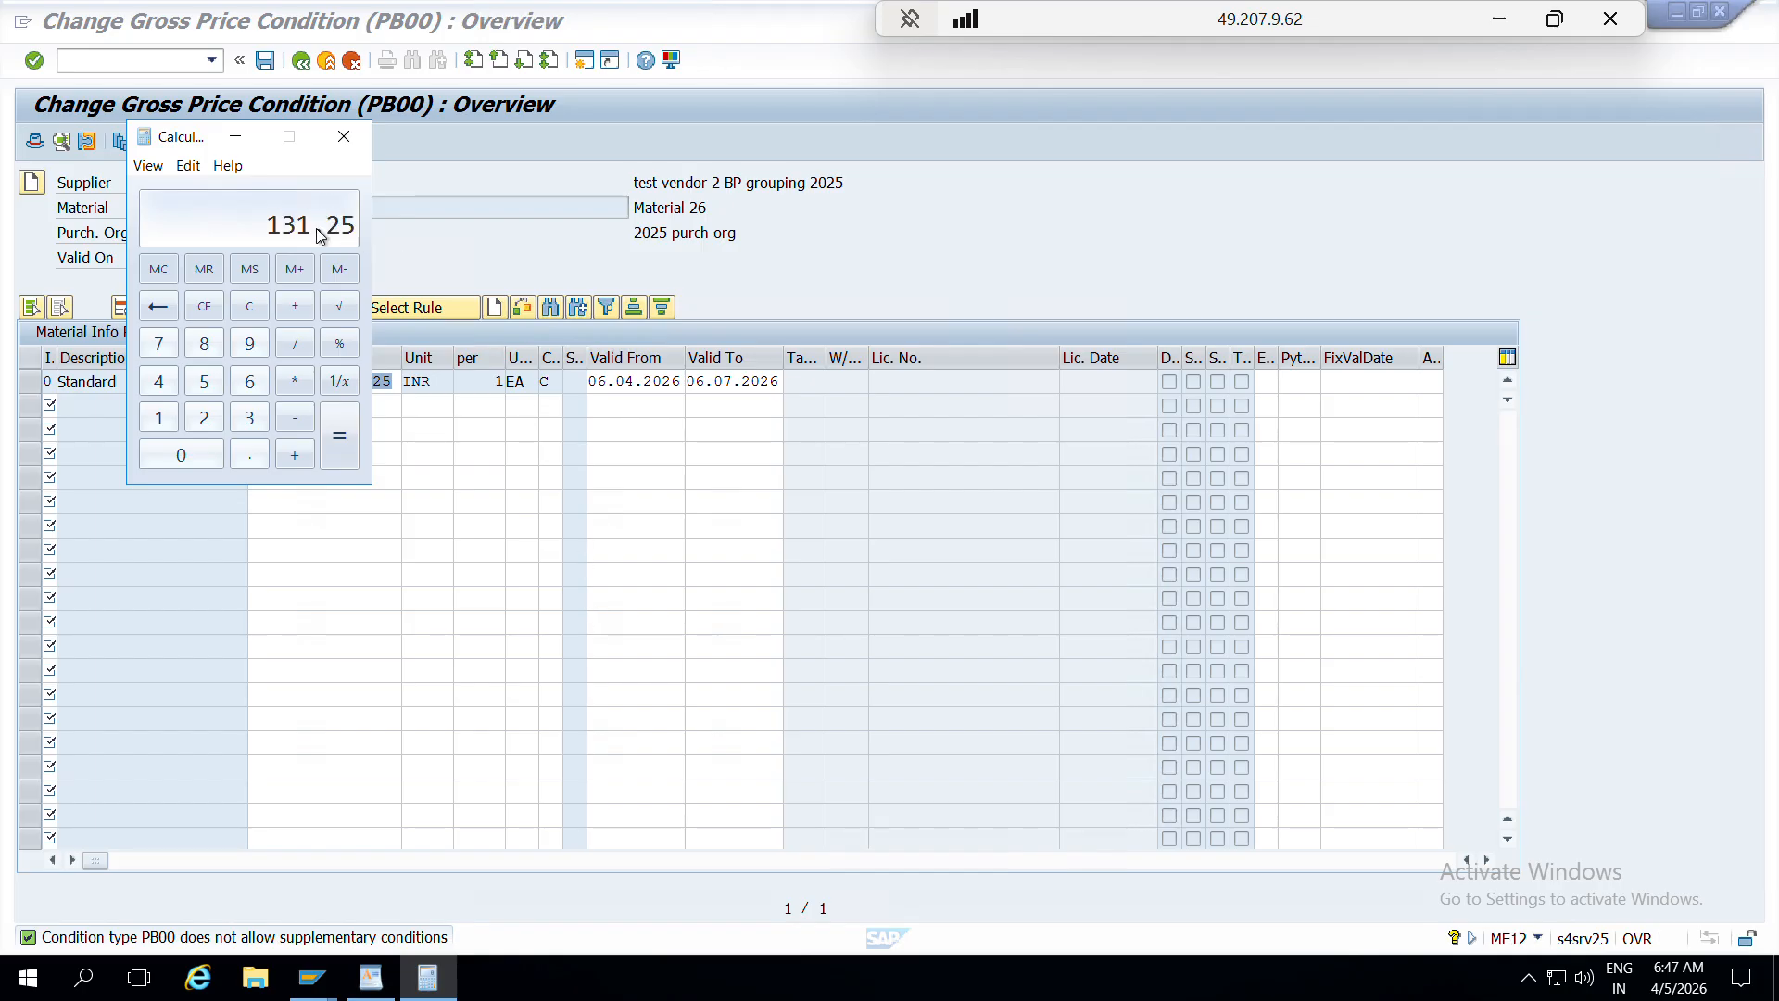
pyautogui.click(344, 138)
pyautogui.click(379, 381)
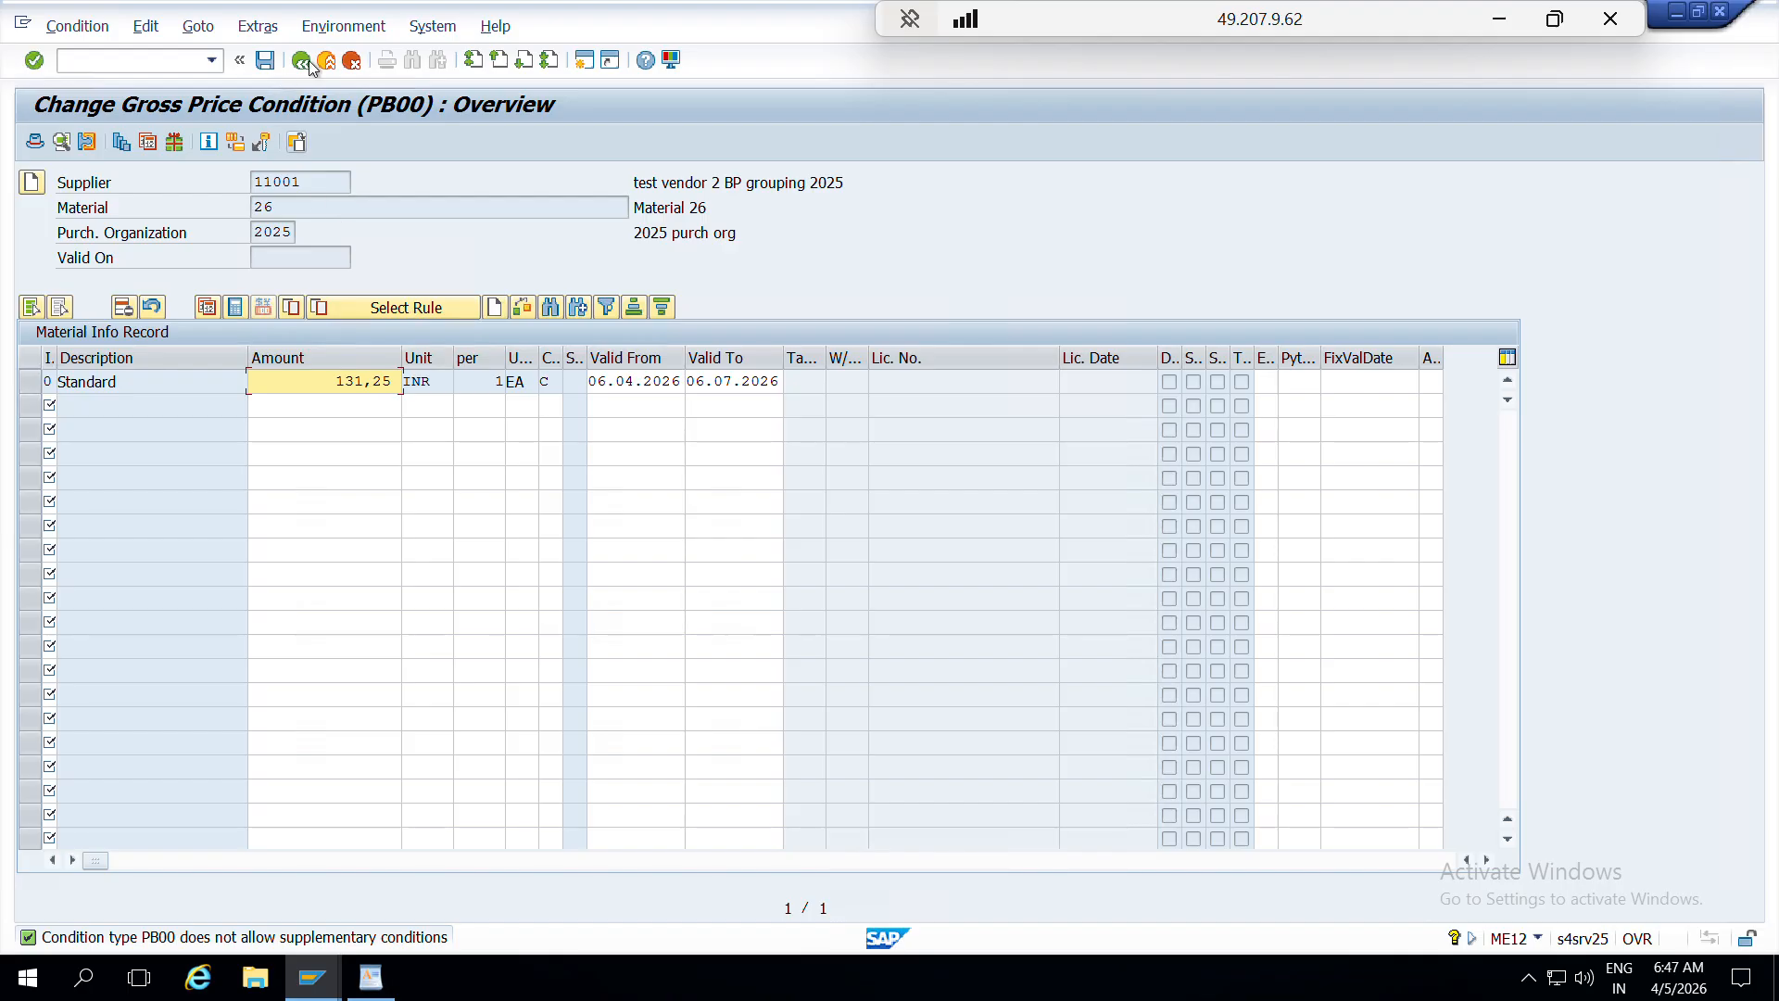
# - Compare the condition amounts across the info record's existing validity periods, and return to the ME12 initial screen
pyautogui.click(304, 60)
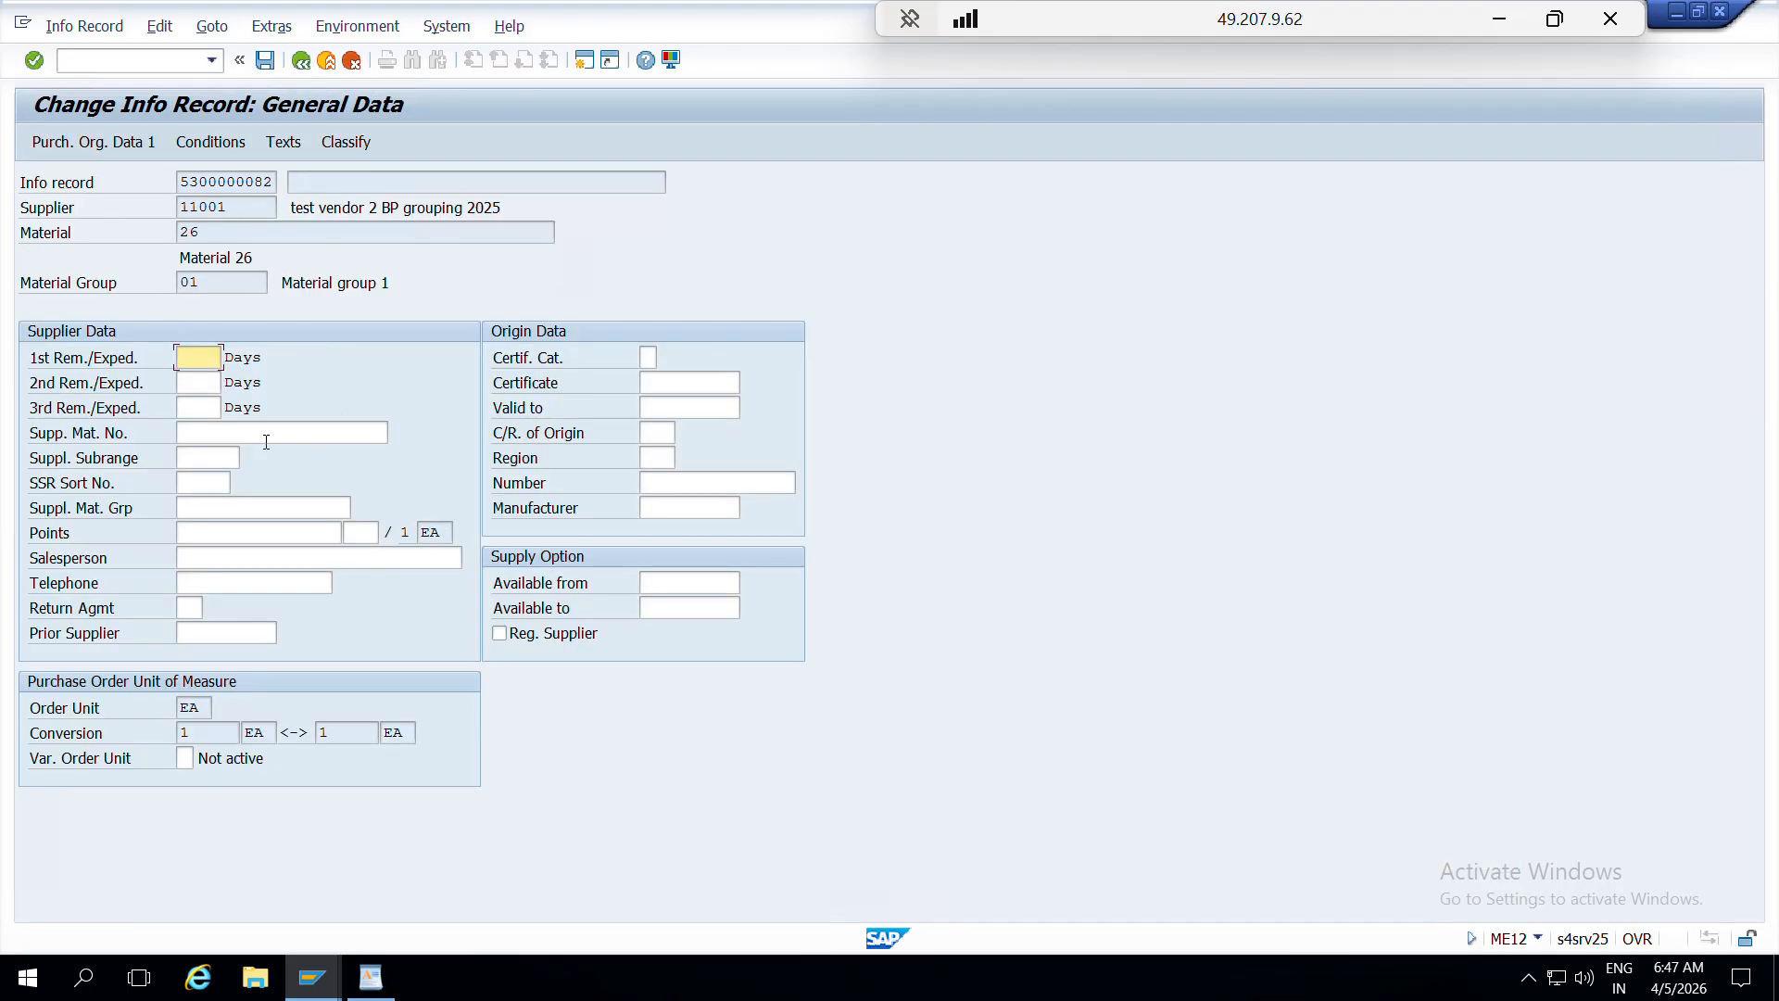
pyautogui.click(213, 143)
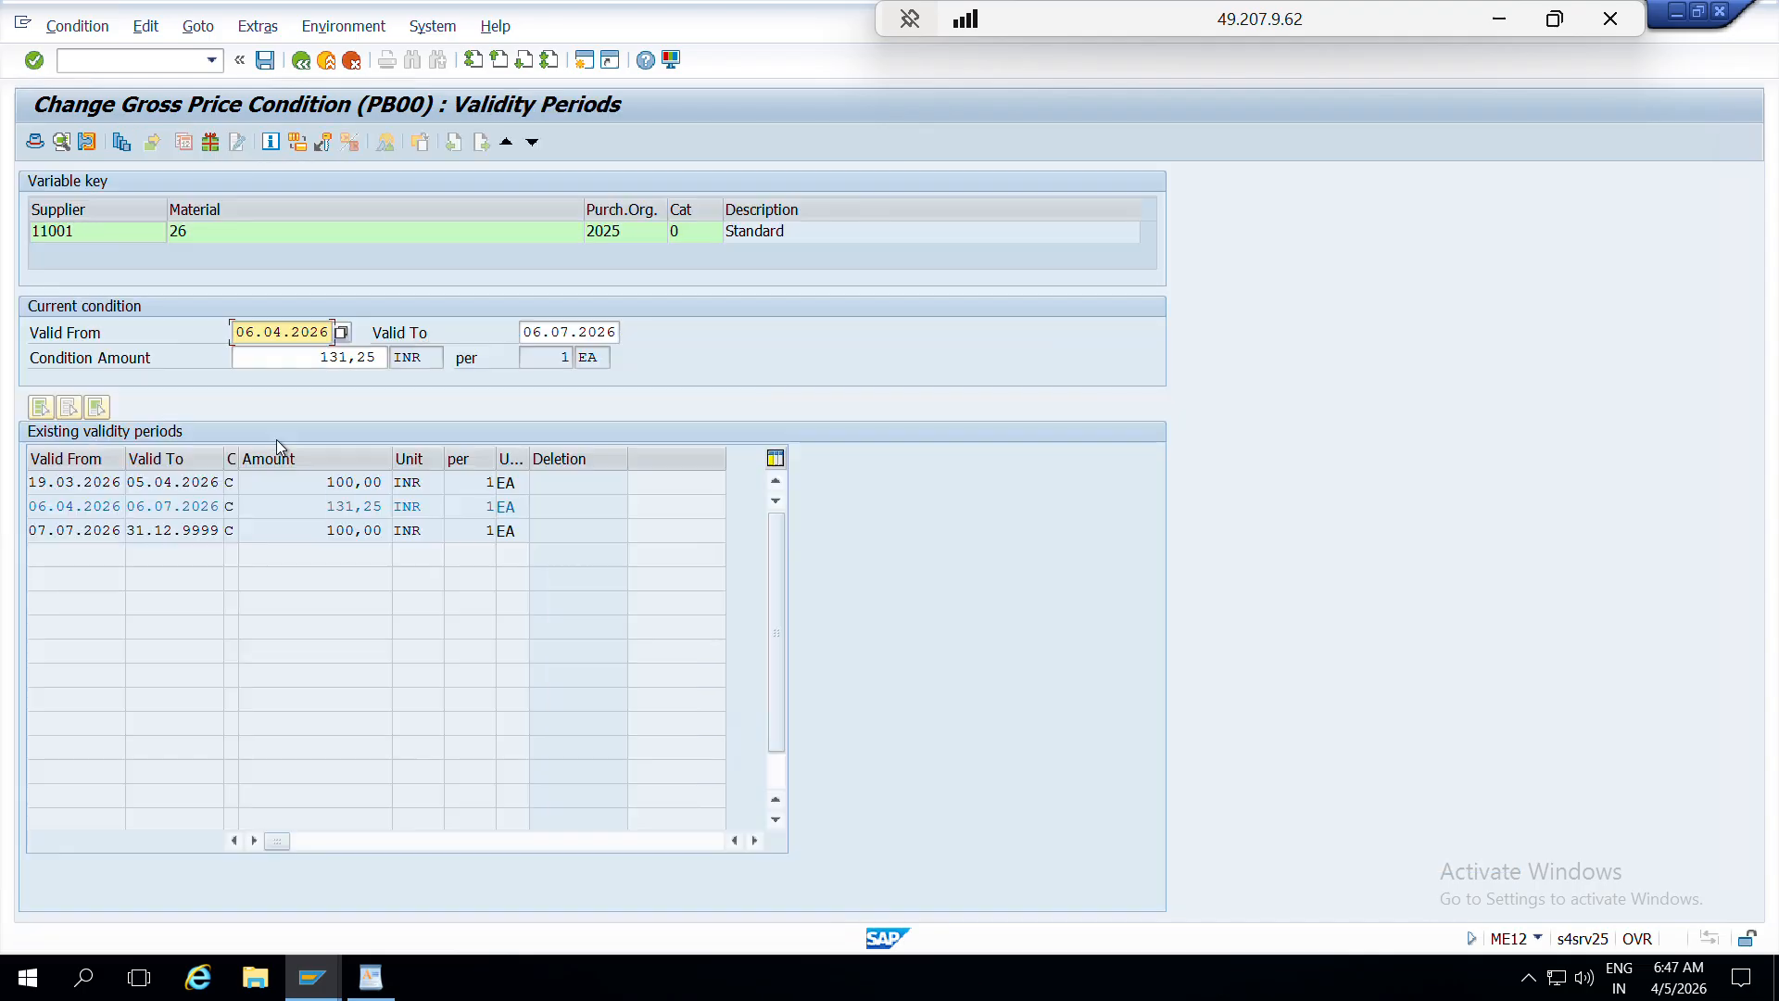
pyautogui.moveTo(319, 531); pyautogui.dragTo(435, 541)
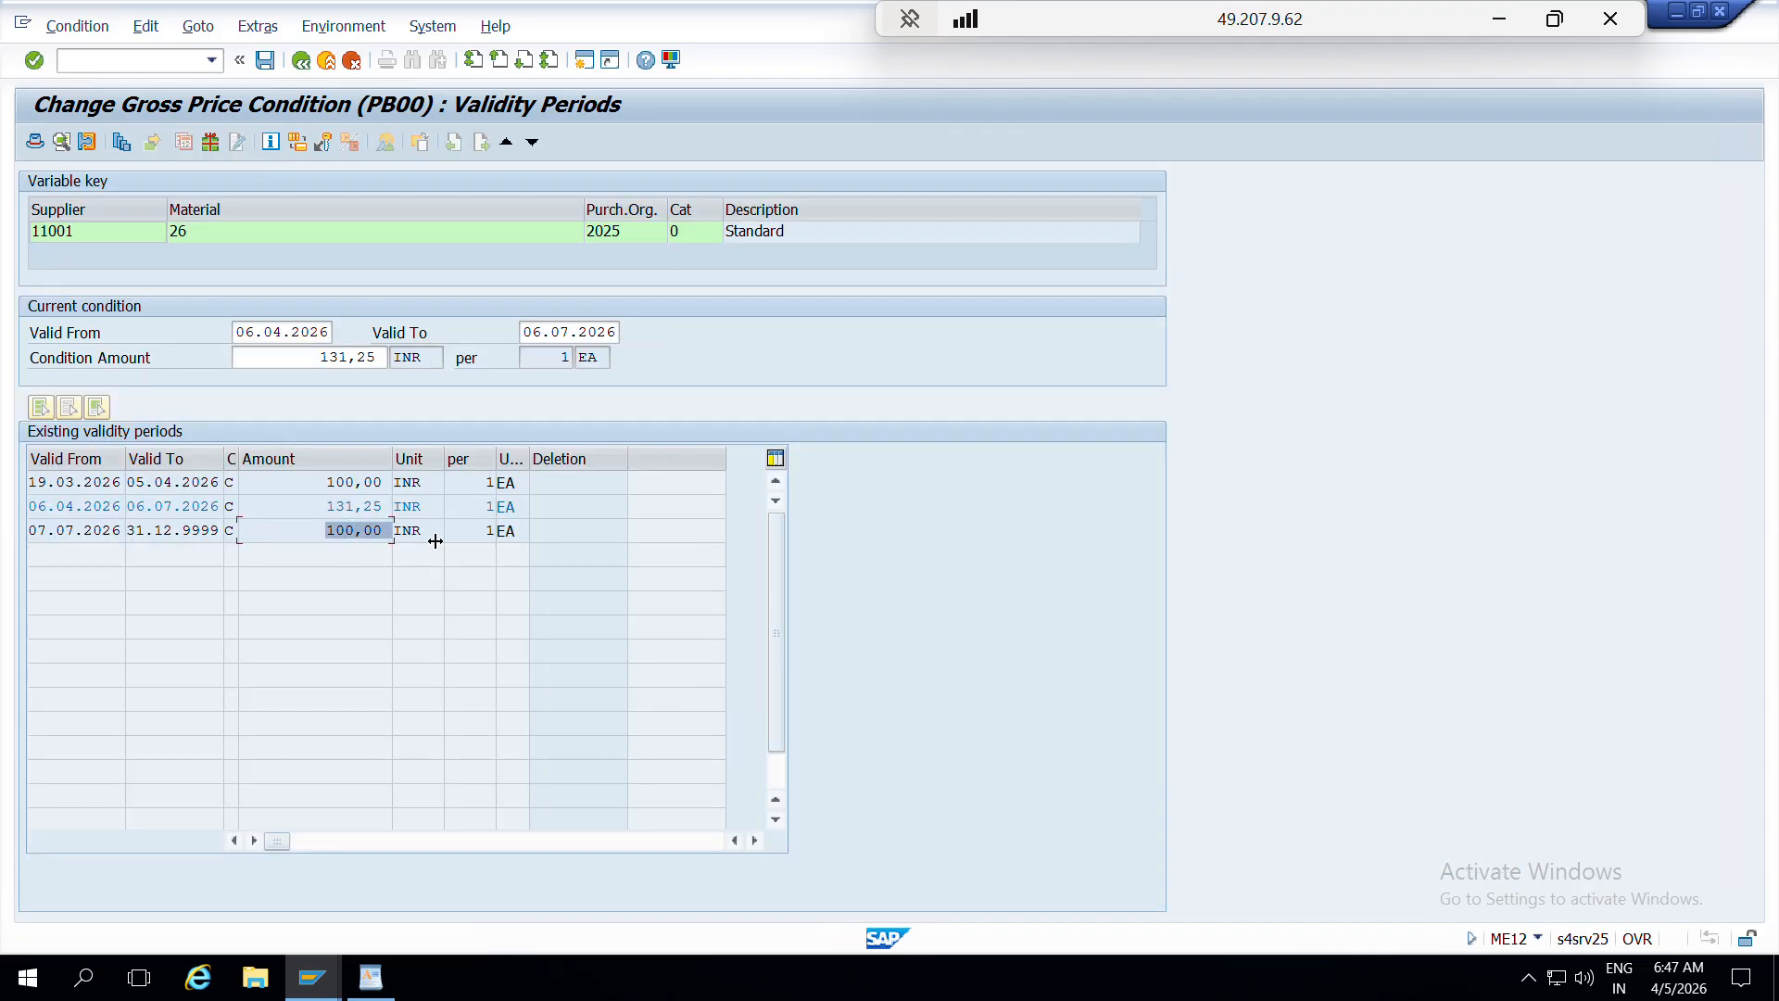
pyautogui.click(322, 482)
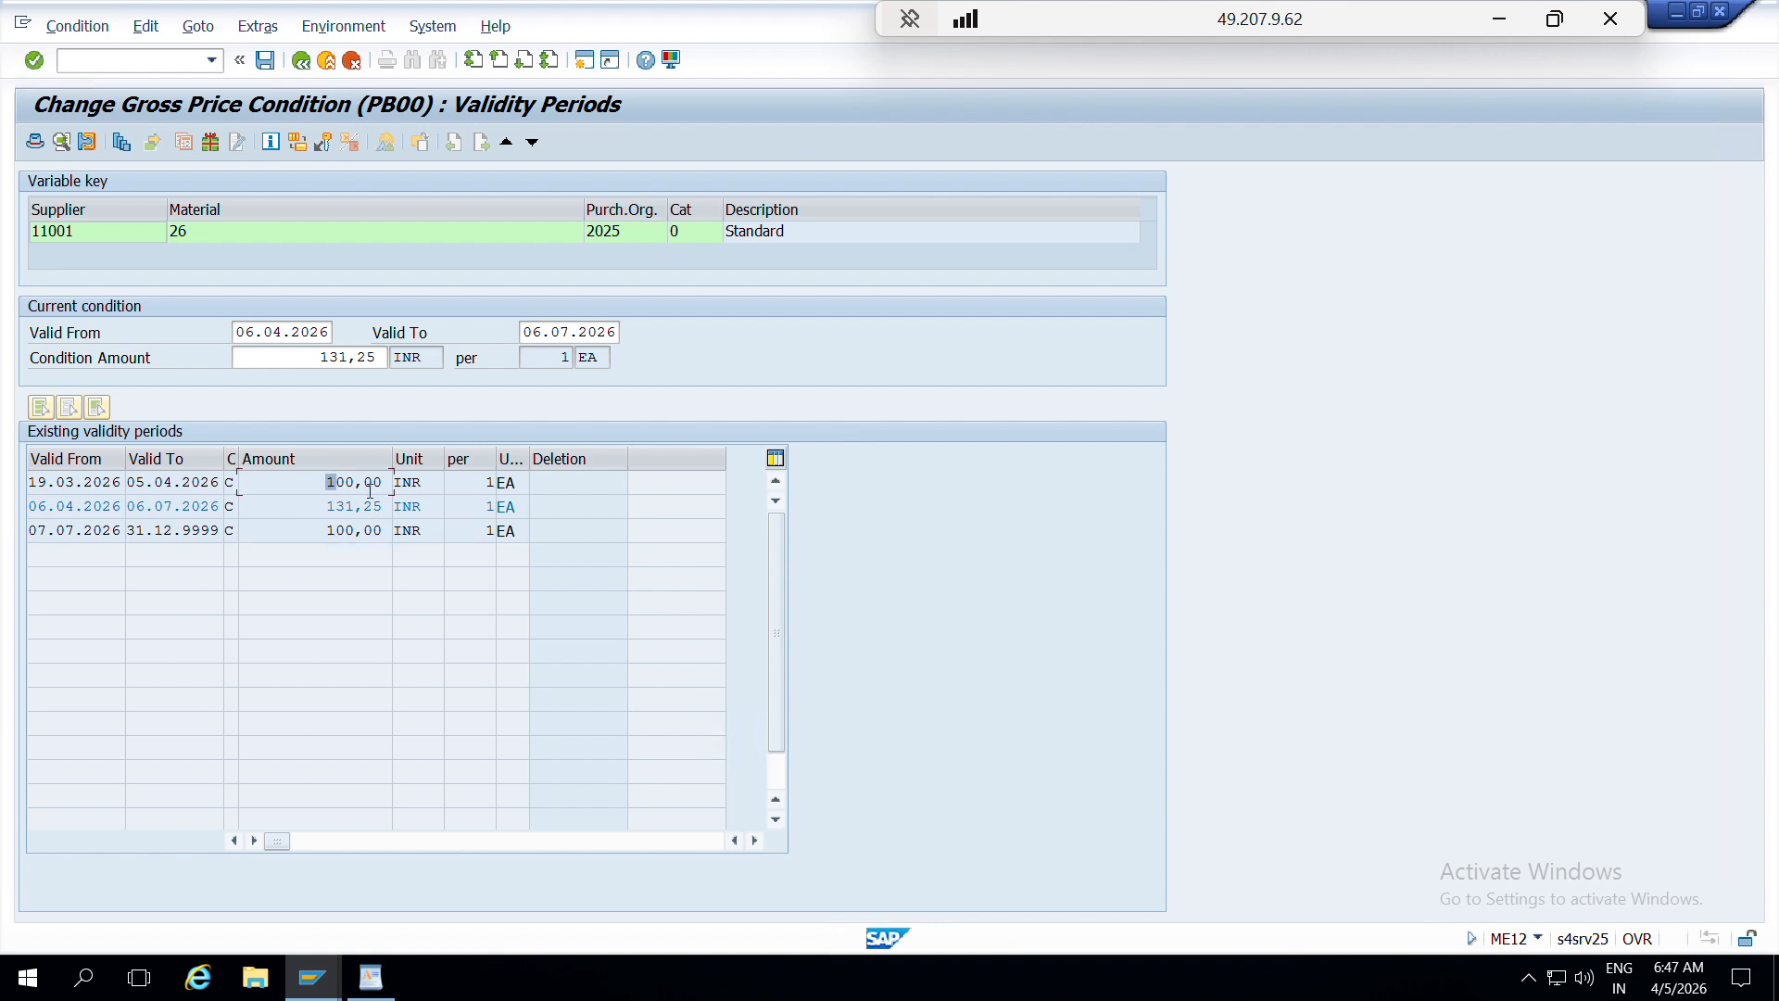
pyautogui.doubleClick(135, 506)
pyautogui.moveTo(318, 537); pyautogui.dragTo(391, 535)
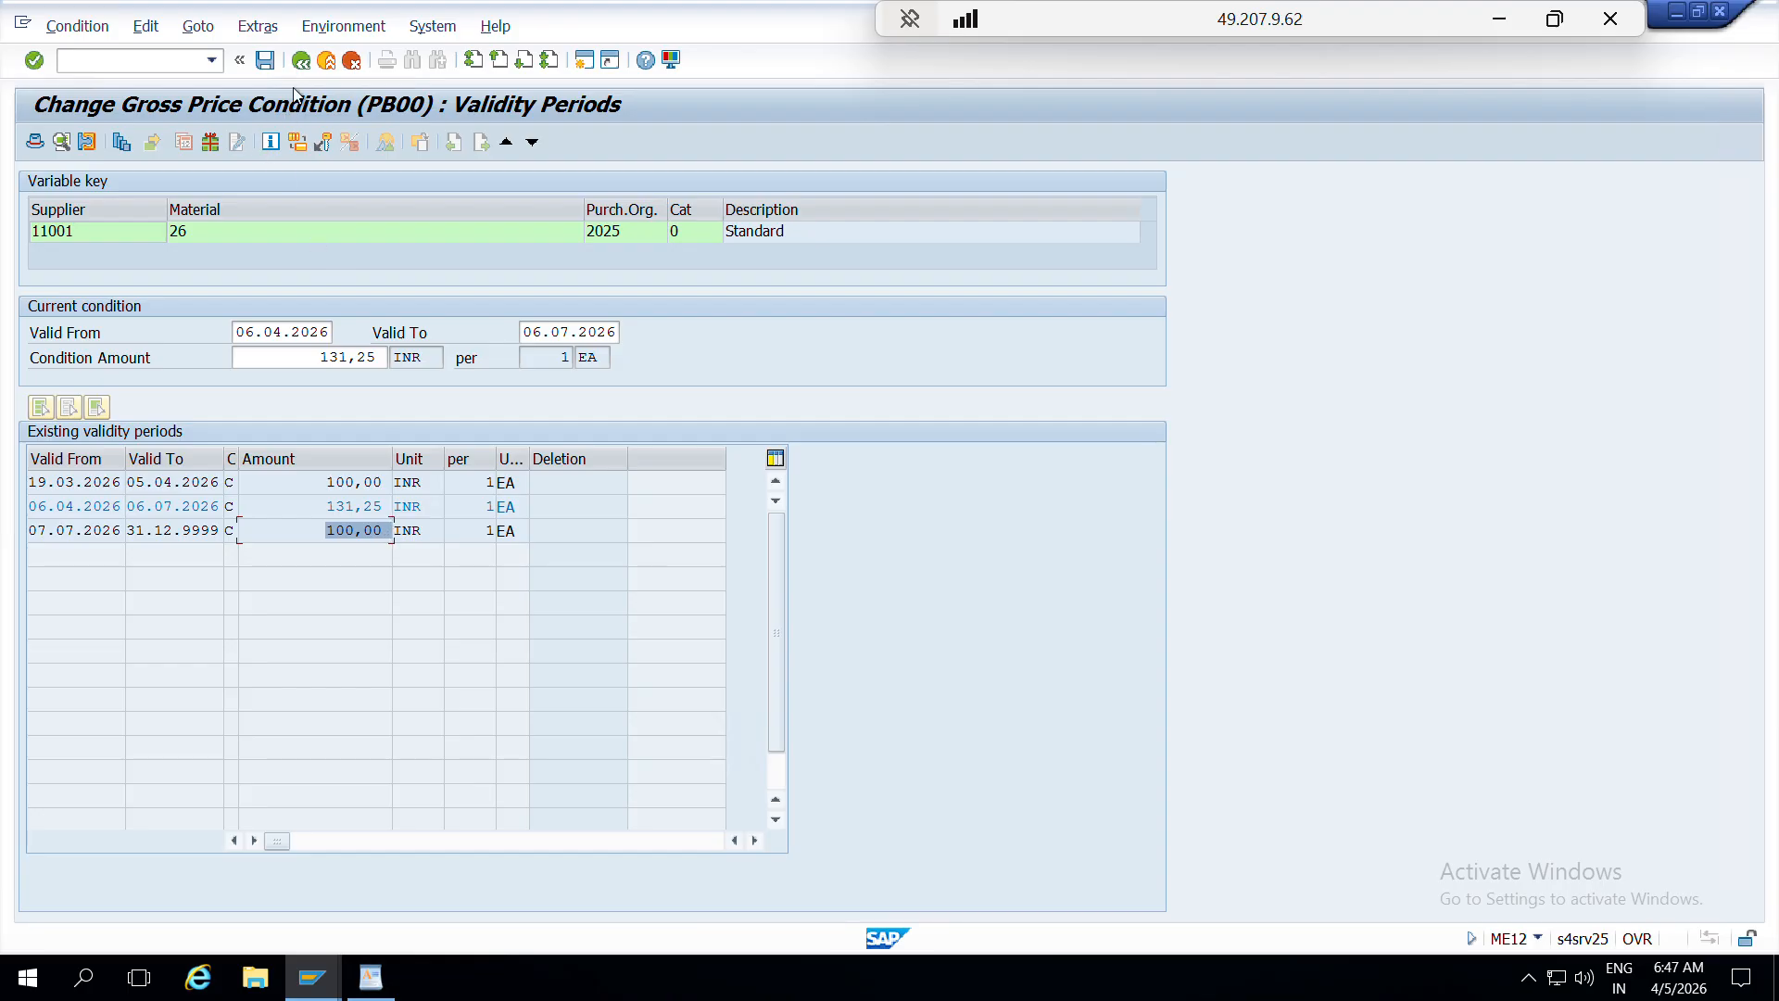
pyautogui.click(302, 61)
pyautogui.click(302, 61)
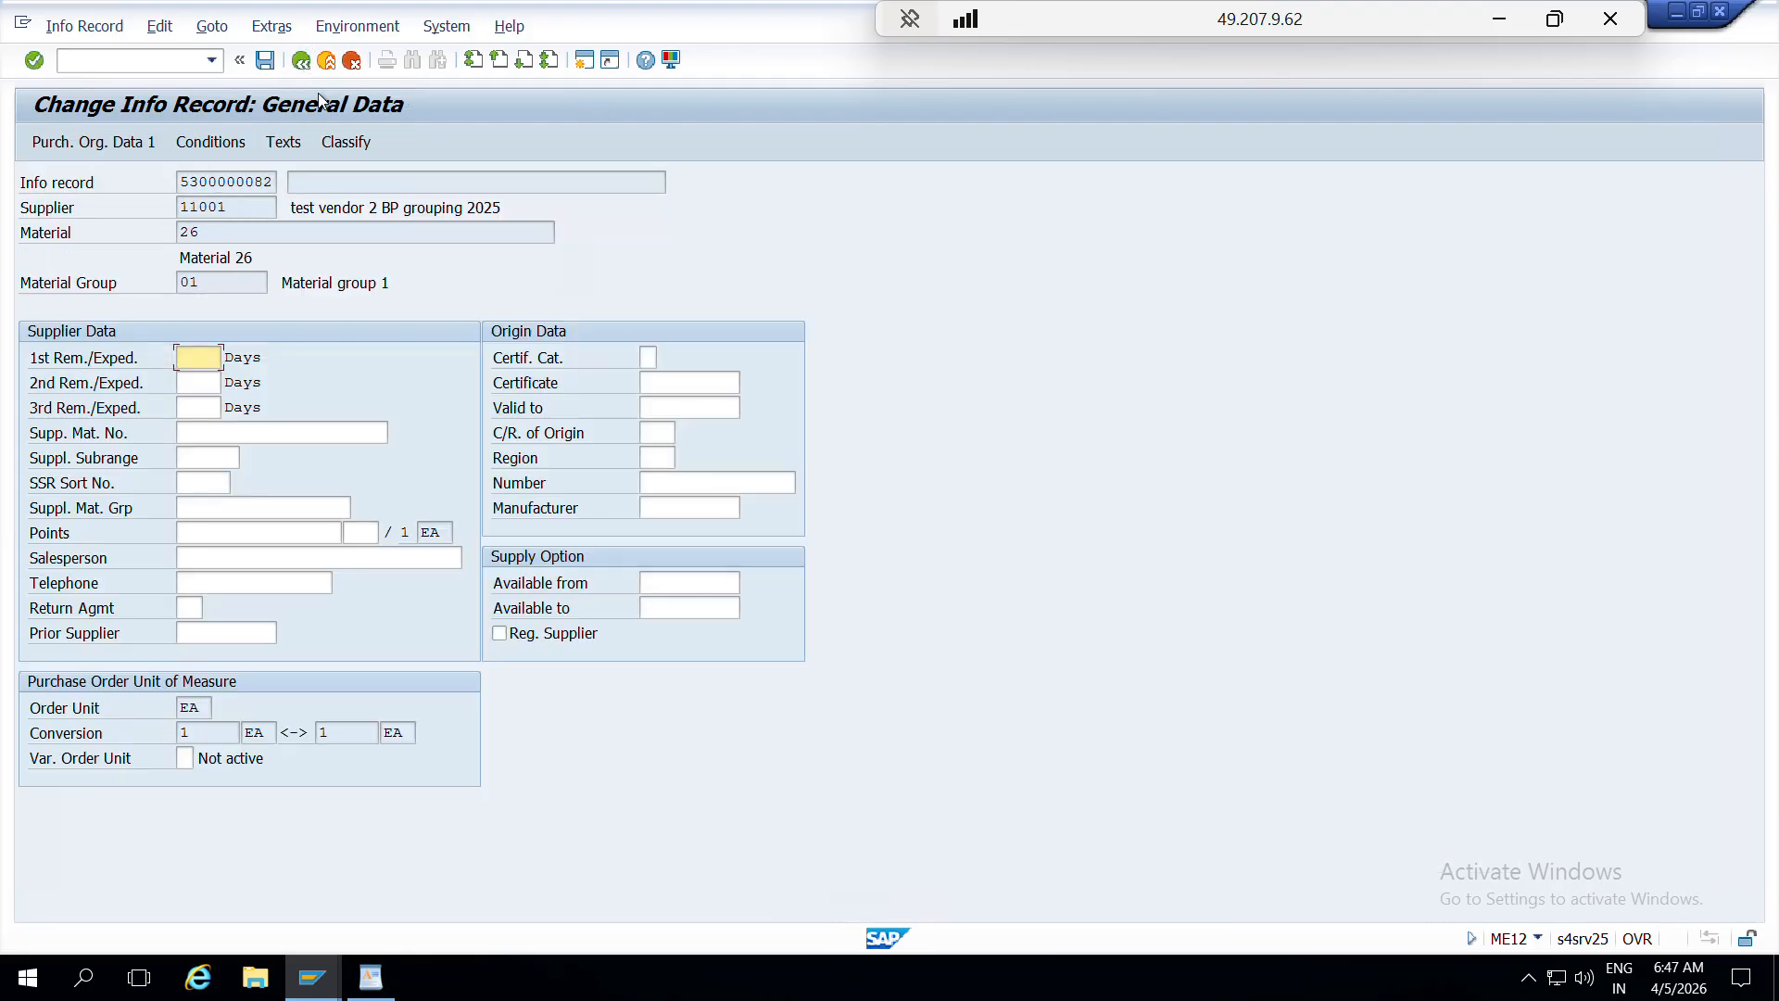
pyautogui.click(302, 61)
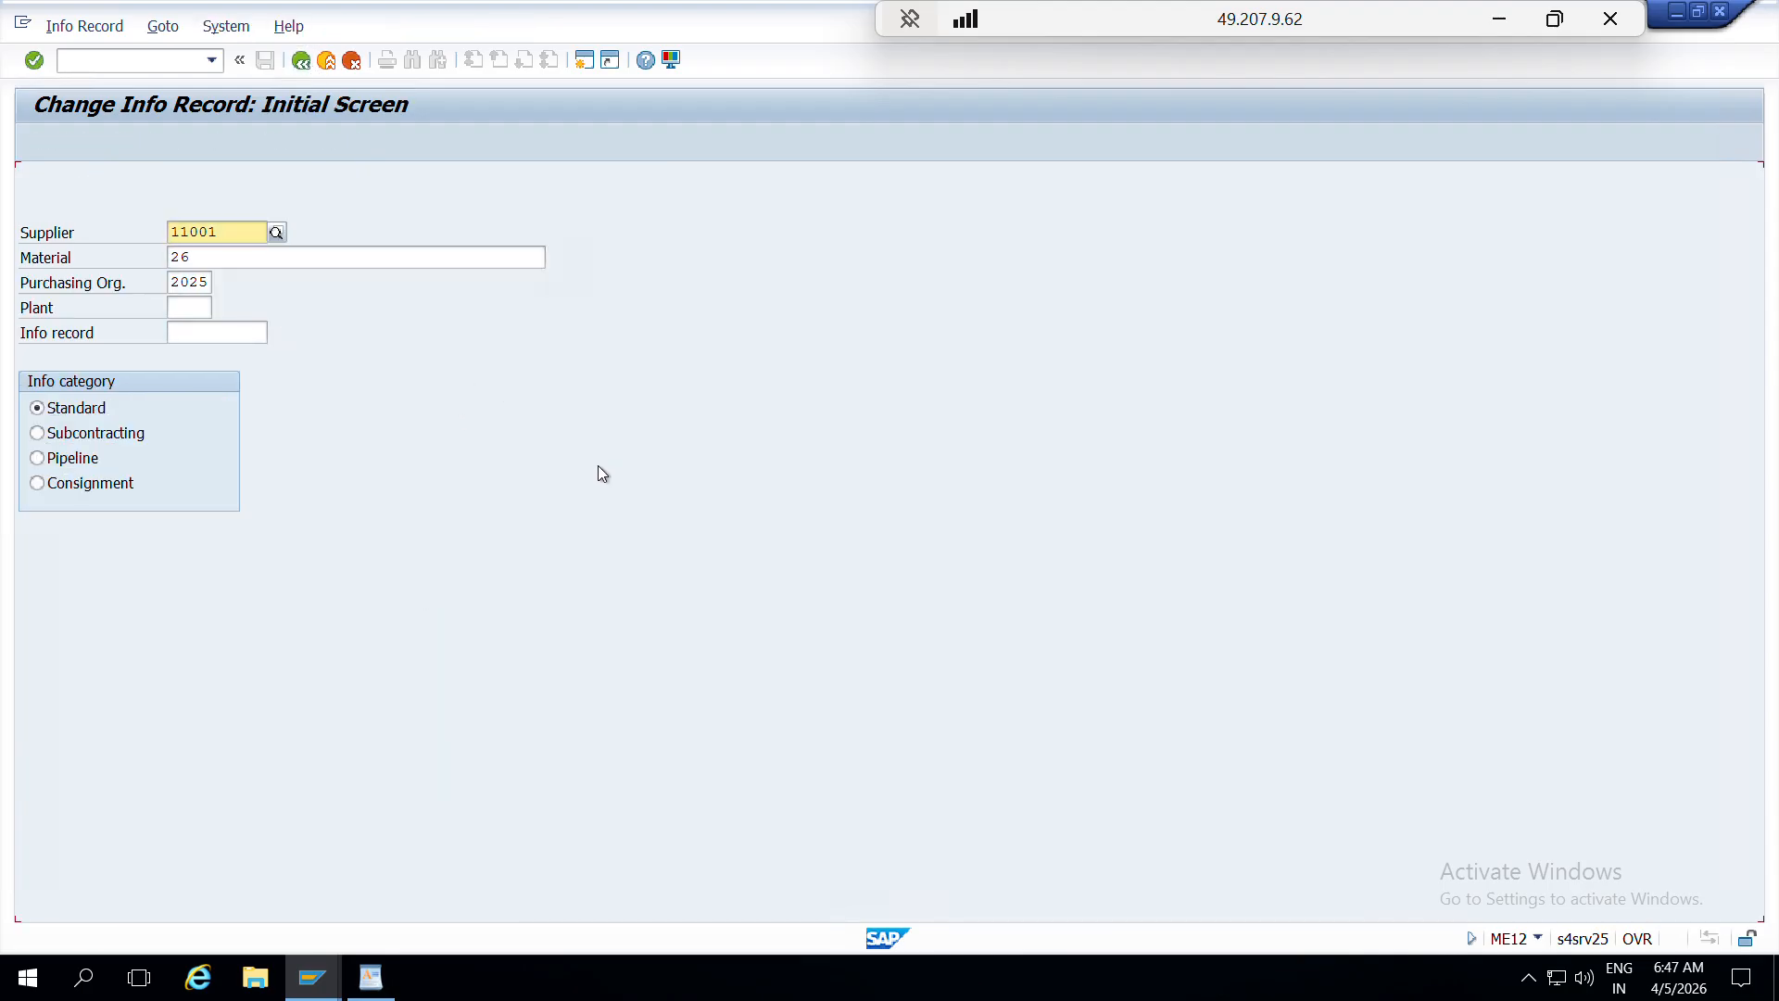
# - Switch to the TSCM50_2_EN_Col15.pdf document in Microsoft Edge and review the MEKP steps under "To Perform Price Changes"
pyautogui.press('super+Tab')
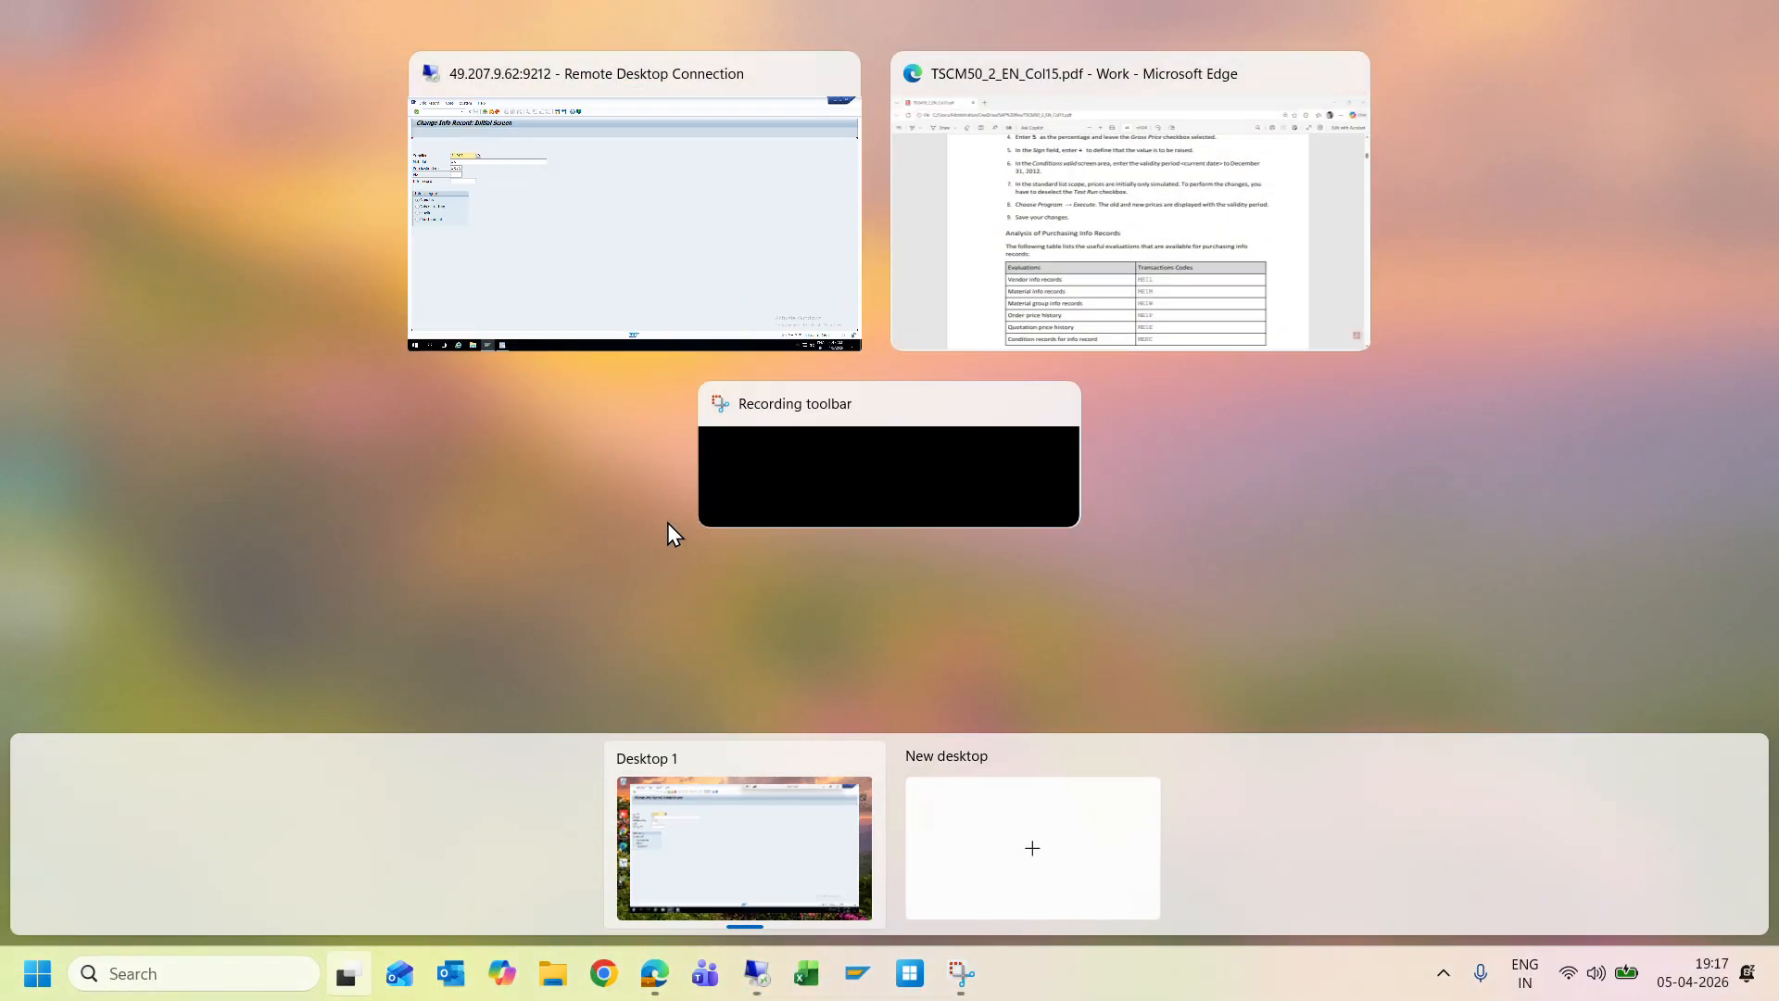
pyautogui.click(1040, 210)
pyautogui.scroll(10, 854, 417)
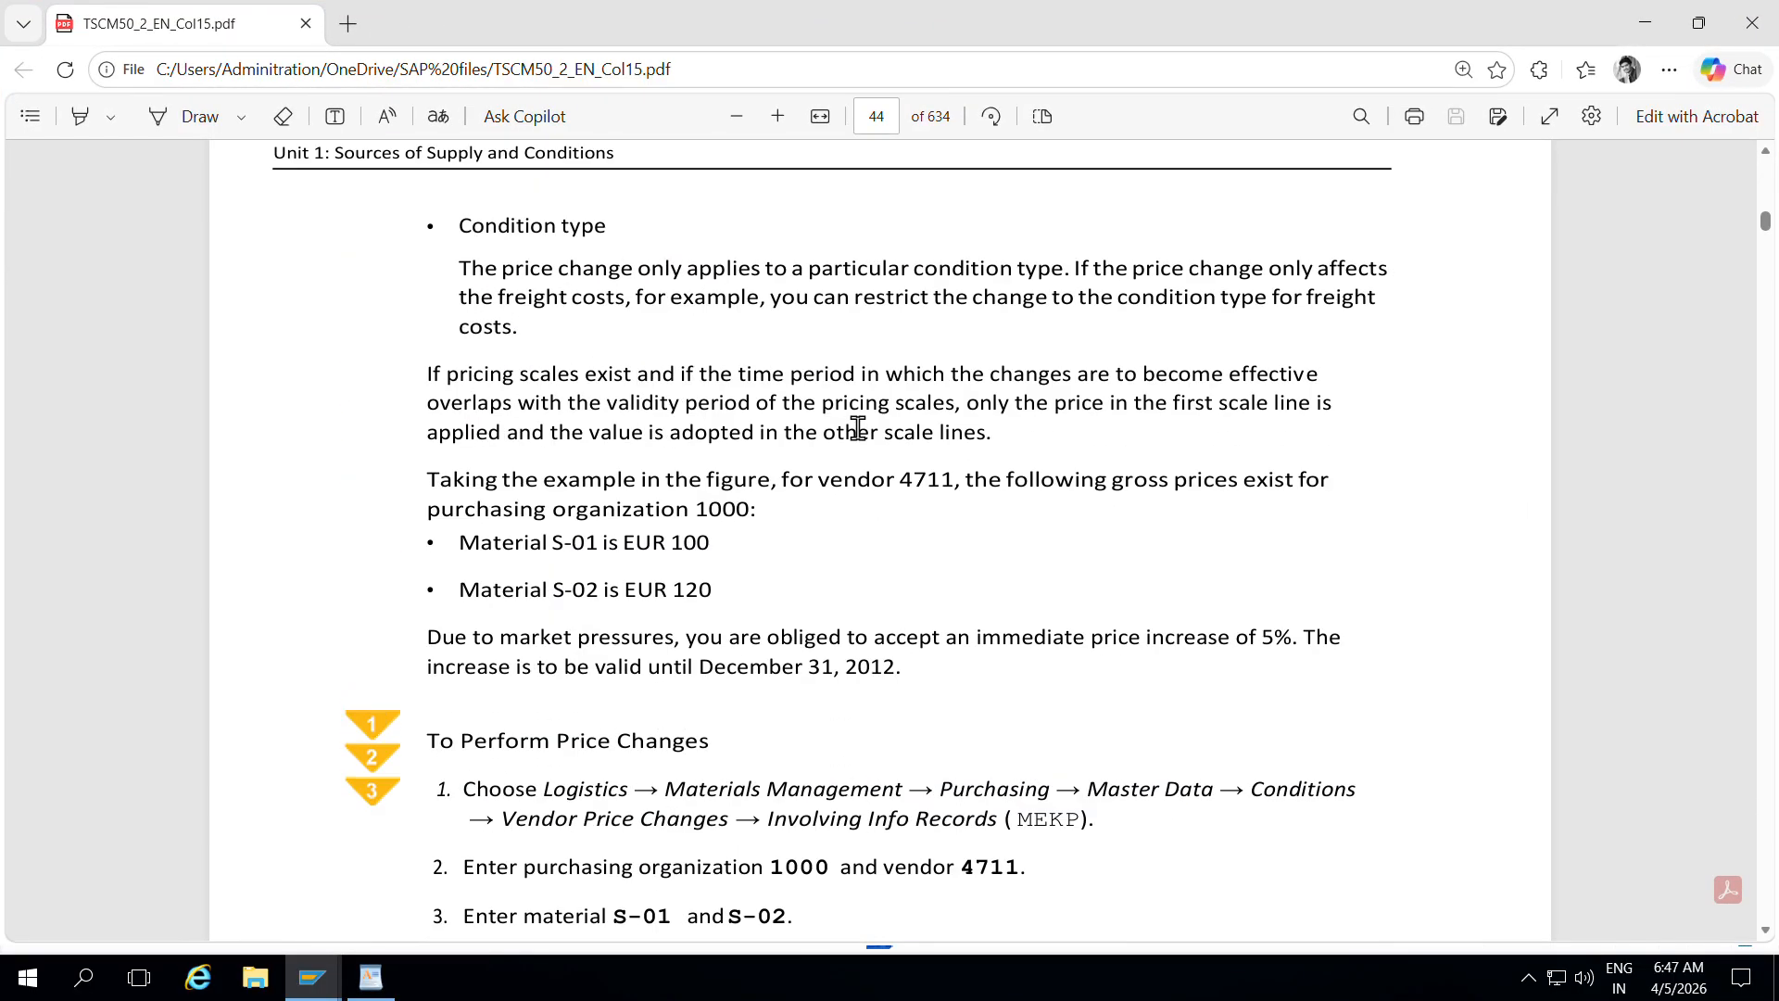
pyautogui.scroll(-7, 858, 428)
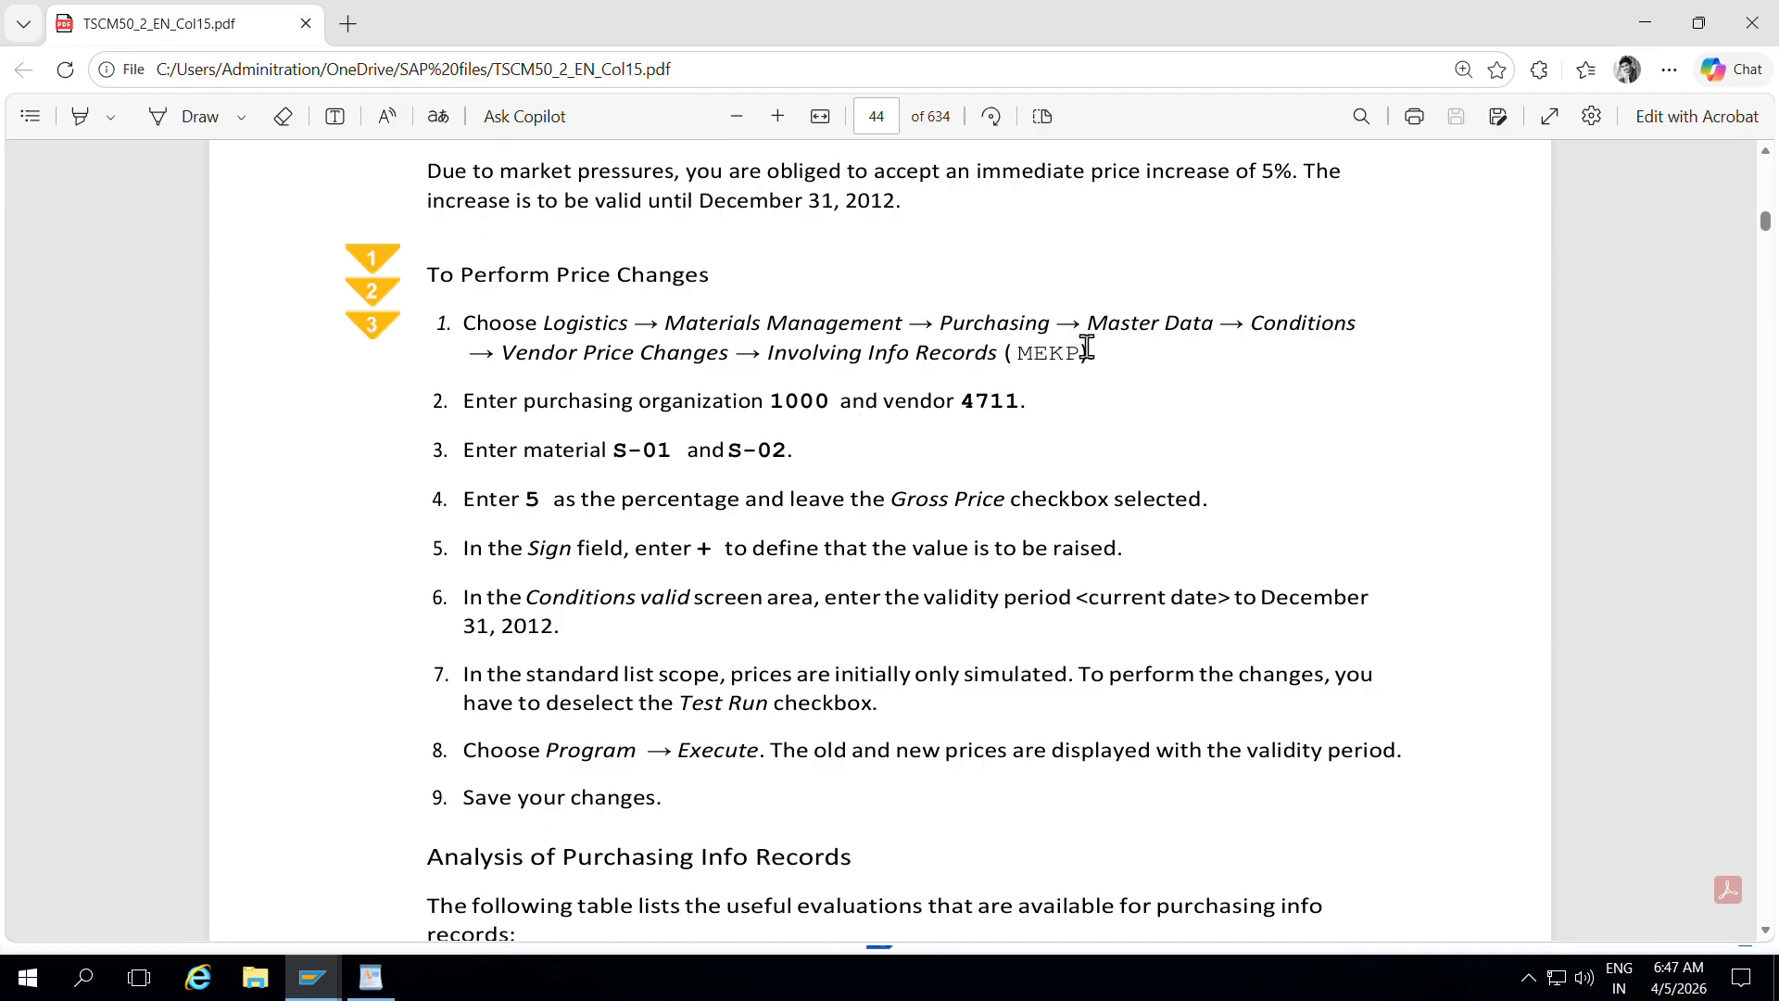
pyautogui.moveTo(1095, 352); pyautogui.dragTo(1013, 361)
# - Go to the "Creating Central Contracts" lesson on page 50 of the PDF and examine the "Overview of Outline Agreements" section
pyautogui.scroll(-15, 889, 446)
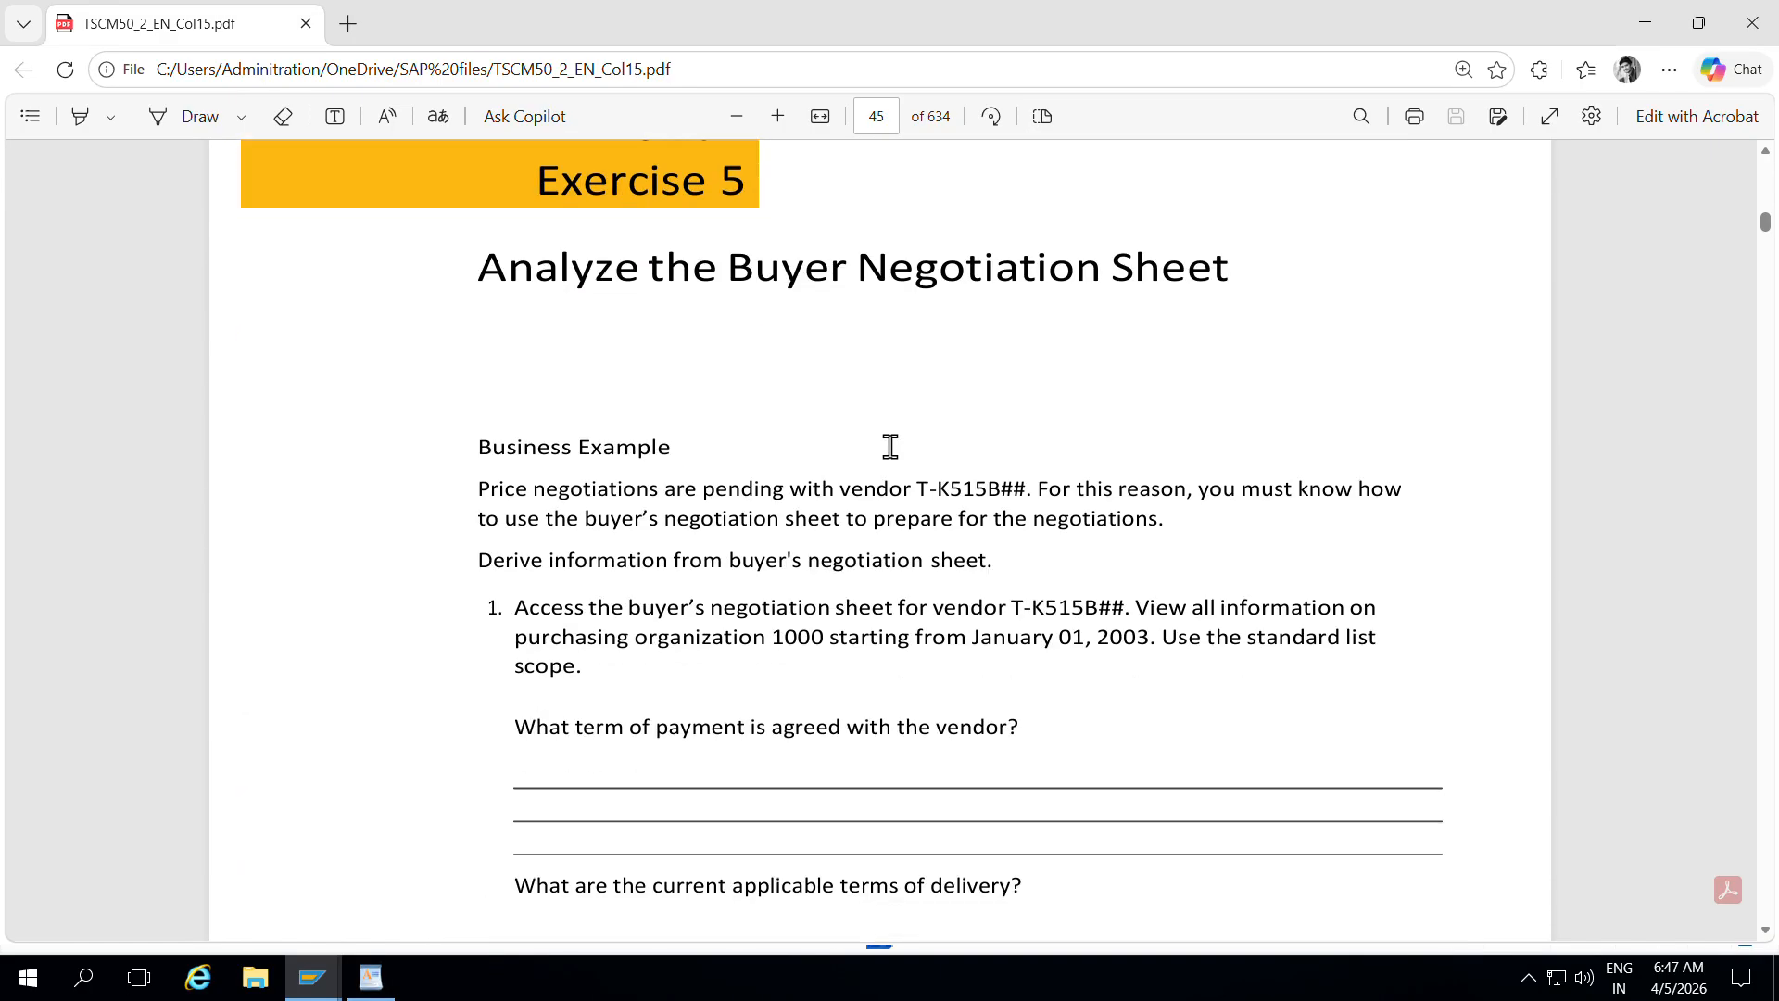
pyautogui.scroll(-20, 890, 446)
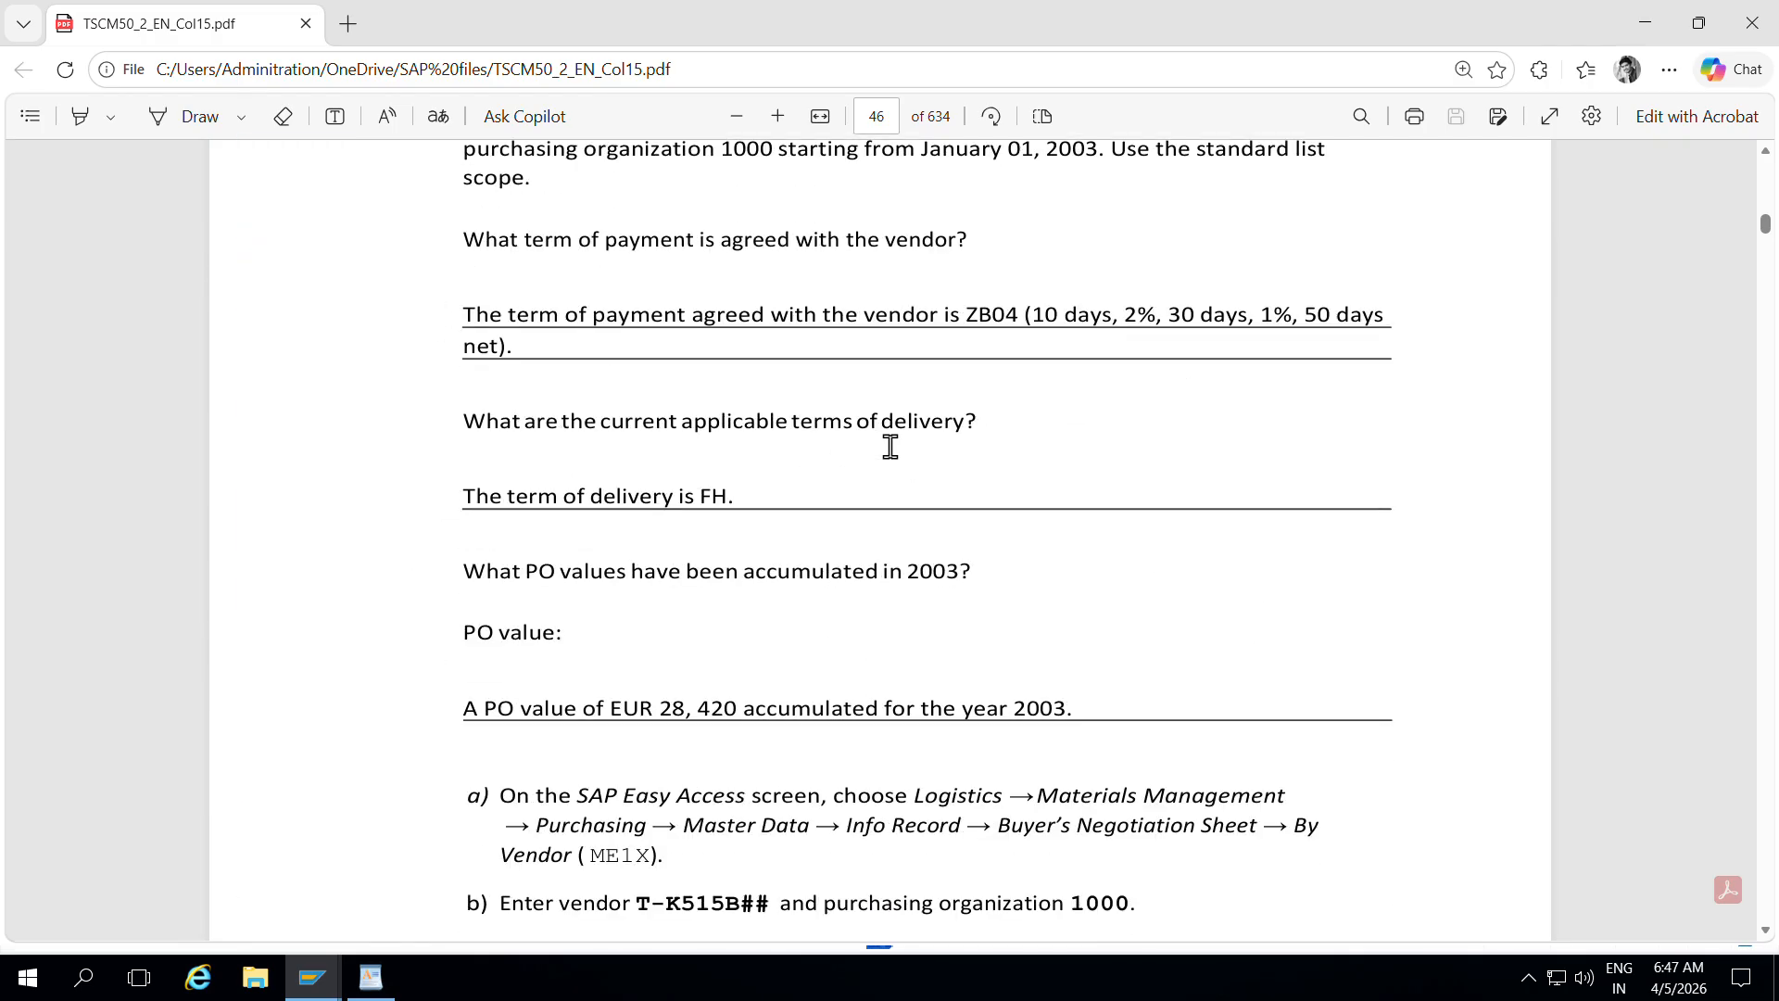
pyautogui.scroll(-20, 903, 457)
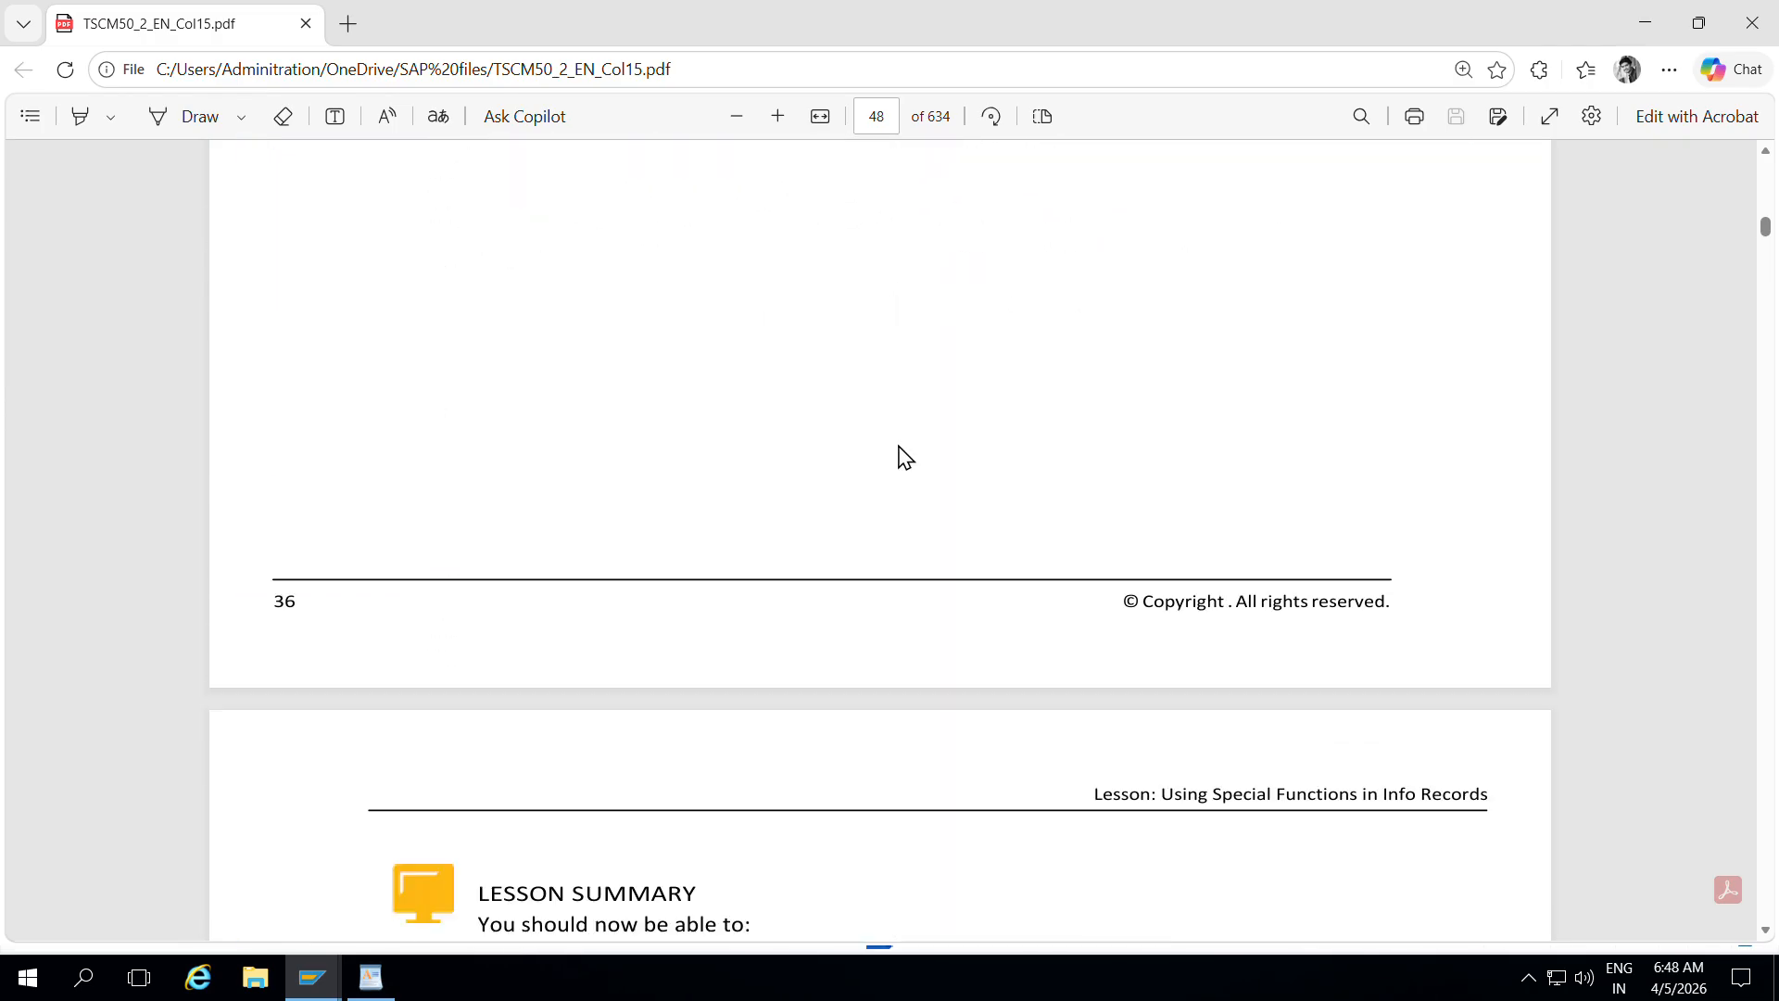
pyautogui.scroll(-15, 920, 453)
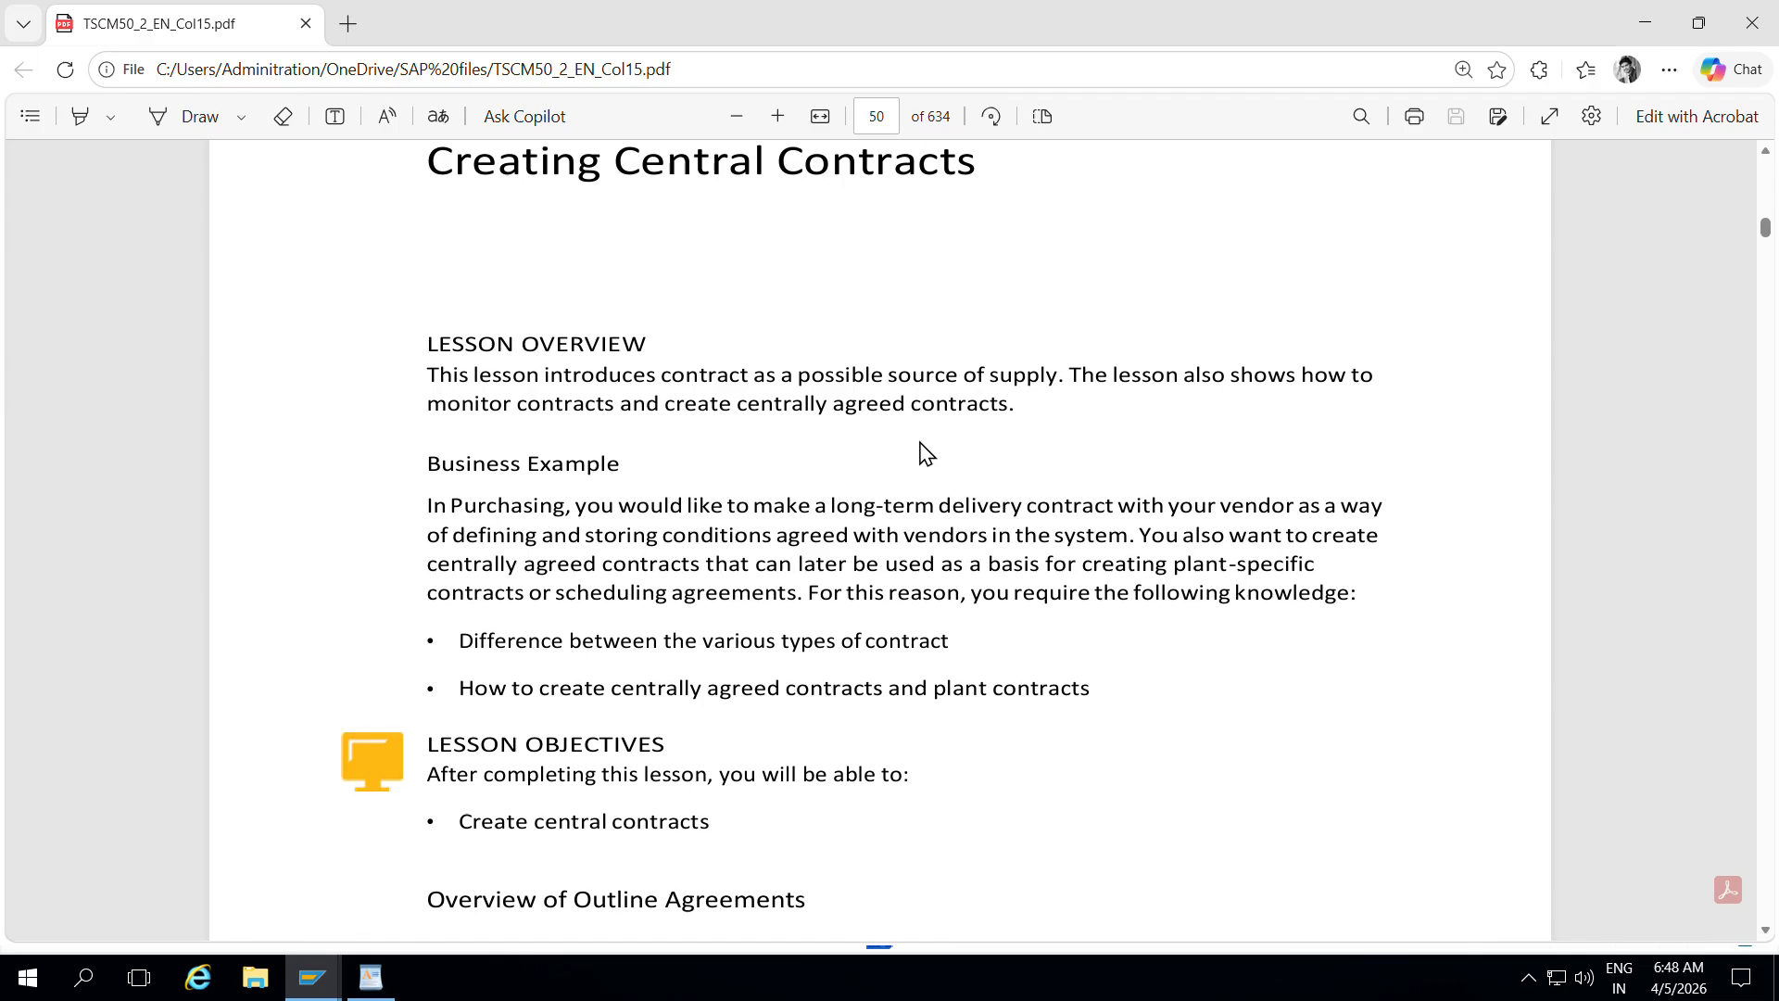
pyautogui.scroll(-7, 922, 449)
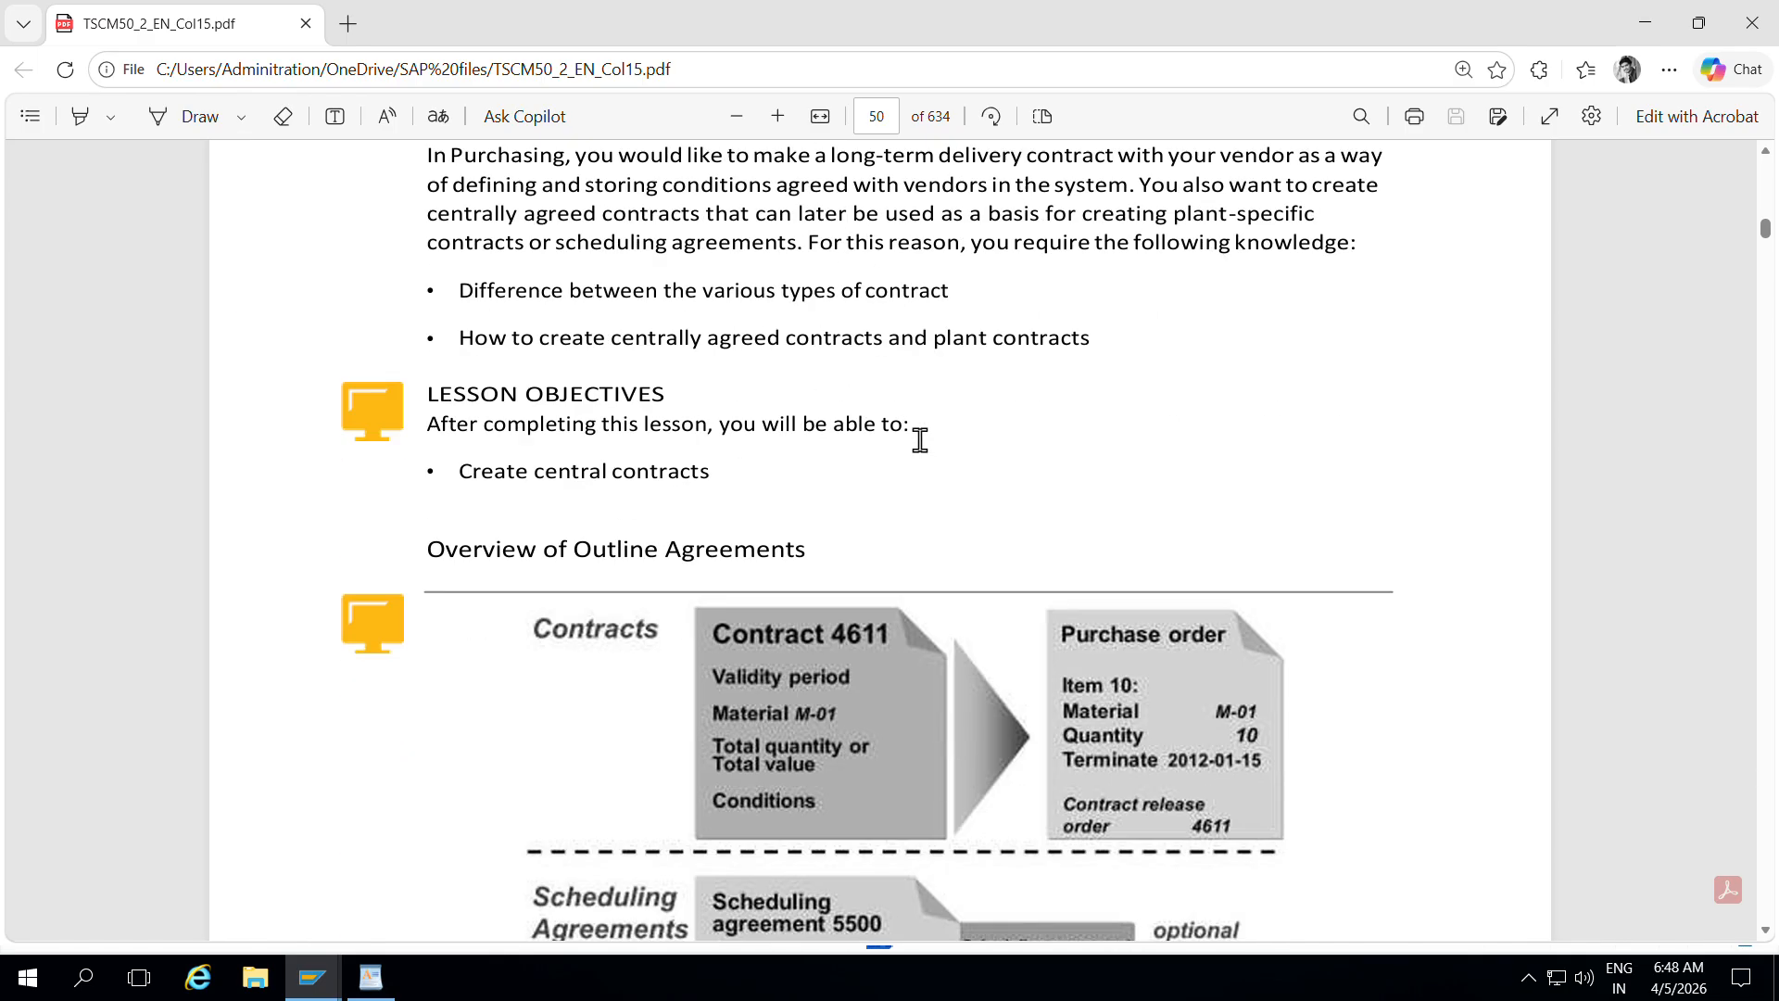
pyautogui.scroll(-2, 920, 440)
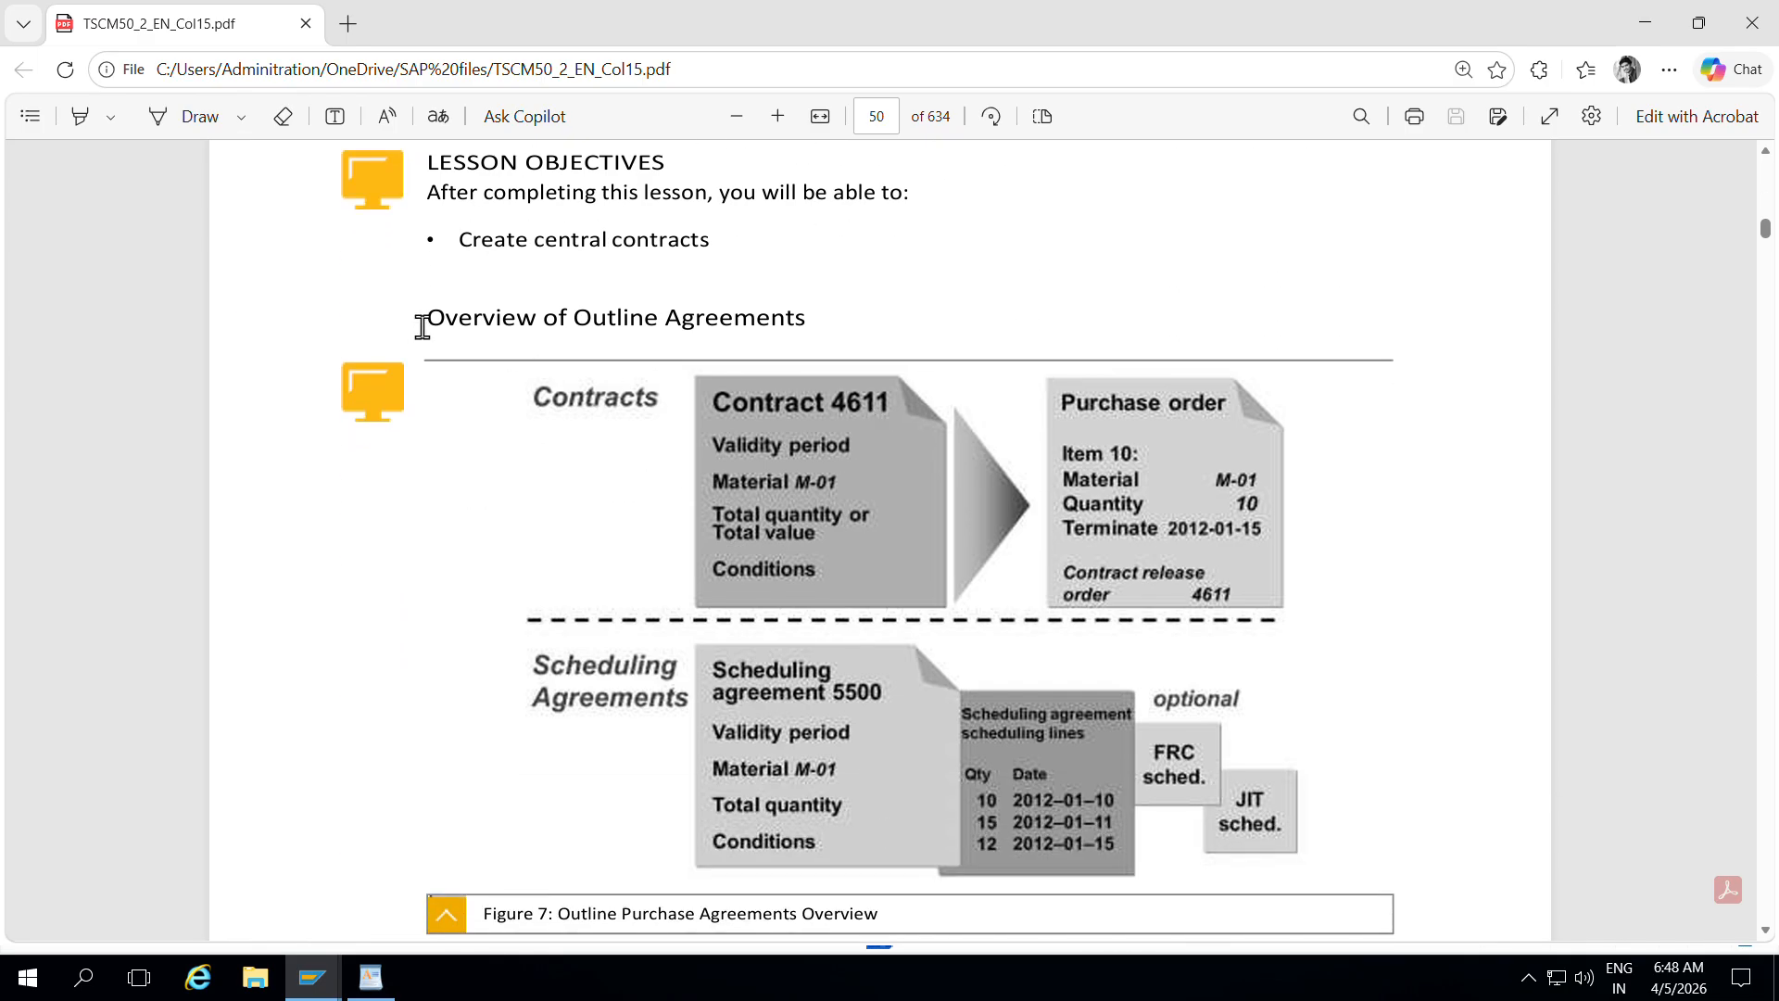
pyautogui.moveTo(420, 318); pyautogui.dragTo(830, 325)
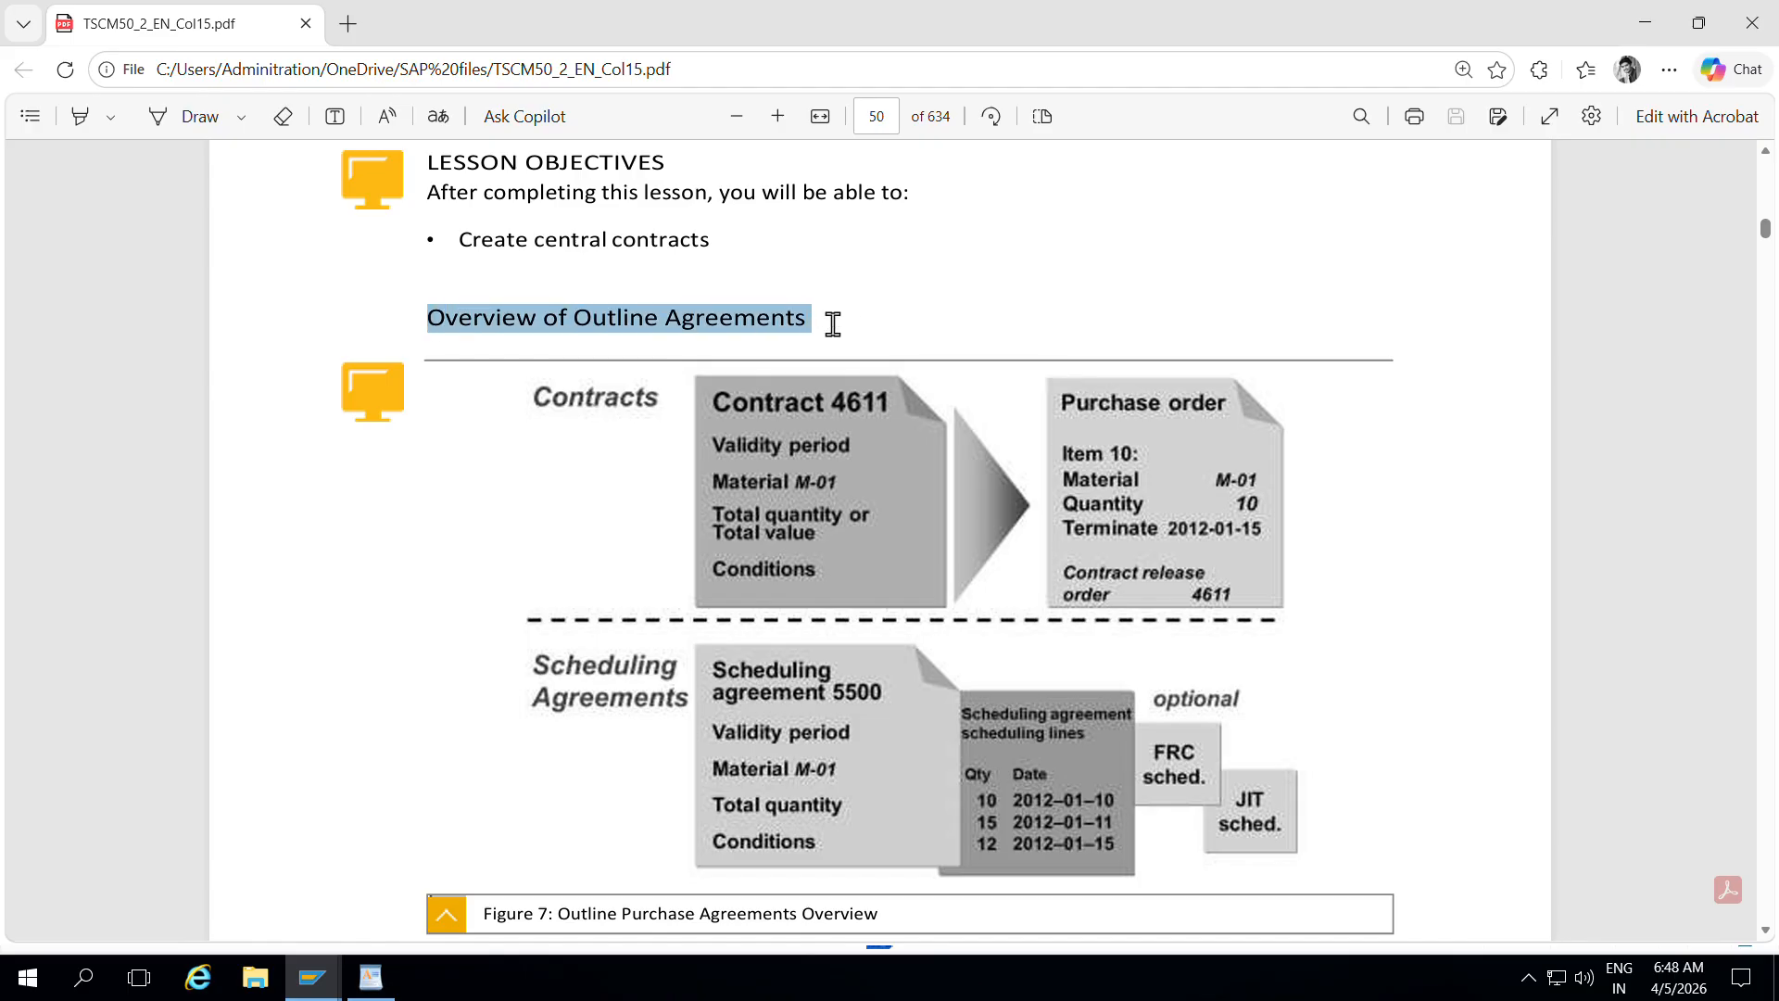
pyautogui.click(787, 289)
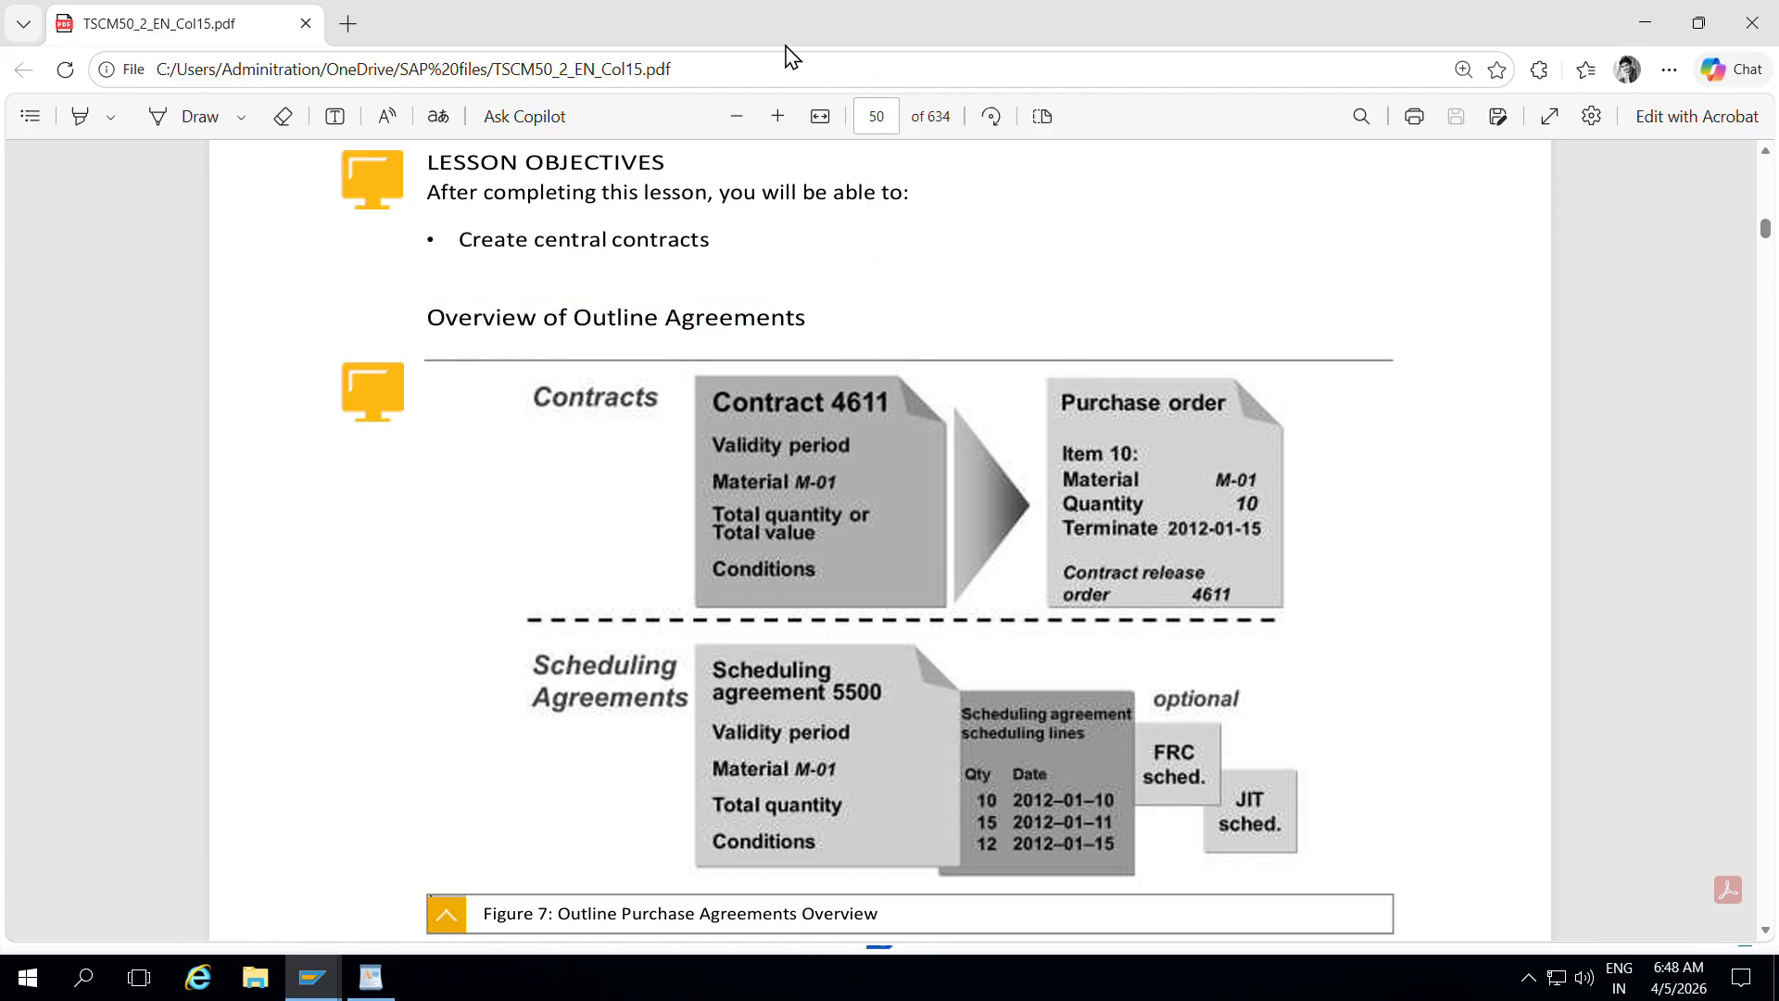